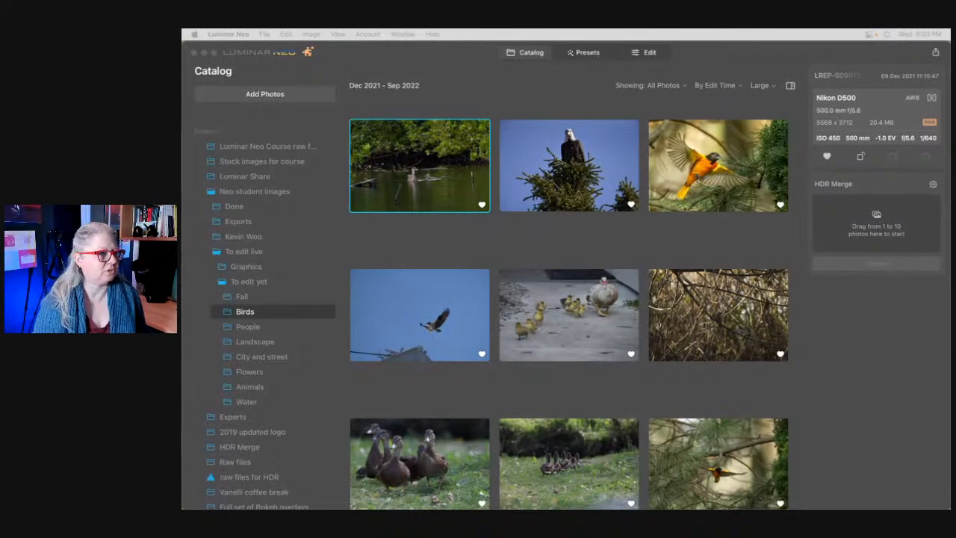
Turn on the cursor highlight in the pointer-highlighting utility
left_click(822, 34)
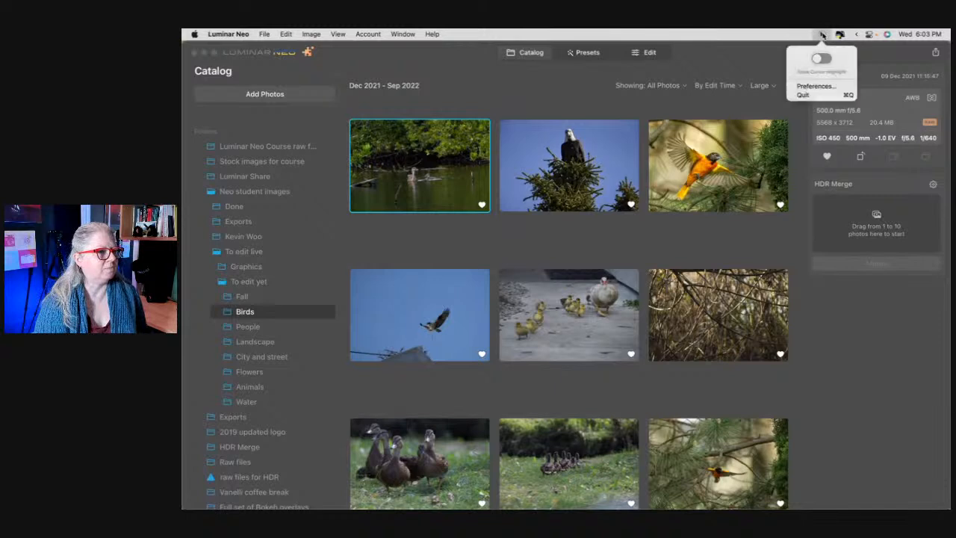
left_click(822, 55)
left_click(768, 55)
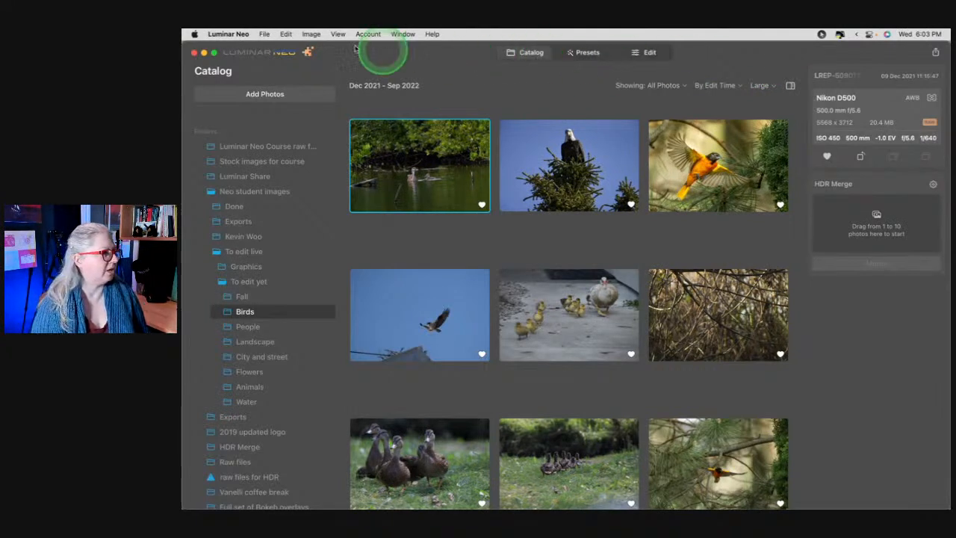
Check for Luminar Neo software updates and postpone the offered installation
left_click(241, 35)
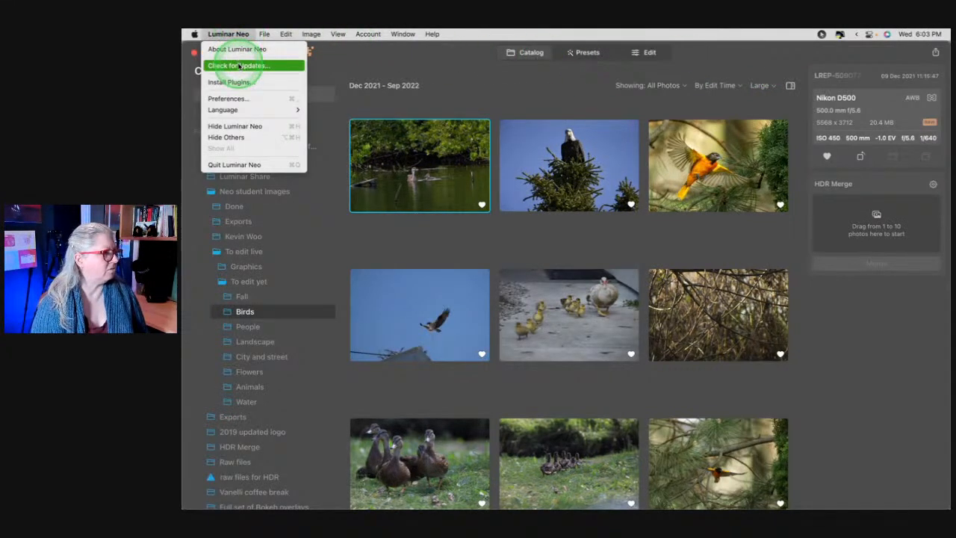
left_click(239, 66)
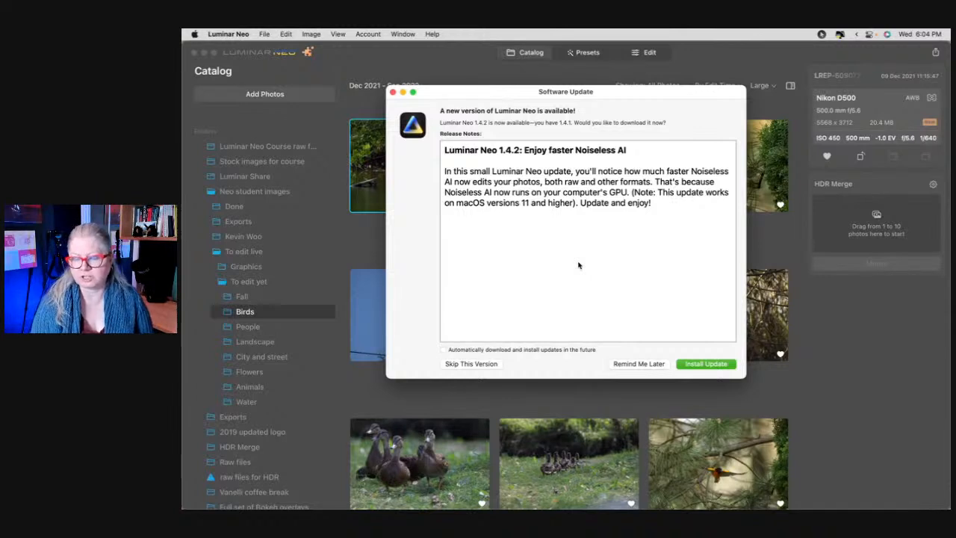
left_click(629, 364)
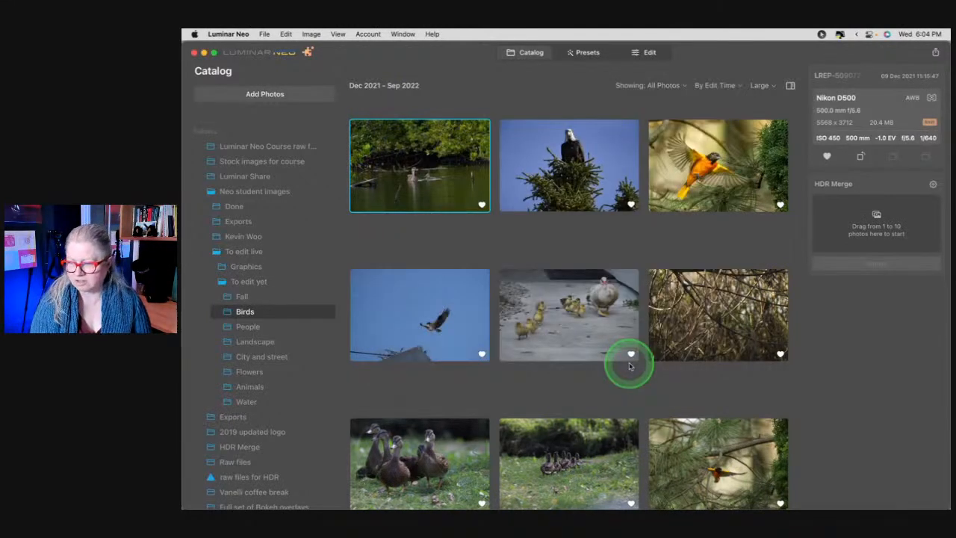
left_click(629, 365)
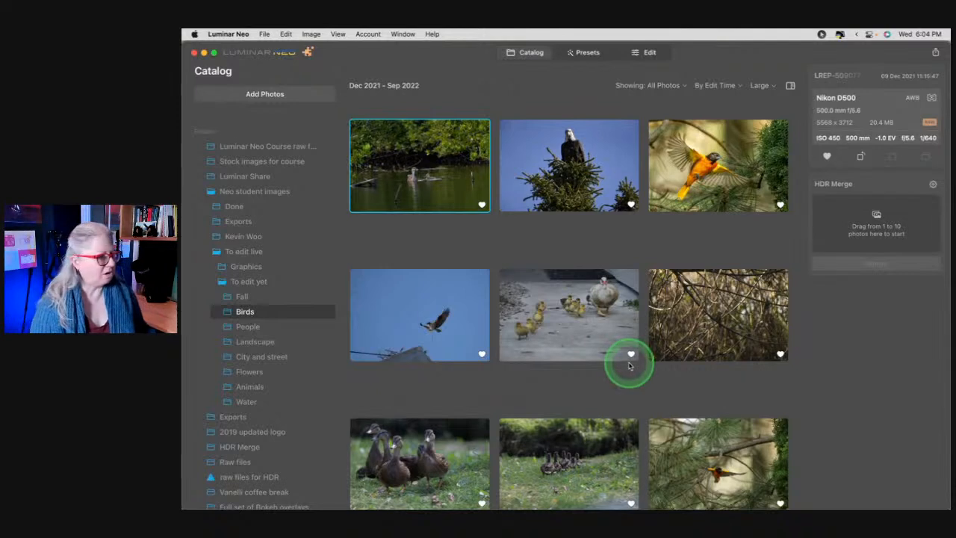
left_click(623, 263)
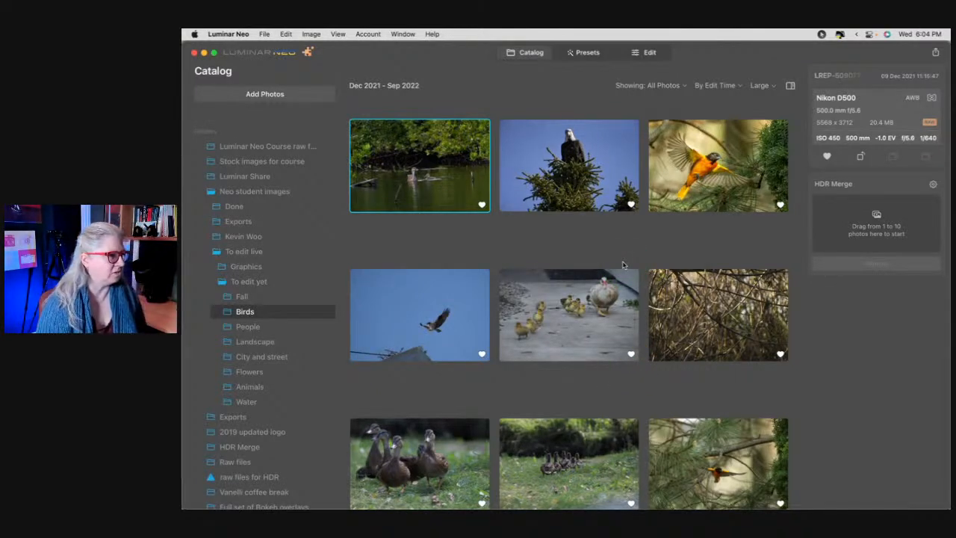
left_click(602, 250)
Select the photo of the bald eagle on the treetop in the Birds folder and open it for editing
scroll(603, 251, "down", 2)
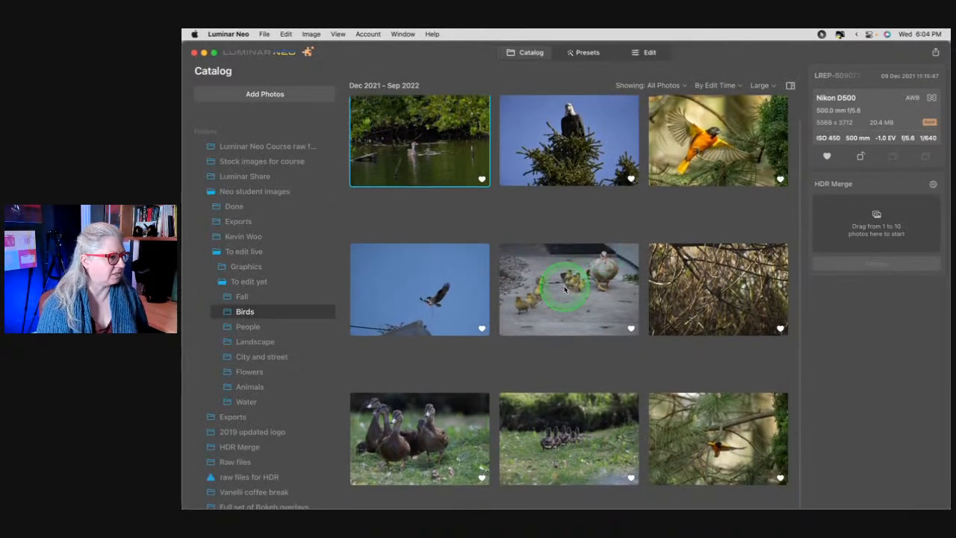
left_click(555, 295)
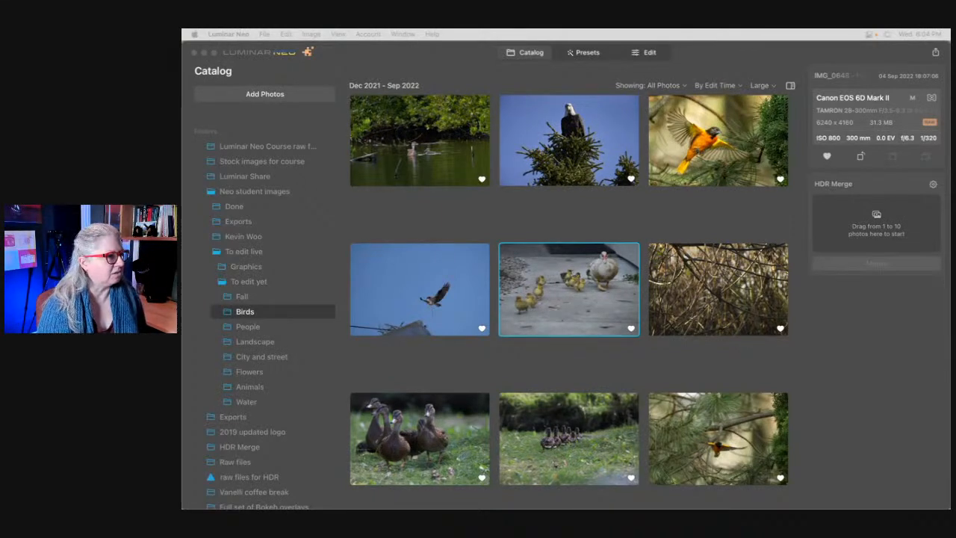
left_click(552, 207)
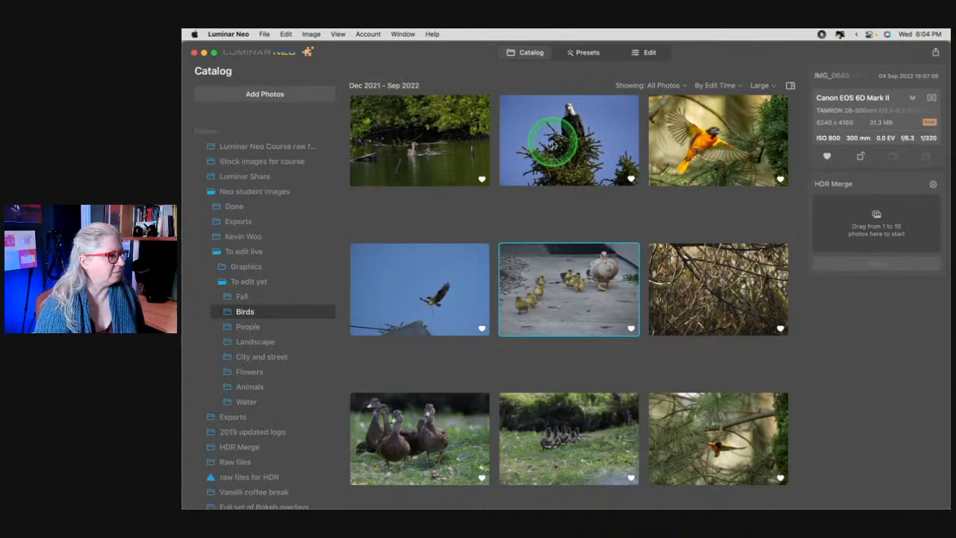
left_click(564, 145)
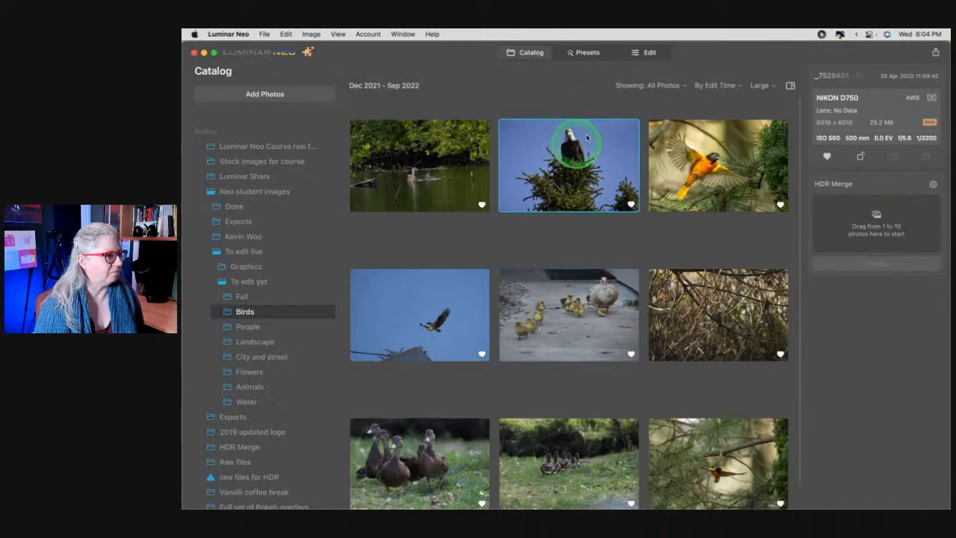
left_click(647, 53)
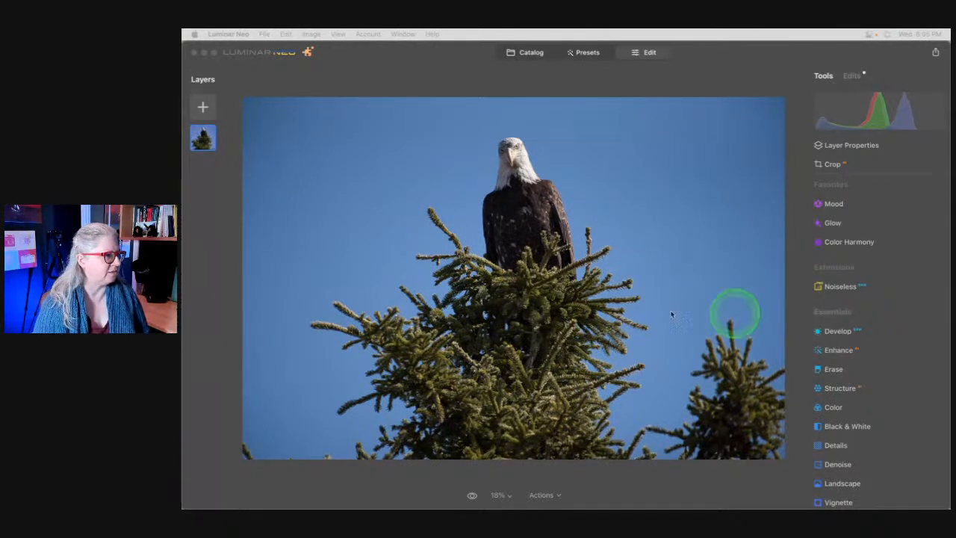
Examine the eagle's feathers, the surrounding branches and its head at 100% zoom
left_click(527, 211)
left_click(527, 211)
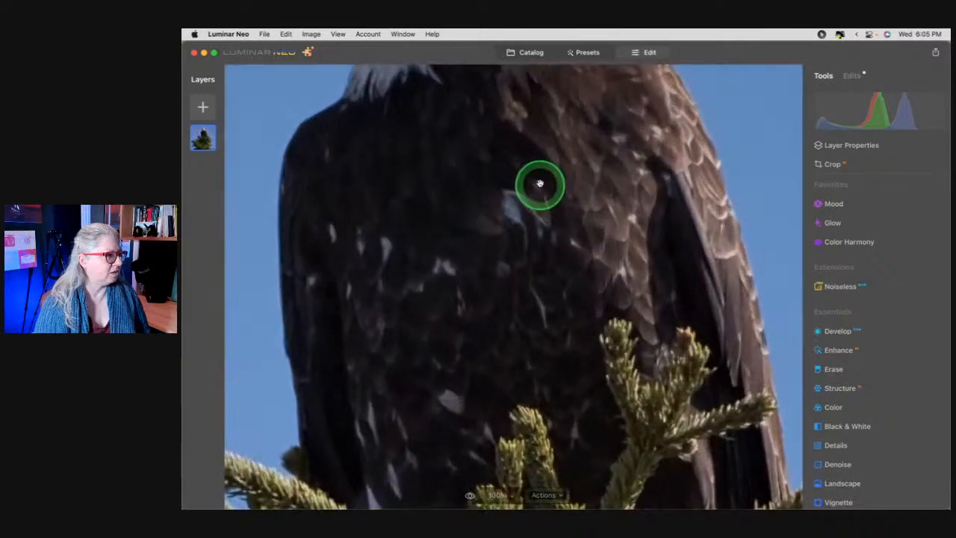
left_click_drag(542, 192, 574, 341)
left_click_drag(620, 415, 591, 199)
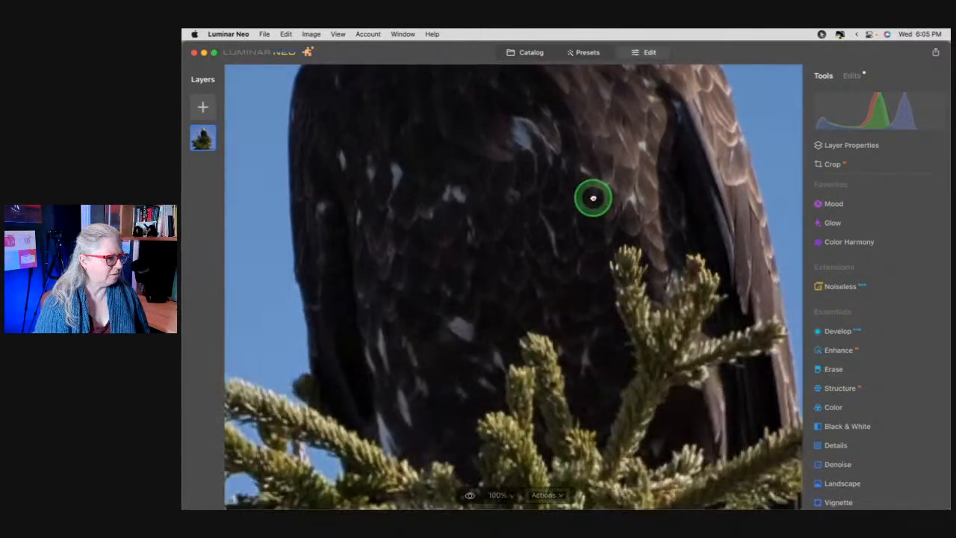
left_click_drag(512, 463, 554, 299)
left_click_drag(527, 248, 550, 474)
left_click_drag(572, 250, 603, 490)
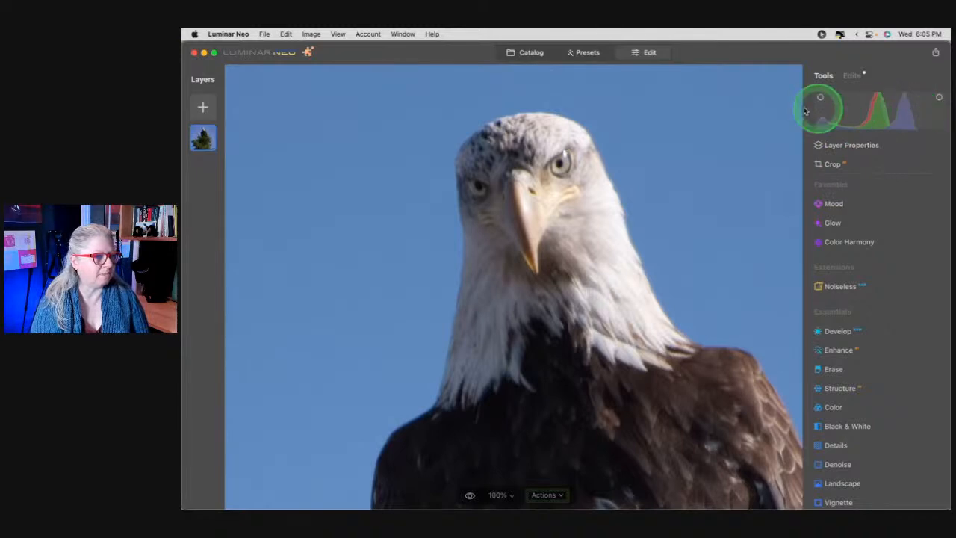
Check the histogram display option, and return the eagle photo to a full view
left_click(336, 33)
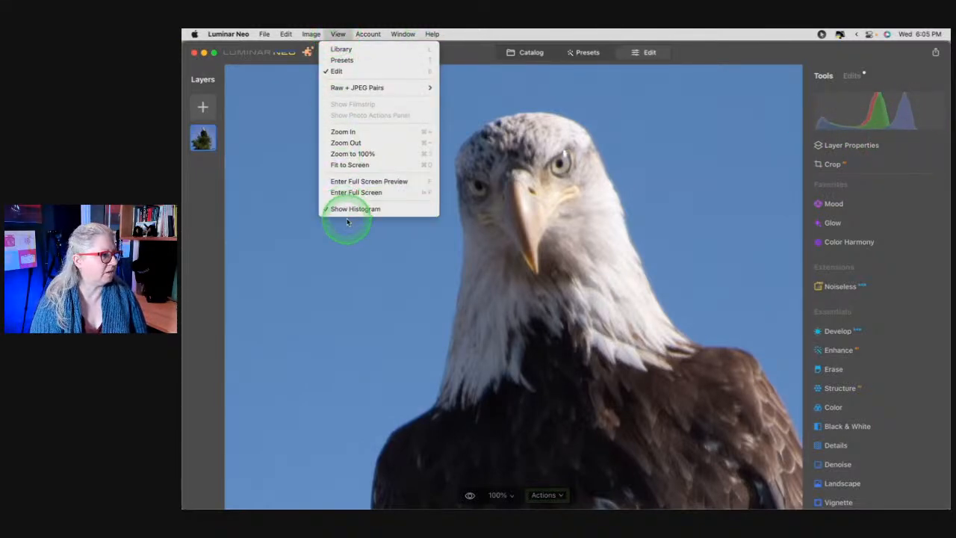
left_click(897, 77)
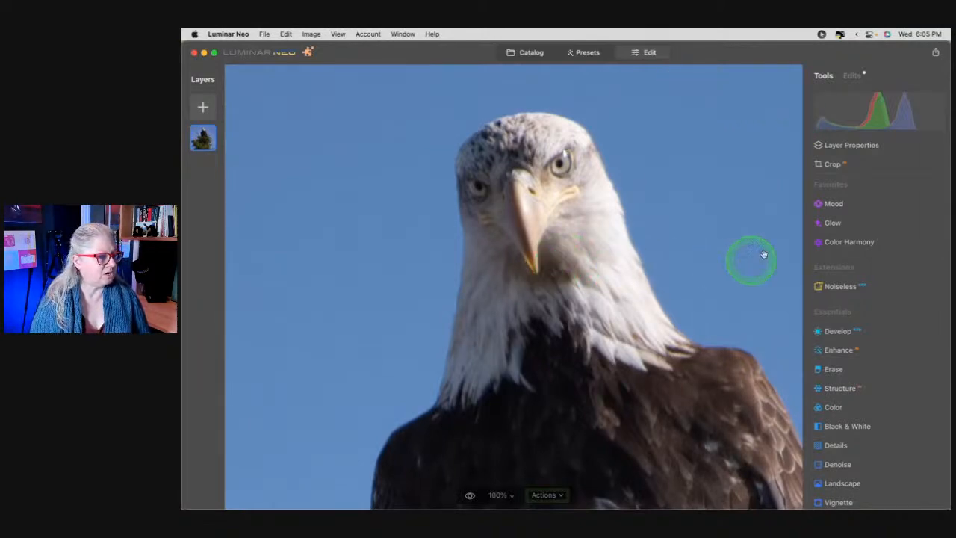
left_click(605, 270)
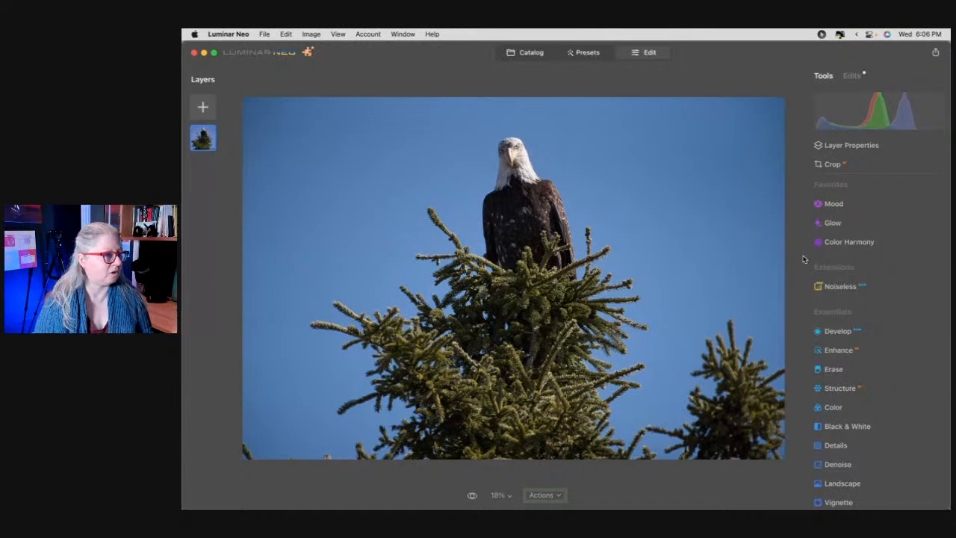
left_click(803, 260)
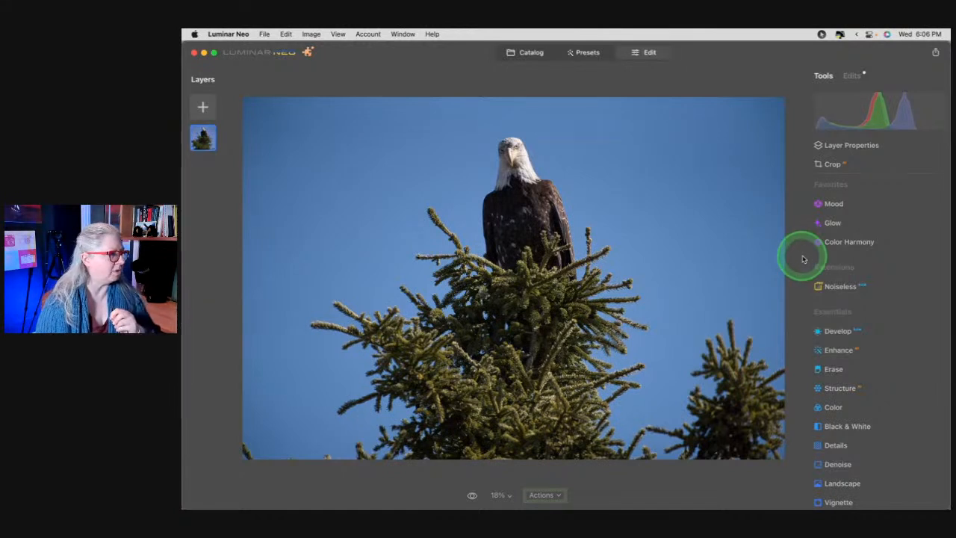
Examine the blue sky beside the eagle at 100% zoom and return to the whole photo
left_click(731, 133)
left_click_drag(749, 217, 652, 236)
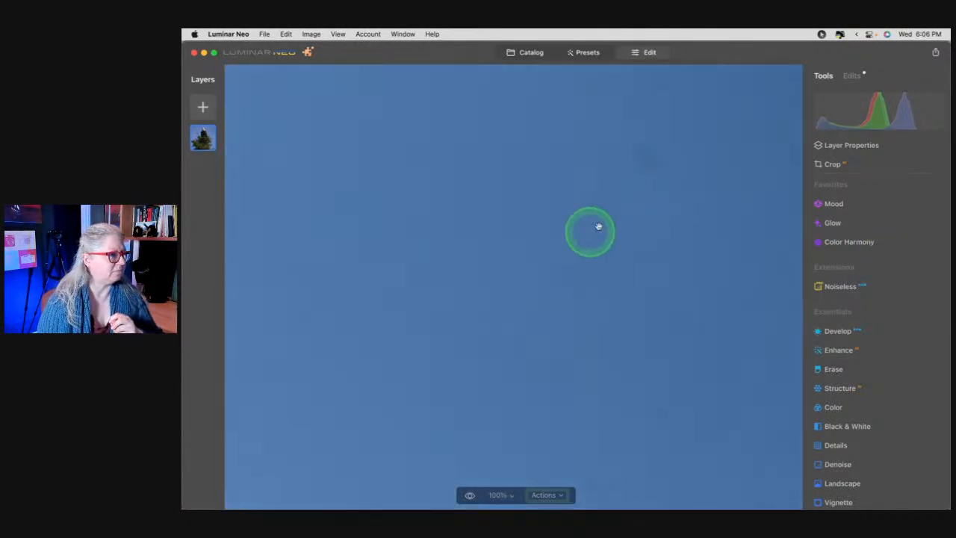
left_click_drag(628, 197, 507, 264)
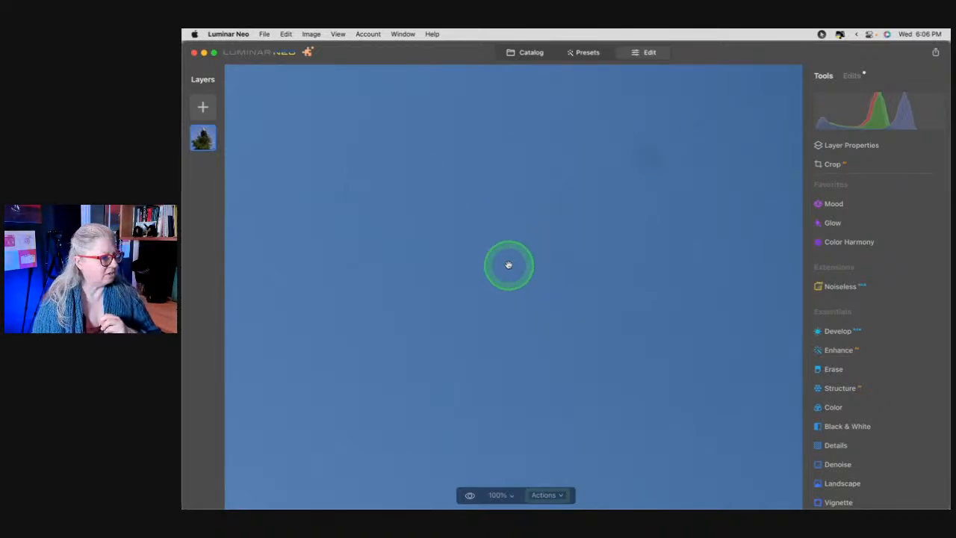
left_click(508, 264)
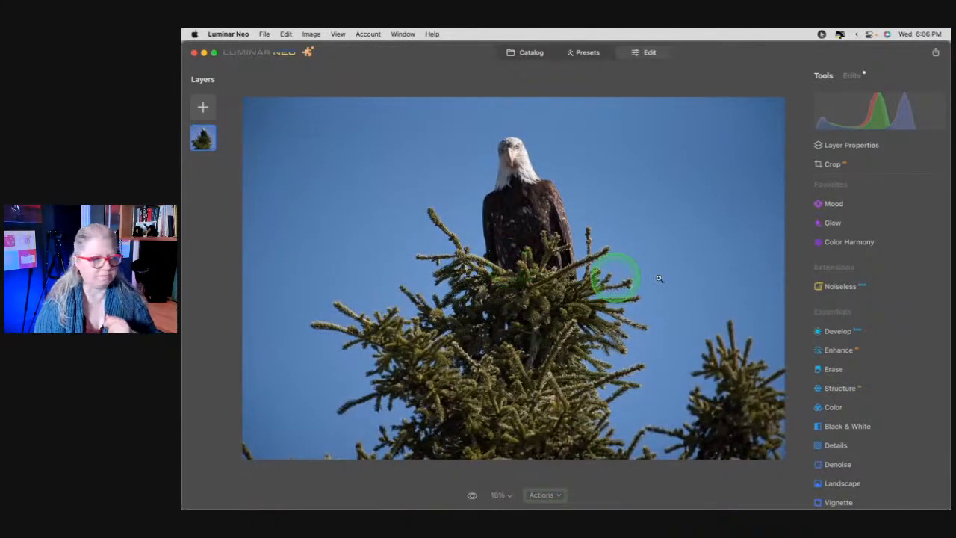
Crop the photo to a 1:1 (Square) ratio with the eagle slightly right of centre, excluding the small tree
left_click(874, 165)
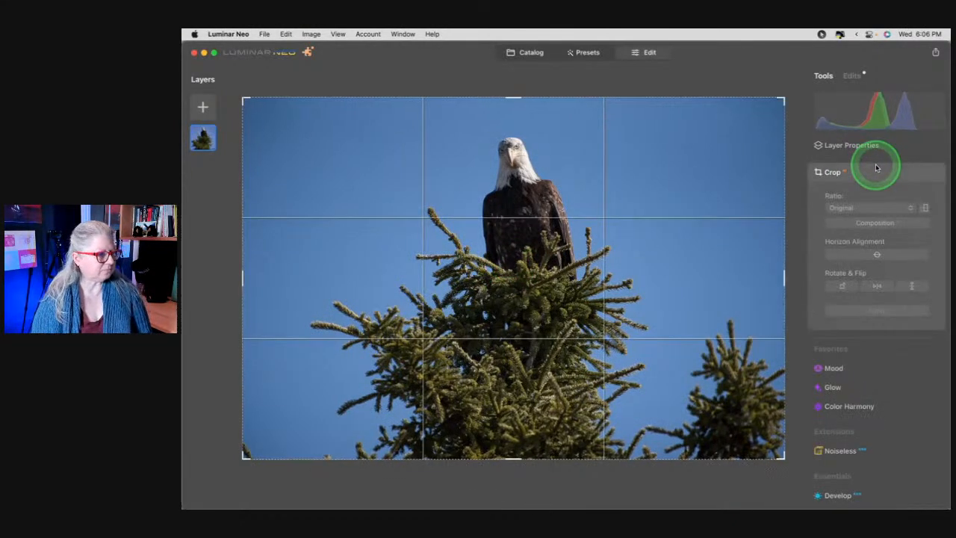
left_click(867, 208)
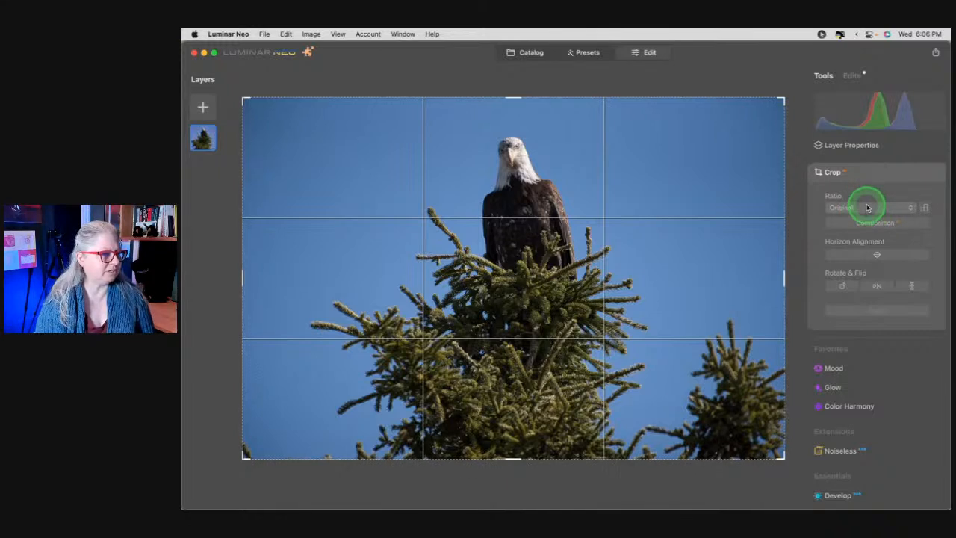
left_click(859, 235)
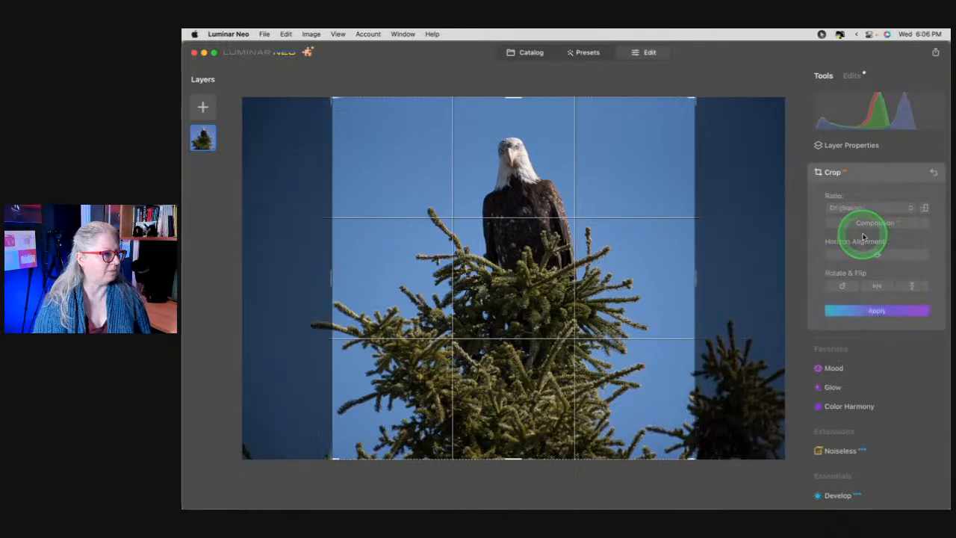
mouse_move(572, 288)
left_mouse_down()
mouse_move(544, 292)
mouse_move(559, 291)
left_mouse_up()
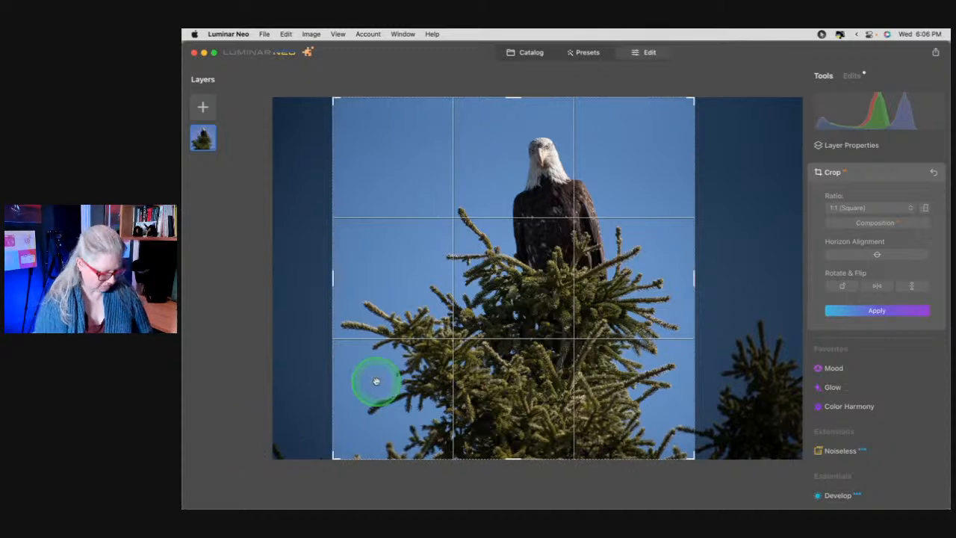
key("Return")
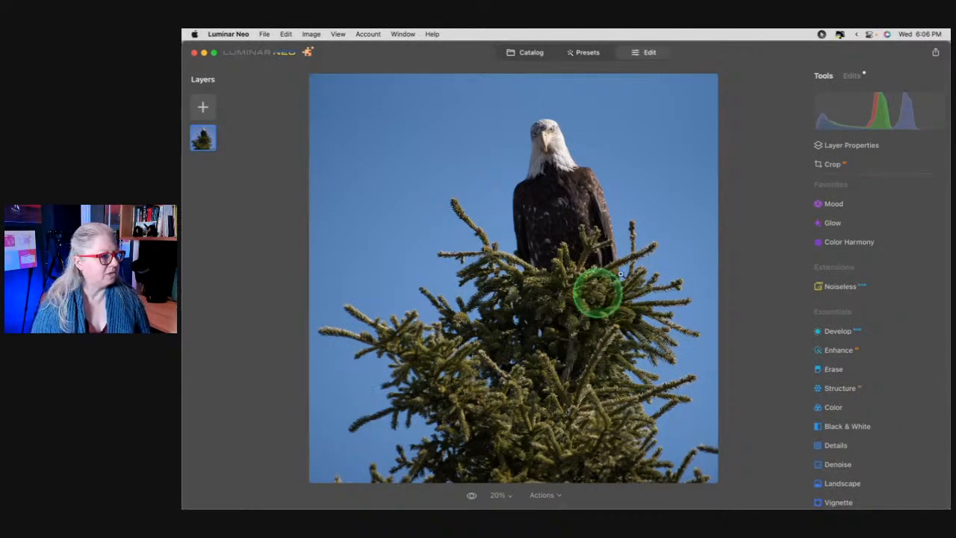
Reset the square crop and set the crop ratio to Free
left_click(882, 164)
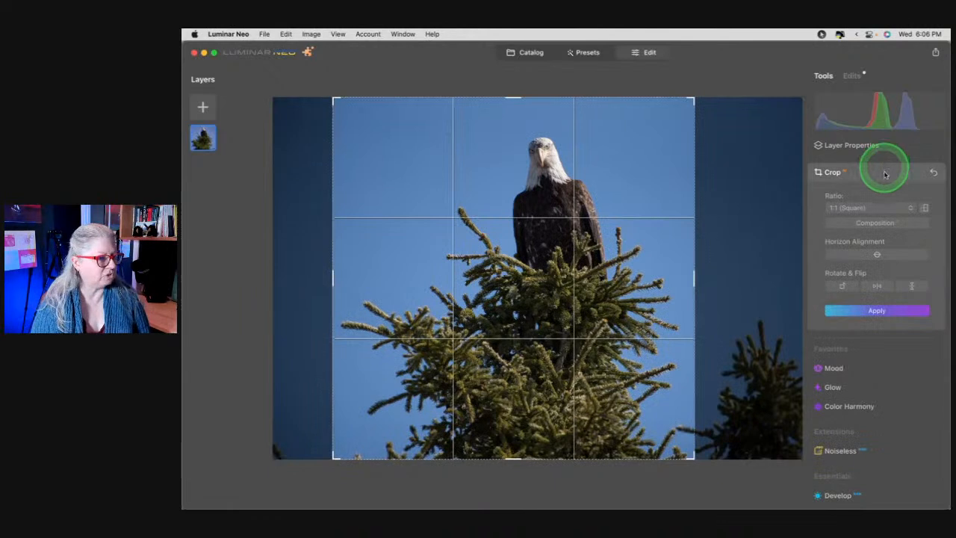
left_click(932, 172)
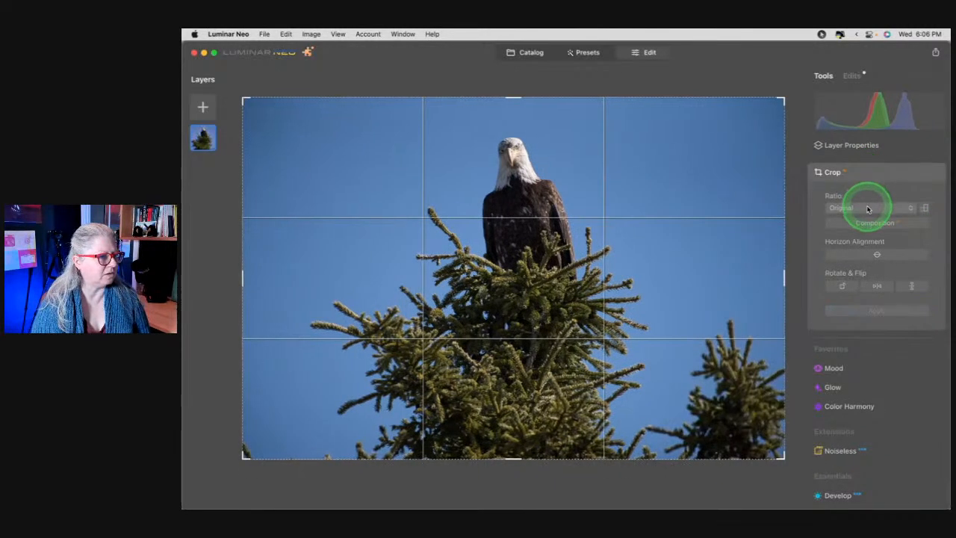
left_click(867, 209)
left_click(865, 194)
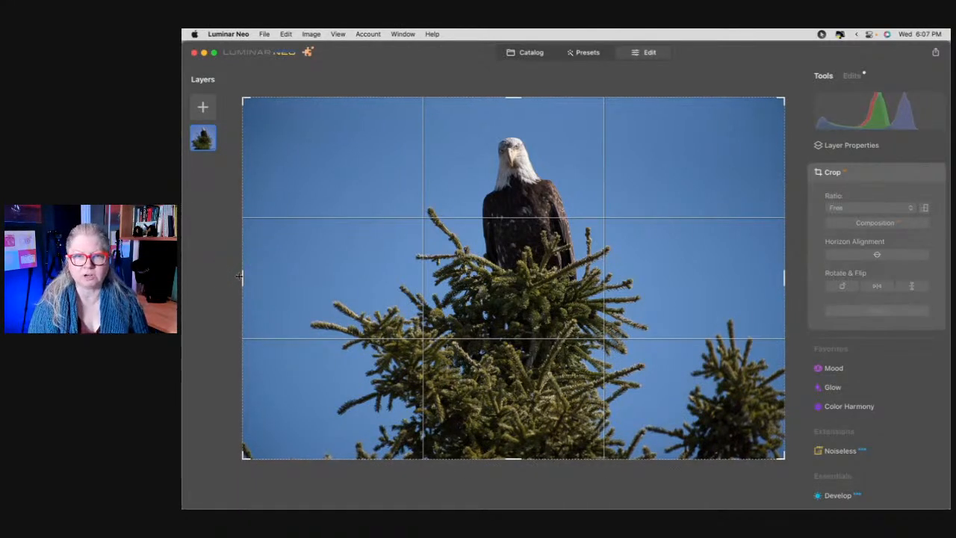
Crop the photo freely, trimming both sides and the bottom to exclude the small tree and place the eagle right of centre
left_click_drag(239, 276, 289, 281)
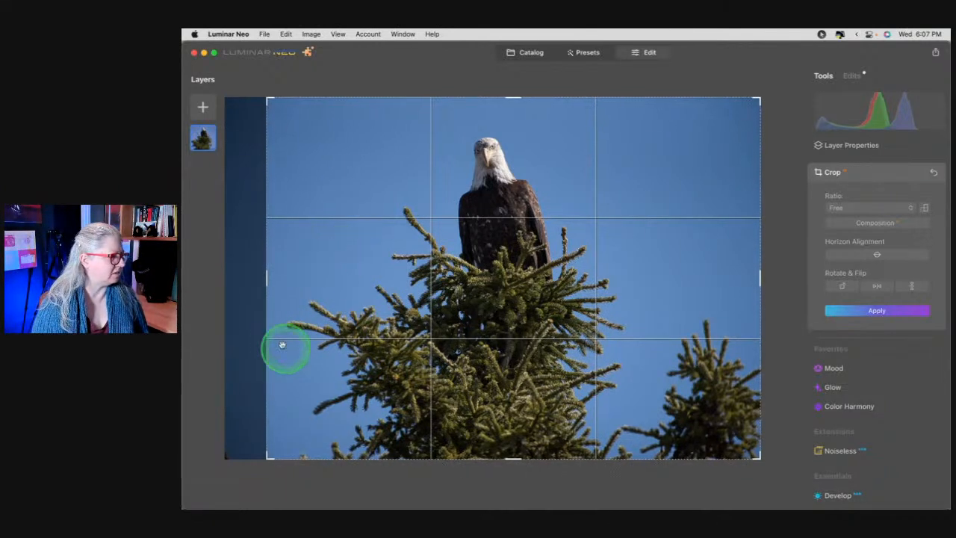
left_click_drag(264, 295, 234, 288)
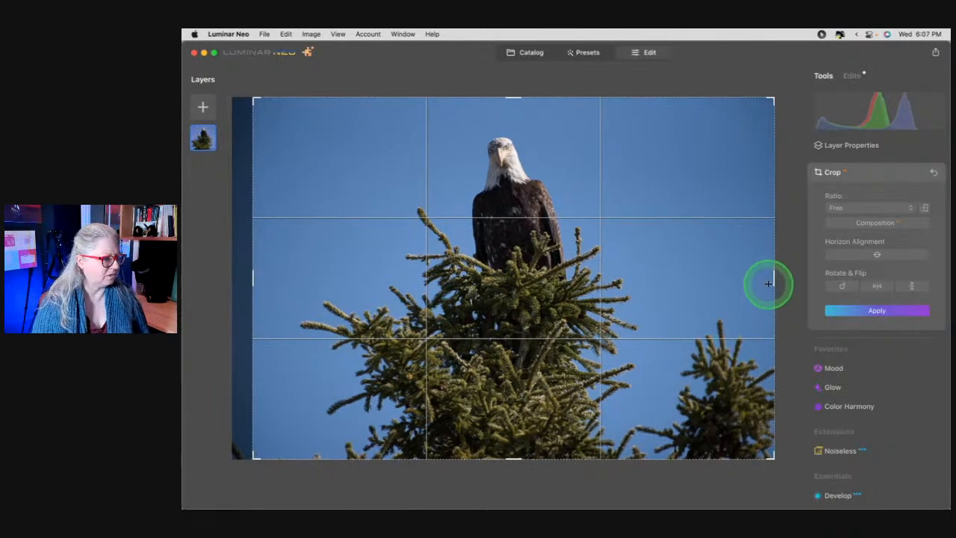
left_click_drag(774, 280, 677, 277)
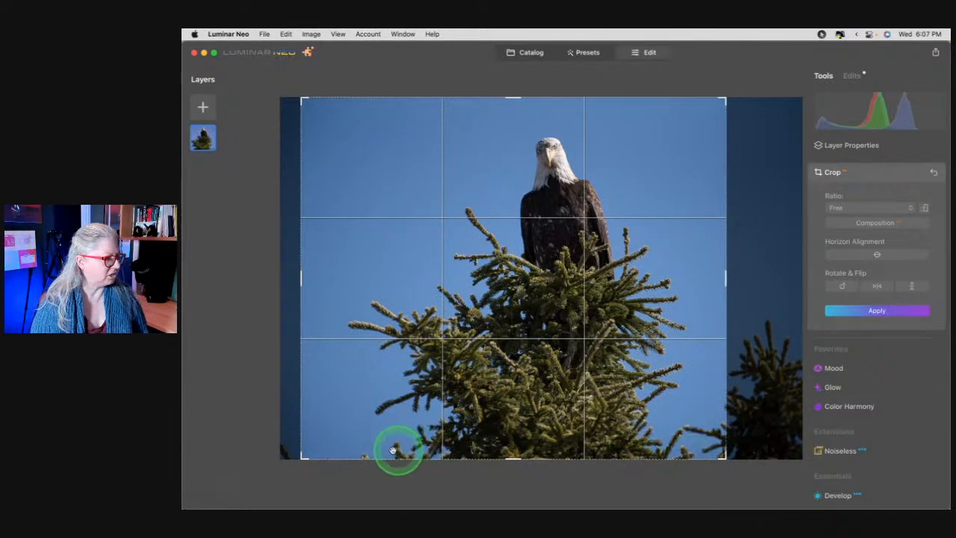
left_click_drag(513, 458, 515, 439)
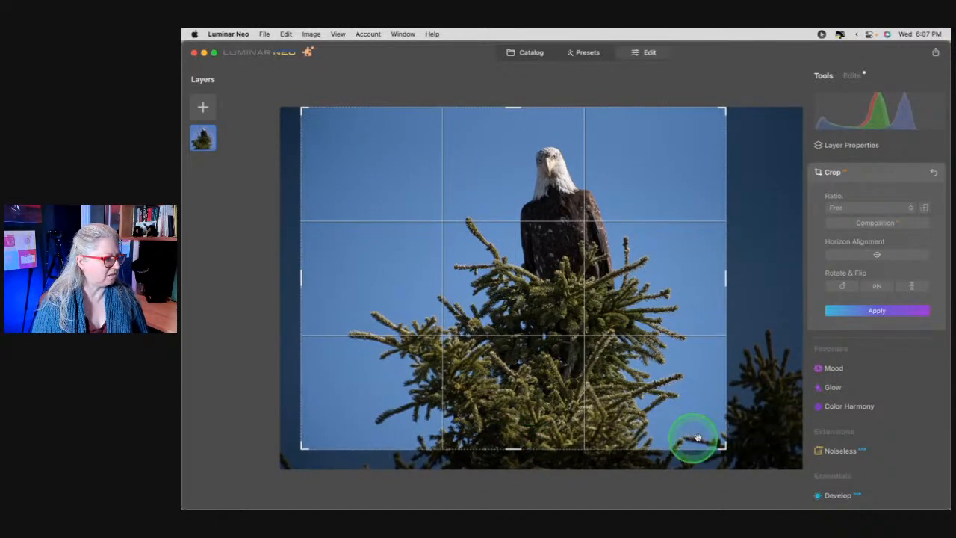
left_click_drag(512, 448, 515, 433)
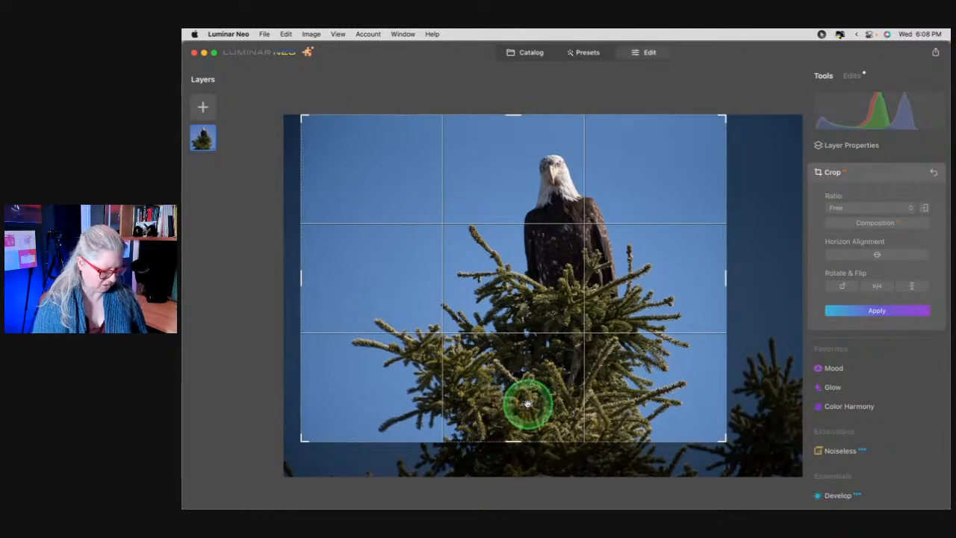
key("Return")
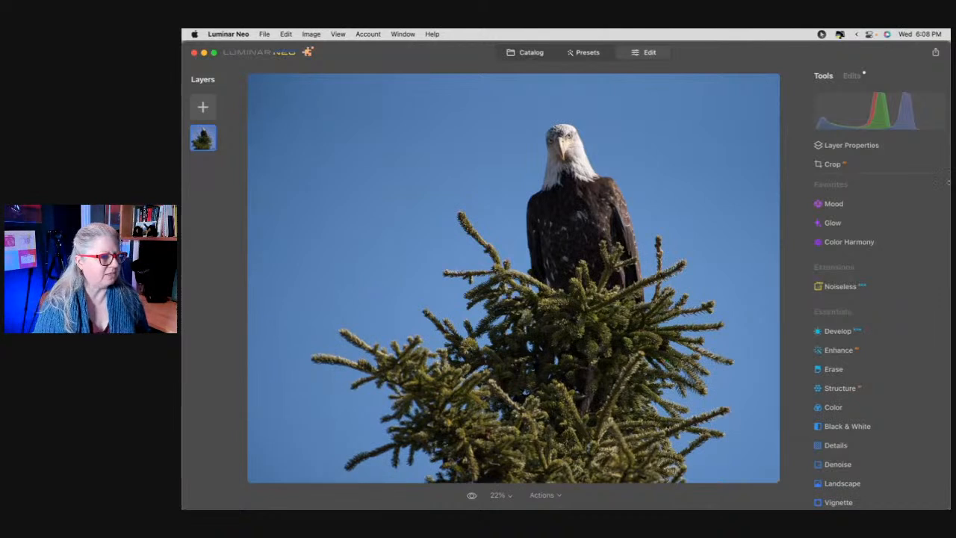
Refine the crop by raising its bottom edge slightly to remove the stray branch tips in the lower corner
left_click(864, 162)
left_click_drag(471, 461, 506, 443)
left_click(869, 206)
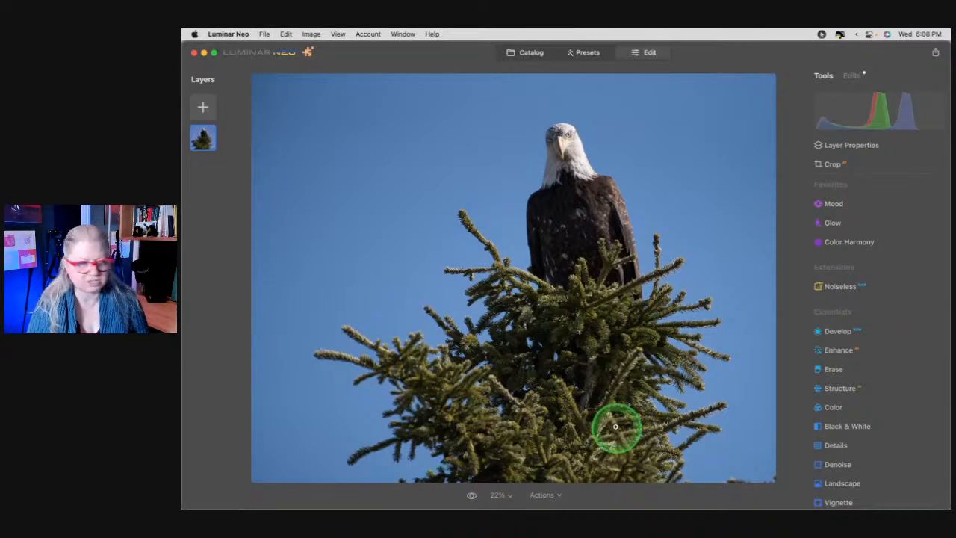
left_click(877, 163)
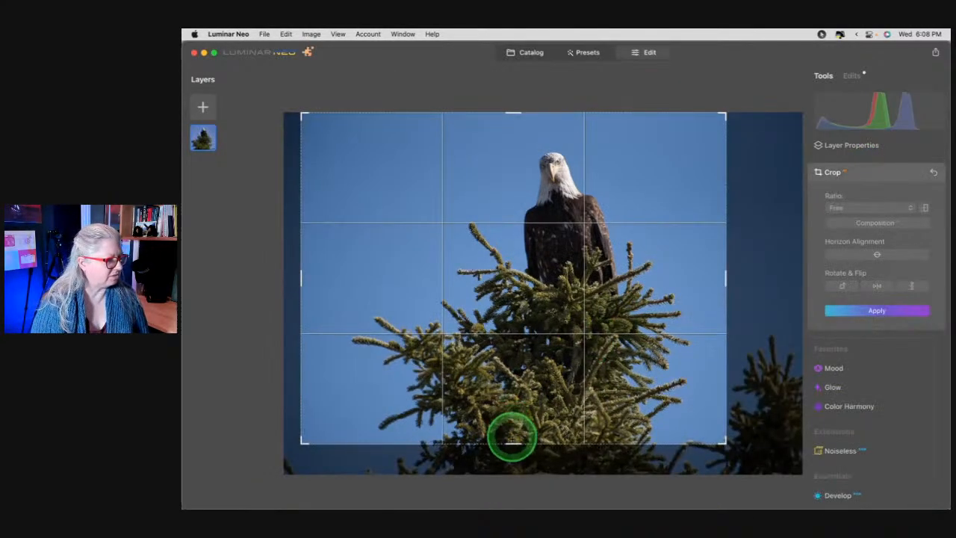
left_click_drag(513, 443, 512, 439)
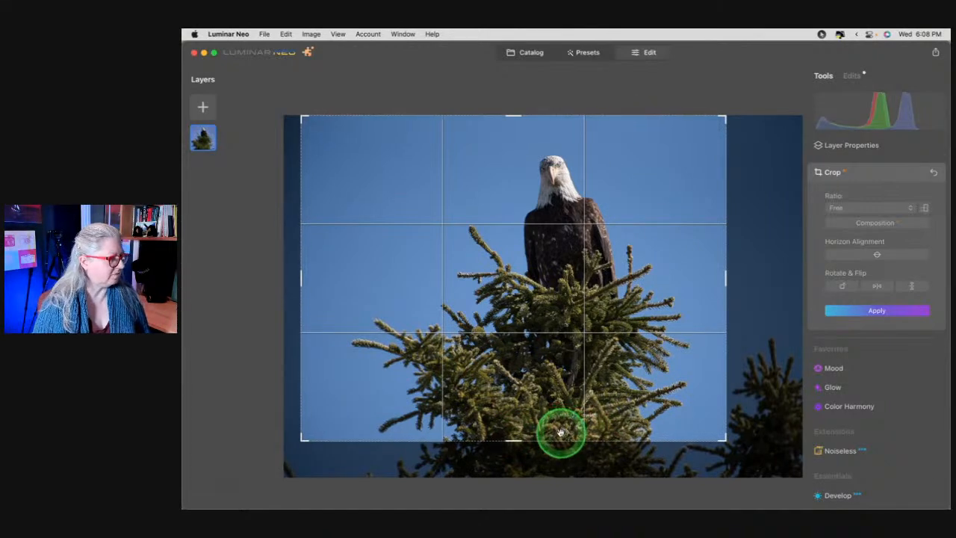
key("Return")
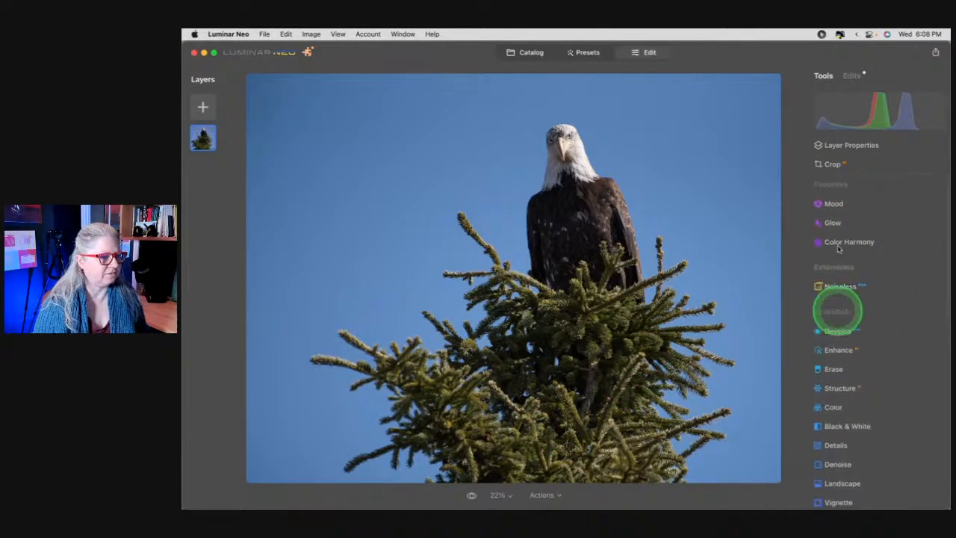
Review the list of edits already applied to the eagle photo, collapsing the Develop entry
left_click(853, 77)
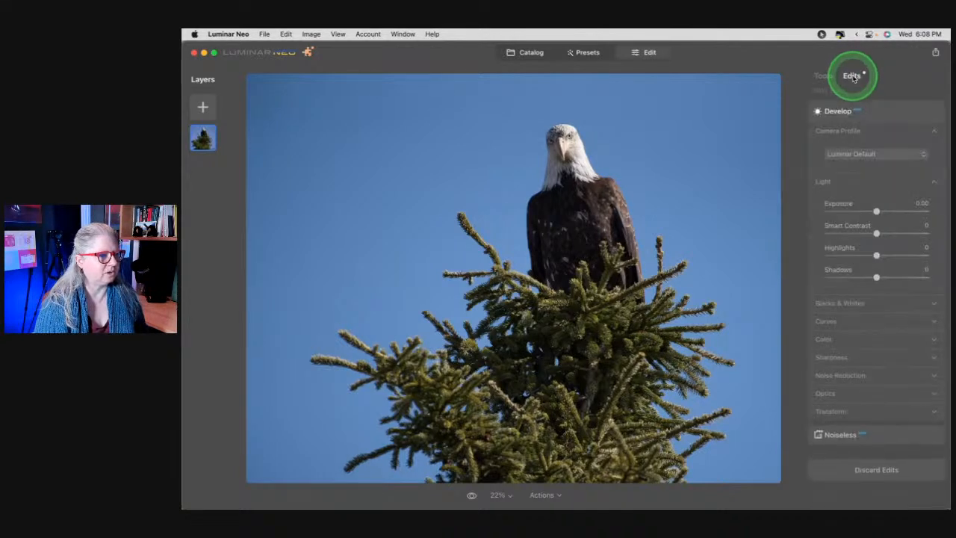
left_click(879, 112)
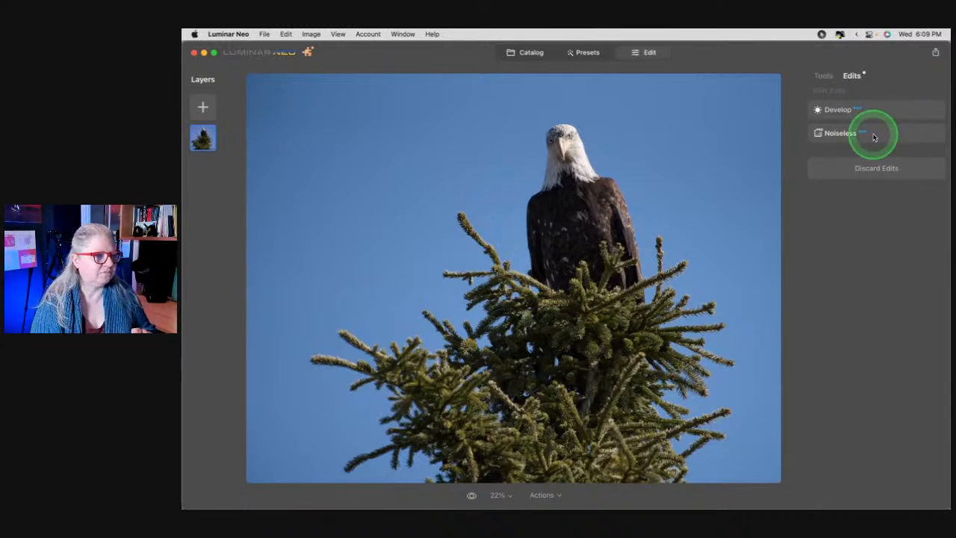
left_click(822, 77)
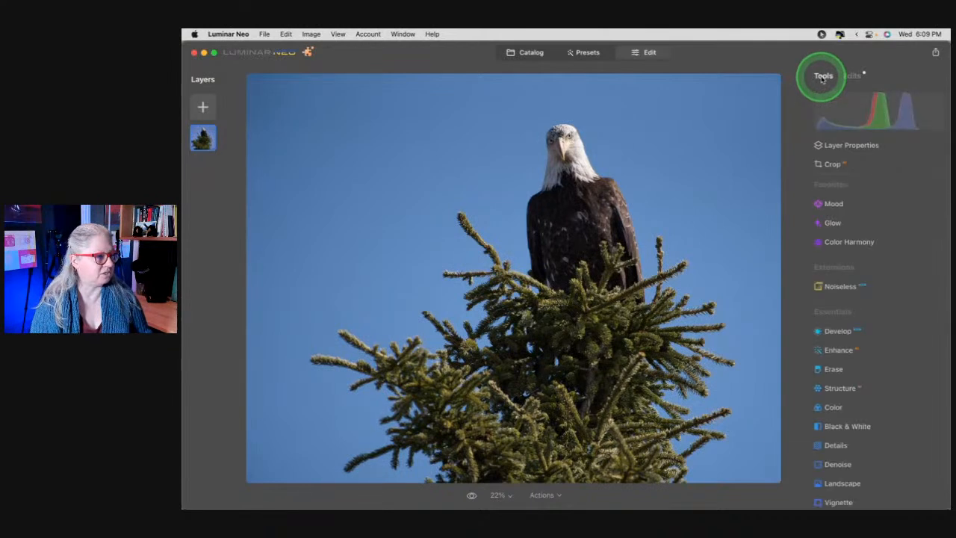
Try an Enhance Accent of 14, view it among the photo's edits, and reset the Enhance adjustment
left_click(837, 354)
left_click_drag(828, 411, 842, 411)
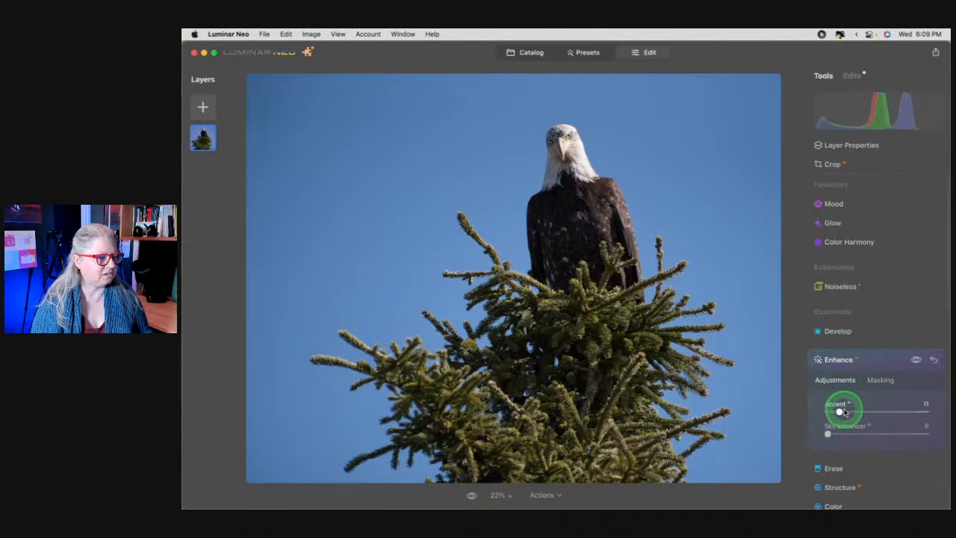
left_click(852, 76)
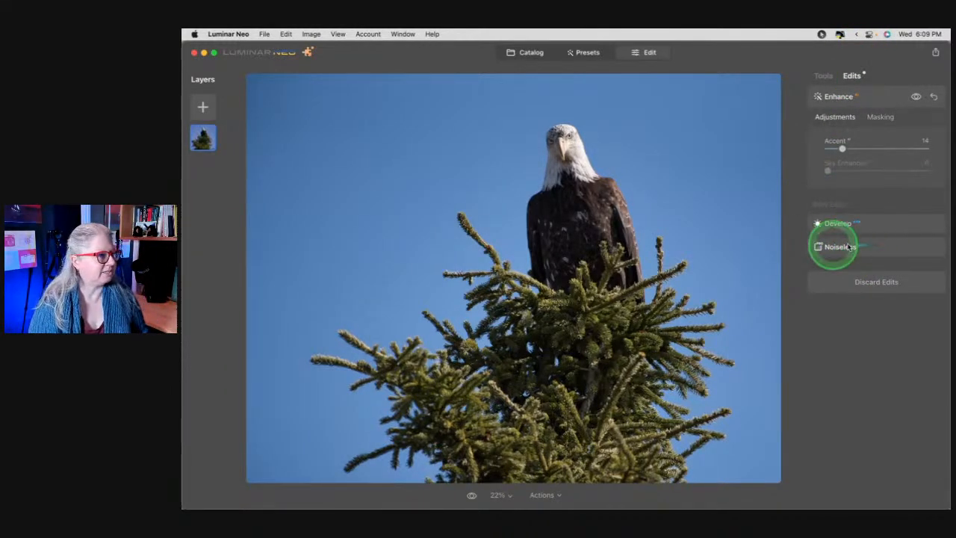
left_click(933, 97)
left_click(932, 96)
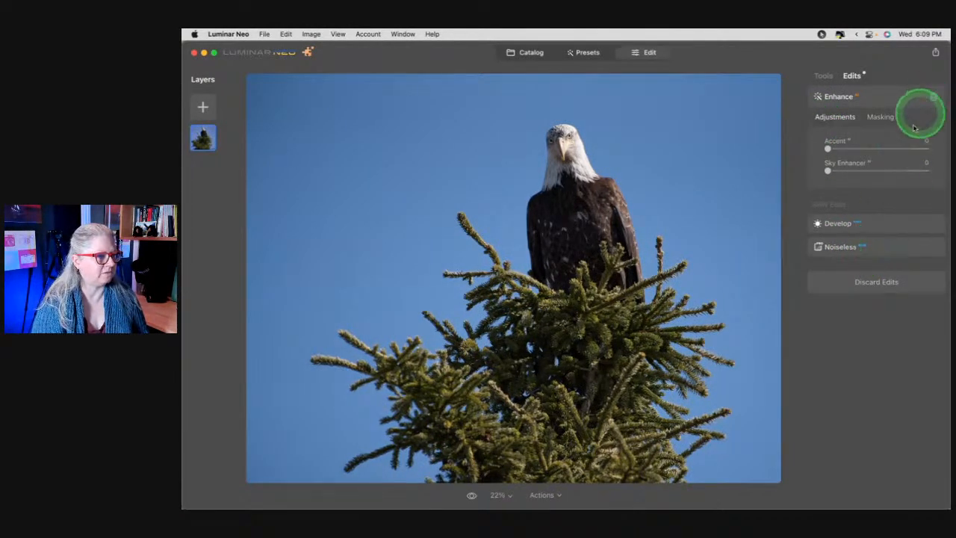
Open the Develop tool and examine the available camera profiles for the photo
left_click(825, 78)
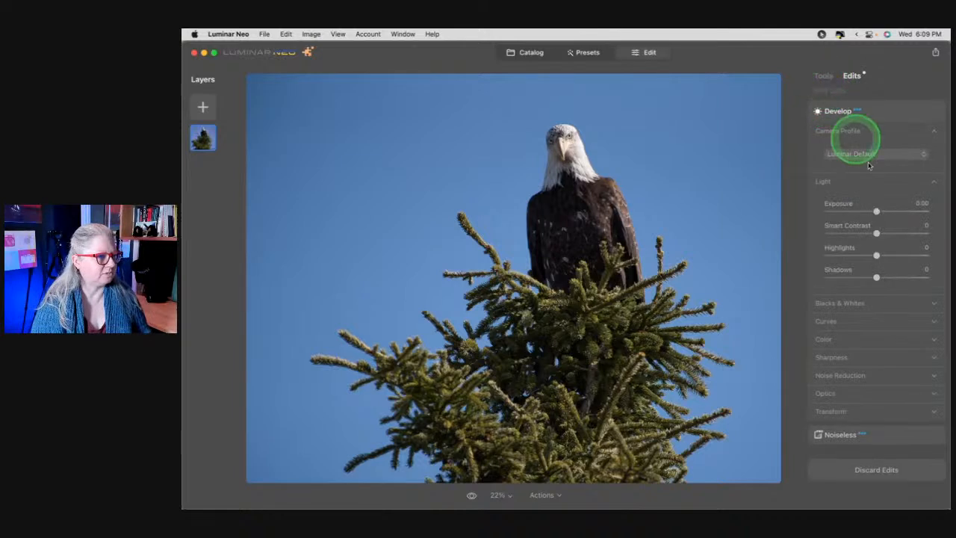
left_click(875, 256)
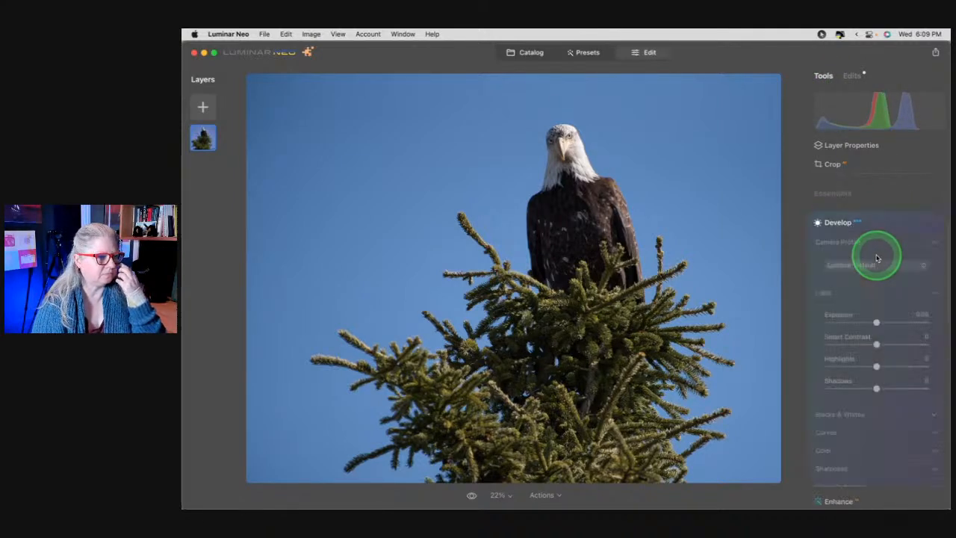
left_click(859, 243)
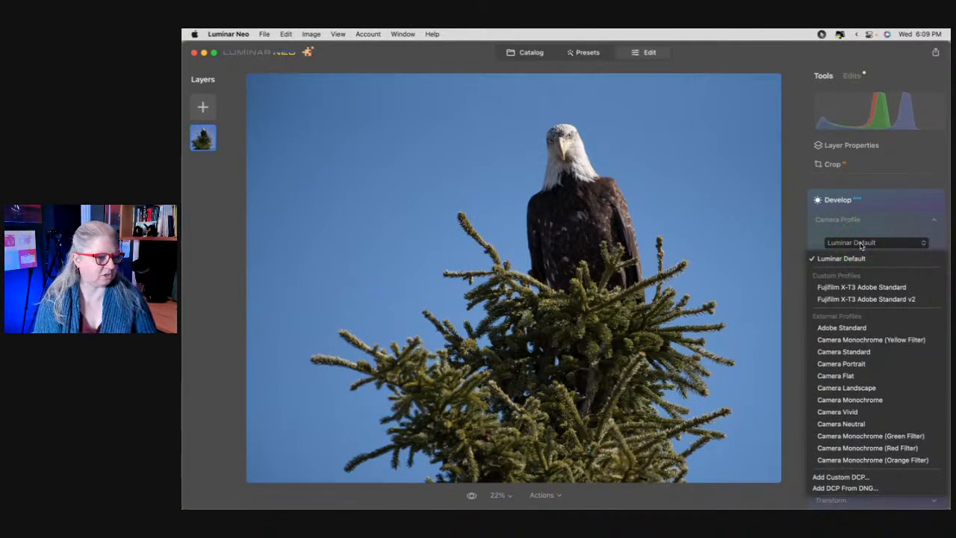
left_click_drag(858, 244, 875, 397)
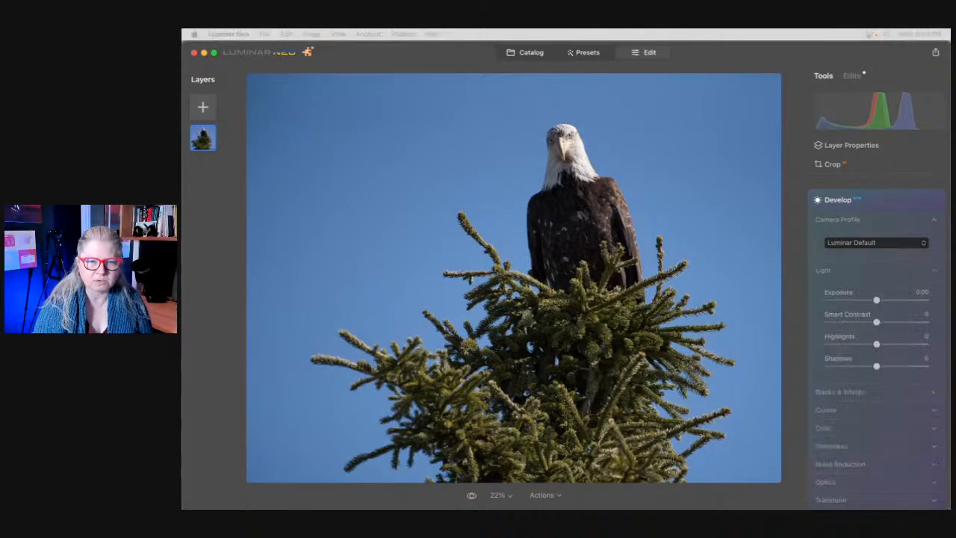
left_click(865, 244)
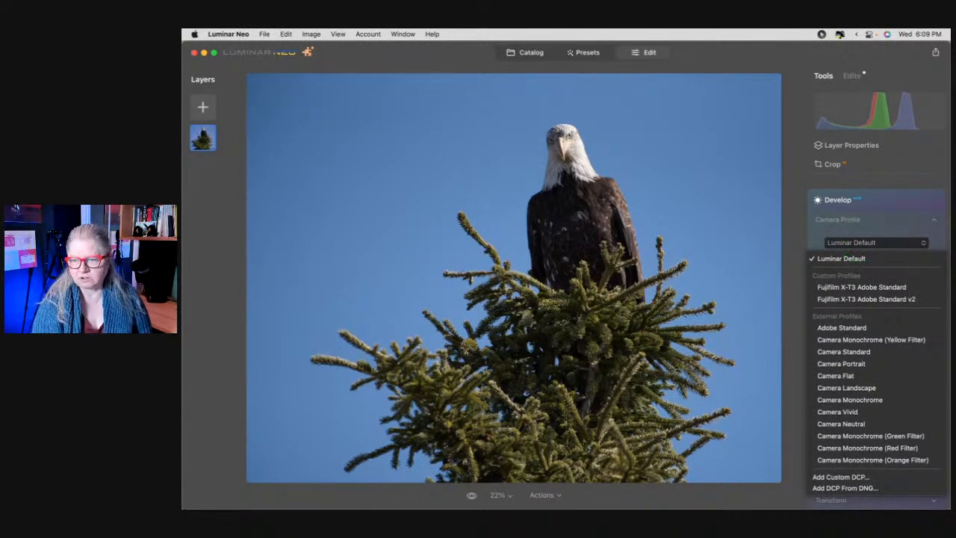
key("Escape")
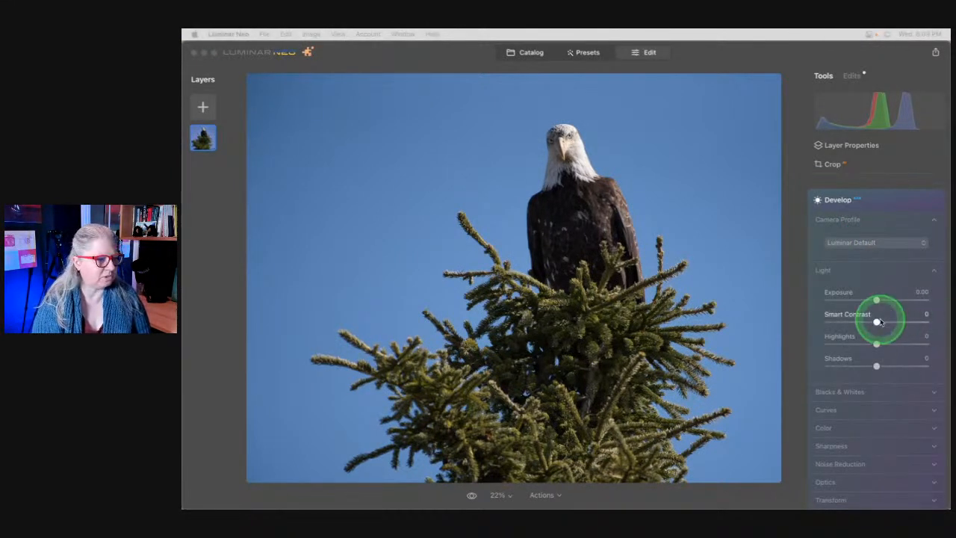
Try the Camera Landscape profile on the eagle photo and compare it with Camera Neutral
left_click(869, 242)
left_click(851, 242)
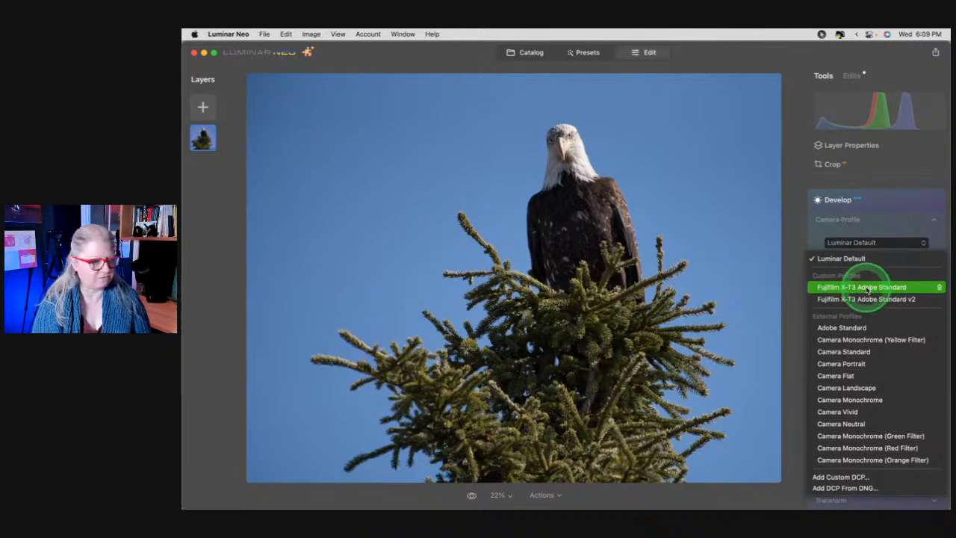
left_click(851, 388)
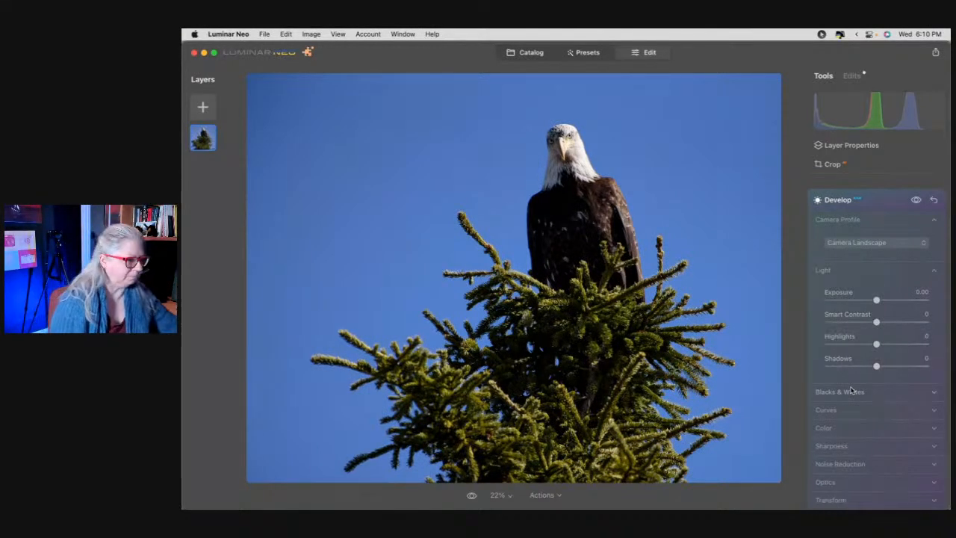
left_click(862, 243)
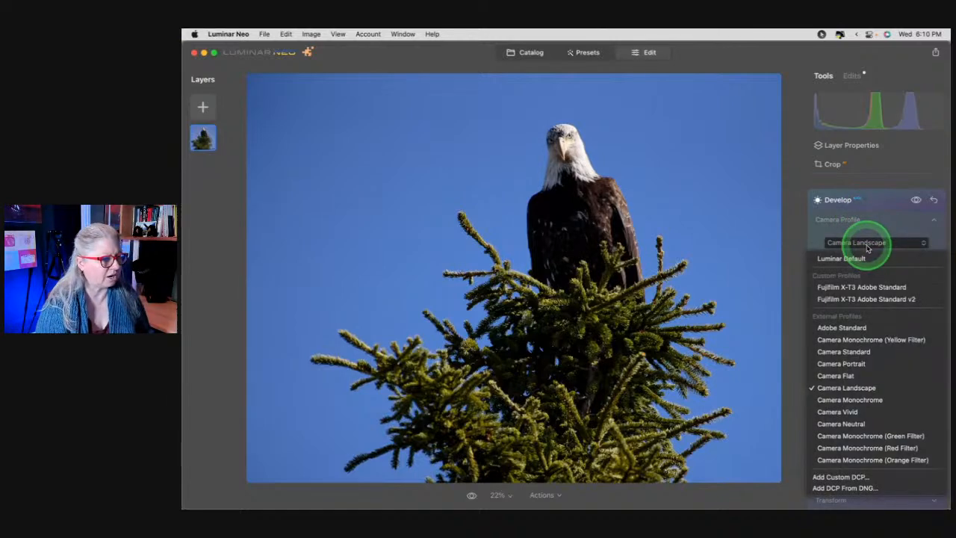
left_click(832, 423)
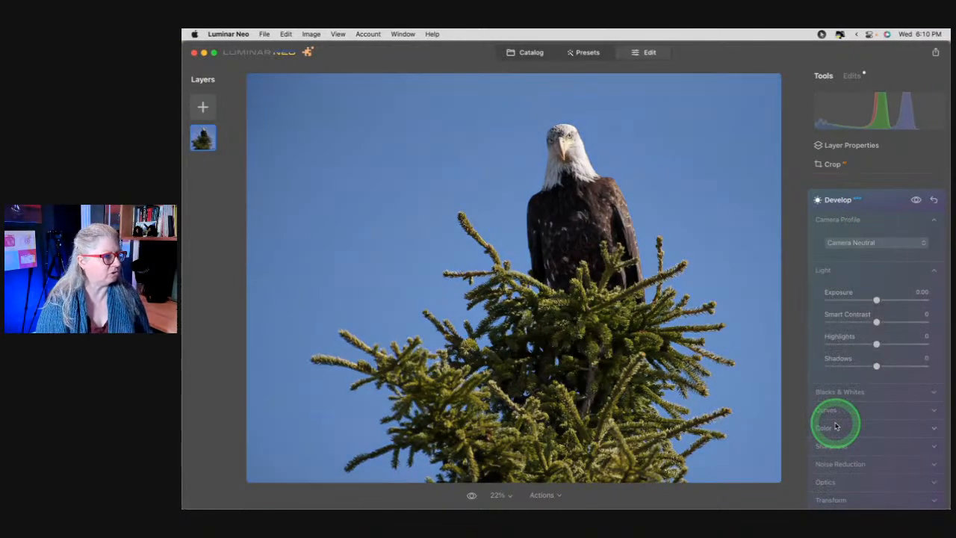
Compare the Camera Portrait, Camera Standard and Camera Landscape profiles on the eagle photo
left_click(856, 244)
left_click(835, 364)
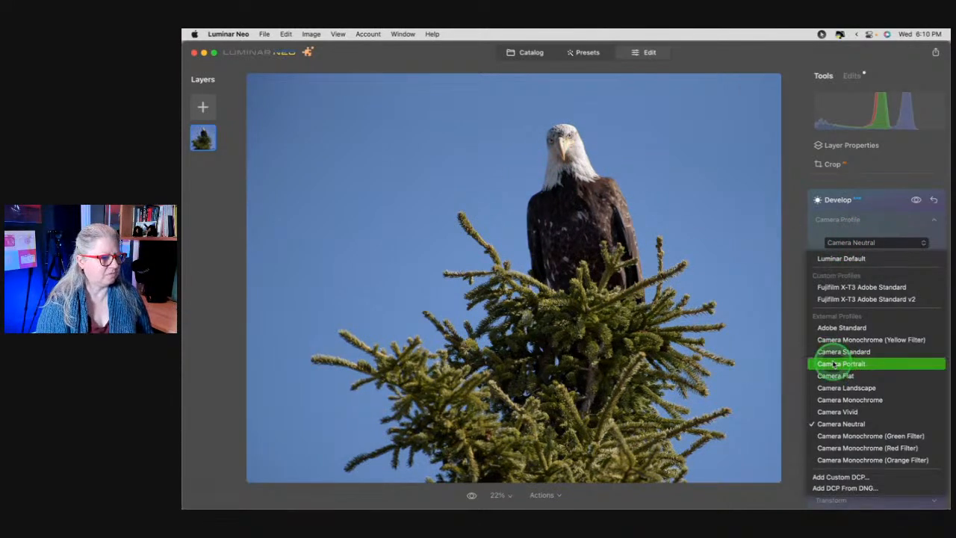
left_click(836, 363)
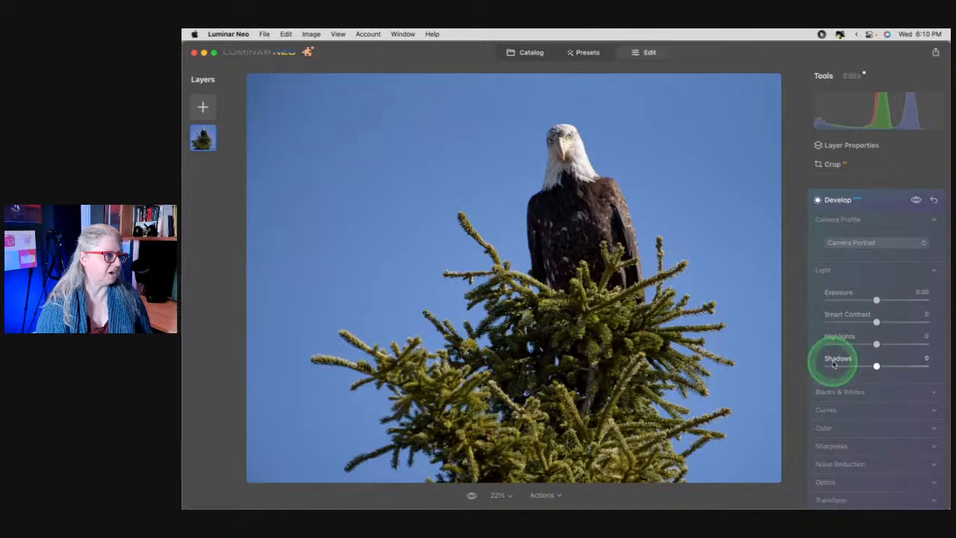
left_click(859, 243)
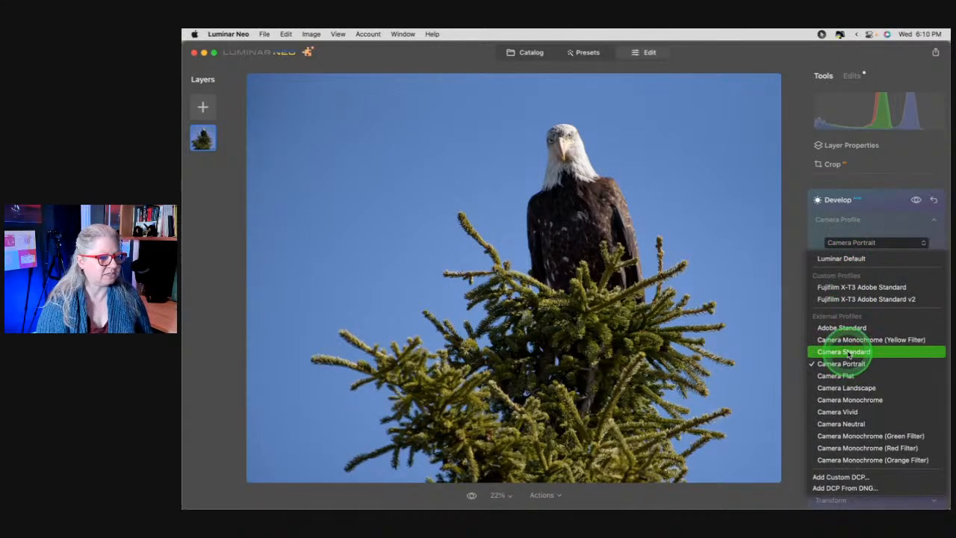
left_click(848, 355)
left_click(855, 244)
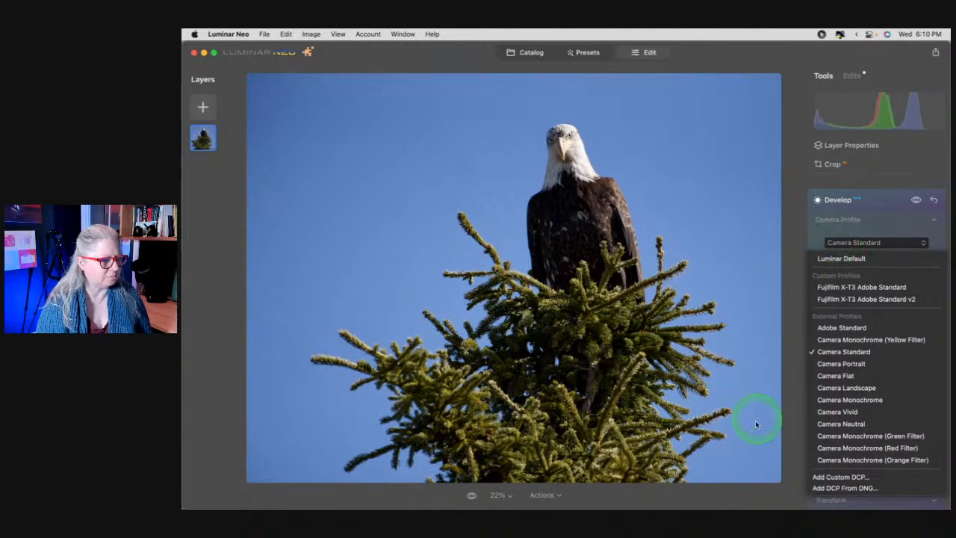
left_click(848, 387)
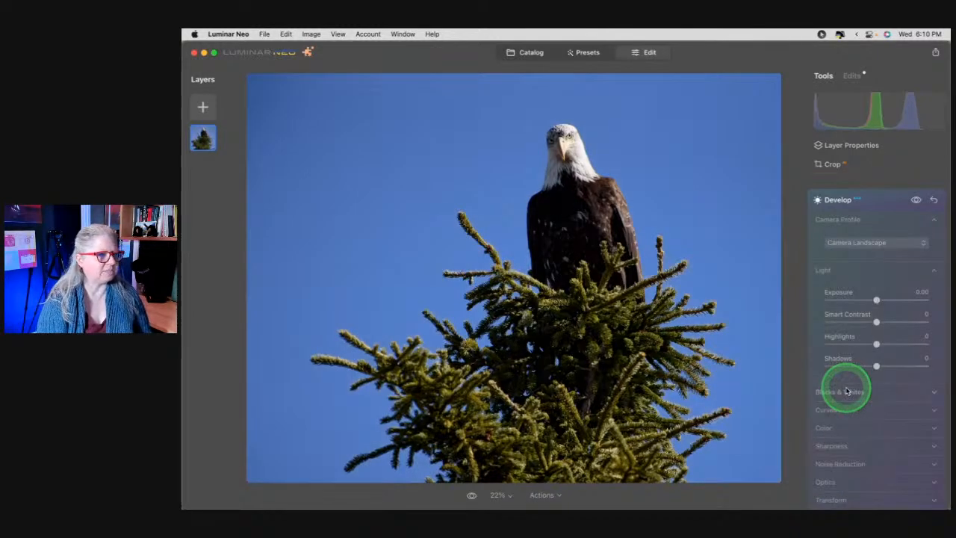
Turn on the histogram's clipping indicators and set the camera profile to Camera Neutral after comparing Luminar Default
left_click(821, 128)
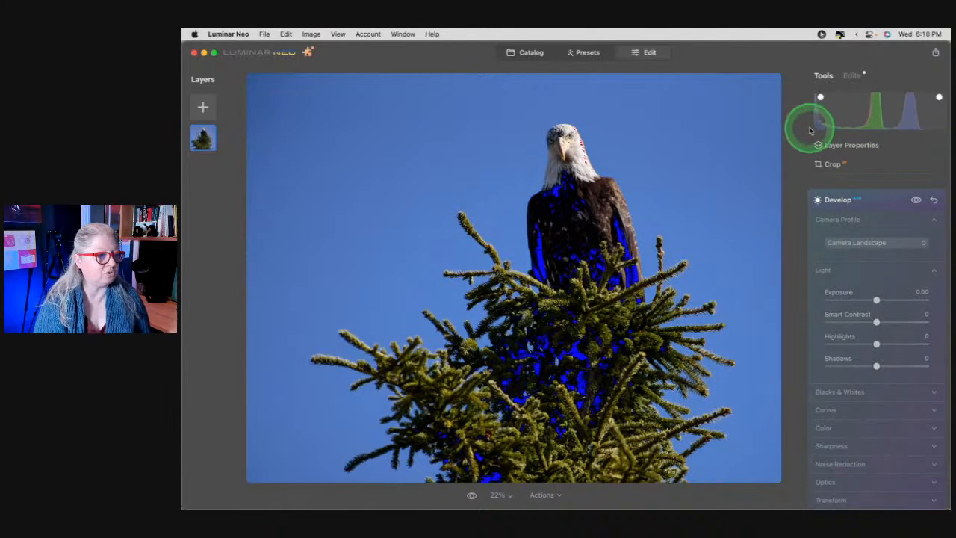
left_click(892, 243)
left_click(852, 260)
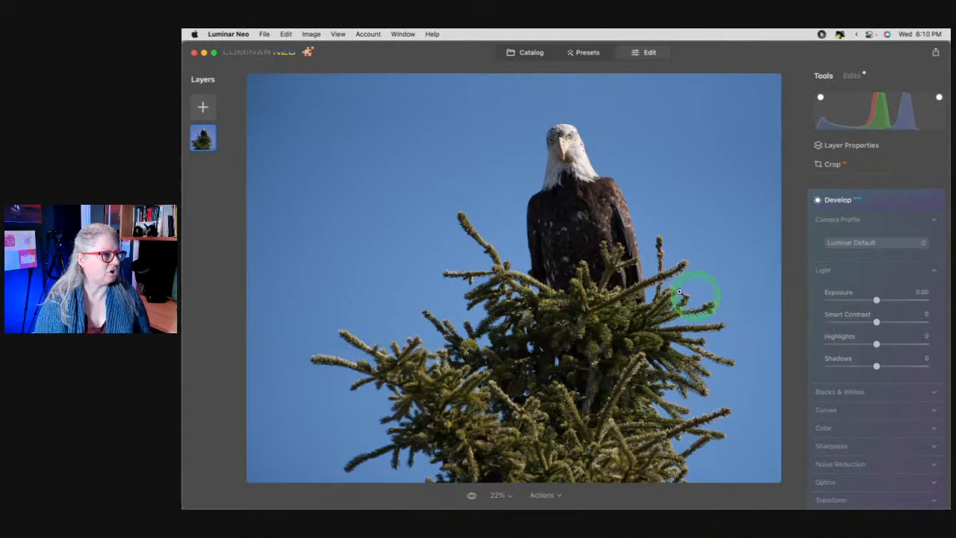
left_click(866, 243)
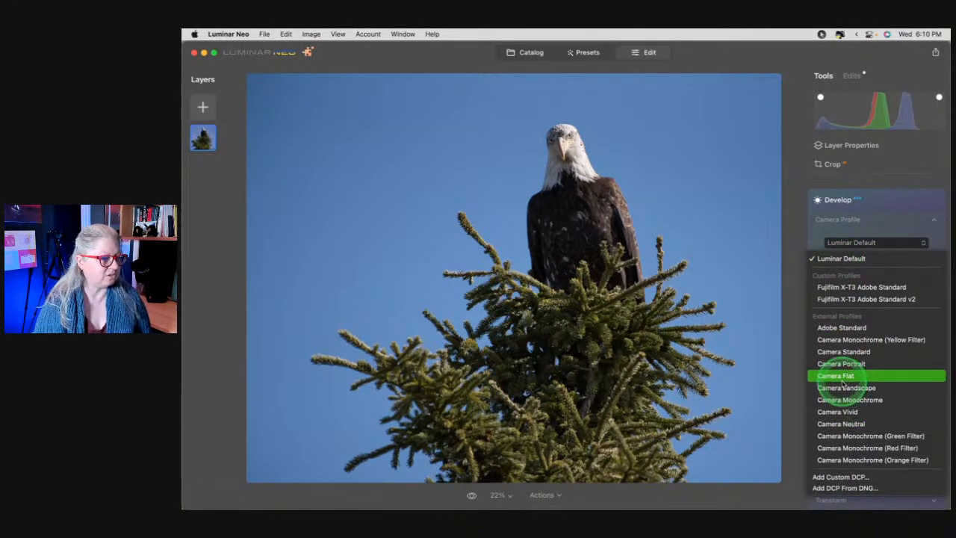
left_click(843, 423)
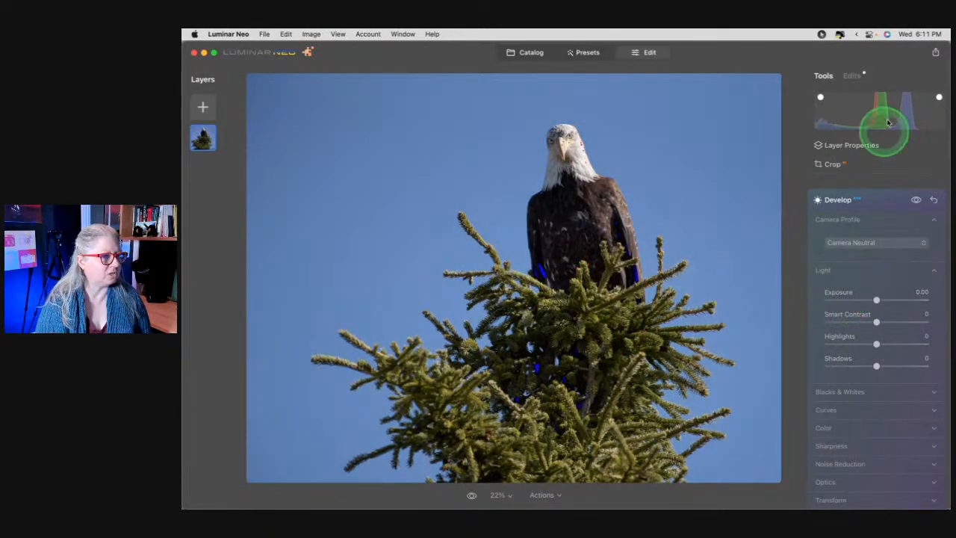
Toggle the clipping indicators off and on to examine the clipped areas of the eagle photo
key("j")
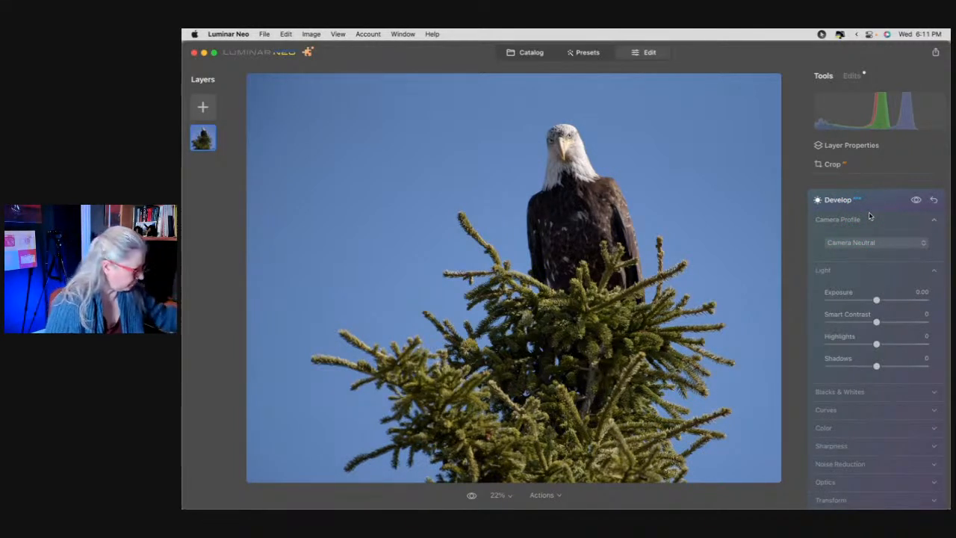
left_click(869, 216)
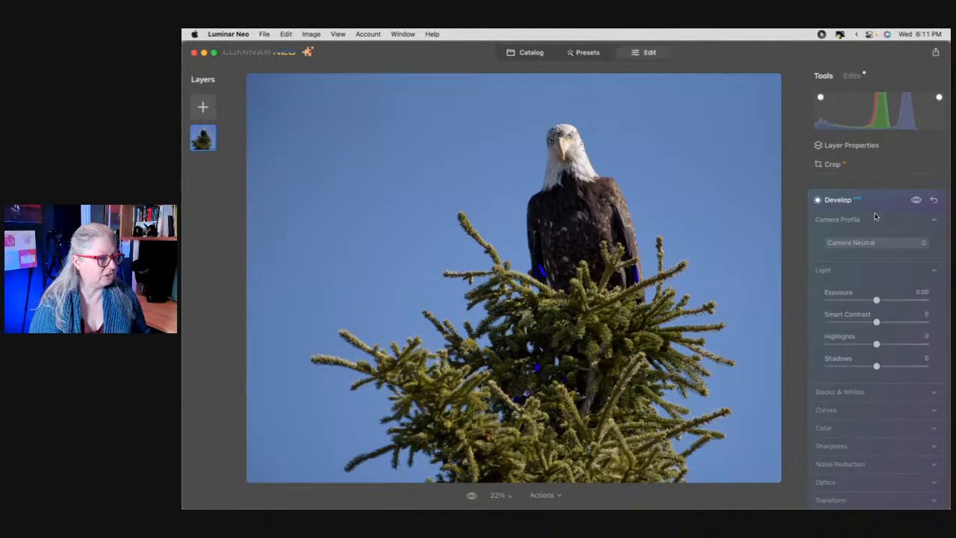
scroll(875, 216, "down", 2)
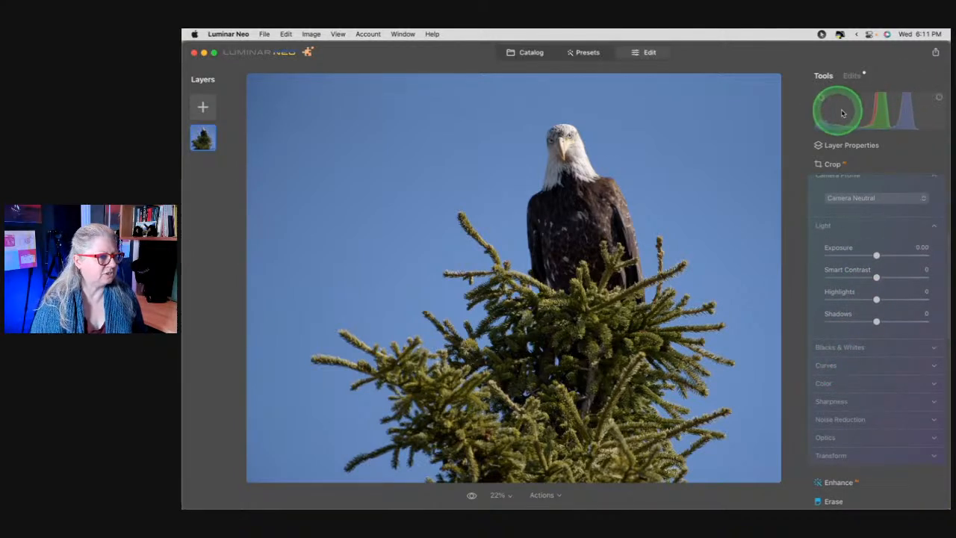
Turn on the clipping indicators and pull the white point of the Develop tool's main curve slightly inward to brighten the photo
left_click(825, 366)
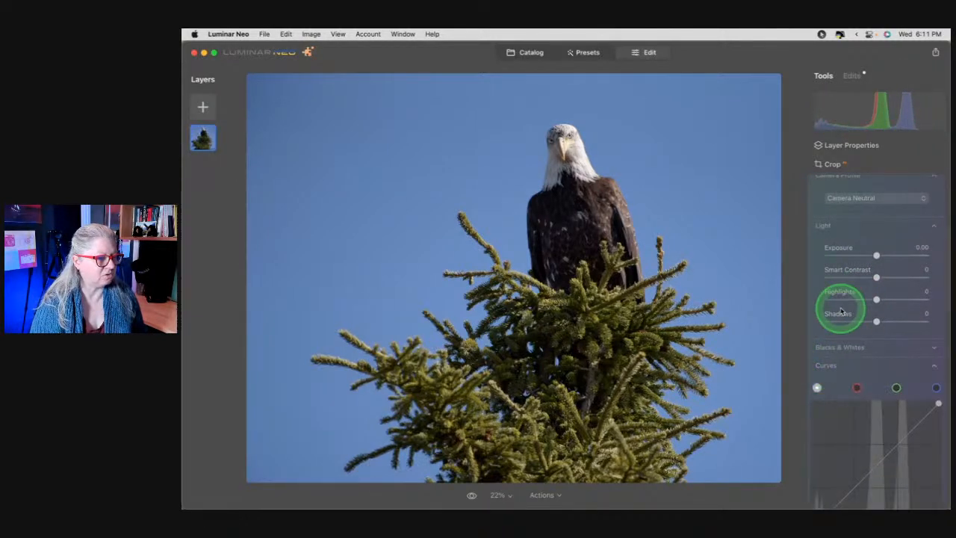
scroll(840, 309, "down", 2)
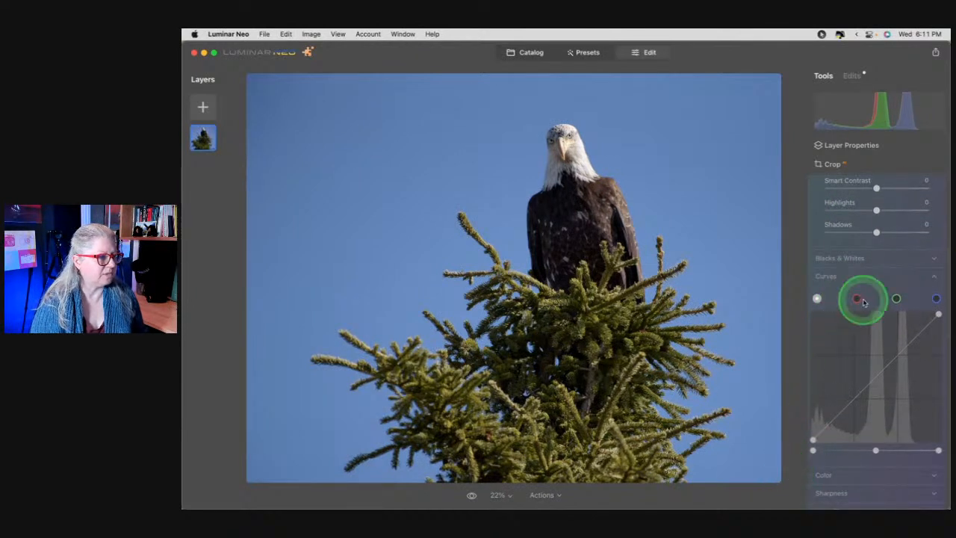
scroll(863, 300, "up", 1)
scroll(863, 301, "down", 1)
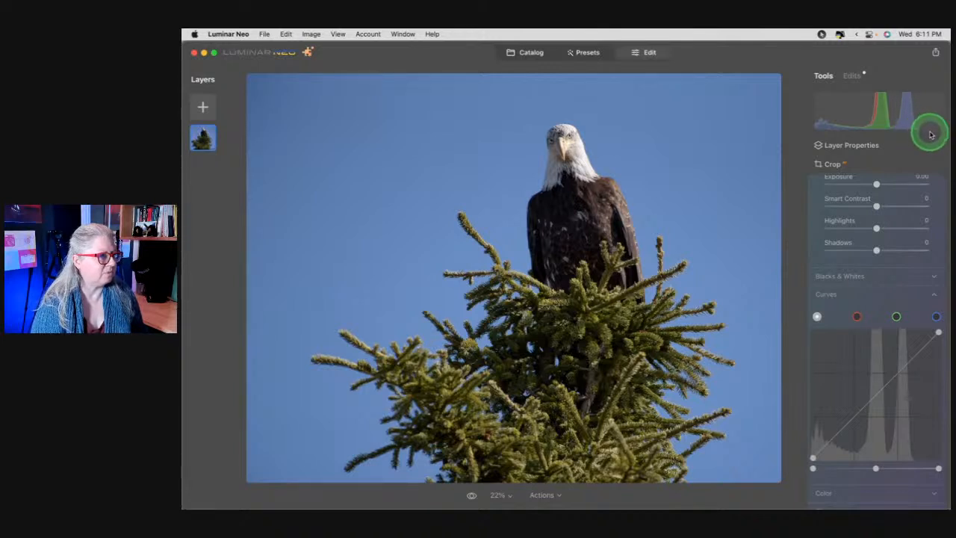
key("j")
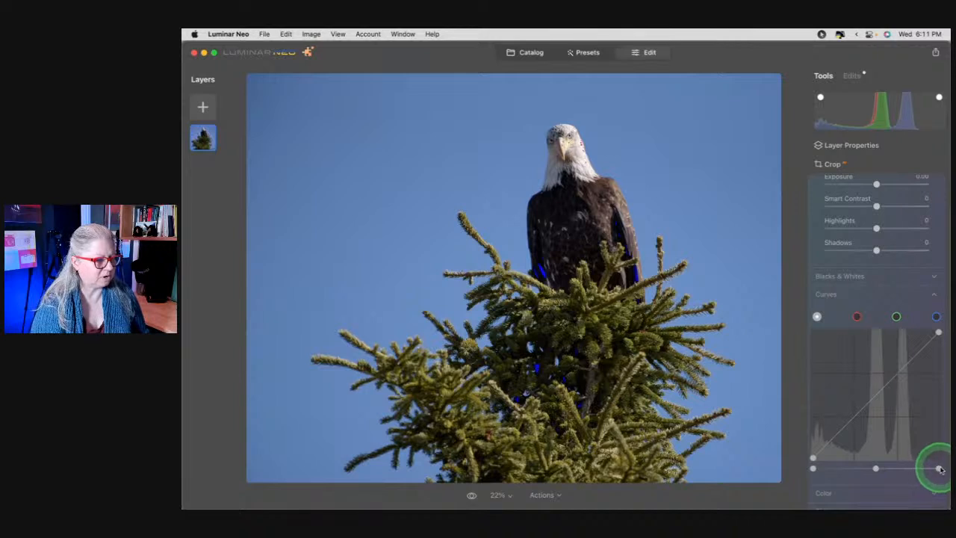
left_click_drag(939, 468, 936, 469)
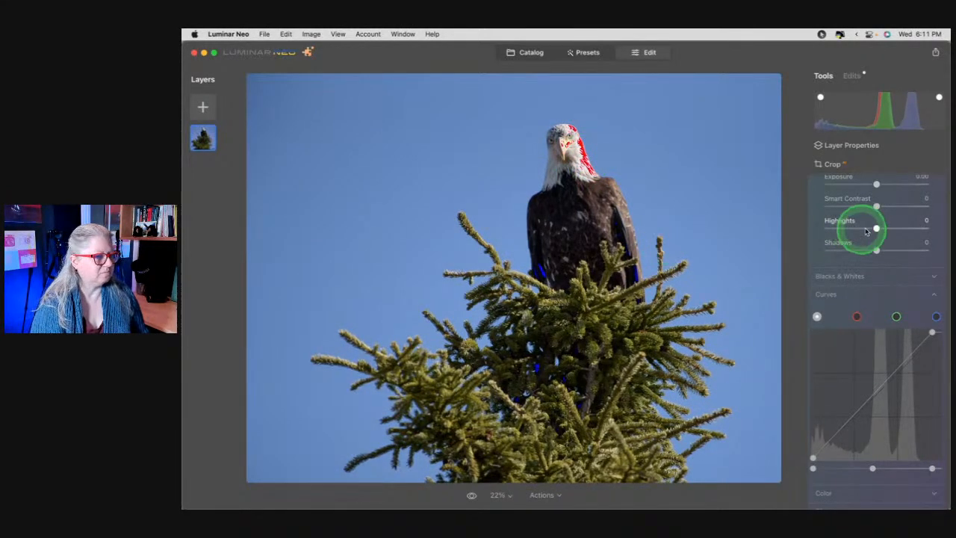
Lower Highlights to -60 and raise Exposure to 0.20 for the eagle photo
left_click_drag(876, 227, 844, 229)
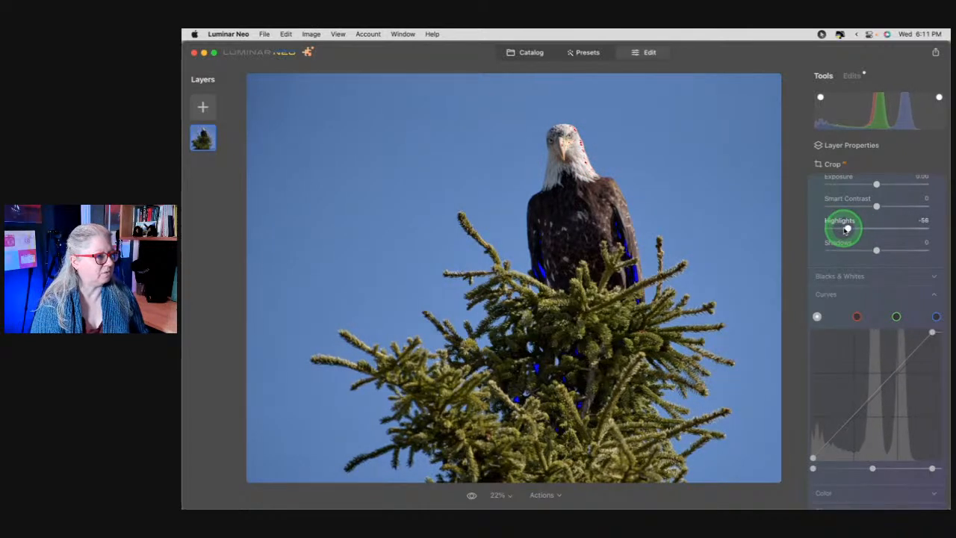
scroll(865, 209, "up", 2)
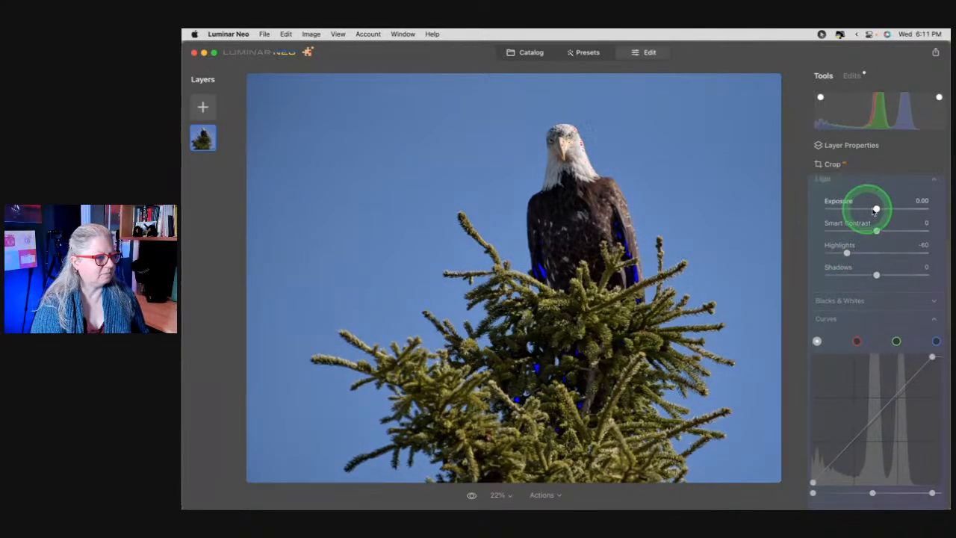
left_click_drag(876, 210, 877, 210)
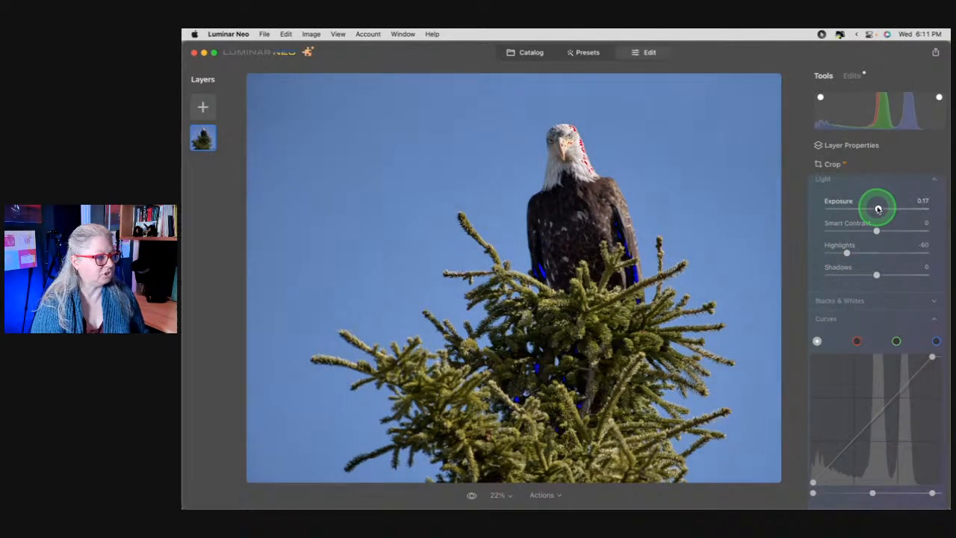
left_click_drag(878, 210, 877, 207)
Lower Blacks to -51 and ease the main curve's white point partly back outward
left_click(841, 300)
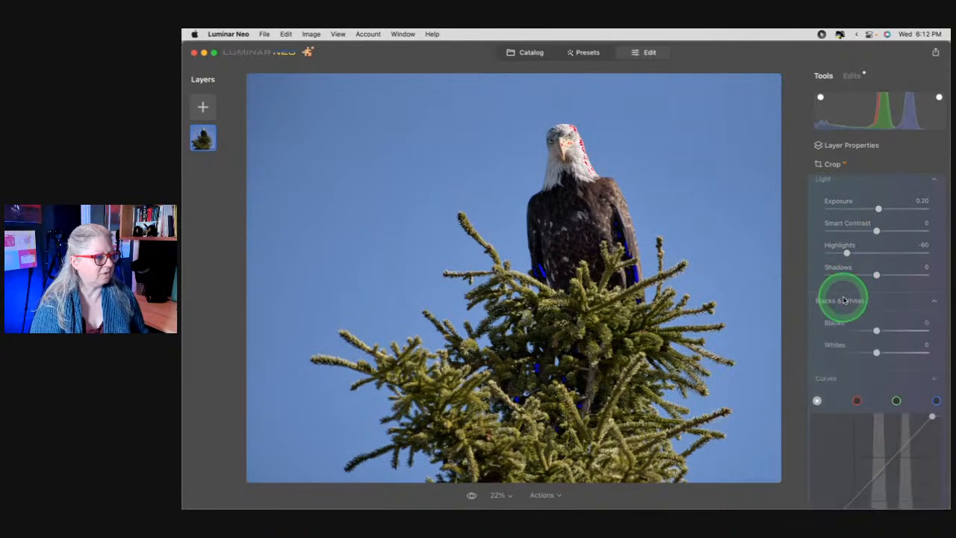
left_click_drag(876, 330, 850, 330)
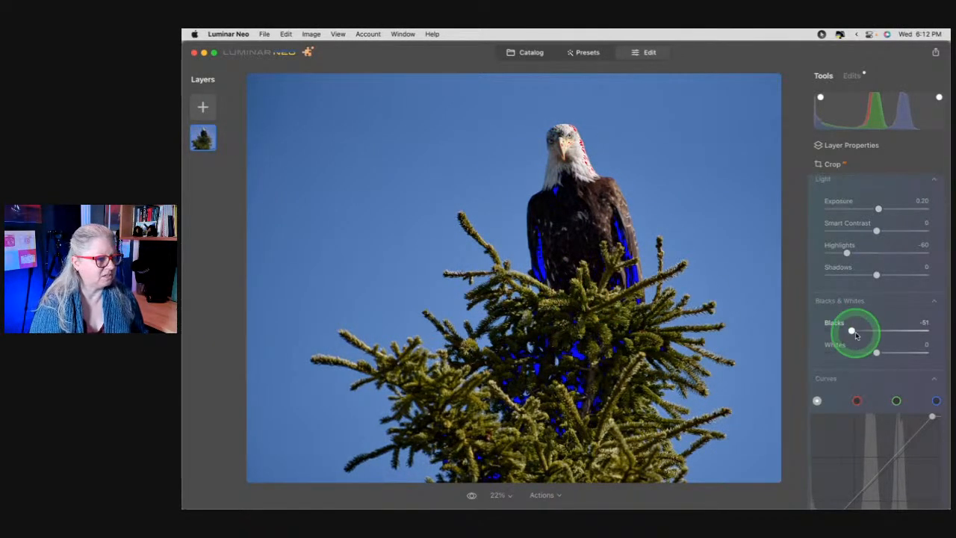
scroll(853, 330, "down", 5)
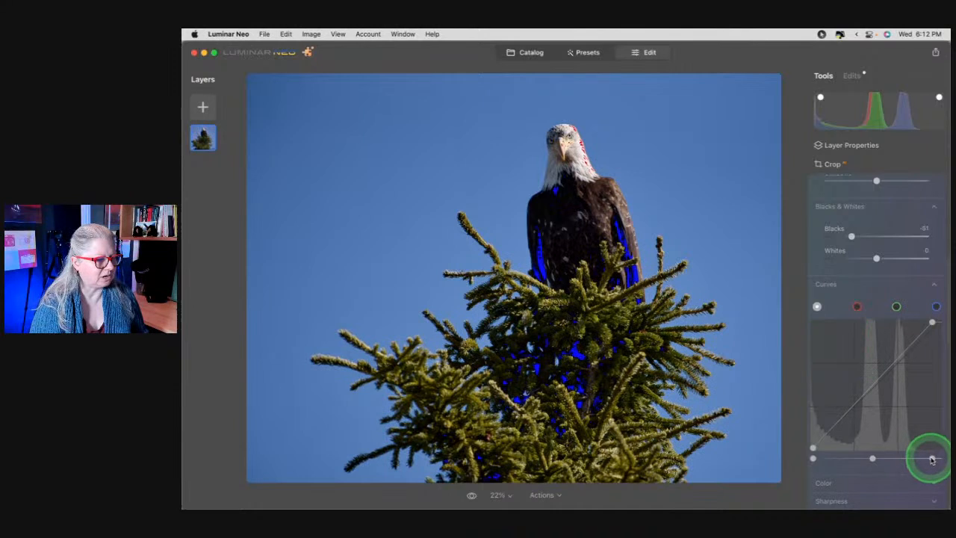
left_click_drag(934, 459, 935, 459)
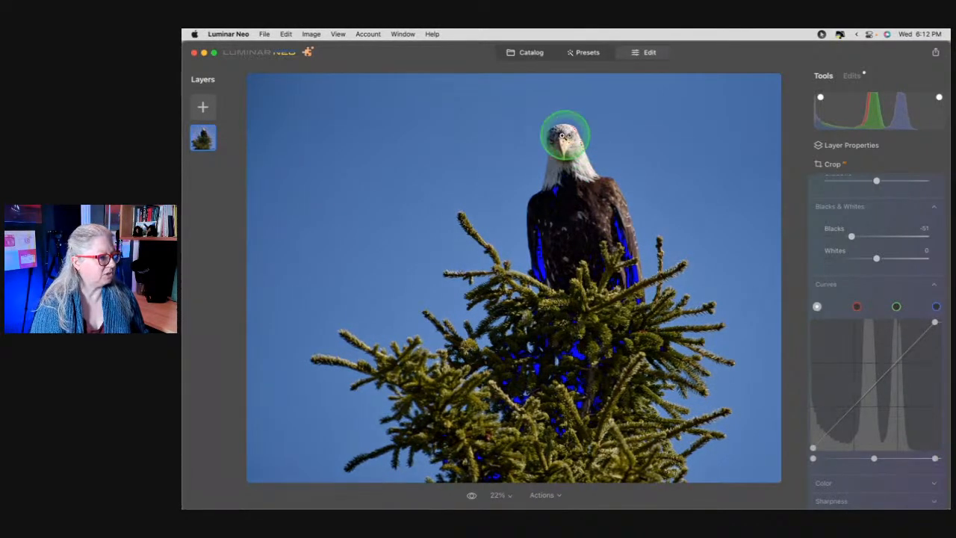
Lower Highlights to -76 and turn off the clipping indicators
scroll(867, 439, "up", 6)
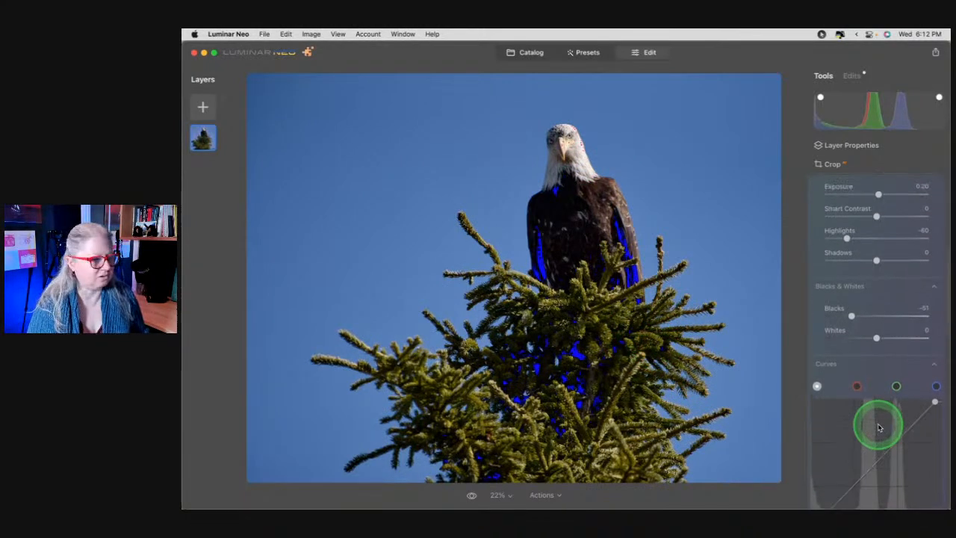
left_click_drag(846, 361, 839, 362)
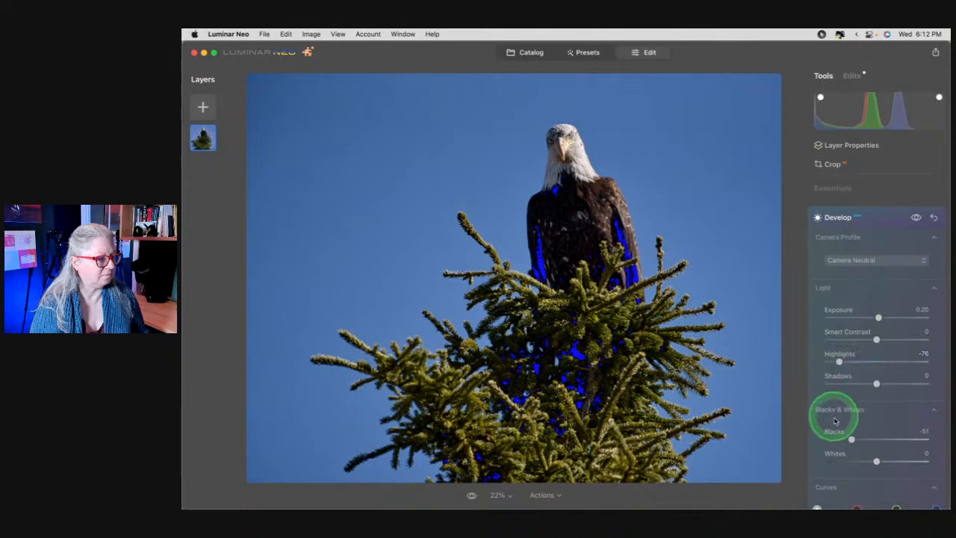
scroll(836, 405, "down", 5)
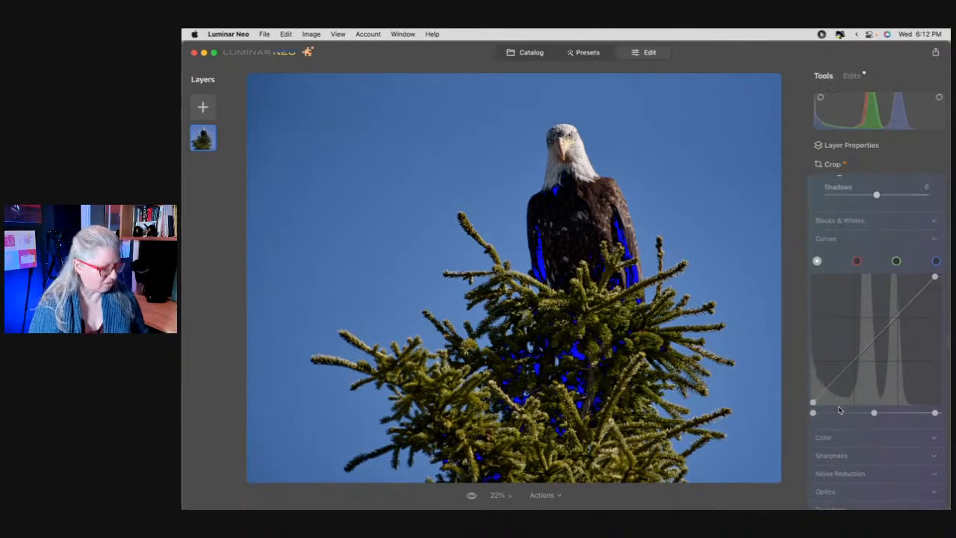
scroll(838, 409, "down", 3)
Compare the Daylight, As Shot and Cloudy white balance presets on the eagle photo
left_click(827, 348)
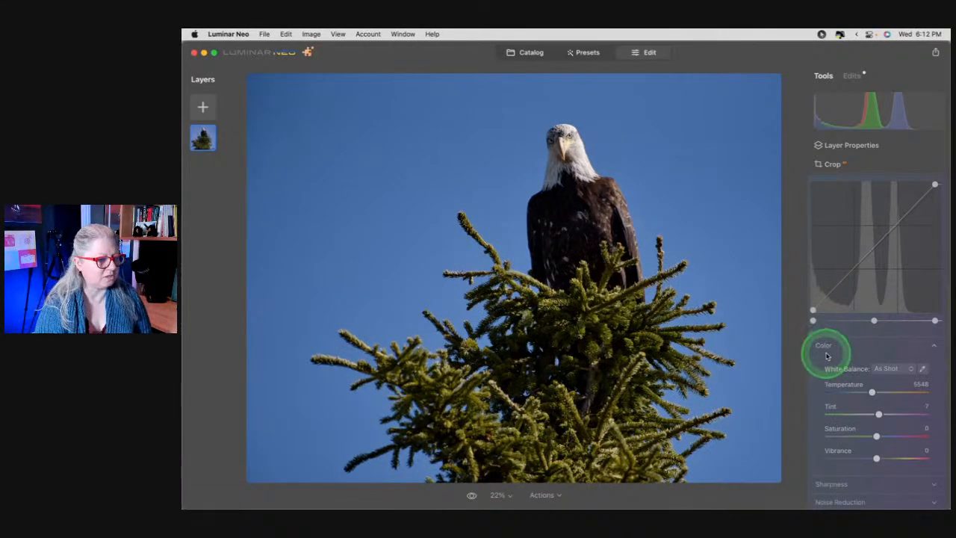
scroll(828, 355, "down", 3)
left_click(890, 321)
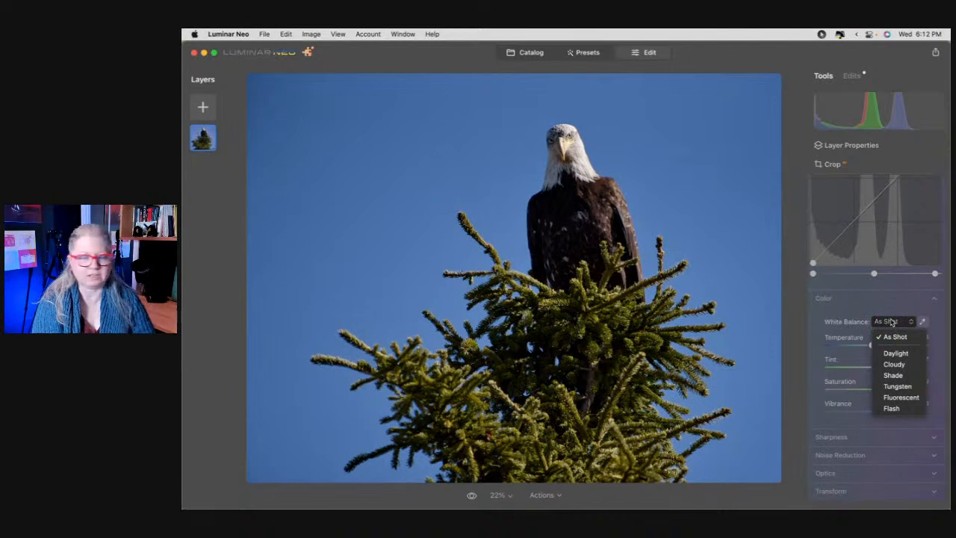
left_click(893, 337)
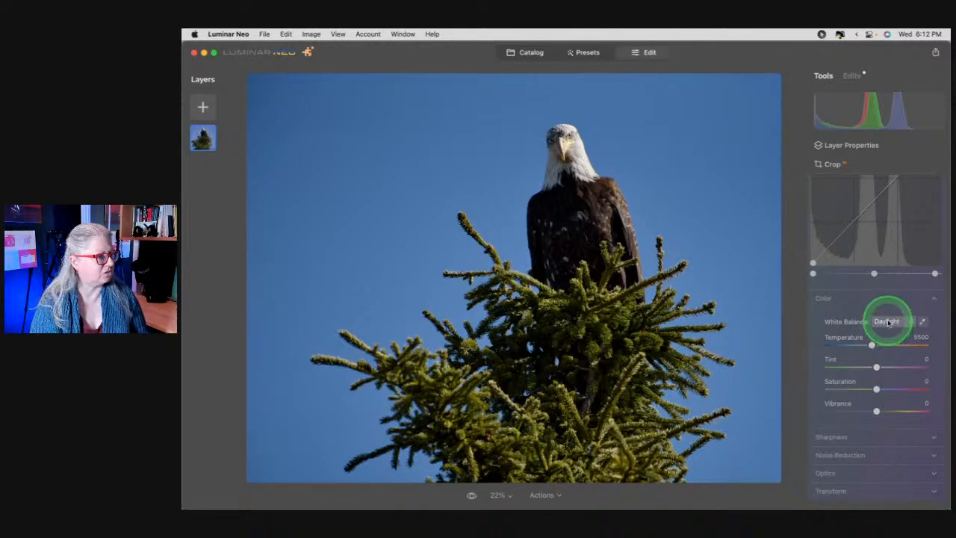
left_click(888, 322)
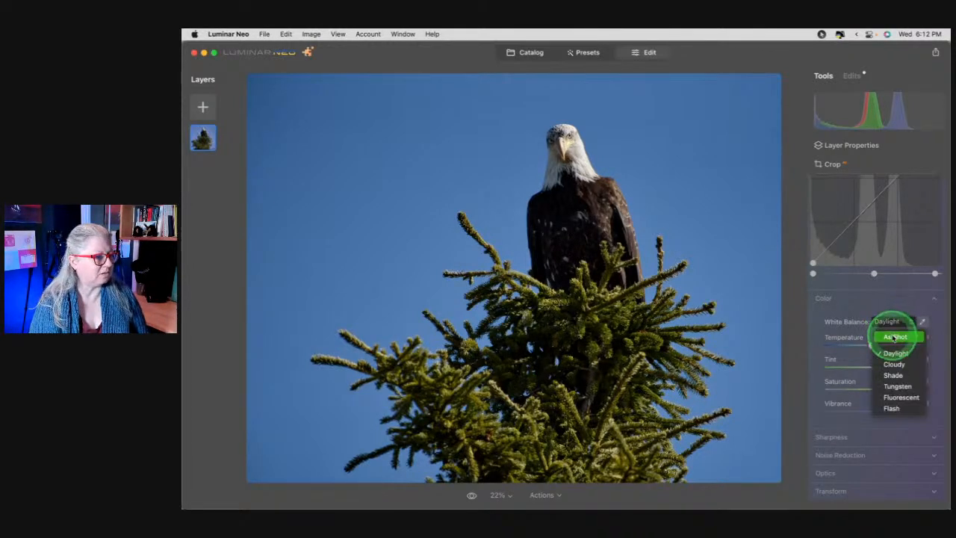
left_click(894, 337)
left_click(890, 321)
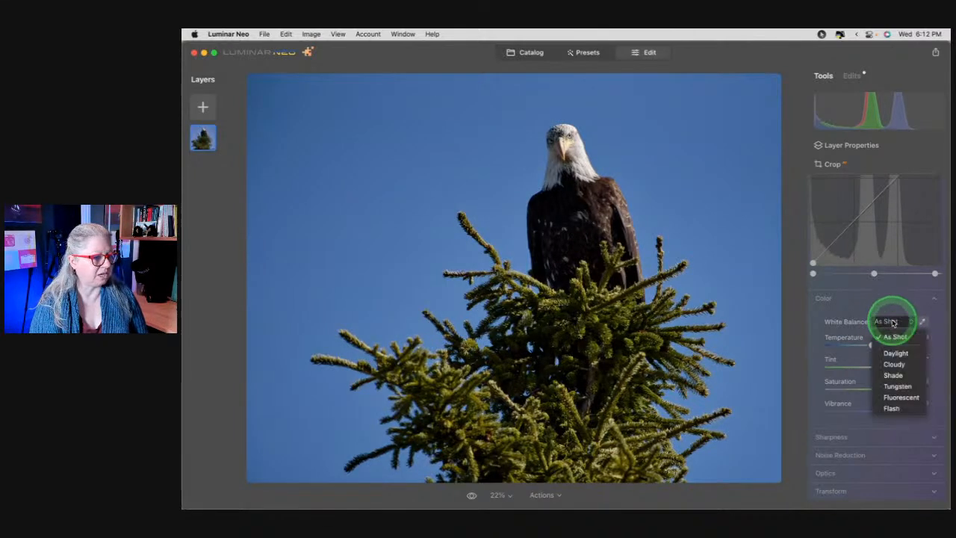
left_click(890, 363)
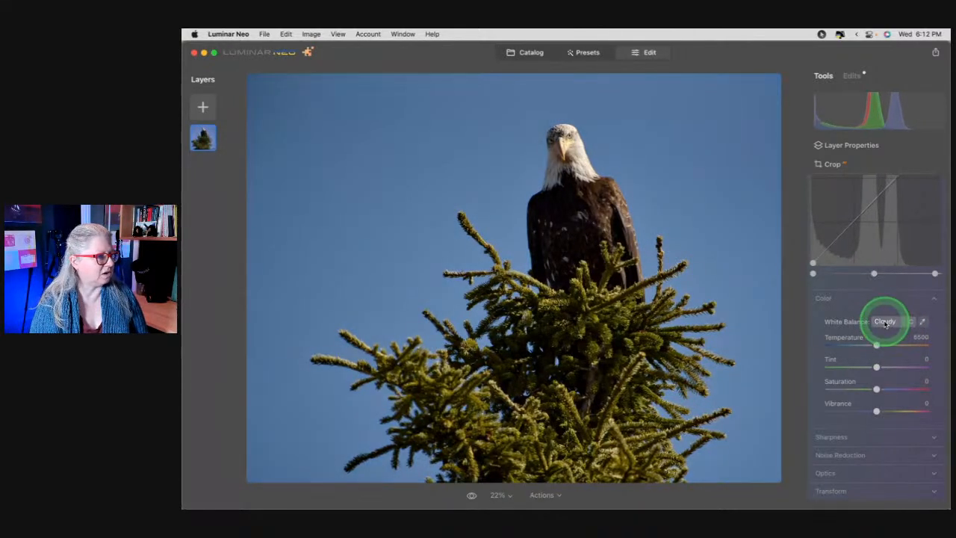
Apply the Daylight white balance and warm it slightly by setting the Temperature to 5659
left_click(885, 321)
left_click(893, 353)
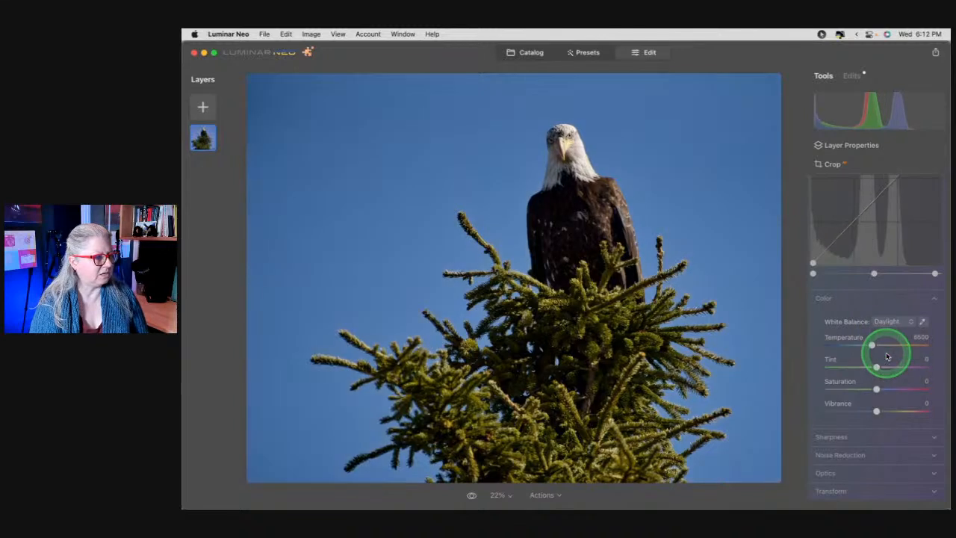
left_click(879, 351)
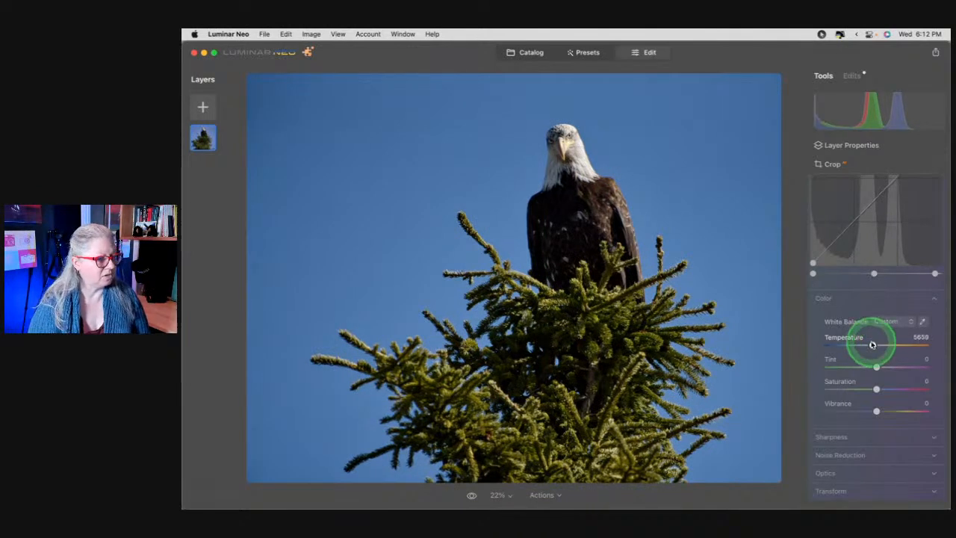
Open the Develop tool's Sharpness settings and set Sharpen to 9
left_click(830, 378)
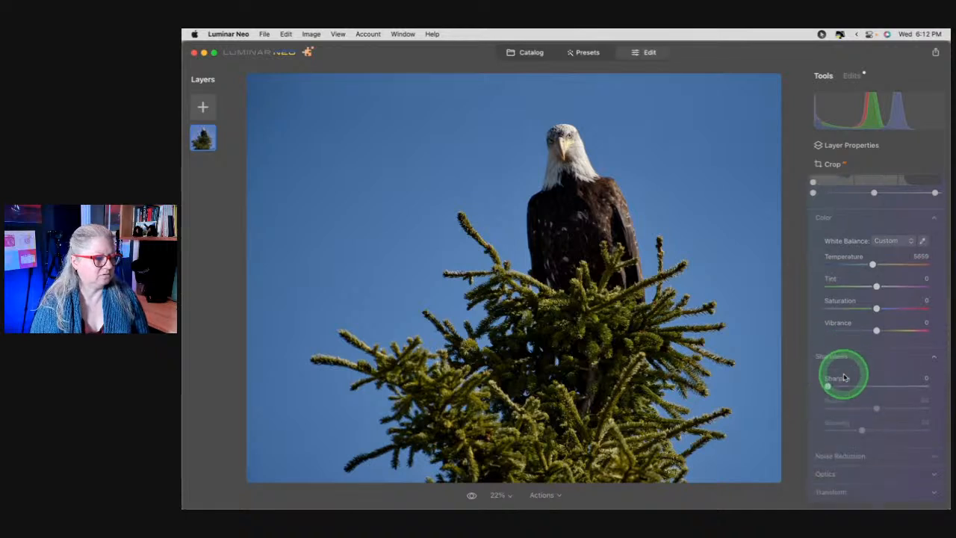
left_click(830, 370)
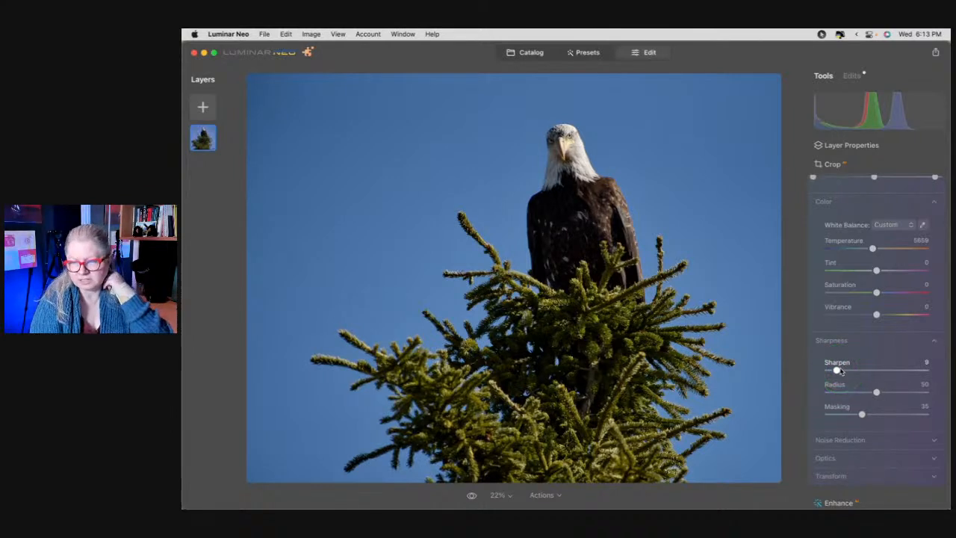
left_click(862, 409)
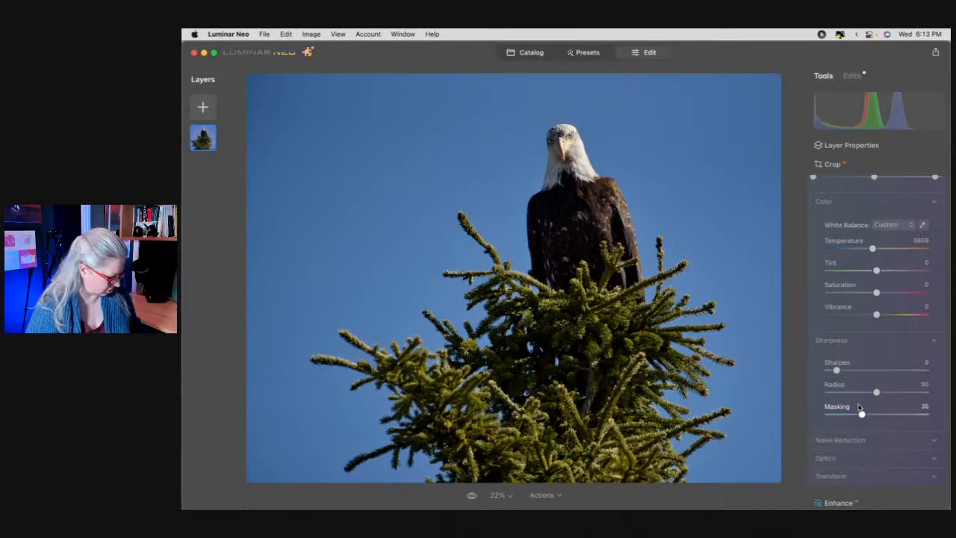
left_click(861, 411)
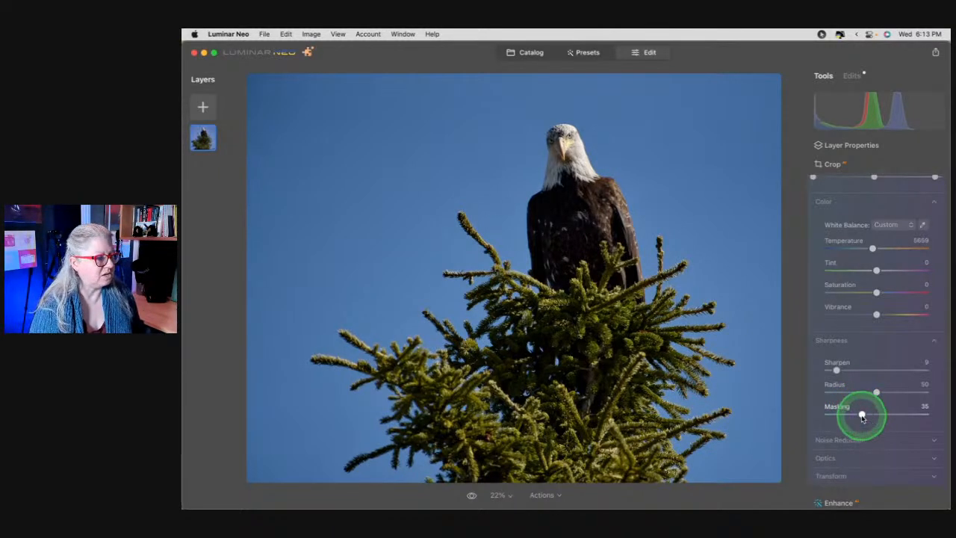
Push Sharpen and Radius to 100 and inspect the effect on the eagle's head at 100% zoom
left_click_drag(836, 370, 925, 370)
left_click_drag(876, 391, 924, 391)
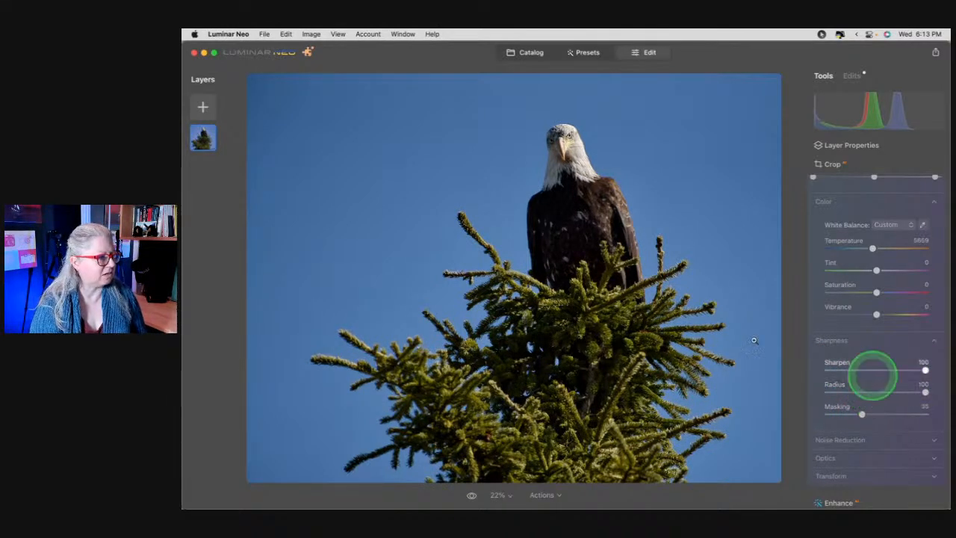
left_click_drag(563, 199, 490, 420)
left_click_drag(479, 296, 523, 369)
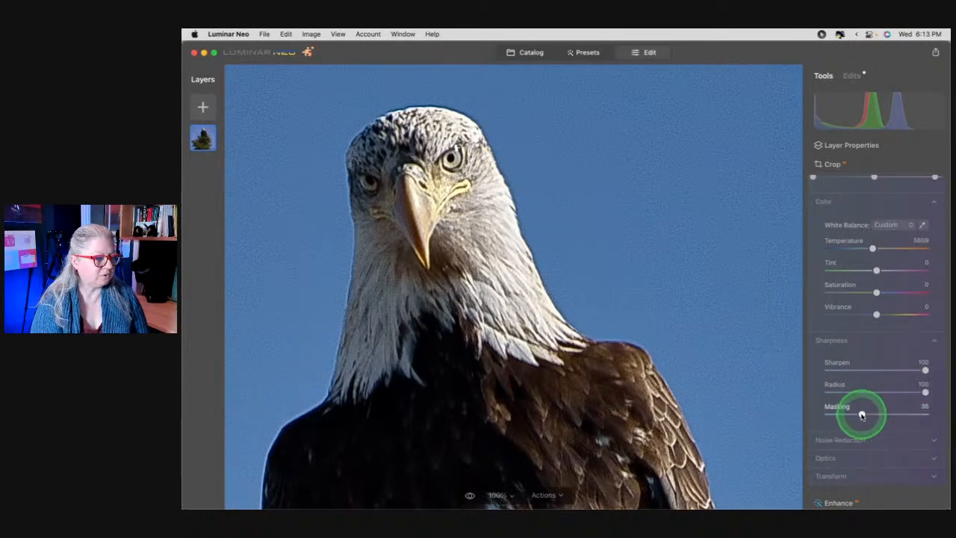
Refine the sharpening by setting Masking to 90, Radius to 0 and Sharpen to 77
left_click_drag(862, 415, 918, 412)
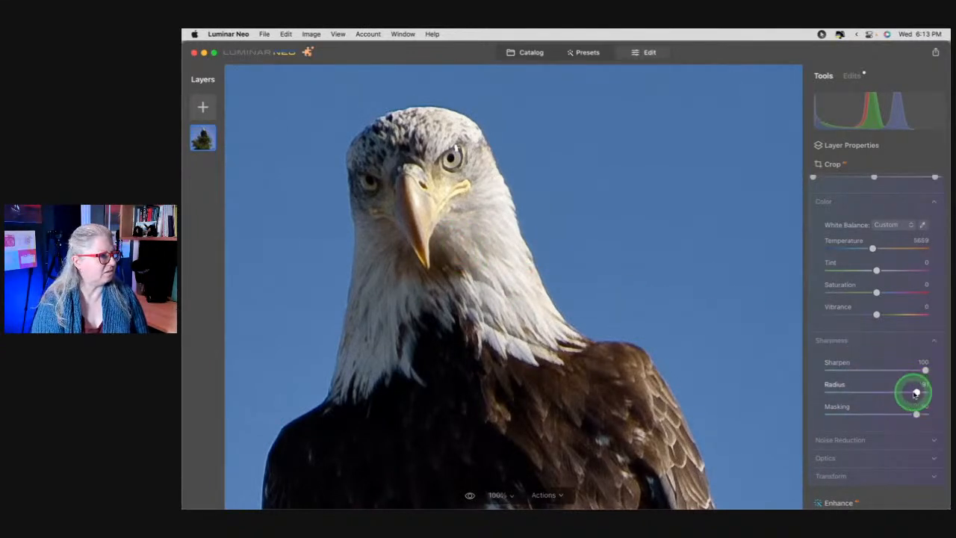
left_click_drag(926, 391, 755, 383)
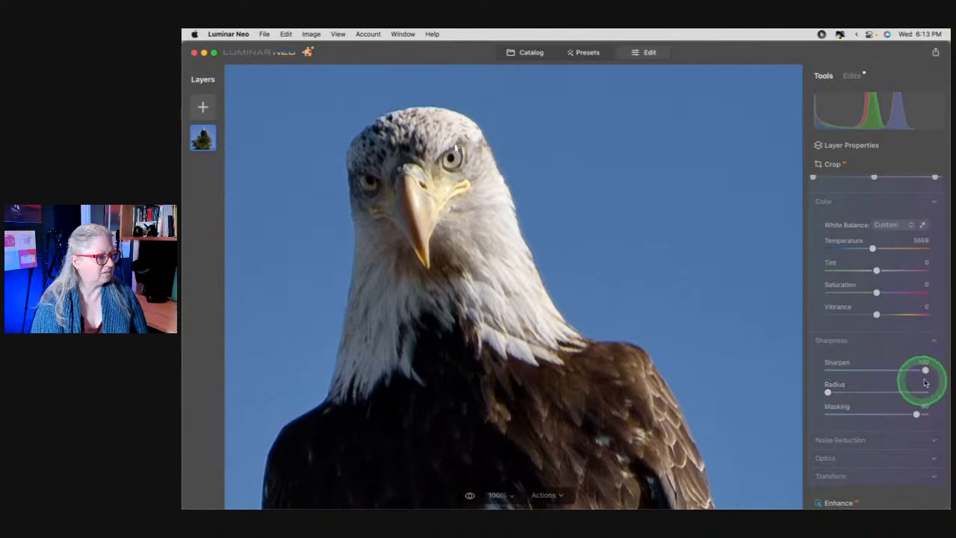
left_click_drag(923, 368, 902, 371)
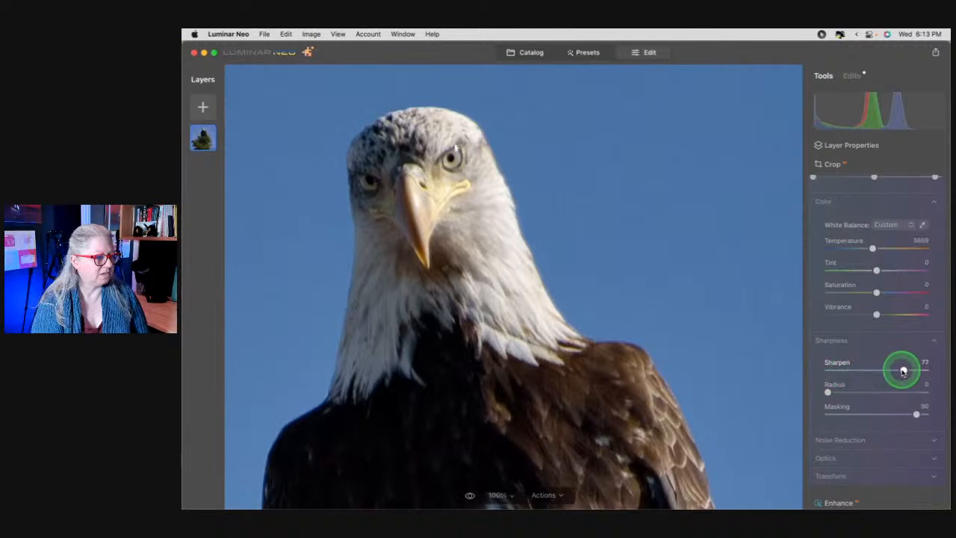
Fine-tune the sharpening to Sharpen 80, Radius 18 and Masking 94
mouse_move(851, 391)
left_mouse_down()
mouse_move(827, 390)
mouse_move(848, 393)
left_mouse_up()
mouse_move(916, 414)
left_mouse_down()
mouse_move(924, 412)
mouse_move(843, 416)
mouse_move(941, 417)
mouse_move(920, 414)
left_mouse_up()
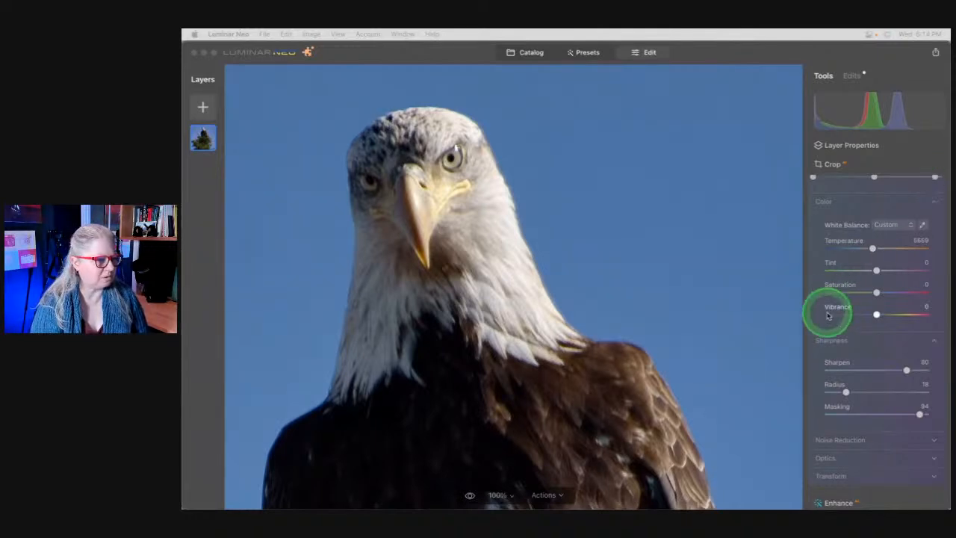
Try Noise Reduction with Luminosity at 100, return it to 0 and collapse the Noise Reduction settings
scroll(846, 364, "down", 1)
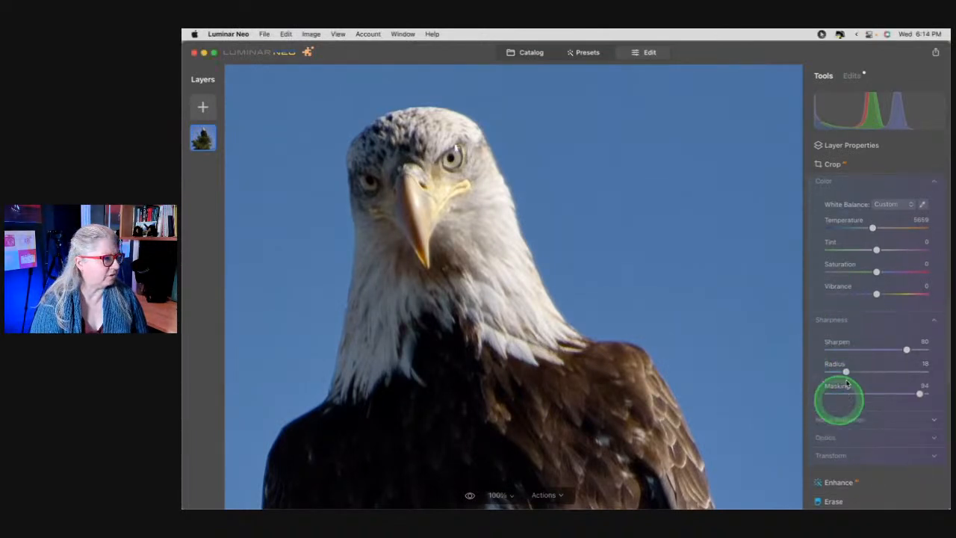
scroll(860, 313, "down", 5)
left_click(846, 320)
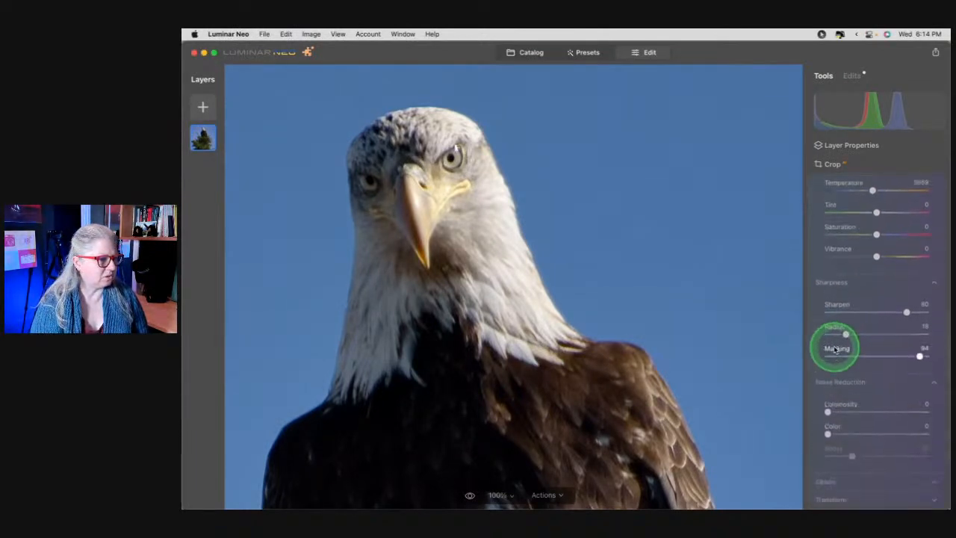
left_click_drag(827, 412, 930, 412)
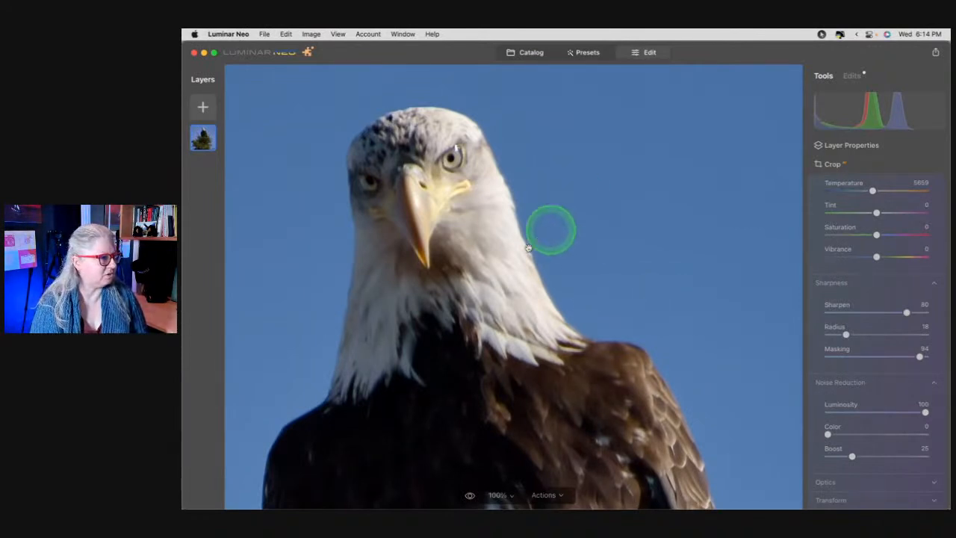
left_click_drag(923, 412, 815, 410)
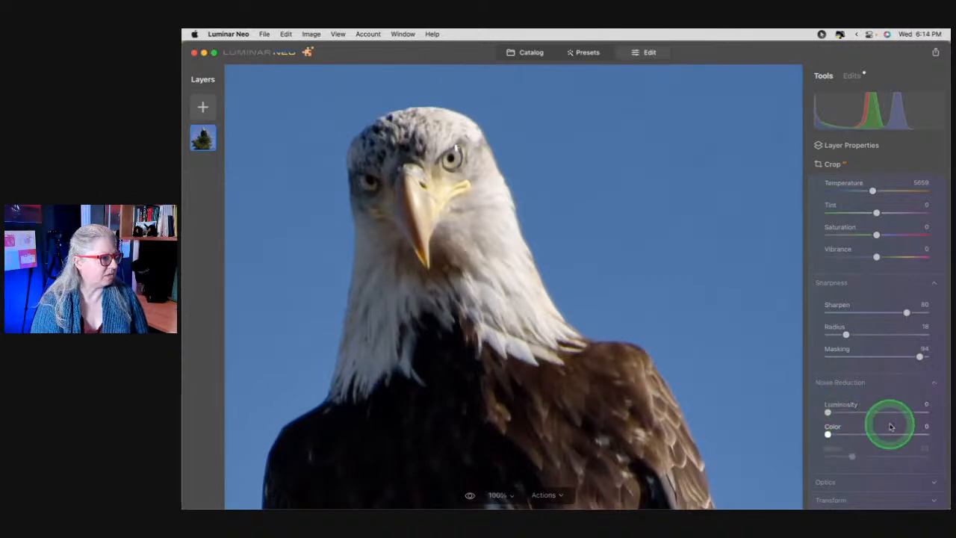
scroll(881, 432, "down", 1)
scroll(879, 431, "down", 1)
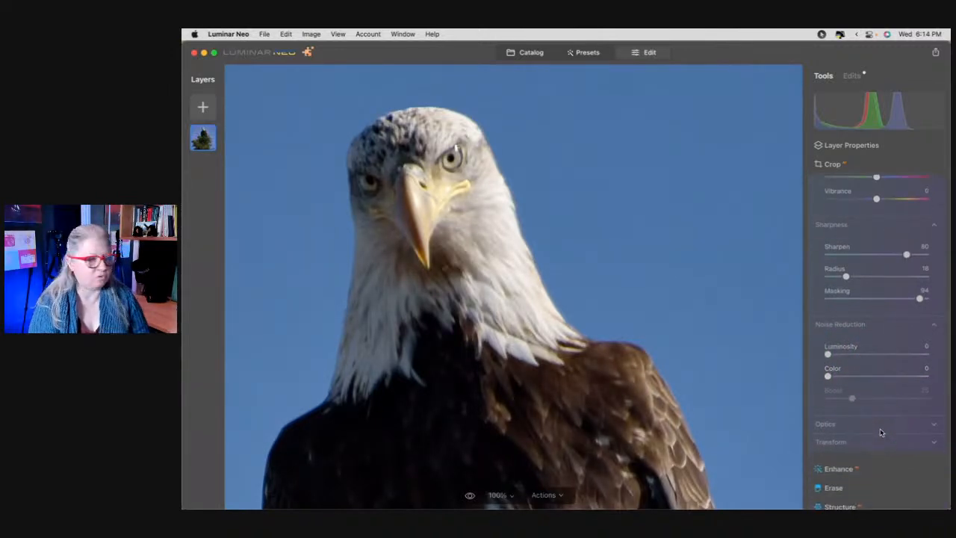
left_click(846, 326)
Open the Optics settings and enable Auto Fix Chromatic Aberrations and Auto Defringe
scroll(832, 341, "up", 5)
left_click(828, 480)
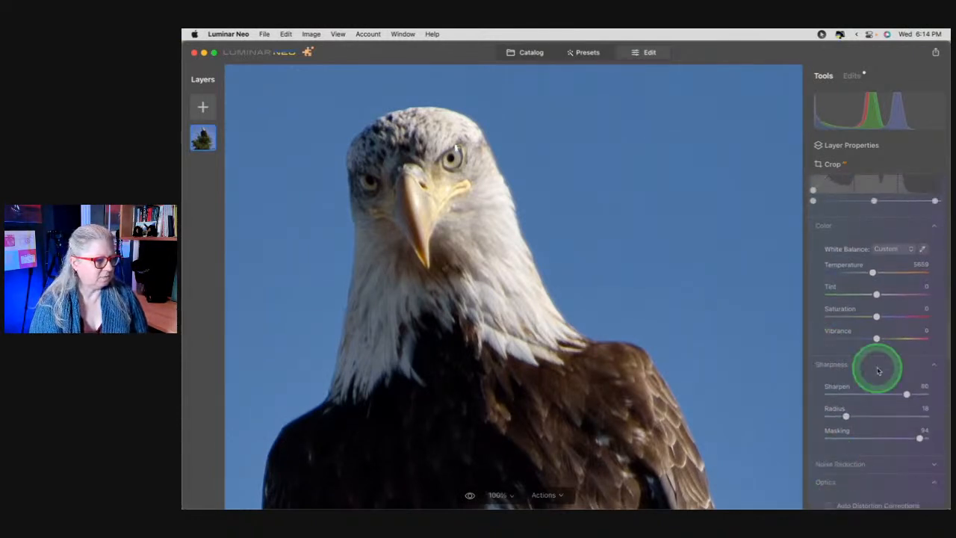
scroll(876, 369, "down", 5)
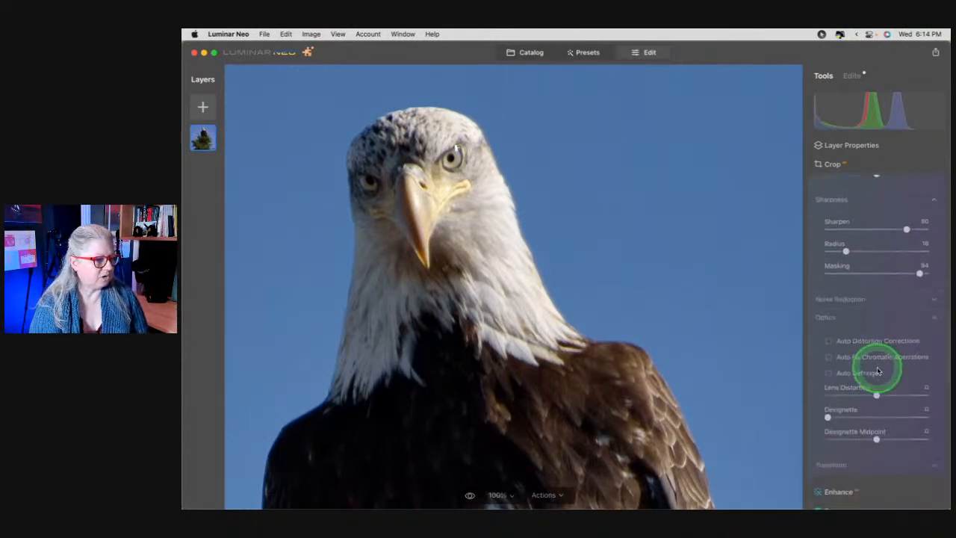
left_click(829, 357)
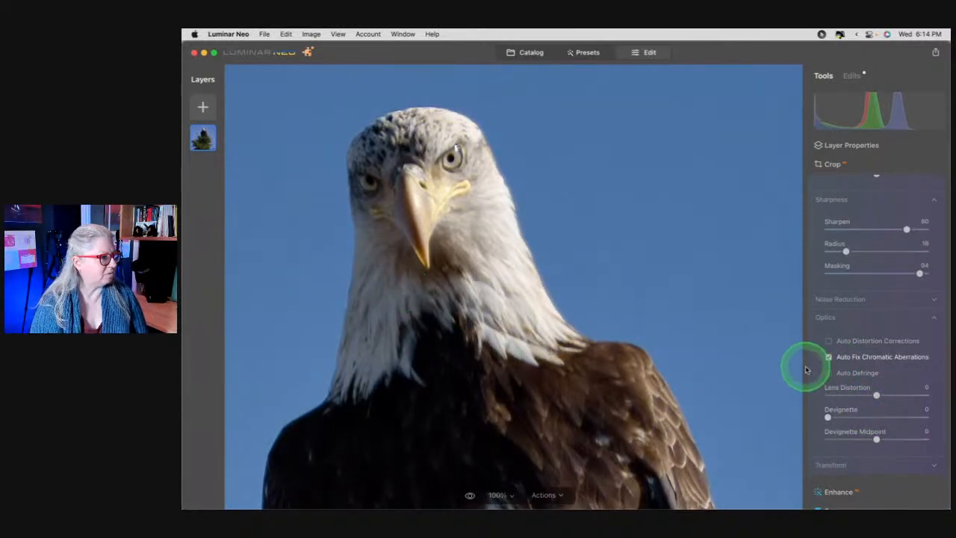
left_click(828, 372)
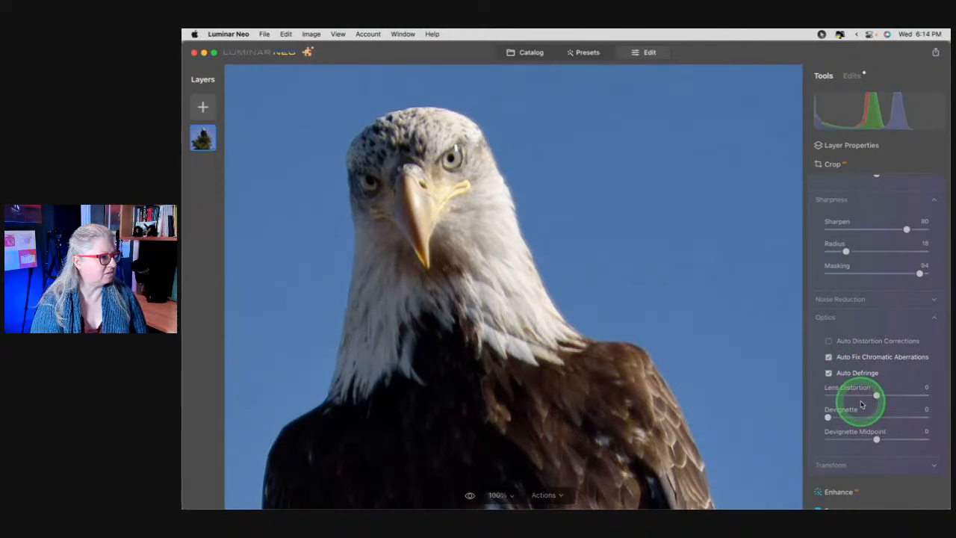
Switch Auto Fix Chromatic Aberrations and Auto Defringe off and on again to compare their effect on the eagle's edges
left_click(828, 357)
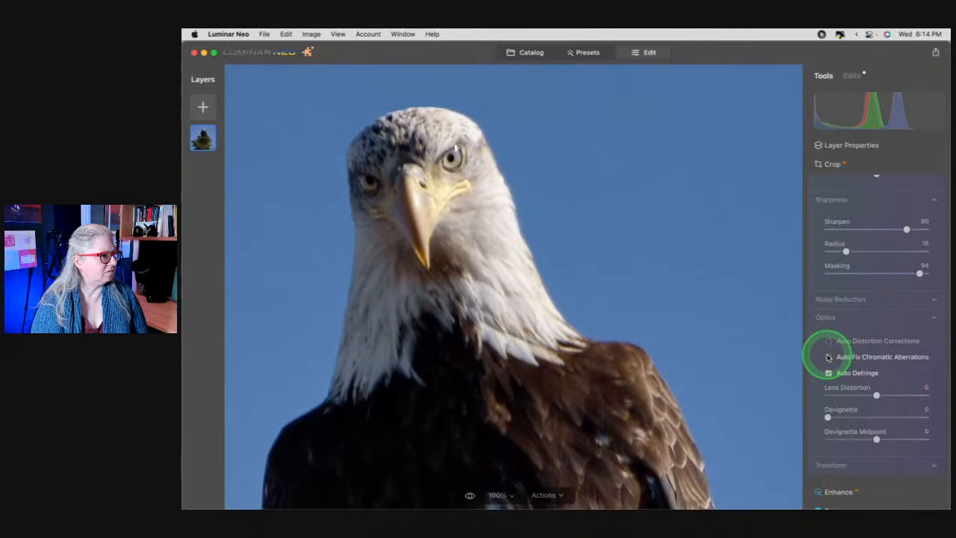
left_click(829, 373)
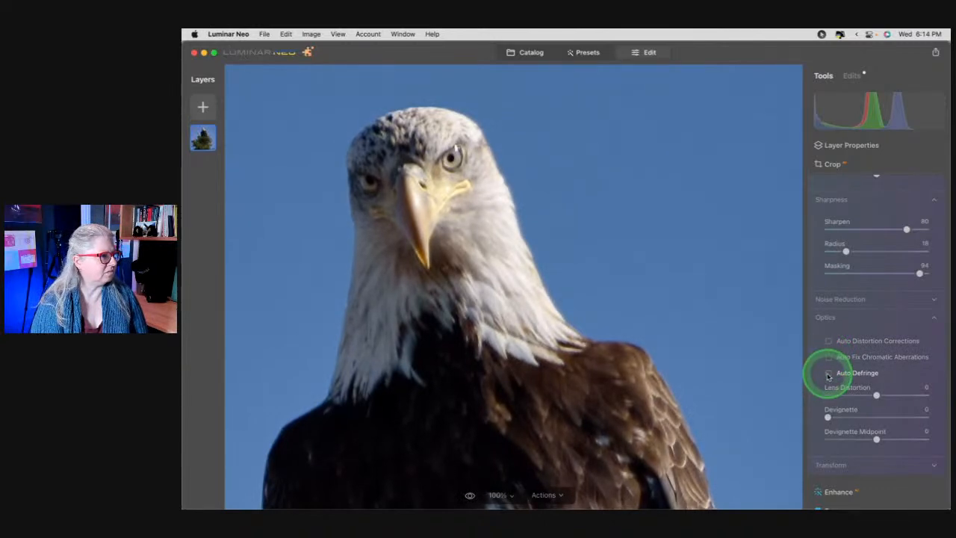
left_click(828, 357)
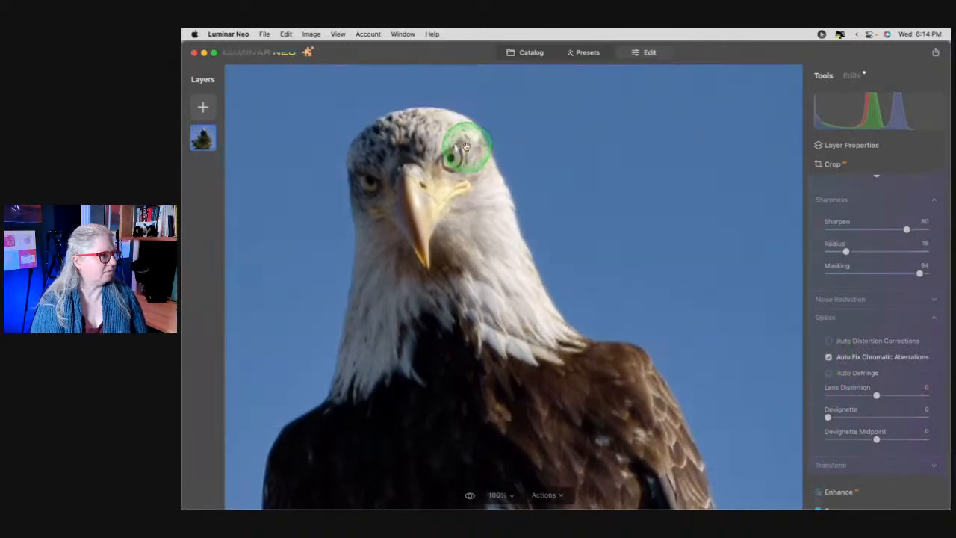
left_click(828, 372)
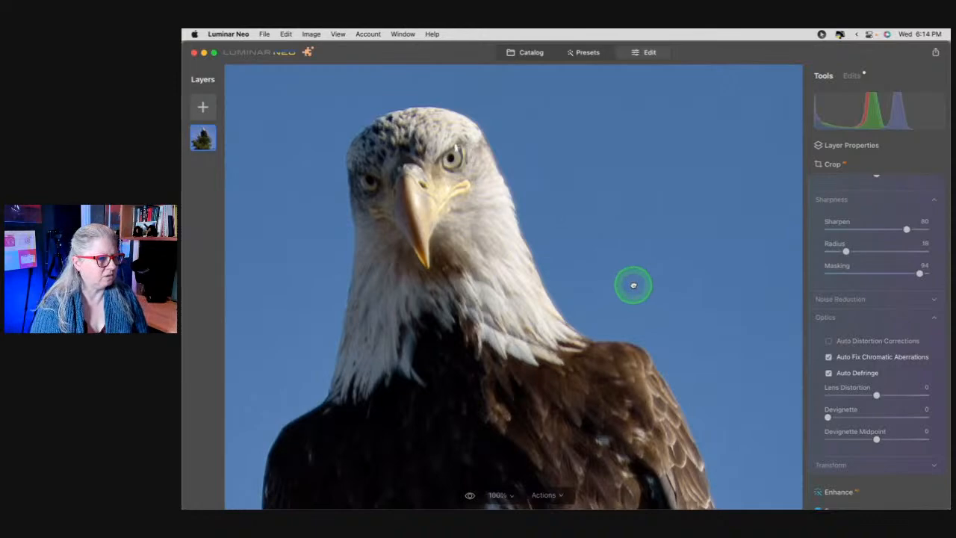
Fit the whole photo in view and set Shadows to 20 and Exposure to -0.09 in the Light settings
left_click(633, 284)
scroll(877, 329, "up", 3)
scroll(879, 329, "up", 10)
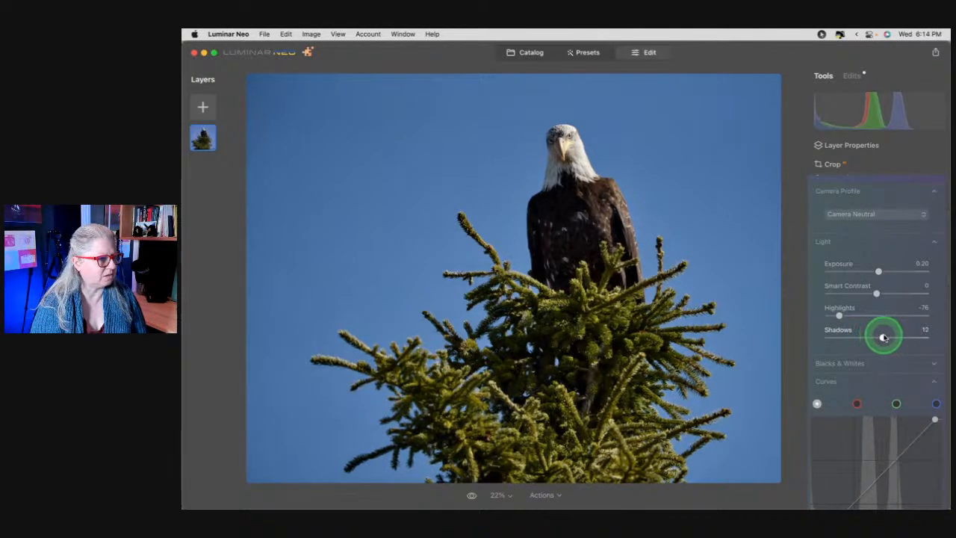
left_click_drag(883, 337, 887, 337)
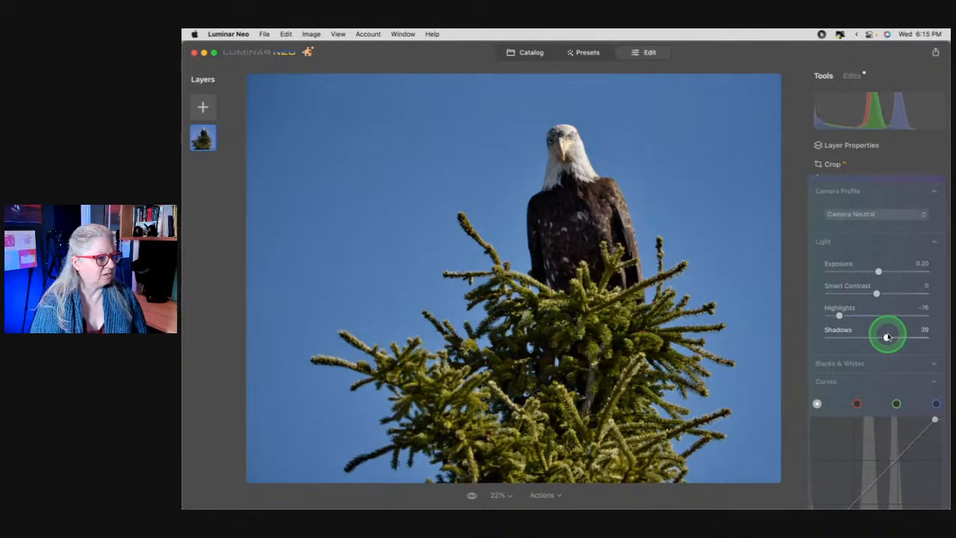
left_click_drag(877, 271, 876, 271)
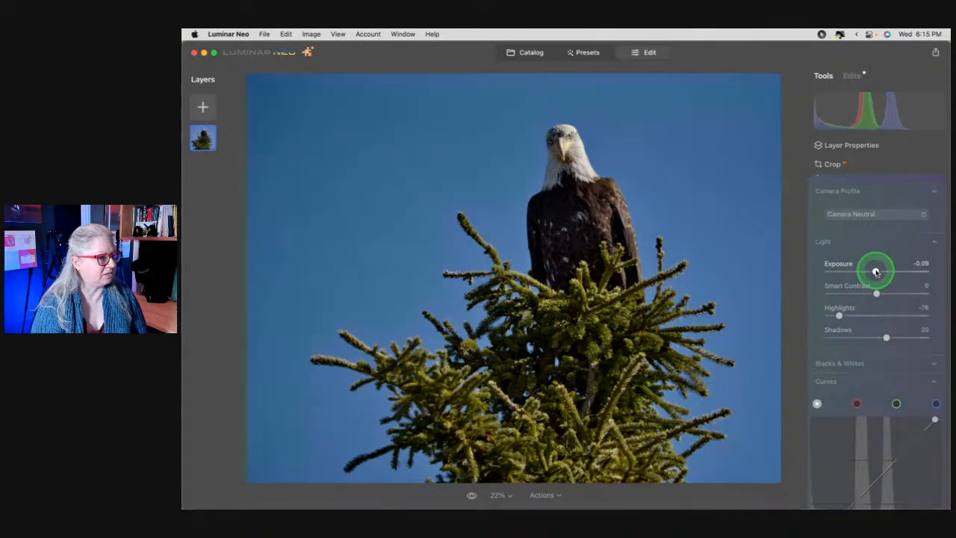
Brighten the photo by moving the white point of the RGB curve slightly inward
scroll(864, 314, "down", 5)
left_click_drag(903, 383, 932, 393)
left_click_drag(934, 393, 930, 392)
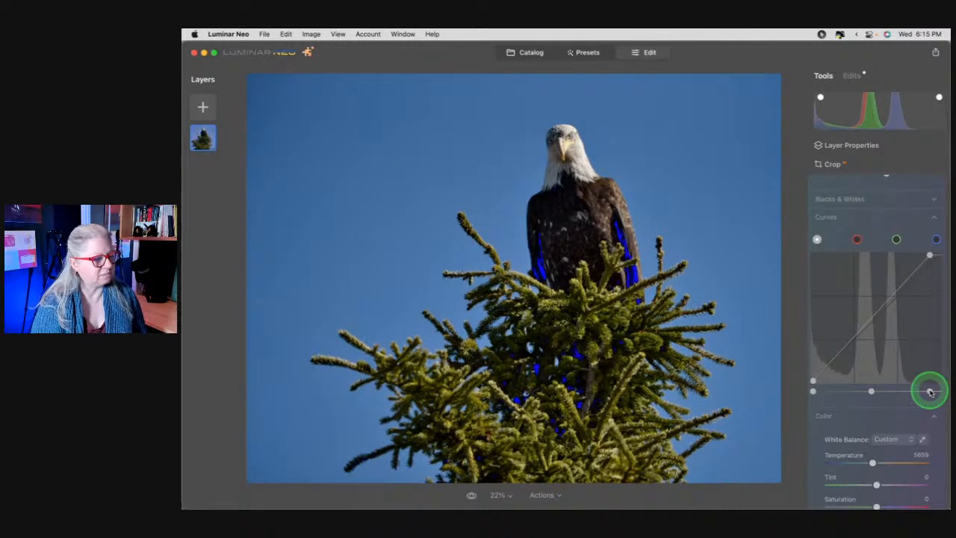
Reset Exposure to 0.00 in the Light settings and close the Develop tool
scroll(896, 317, "up", 3)
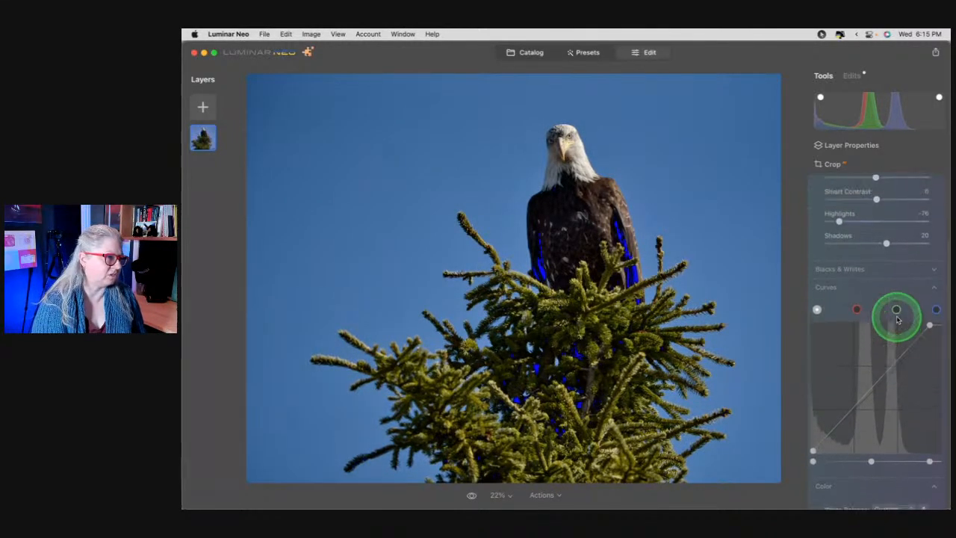
left_click(887, 274)
double_click(875, 208)
left_click(887, 275)
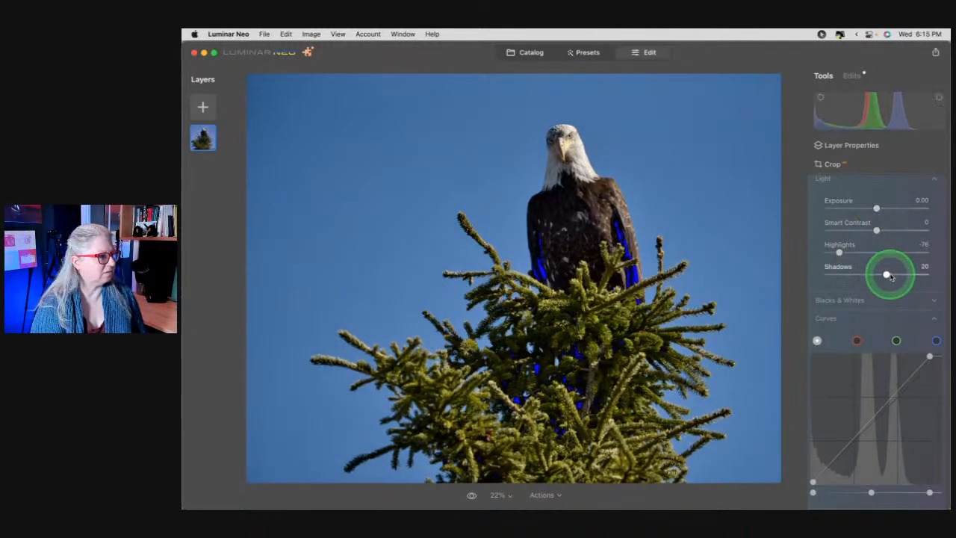
scroll(885, 246, "up", 2)
left_click(878, 208)
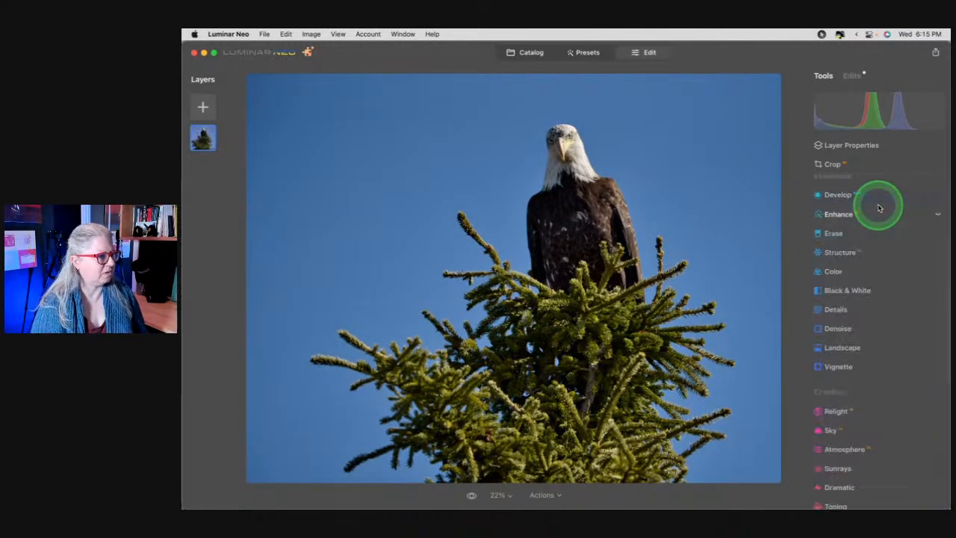
Compare the photo before and after the Develop adjustments
key("backslash")
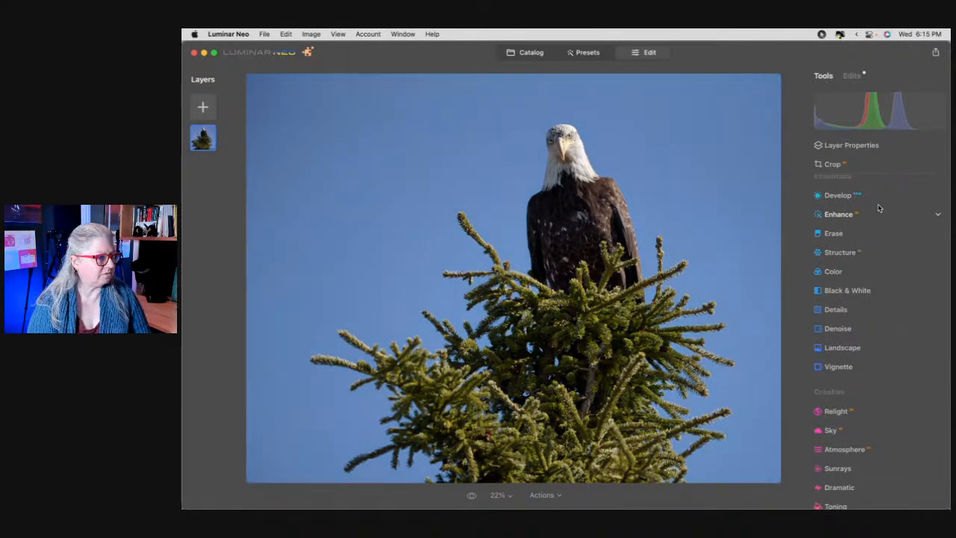
key("backslash")
key("backslash")
key("backslash")
Open the Enhance tool and test Sky Enhancer at 100, then at 10 with Accent at 93
left_click(864, 217)
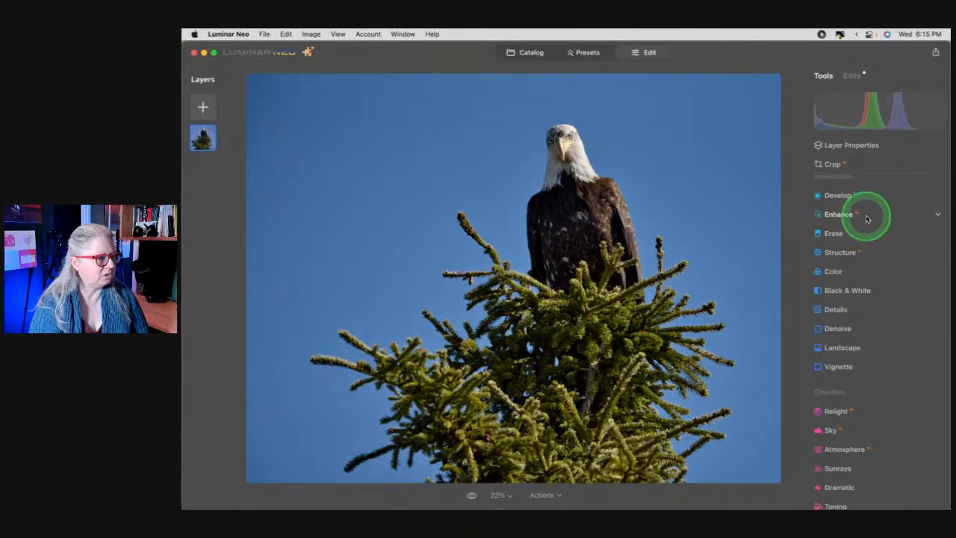
left_click(828, 277)
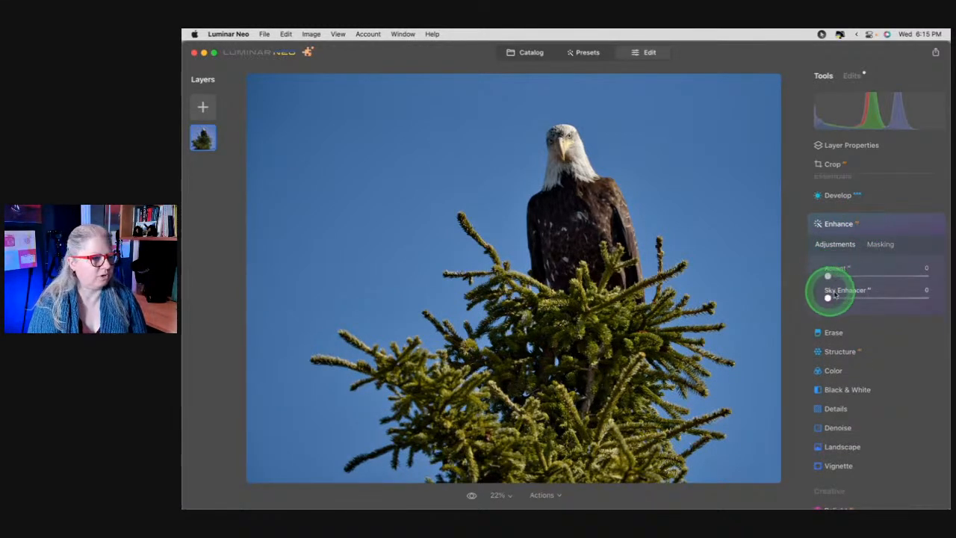
left_click_drag(827, 298, 924, 298)
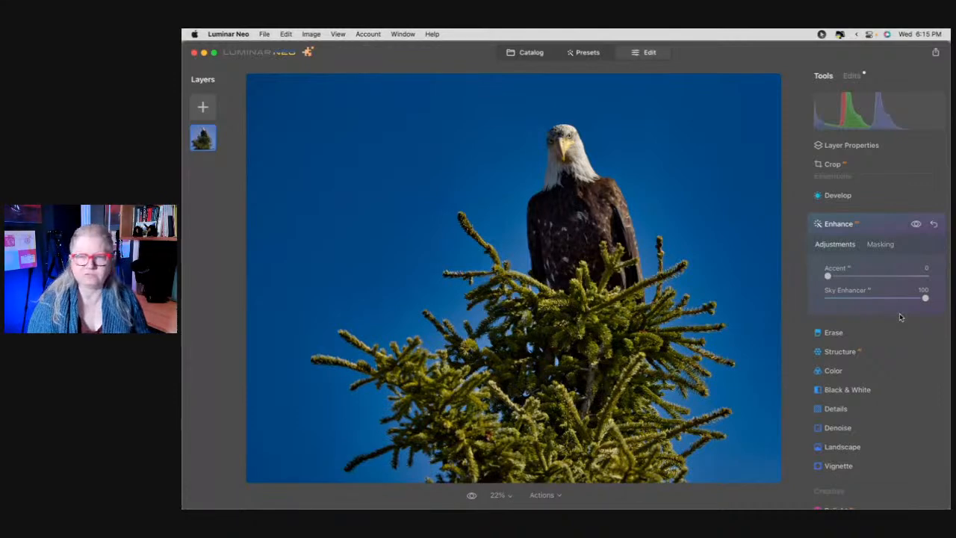
left_click_drag(907, 305, 917, 274)
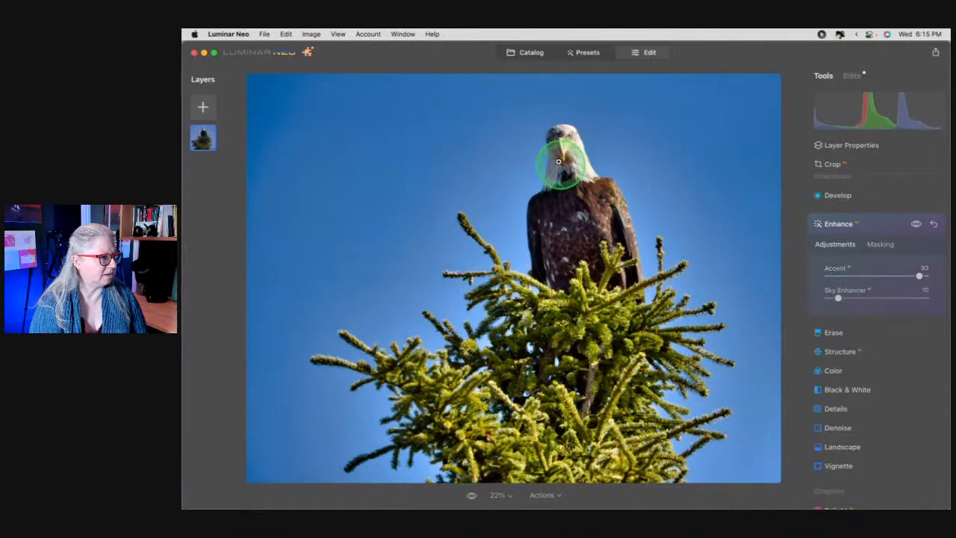
Set Accent to 16 and Sky Enhancer to 13, compare the photo with and without Enhance, and close the tool
left_click_drag(917, 275, 946, 296)
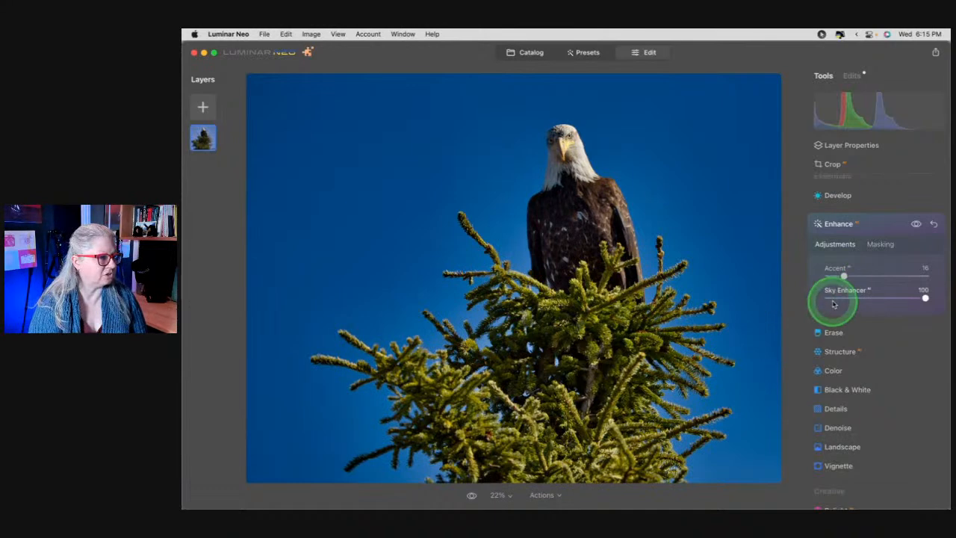
left_click_drag(921, 294, 841, 298)
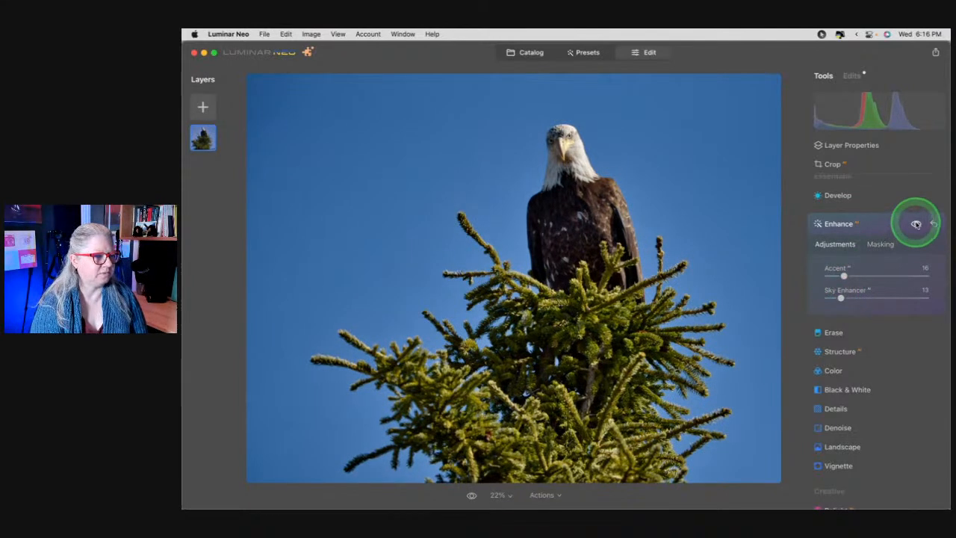
left_click(915, 224)
left_click(916, 224)
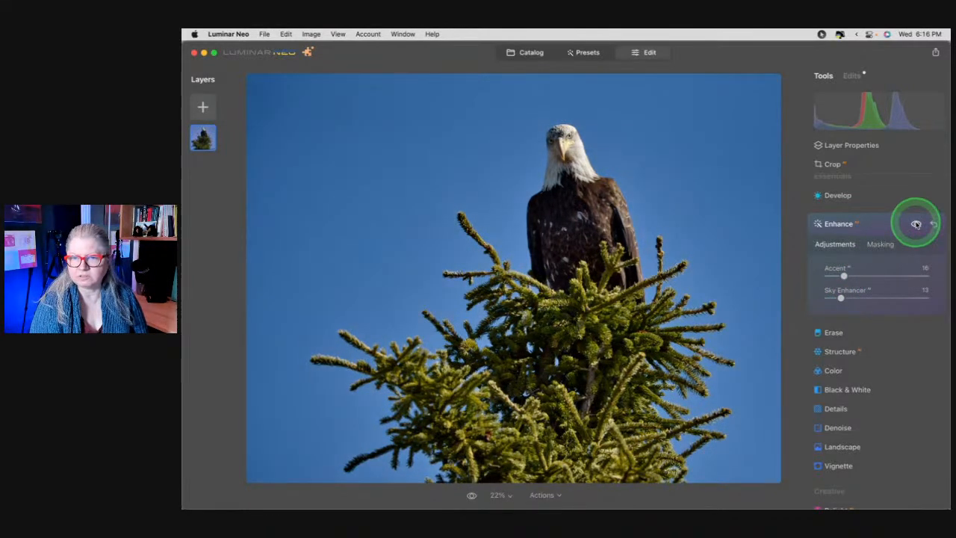
left_click(871, 227)
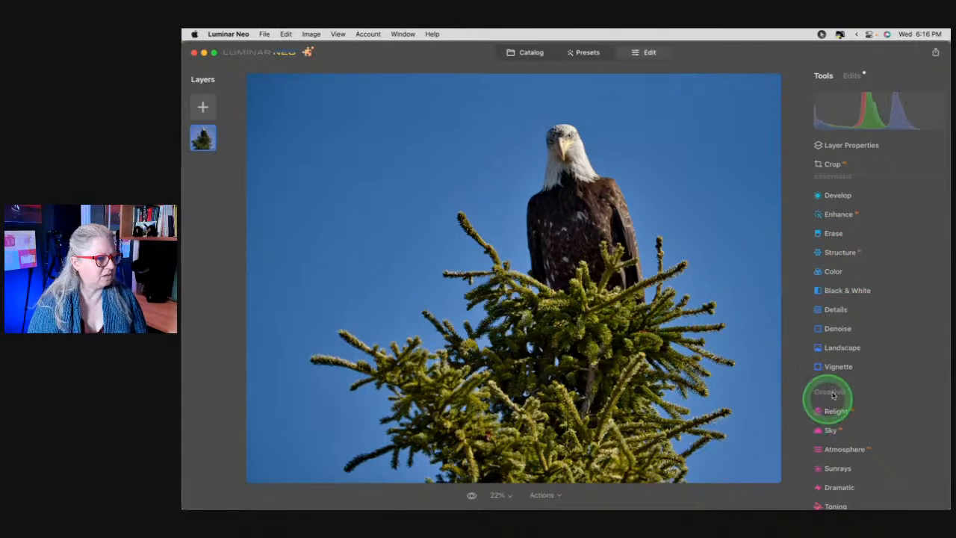
Darken the blue sky by setting the Blue luminance to -44 in the Color tool's HSL settings
left_click(859, 272)
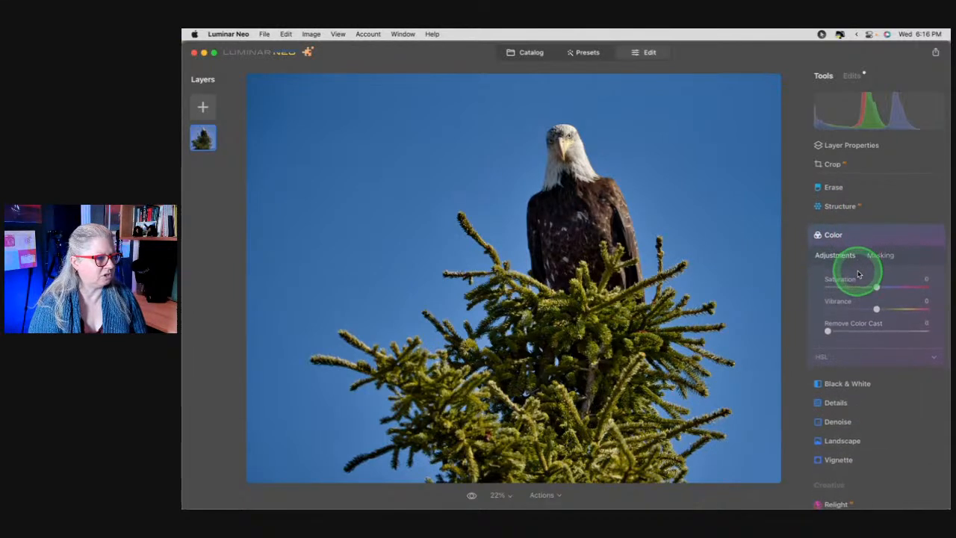
left_click(827, 358)
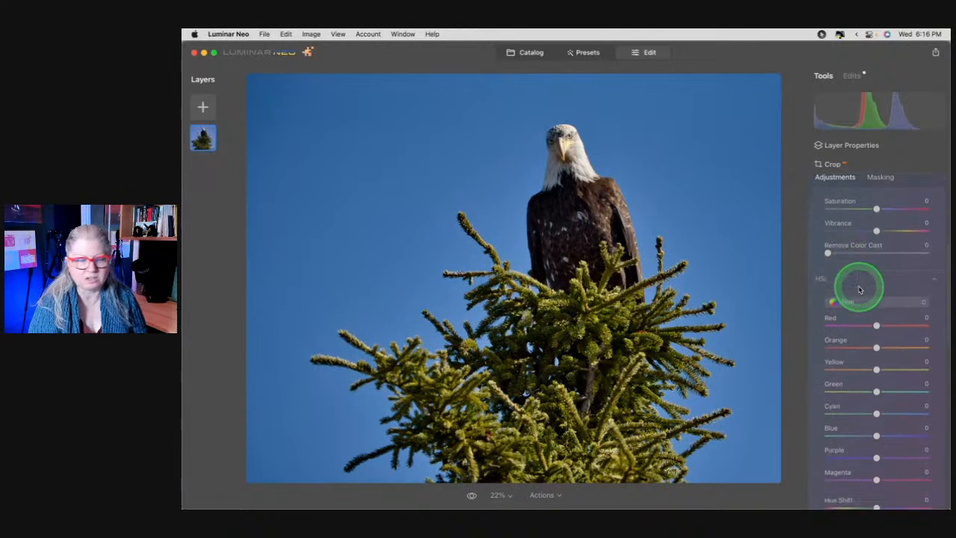
left_click(854, 280)
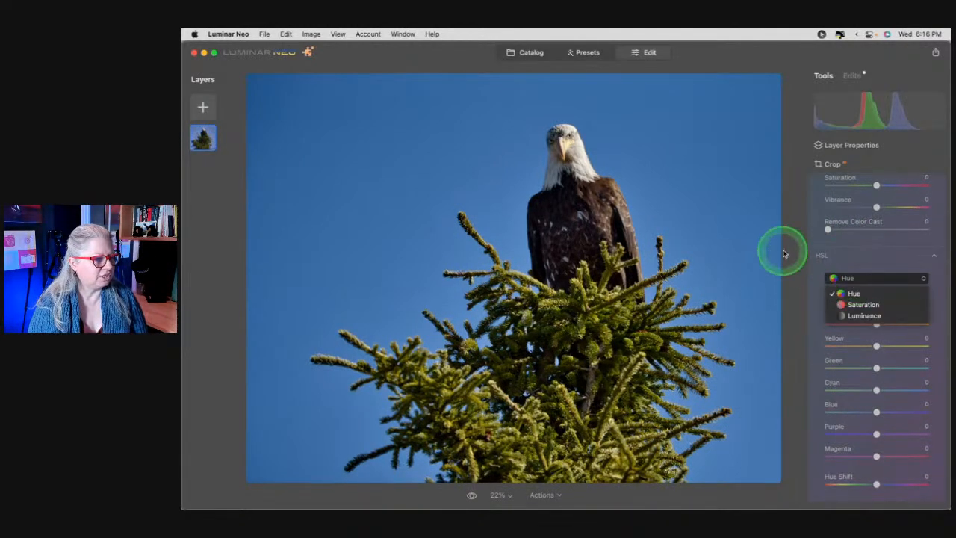
left_click(864, 317)
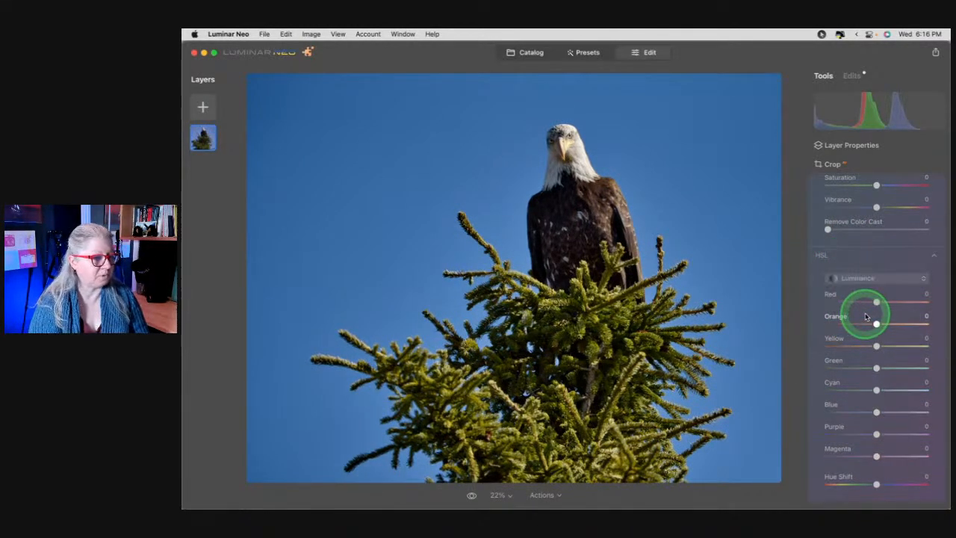
mouse_move(866, 413)
left_mouse_down()
mouse_move(849, 413)
mouse_move(879, 410)
mouse_move(849, 416)
left_mouse_up()
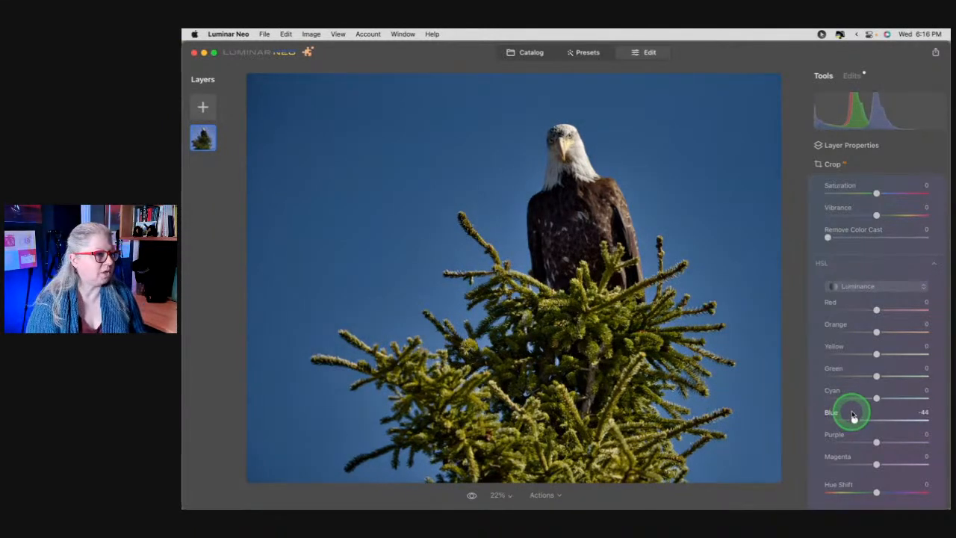
Adjust the HSL luminance to -19 for Blue, -13 for Green and -12 for Yellow
mouse_move(859, 416)
left_mouse_down()
mouse_move(874, 410)
mouse_move(868, 416)
left_mouse_up()
mouse_move(873, 375)
left_mouse_down()
mouse_move(917, 376)
mouse_move(843, 377)
mouse_move(869, 376)
left_mouse_up()
mouse_move(876, 353)
left_mouse_down()
mouse_move(862, 350)
mouse_move(870, 356)
left_mouse_up()
left_click_drag(869, 376, 869, 377)
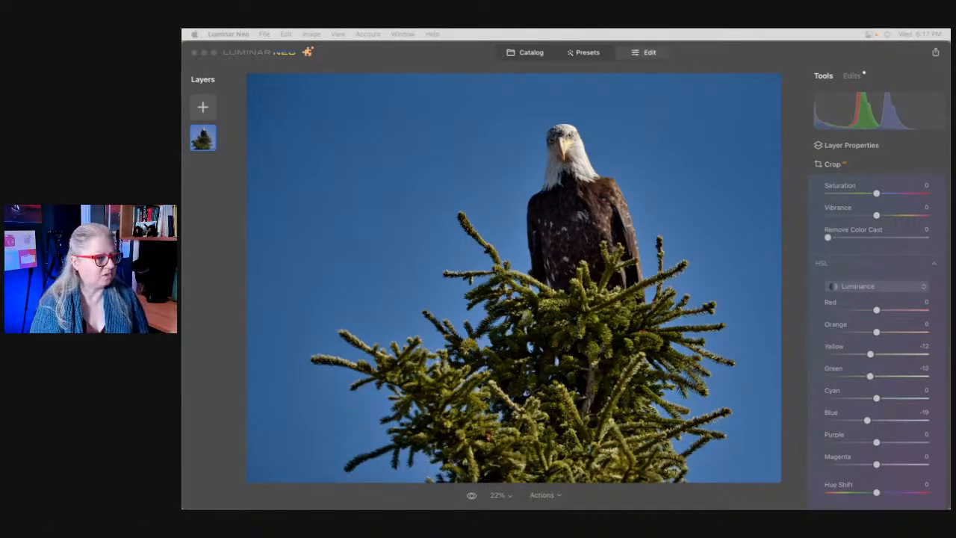
left_click(853, 271)
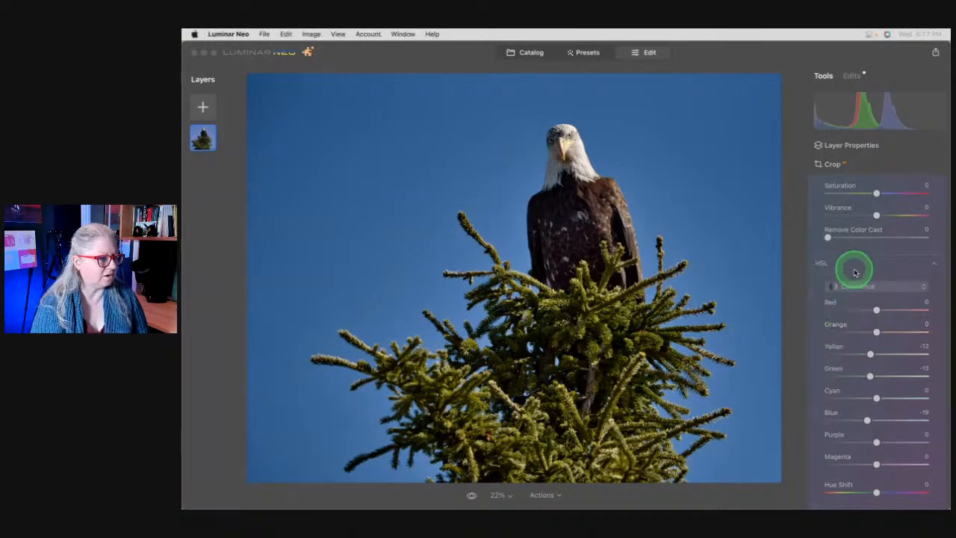
scroll(856, 351, "down", 2)
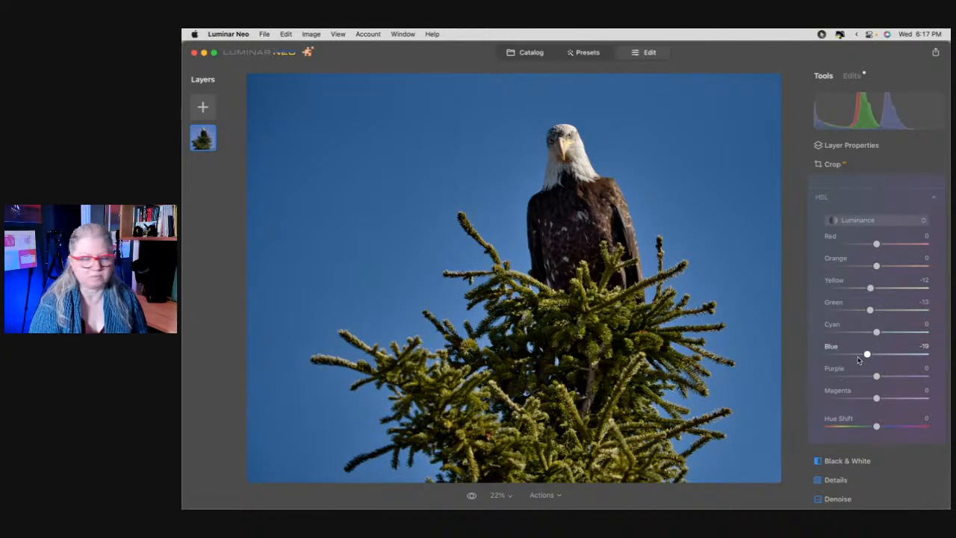
left_click(858, 358)
Compare the photo with and without the Color tool's luminance adjustments
scroll(858, 351, "up", 4)
left_click(914, 210)
left_click(915, 209)
left_click(915, 209)
left_click(916, 210)
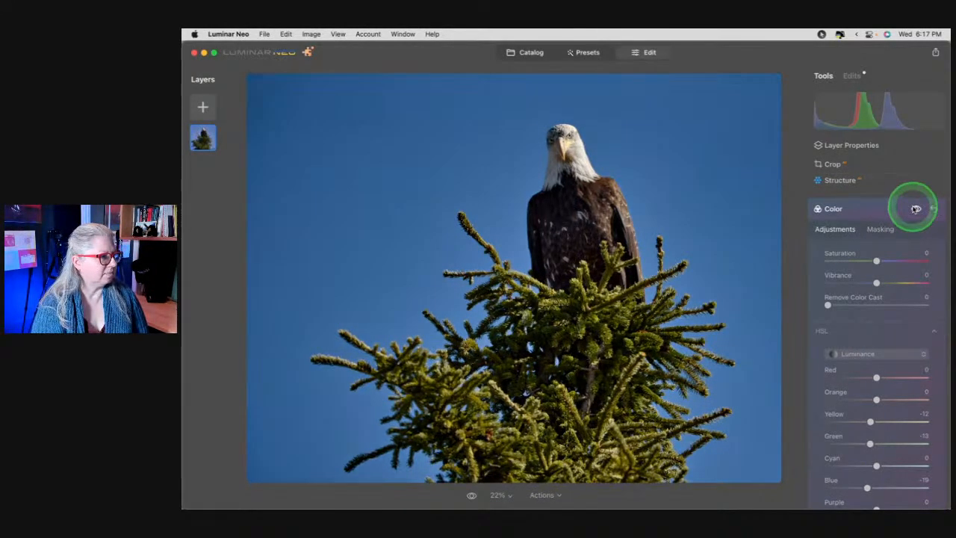
Set the luminance of Red to 42, Orange to 24, Yellow to 4 and Green to -9, comparing the photo with and without Color
left_click_drag(876, 399, 898, 379)
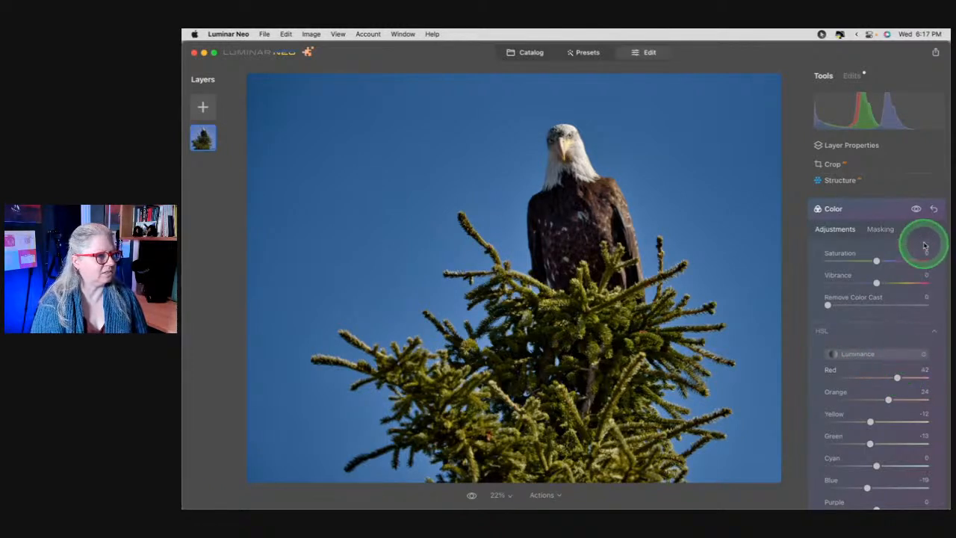
left_click(916, 210)
left_click(917, 210)
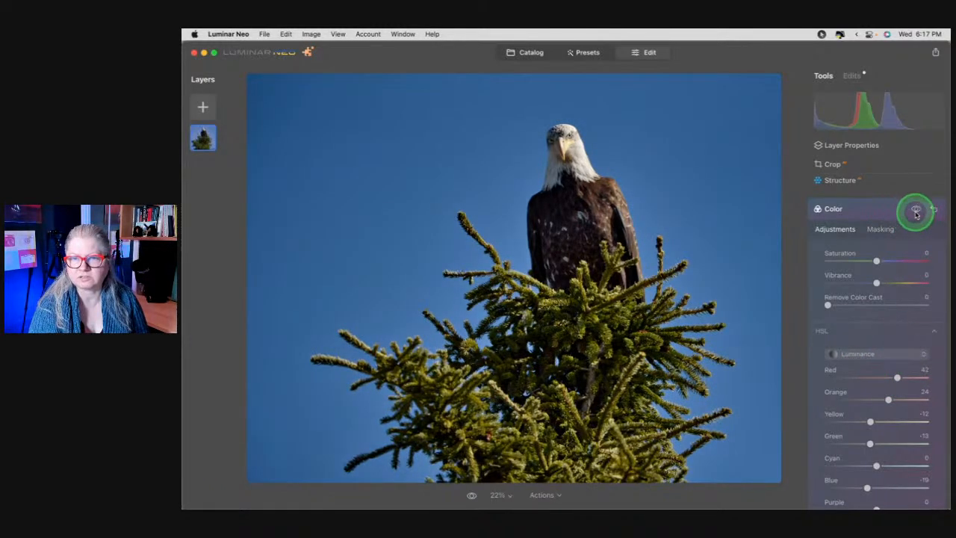
left_click(916, 211)
left_click(916, 212)
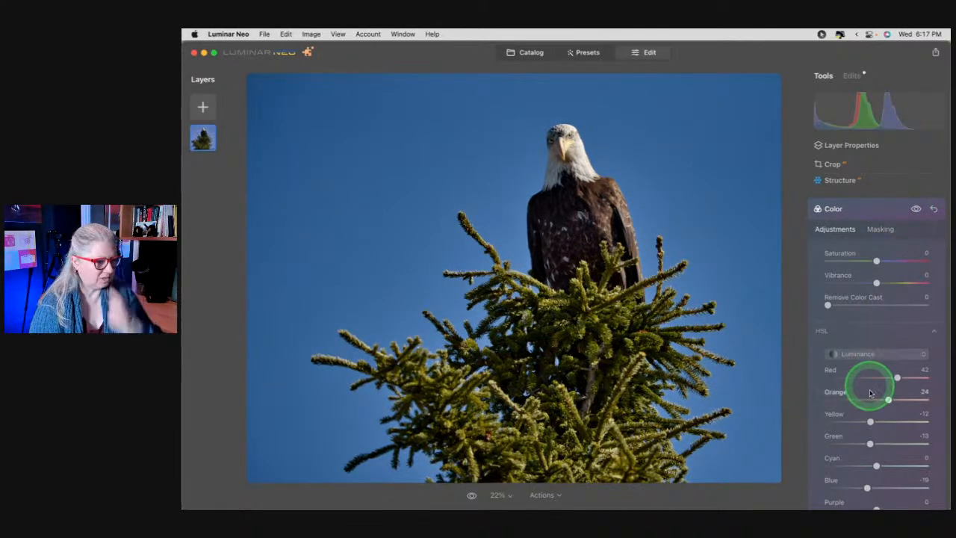
left_click_drag(870, 422, 869, 442)
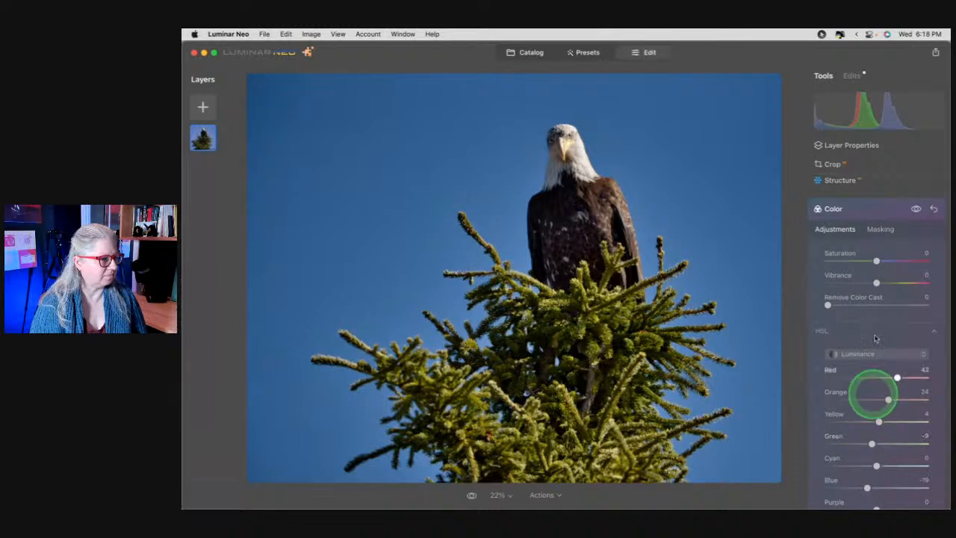
left_click(865, 210)
Open the Vignette tool with its advanced settings and set Amount to -80 and Feather to -100
scroll(865, 215, "down", 2)
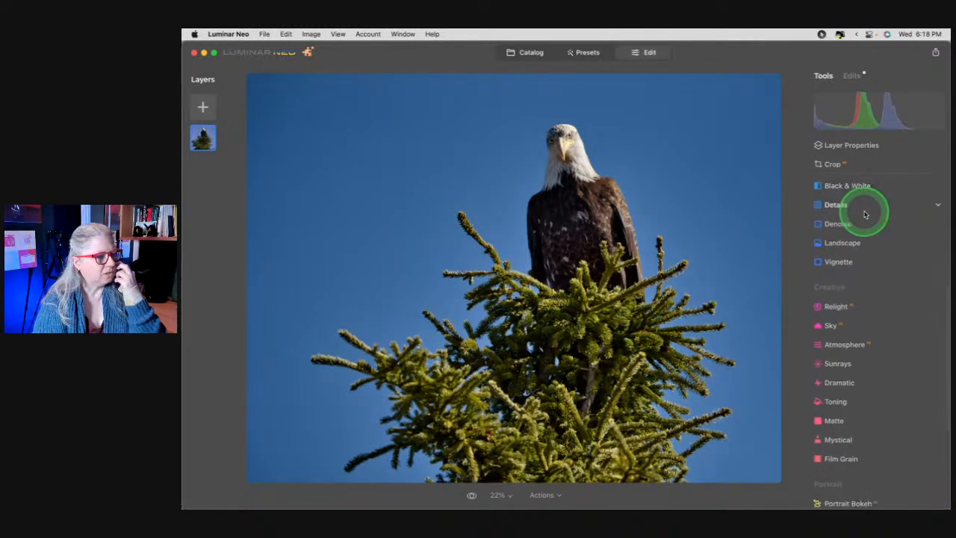
left_click(856, 260)
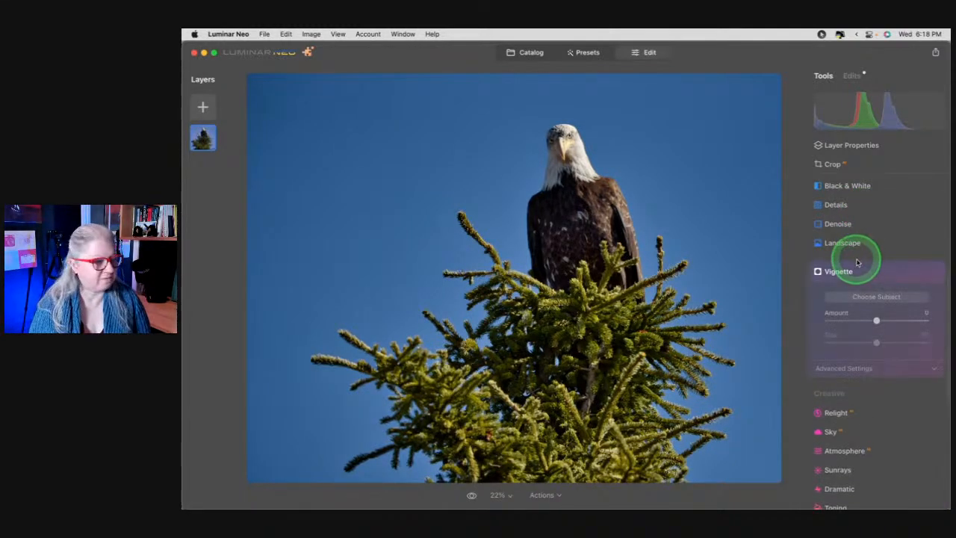
left_click(846, 369)
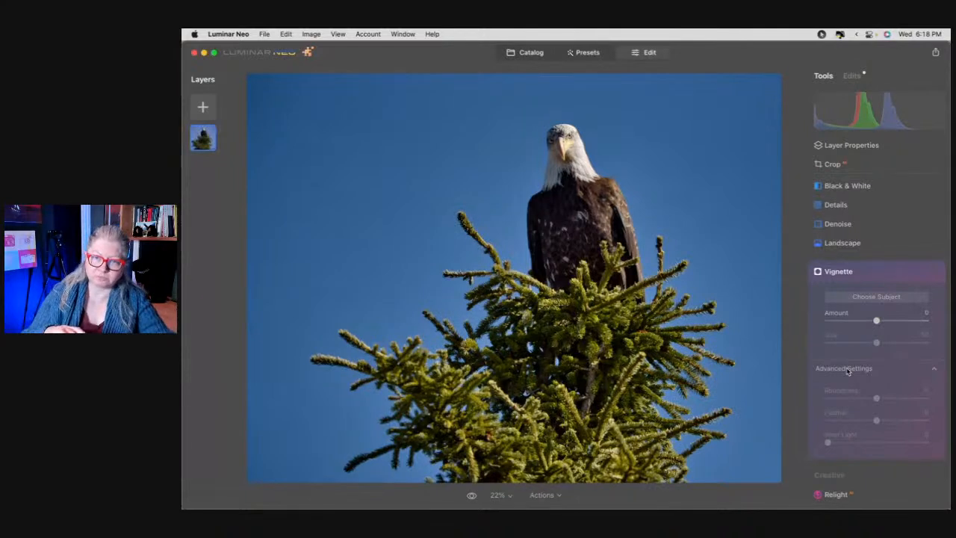
left_click_drag(874, 321, 835, 320)
left_click_drag(876, 418, 826, 419)
left_click(885, 371)
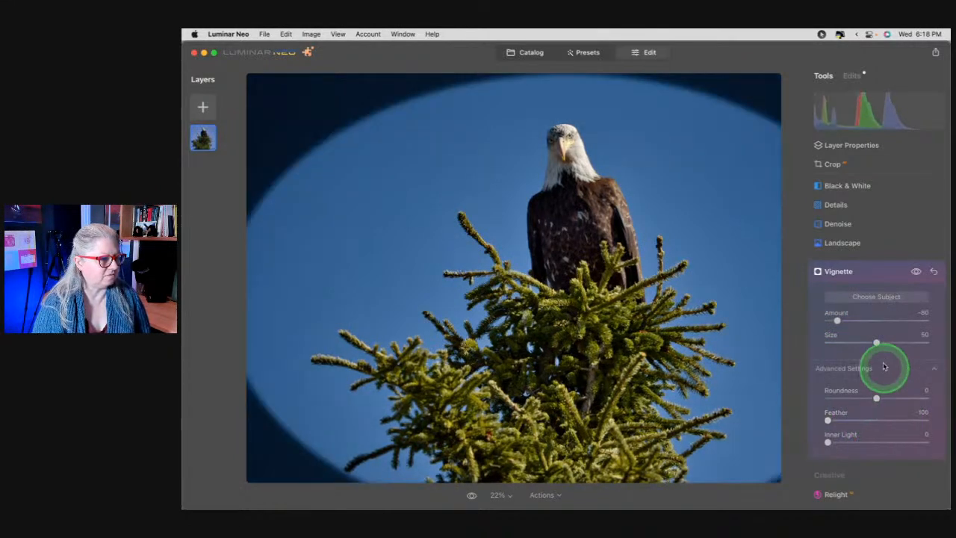
left_click_drag(878, 336, 877, 343)
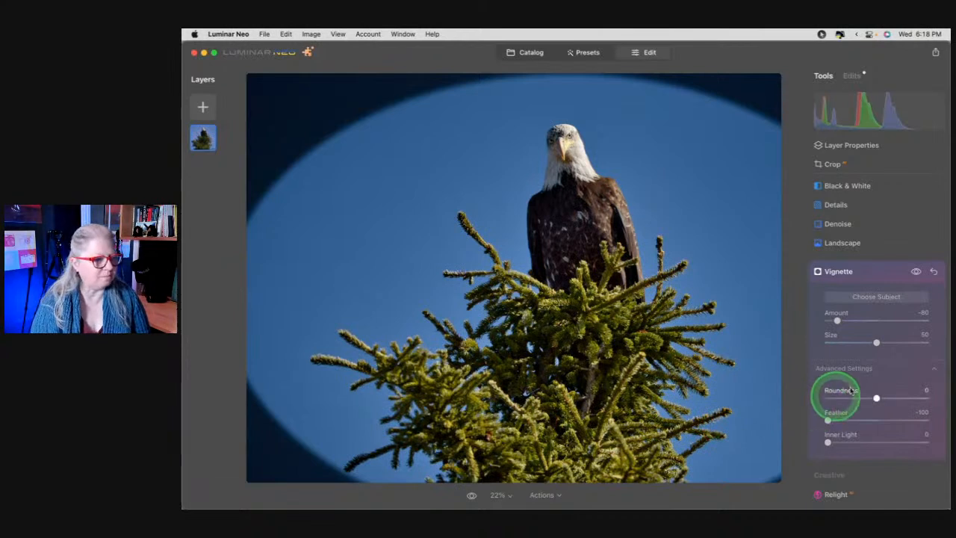
Set the vignette's Size to 10 and Roundness to 70, and choose the eagle's chest as its subject centre
left_click_drag(860, 342, 849, 342)
left_click_drag(877, 399, 910, 398)
mouse_move(848, 342)
left_mouse_down()
mouse_move(805, 341)
mouse_move(837, 341)
left_mouse_up()
left_click(860, 300)
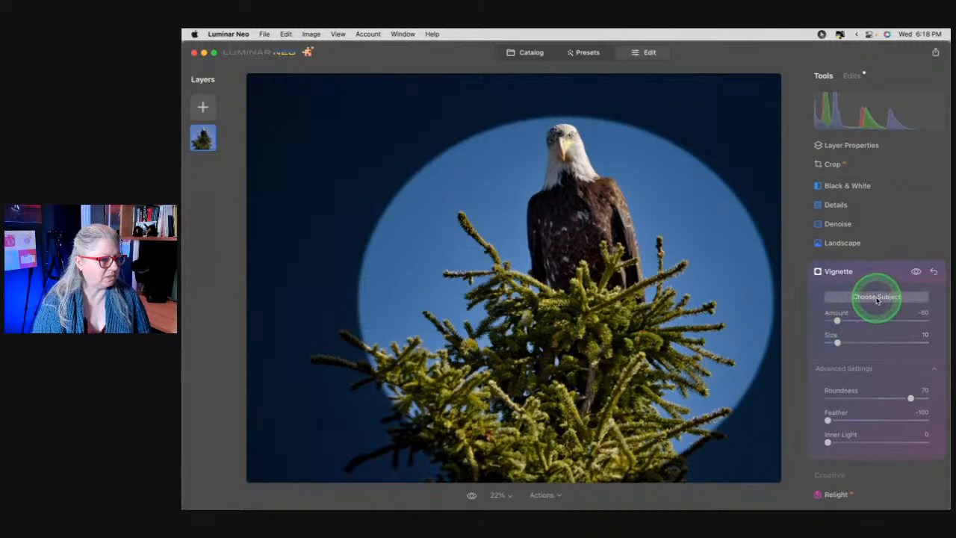
left_click(569, 234)
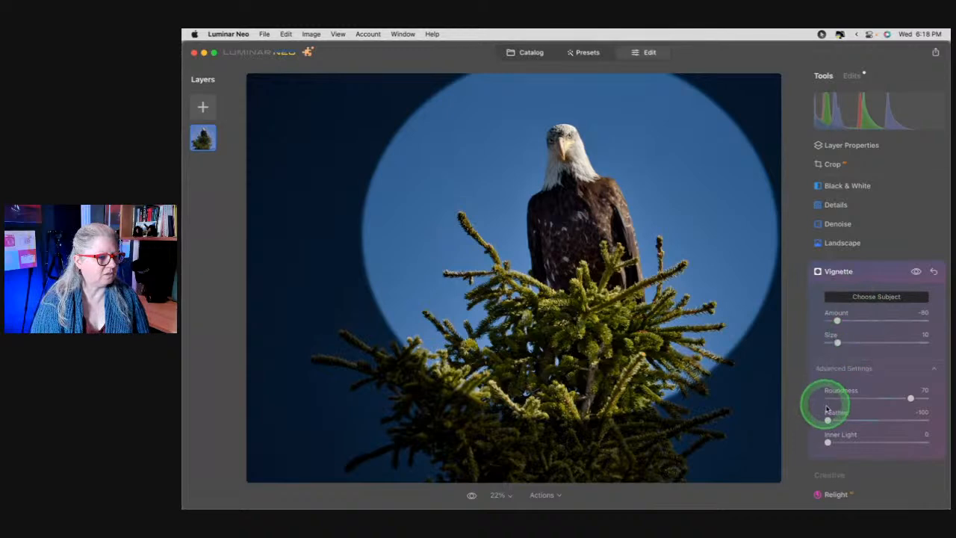
Soften the vignette with Feather at 100 and Amount at -59, and close the Vignette tool
left_click_drag(828, 418, 760, 412)
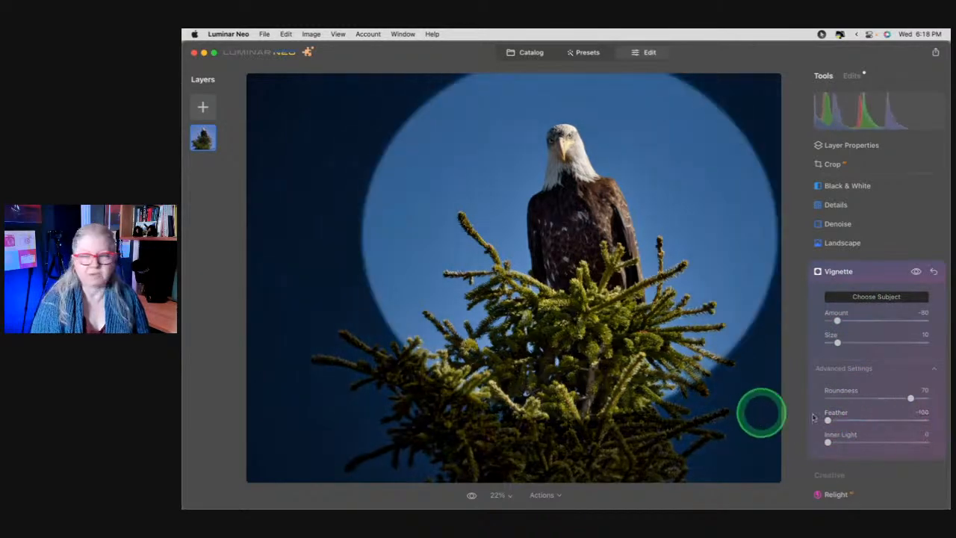
left_click_drag(827, 419, 898, 423)
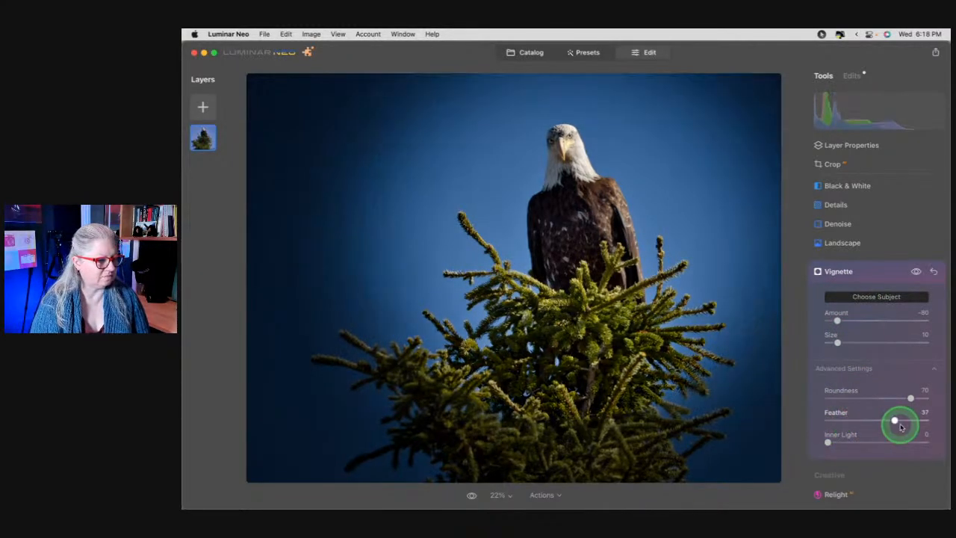
mouse_move(837, 320)
left_mouse_down()
mouse_move(863, 319)
mouse_move(836, 320)
mouse_move(859, 321)
mouse_move(846, 320)
left_mouse_up()
left_click_drag(906, 420, 925, 420)
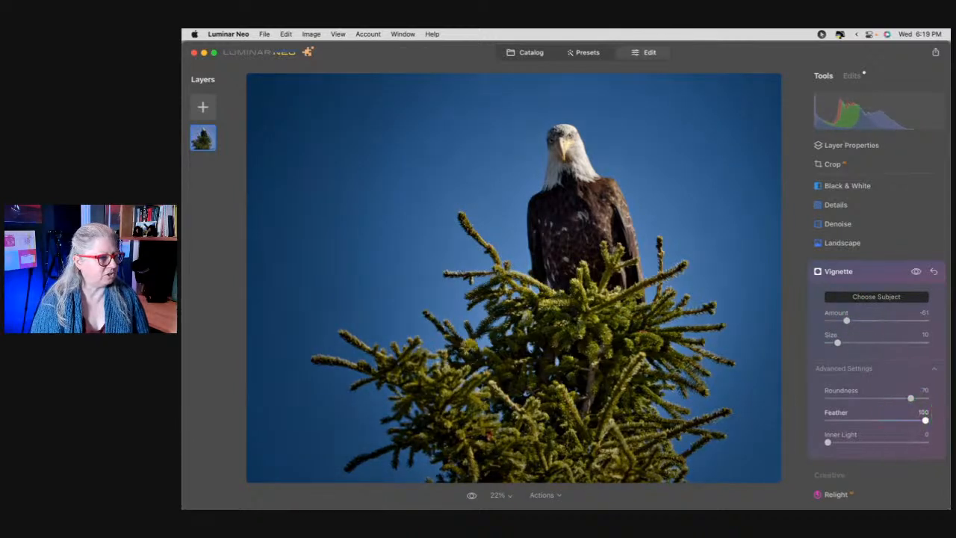
left_click_drag(848, 322, 847, 320)
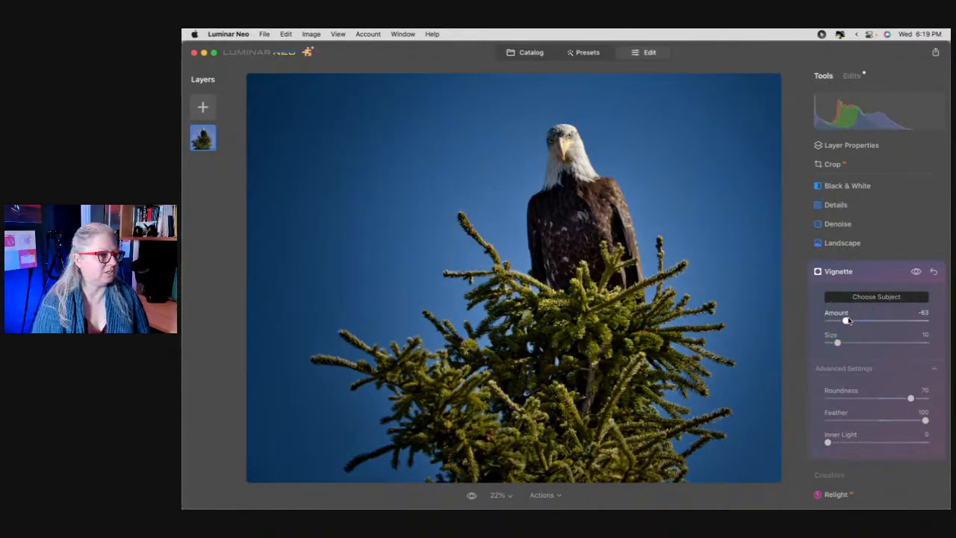
left_click_drag(847, 320, 847, 320)
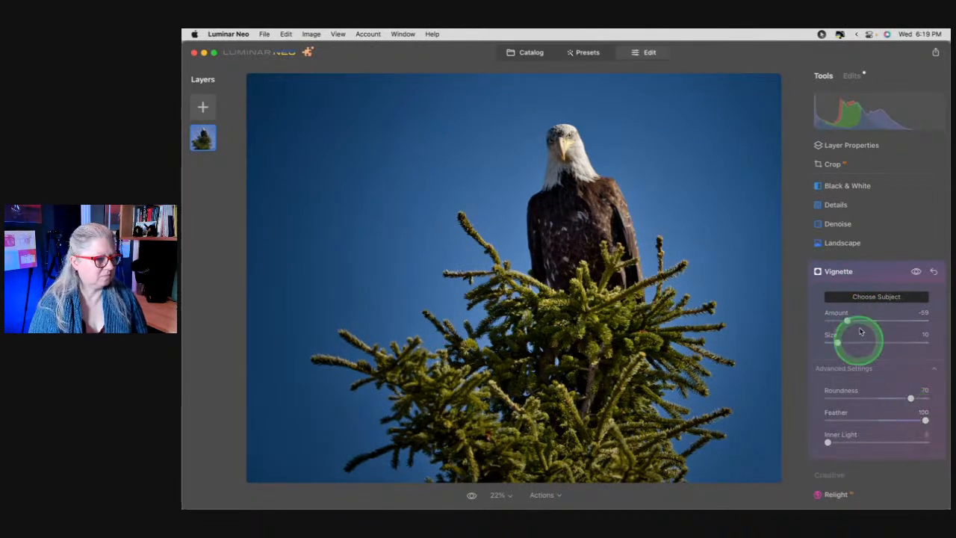
left_click(876, 271)
Open the Structure tool, set Amount to 100, and compare the photo with and without the effect
scroll(875, 276, "up", 3)
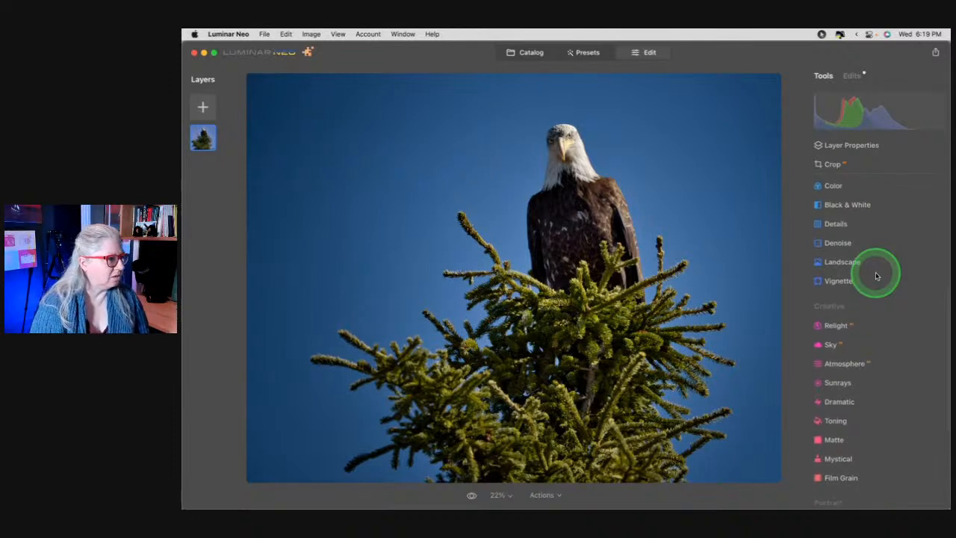
left_click(876, 275)
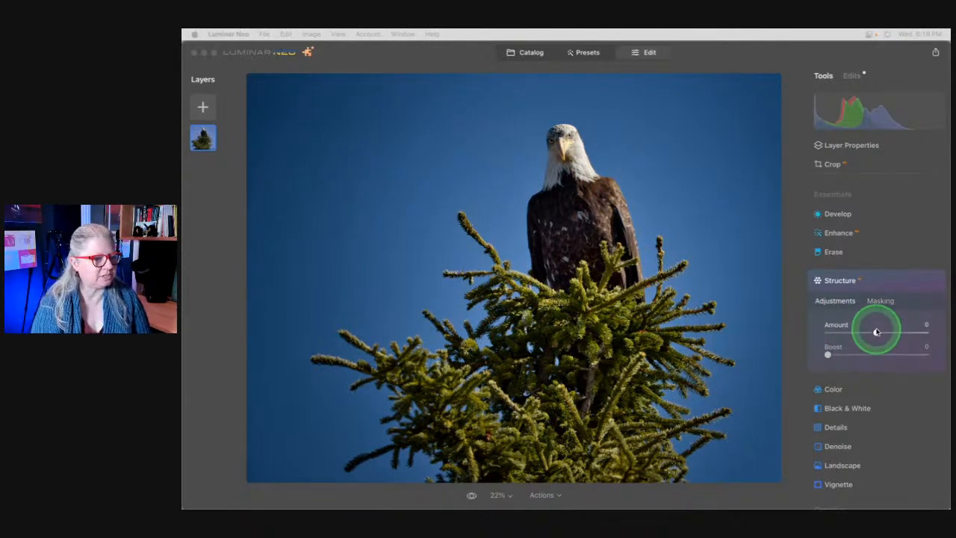
left_click_drag(877, 333, 925, 333)
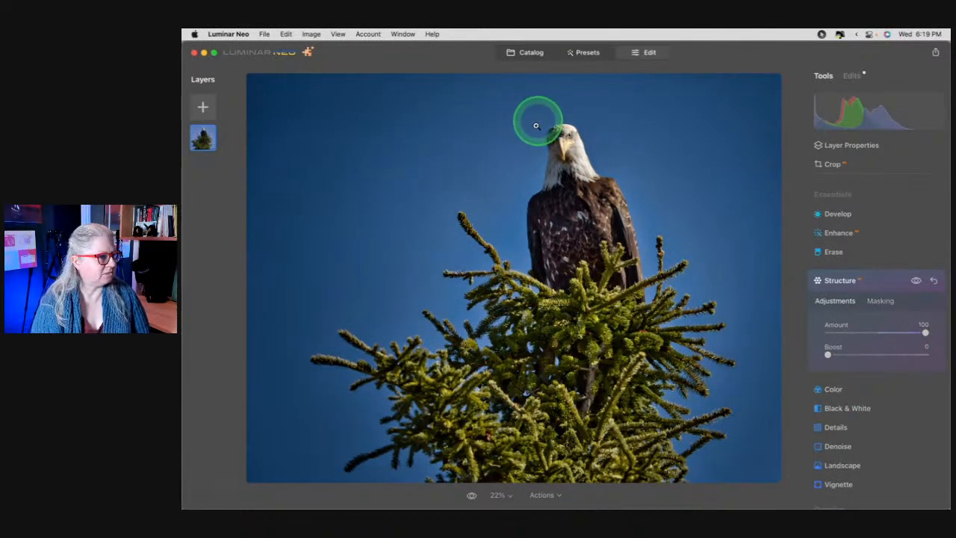
left_click(915, 280)
left_click(915, 281)
left_click(915, 281)
left_click(915, 281)
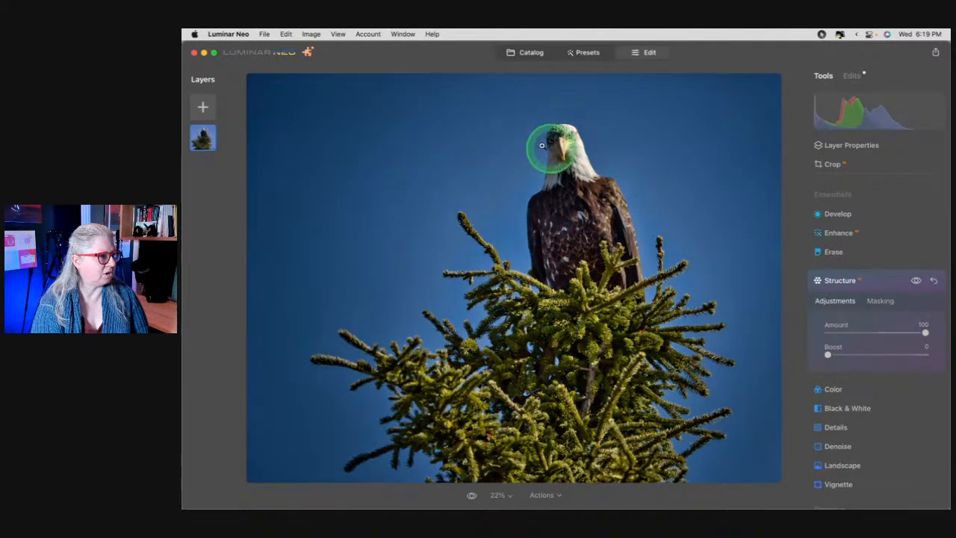
Set the Structure Boost to 100 and inspect the eagle's feathers and head up close
left_click_drag(828, 353, 896, 356)
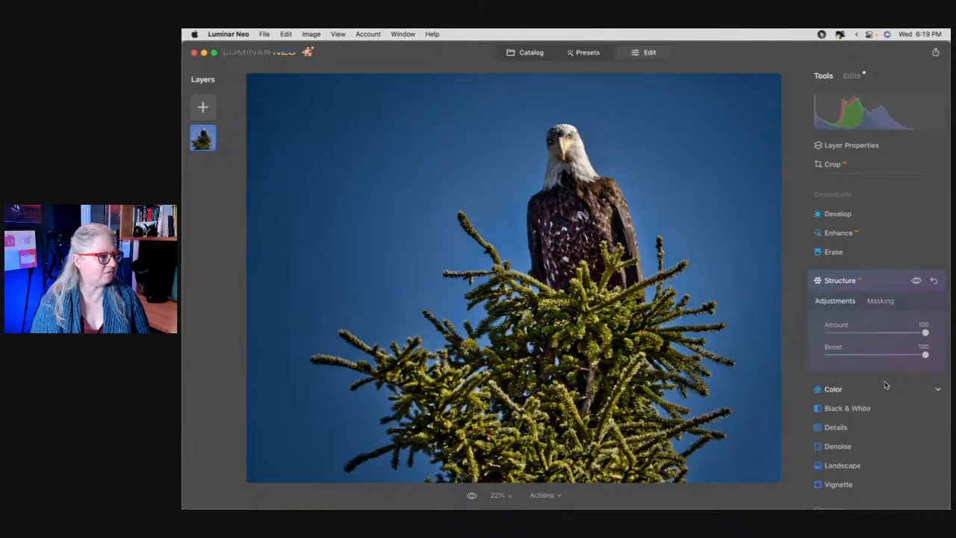
key("super+equal")
key("super+equal")
key("super+equal")
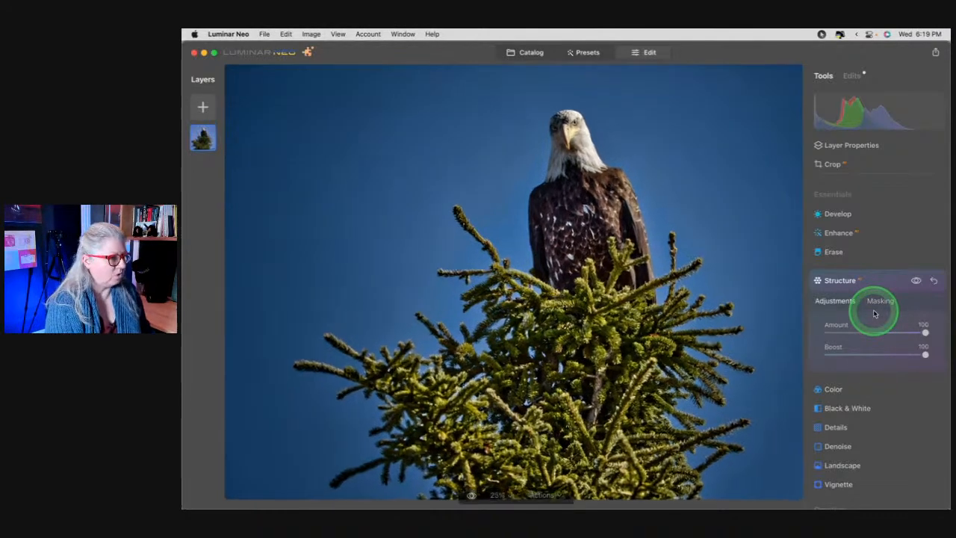
left_click_drag(661, 238, 615, 285)
scroll(615, 284, "up", 5)
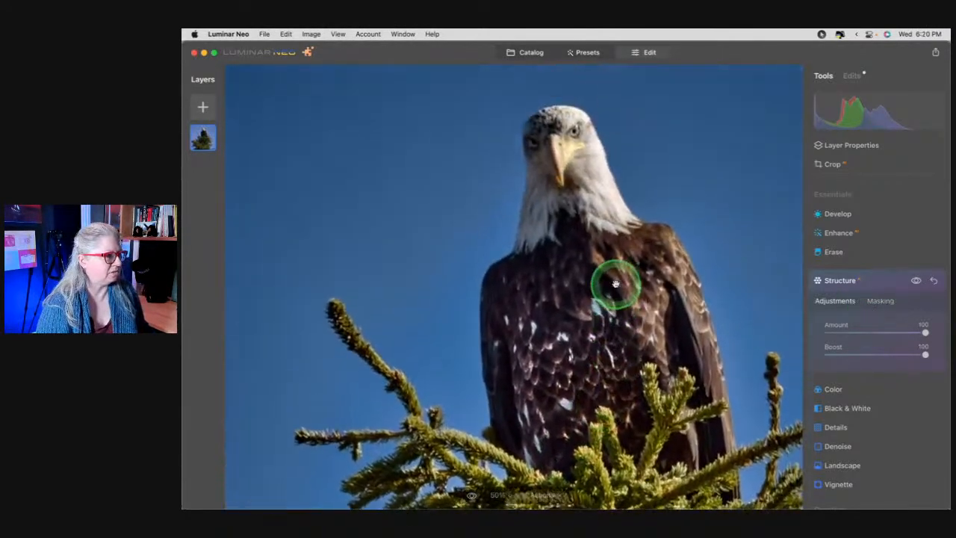
scroll(615, 285, "down", 2)
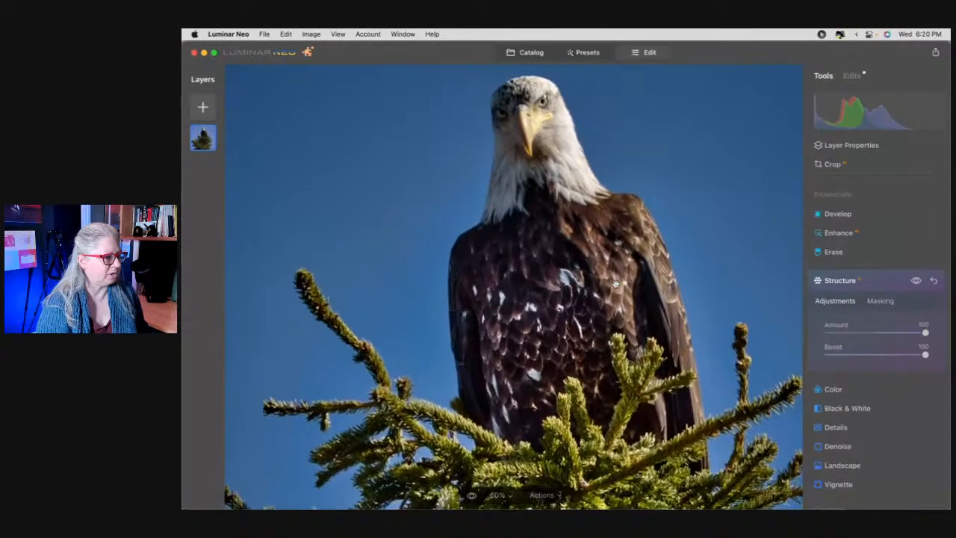
Mask the Structure effect with Mask AI, selecting Sky, Flora and Mountains, and fit the whole photo in view
left_click(878, 300)
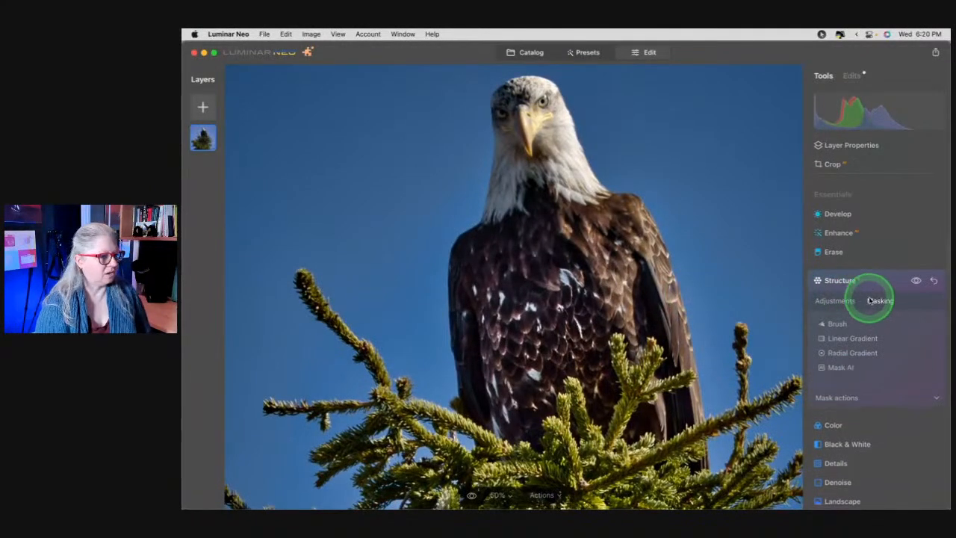
left_click(837, 367)
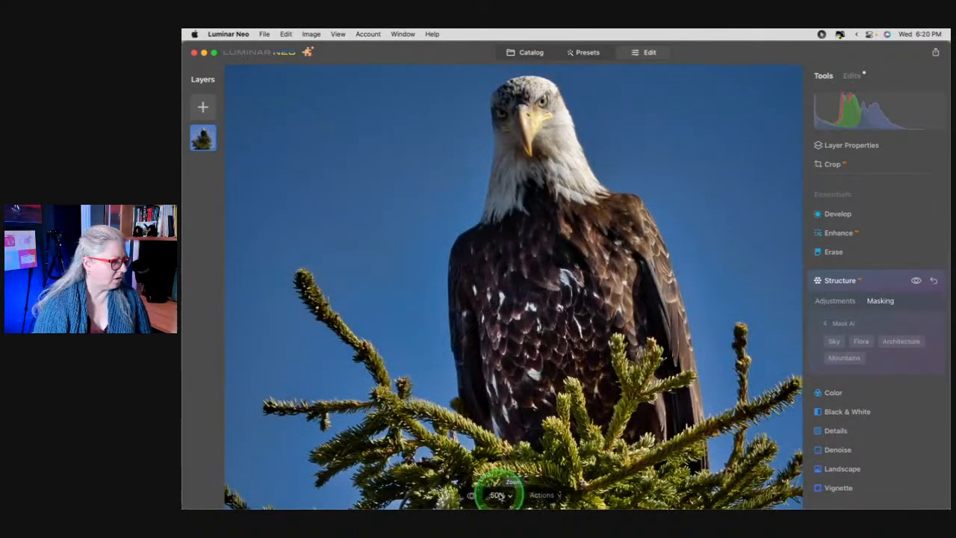
left_click(498, 495)
left_click(532, 392)
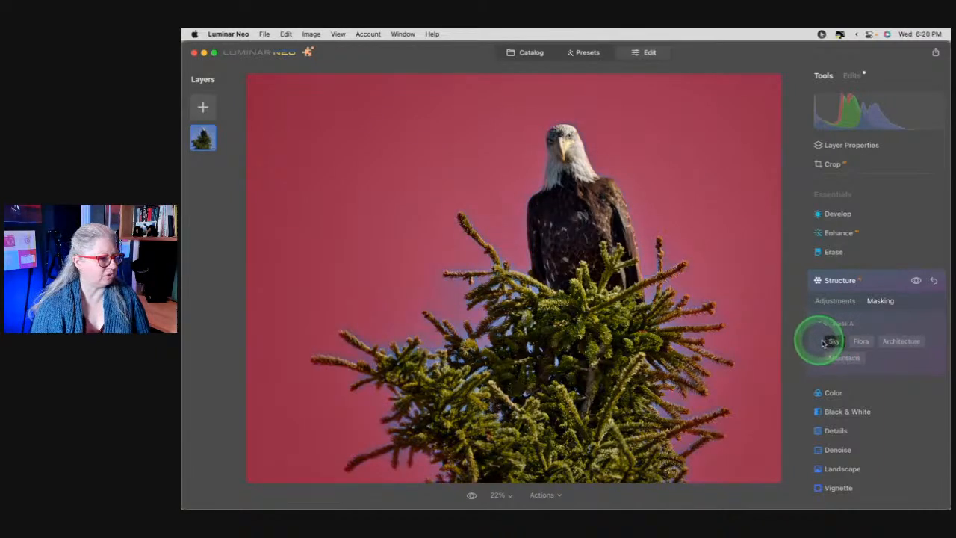
left_click(859, 342)
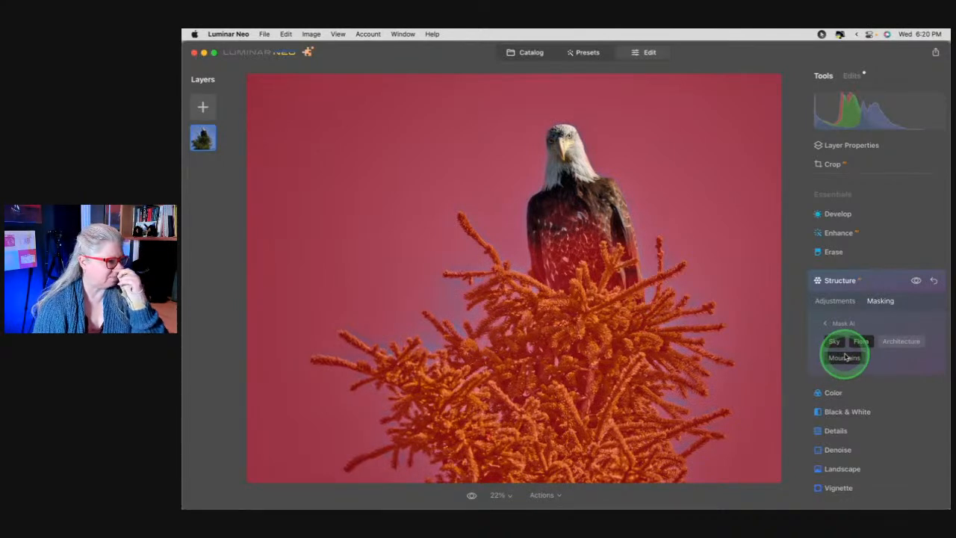
left_click(844, 357)
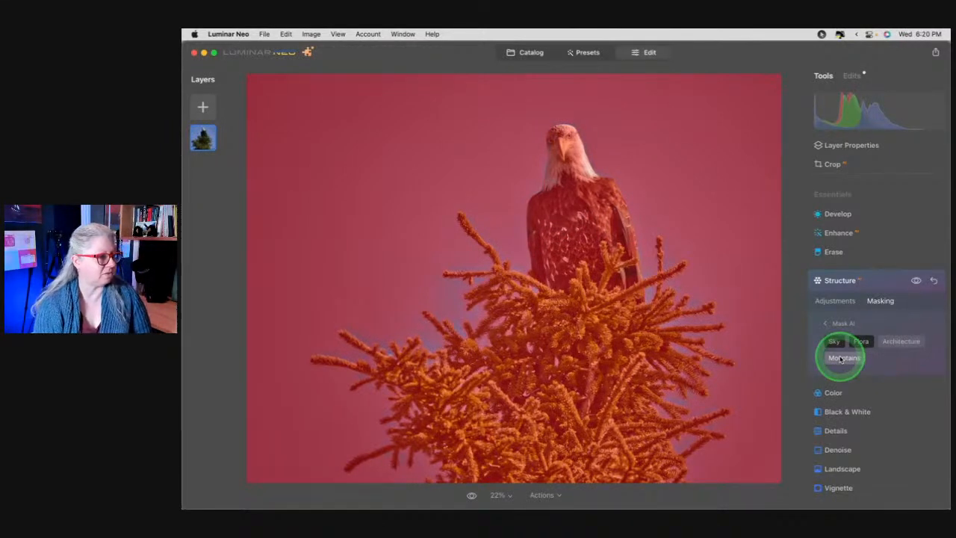
left_click(841, 359)
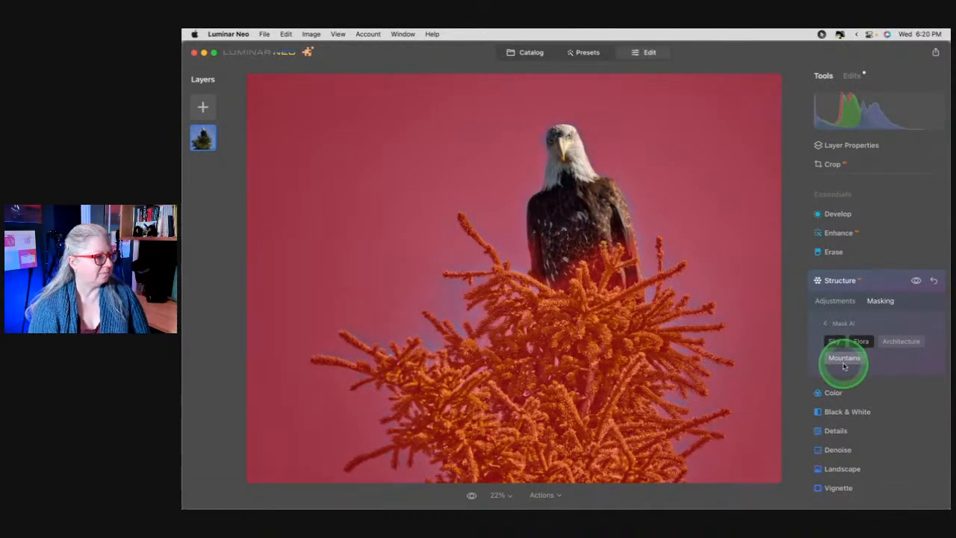
left_click(844, 359)
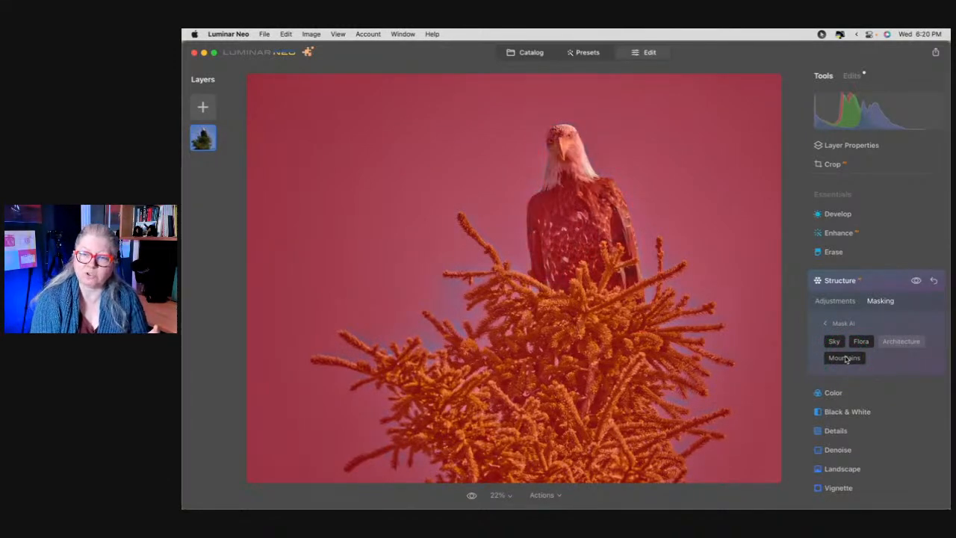
Remove Mountains from the Structure mask, display the mask overlay, and invert the mask onto the eagle
left_click(845, 358)
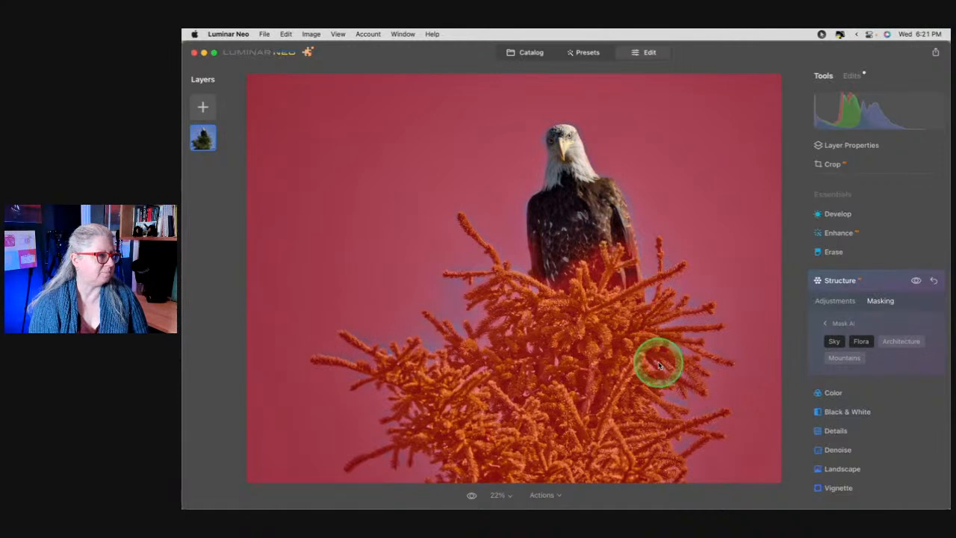
left_click(837, 321)
left_click(848, 399)
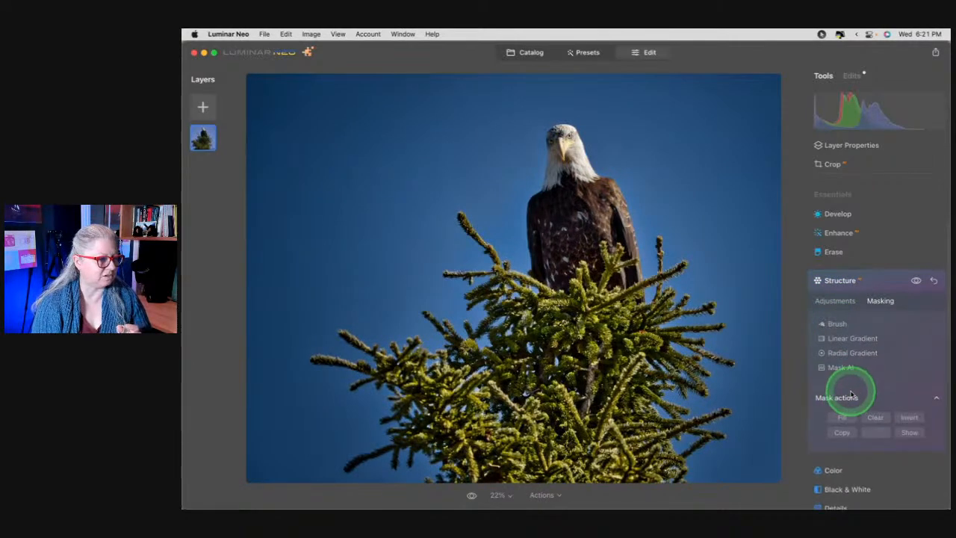
left_click(908, 368)
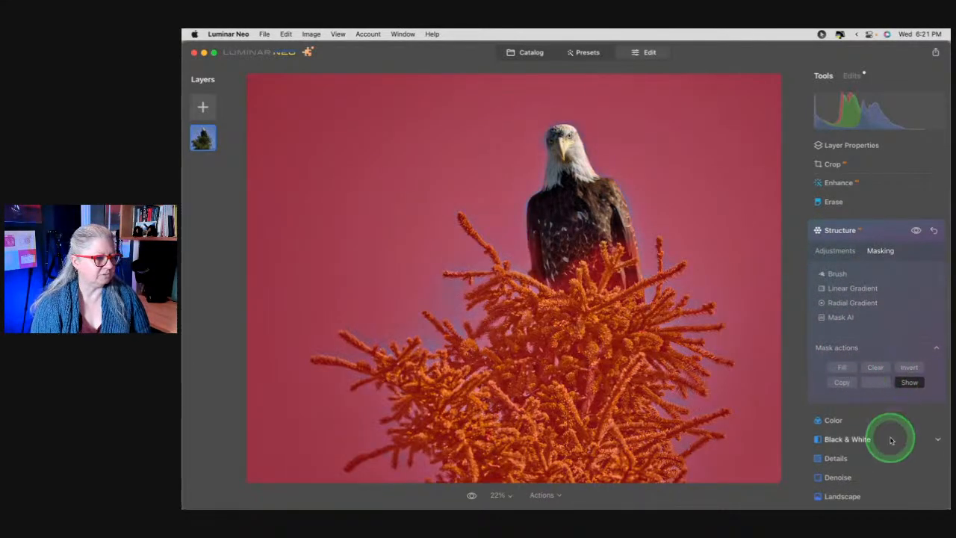
left_click(905, 368)
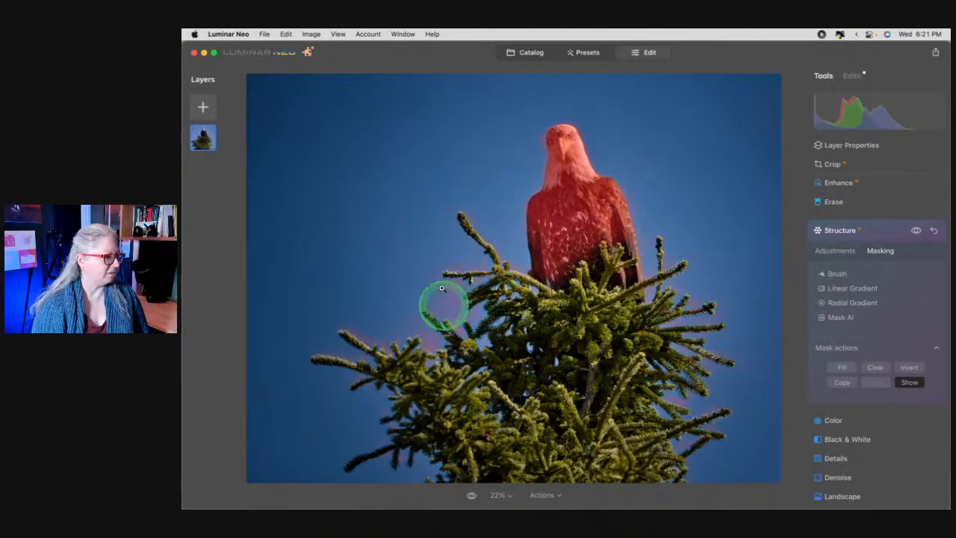
Erase the stray Structure mask around the branches with the mask brush enlarged to size 172
left_click(837, 274)
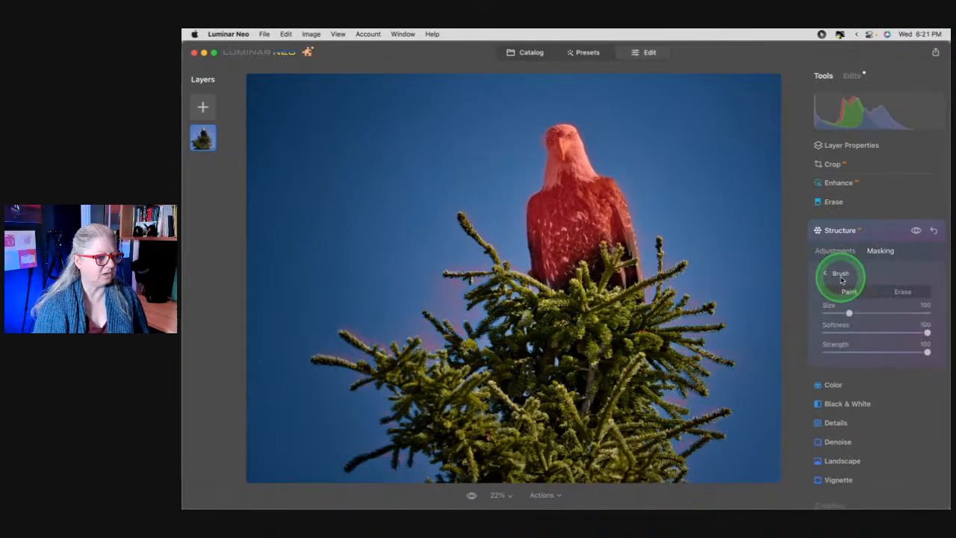
left_click(902, 292)
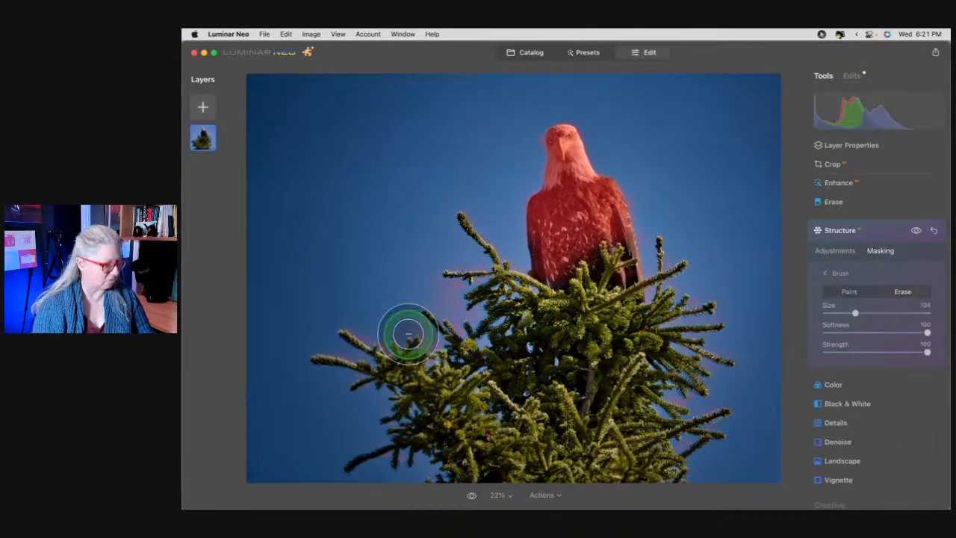
key("bracketright")
key("bracketright")
key("bracketright")
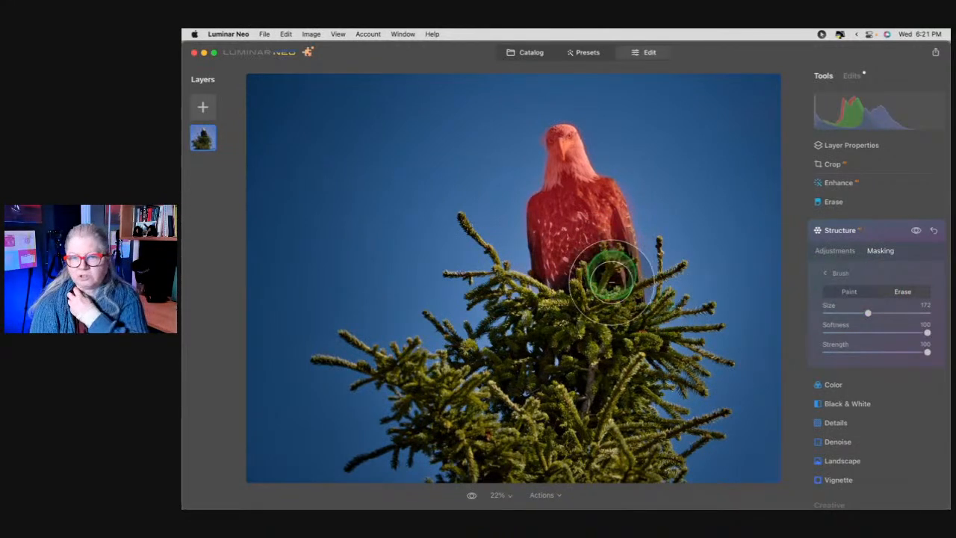
left_click(835, 273)
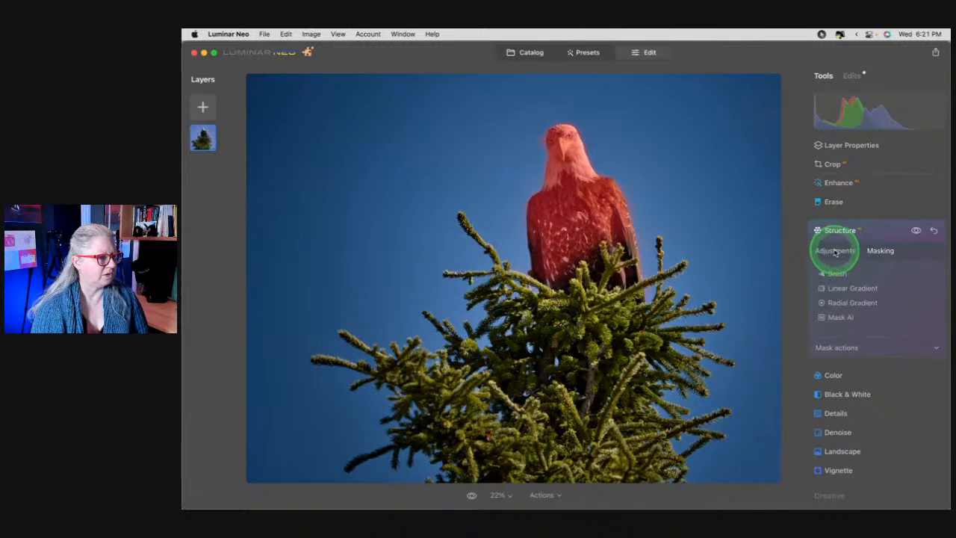
Compare the whole photo with and without the masked Structure effect
left_click(835, 250)
left_click(915, 231)
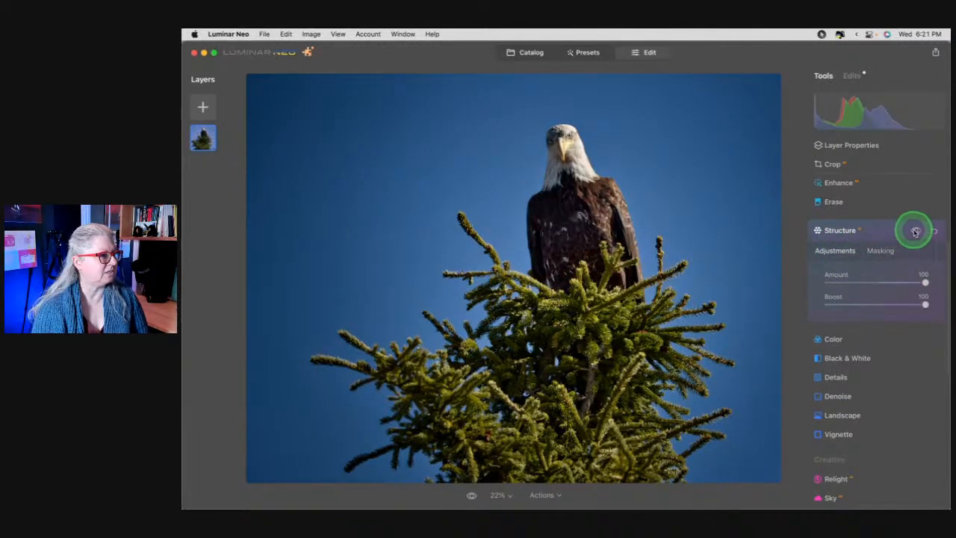
left_click(915, 232)
left_click(915, 231)
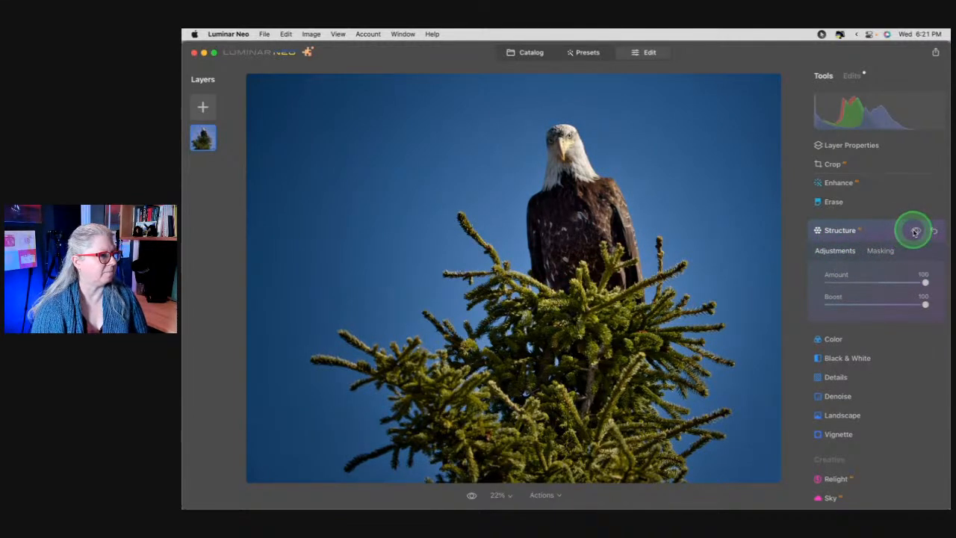
left_click(916, 231)
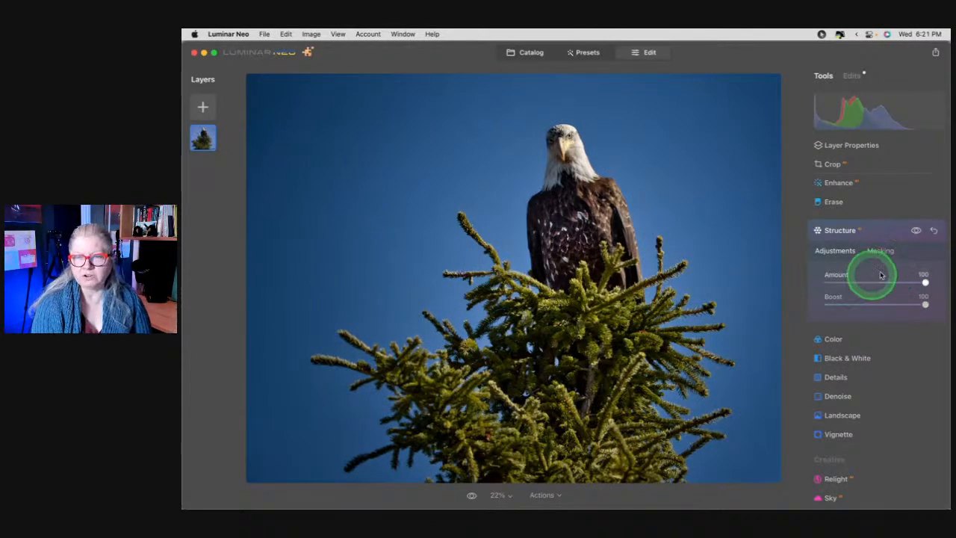
Reduce the Structure effect to Amount 49 and Boost 24
left_click_drag(925, 304, 851, 304)
left_click_drag(925, 283, 897, 282)
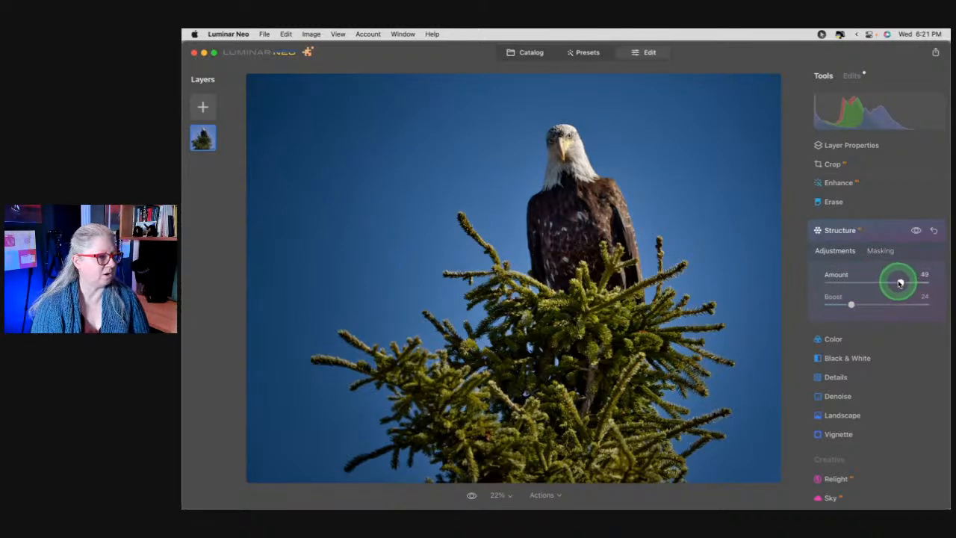
left_click_drag(901, 283, 899, 282)
Compare the eagle at 50% zoom with and without the Structure effect
key("super+equal")
key("super+equal")
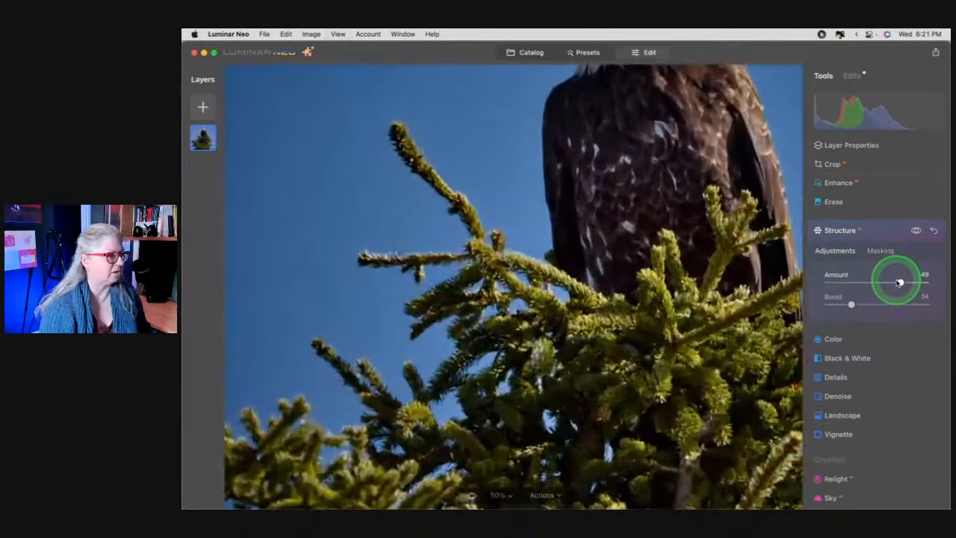
scroll(551, 301, "right", 3)
scroll(550, 300, "up", 1)
scroll(550, 300, "up", 3)
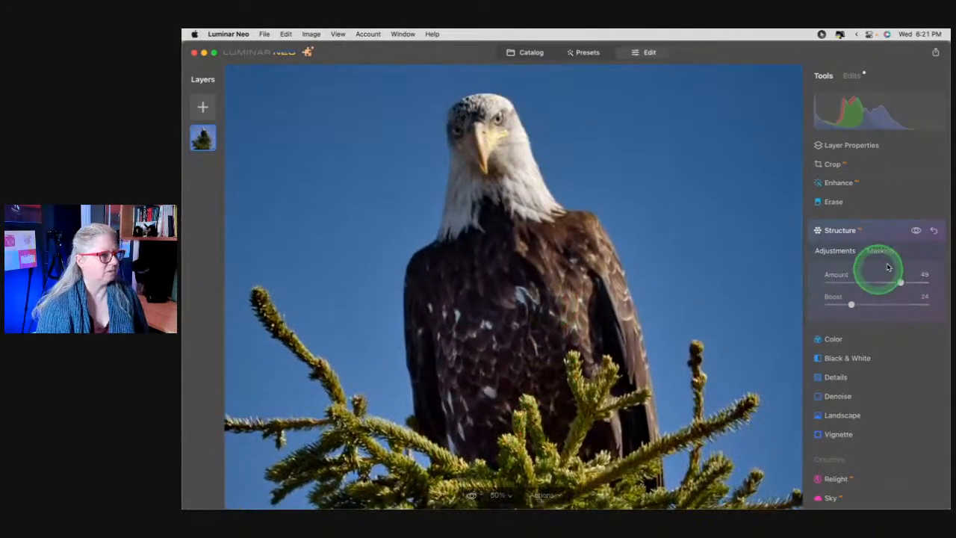
left_click(917, 232)
left_click(916, 232)
left_click(916, 231)
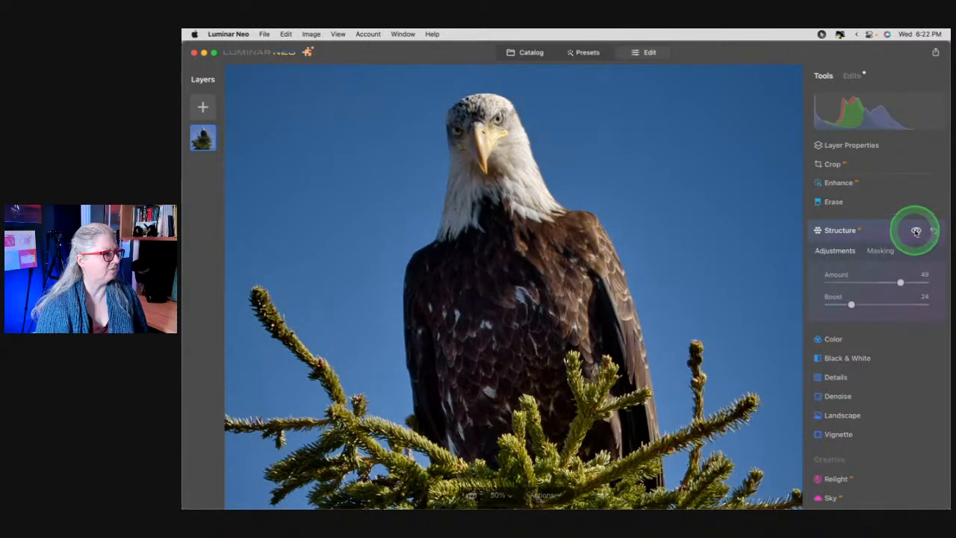
left_click(917, 231)
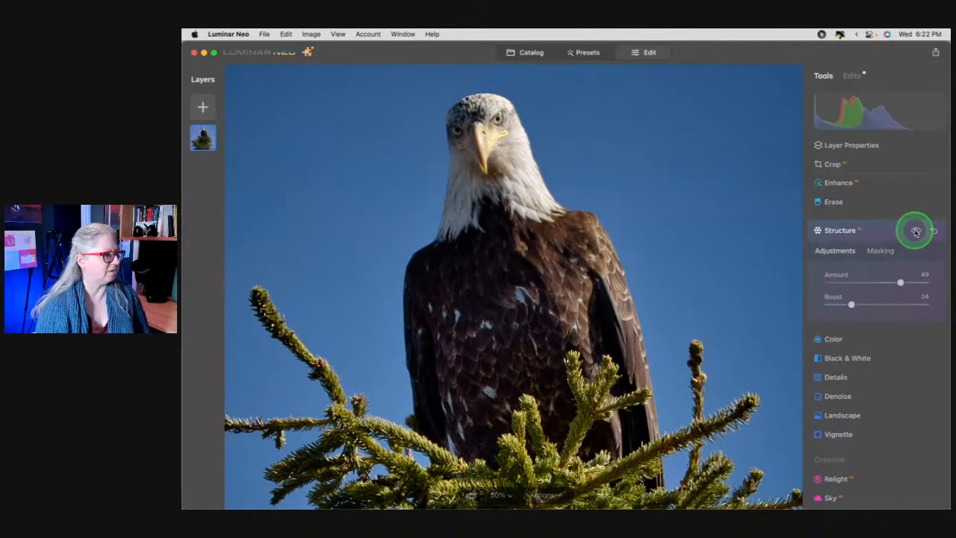
left_click(916, 232)
left_click(916, 231)
left_click(916, 232)
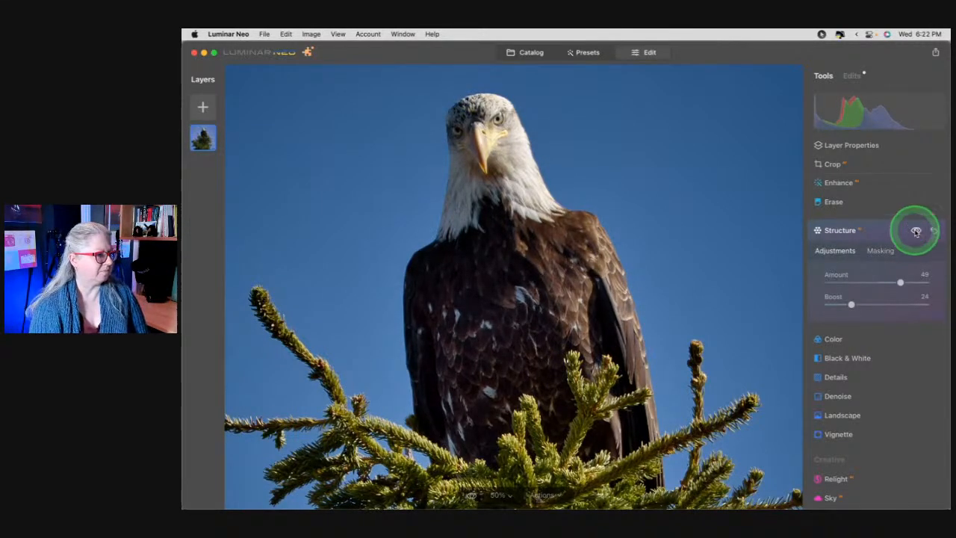
Copy the Structure mask and close the Structure tool
left_click(877, 250)
left_click(837, 347)
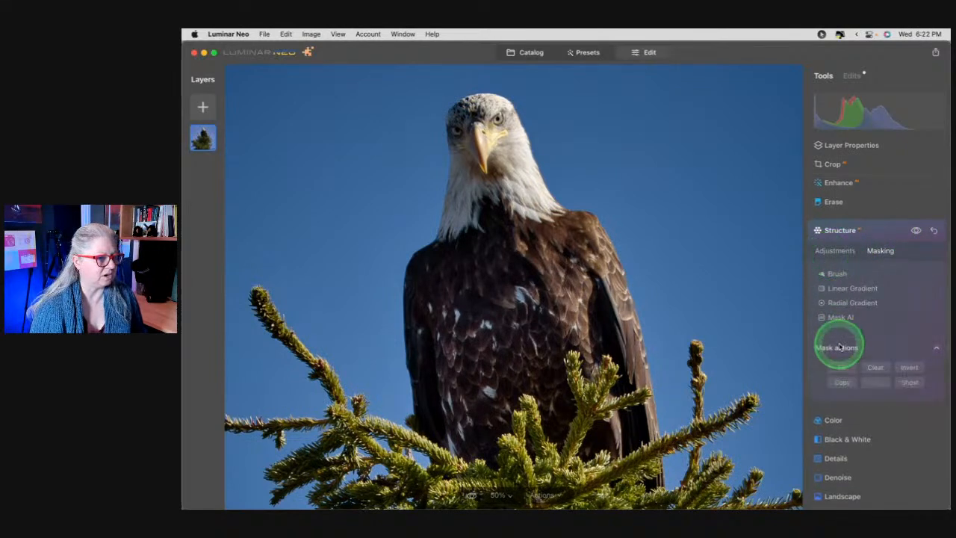
left_click(839, 382)
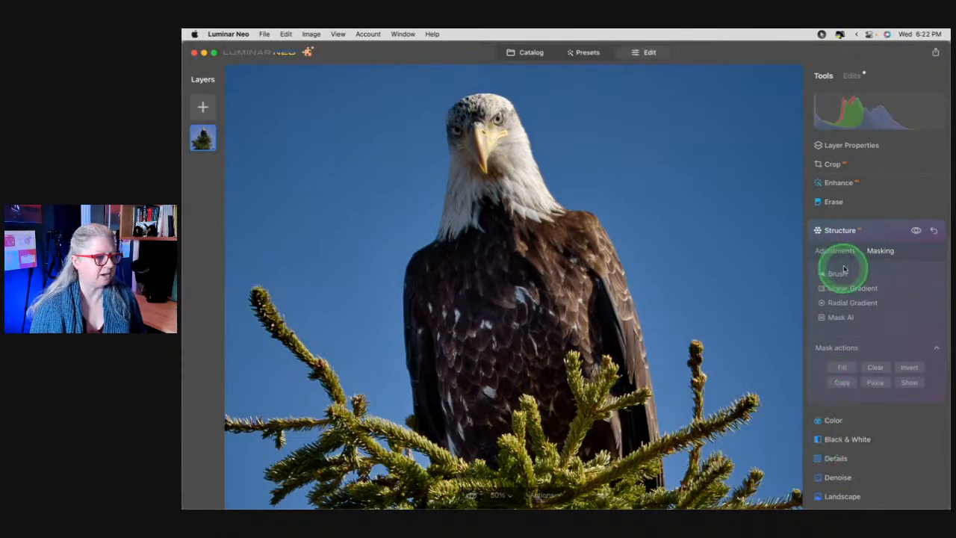
left_click(872, 231)
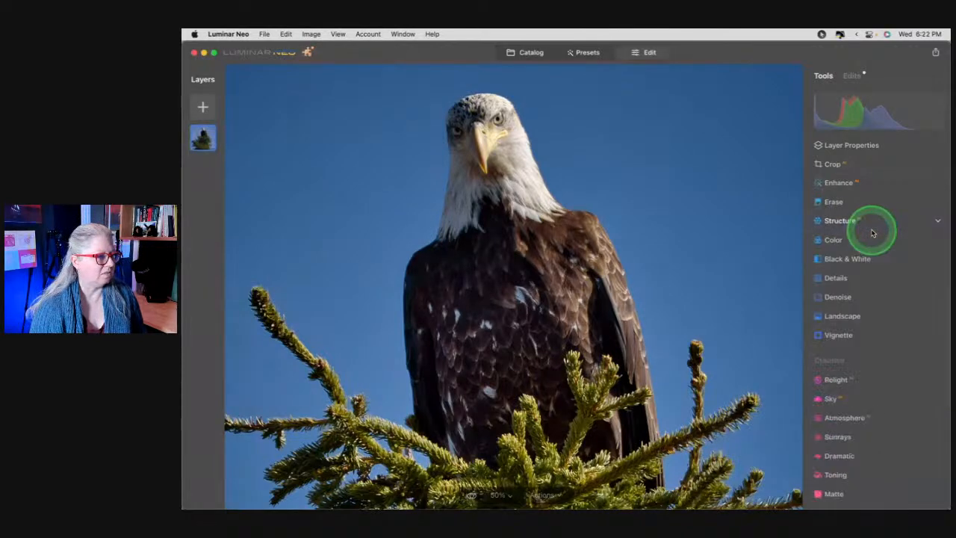
Open the Details tool and compare the eagle's head at 100% zoom with the unedited photo
left_click(856, 277)
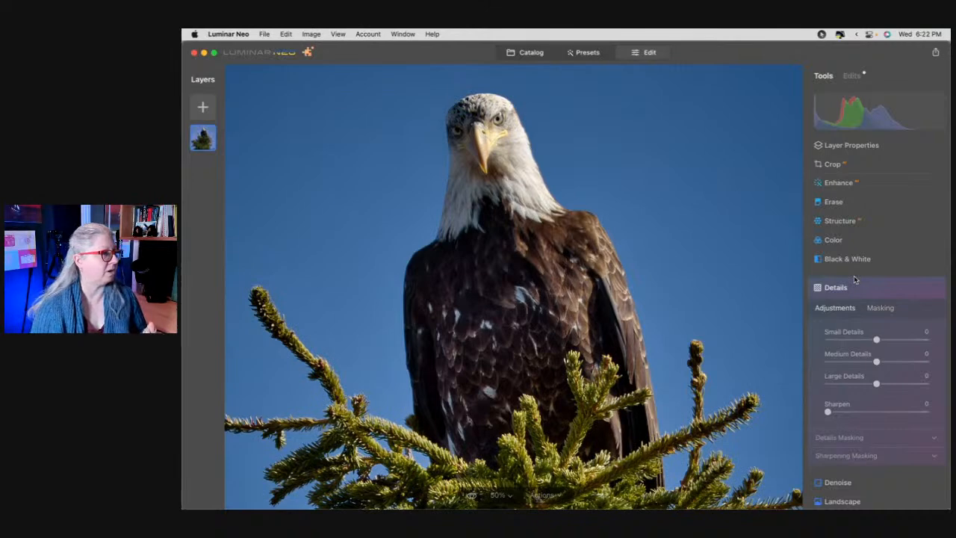
left_click_drag(445, 299, 520, 322)
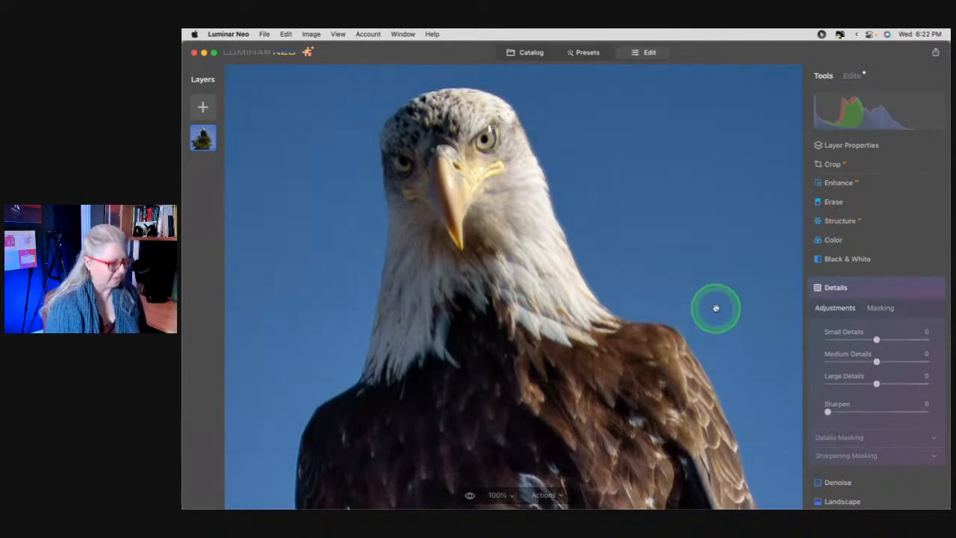
key("backslash")
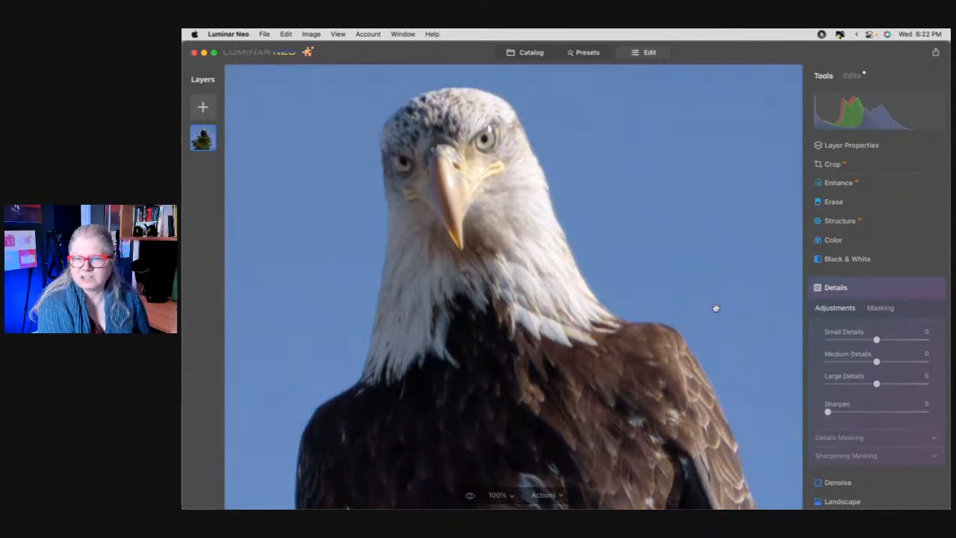
key("backslash")
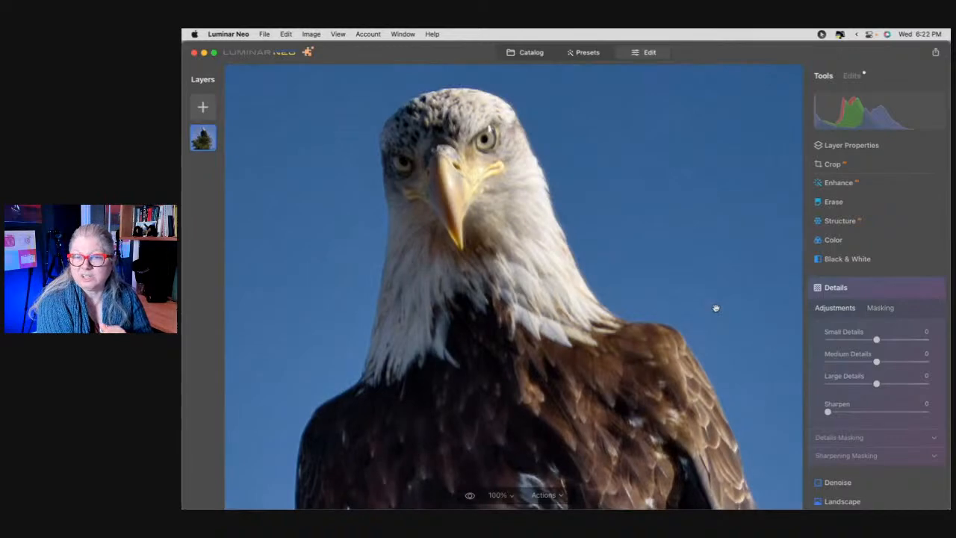
left_click(715, 307)
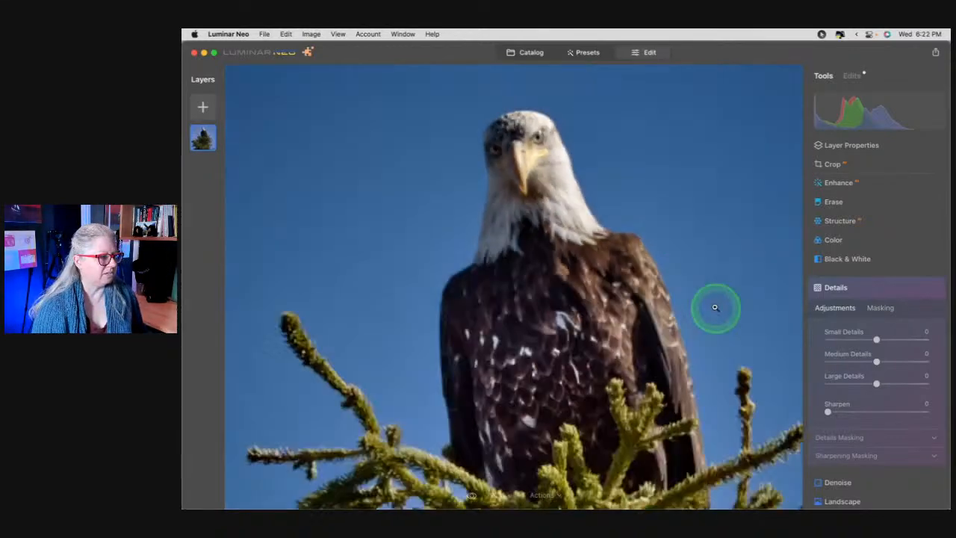
left_click(652, 315)
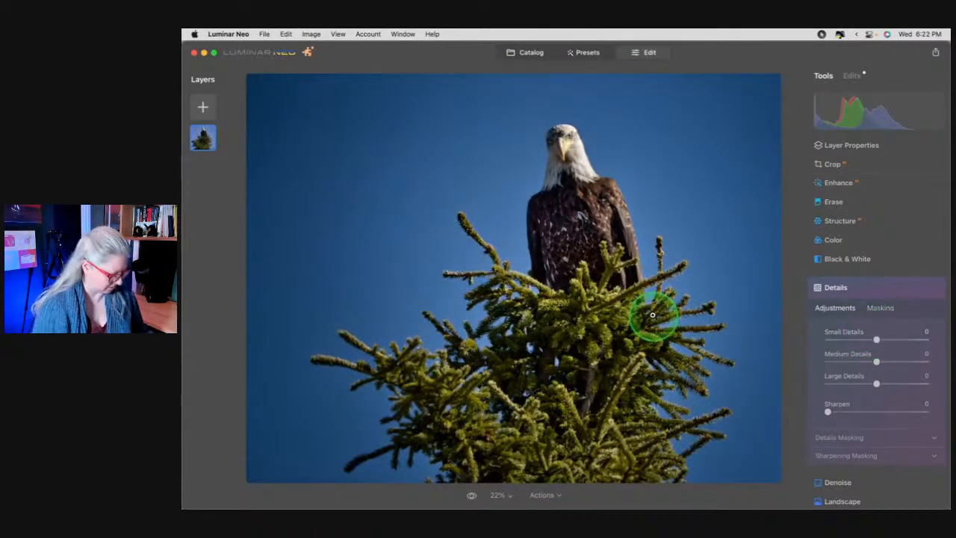
Set Small Details to 100 and Sharpen to 22 in Details while viewing the eagle at 50% zoom
key("super+equal")
key("super+equal")
scroll(632, 292, "up", 5)
scroll(632, 292, "right", 3)
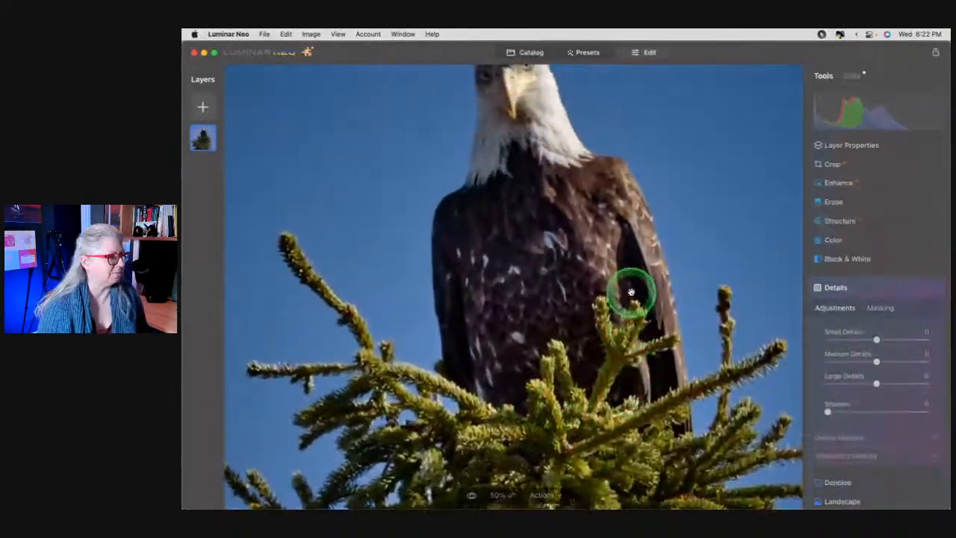
scroll(631, 292, "right", 2)
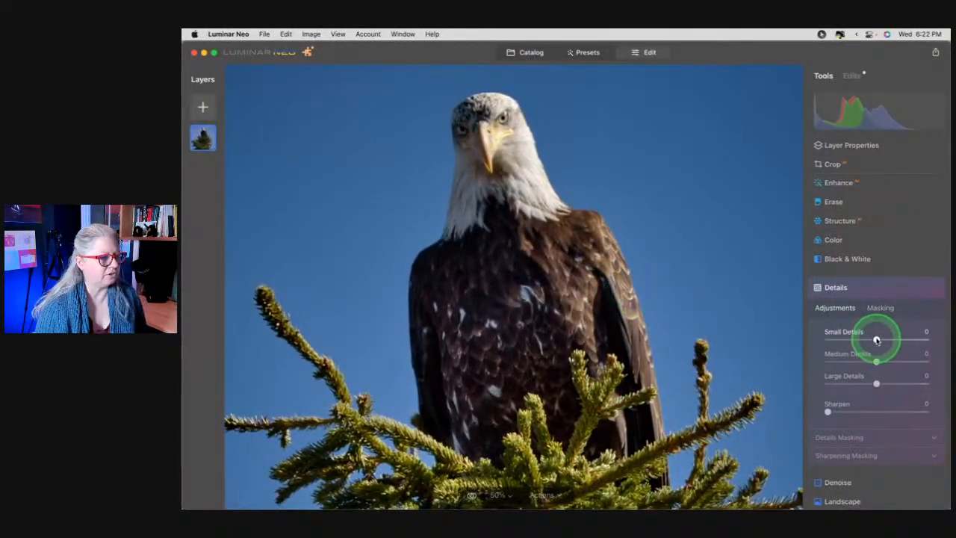
left_click_drag(877, 340, 945, 343)
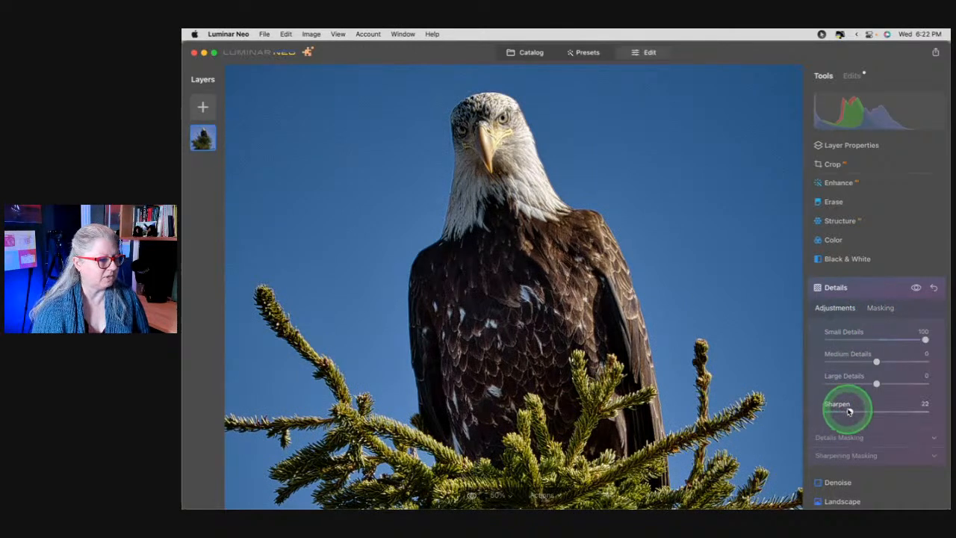
Partially erase the Details effect over the eagle's lower body and the branches with a size 172, strength 52 mask brush, and return to the adjustments
left_click(879, 309)
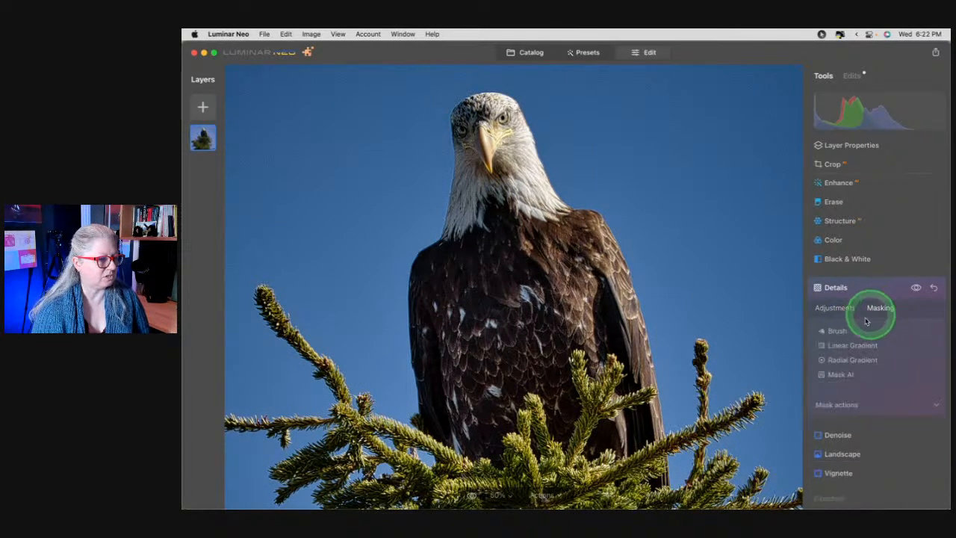
left_click(834, 405)
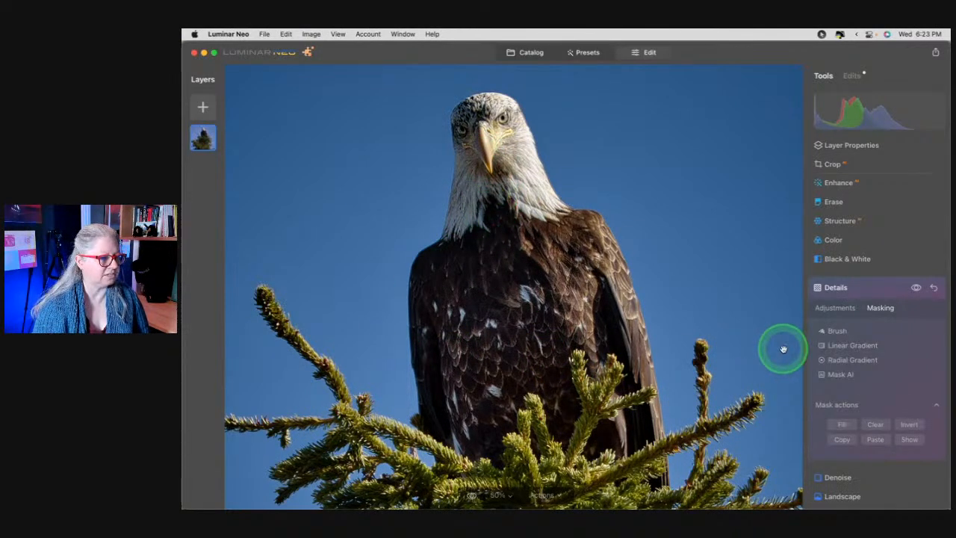
left_click(833, 330)
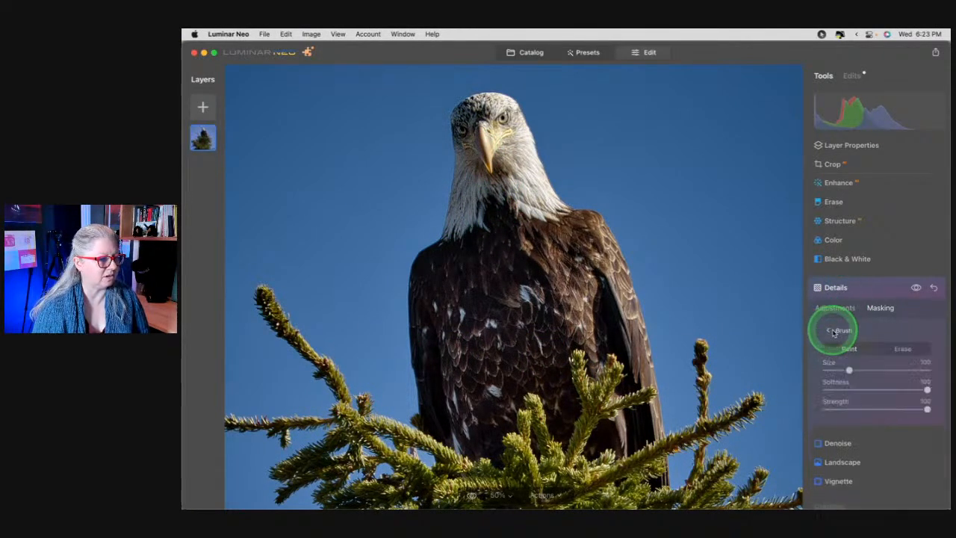
left_click(878, 409)
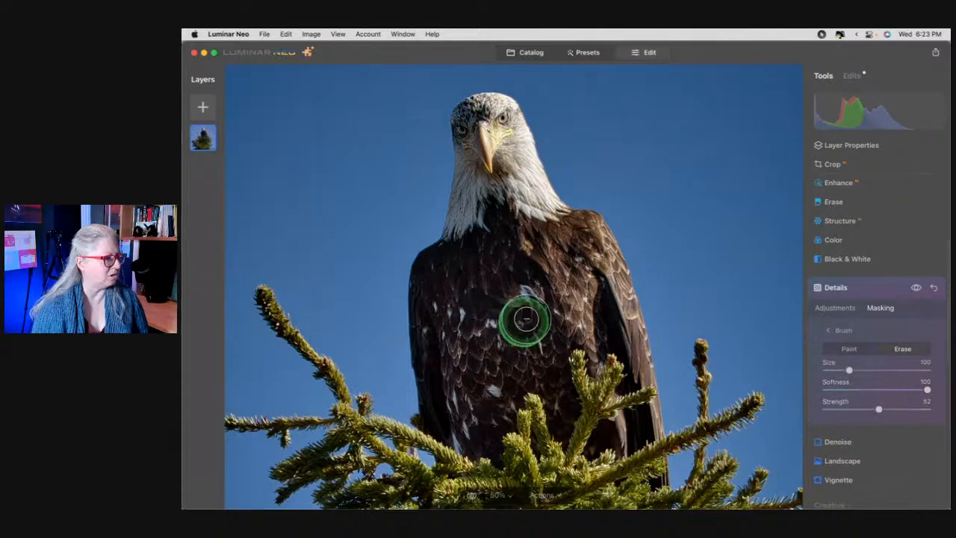
key("bracketright")
key("bracketright")
mouse_move(534, 368)
left_mouse_down()
mouse_move(540, 288)
mouse_move(562, 301)
mouse_move(619, 422)
mouse_move(642, 371)
left_mouse_up()
mouse_move(486, 442)
left_mouse_down()
mouse_move(488, 356)
mouse_move(406, 304)
mouse_move(400, 218)
mouse_move(455, 293)
mouse_move(515, 258)
mouse_move(574, 260)
mouse_move(558, 216)
mouse_move(424, 265)
mouse_move(383, 223)
mouse_move(408, 118)
mouse_move(384, 122)
left_mouse_up()
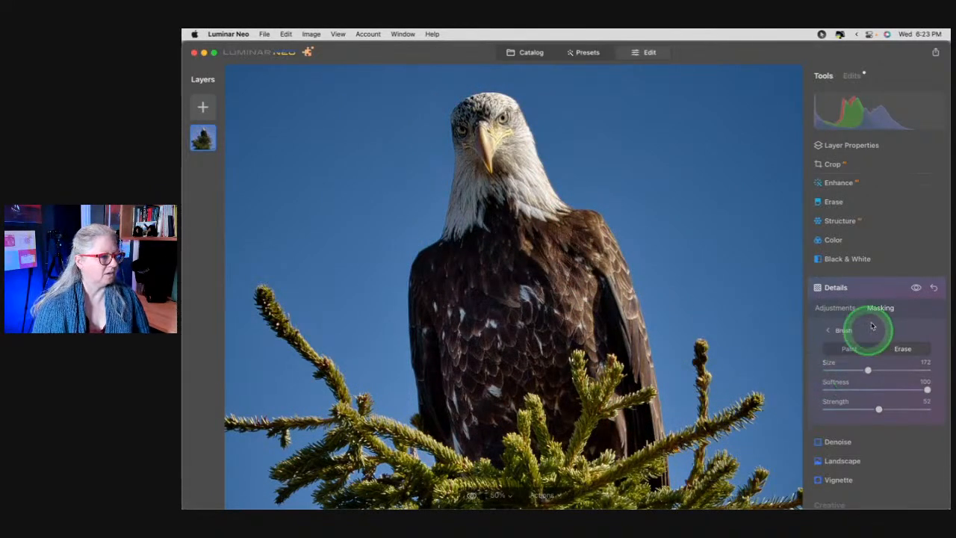
left_click(830, 309)
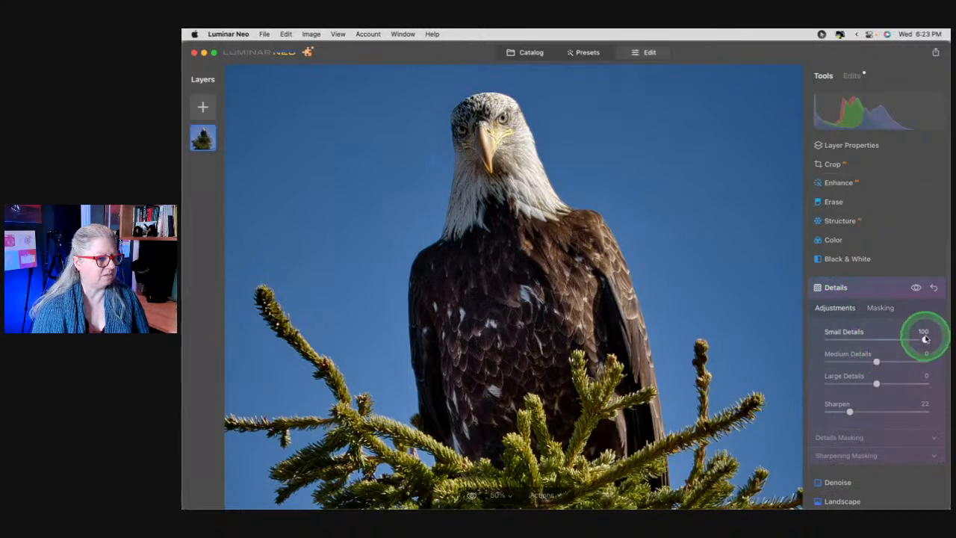
Set Small Details to 26 and compare the Details effect on the eagle's head at 100% zoom with it switched off
left_click_drag(923, 338, 880, 339)
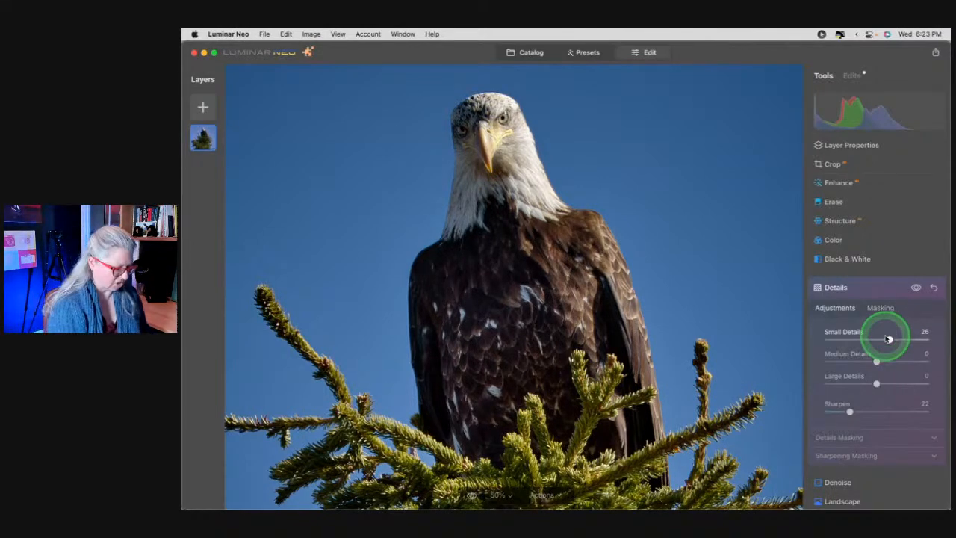
key("super+equal")
scroll(571, 274, "up", 5)
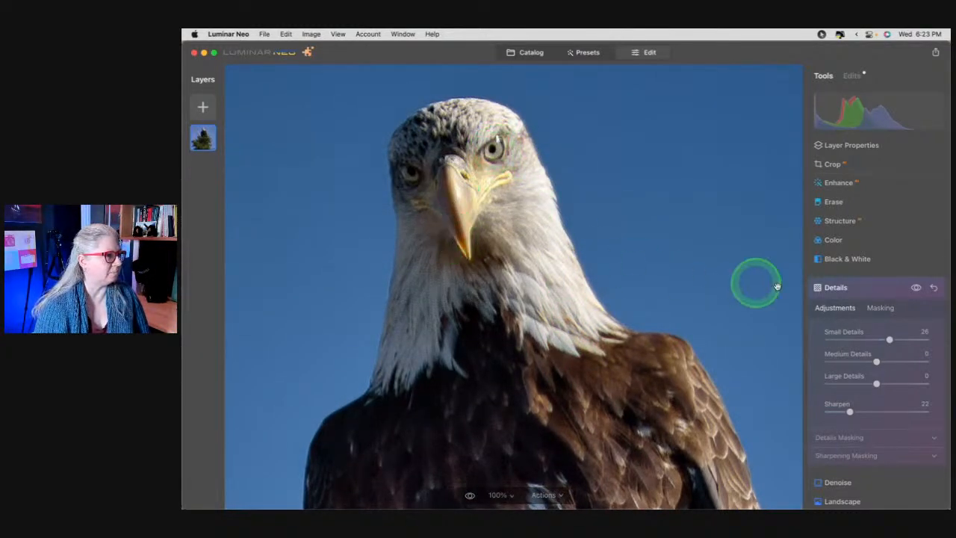
left_click(916, 288)
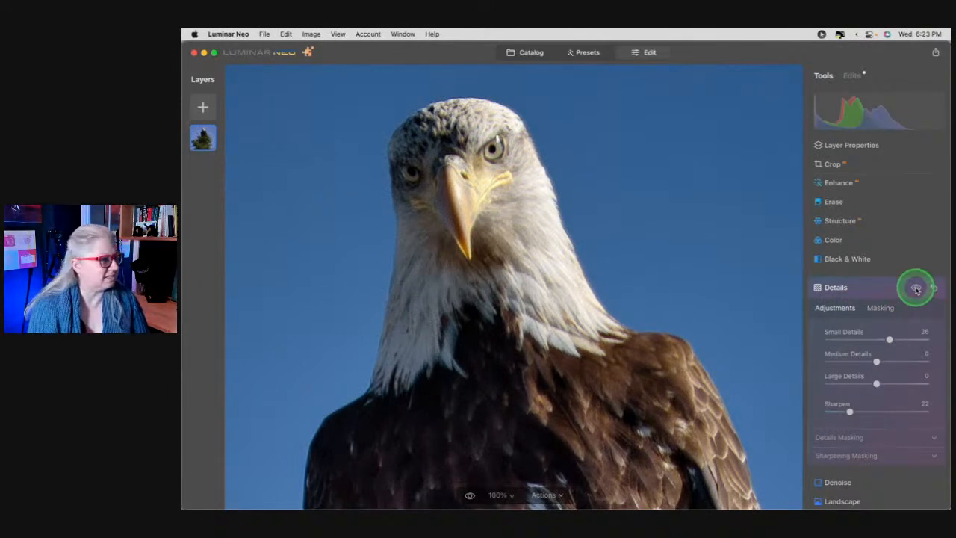
left_click(917, 289)
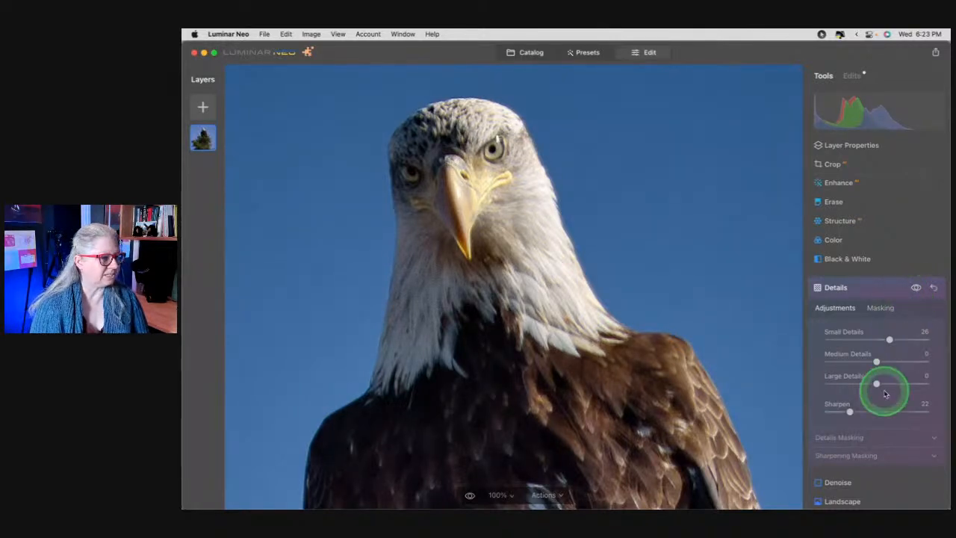
Set Medium Details to 10 and the sharpening mask's Masking value to 64
left_click_drag(876, 362, 880, 362)
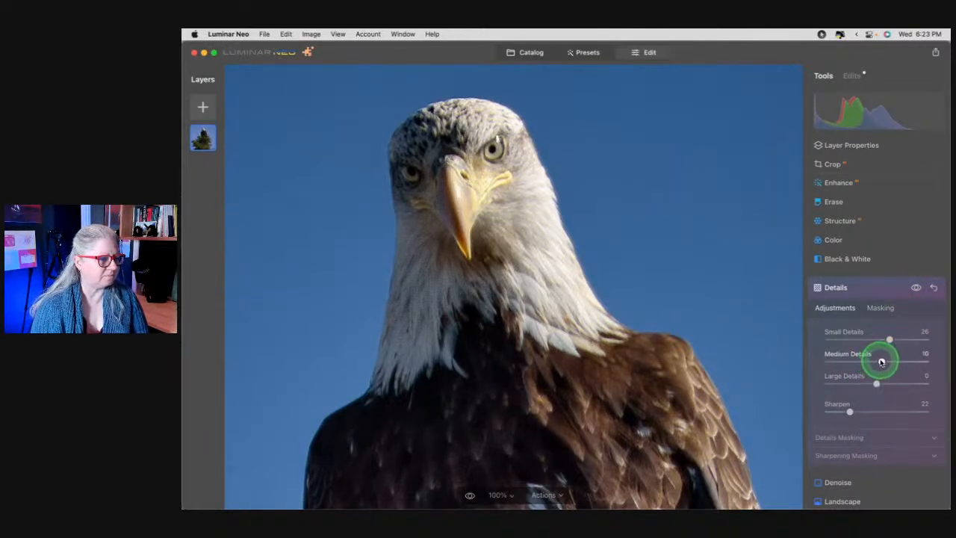
left_click(838, 455)
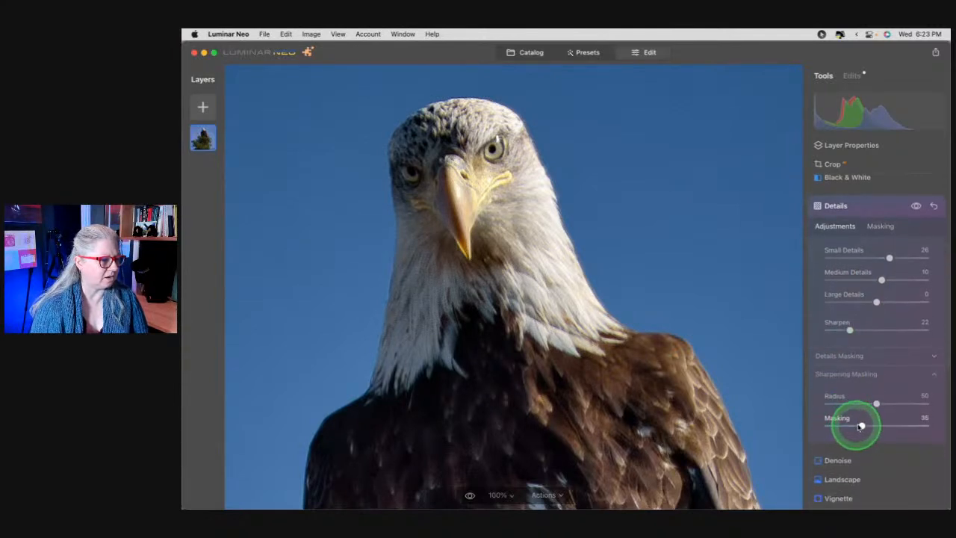
left_click_drag(891, 425, 889, 352)
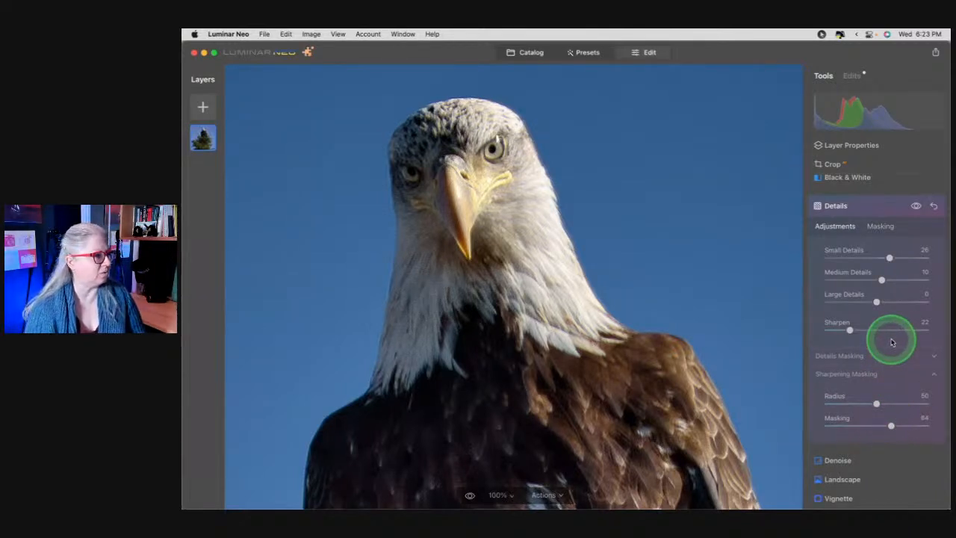
Compare the eagle's head with and without the Details effect, close the Details tool, and view the whole photo
left_click_drag(890, 257, 892, 259)
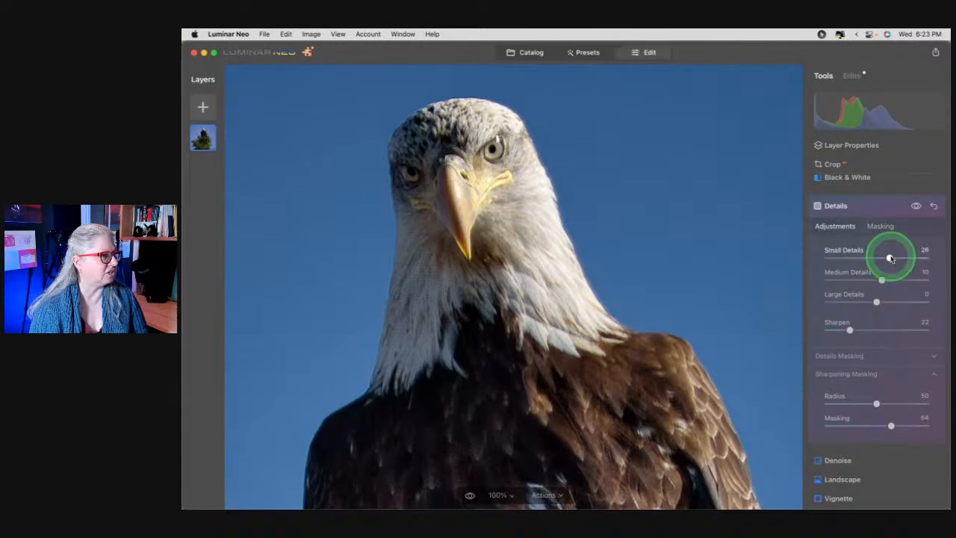
left_click(914, 209)
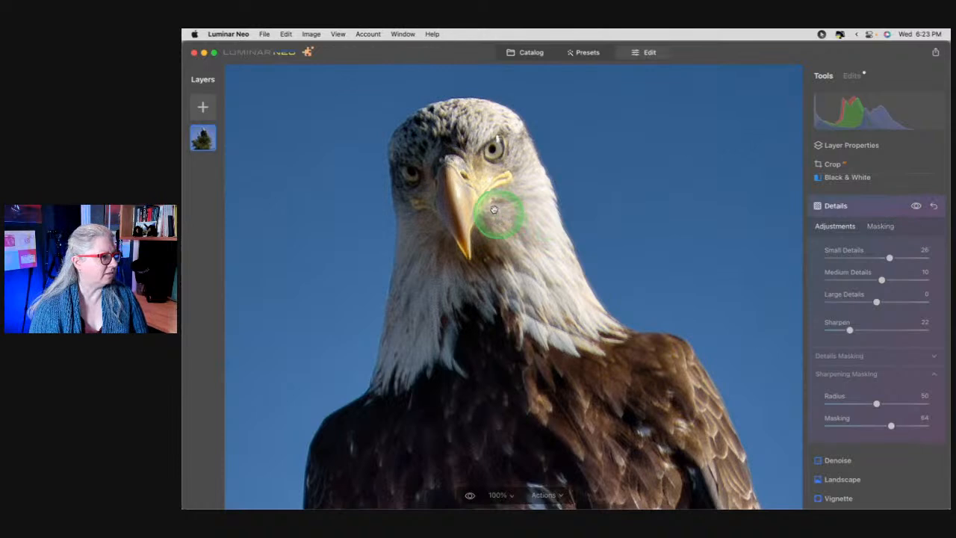
left_click(916, 208)
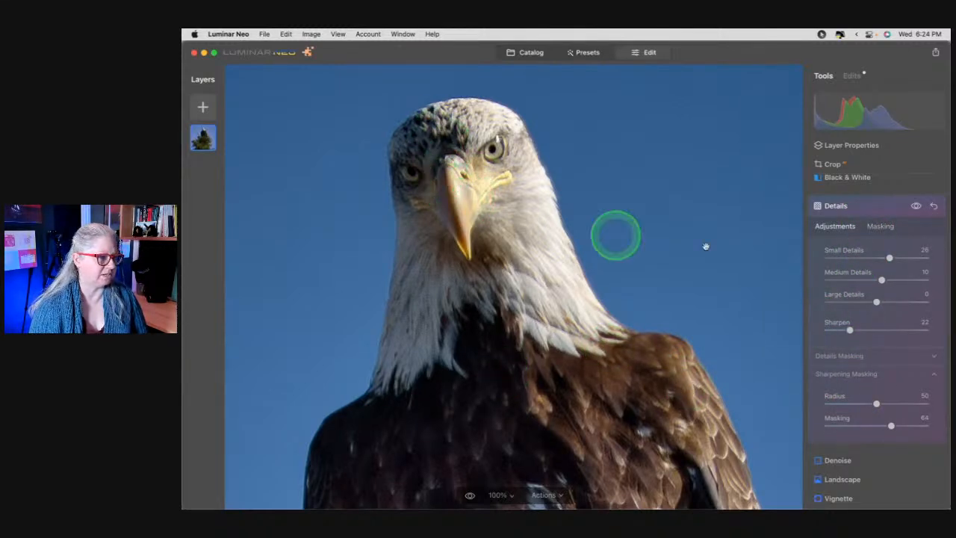
left_click(866, 209)
double_click(536, 272)
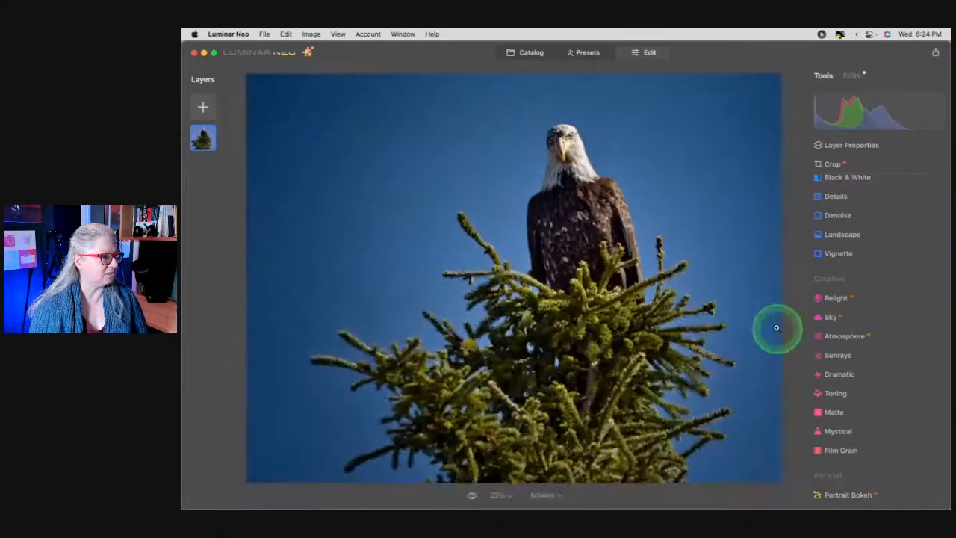
Open a new Structure adjustment and set Amount to -100 and Boost to 100
scroll(872, 280, "up", 1)
scroll(872, 280, "up", 4)
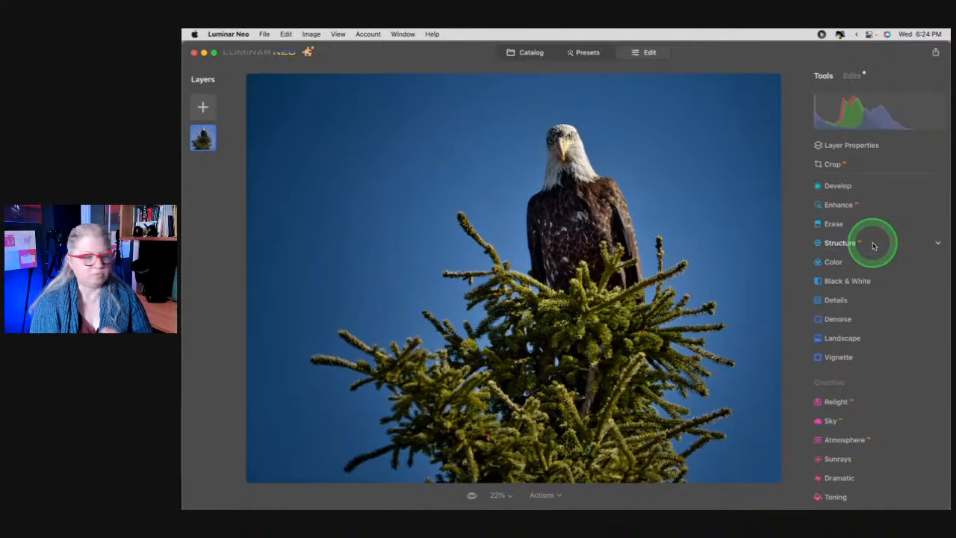
left_click(873, 245)
left_click_drag(839, 306, 929, 326)
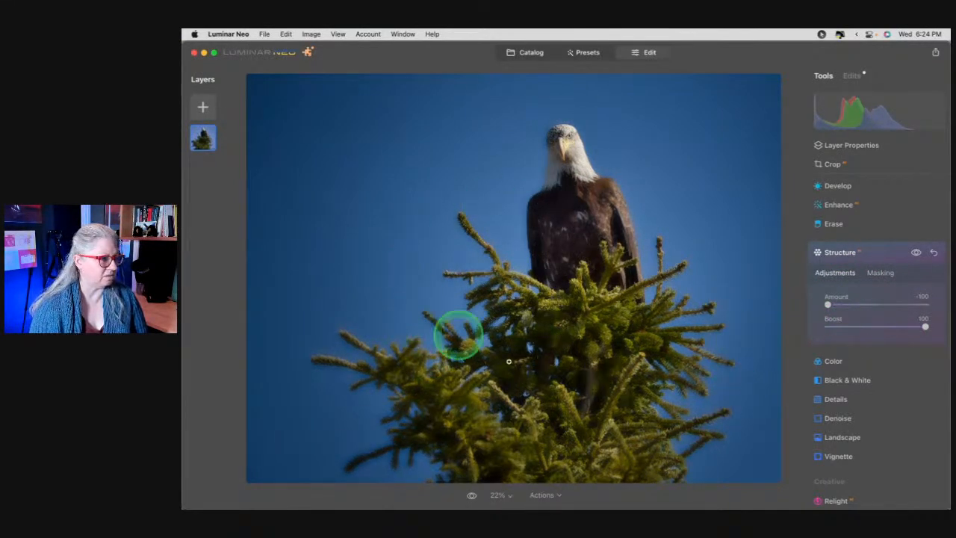
Restrict the Structure softening to the tree with a Mask AI selection of Flora
left_click(880, 273)
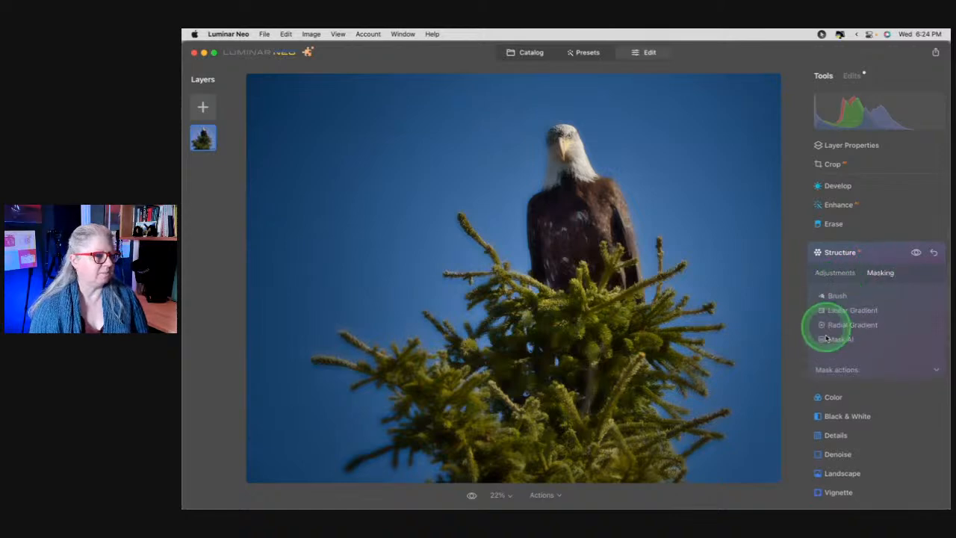
left_click(835, 336)
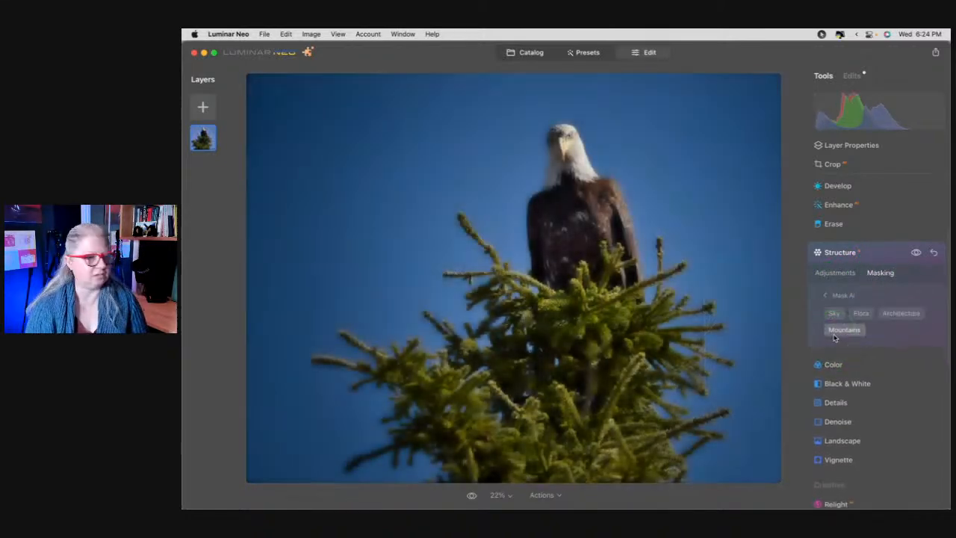
left_click(862, 313)
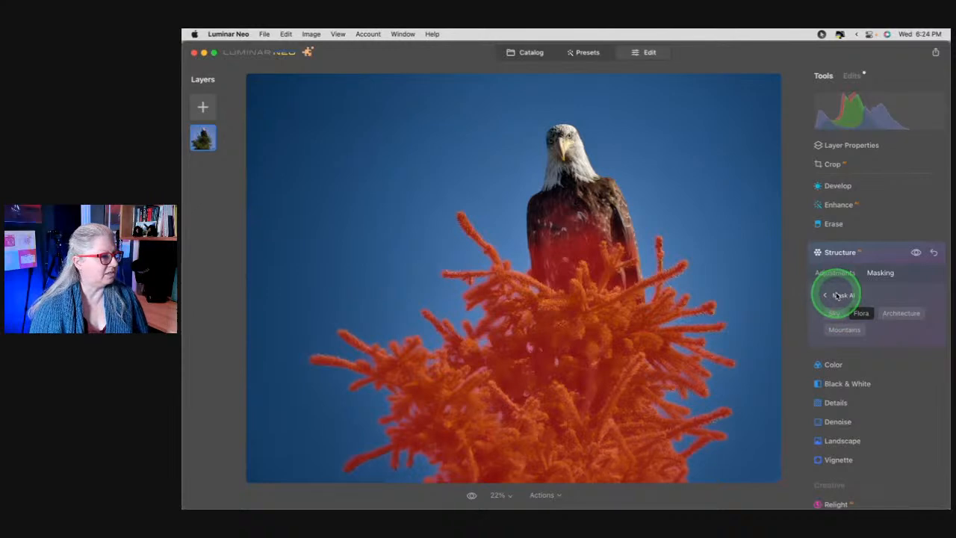
Erase the Structure softening from the eagle's body with a size 100, softness 100, strength 100 mask brush at 50% zoom
left_click(837, 296)
left_click(835, 296)
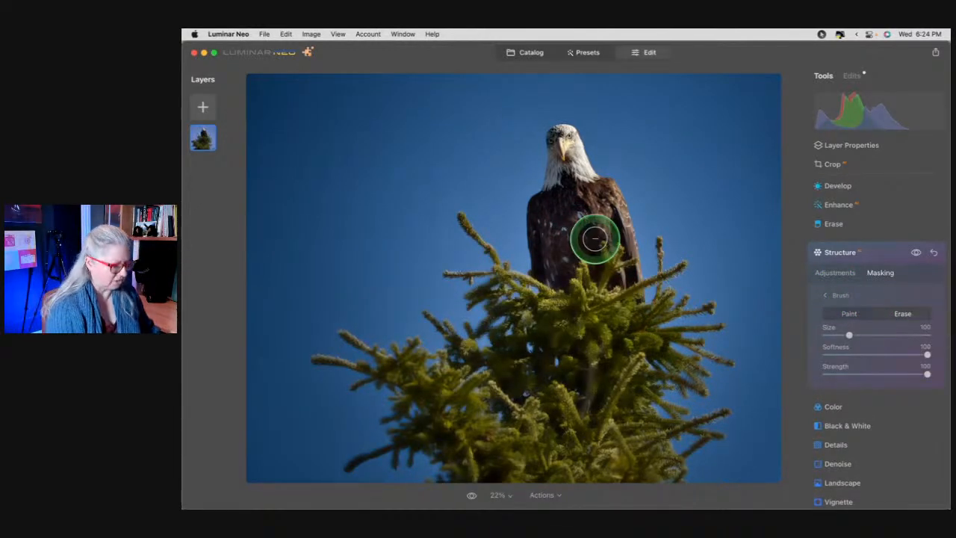
scroll(595, 239, "up", 3)
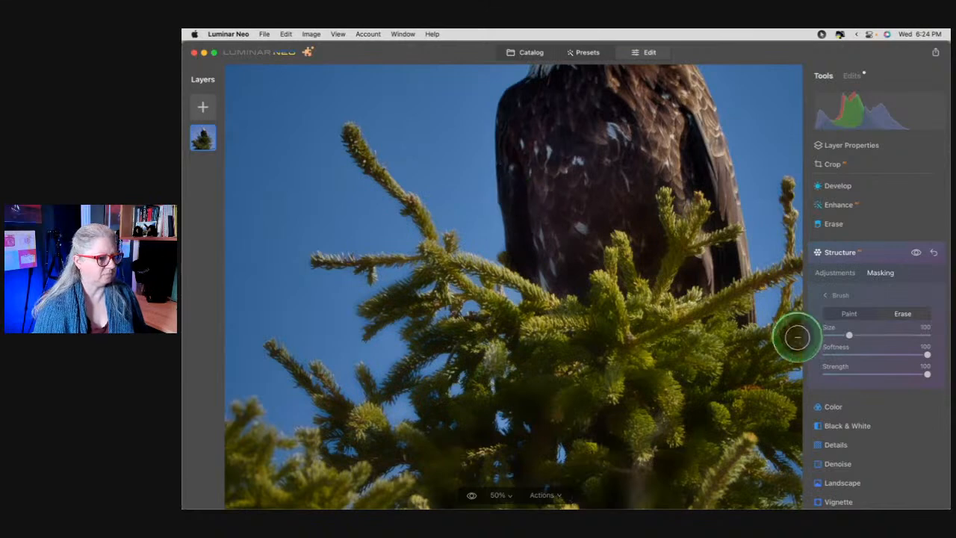
mouse_move(619, 159)
left_mouse_down()
mouse_move(646, 239)
mouse_move(632, 151)
mouse_move(661, 147)
mouse_move(685, 167)
mouse_move(630, 134)
mouse_move(545, 133)
mouse_move(536, 145)
mouse_move(538, 201)
mouse_move(563, 260)
mouse_move(580, 150)
mouse_move(661, 141)
mouse_move(727, 173)
mouse_move(723, 217)
left_mouse_up()
left_click_drag(712, 263, 704, 275)
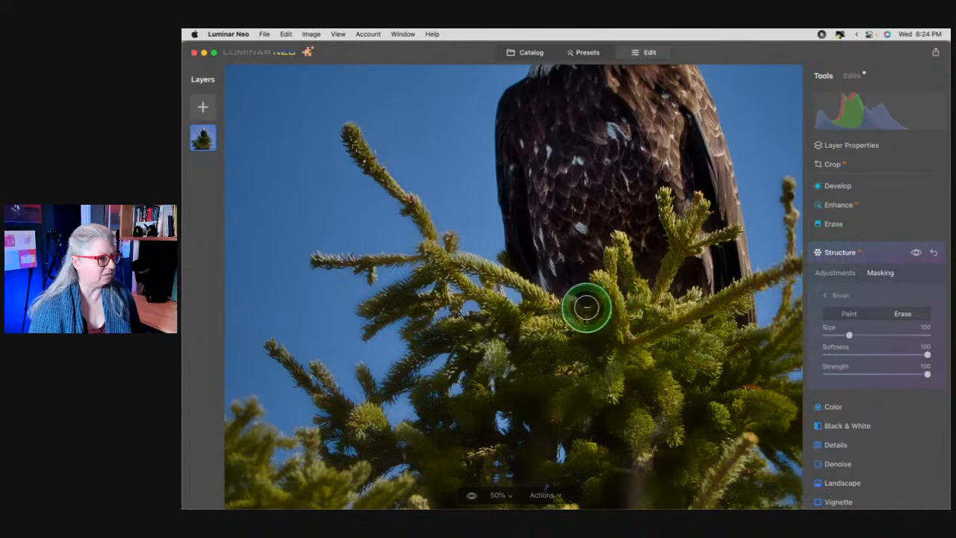
key("super+0")
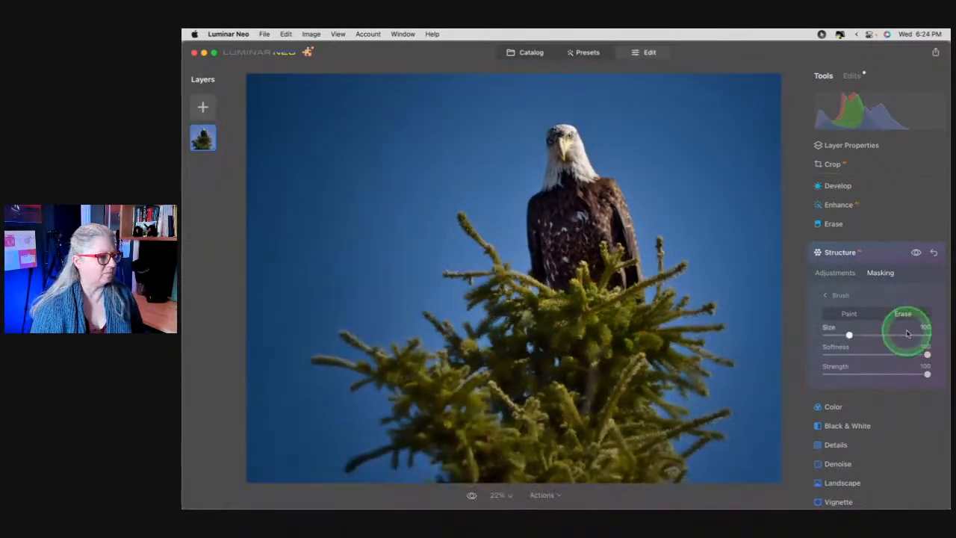
left_click(836, 297)
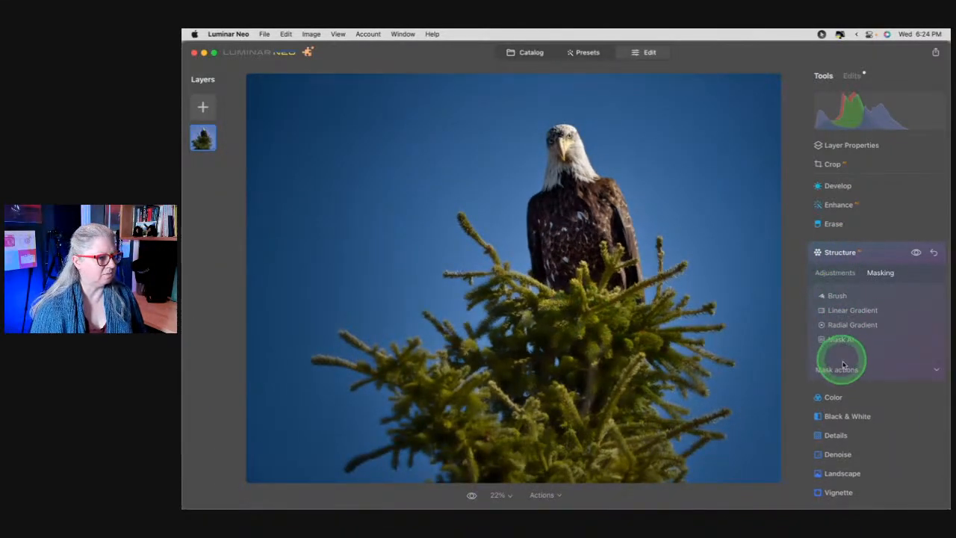
left_click(841, 366)
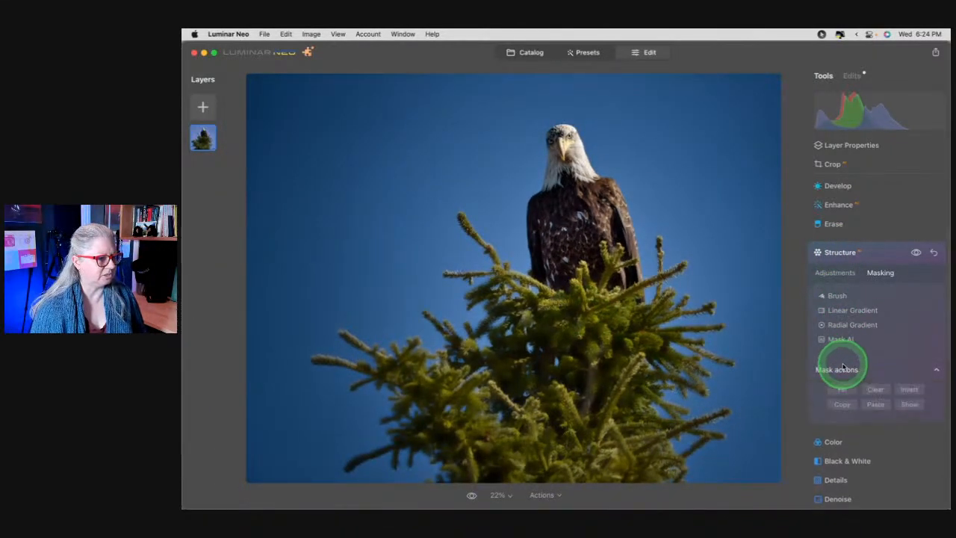
Reduce the tree's softening by setting the Structure Amount to -46 and Boost to 74
left_click(837, 274)
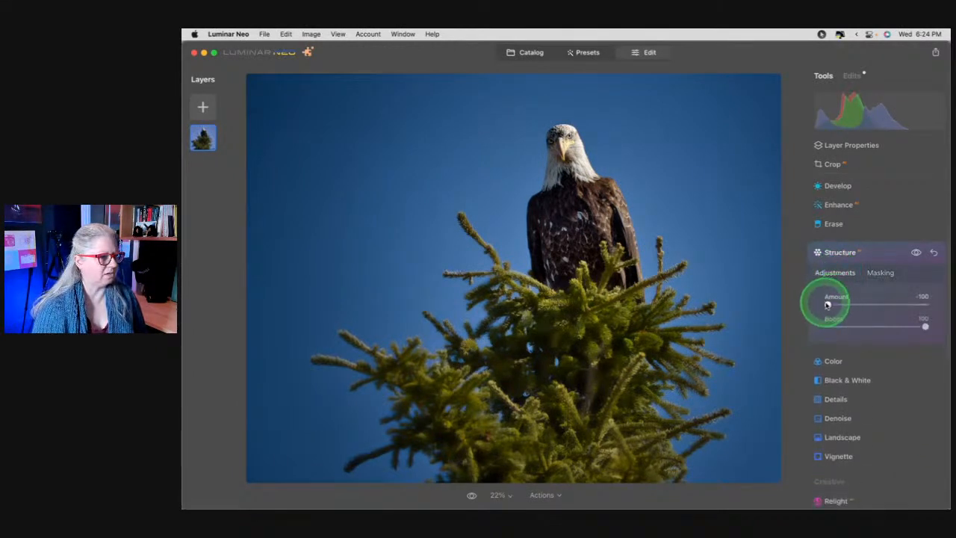
left_click(827, 304)
left_click_drag(828, 305, 855, 303)
left_click_drag(923, 326, 899, 327)
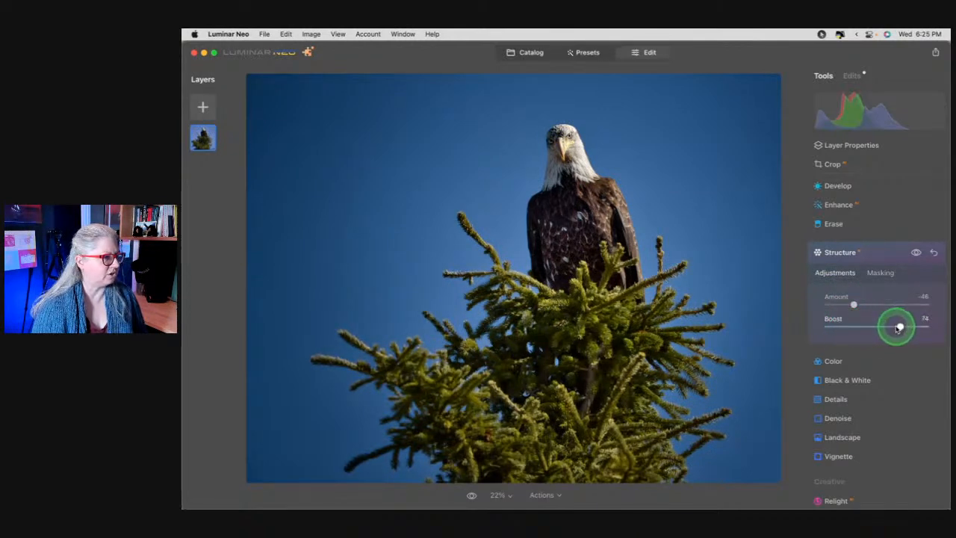
Examine the tree branches at 50% zoom with the Structure effect switched off and on
key("super+equal")
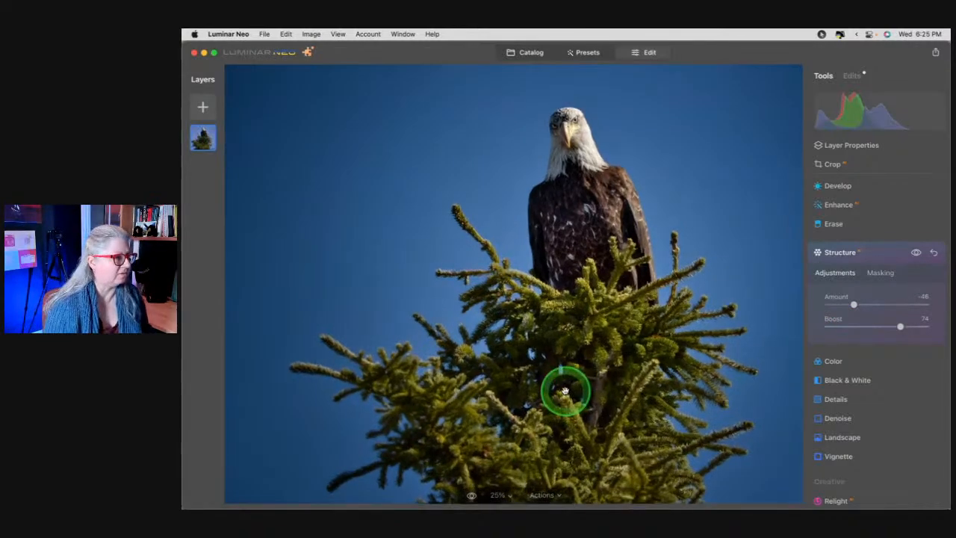
key("super+equal")
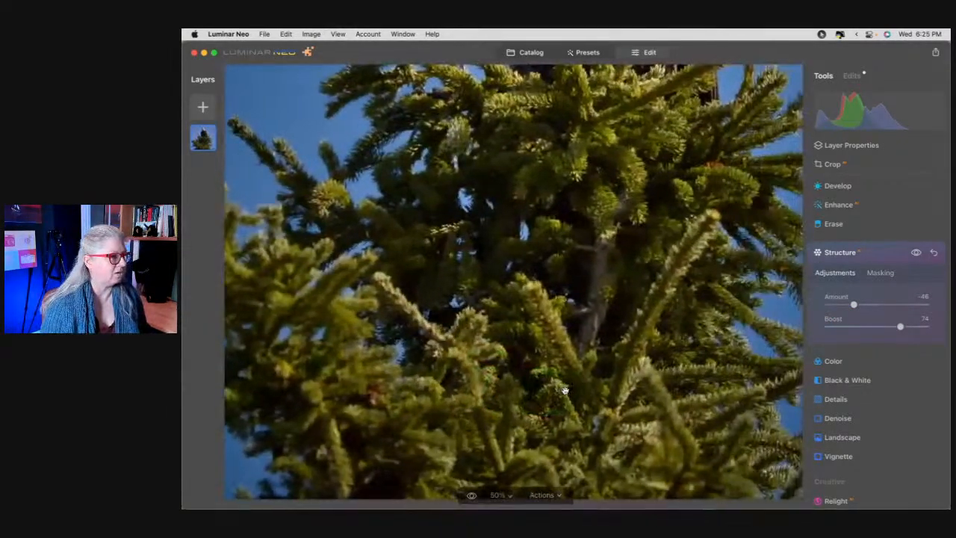
left_click(796, 329)
left_click(914, 252)
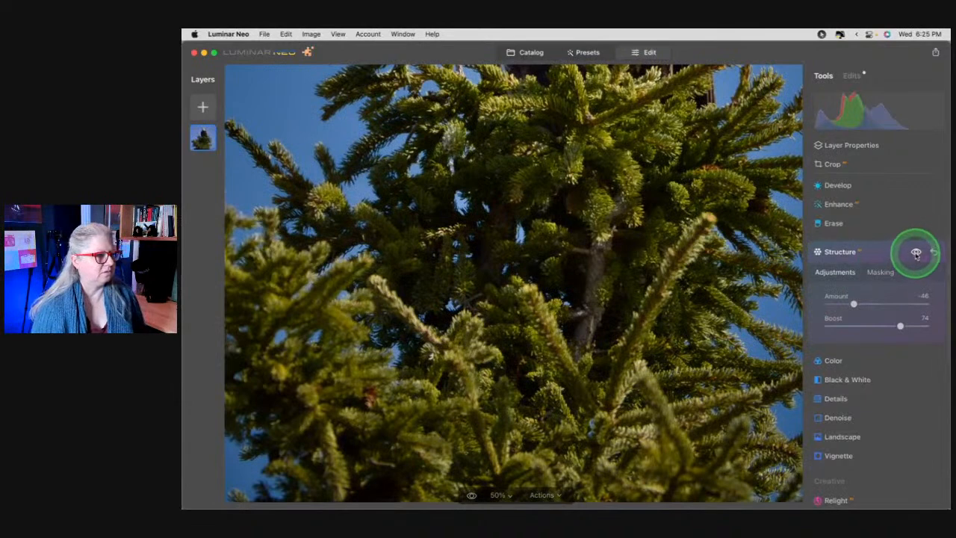
left_click(915, 258)
scroll(915, 259, "up", 1)
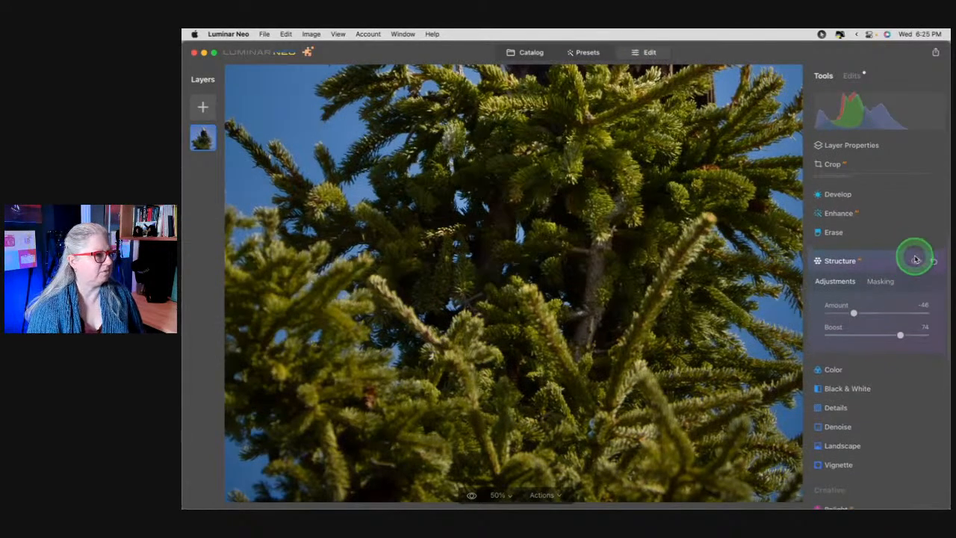
scroll(915, 262, "up", 1)
scroll(915, 264, "down", 1)
left_click(918, 259)
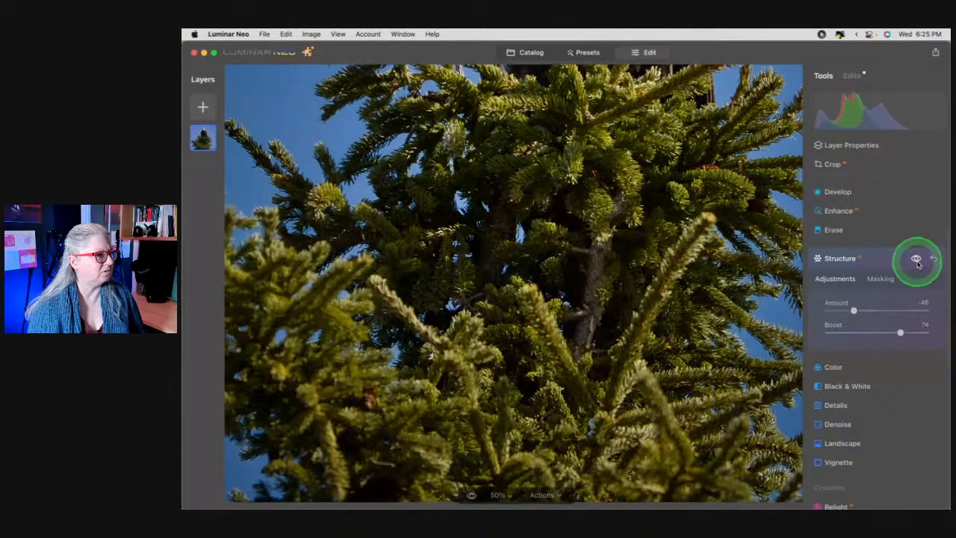
left_click(917, 260)
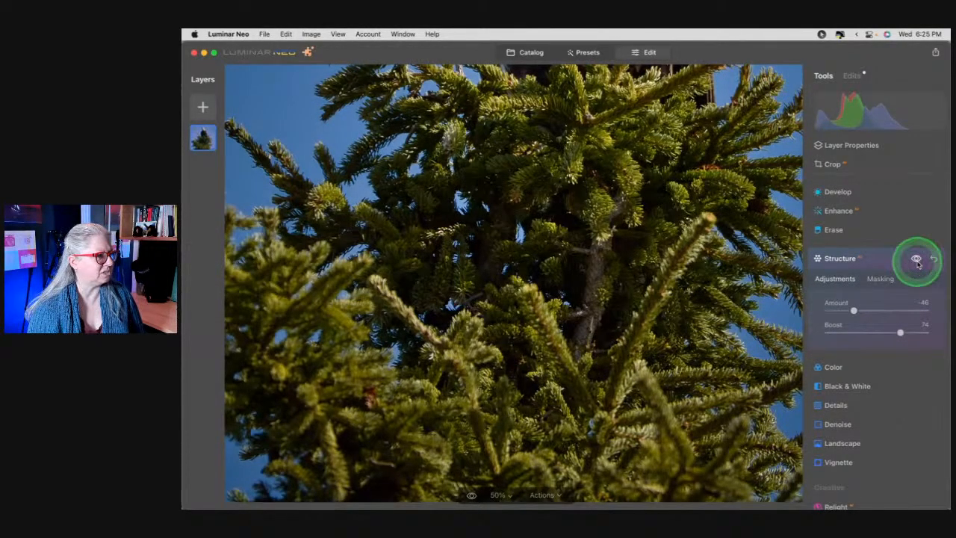
Set the Structure Amount to -62 and close the Structure tool
left_click(853, 310)
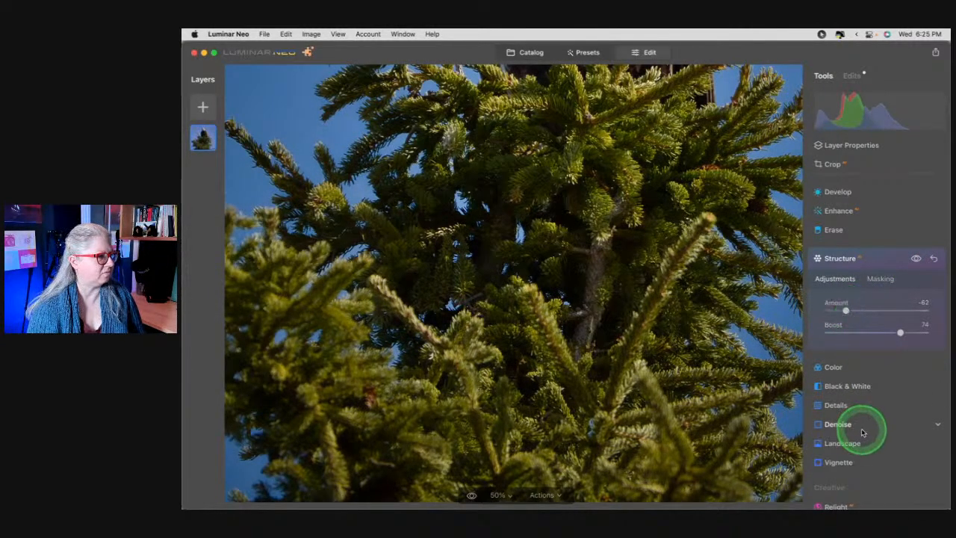
left_click(873, 256)
Open a new Details adjustment and set Small Details to -3, Medium Details to -46 and Large Details to -26
left_click(862, 306)
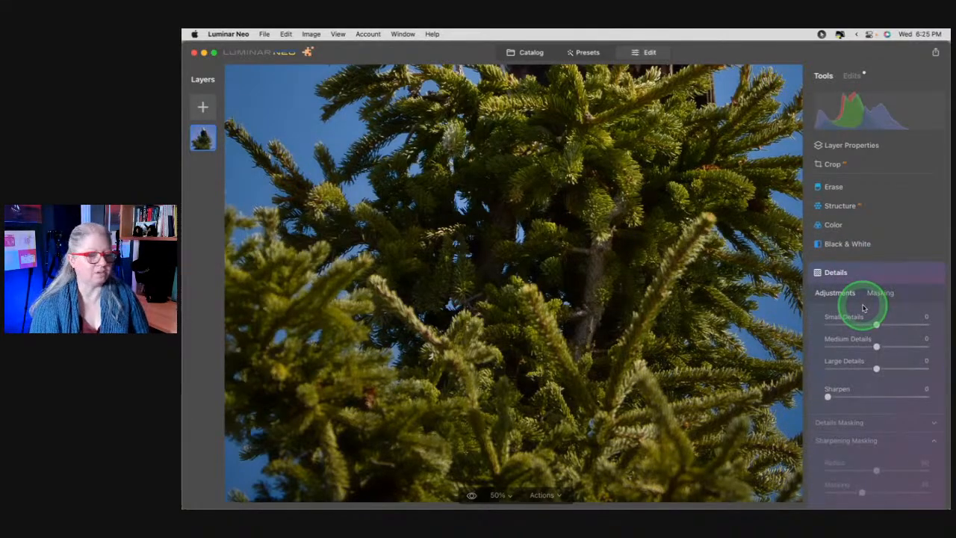
left_click_drag(868, 322, 926, 344)
left_click_drag(694, 338, 855, 345)
left_click_drag(876, 368, 871, 367)
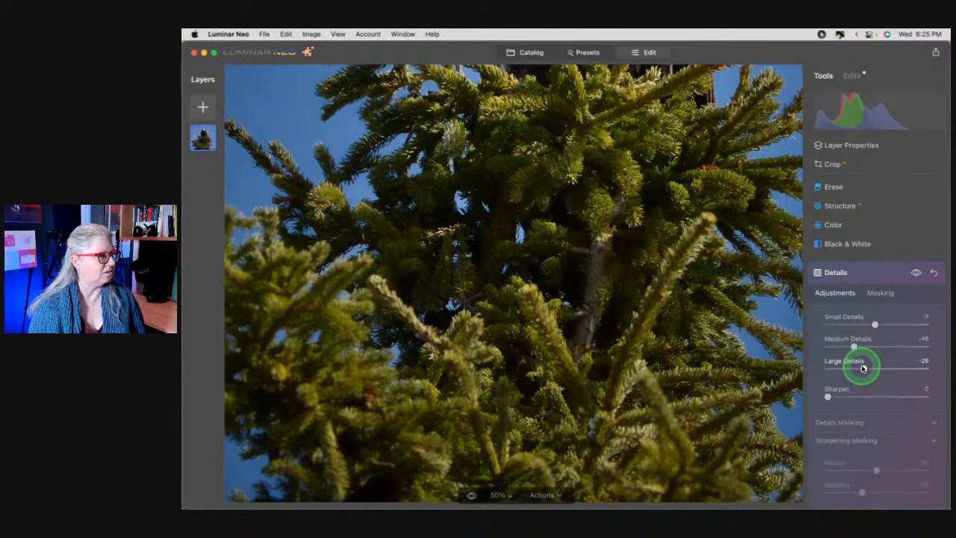
Show the mask actions of the Details adjustment and close the Details tool
left_click(869, 292)
left_click(851, 385)
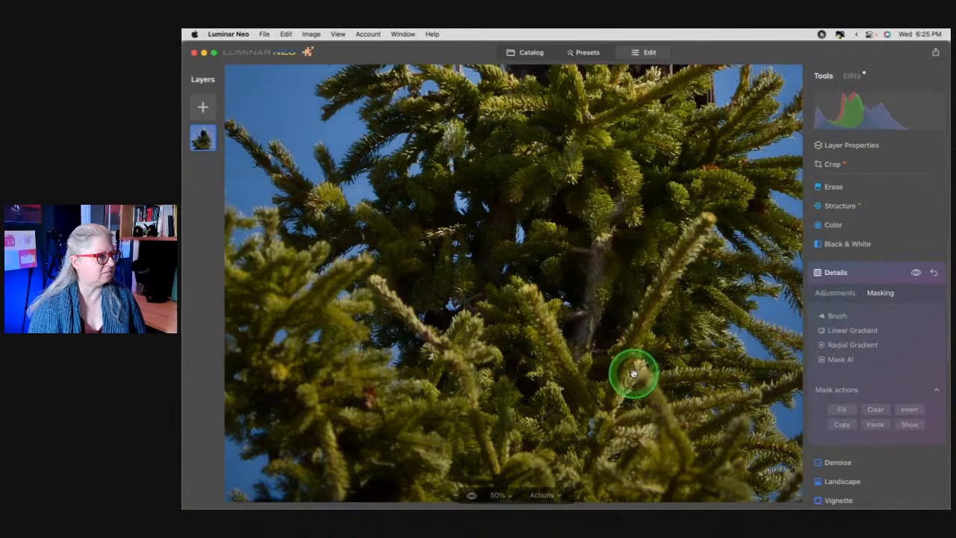
scroll(633, 373, "down", 5)
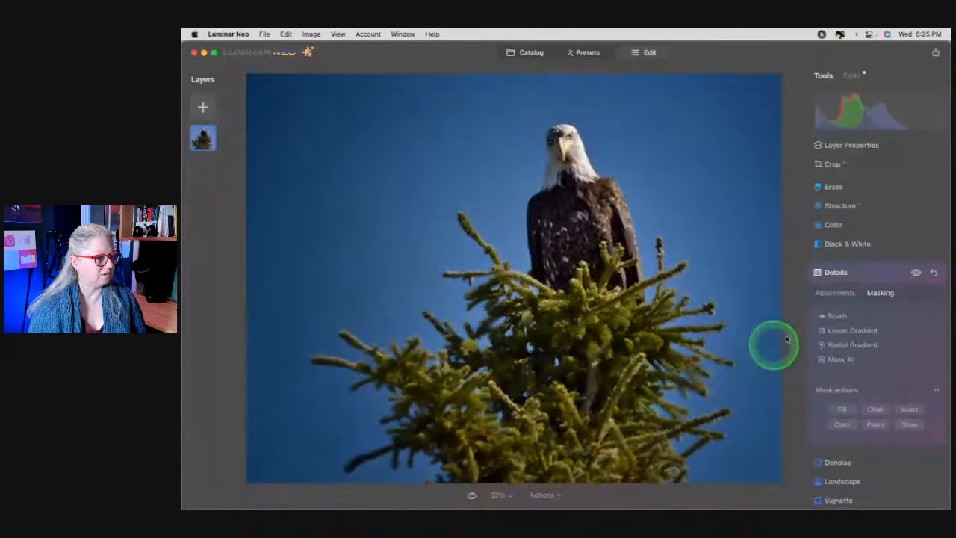
left_click(885, 272)
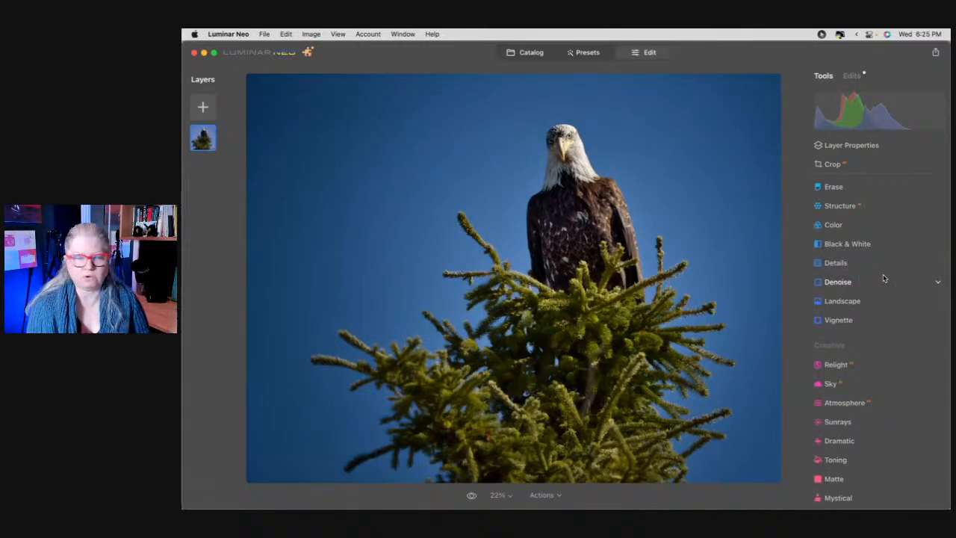
Compare the edited eagle photo with its original version
key("backslash")
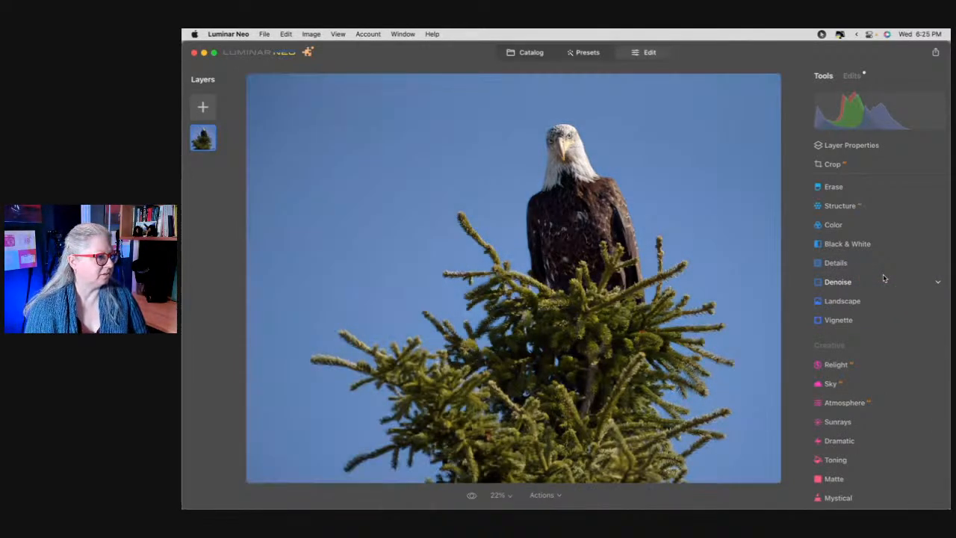
key("backslash")
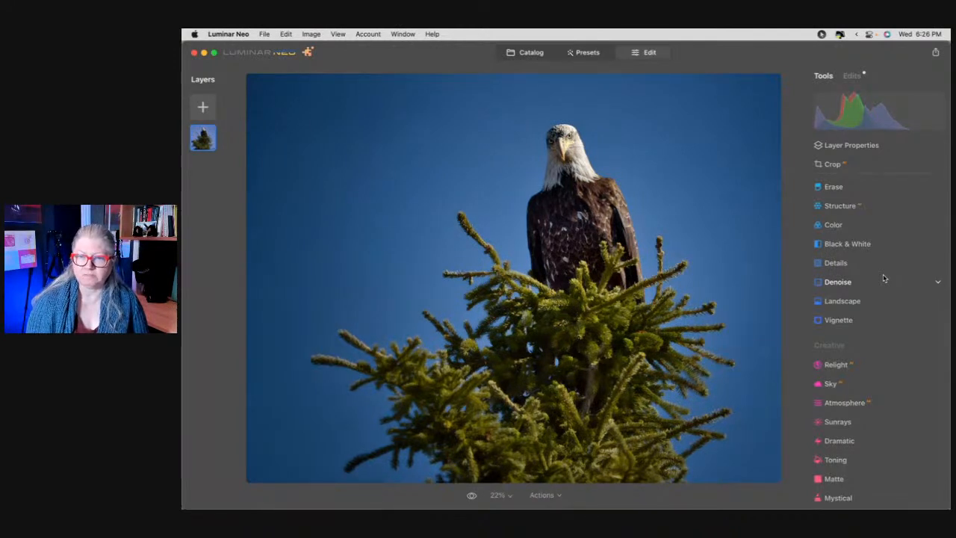
Open a new Develop adjustment, collapse its Curves section and expand Blacks & Whites
scroll(884, 277, "up", 5)
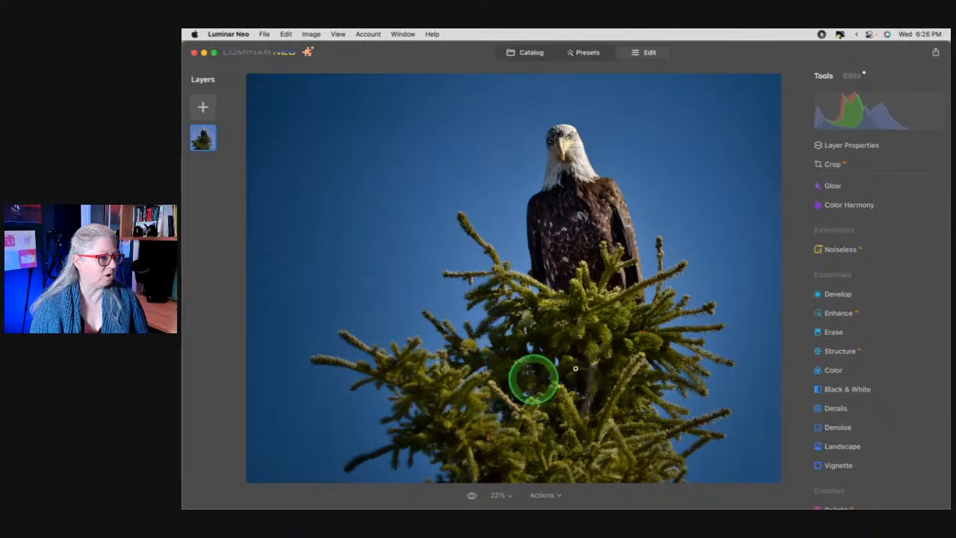
left_click(837, 293)
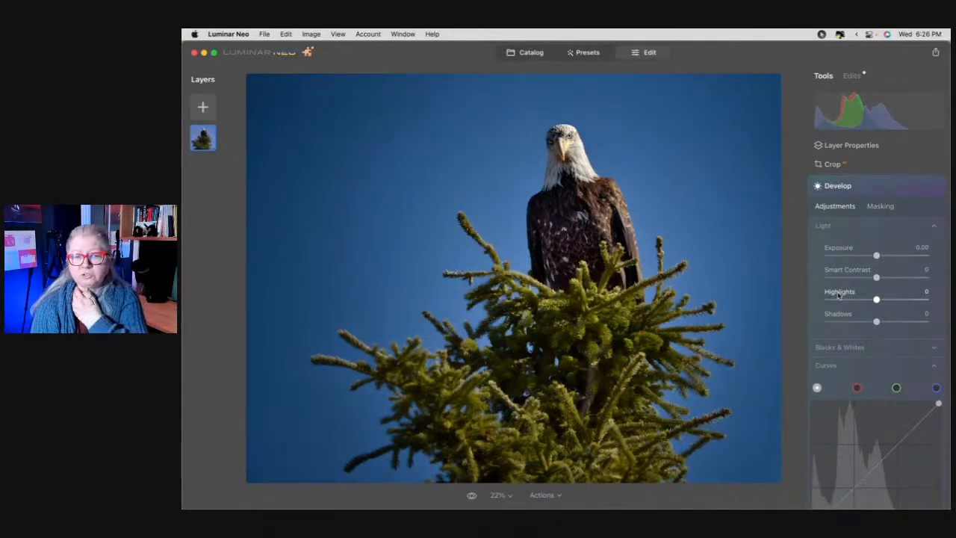
scroll(838, 296, "down", 15)
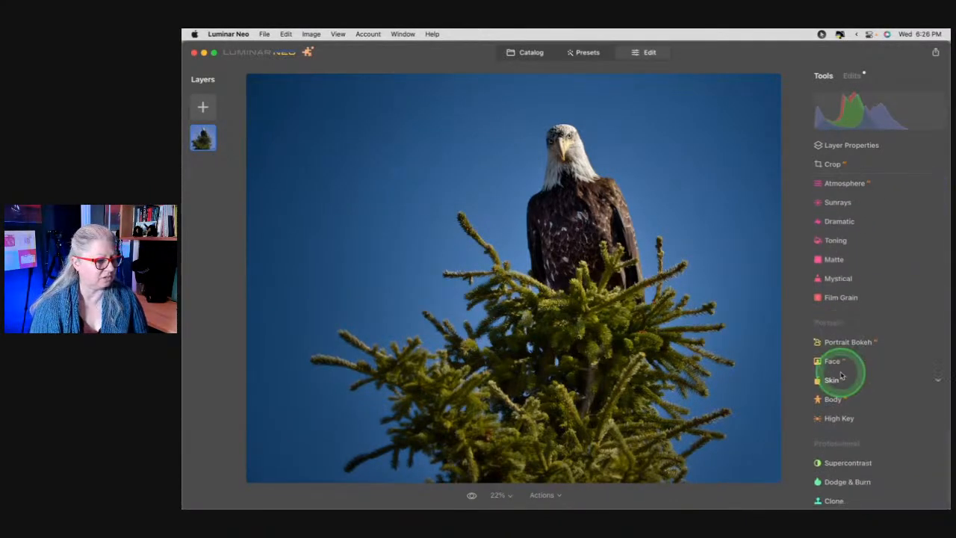
scroll(861, 389, "up", 12)
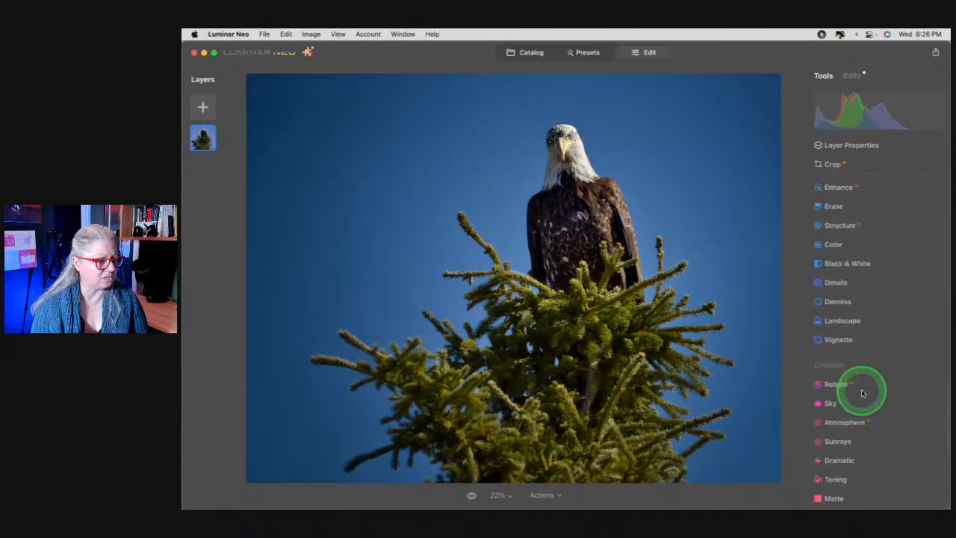
scroll(861, 392, "up", 3)
left_click(826, 293)
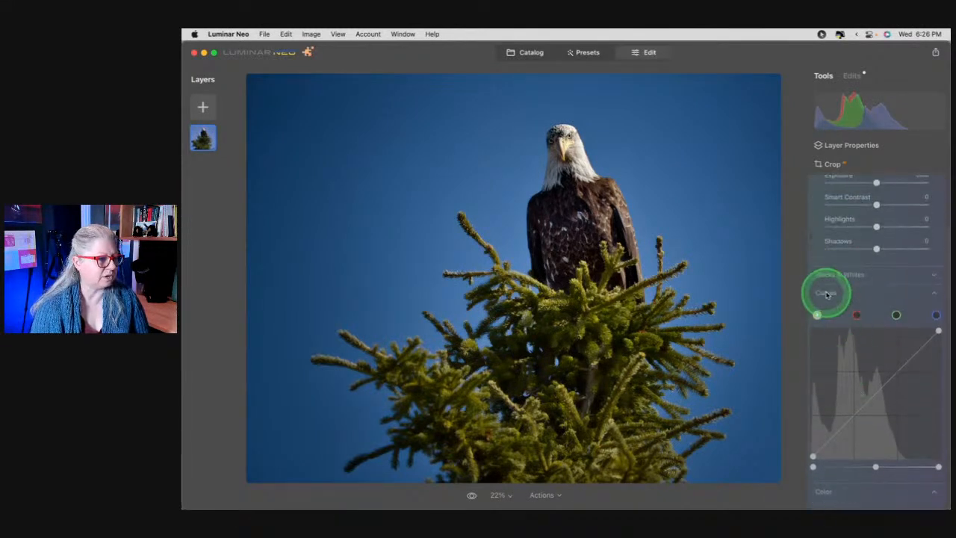
left_click(829, 275)
scroll(839, 325, "up", 3)
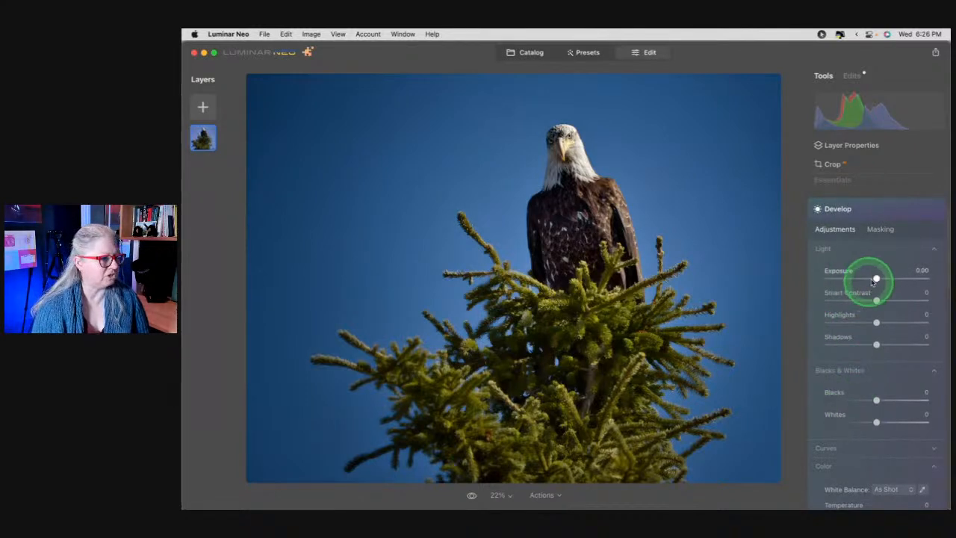
Lower the Develop Exposure to about -0.67 and the Highlights to -100
scroll(875, 282, "down", 1)
left_click_drag(874, 277, 841, 299)
scroll(871, 280, "down", 1)
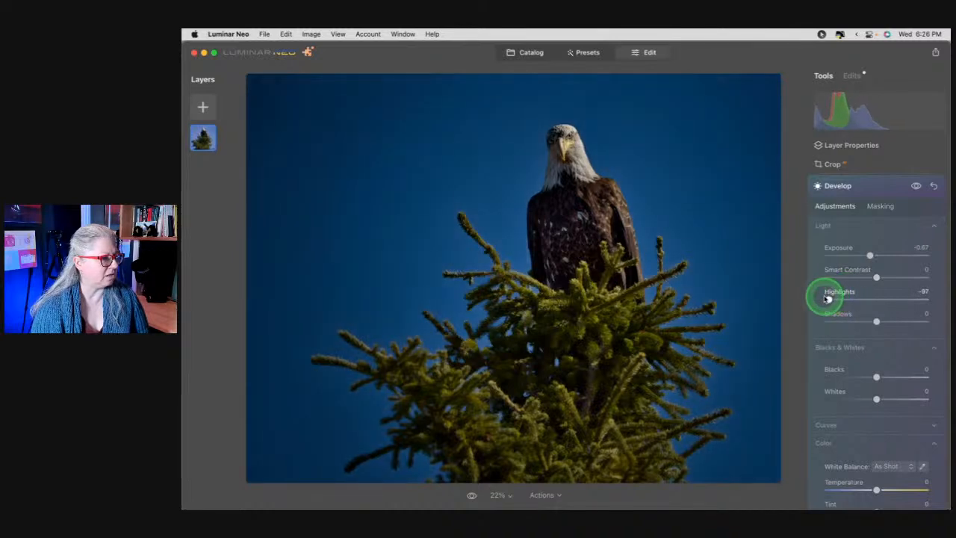
Paint a Develop brush mask over the tree and its outer branches with the brush Strength at 49
left_click(880, 209)
left_click(840, 222)
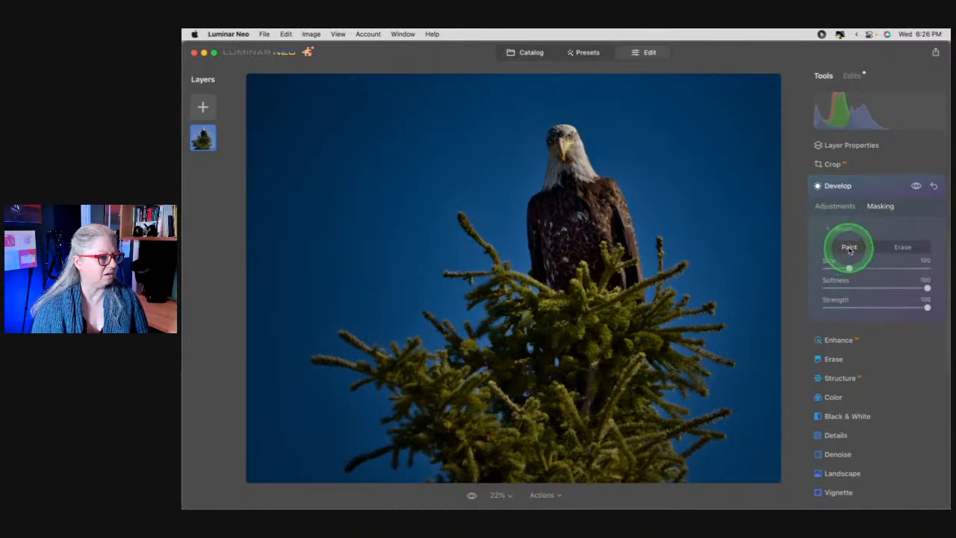
mouse_move(871, 308)
left_mouse_down()
mouse_move(918, 306)
mouse_move(875, 306)
left_mouse_up()
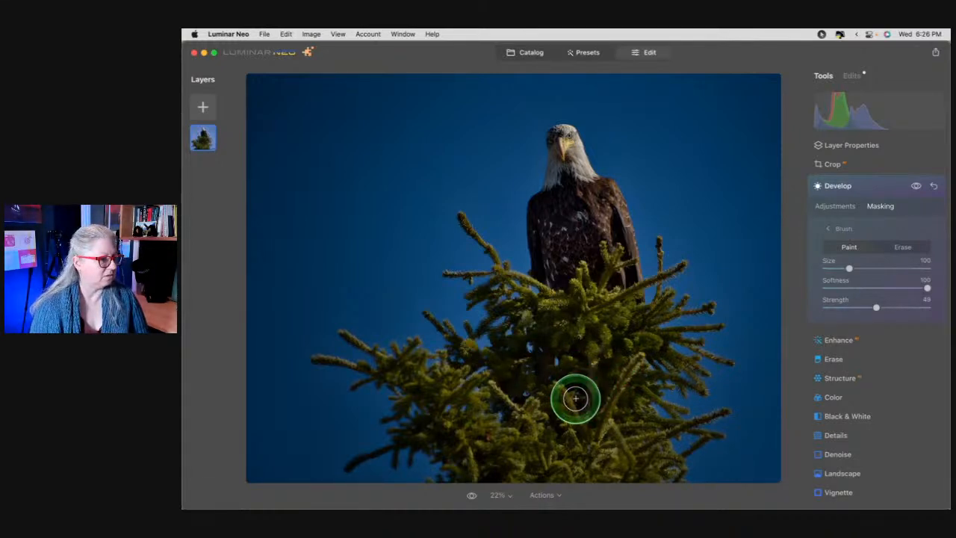
mouse_move(575, 398)
left_mouse_down()
mouse_move(569, 422)
mouse_move(613, 386)
mouse_move(584, 450)
mouse_move(608, 466)
mouse_move(654, 463)
mouse_move(614, 433)
mouse_move(692, 432)
mouse_move(616, 374)
mouse_move(494, 493)
mouse_move(453, 391)
mouse_move(412, 359)
mouse_move(486, 414)
mouse_move(383, 383)
mouse_move(549, 427)
mouse_move(507, 332)
mouse_move(558, 354)
mouse_move(543, 331)
mouse_move(607, 320)
mouse_move(578, 299)
mouse_move(580, 288)
mouse_move(606, 320)
mouse_move(644, 314)
mouse_move(589, 313)
mouse_move(612, 290)
mouse_move(613, 275)
mouse_move(580, 300)
mouse_move(514, 290)
mouse_move(568, 361)
left_mouse_up()
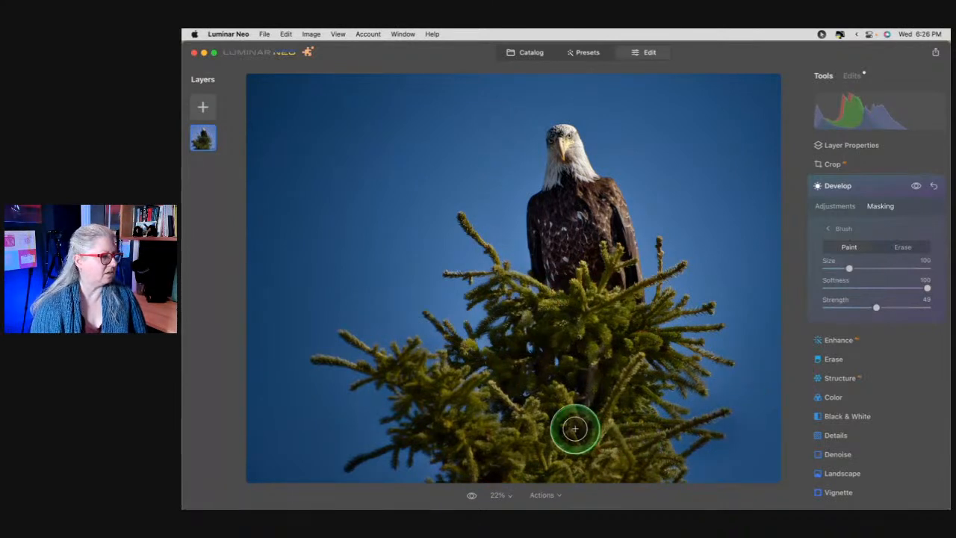
left_click(915, 186)
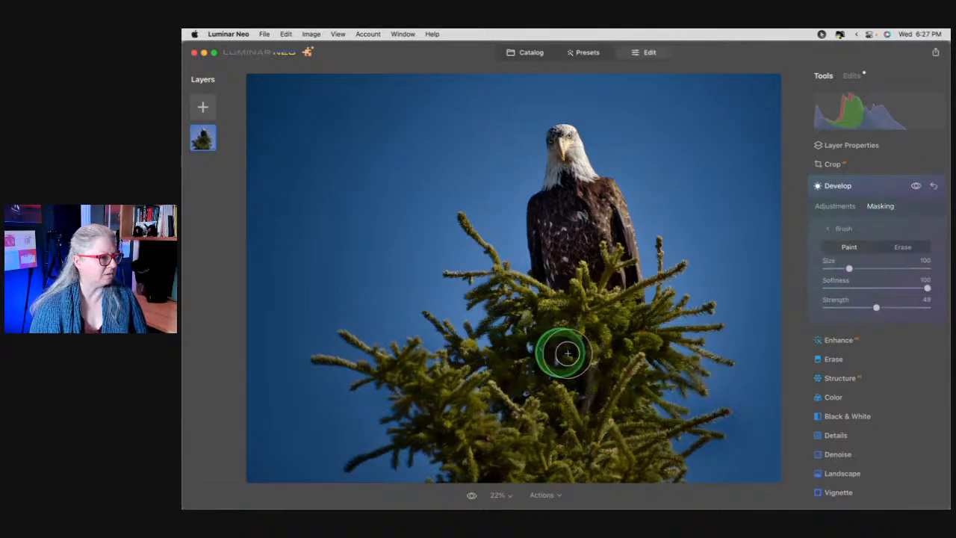
mouse_move(675, 368)
left_mouse_down()
mouse_move(714, 371)
mouse_move(663, 315)
mouse_move(679, 279)
mouse_move(686, 354)
mouse_move(571, 352)
mouse_move(513, 316)
mouse_move(513, 294)
mouse_move(558, 303)
mouse_move(497, 287)
mouse_move(458, 222)
mouse_move(484, 278)
mouse_move(460, 275)
mouse_move(503, 302)
mouse_move(476, 375)
mouse_move(382, 369)
mouse_move(331, 350)
mouse_move(484, 371)
mouse_move(475, 342)
mouse_move(564, 433)
mouse_move(523, 460)
mouse_move(682, 476)
mouse_move(590, 450)
mouse_move(657, 424)
mouse_move(615, 412)
mouse_move(413, 435)
mouse_move(519, 450)
mouse_move(546, 434)
mouse_move(576, 406)
left_mouse_up()
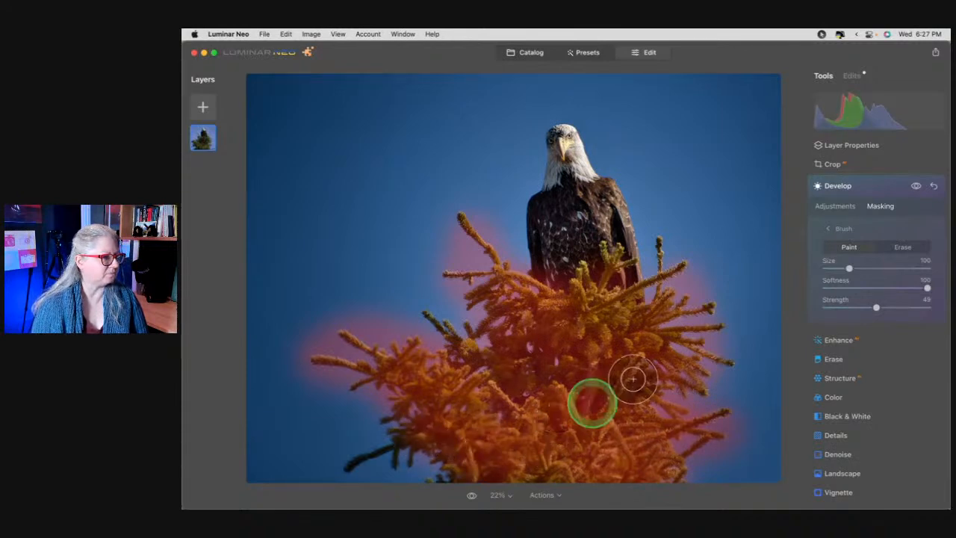
Try adding the AI Sky selection to the Develop mask
left_click(835, 229)
left_click(835, 276)
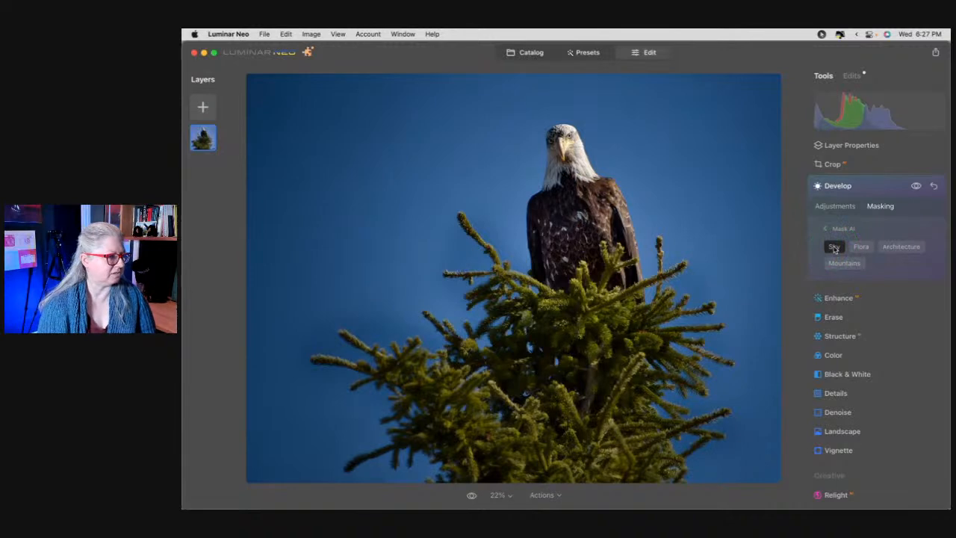
left_click(834, 247)
left_click(834, 247)
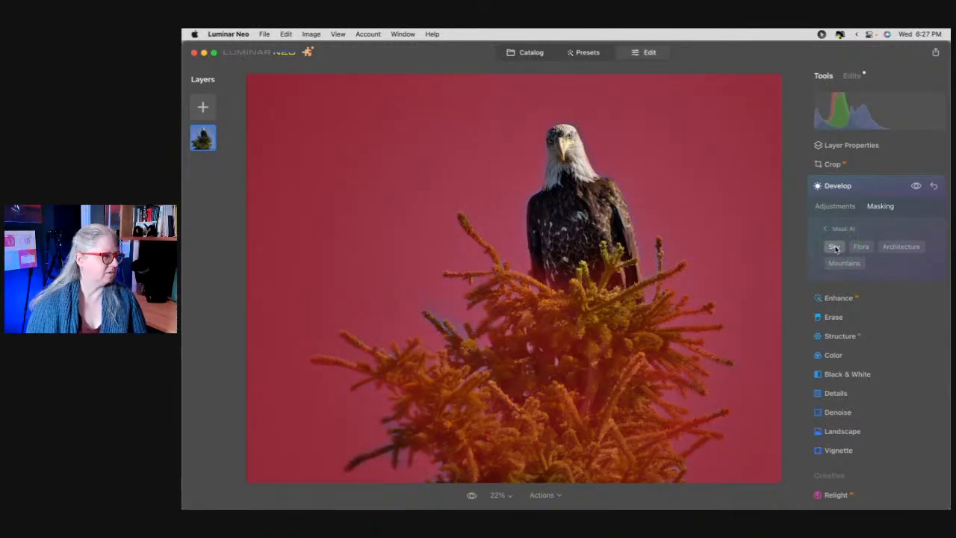
left_click(835, 248)
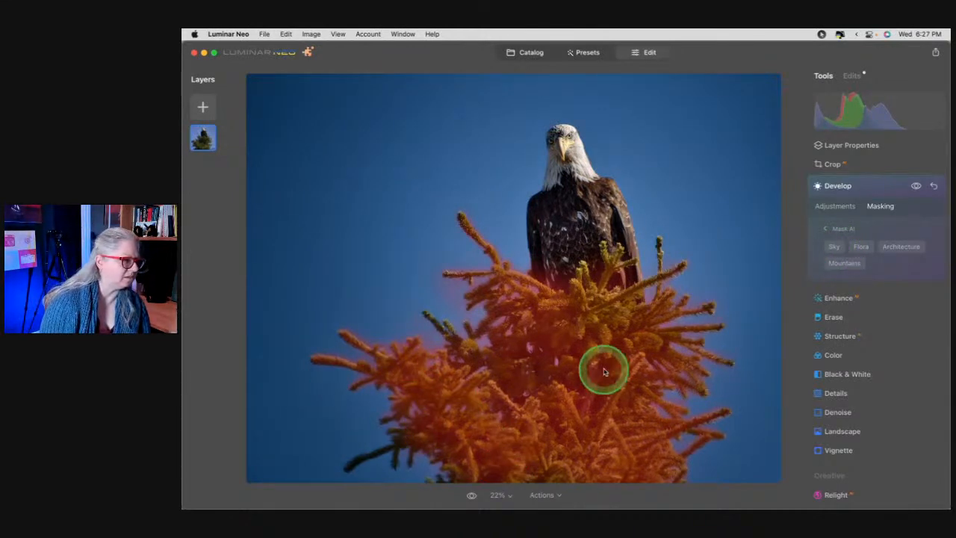
Apply the AI Flora selection to the Develop mask and return to the masking options
left_click(859, 247)
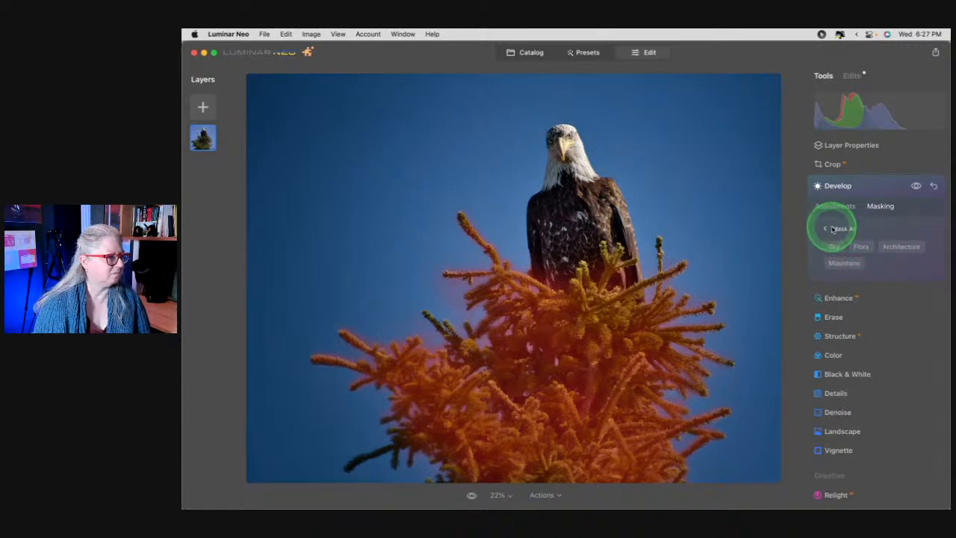
left_click(834, 230)
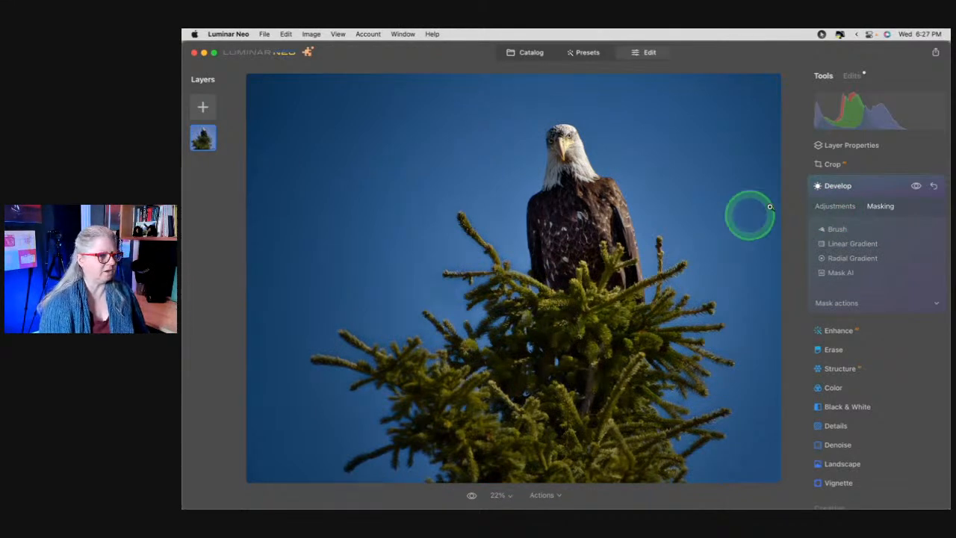
Set the masked Develop adjustment's Exposure to -0.58, Smart Contrast to -21 and Shadows to 44
left_click(834, 206)
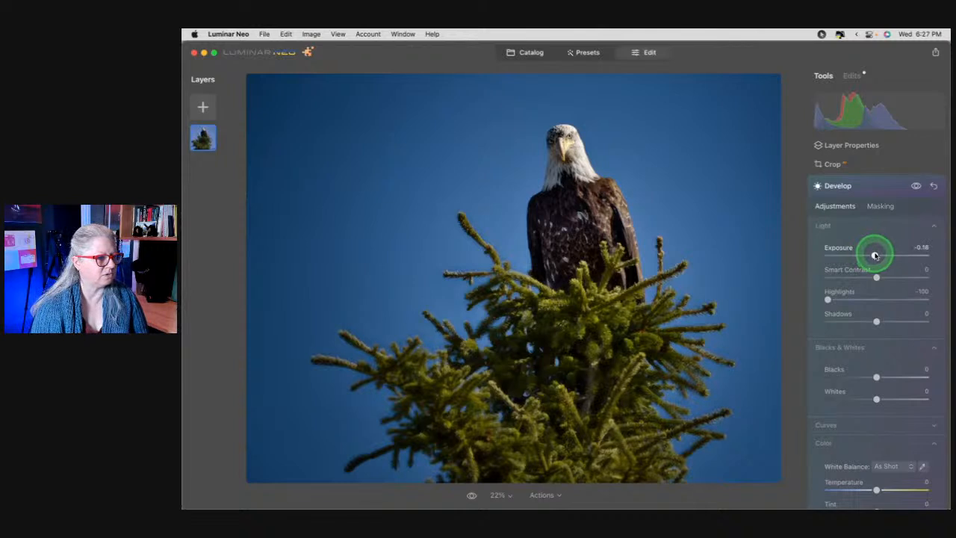
mouse_move(876, 277)
left_mouse_down()
mouse_move(846, 275)
mouse_move(872, 278)
mouse_move(862, 275)
left_mouse_up()
left_click_drag(875, 321, 897, 322)
left_click(876, 256)
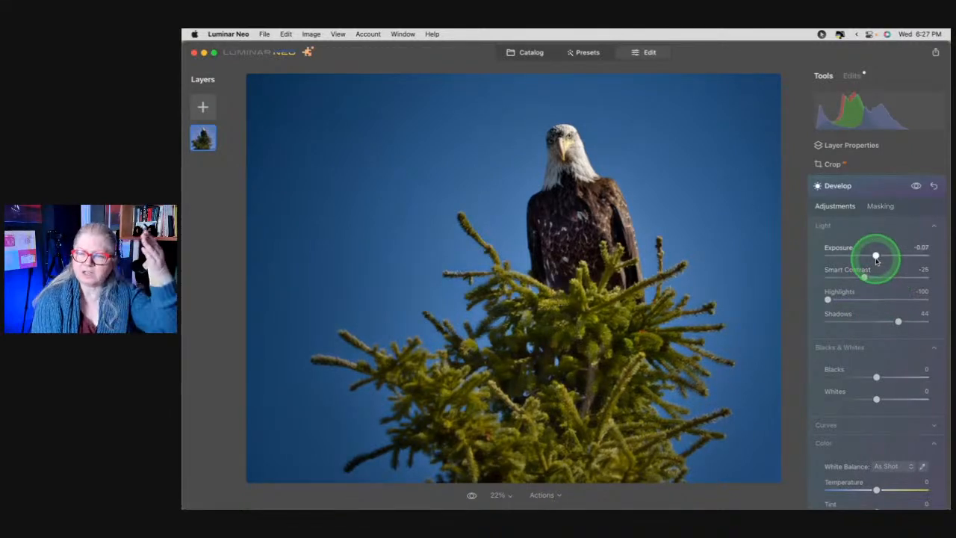
left_click_drag(876, 257, 871, 256)
left_click_drag(864, 278, 866, 278)
Compare the tree with the Develop effect switched off and on, and close the Develop tool
left_click(916, 187)
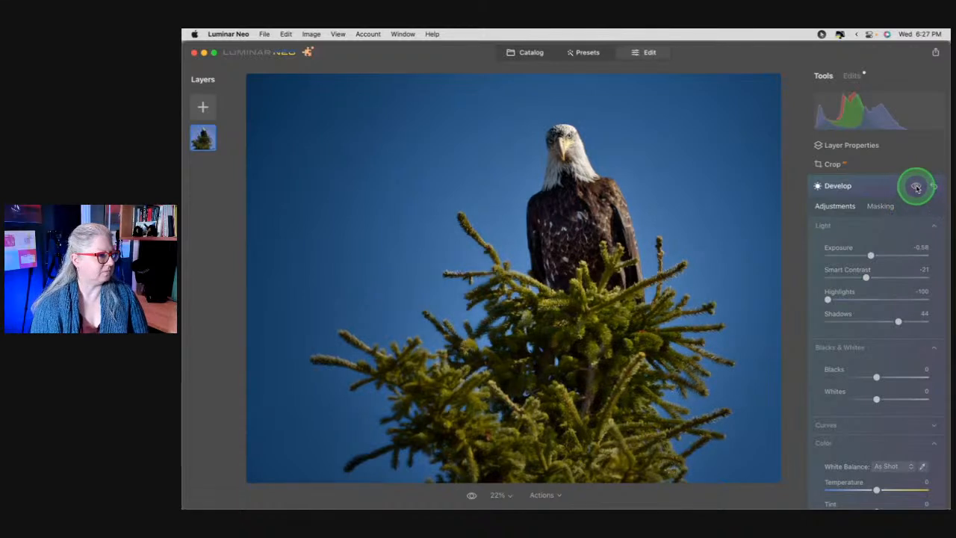
left_click(917, 187)
left_click(917, 188)
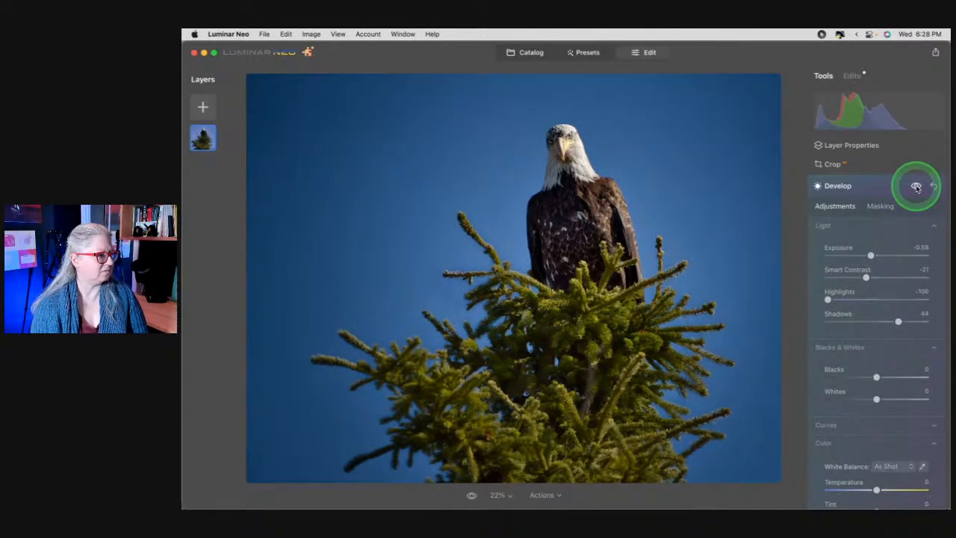
left_click(862, 330)
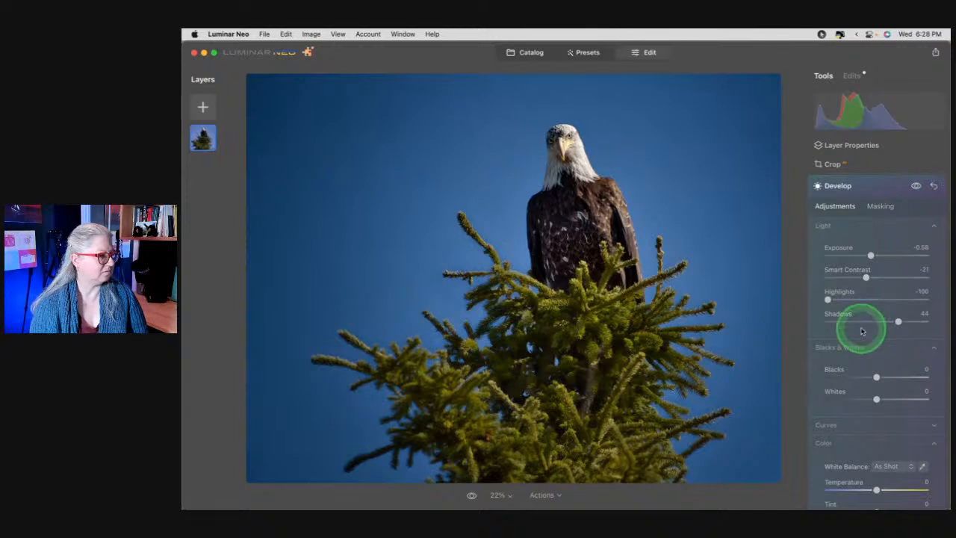
left_click(878, 192)
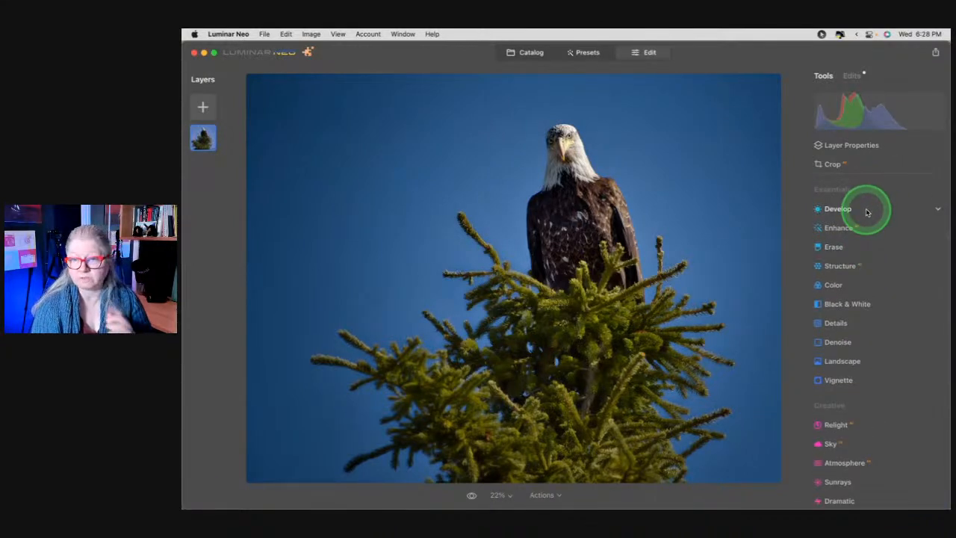
Open a new Develop adjustment, lower its Exposure, and mask it with a linear gradient covering the lower part of the tree
left_click(866, 212)
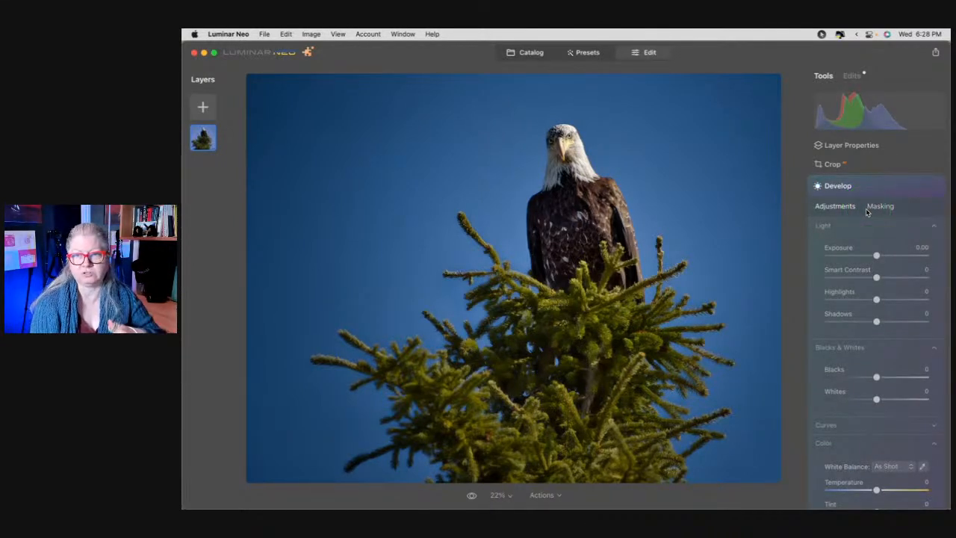
mouse_move(876, 255)
left_mouse_down()
mouse_move(851, 255)
mouse_move(864, 257)
left_mouse_up()
left_click(880, 206)
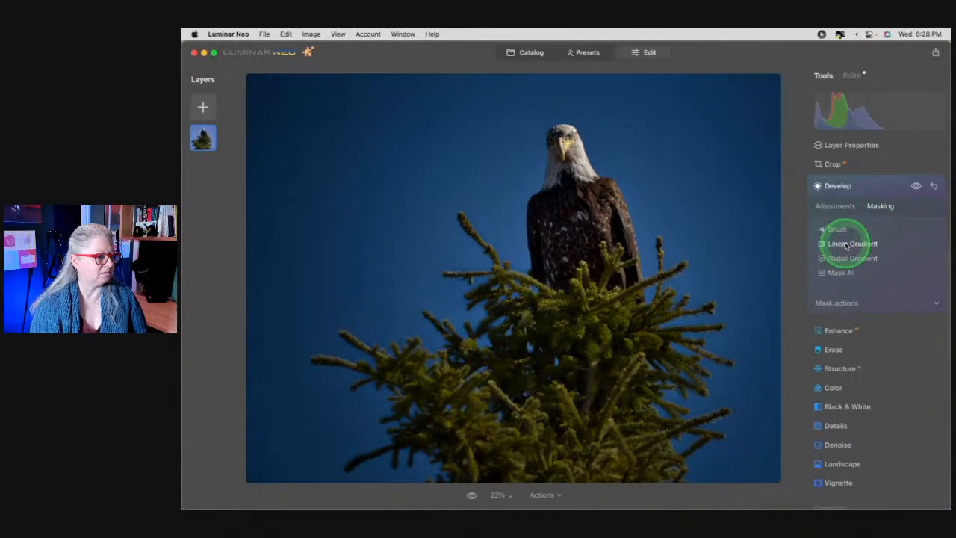
left_click(846, 245)
left_click_drag(530, 418, 535, 301)
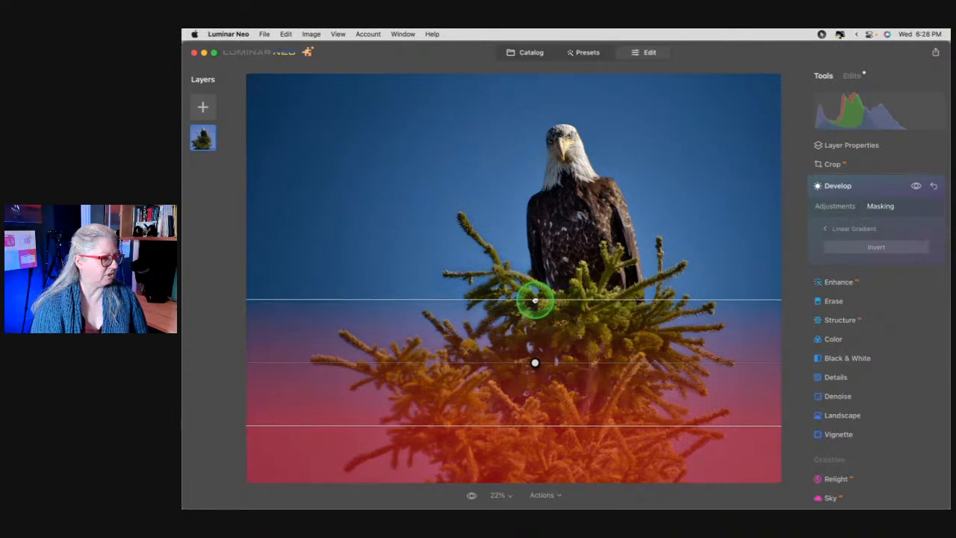
Set the gradient-masked Develop adjustment's Exposure to -0.54 and Highlights to -44
left_click(844, 214)
left_click(877, 302)
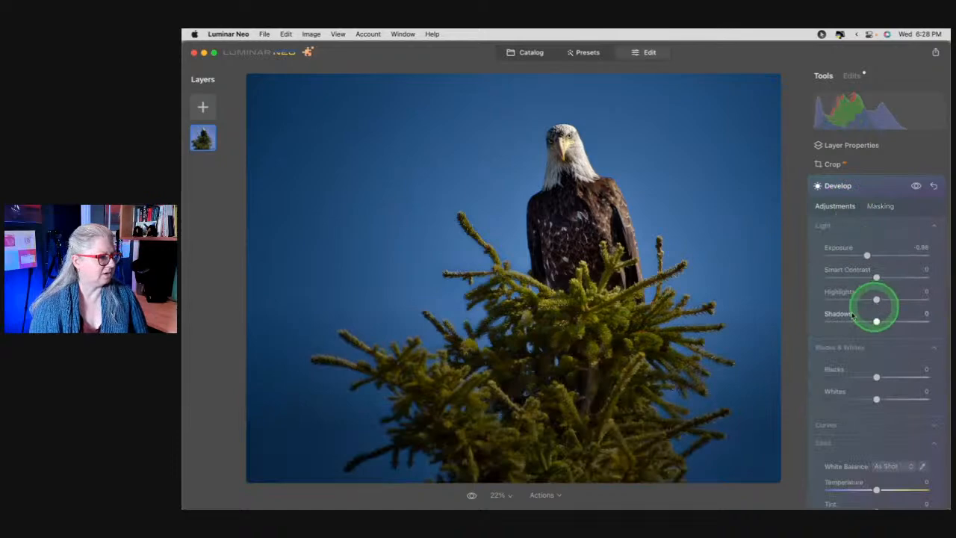
left_click_drag(867, 255, 847, 255)
left_click_drag(867, 255, 872, 254)
left_click(855, 301)
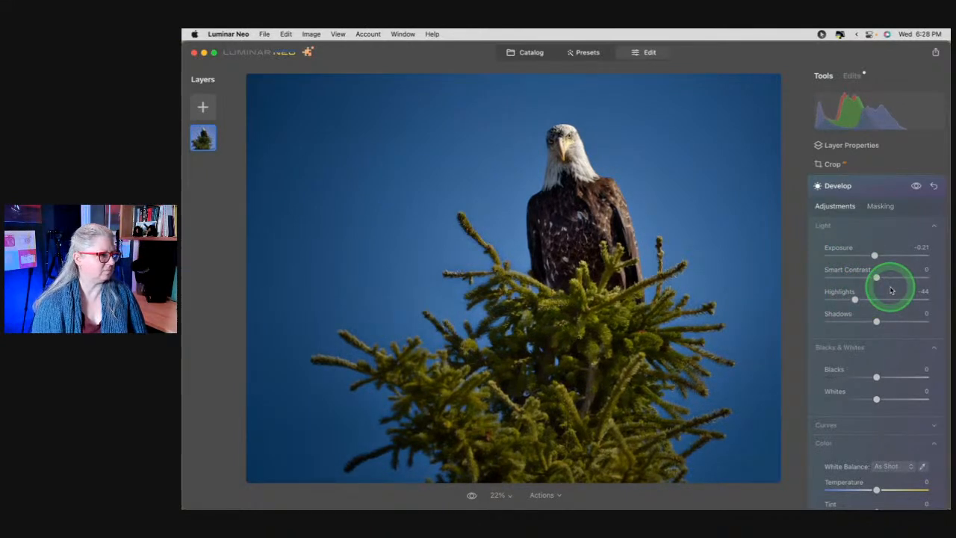
left_click(883, 288)
left_click(871, 256)
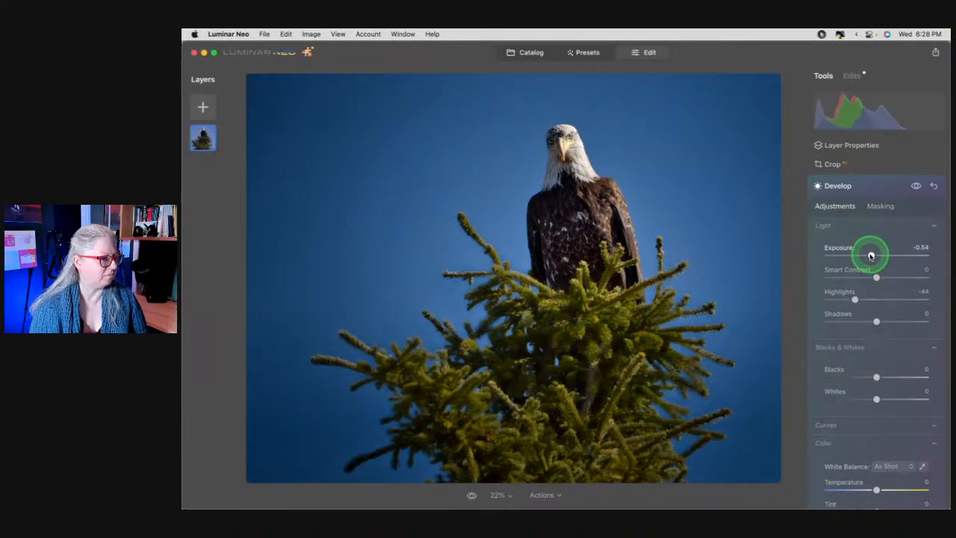
Try adding the sky to the Develop adjustment's gradient mask with Mask AI, and deselect it
left_click(879, 207)
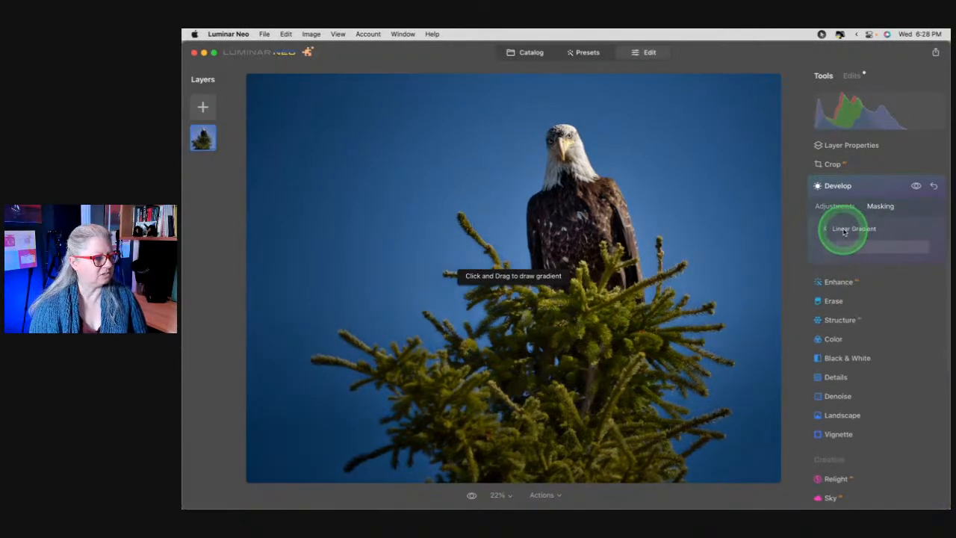
left_click(843, 232)
left_click(838, 272)
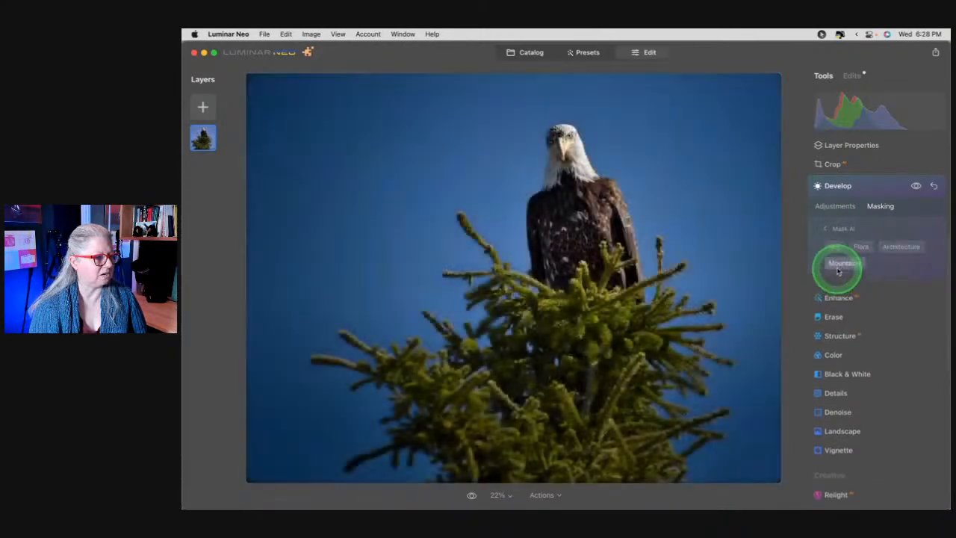
left_click(833, 247)
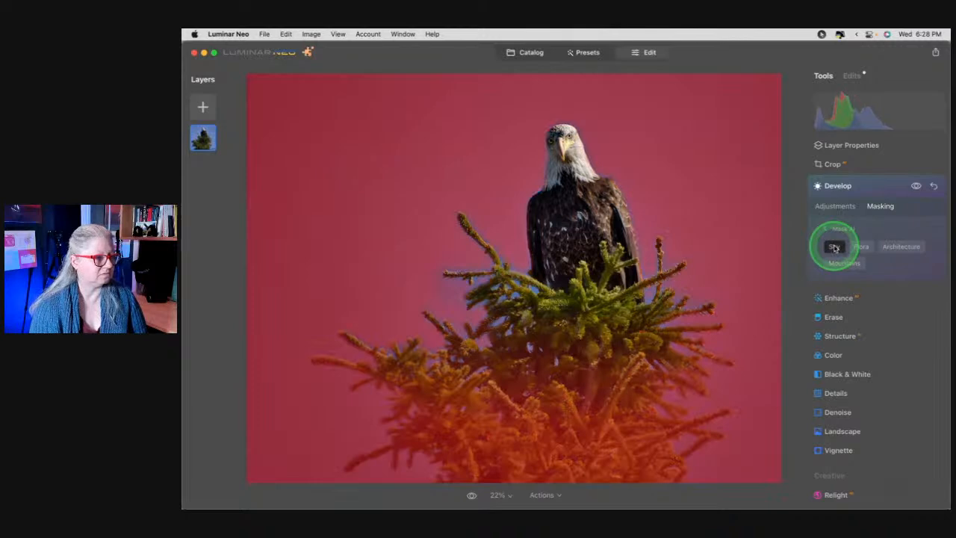
left_click(834, 247)
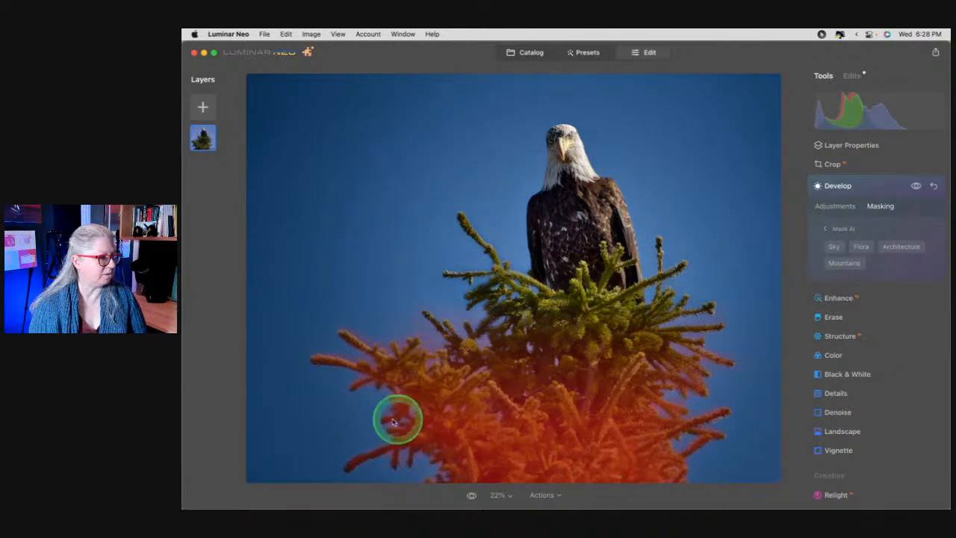
Compare the lower tree with the gradient-masked Develop effect switched off and on, and close the adjustment
left_click(832, 206)
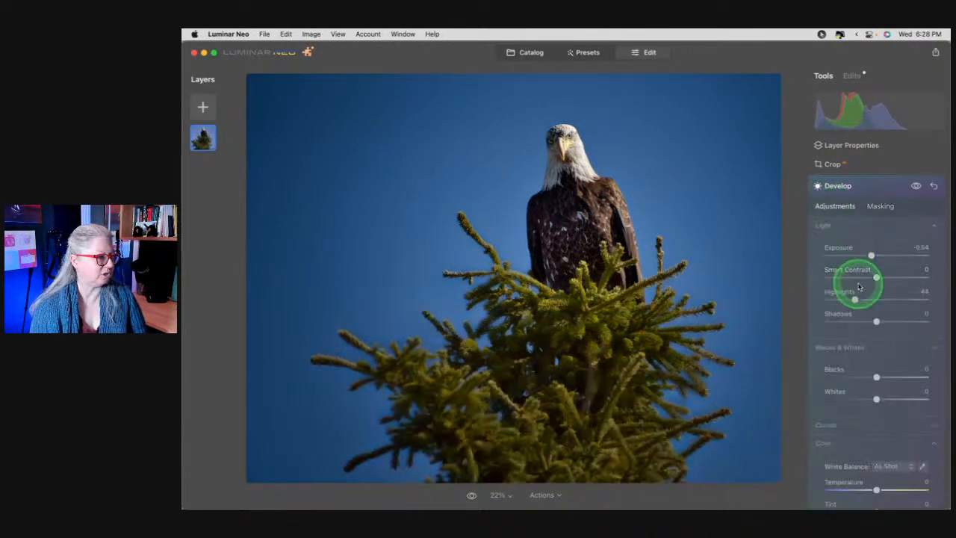
left_click(916, 185)
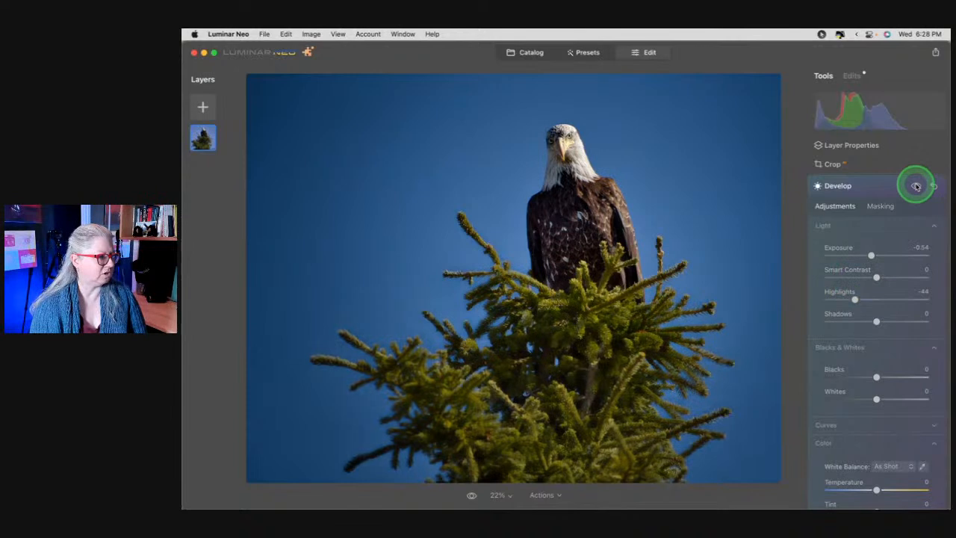
left_click(916, 186)
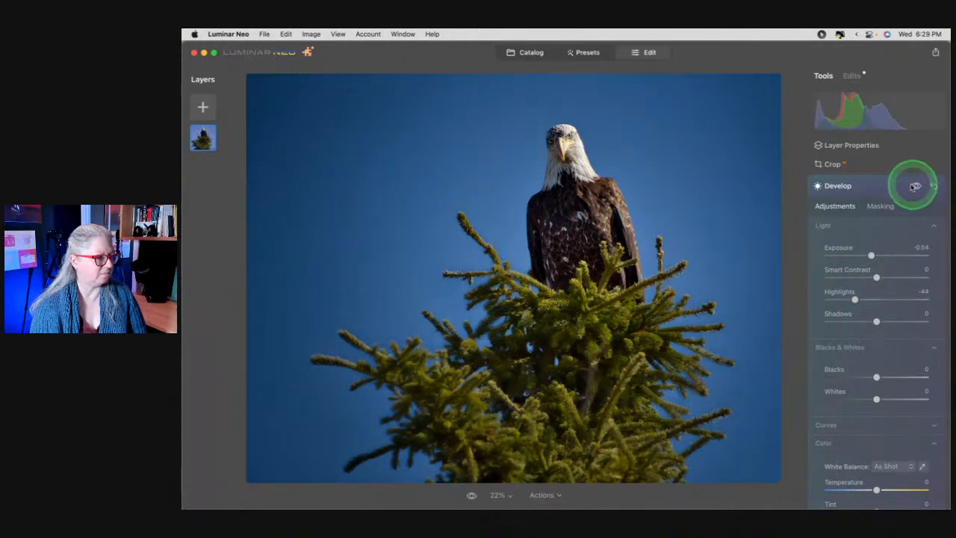
left_click(878, 188)
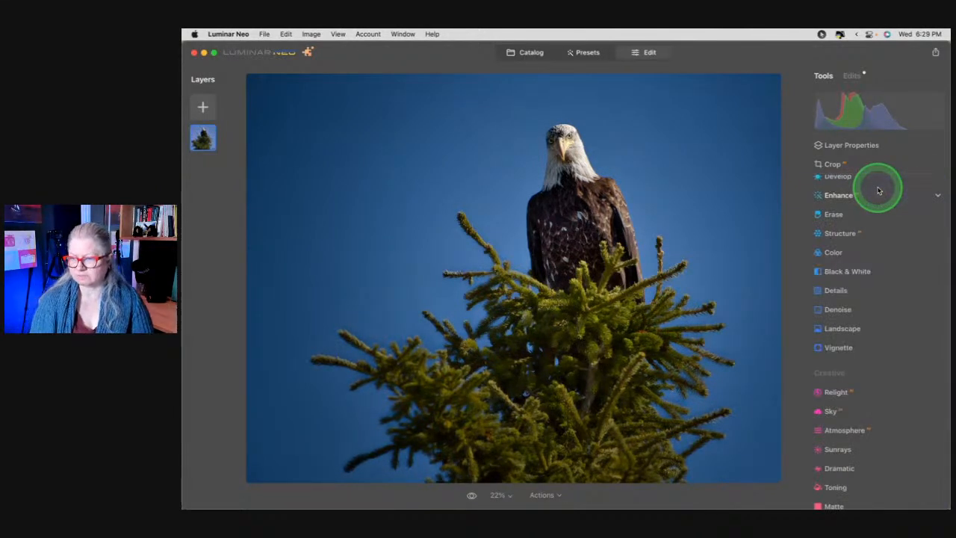
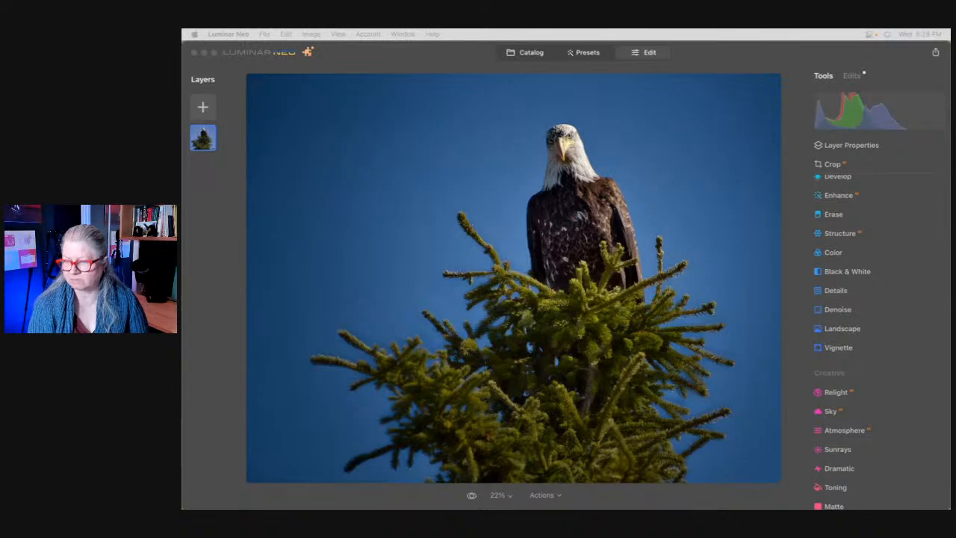
Reset the existing crop to the Original ratio, and crop to a smaller landscape frame around the eagle and upper tree
left_click(856, 162)
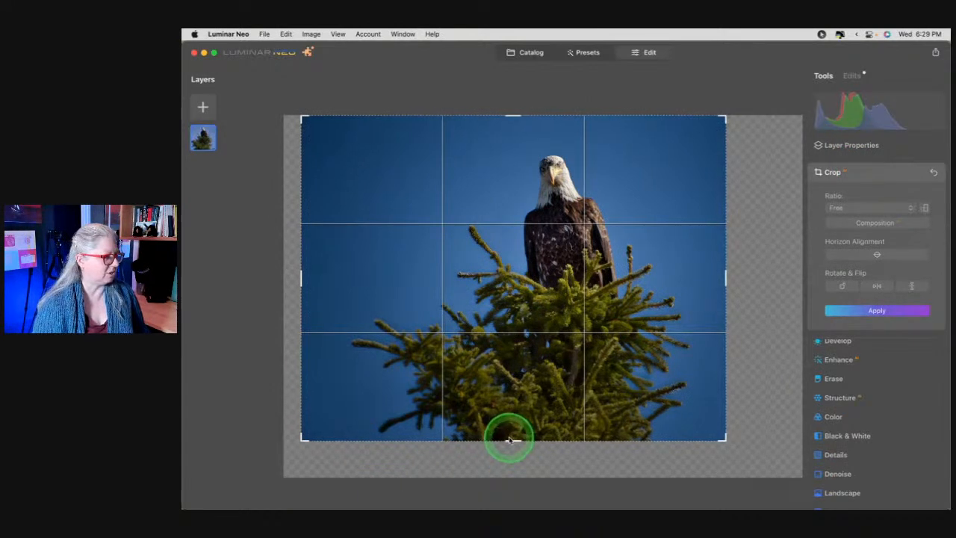
left_click(867, 213)
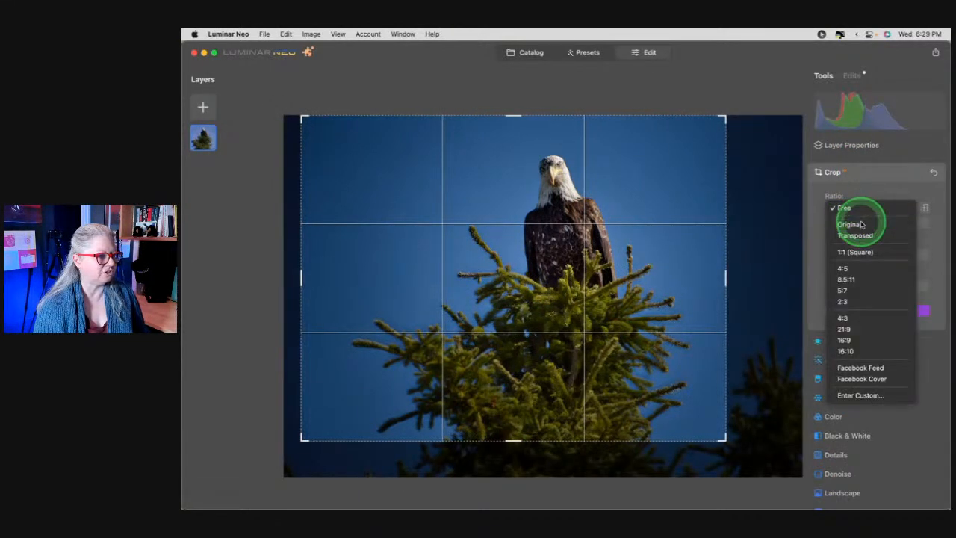
left_click(864, 216)
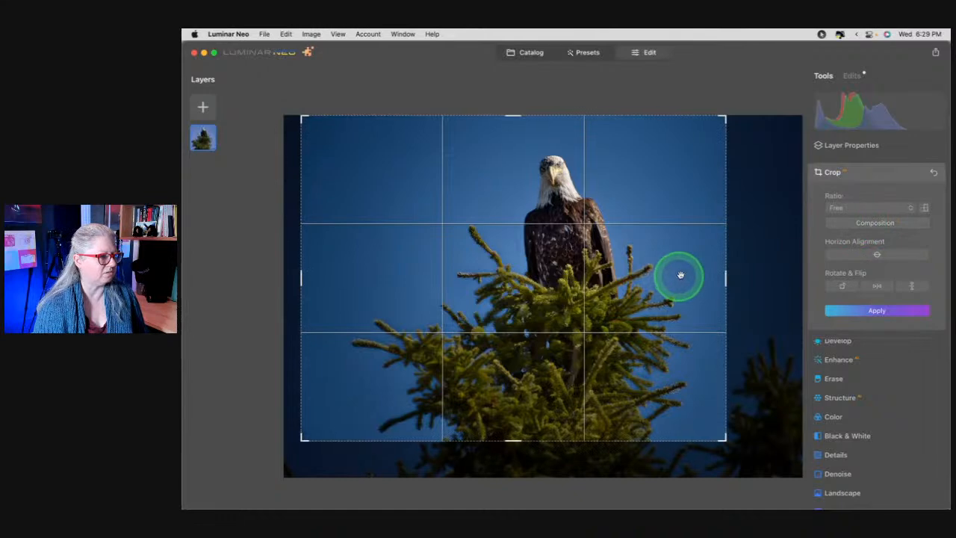
left_click(933, 171)
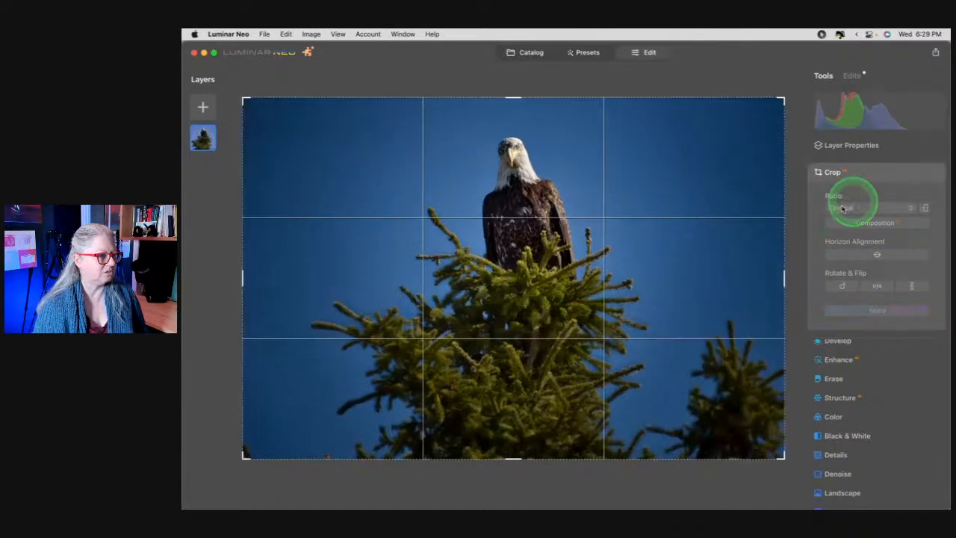
left_click_drag(778, 454, 693, 352)
mouse_move(595, 316)
left_mouse_down()
mouse_move(564, 309)
mouse_move(608, 318)
left_mouse_up()
key("Return")
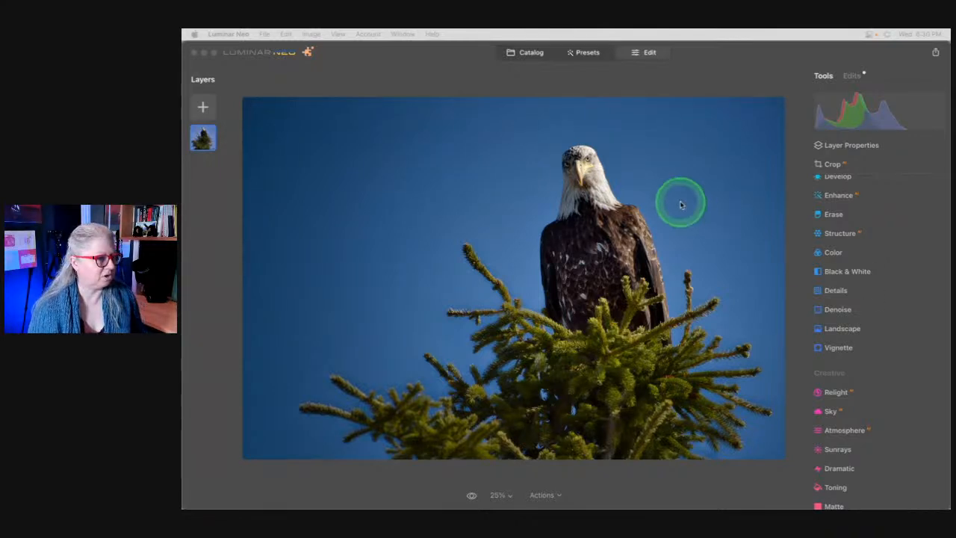
Recrop the photo in portrait orientation with the Transposed ratio, framing the eagle and the tree beneath it
left_click(737, 81)
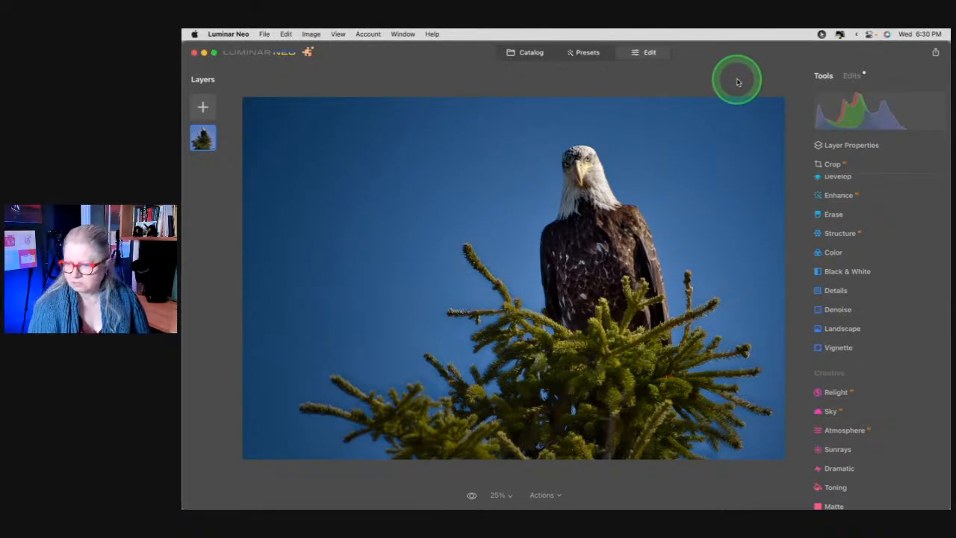
left_click(854, 144)
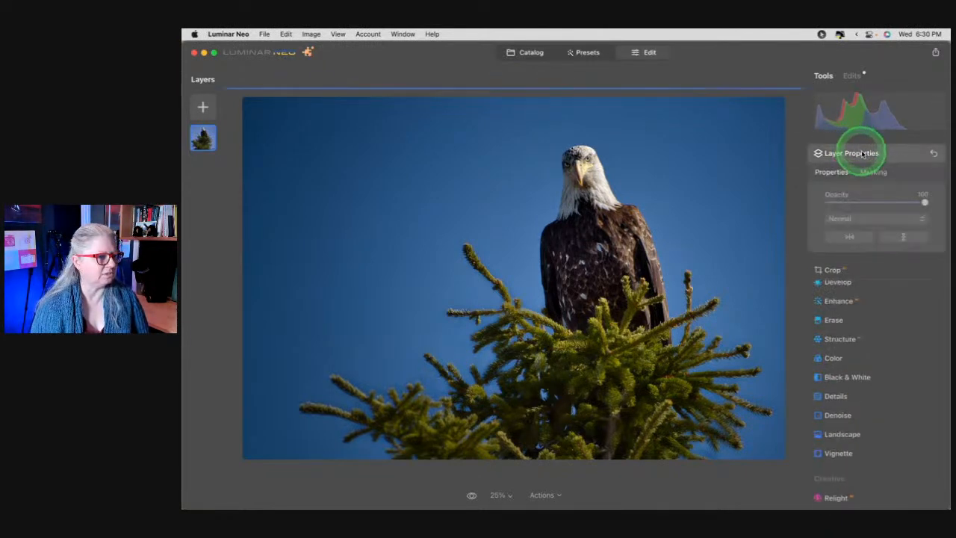
left_click(874, 152)
left_click(853, 166)
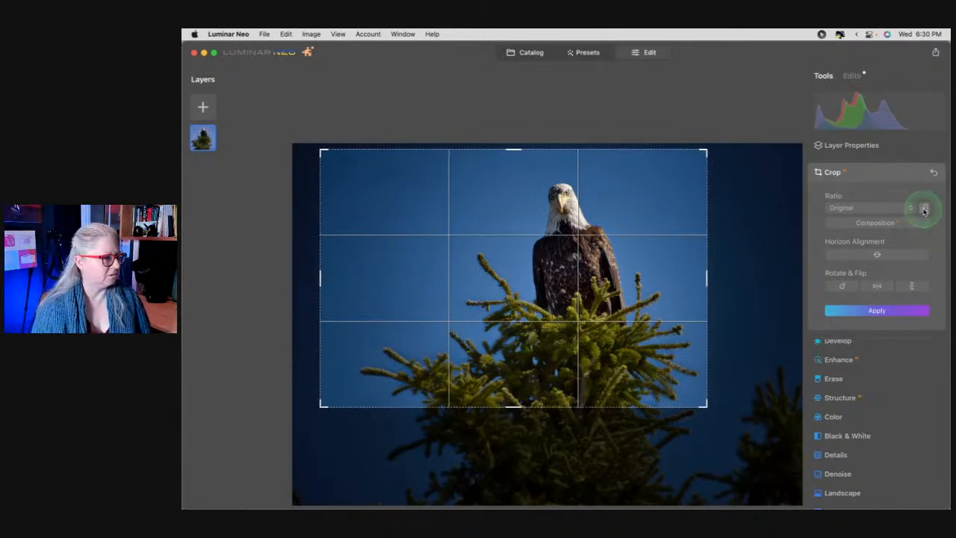
left_click(924, 209)
left_click_drag(522, 280, 551, 279)
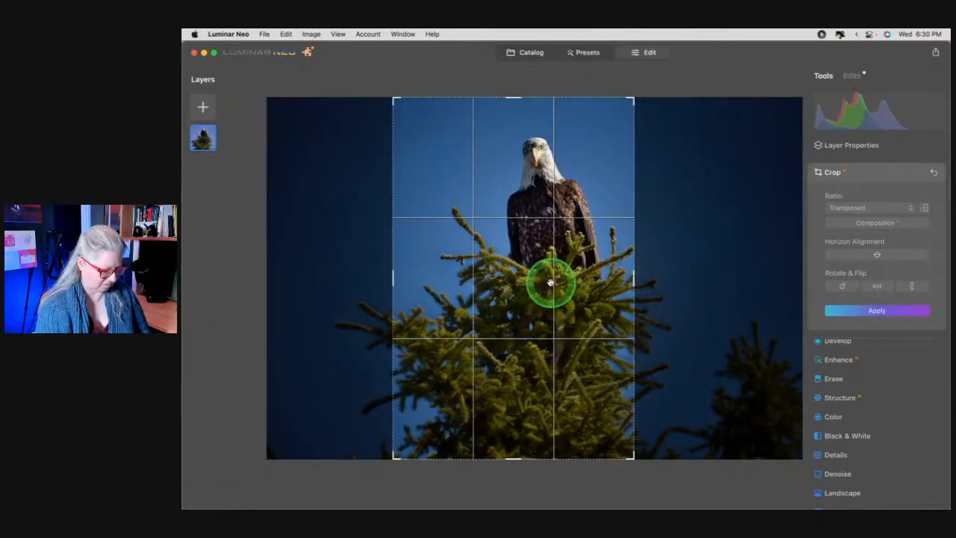
key("Return")
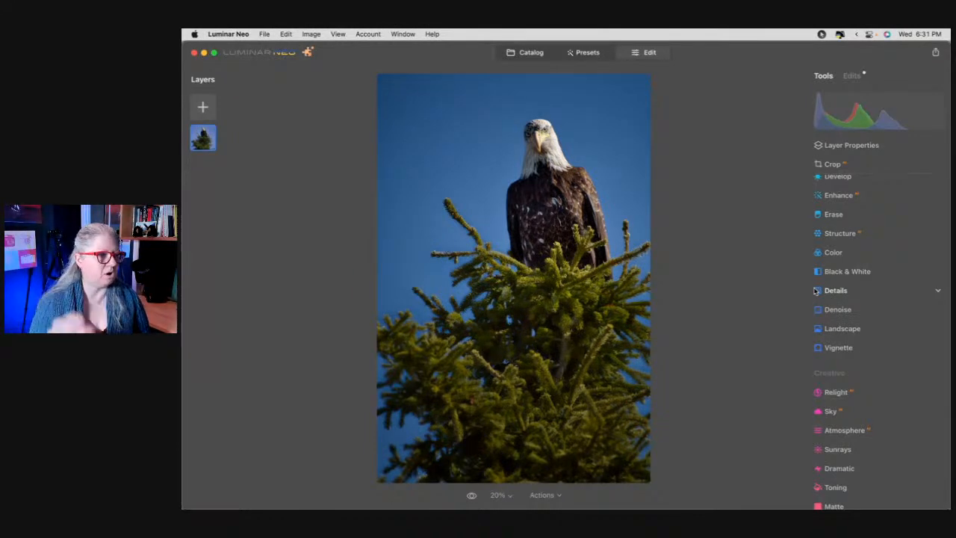
Return the crop to landscape Original ratio, and tighten it with the eagle near the right-hand vertical thirds line
left_click(829, 163)
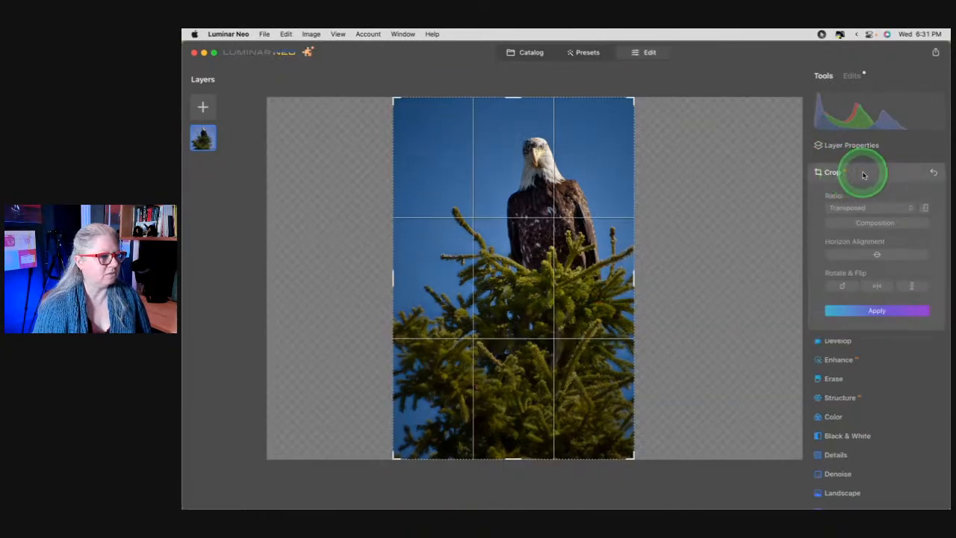
left_click(923, 207)
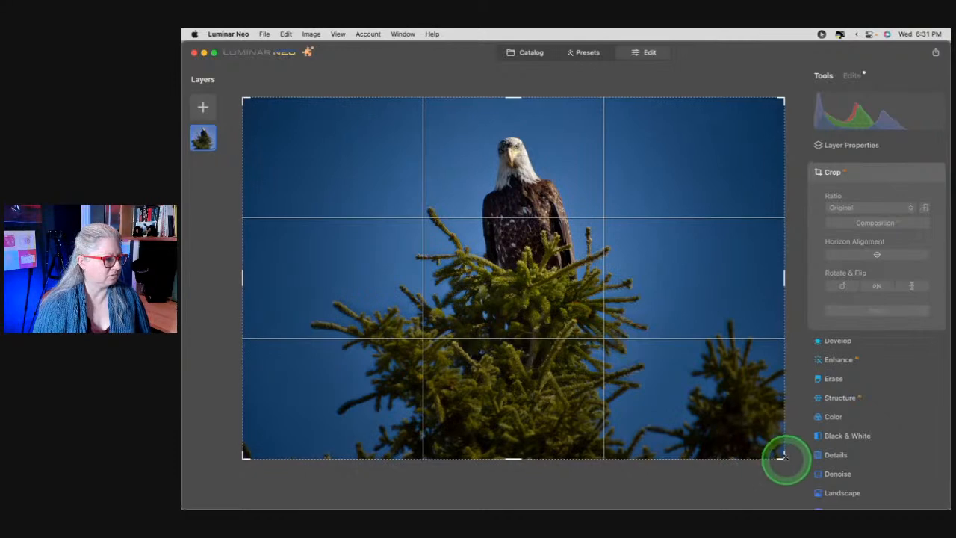
left_click_drag(781, 453, 679, 355)
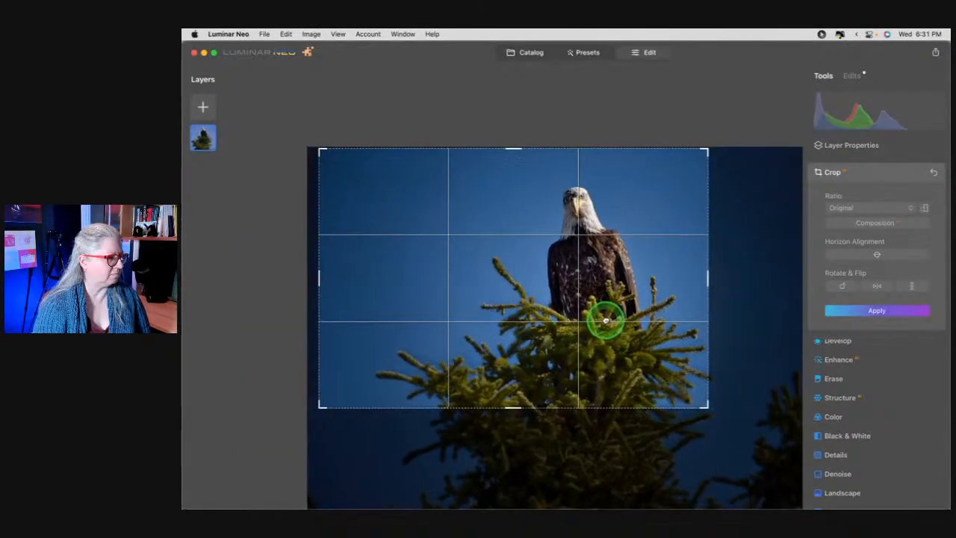
mouse_move(602, 318)
left_mouse_down()
mouse_move(589, 316)
mouse_move(597, 317)
left_mouse_up()
key("Return")
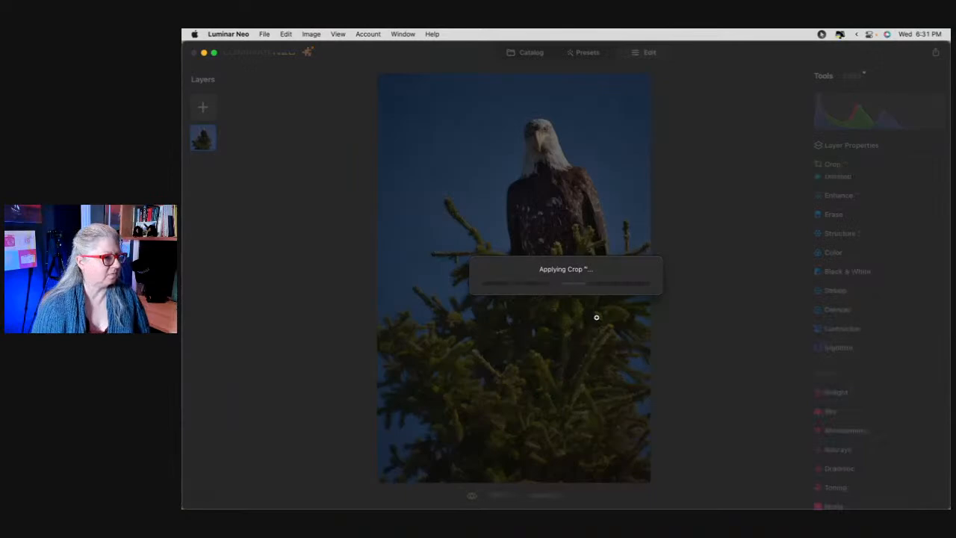
Reopen the crop to check the eagle's placement against the rule-of-thirds grid, and close it
left_click(819, 241)
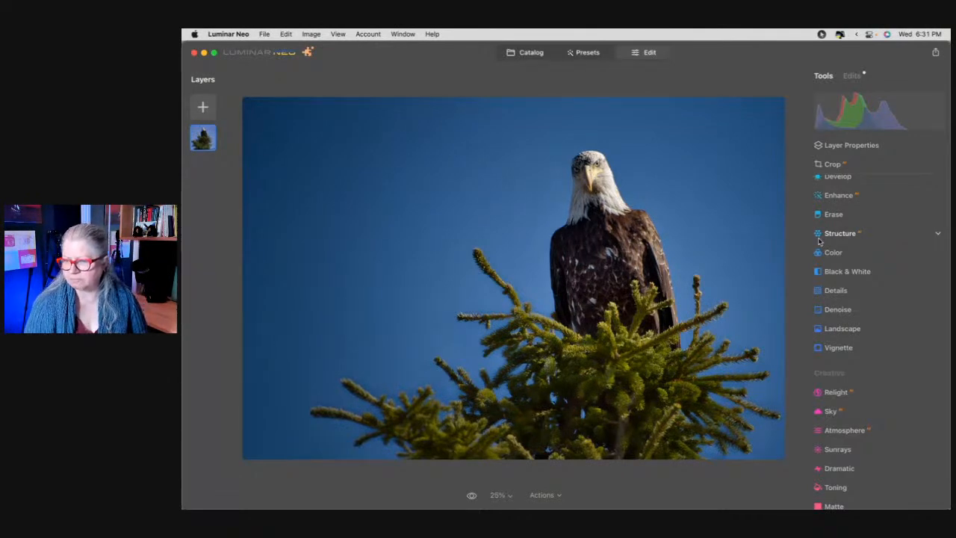
left_click(819, 241)
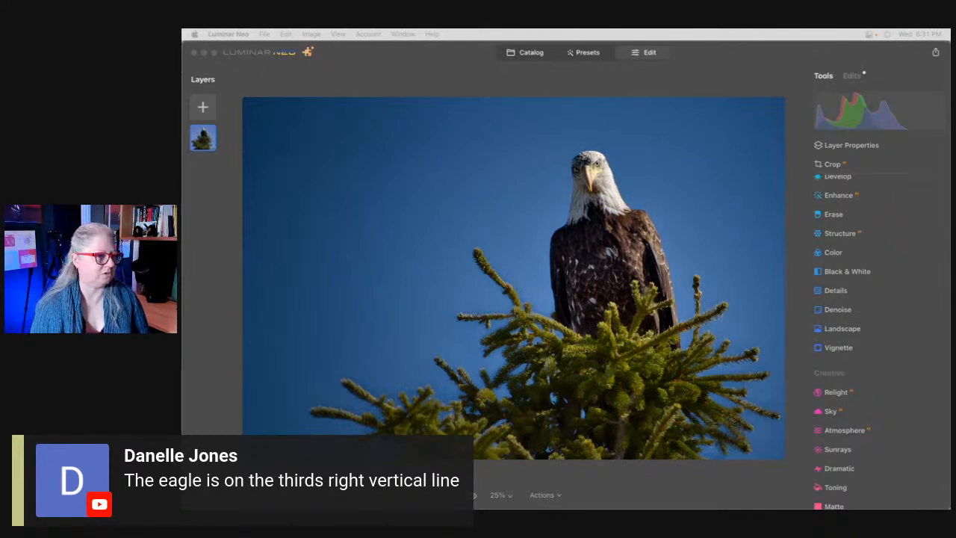
left_click(871, 165)
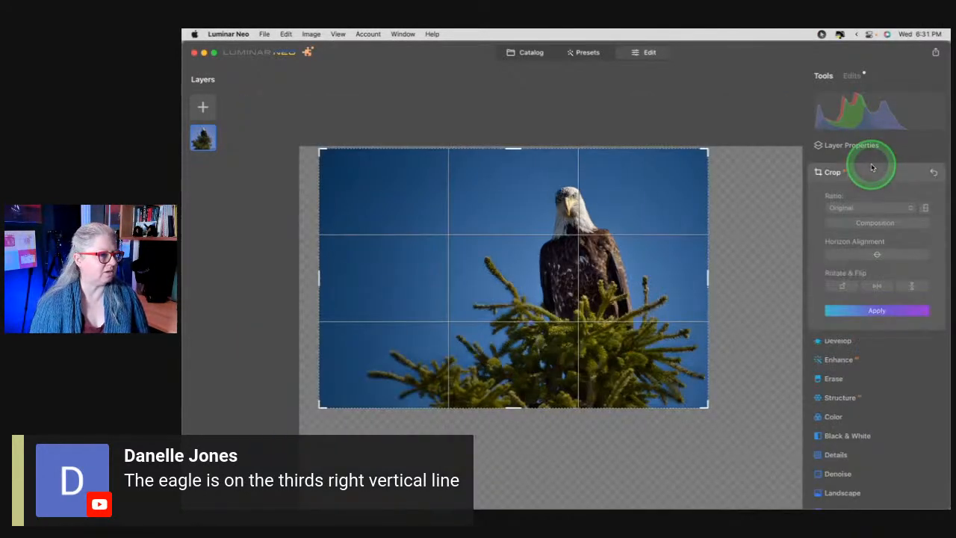
left_click_drag(559, 231, 567, 347)
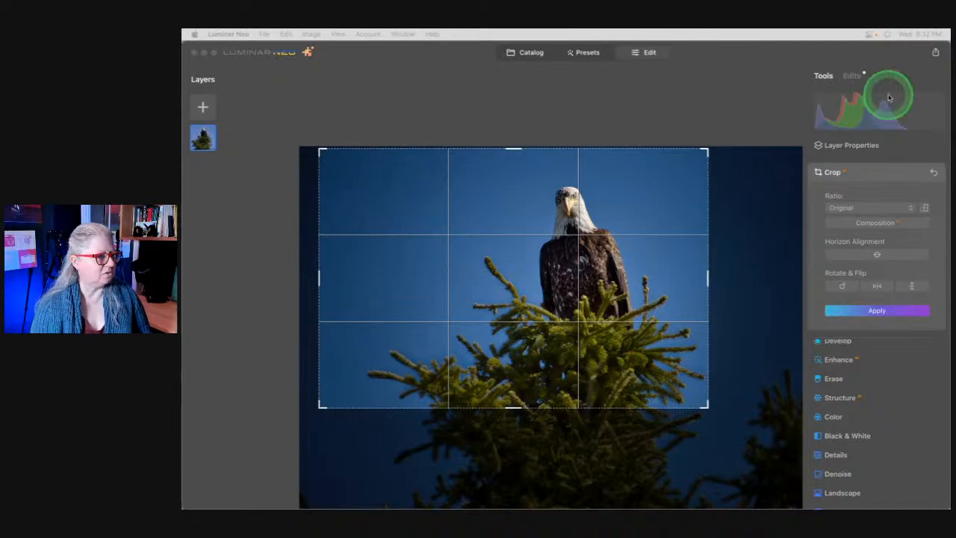
left_click(866, 175)
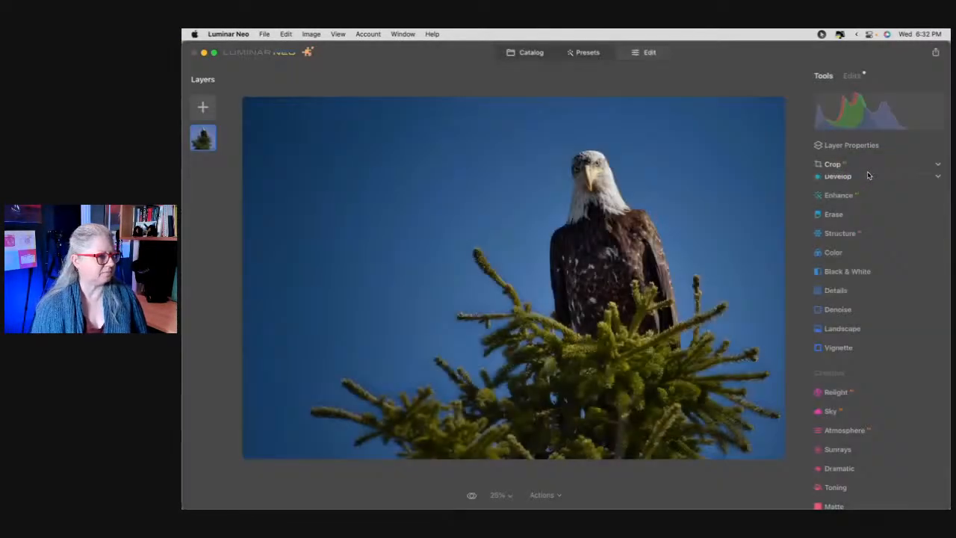
Return to the catalog's Birds folder and open the photo of the orange oriole in flight
left_click(527, 52)
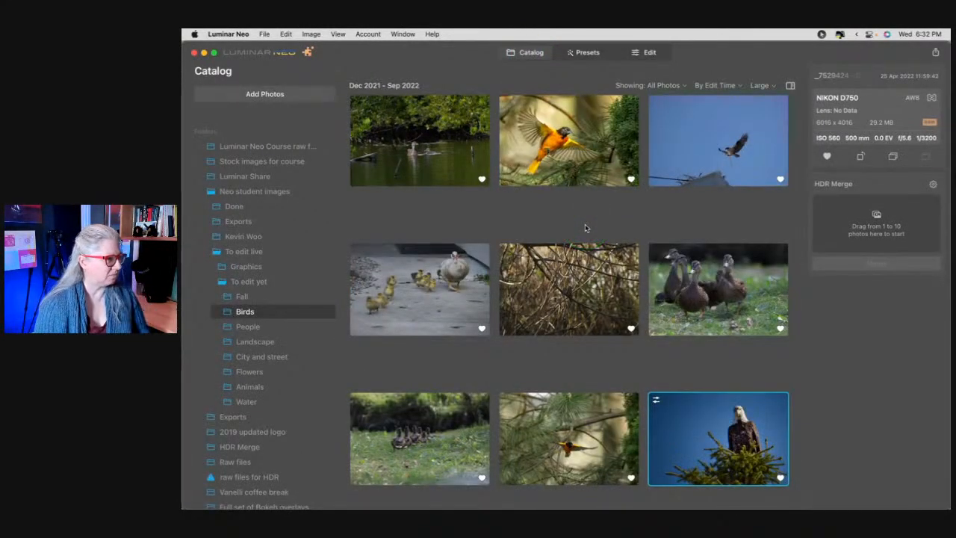
scroll(585, 228, "up", 1)
left_click(658, 200)
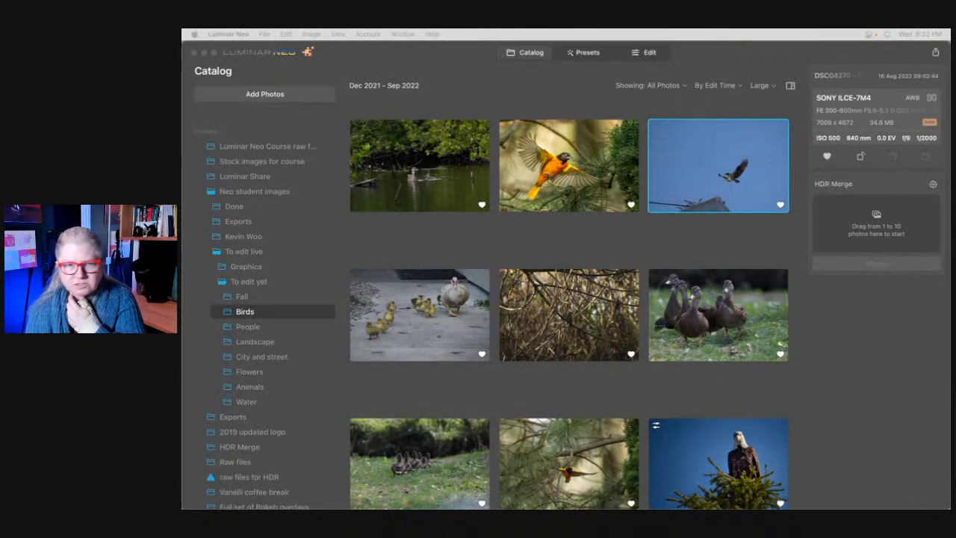
left_click(572, 237)
left_click(572, 178)
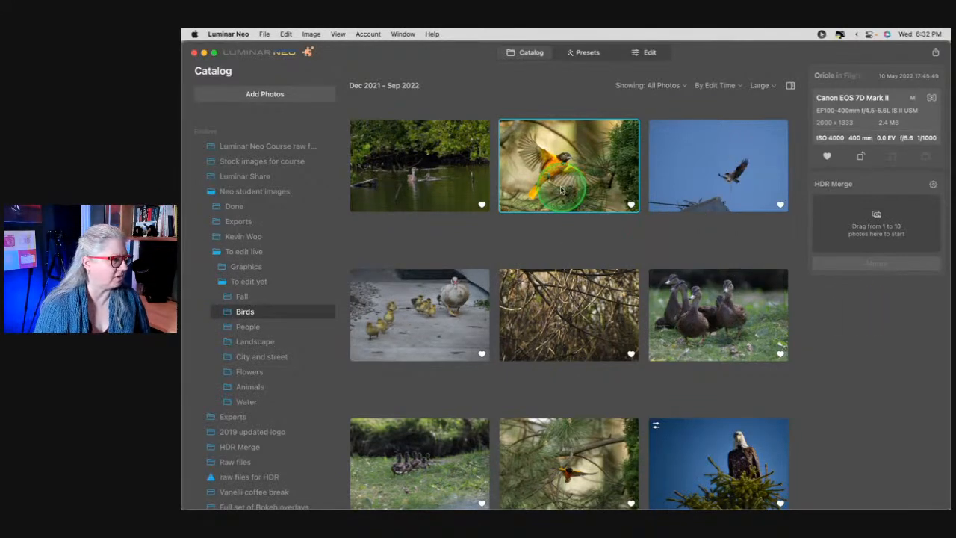
double_click(550, 158)
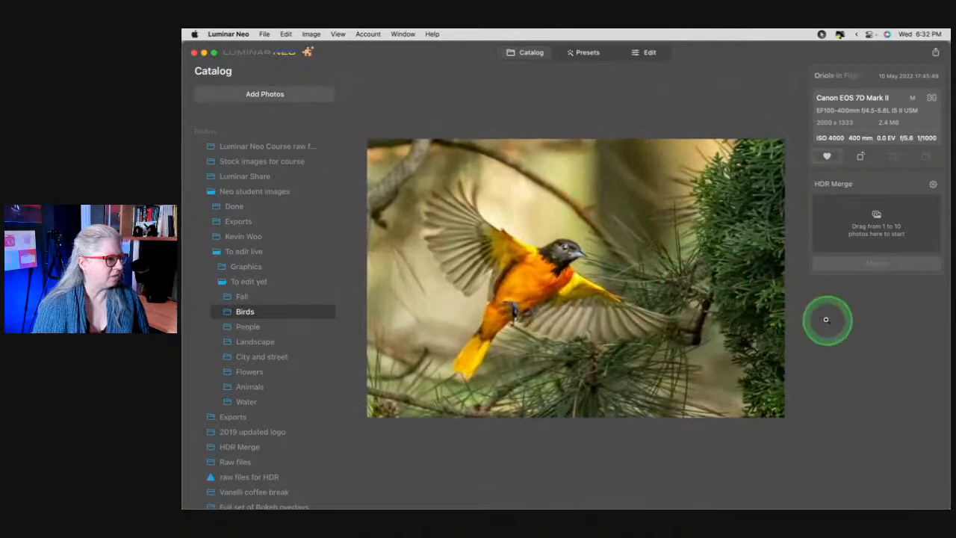
Zoom in on the flying oriole to examine the sharpness of its head and wings, and return to the Birds folder thumbnails
left_click(545, 283)
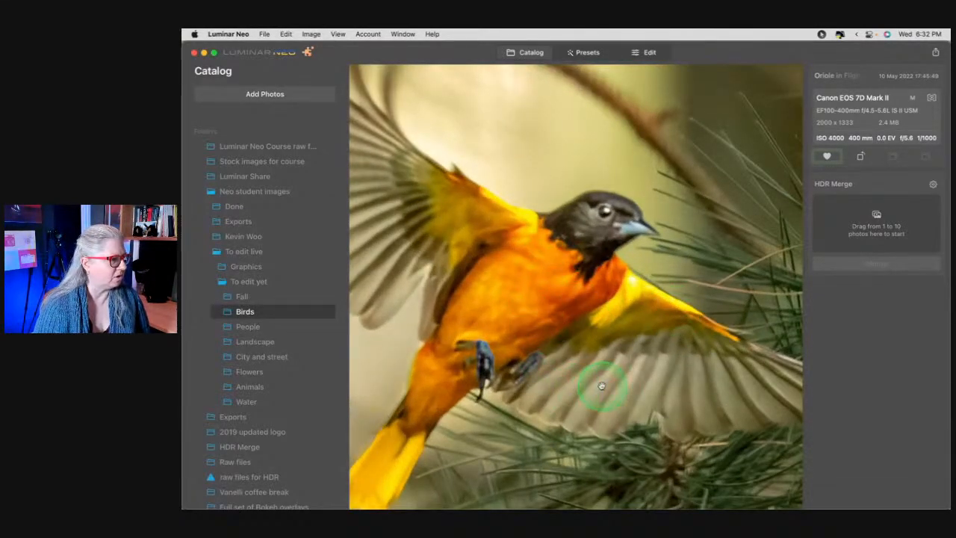
left_click_drag(563, 291, 613, 293)
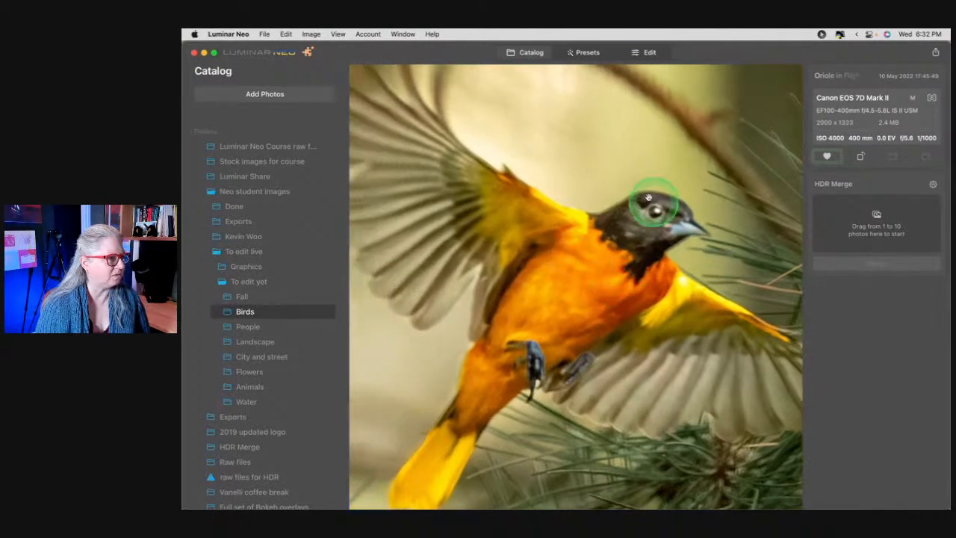
left_click(649, 54)
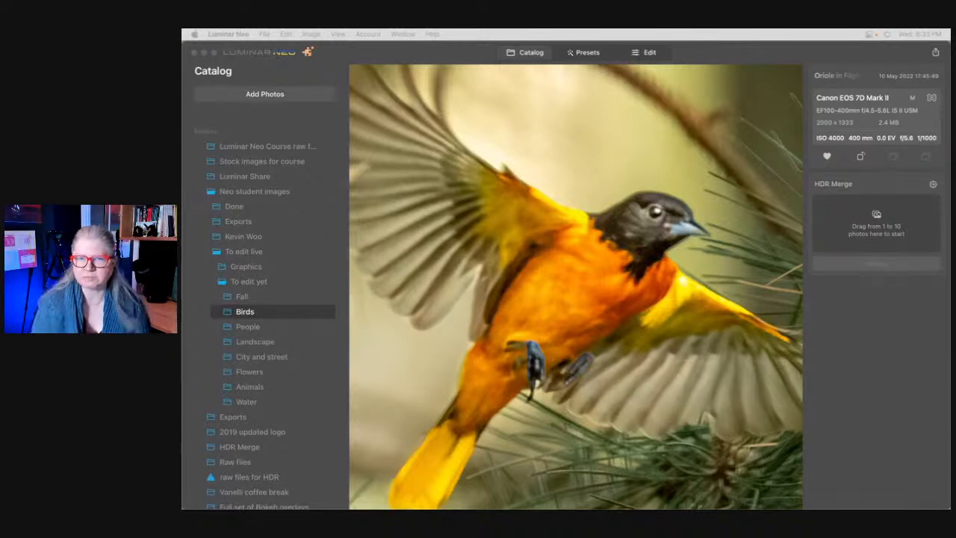
left_click(892, 386)
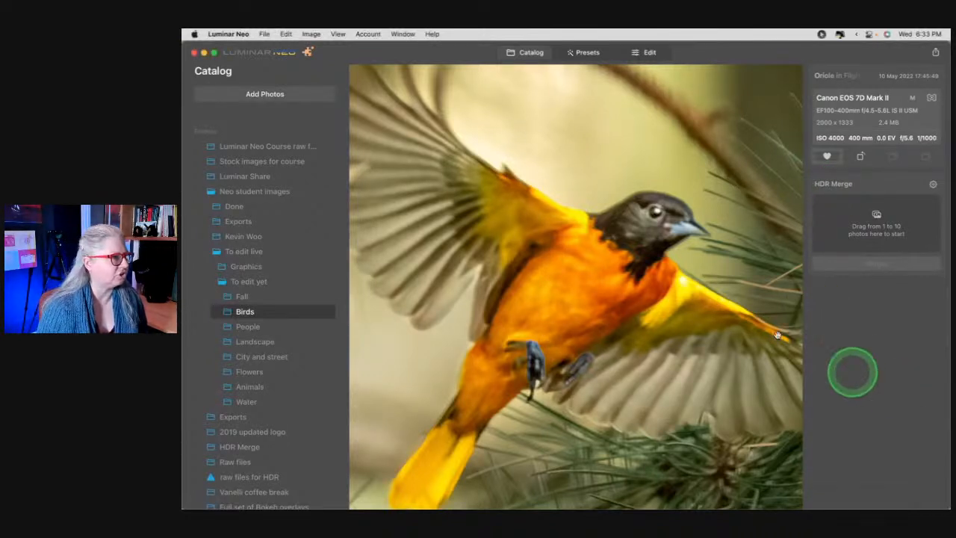
left_click(537, 60)
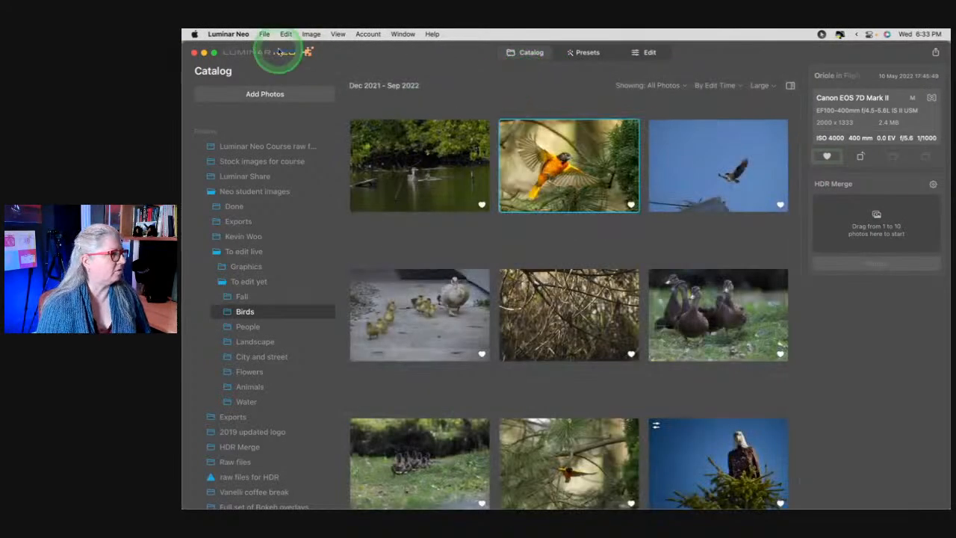
left_click(278, 54)
left_click(345, 60)
left_click(266, 55)
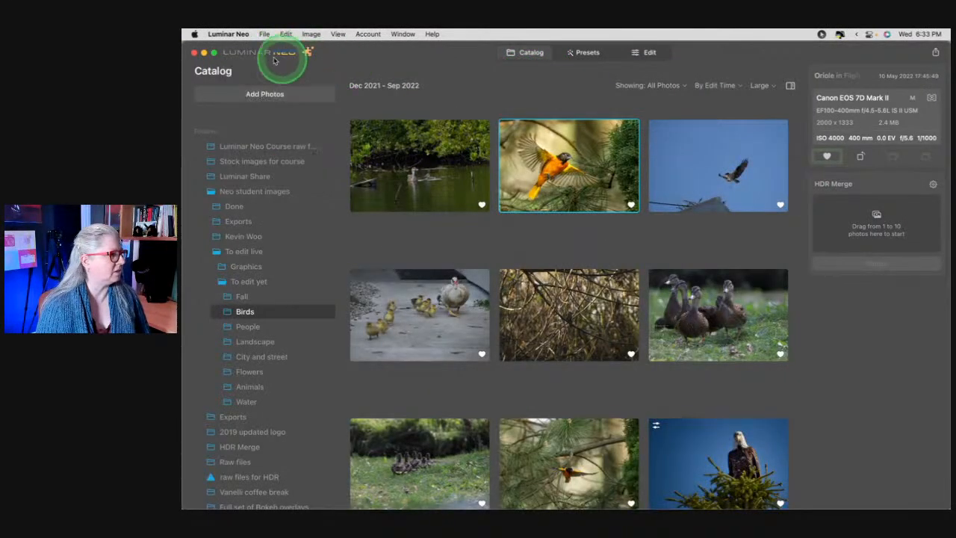
left_click(391, 60)
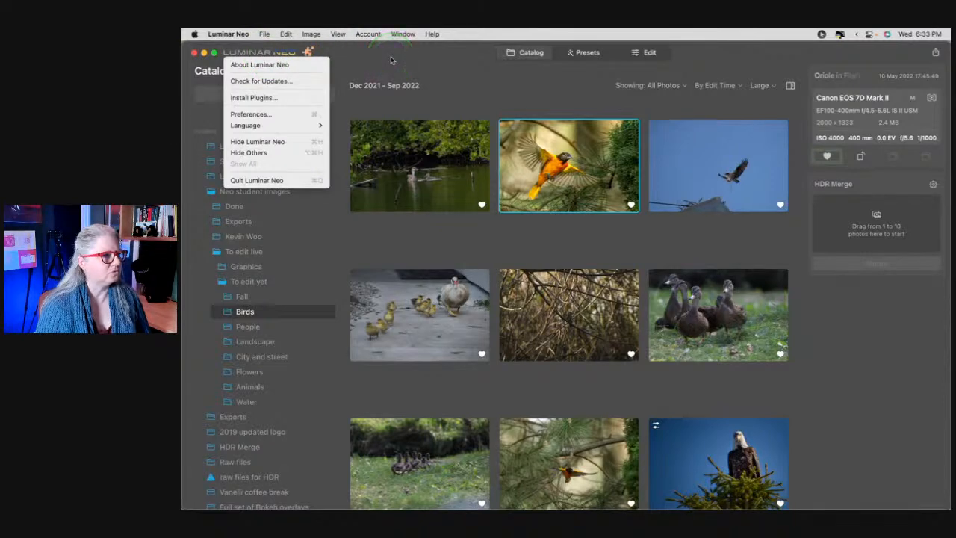
left_click(476, 67)
left_click(790, 85)
left_click(939, 85)
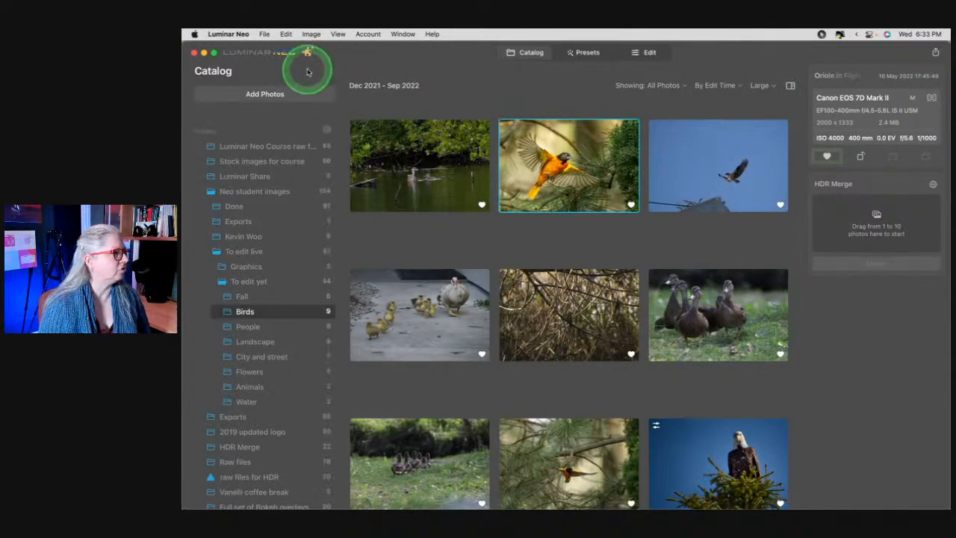
left_click(245, 34)
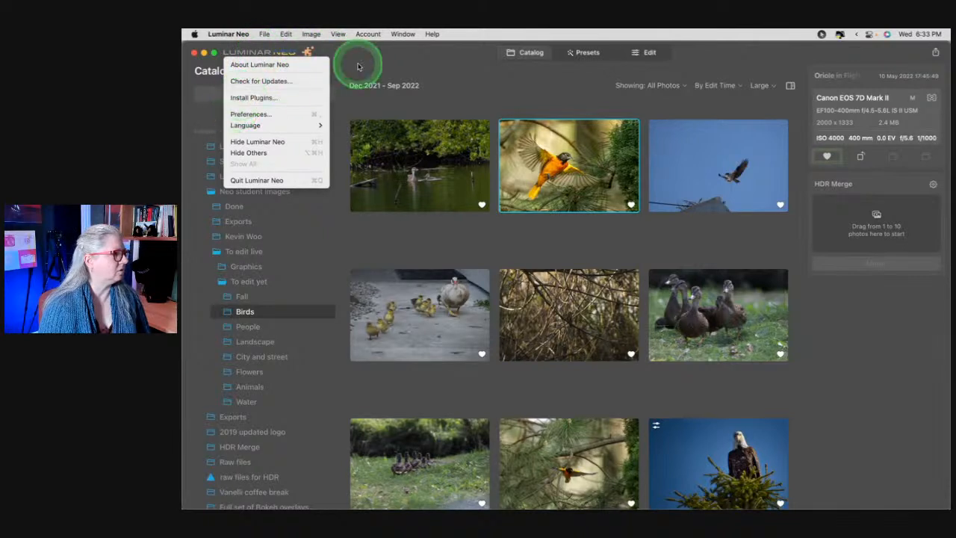
left_click(306, 42)
left_click(263, 33)
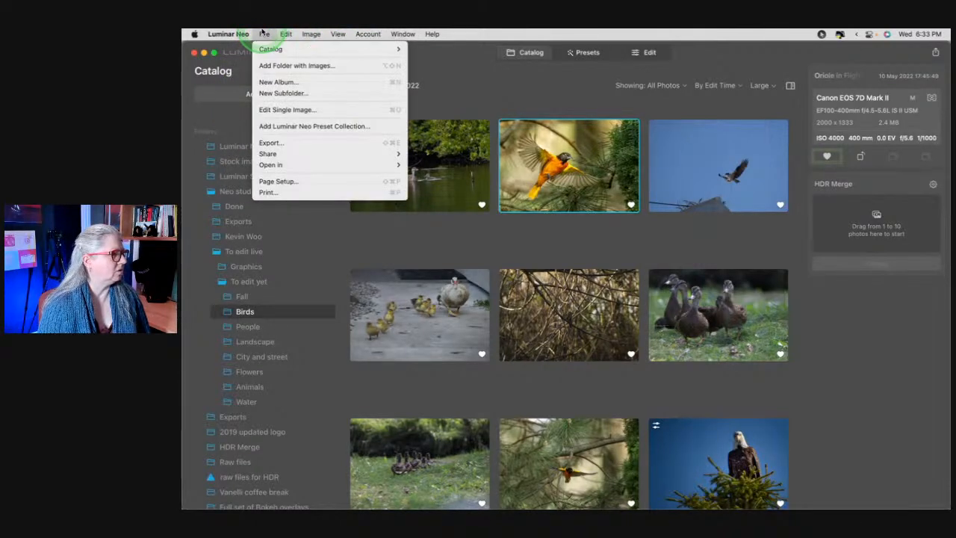
left_click(447, 71)
Open the extensions overview, look through the installed and preordered extensions such as Supersharp AI, and close it
left_click(307, 52)
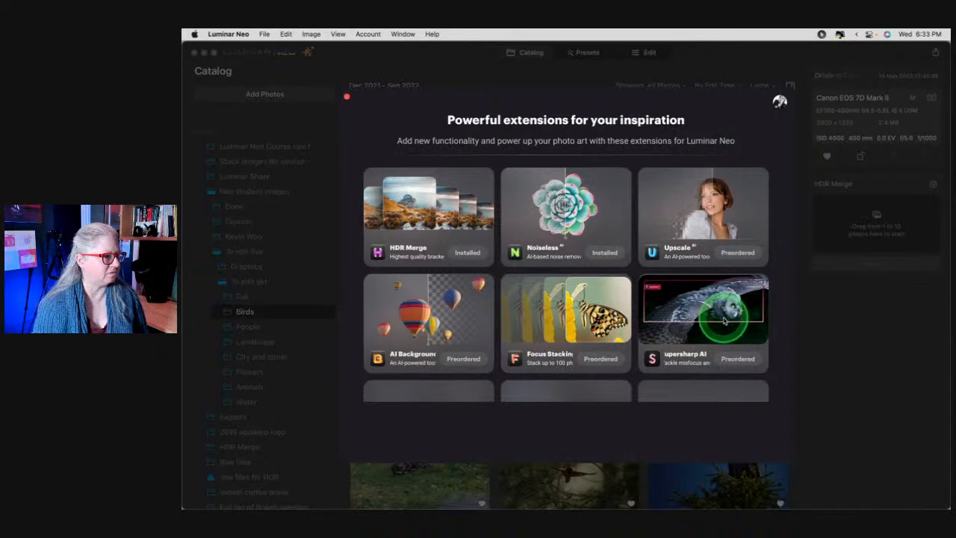
scroll(725, 320, "down", 5)
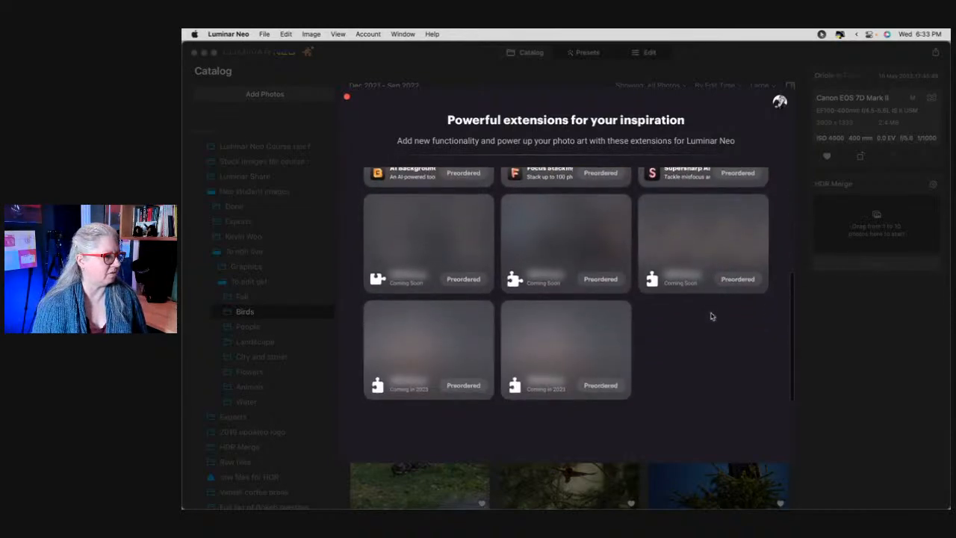
scroll(711, 316, "up", 5)
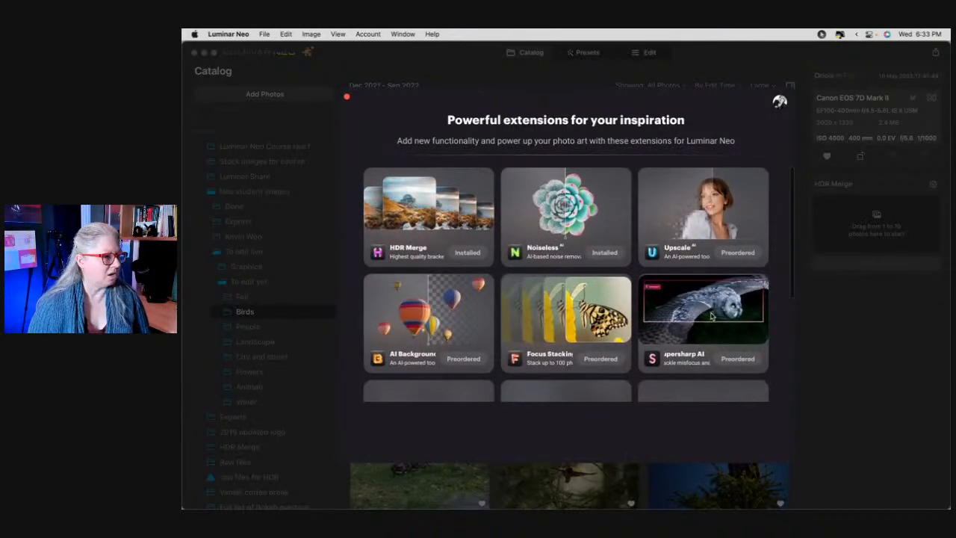
left_click(347, 97)
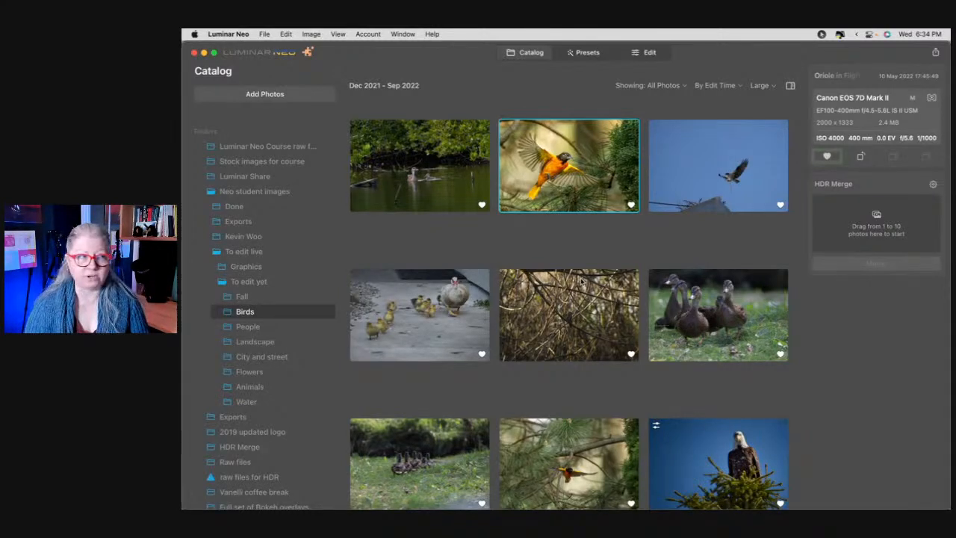
Open the Birds folder's other oriole photo, with the small bird flying among pine branches, for editing
left_click(580, 277)
scroll(579, 275, "down", 1)
left_click(563, 409)
left_click(643, 52)
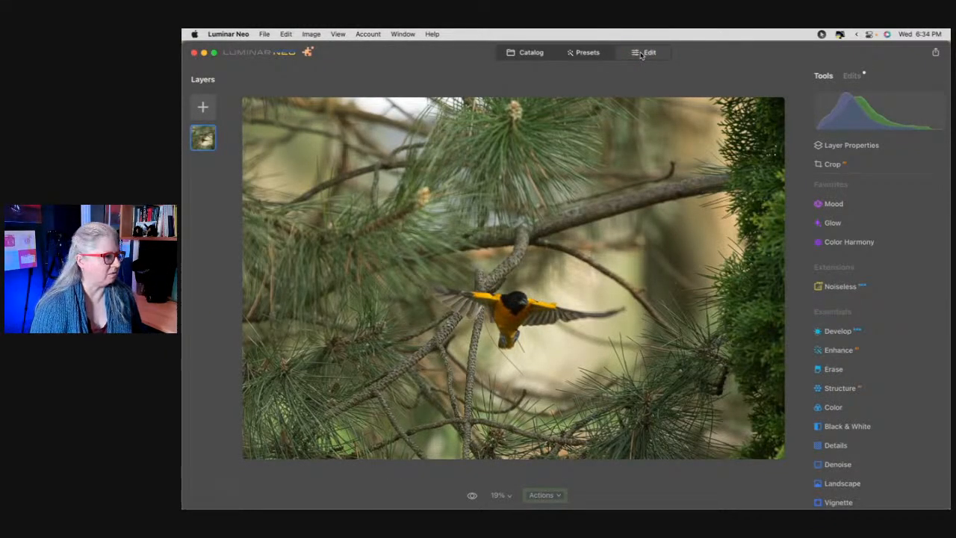
Inspect the oriole's head, wings and feet at 100% zoom, and return to the full photo
left_click(513, 303)
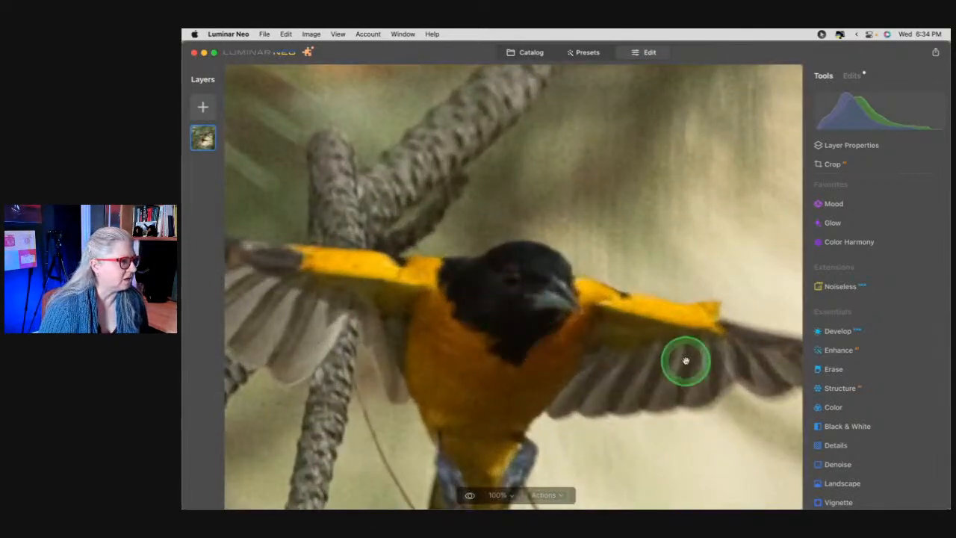
left_click_drag(685, 360, 638, 274)
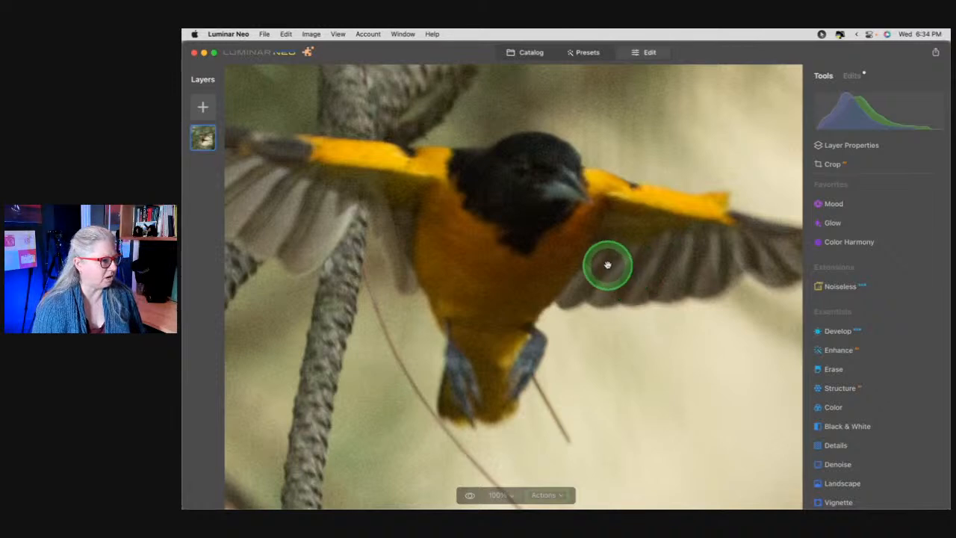
left_click(582, 260)
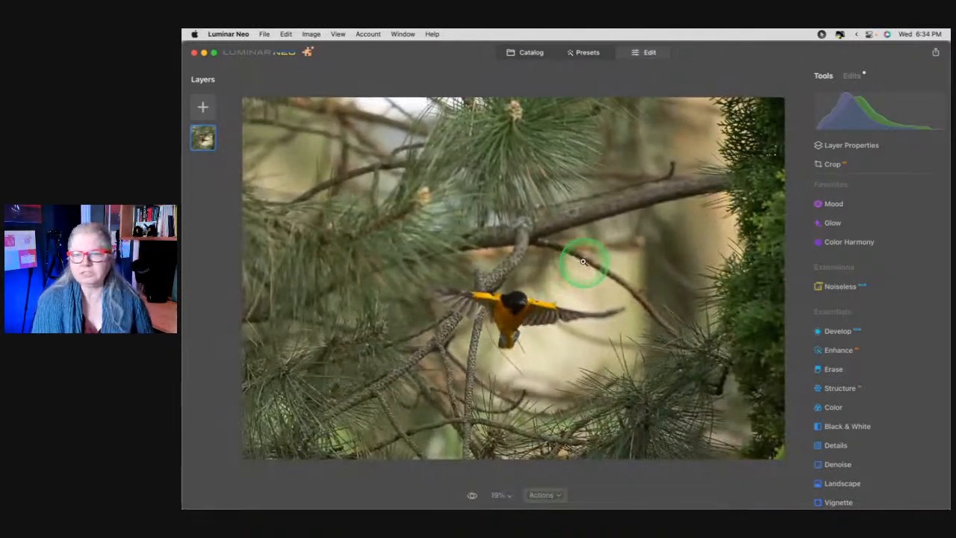
Examine the focus of the pine needles and branches against the oriole at 100% zoom, and fit the whole photo in view
left_click_drag(418, 390, 466, 368)
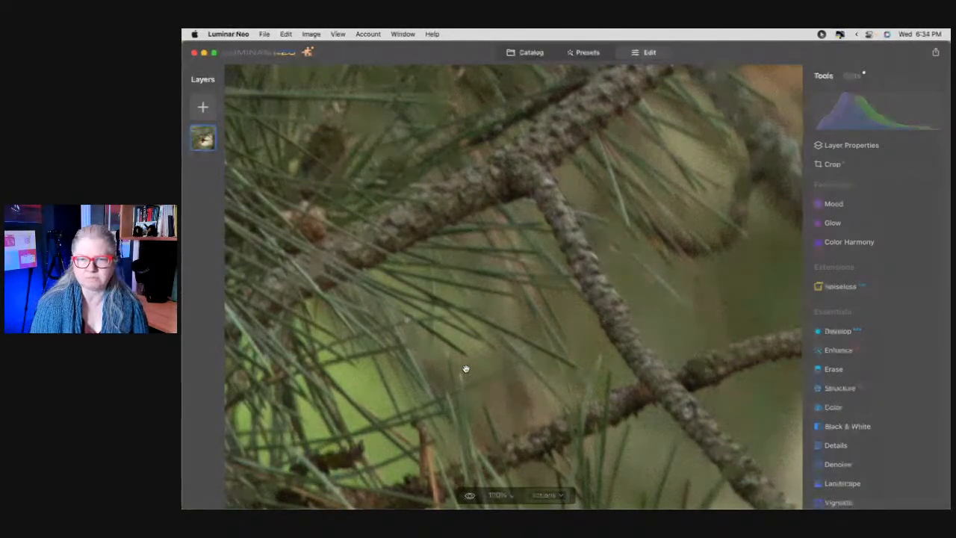
scroll(465, 369, "left", 10)
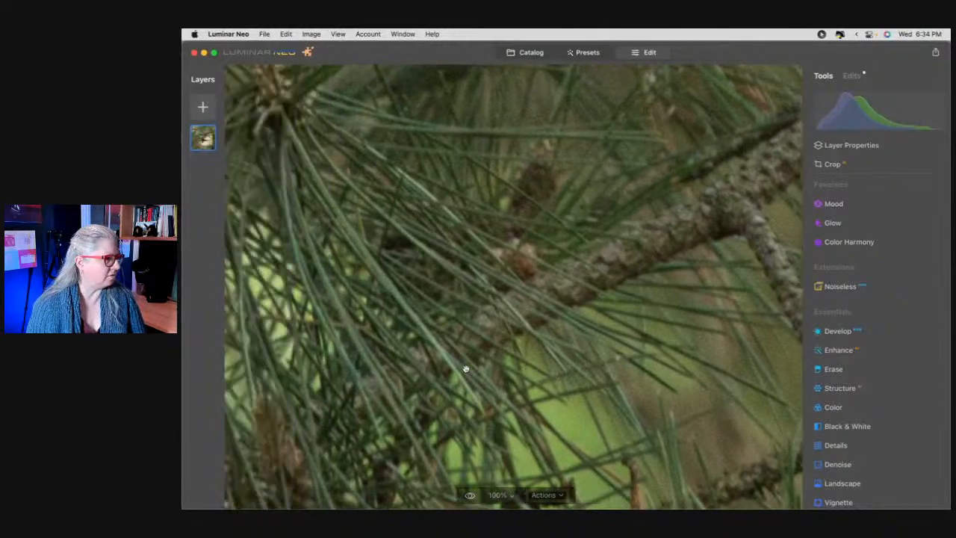
scroll(466, 369, "left", 10)
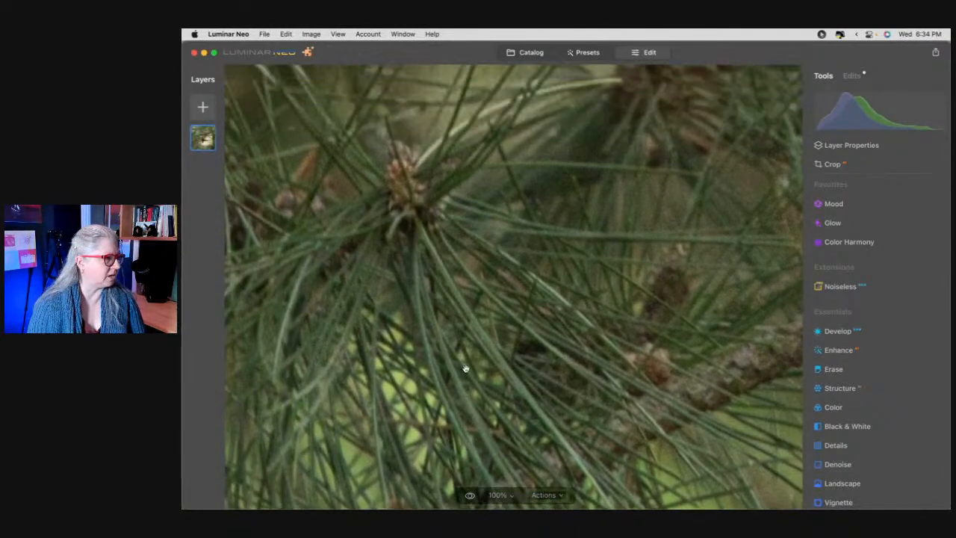
scroll(318, 250, "left", 3)
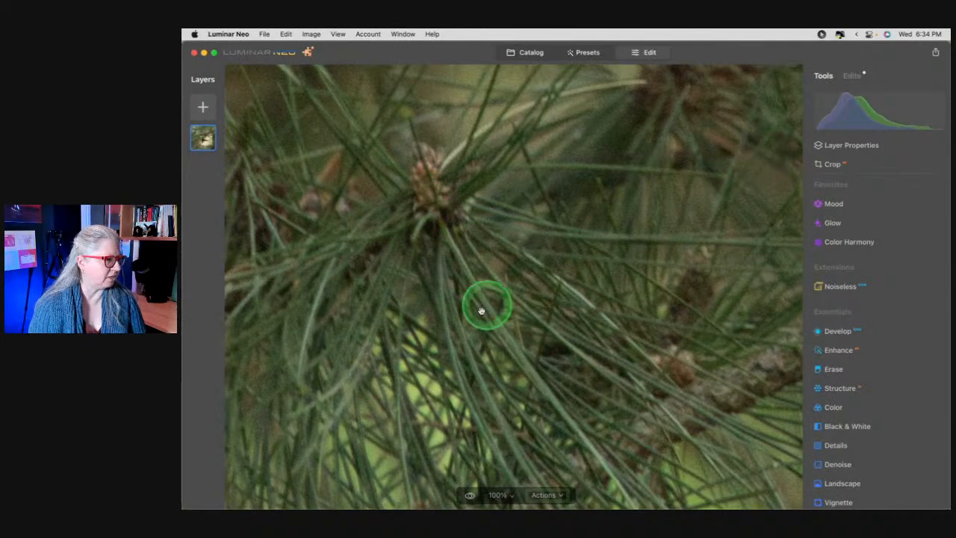
scroll(570, 390, "right", 10)
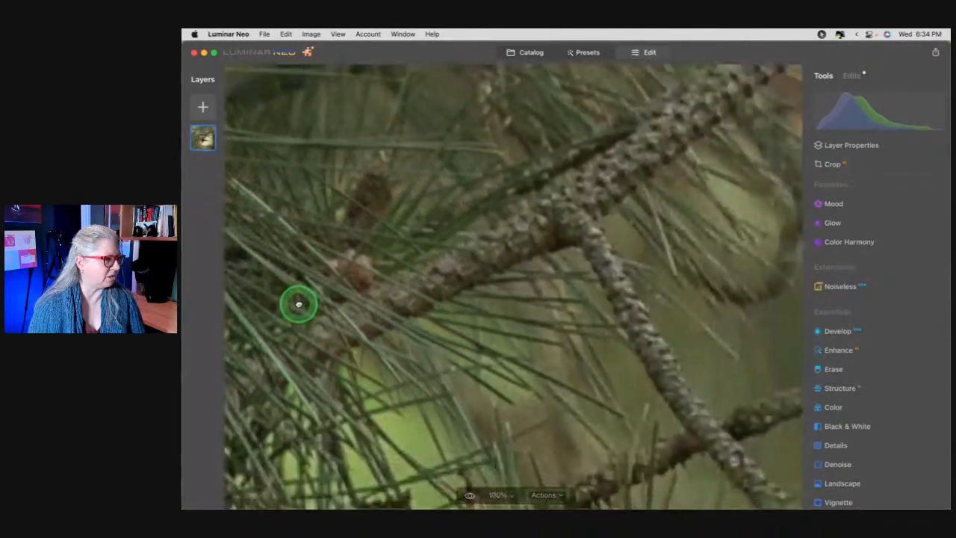
scroll(630, 312, "right", 8)
scroll(491, 317, "right", 10)
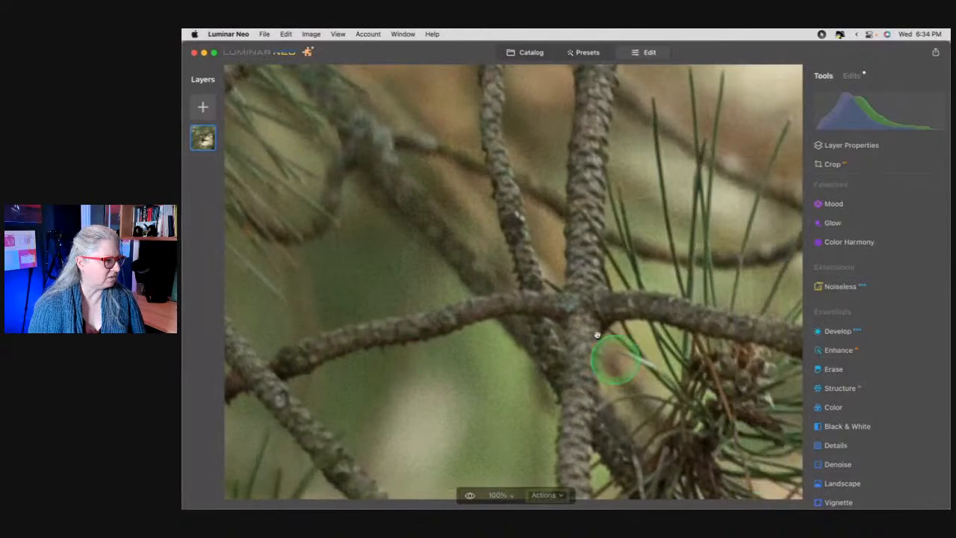
scroll(556, 377, "up", 10)
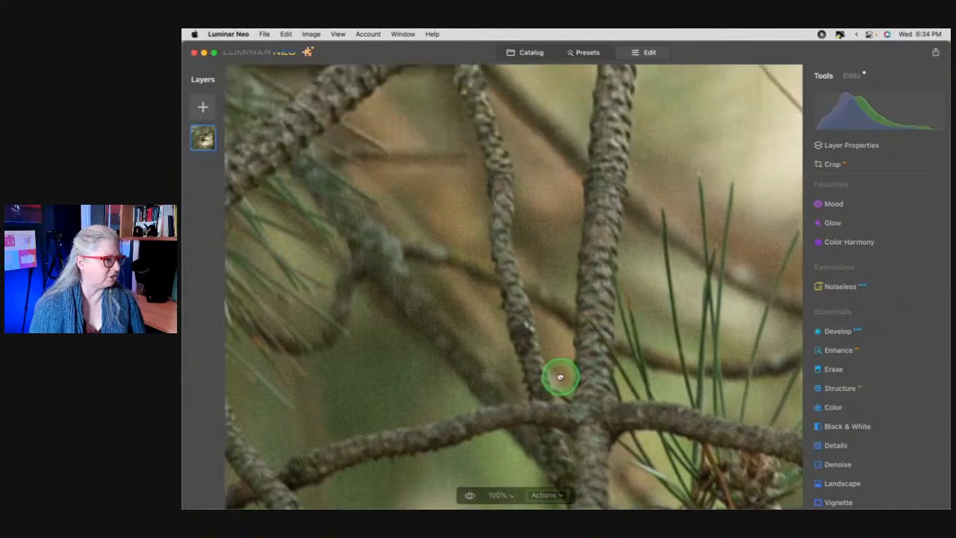
scroll(590, 298, "up", 3)
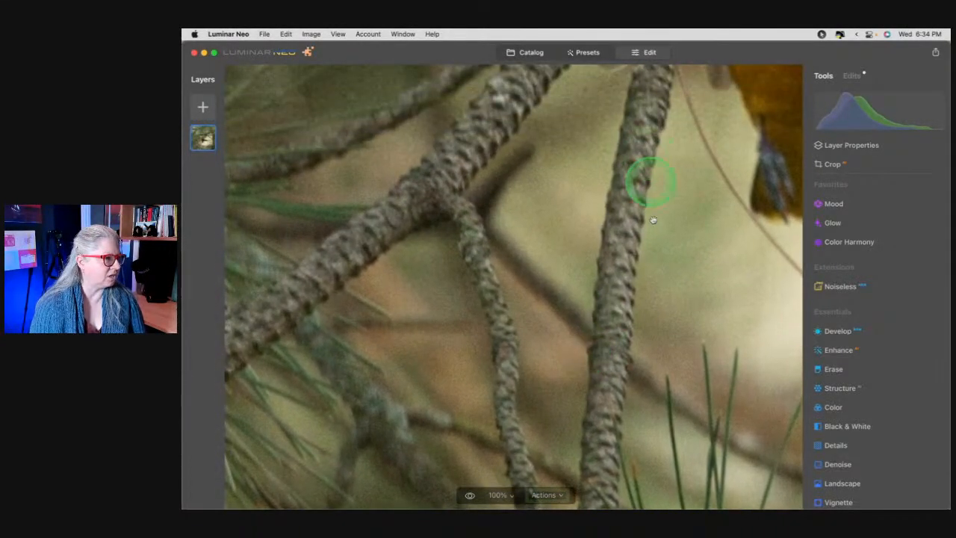
scroll(664, 401, "up", 10)
scroll(664, 401, "down", 10)
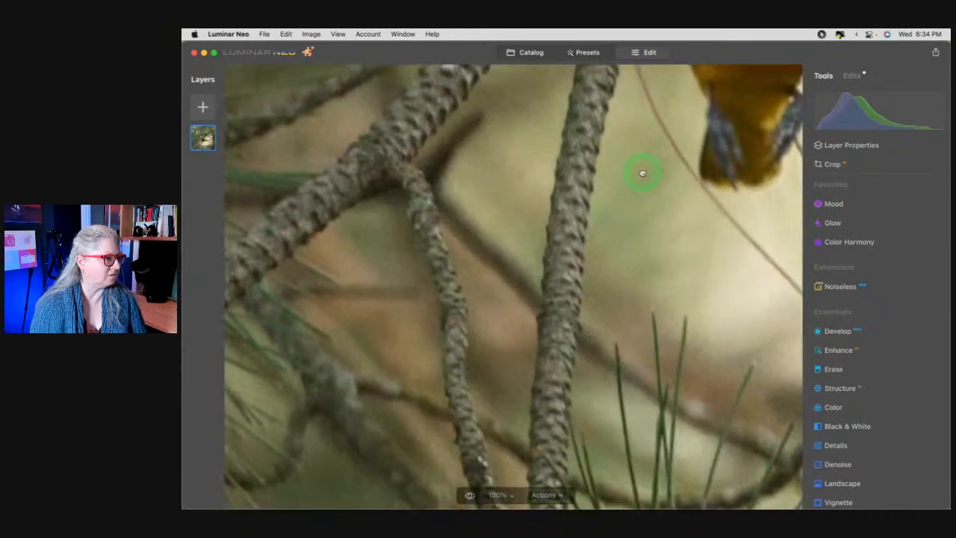
scroll(605, 93, "up", 10)
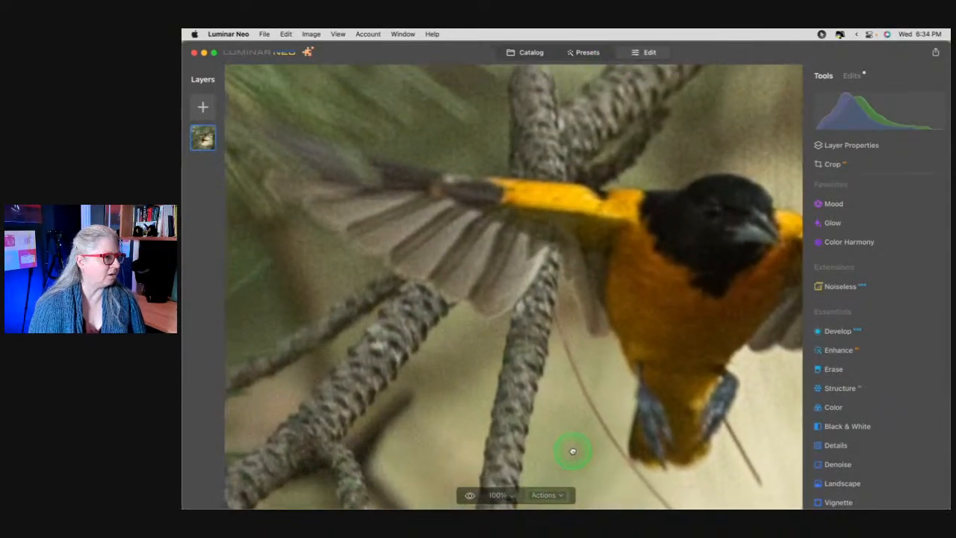
left_click_drag(573, 451, 578, 338)
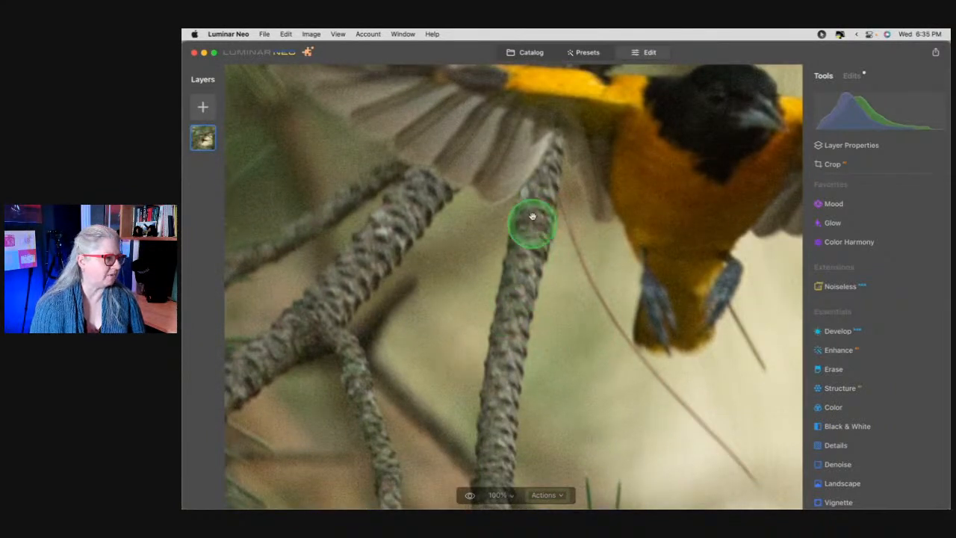
left_click_drag(669, 230, 381, 239)
left_click_drag(563, 382, 358, 186)
key("super+0")
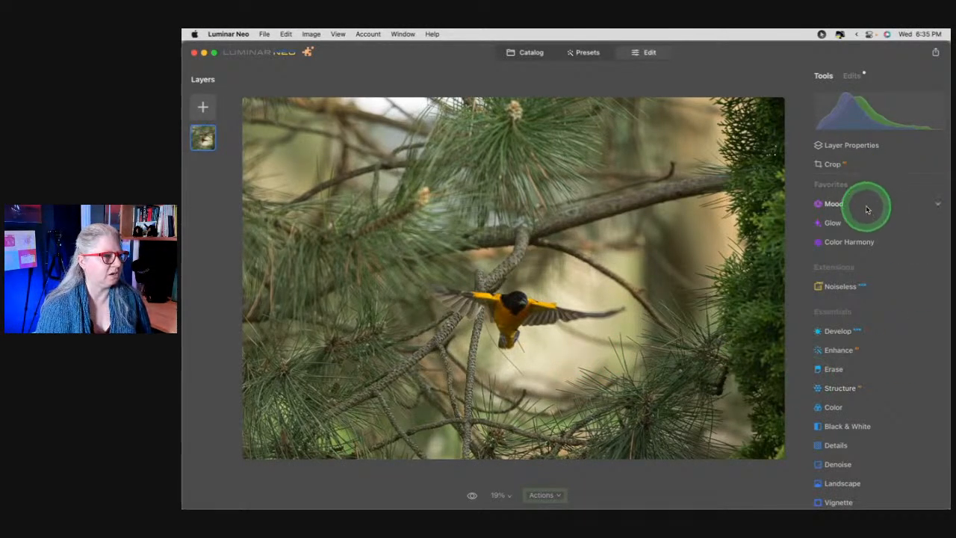
Set the Develop camera profile to Camera Landscape, and compare the photo with and without the adjustment
left_click(847, 333)
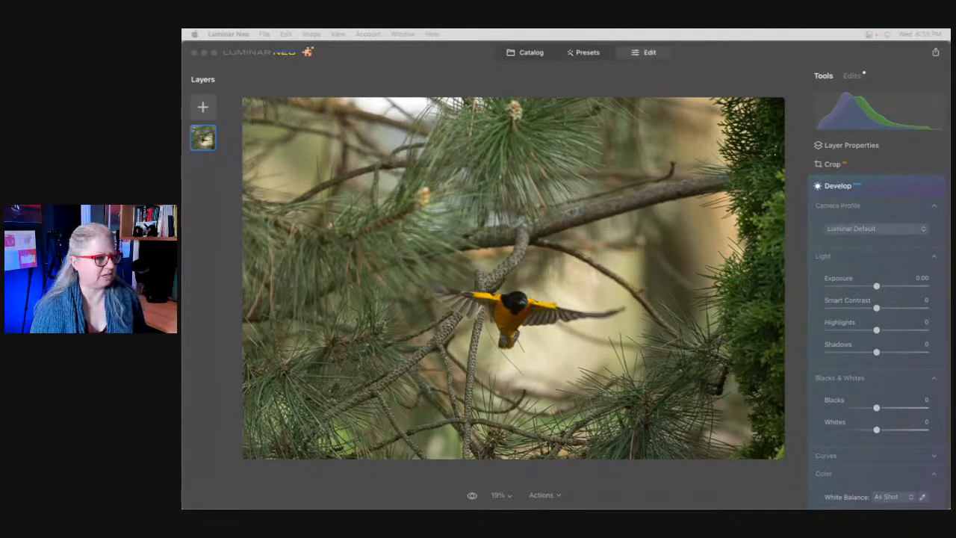
left_click(722, 78)
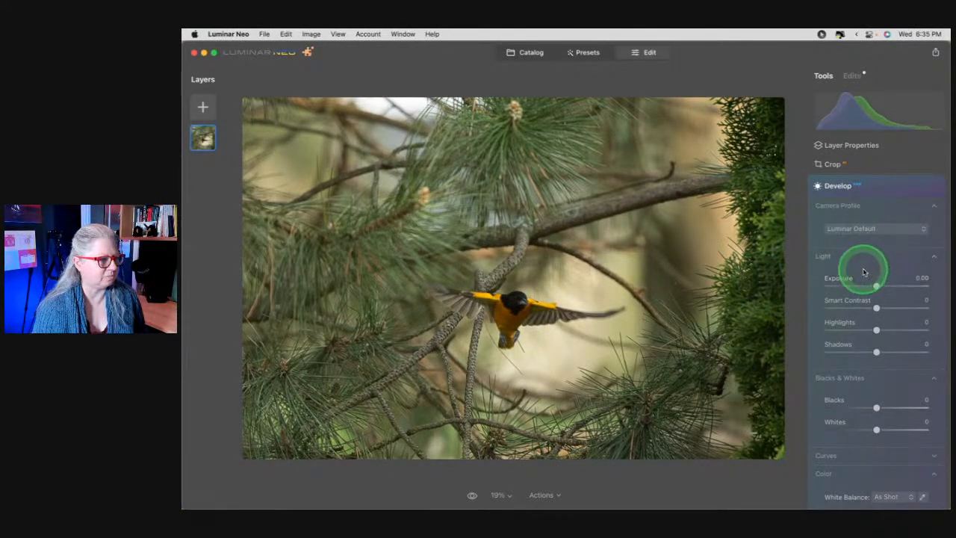
left_click(858, 237)
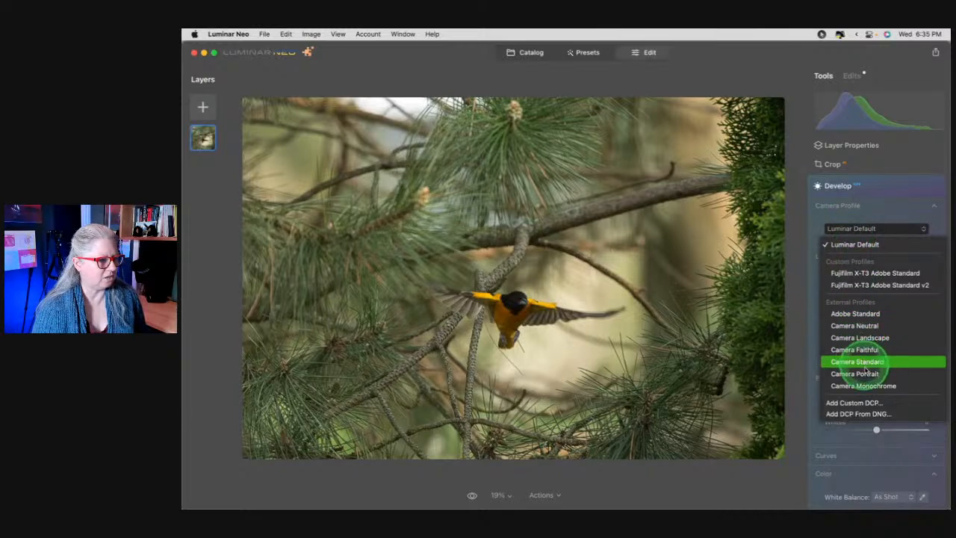
left_click(859, 340)
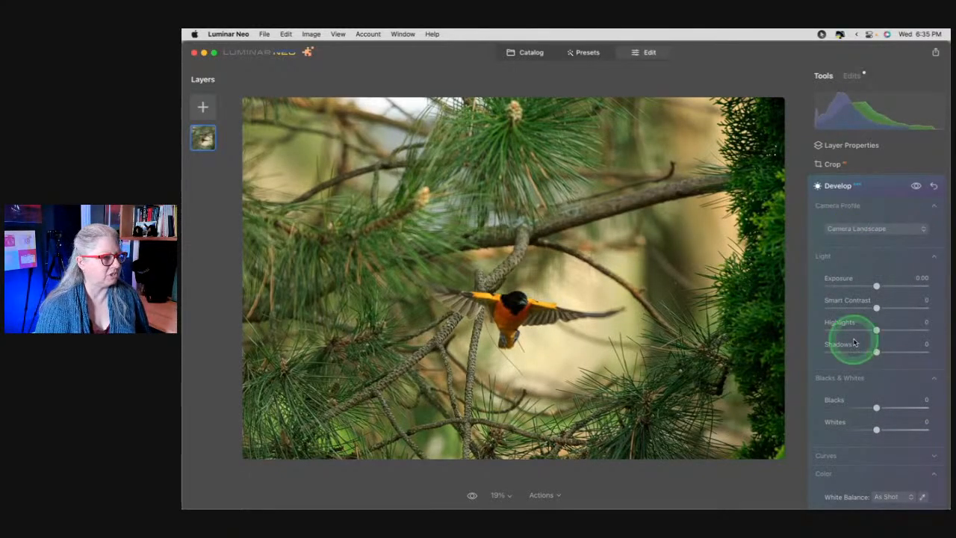
left_click(917, 186)
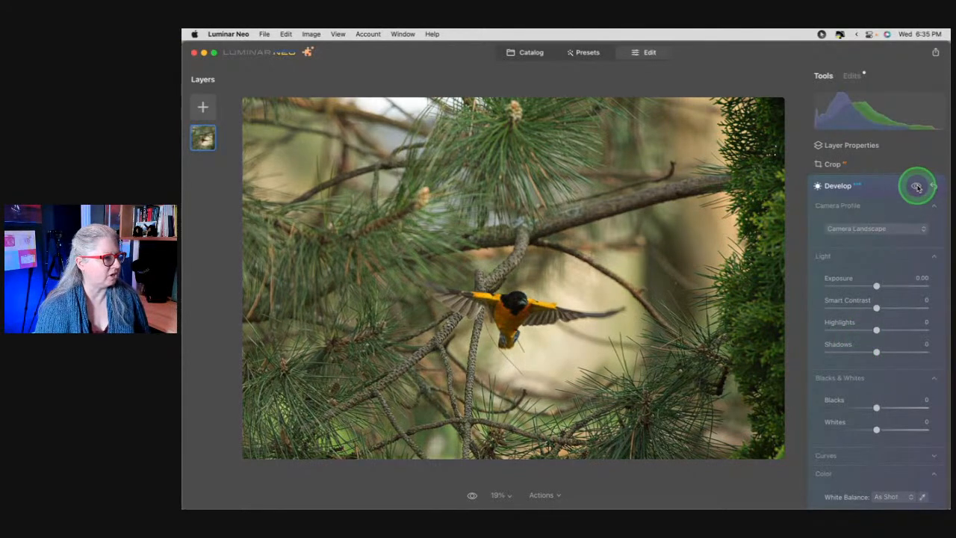
Compare the oriole photo with and without the Develop adjustment, and show the shadow and highlight clipping warnings
left_click(917, 186)
left_click(917, 186)
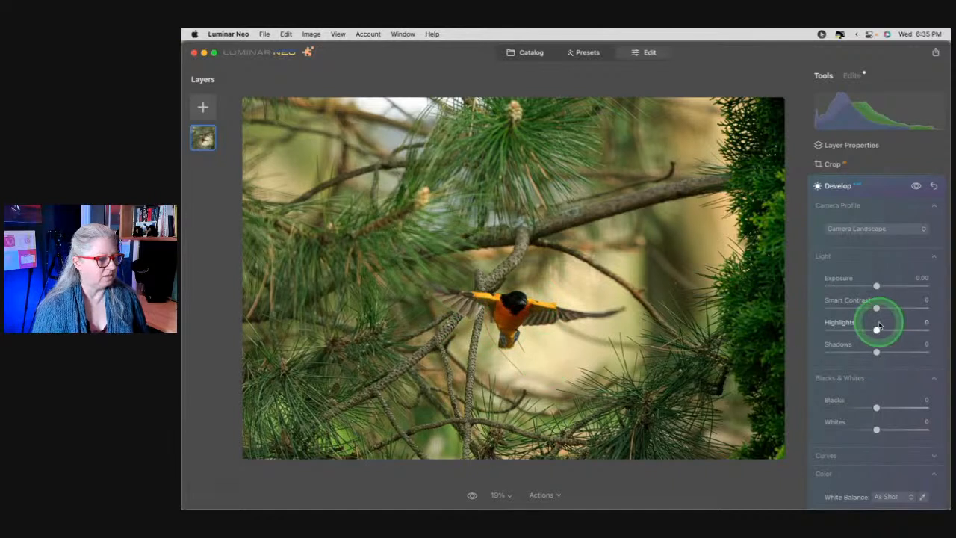
left_click(901, 123)
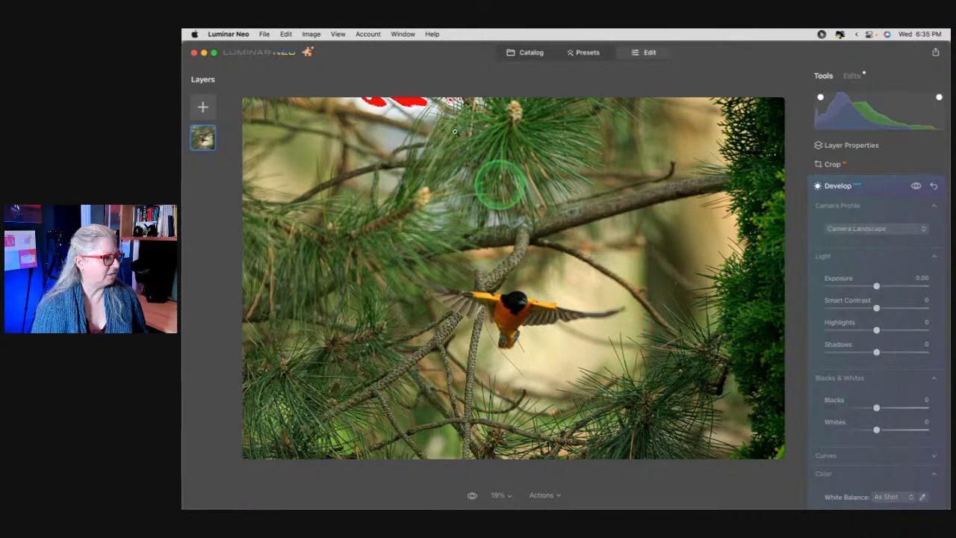
Try a lower Blacks value in Develop, reset it, and set Blacks to -32 while checking the shadow clipping
left_click_drag(876, 407, 857, 407)
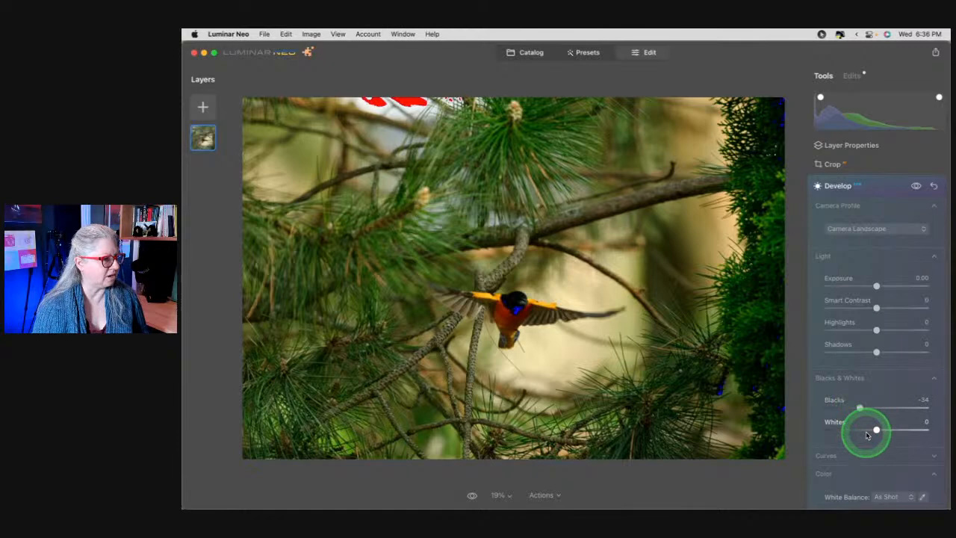
double_click(860, 407)
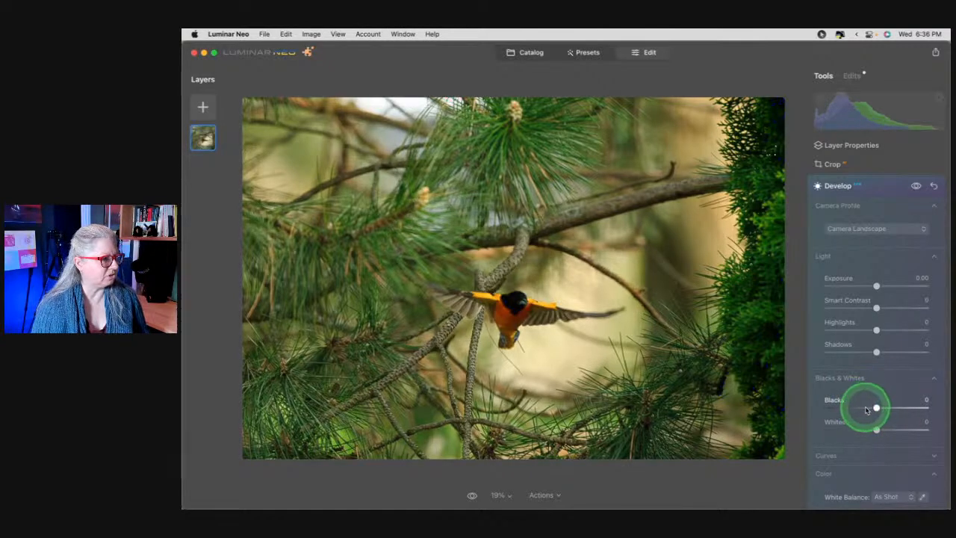
mouse_move(877, 408)
left_mouse_down()
mouse_move(846, 407)
mouse_move(883, 407)
mouse_move(858, 407)
left_mouse_up()
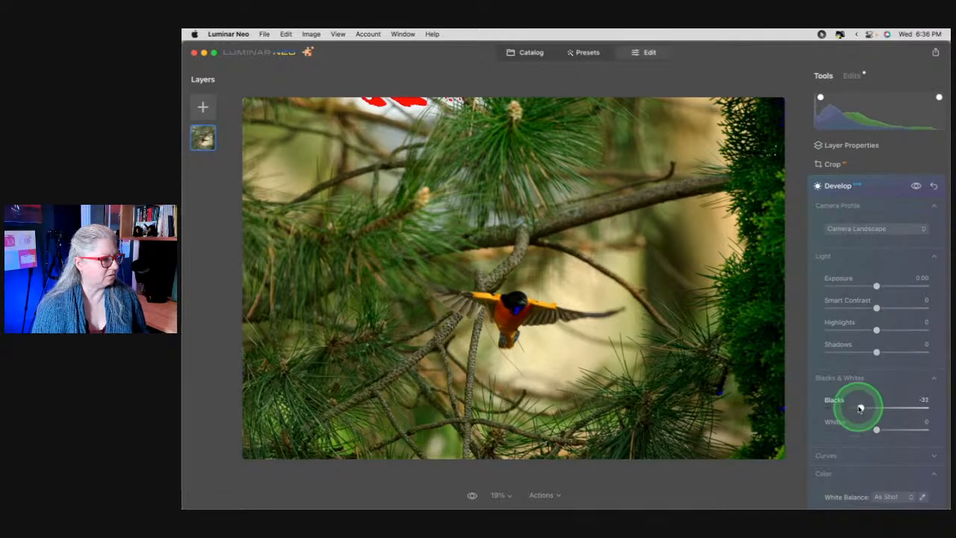
scroll(892, 384, "down", 5)
scroll(893, 386, "down", 3)
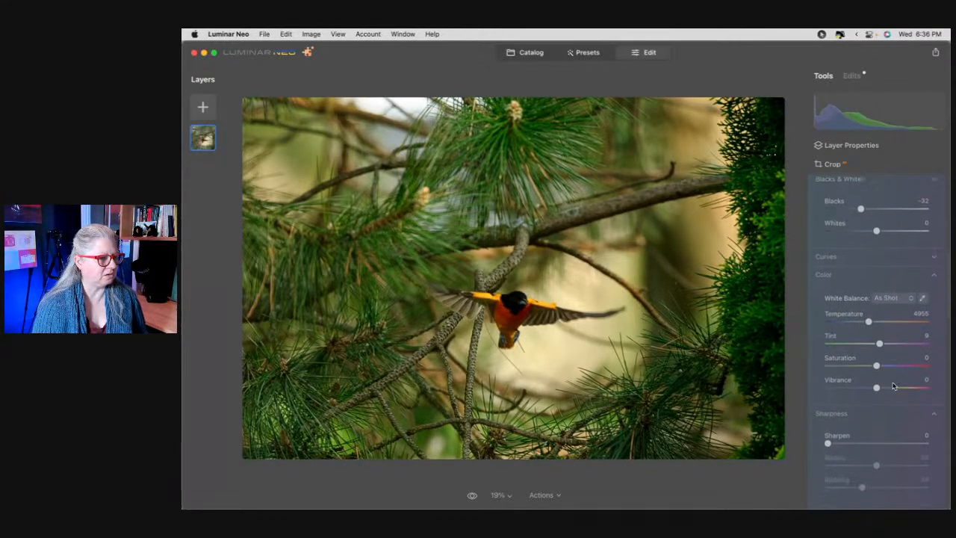
Set the photo's white balance to Daylight and sharpen it with Sharpen at 16 and Masking at 74
left_click(888, 296)
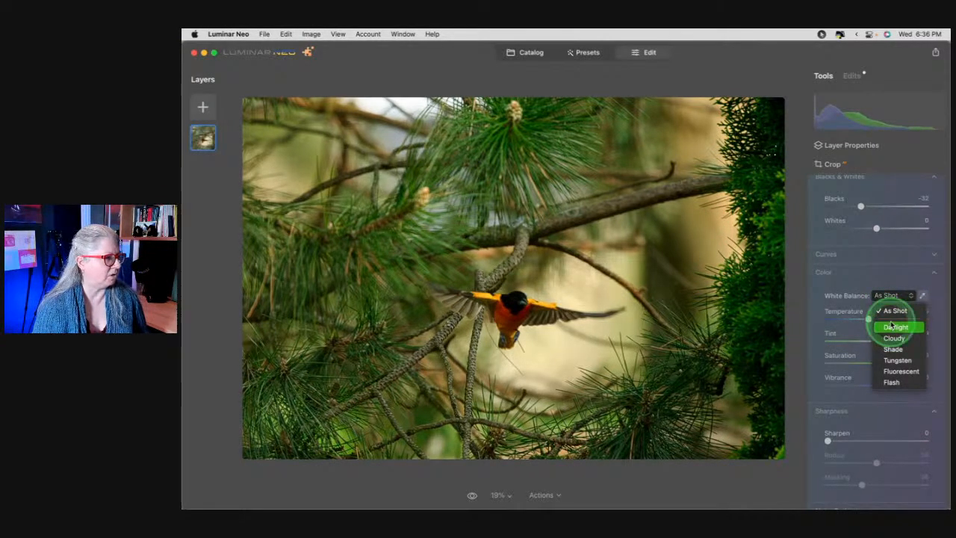
left_click(891, 327)
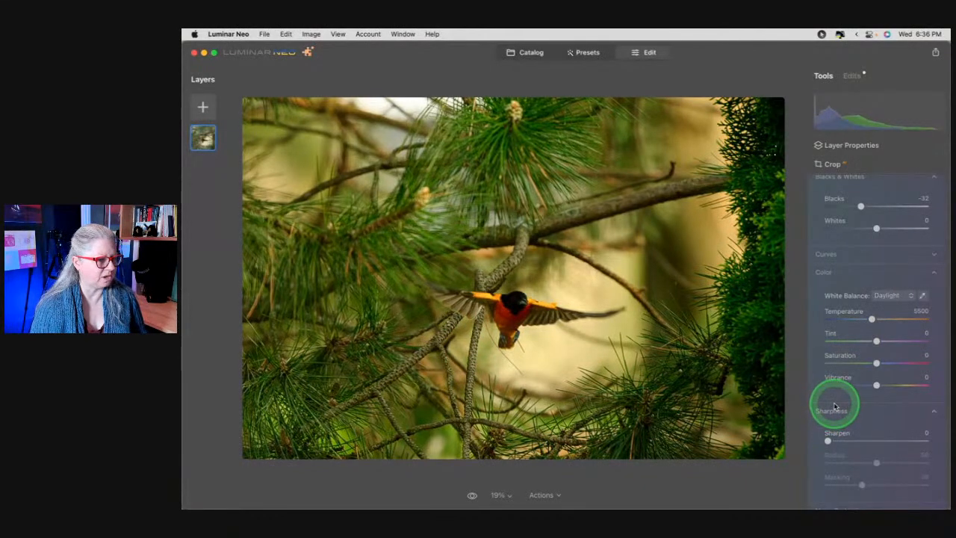
scroll(834, 406, "down", 2)
left_click_drag(827, 406, 844, 407)
left_click_drag(861, 449, 901, 448)
Apply noise reduction to the photo with Luminosity set to 4
scroll(862, 374, "down", 5)
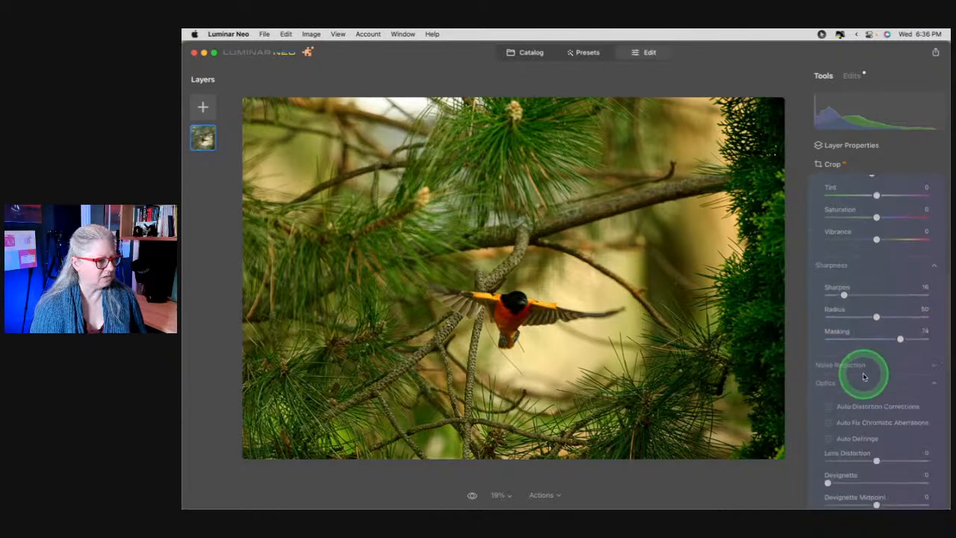
left_click(842, 363)
left_click_drag(827, 394, 838, 394)
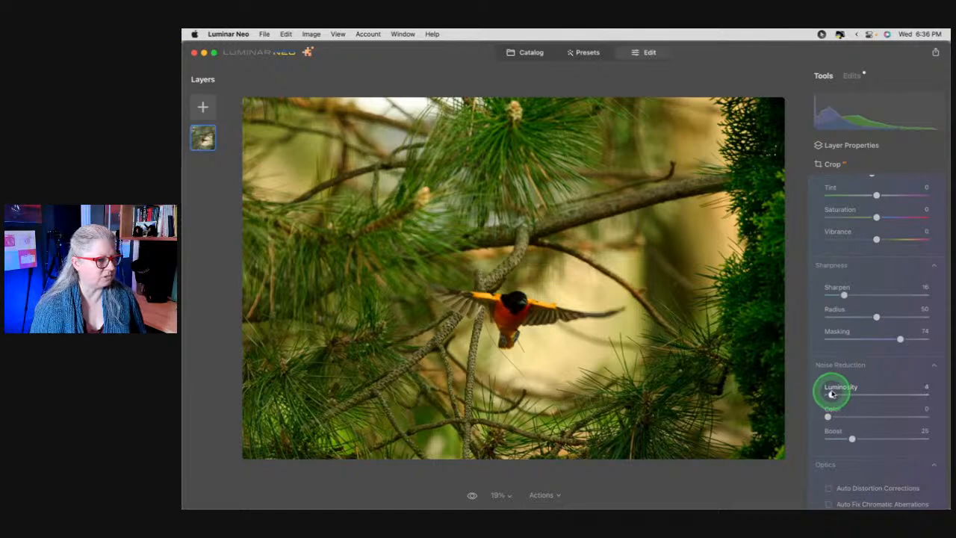
Inspect the bird at 100% and compare the photo with and without the Develop adjustments
left_click(539, 313)
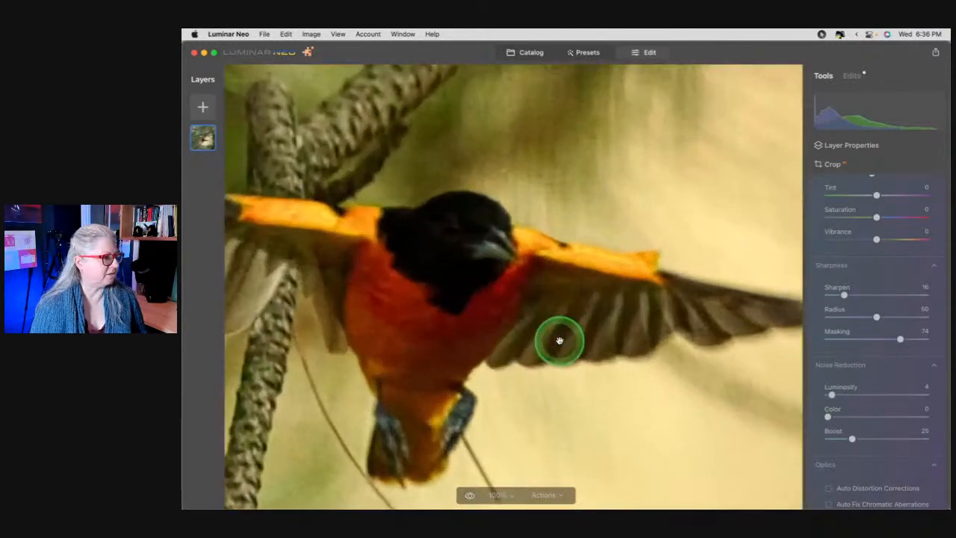
scroll(896, 254, "up", 6)
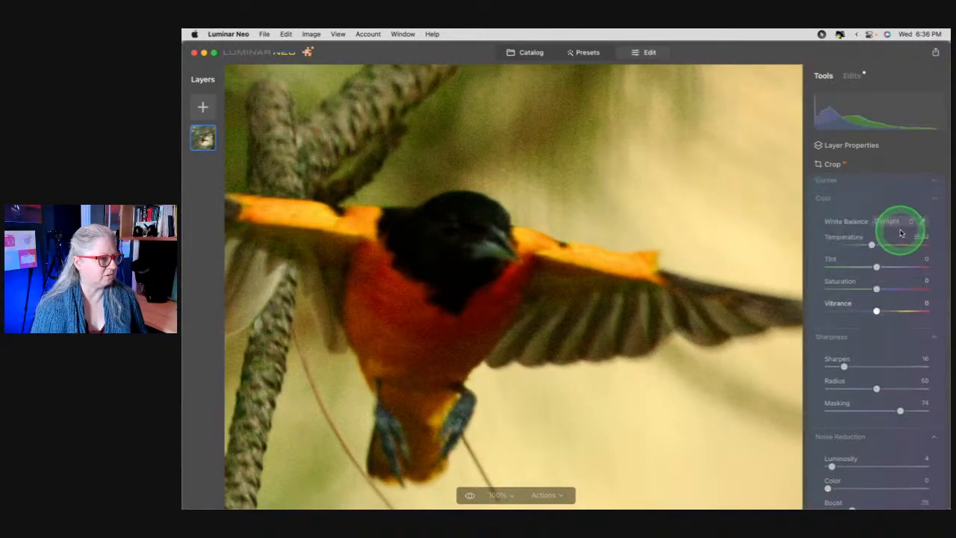
scroll(900, 233, "up", 10)
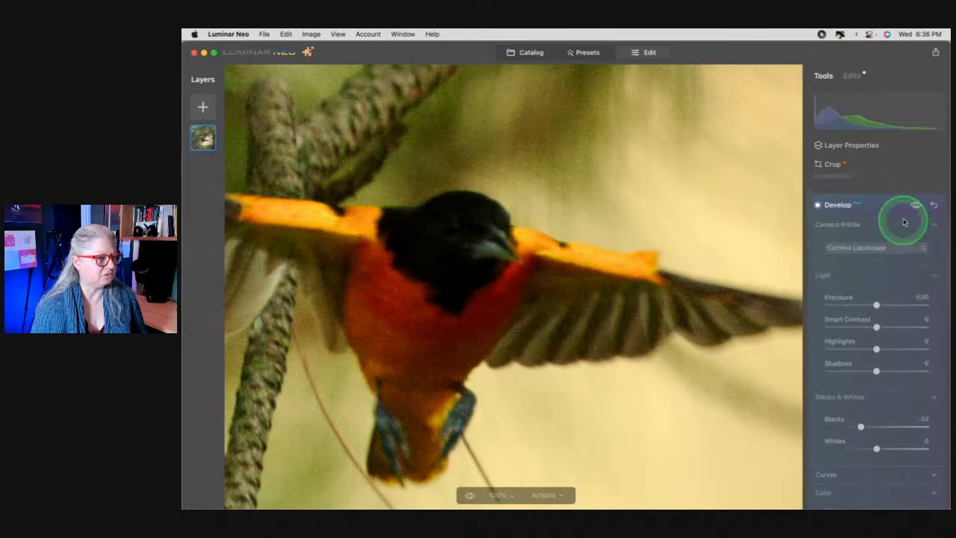
left_click(916, 206)
left_click(915, 206)
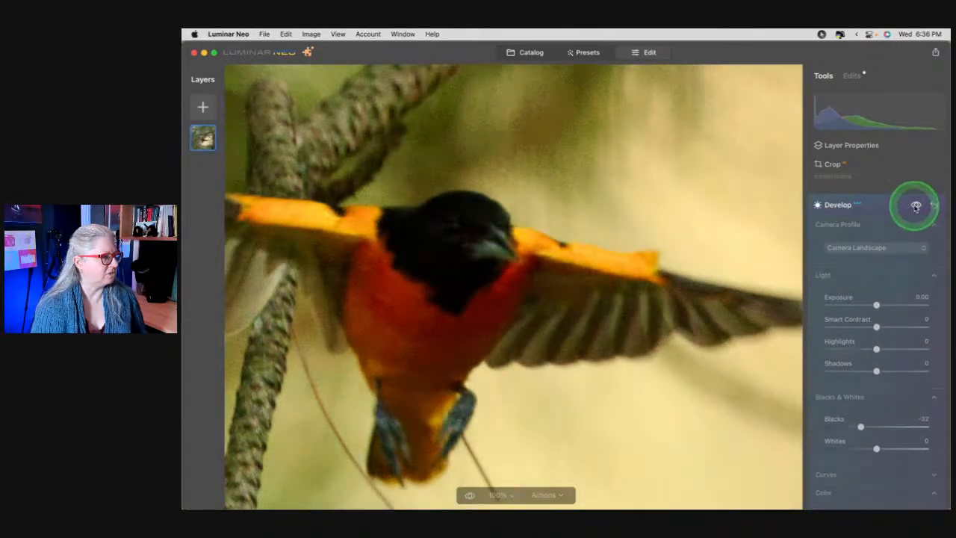
left_click(916, 205)
left_click(915, 206)
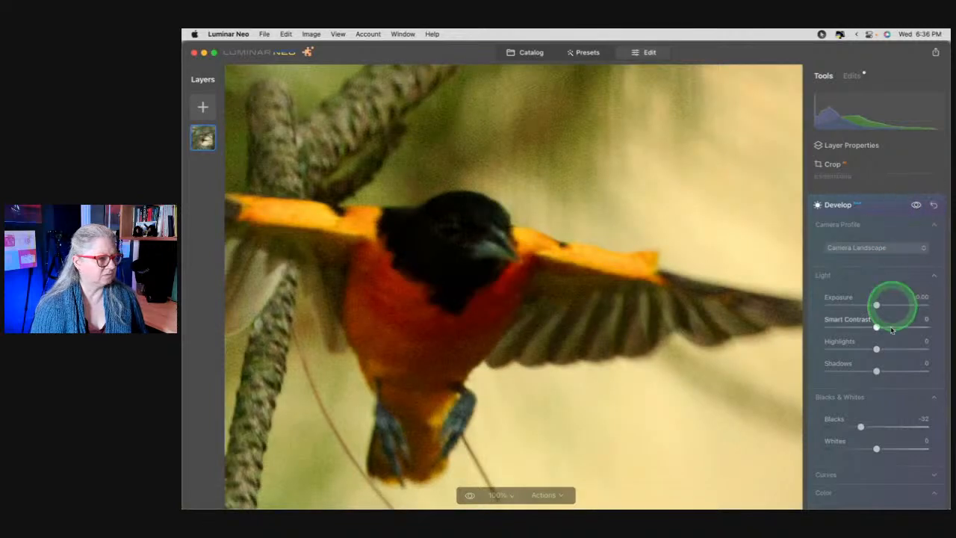
Raise the Develop Shadows to 33 and set the Tint to 4, viewing the whole photo
left_click_drag(876, 370, 895, 372)
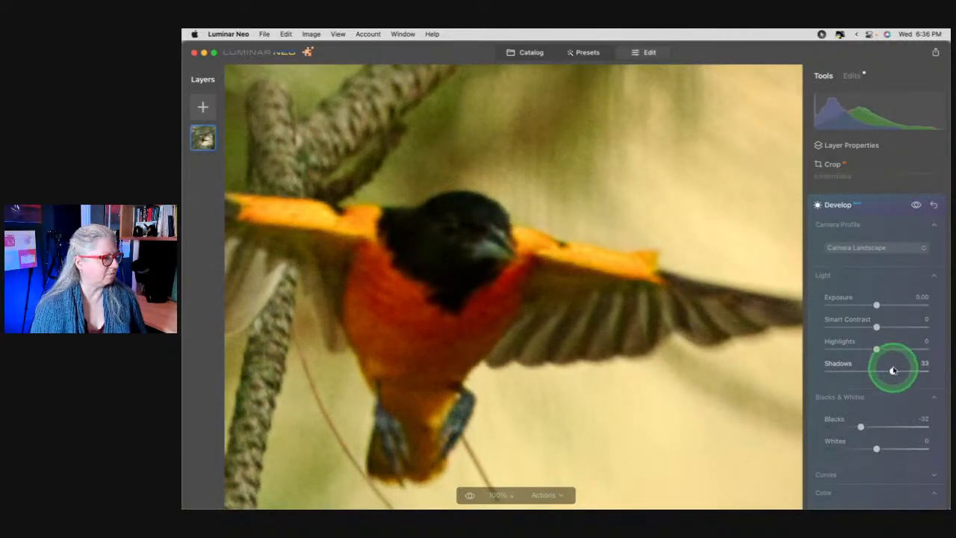
double_click(636, 329)
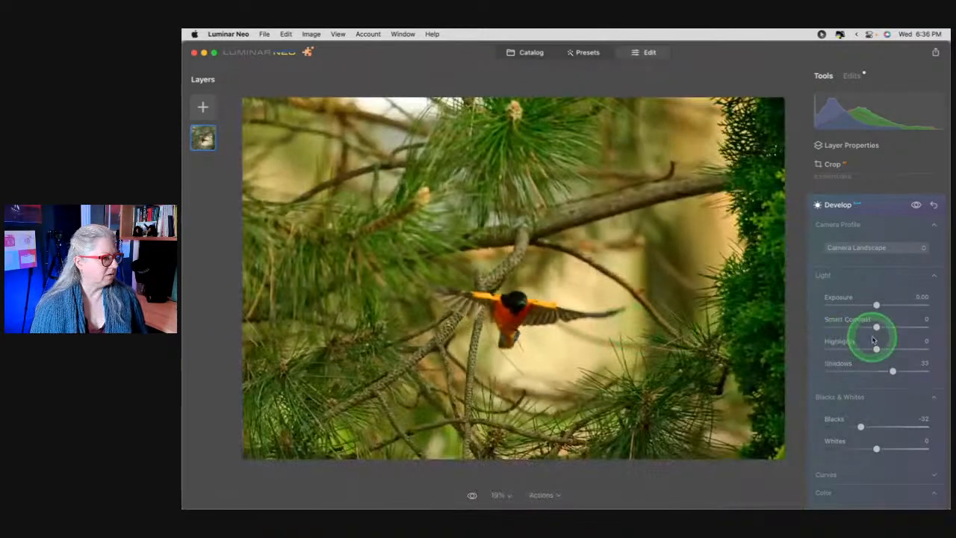
scroll(858, 326, "down", 10)
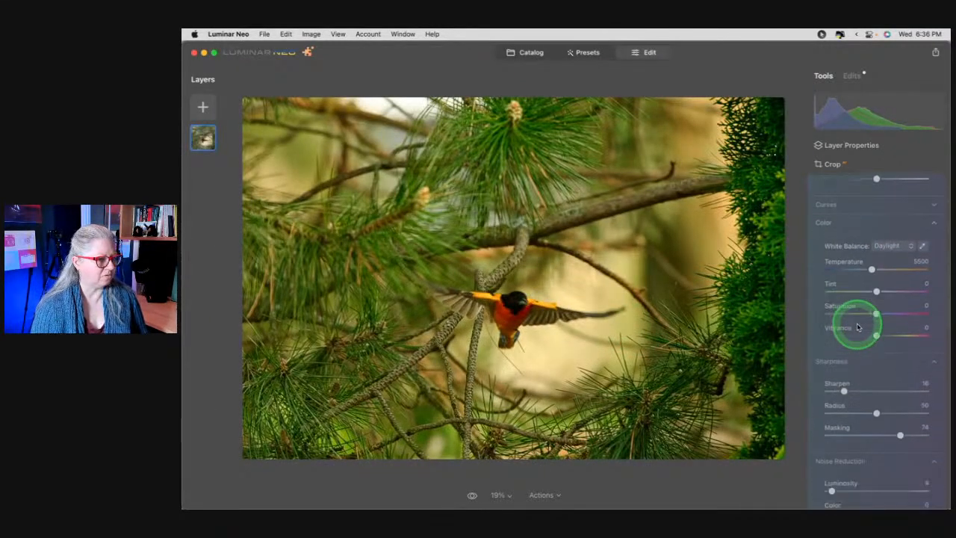
left_click_drag(876, 291, 878, 291)
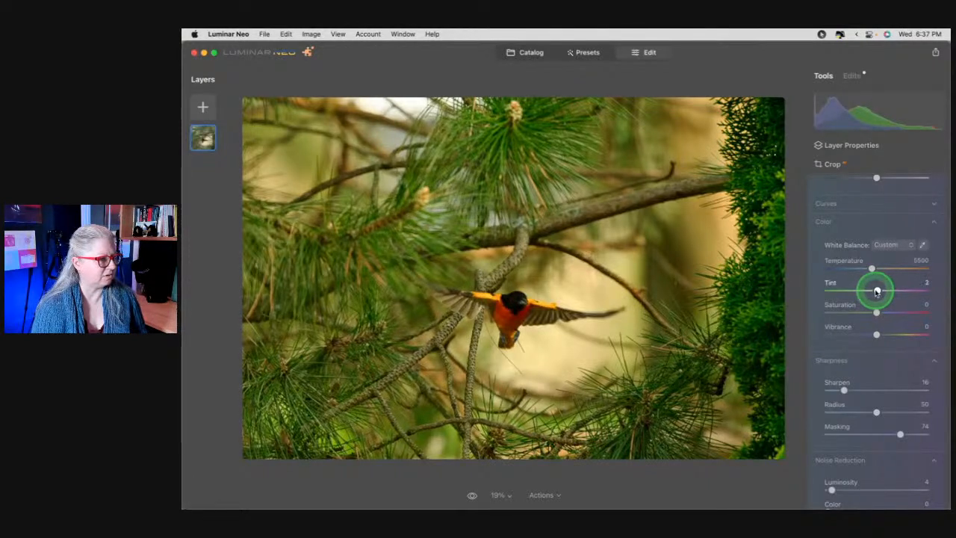
scroll(877, 292, "down", 1)
scroll(877, 291, "up", 2)
left_click(876, 316)
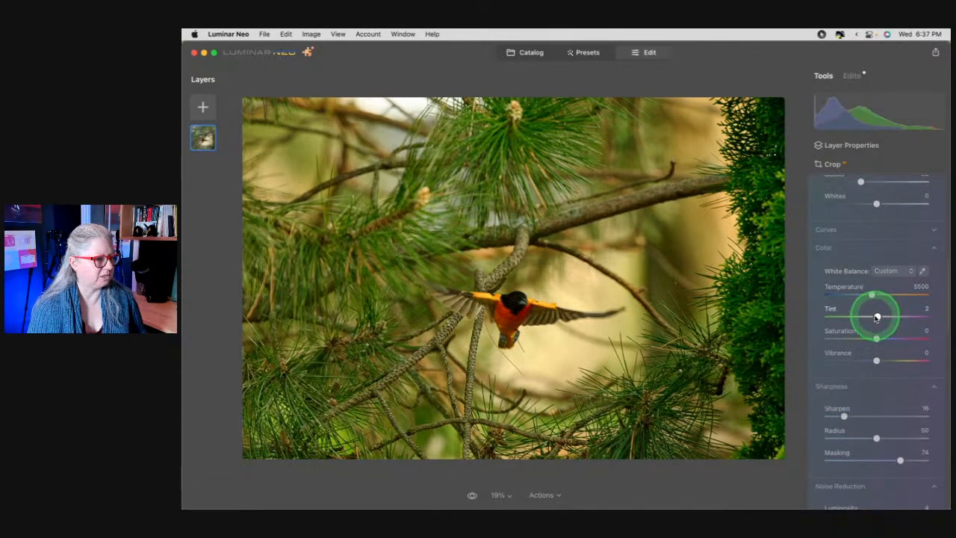
Enable Auto Fix Chromatic Aberrations and Auto Defringe in the Optics settings and close the Develop tool
scroll(877, 316, "down", 5)
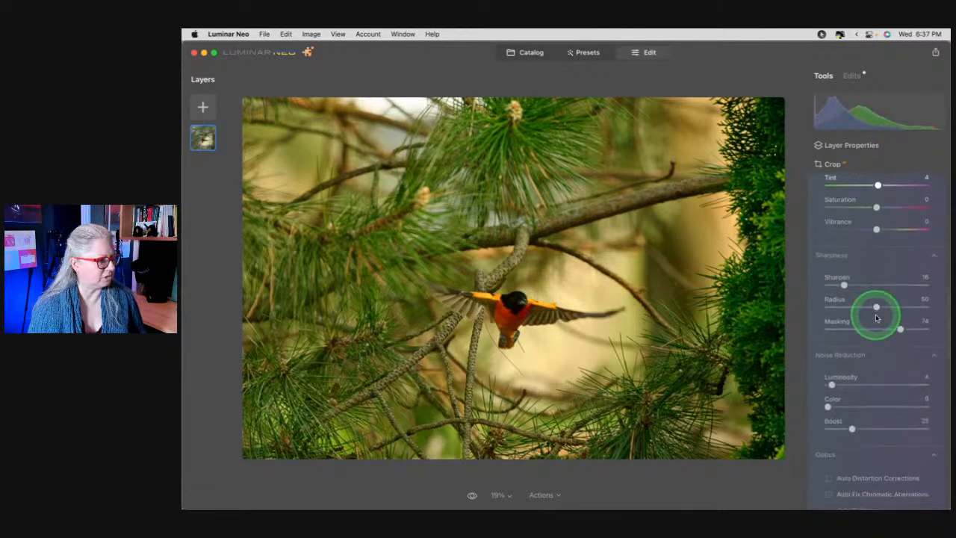
left_click(828, 393)
left_click(829, 377)
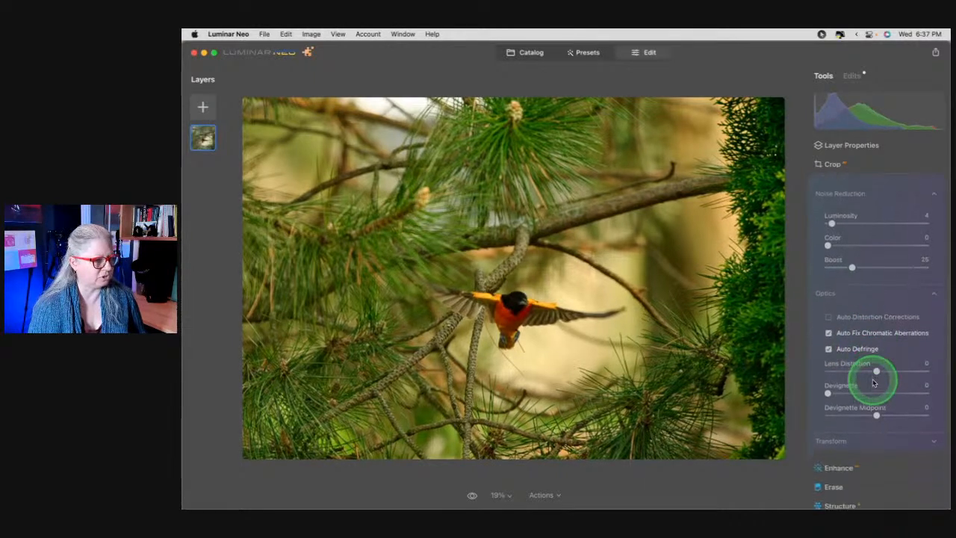
scroll(874, 383, "up", 10)
scroll(874, 383, "up", 4)
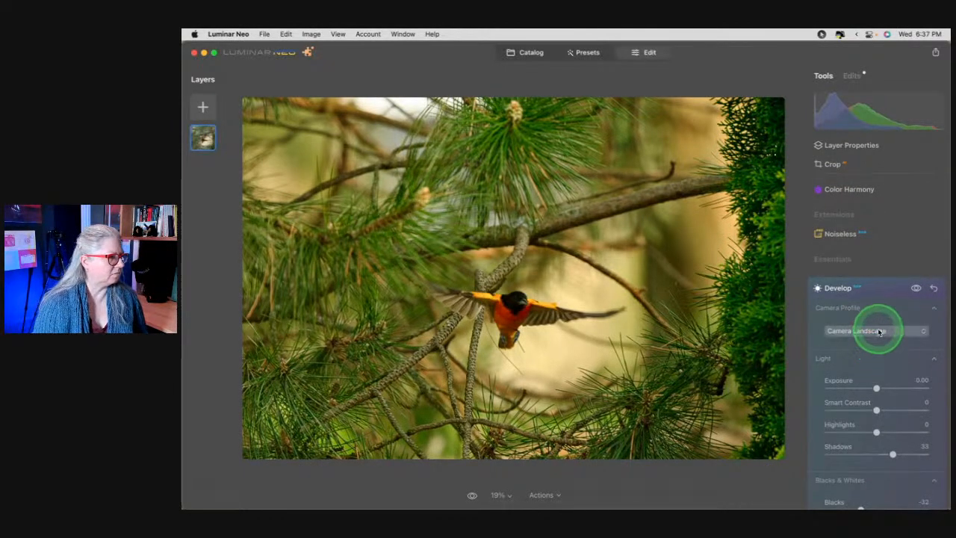
left_click(874, 288)
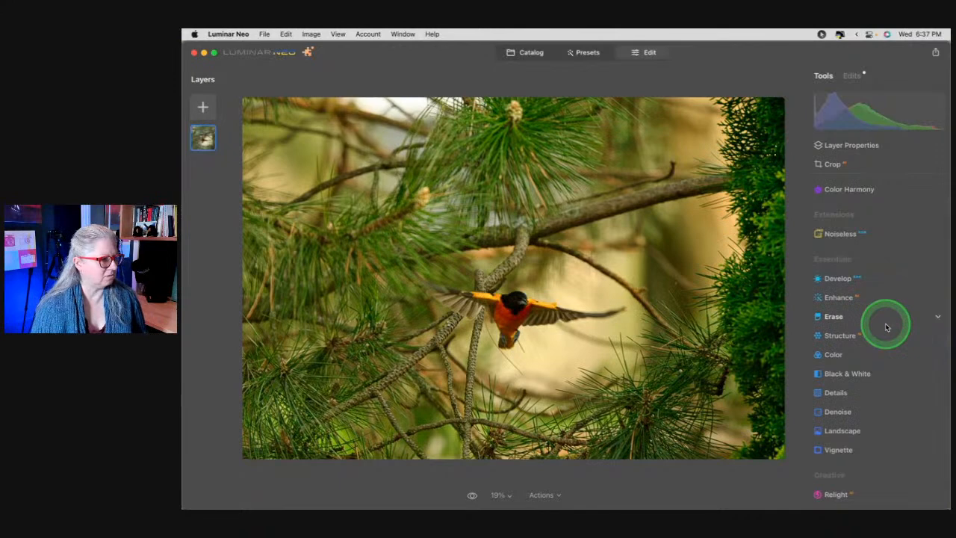
Start cropping the photo in its original ratio with an automatically suggested composition
scroll(885, 322, "up", 3)
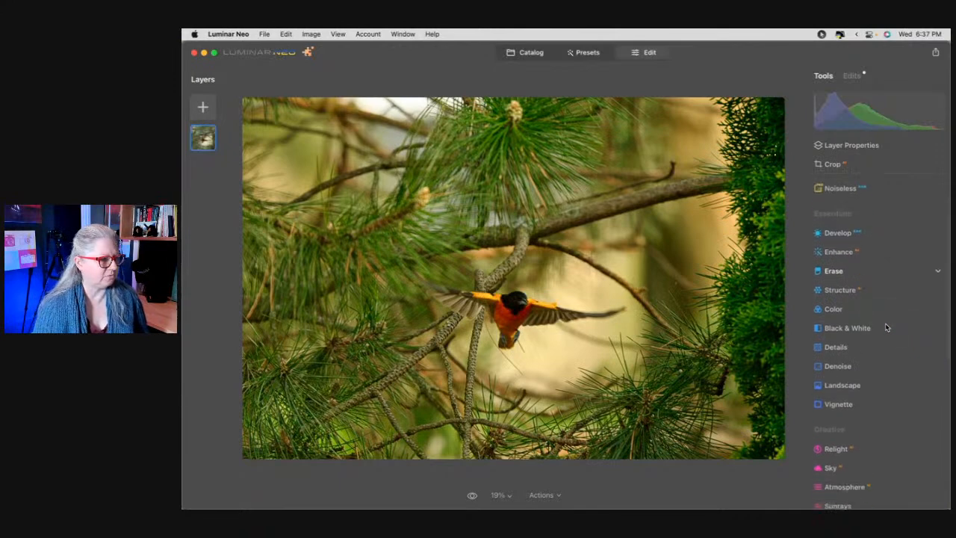
left_click(879, 171)
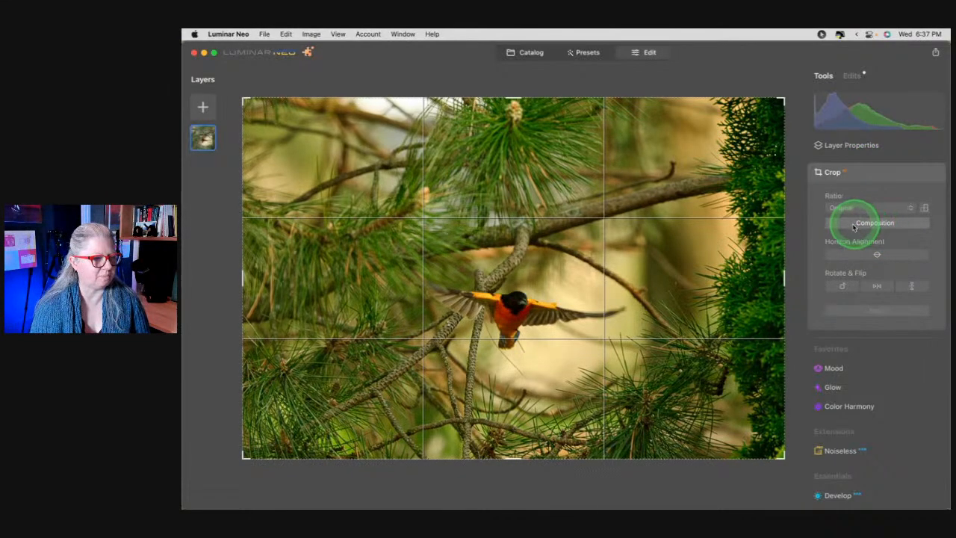
left_click(879, 224)
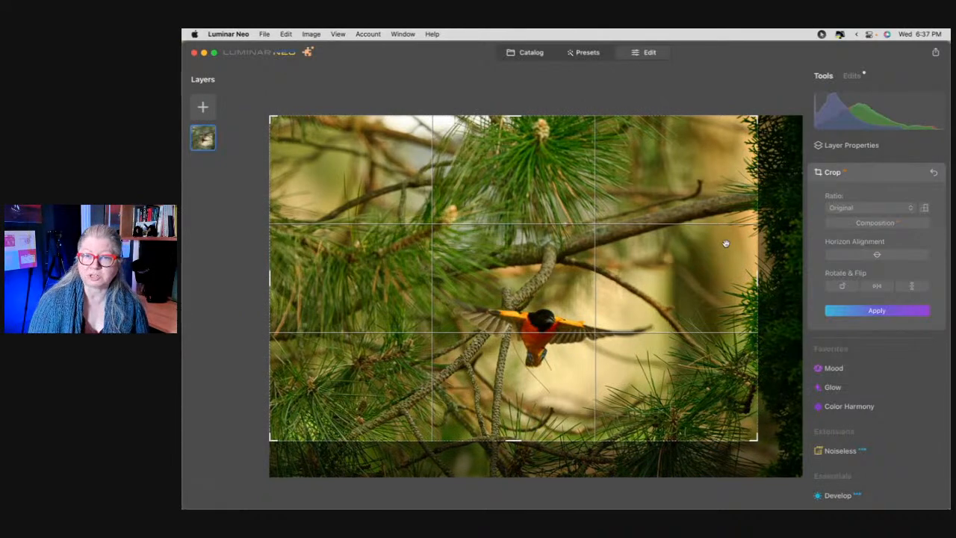
Shift the photo up and left within the crop frame, tighten the frame's upper-left corner around the bird, and apply the crop
left_click(614, 344)
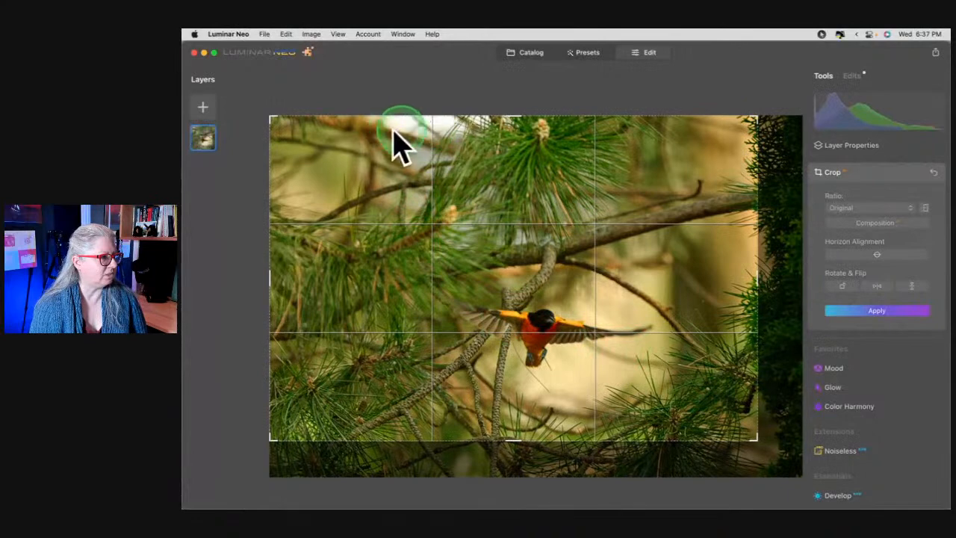
left_click_drag(544, 401, 476, 338)
left_click_drag(552, 433, 541, 407)
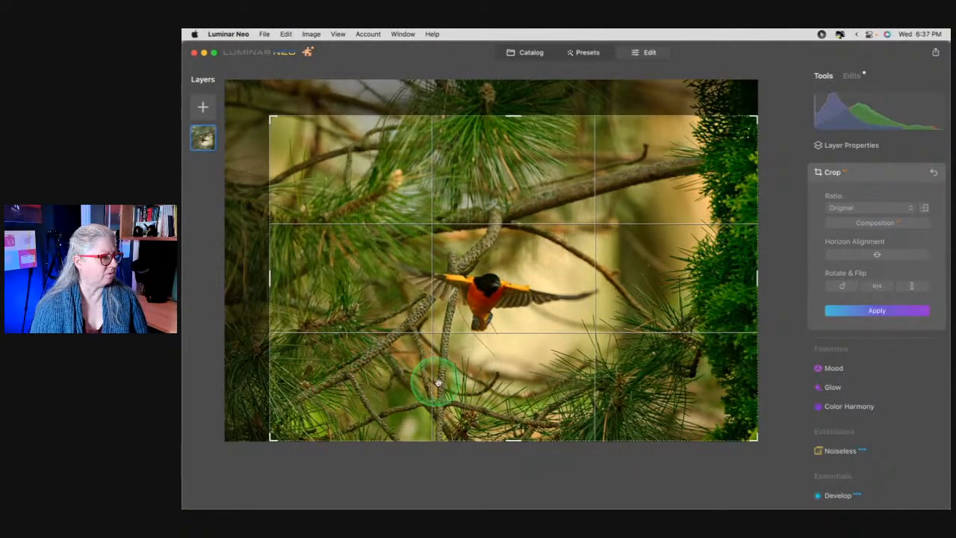
left_click_drag(477, 374, 476, 382)
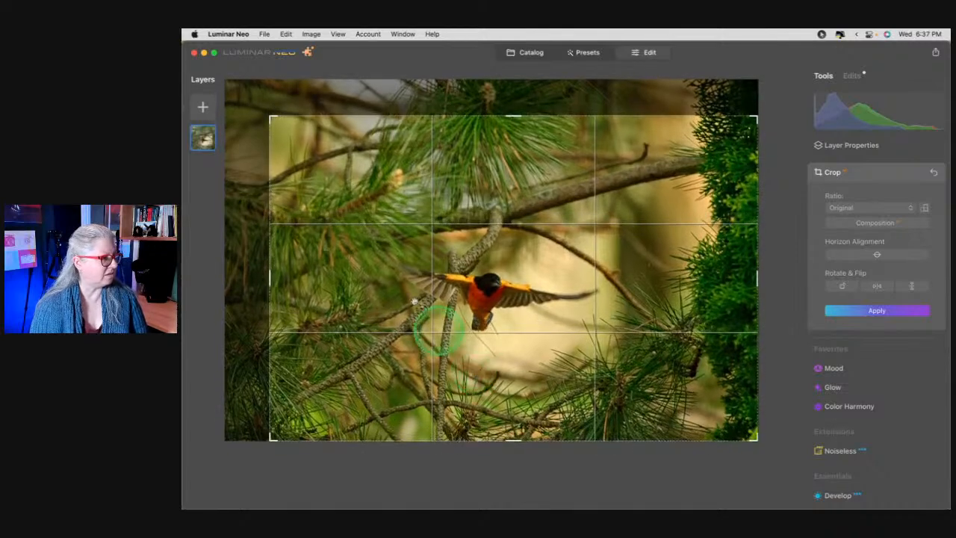
left_click_drag(270, 118, 294, 133)
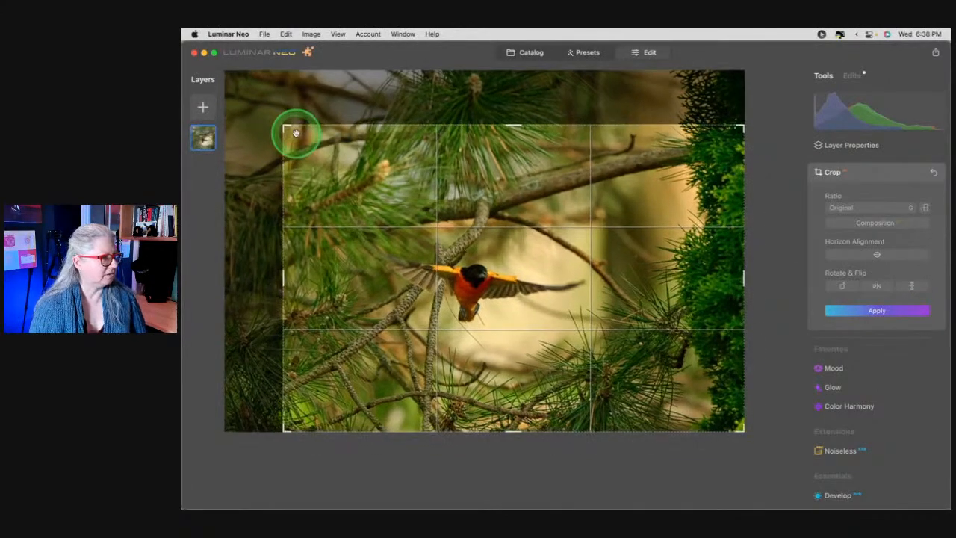
key("Return")
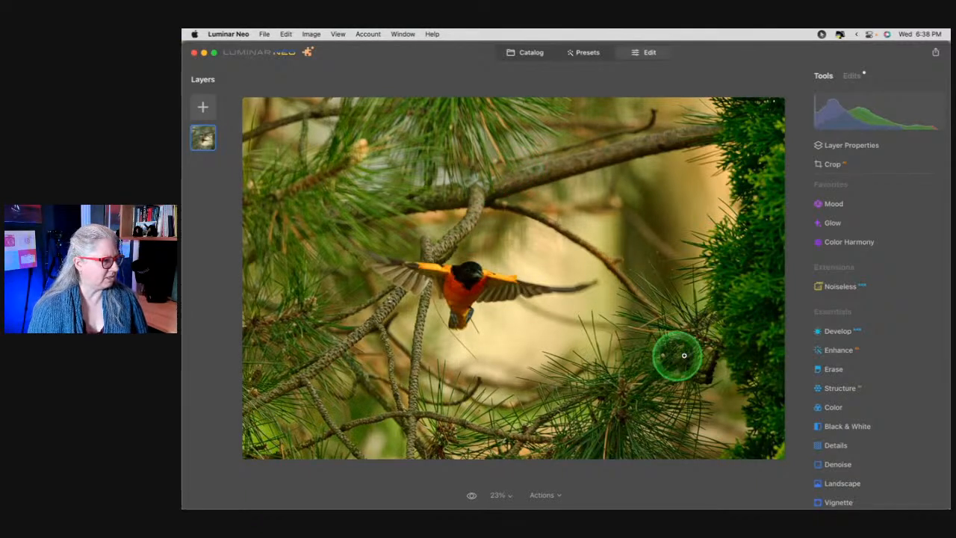
Add a dark vignette to the photo with Amount at -59
scroll(871, 329, "down", 3)
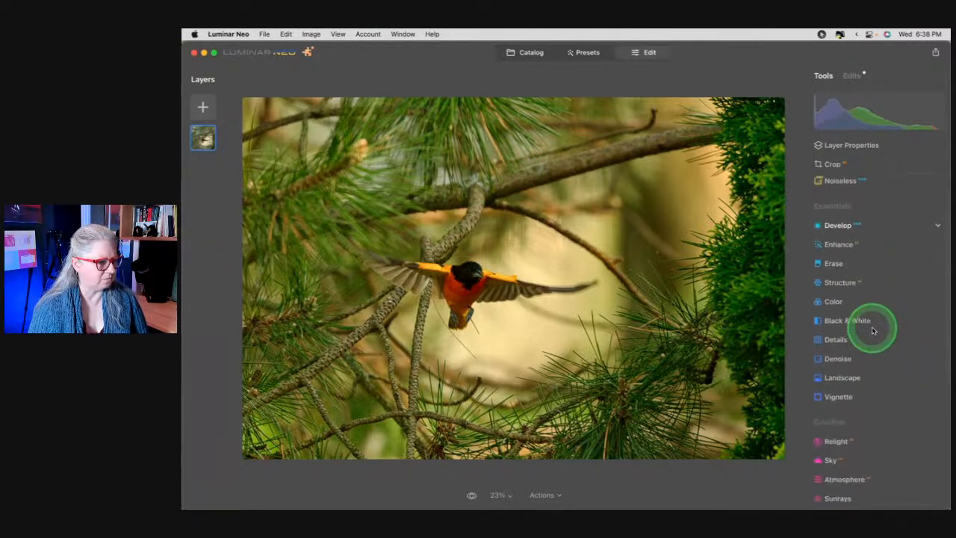
scroll(872, 329, "down", 2)
left_click(859, 343)
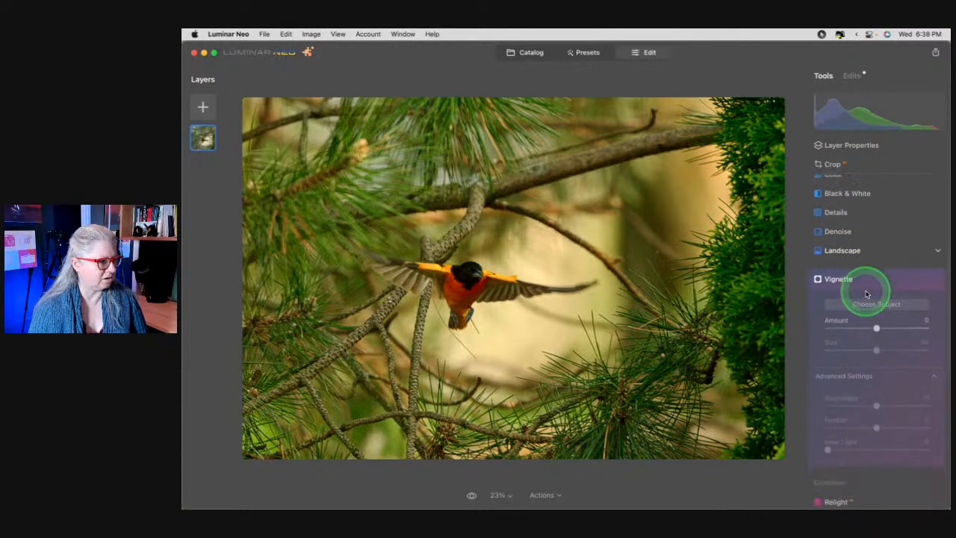
left_click_drag(874, 298, 846, 298)
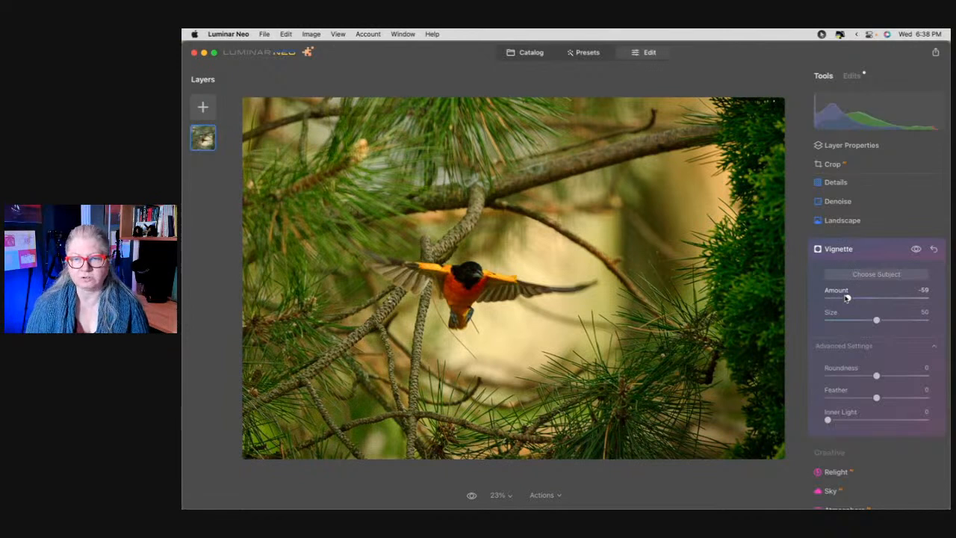
left_click(846, 298)
Make the vignette hard-edged with Amount -90, Size 0, Roundness 23 and Feather -100, and centre it on the bird
left_click_drag(876, 397, 791, 391)
left_click_drag(847, 298, 837, 319)
left_click_drag(876, 375, 888, 375)
left_click_drag(840, 319, 827, 320)
left_click(873, 274)
left_click(472, 284)
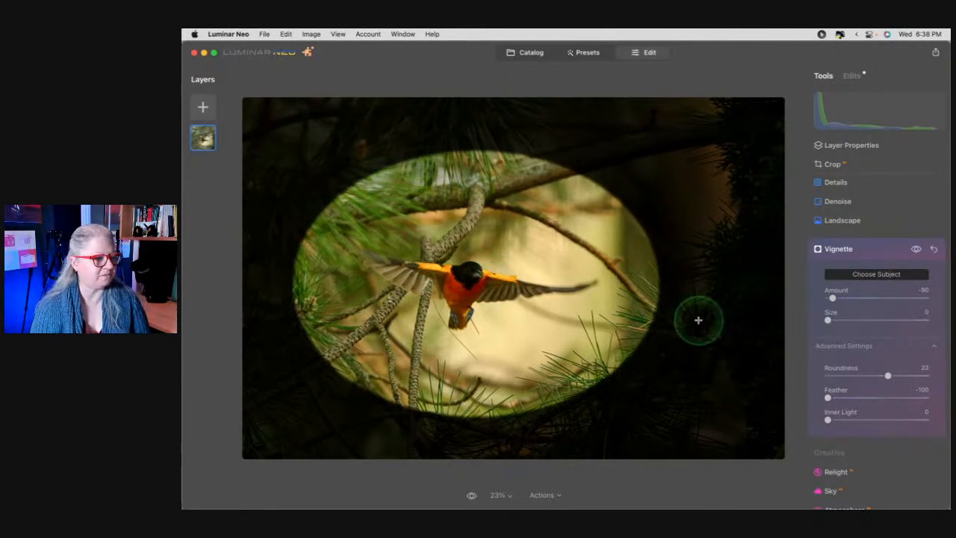
Soften the vignette with Feather at 94 and Amount at -57, and compare the photo with and without it
left_click_drag(828, 397, 921, 395)
left_click_drag(832, 297, 846, 298)
left_click(916, 249)
left_click(915, 249)
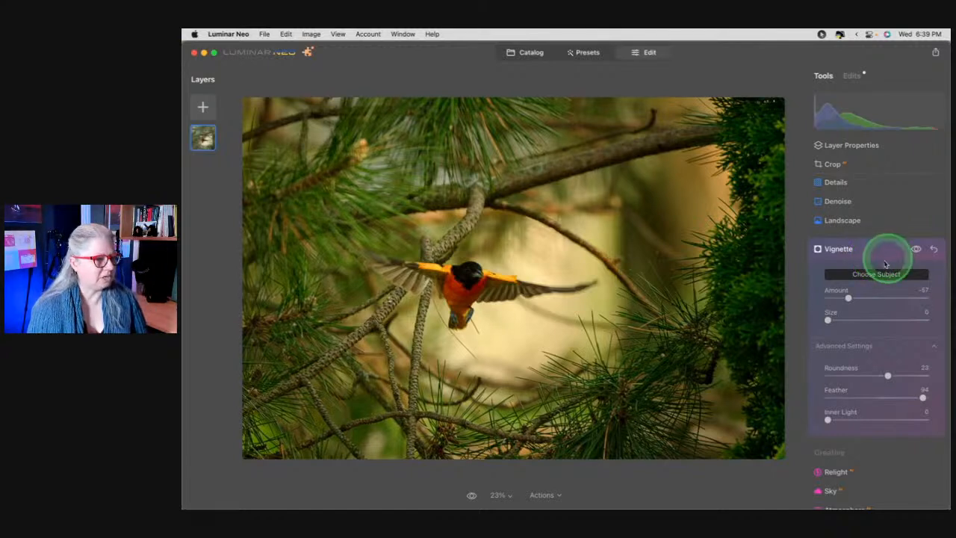
Check the vignette's edge at Feather -100 and Size 0, set its Feather to 73, and close the Vignette tool
left_click_drag(847, 399, 792, 386)
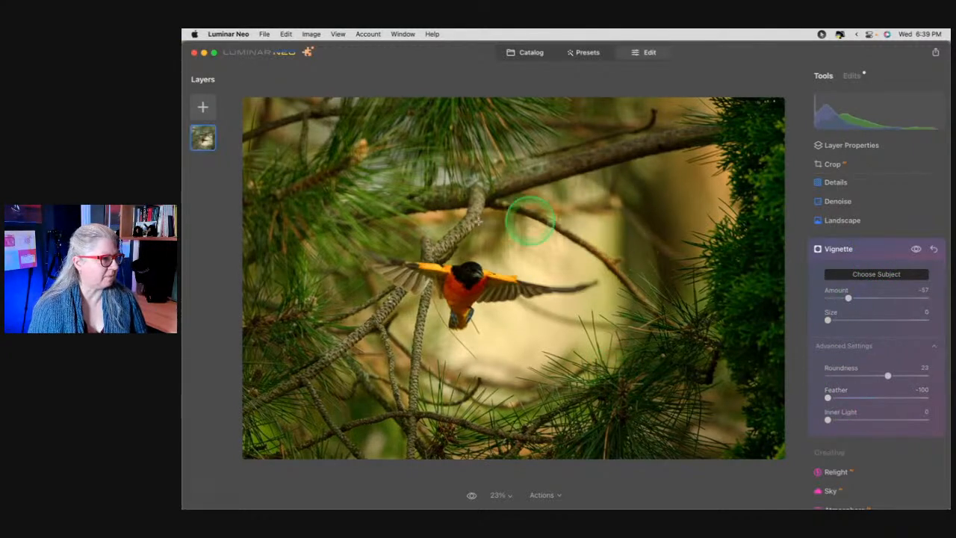
left_click_drag(821, 320, 738, 320)
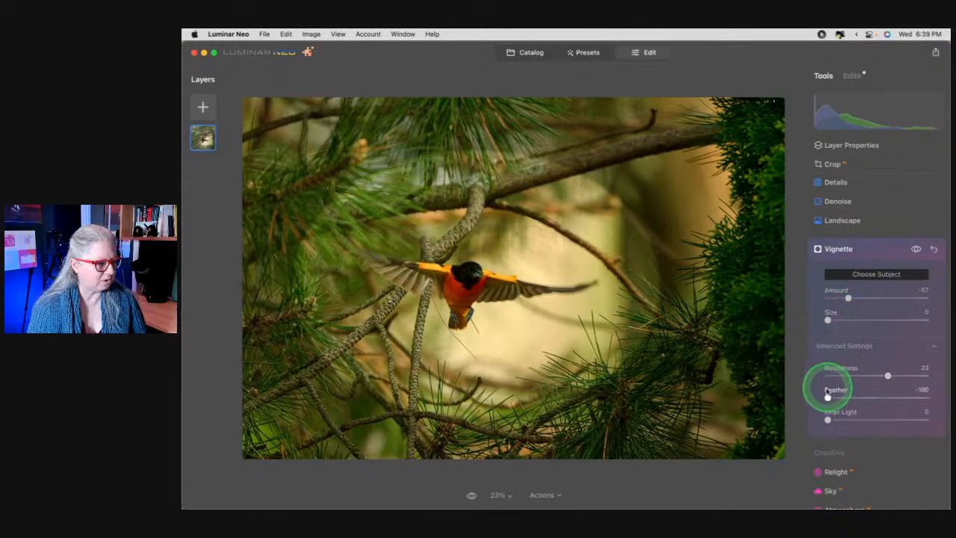
left_click_drag(828, 397, 920, 396)
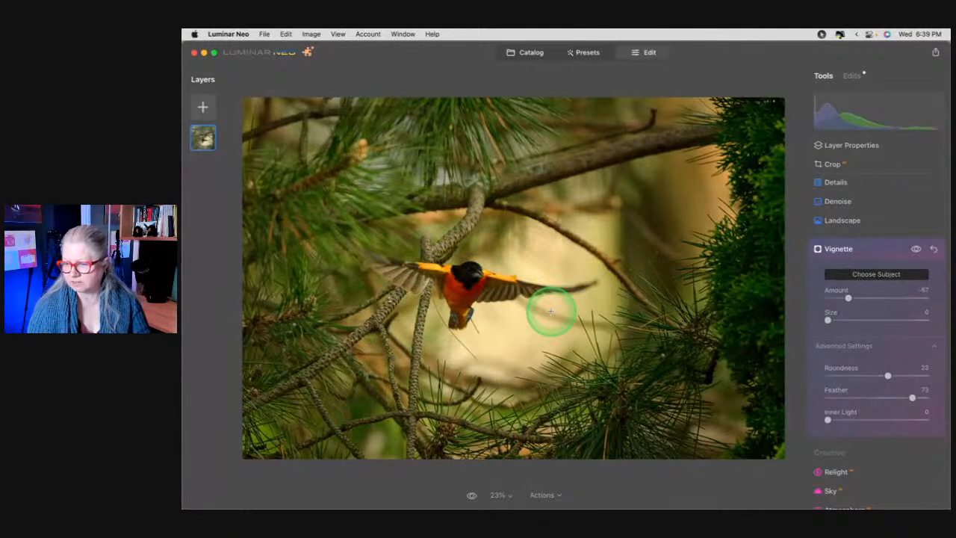
left_click(874, 248)
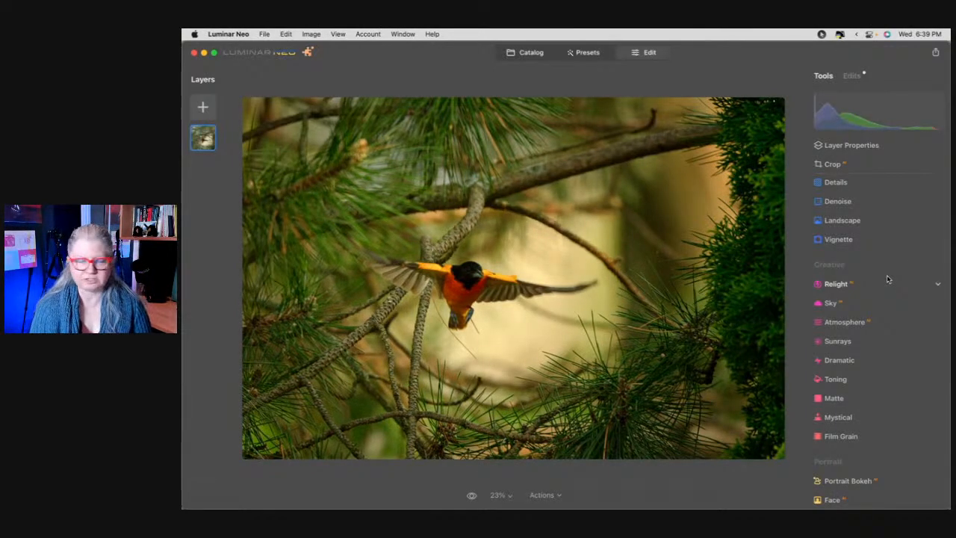
Zoom in on the bird at 50% and set Small Details to 89 in the Details tool
scroll(887, 279, "up", 5)
left_click(872, 278)
left_click(836, 334)
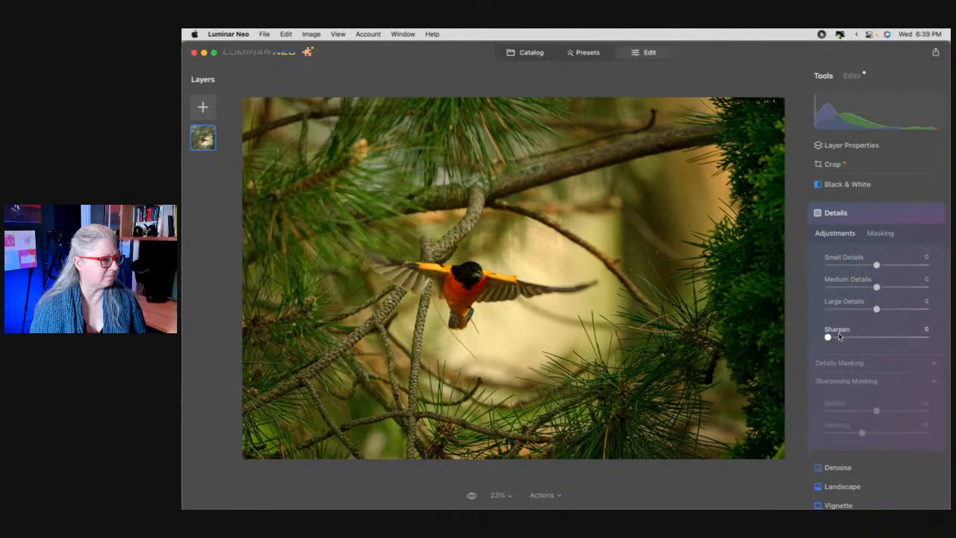
key("super+equal")
key("super+equal")
key("super+equal")
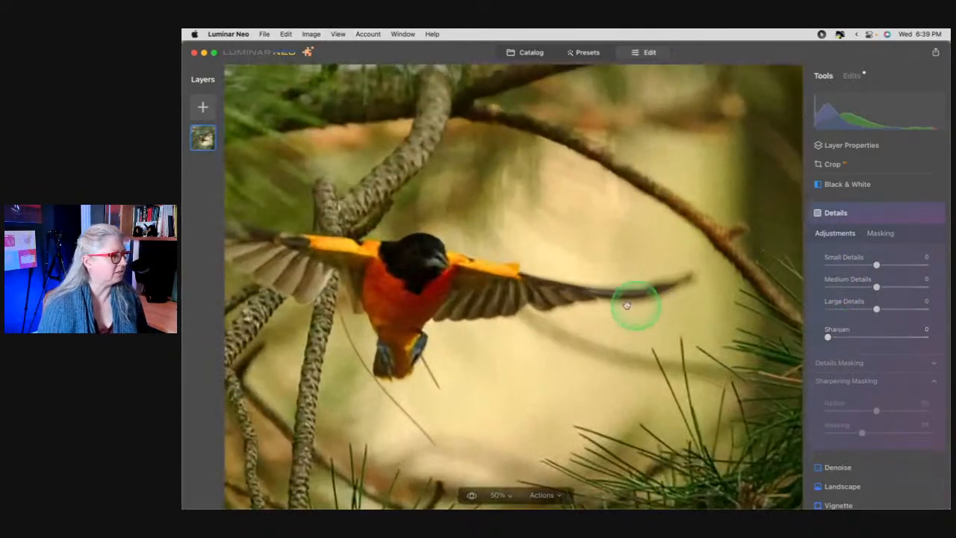
left_click_drag(564, 299, 626, 305)
left_click_drag(876, 265, 920, 265)
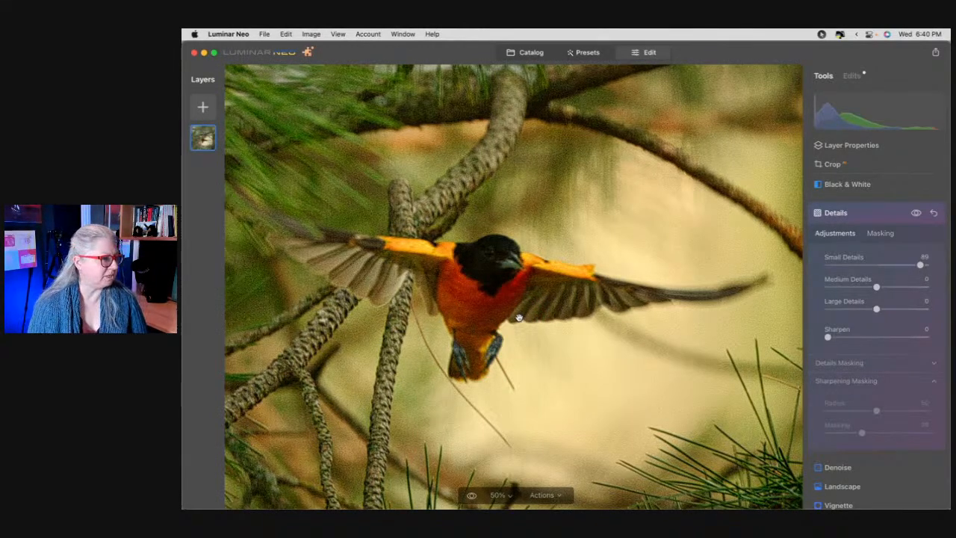
Inspect the bird at 100% and compare the photo with and without the Details adjustment
left_click(489, 312)
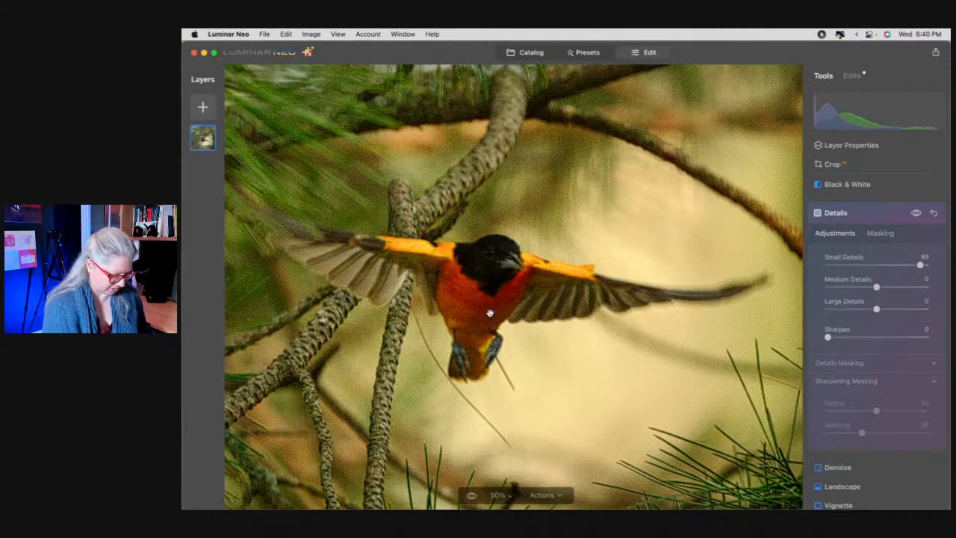
left_click(490, 313)
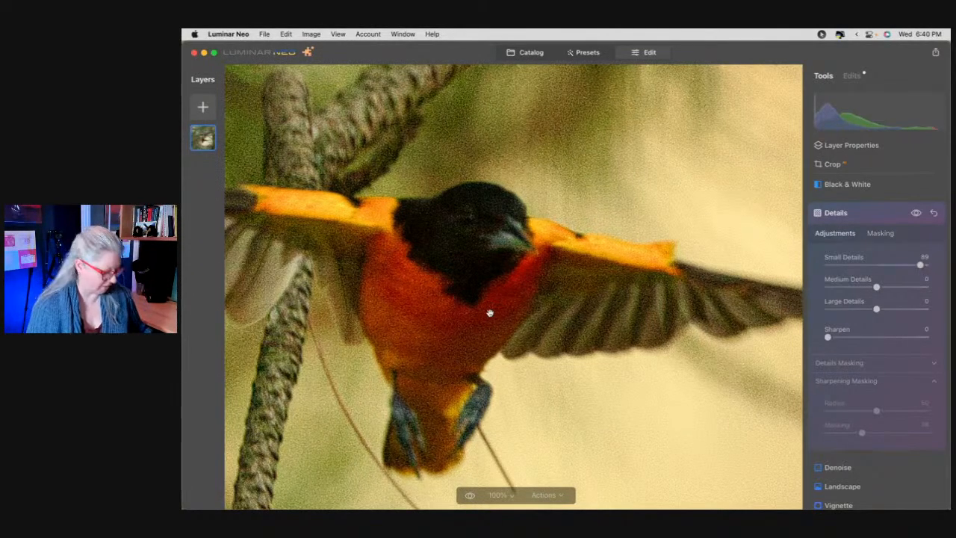
left_click(489, 312)
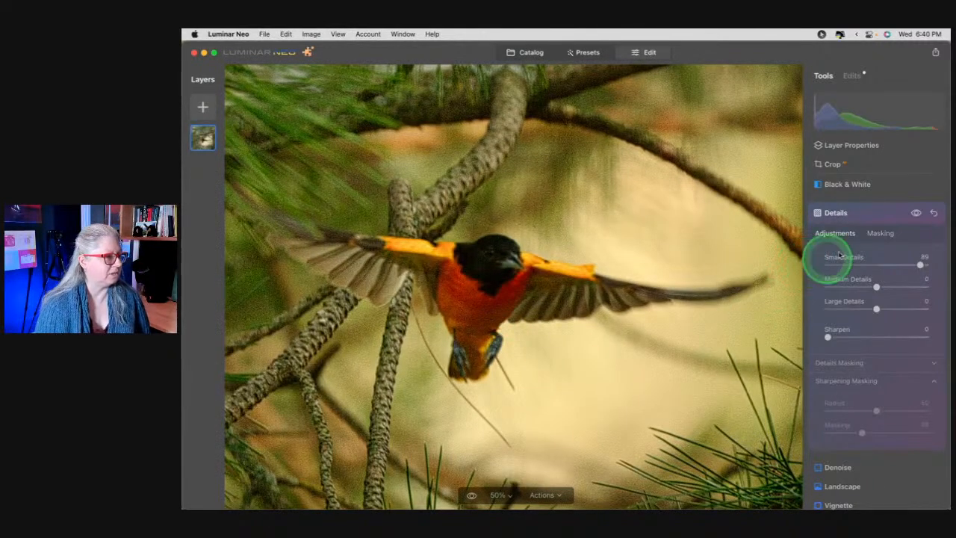
left_click(917, 216)
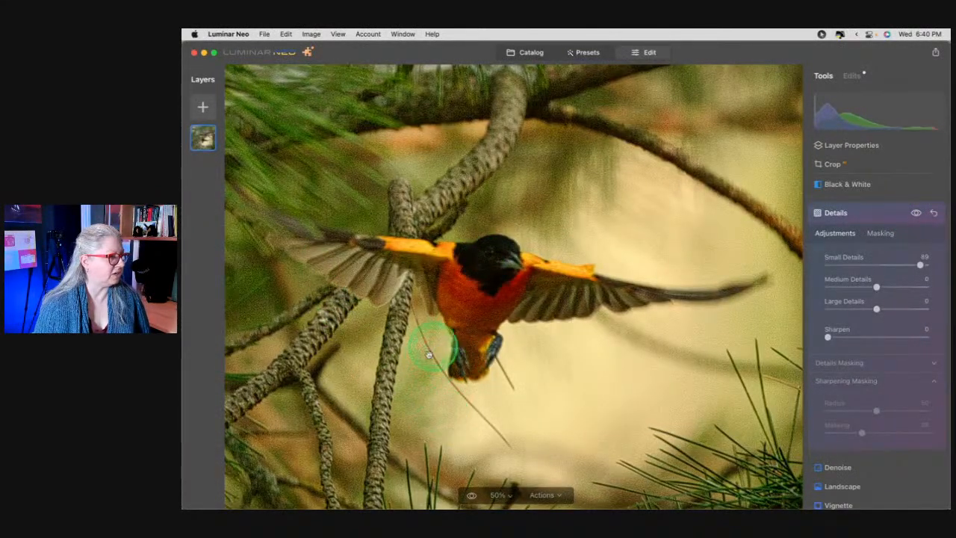
Set Medium Details to 16 and Sharpen to 24, with the sharpening Masking at 79
left_click_drag(875, 288, 884, 287)
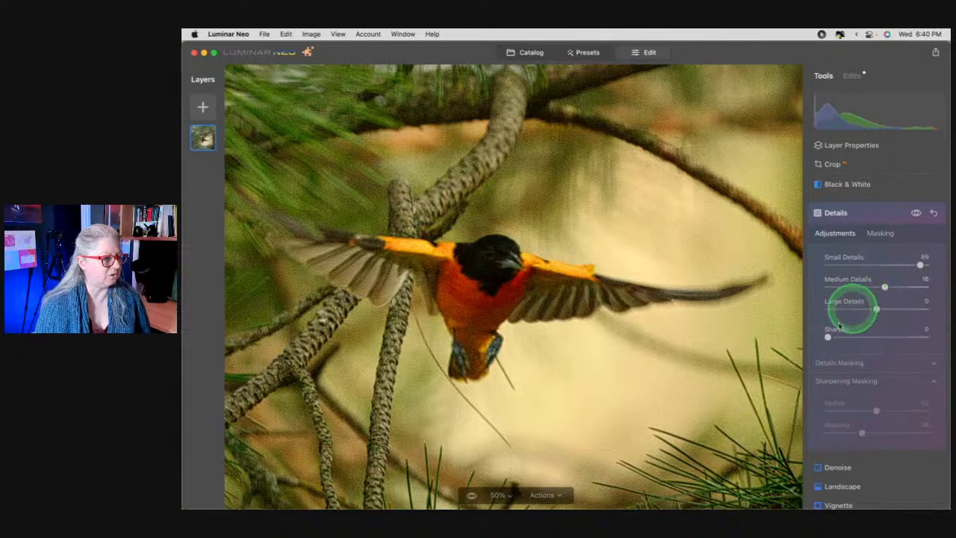
left_click_drag(827, 337, 850, 337)
left_click_drag(861, 432, 905, 432)
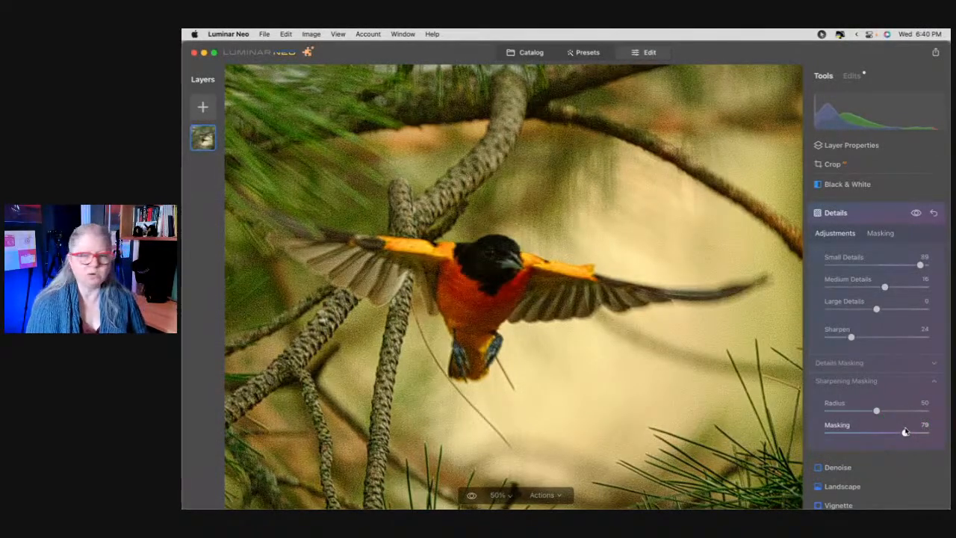
Paint a Details mask over the bird's head, body and inner wings with a size 76 brush
left_click(875, 235)
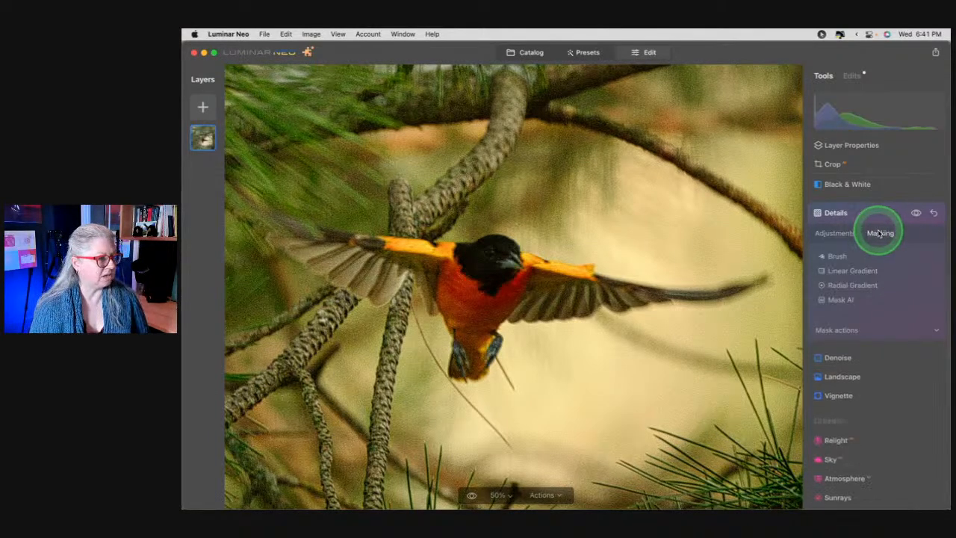
left_click(836, 299)
left_click(842, 297)
left_click(835, 256)
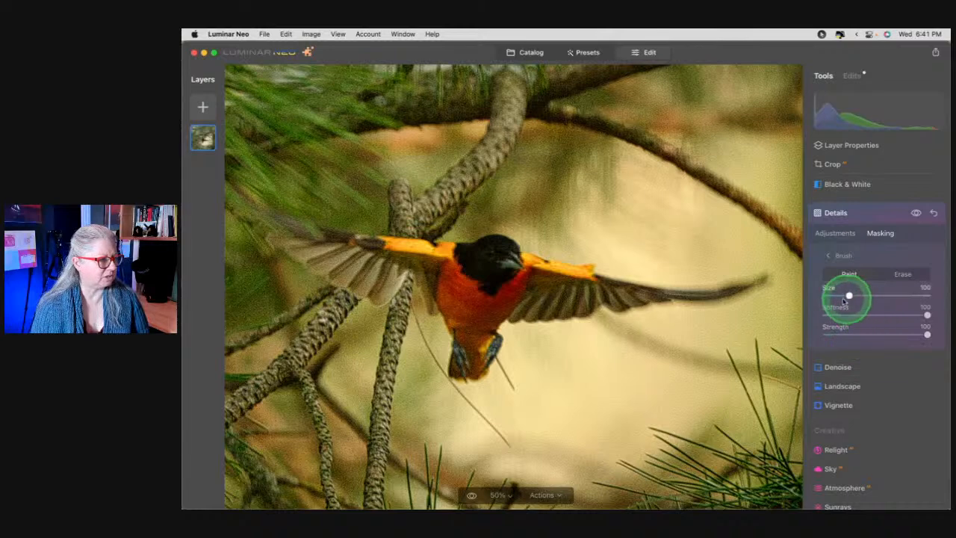
key("bracketleft")
key("bracketleft")
key("bracketleft")
key("bracketleft")
key("bracketleft")
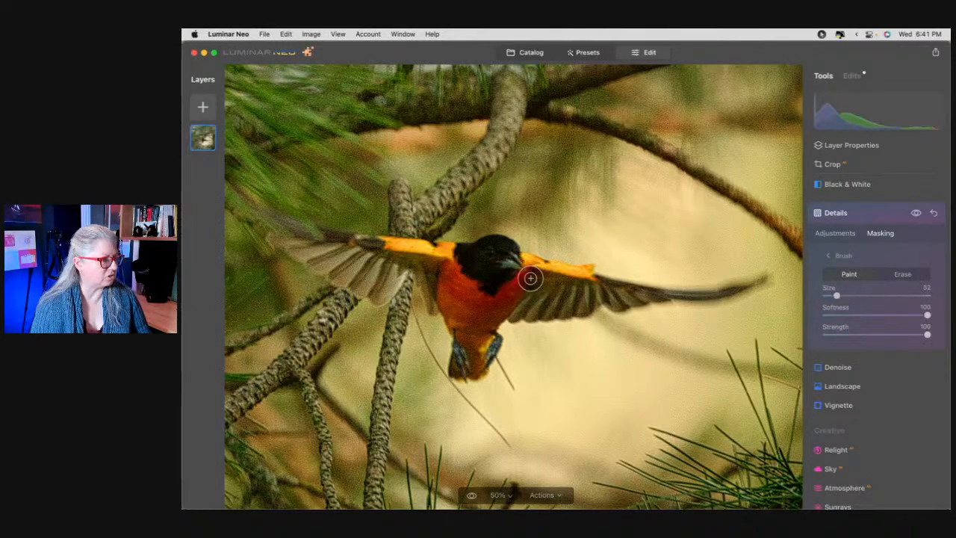
key("bracketright")
key("bracketright")
key("bracketright")
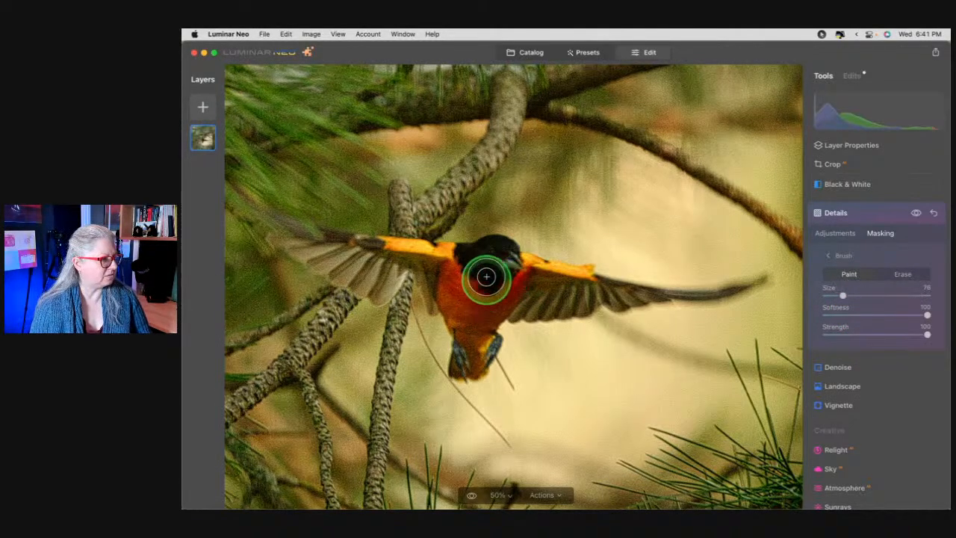
mouse_move(491, 267)
left_mouse_down()
mouse_move(503, 273)
mouse_move(488, 255)
mouse_move(535, 280)
mouse_move(450, 277)
mouse_move(473, 319)
mouse_move(463, 358)
mouse_move(481, 303)
mouse_move(436, 256)
mouse_move(330, 252)
mouse_move(378, 277)
mouse_move(455, 267)
left_mouse_up()
left_click_drag(539, 298, 555, 297)
Extend the Details mask along the bird's wing and over its head with a brush of Size 28, Softness 46 and Strength 50
key("bracketleft")
key("bracketleft")
key("bracketleft")
key("bracketleft")
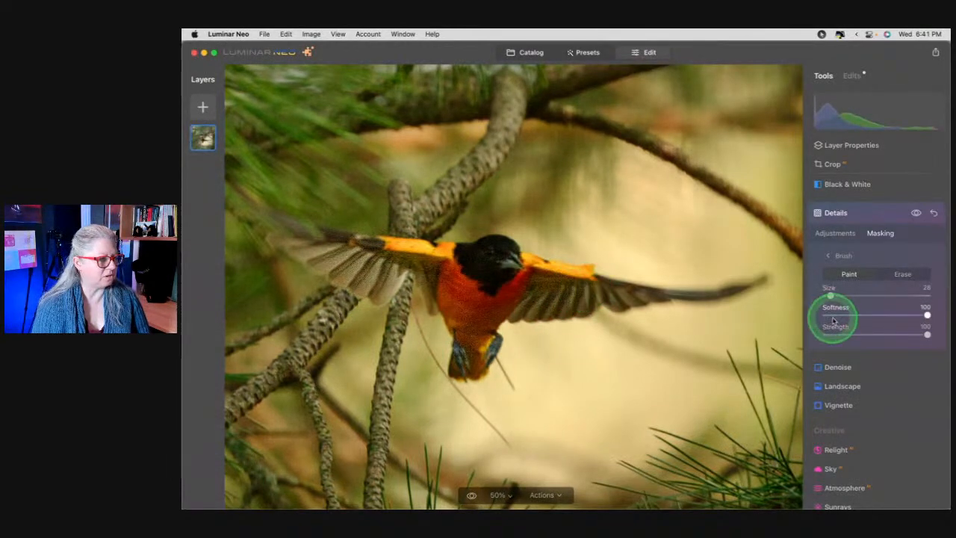
left_click(877, 335)
left_click(869, 315)
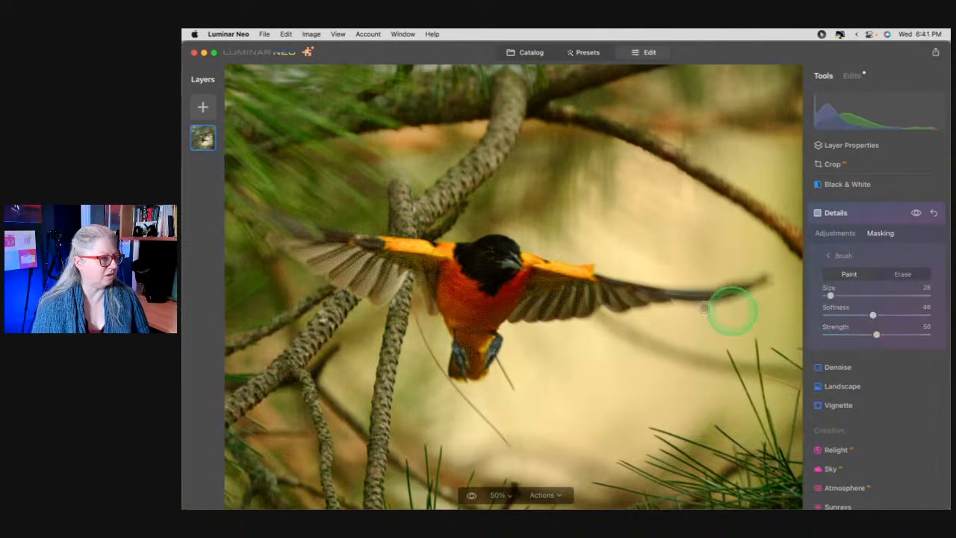
mouse_move(587, 284)
left_mouse_down()
mouse_move(595, 294)
mouse_move(625, 299)
mouse_move(630, 291)
mouse_move(617, 279)
mouse_move(581, 295)
mouse_move(580, 307)
mouse_move(503, 305)
mouse_move(519, 280)
mouse_move(505, 249)
mouse_move(478, 252)
mouse_move(495, 241)
mouse_move(480, 340)
mouse_move(490, 337)
mouse_move(461, 363)
mouse_move(466, 339)
mouse_move(461, 358)
mouse_move(445, 294)
mouse_move(407, 270)
mouse_move(380, 294)
mouse_move(316, 256)
mouse_move(312, 241)
mouse_move(453, 262)
mouse_move(508, 252)
mouse_move(497, 260)
left_mouse_up()
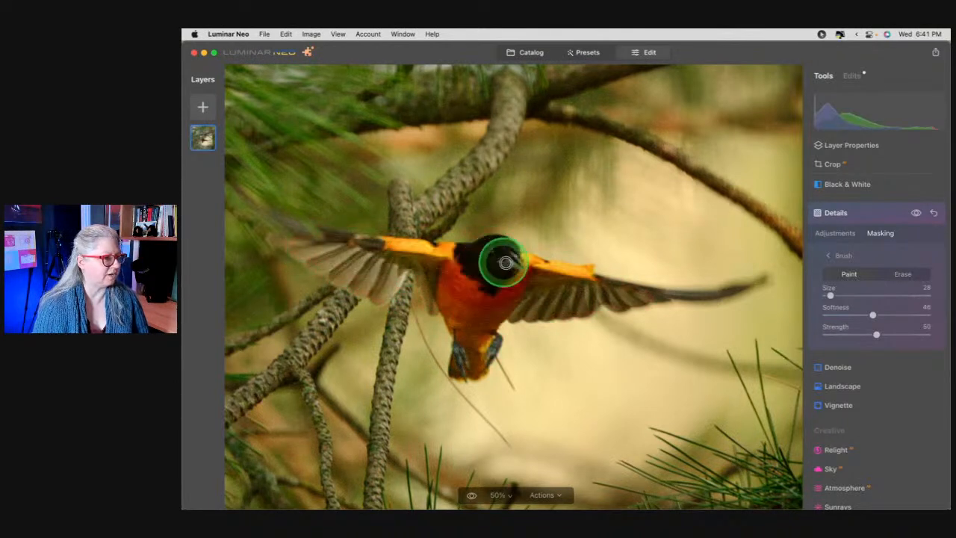
left_click_drag(675, 290, 739, 288)
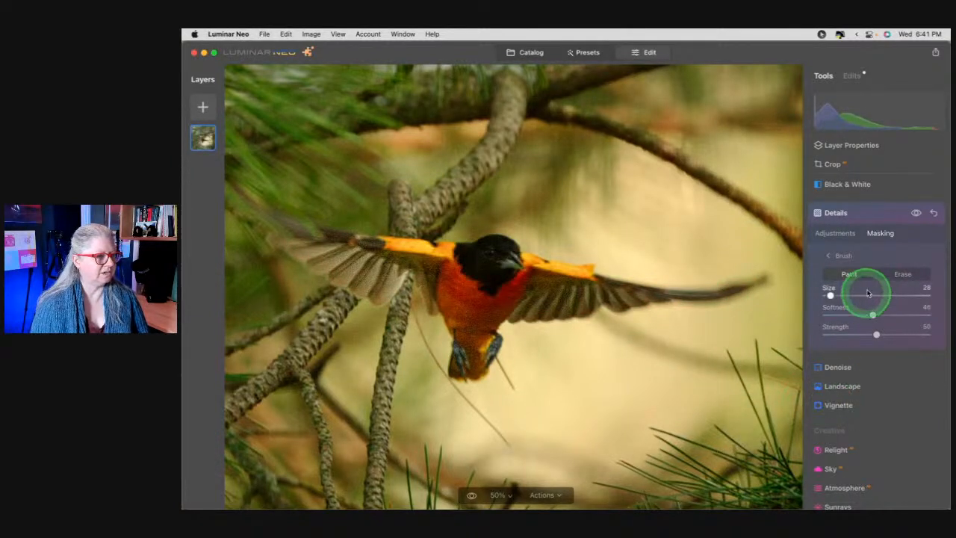
Erase the Details mask around the wing's edges and compare the photo with and without the Details adjustment
left_click(902, 276)
mouse_move(663, 278)
left_mouse_down()
mouse_move(752, 278)
mouse_move(656, 282)
mouse_move(666, 319)
left_mouse_up()
mouse_move(695, 305)
left_mouse_down()
mouse_move(740, 299)
mouse_move(685, 314)
mouse_move(675, 337)
mouse_move(704, 305)
mouse_move(747, 295)
mouse_move(743, 277)
mouse_move(667, 284)
mouse_move(710, 325)
mouse_move(702, 330)
left_mouse_up()
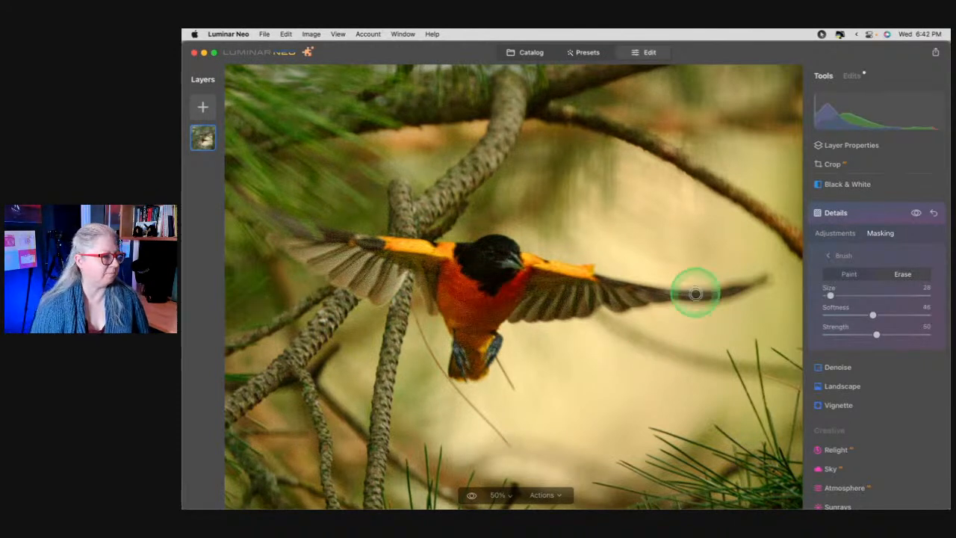
mouse_move(683, 305)
left_mouse_down()
mouse_move(823, 302)
mouse_move(696, 305)
mouse_move(679, 293)
mouse_move(747, 288)
mouse_move(717, 282)
mouse_move(673, 365)
mouse_move(747, 289)
mouse_move(703, 306)
mouse_move(757, 276)
mouse_move(678, 277)
left_mouse_up()
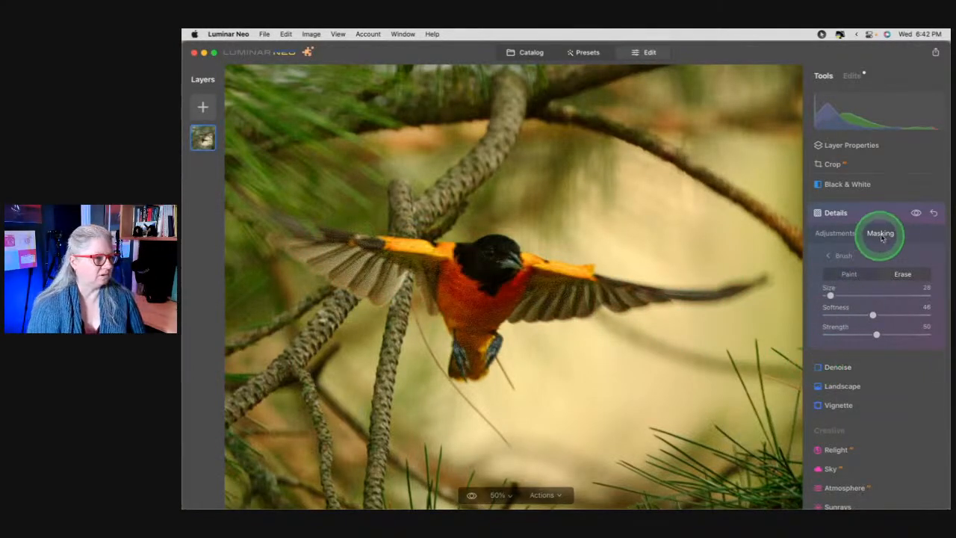
left_click(915, 214)
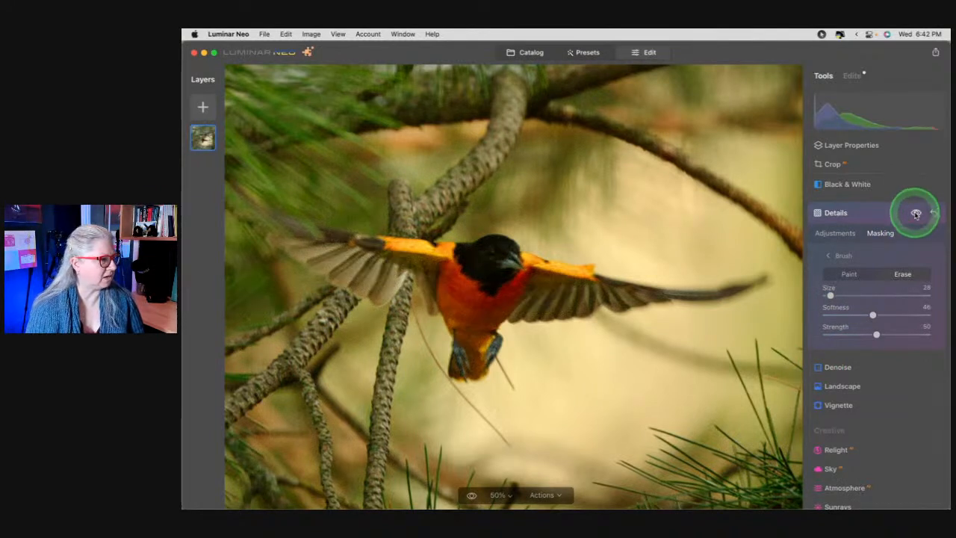
left_click(916, 215)
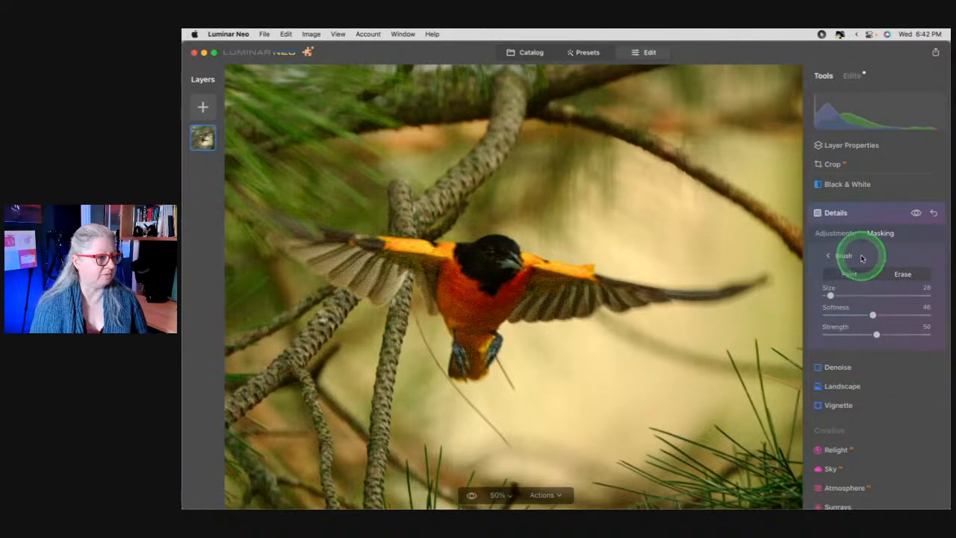
Copy the Details mask and close the Details tool
left_click(840, 258)
left_click(848, 327)
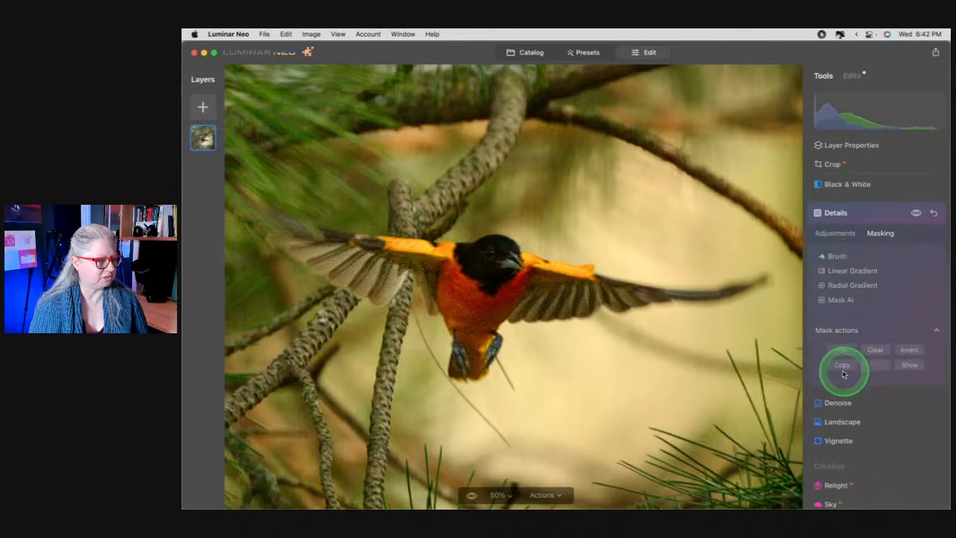
left_click(864, 215)
Apply Noiseless with Luminosity Denoise at 100 and compare the bird at 100% with and without it
scroll(864, 215, "up", 5)
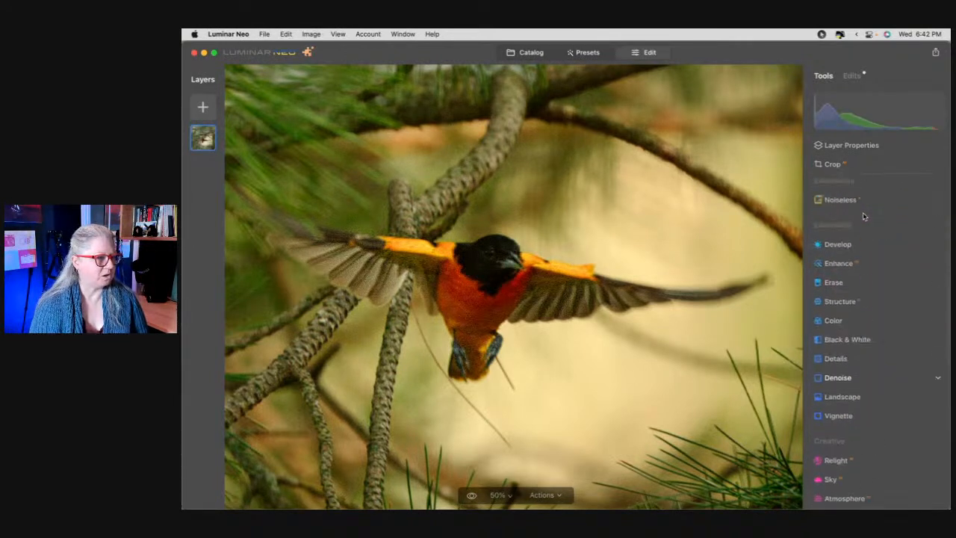
left_click(840, 286)
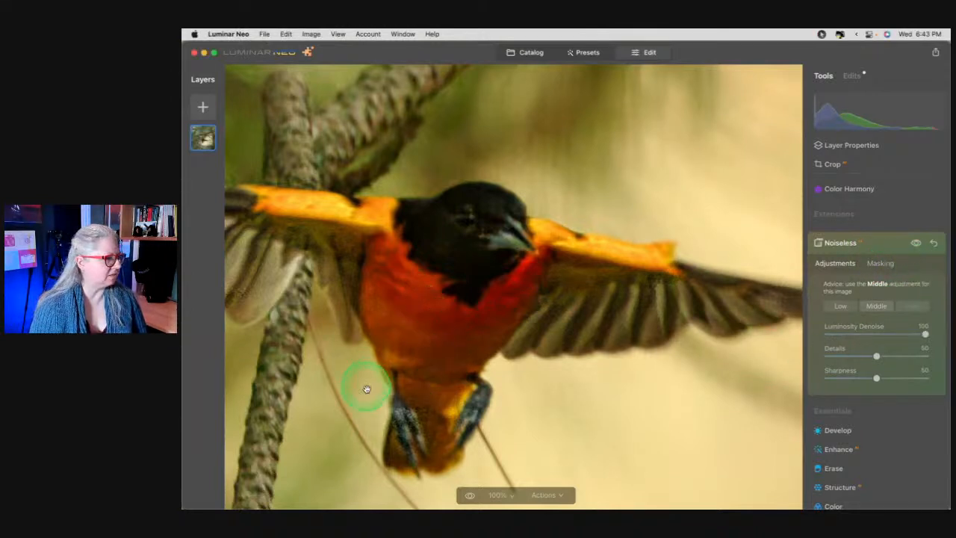
left_click(916, 243)
left_click(916, 243)
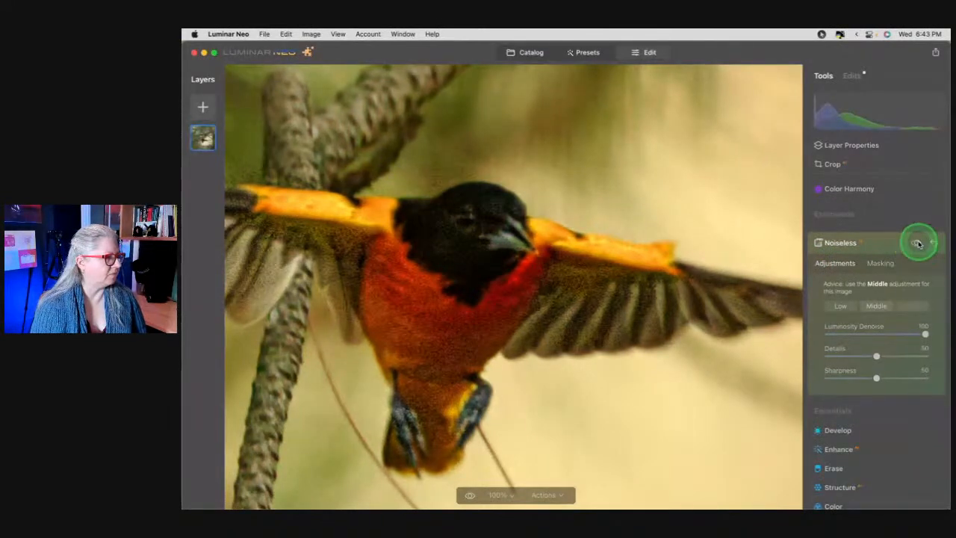
Paste the mask copied from Details into the Noiseless tool
left_click(879, 262)
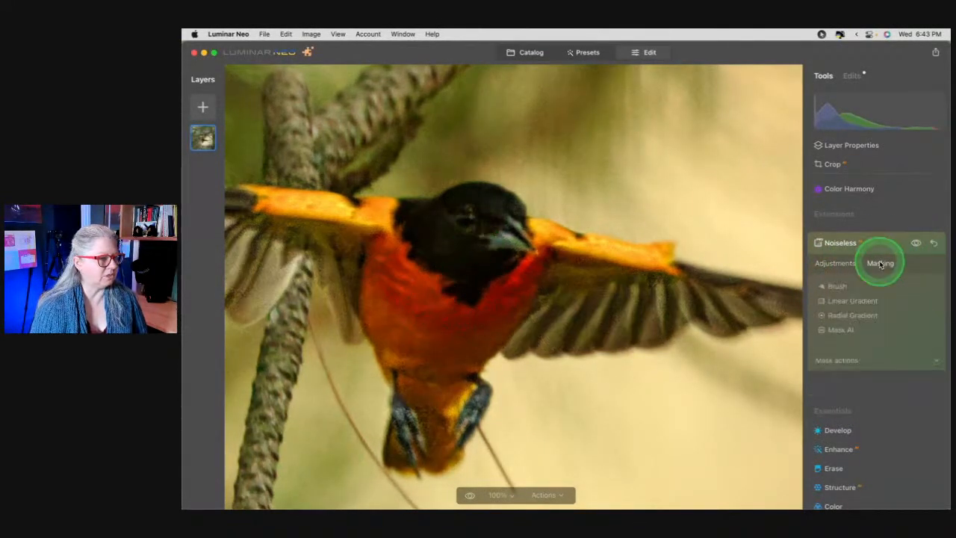
left_click(835, 360)
left_click(879, 398)
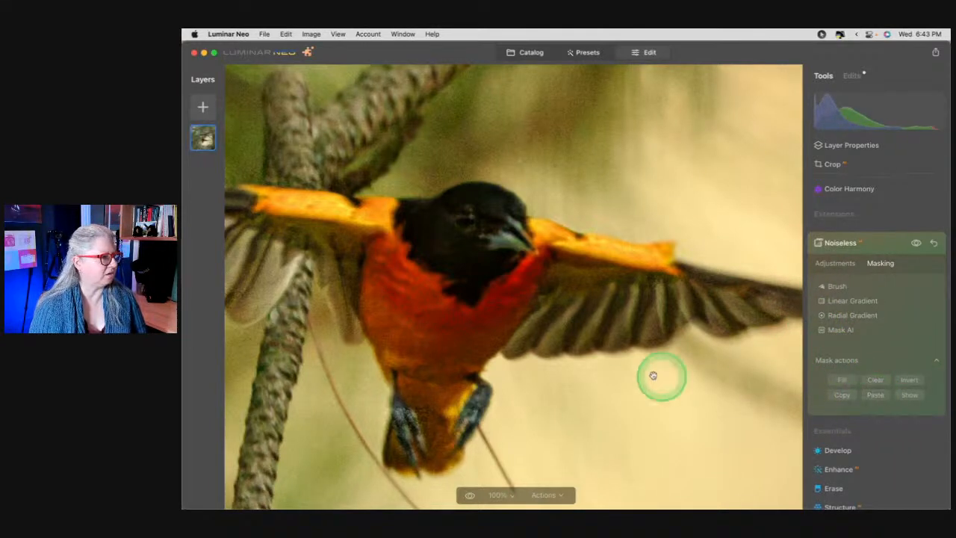
left_click(844, 396)
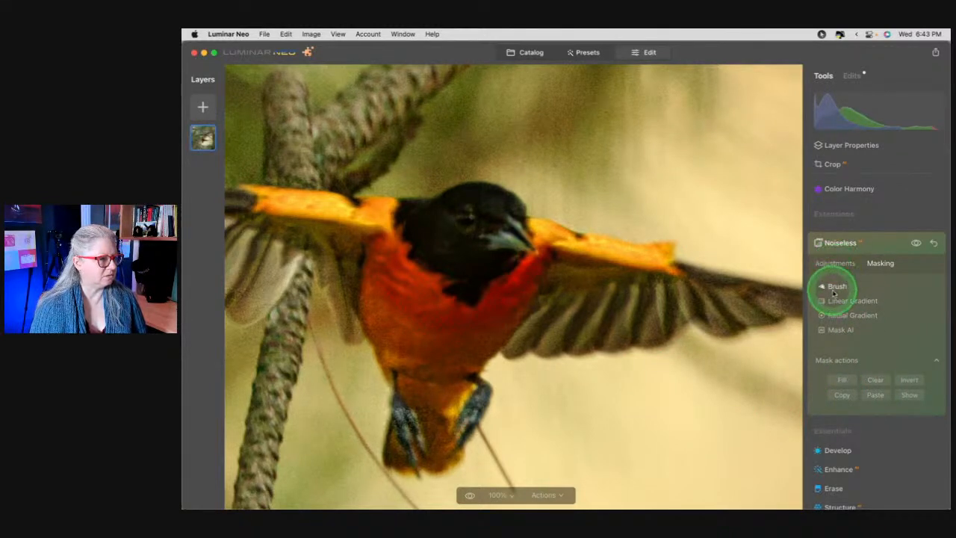
Check the pasted Noiseless mask's overlay and compare the bird with and without the masked noise reduction
left_click(835, 360)
left_click(844, 359)
left_click(907, 396)
left_click(908, 395)
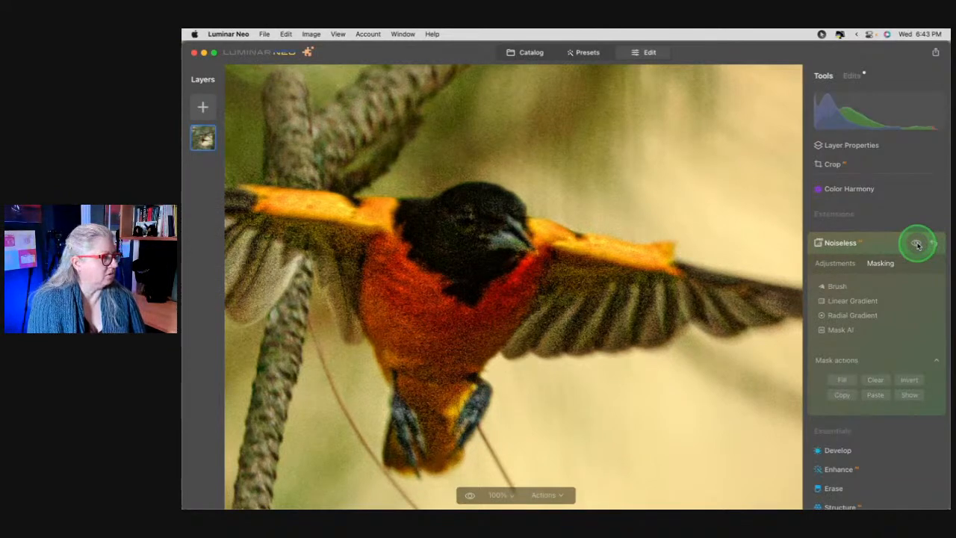
left_click(917, 245)
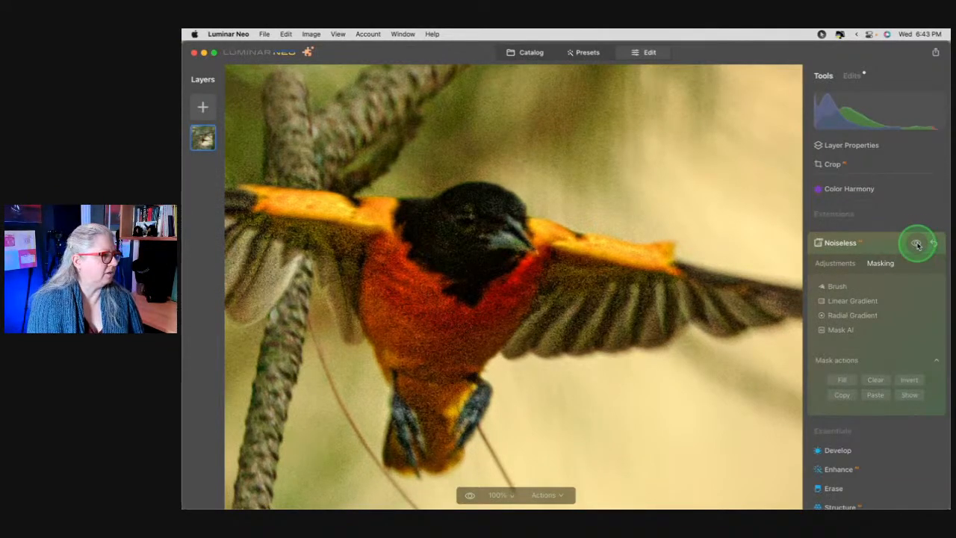
left_click(917, 245)
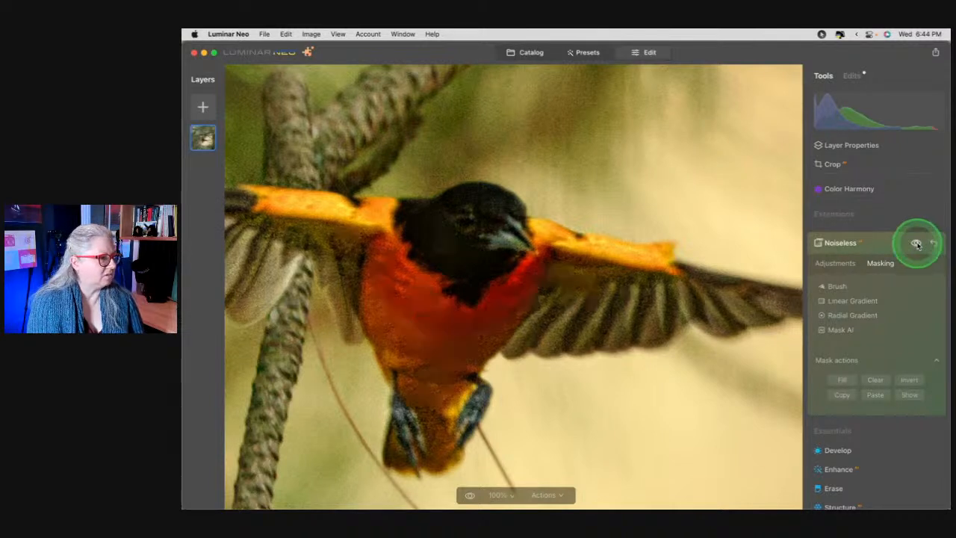
Set the Noiseless Details to 35 and Sharpness to 72, and compare the result with and without the tool
left_click(820, 263)
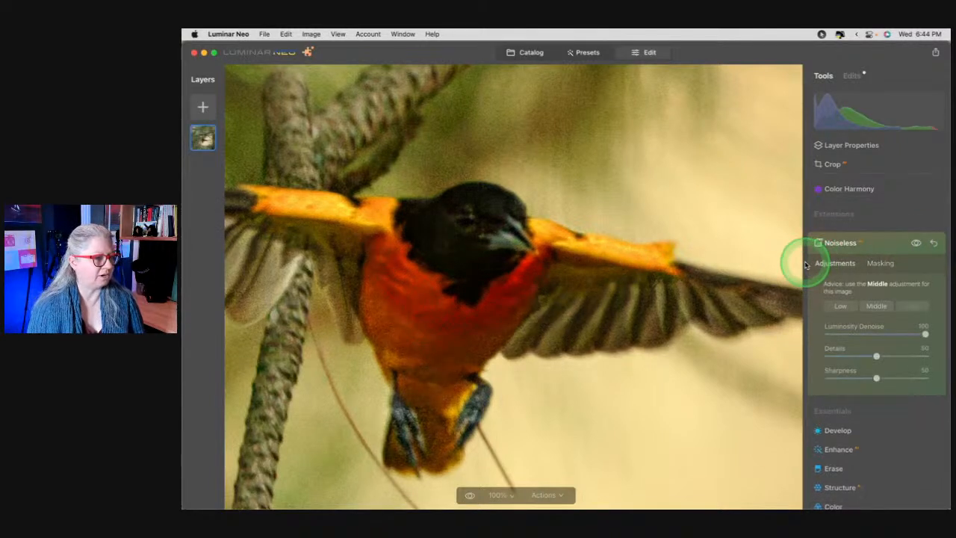
left_click(847, 358)
left_click(876, 356)
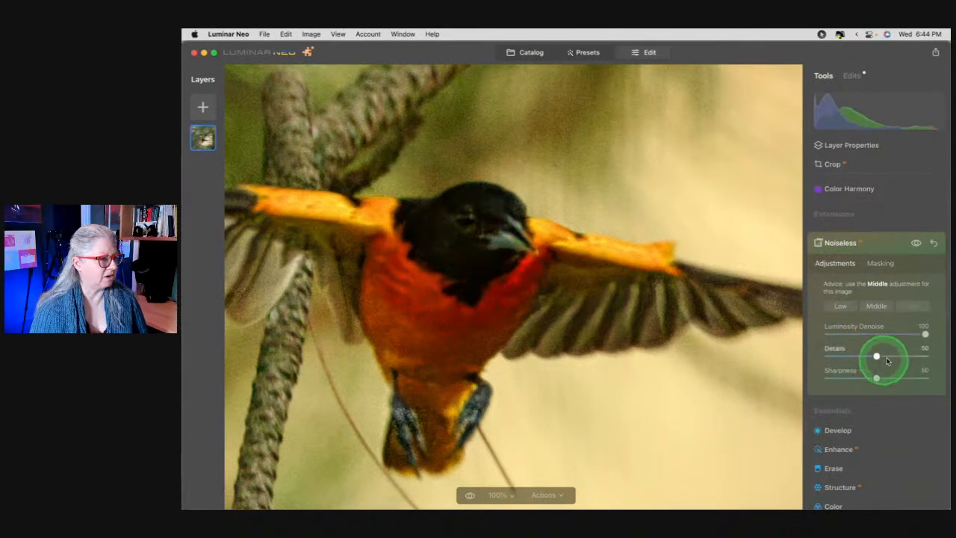
left_click_drag(876, 356, 898, 377)
left_click(875, 379)
left_click(915, 244)
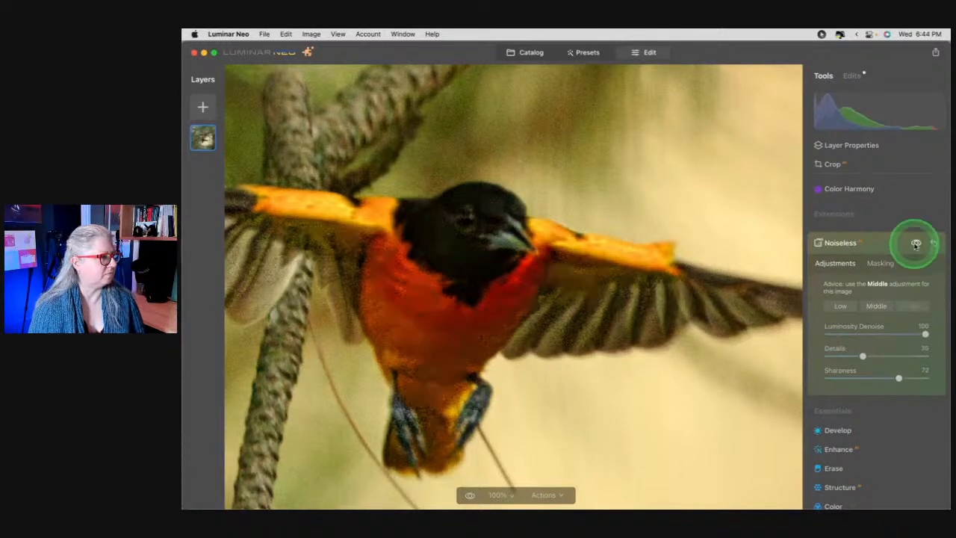
left_click(915, 244)
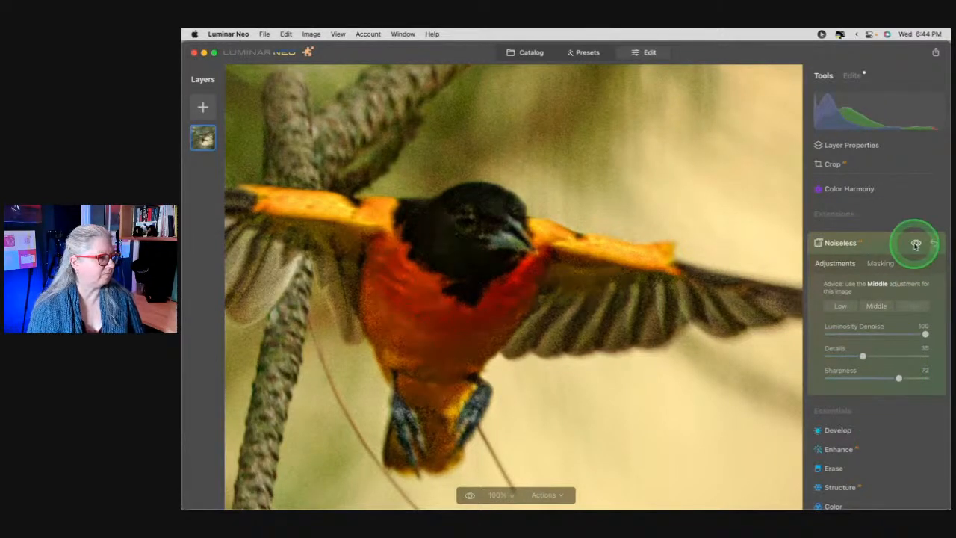
Apply the Middle preset to the RAW Noiseless edit and compare the bird with and without it
left_click(883, 248)
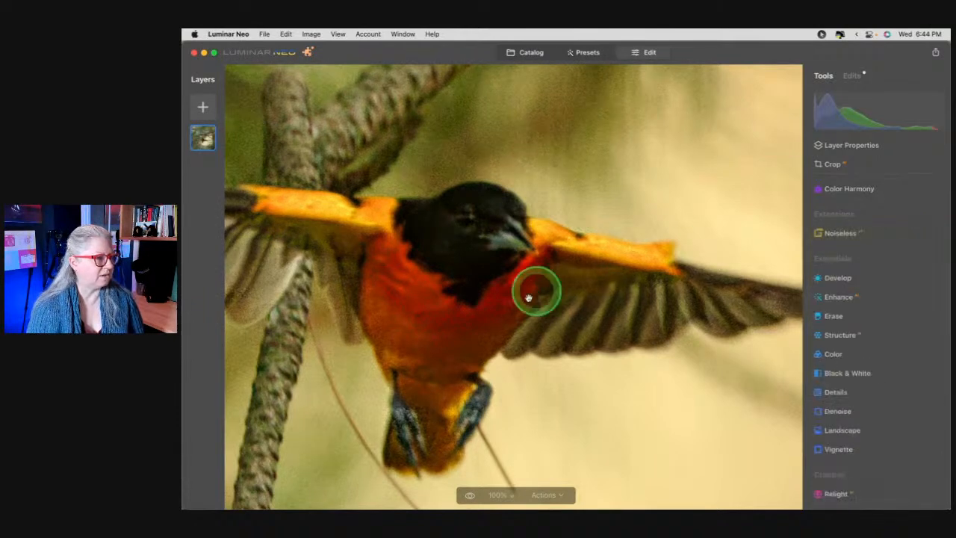
left_click(851, 75)
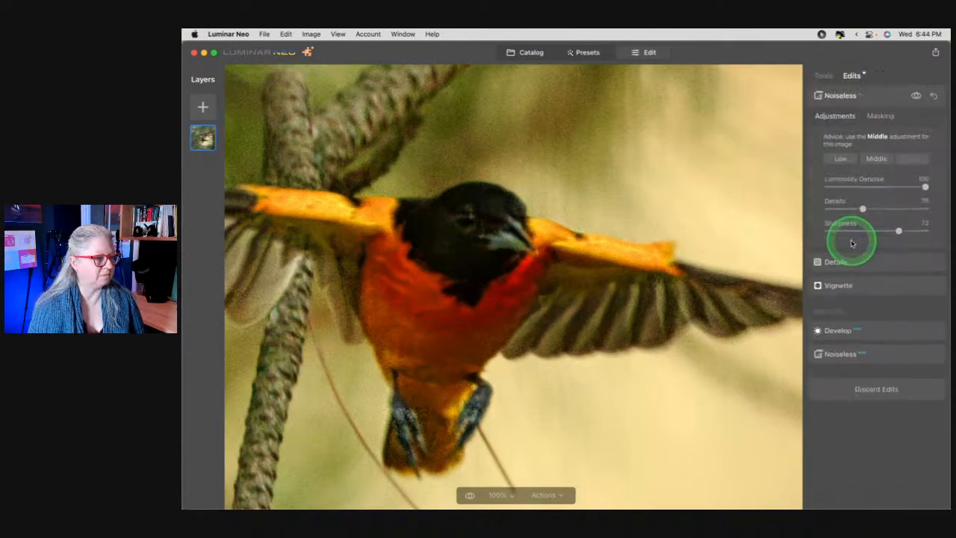
left_click(855, 362)
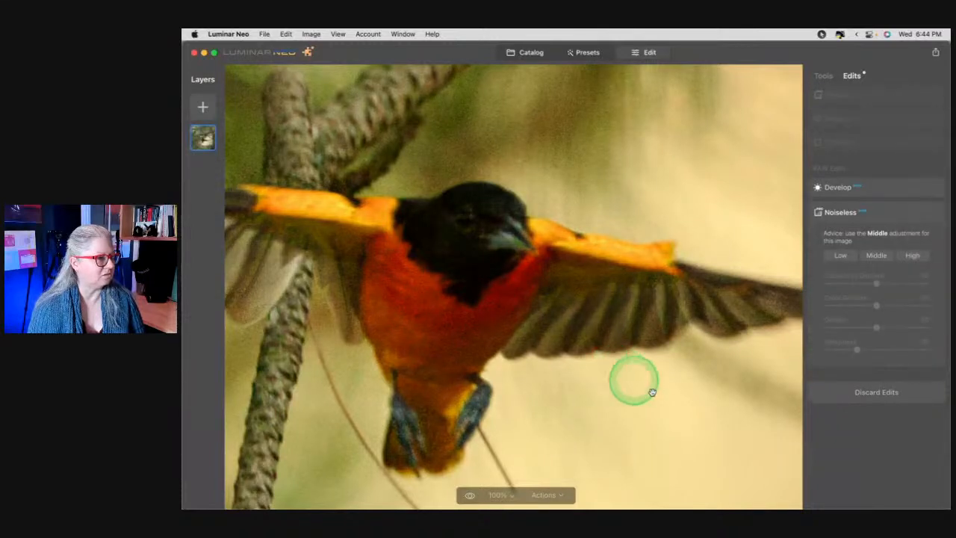
left_click(875, 255)
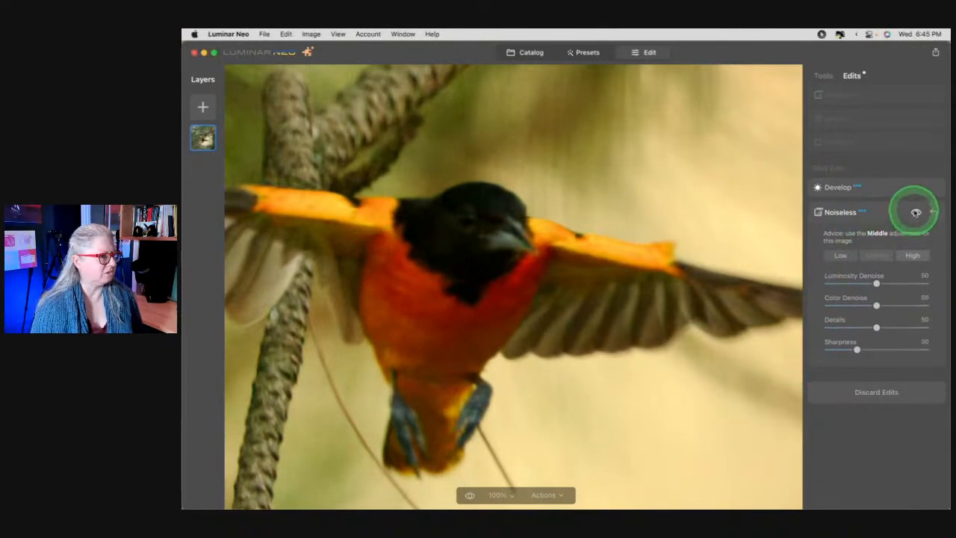
left_click(916, 213)
left_click(916, 213)
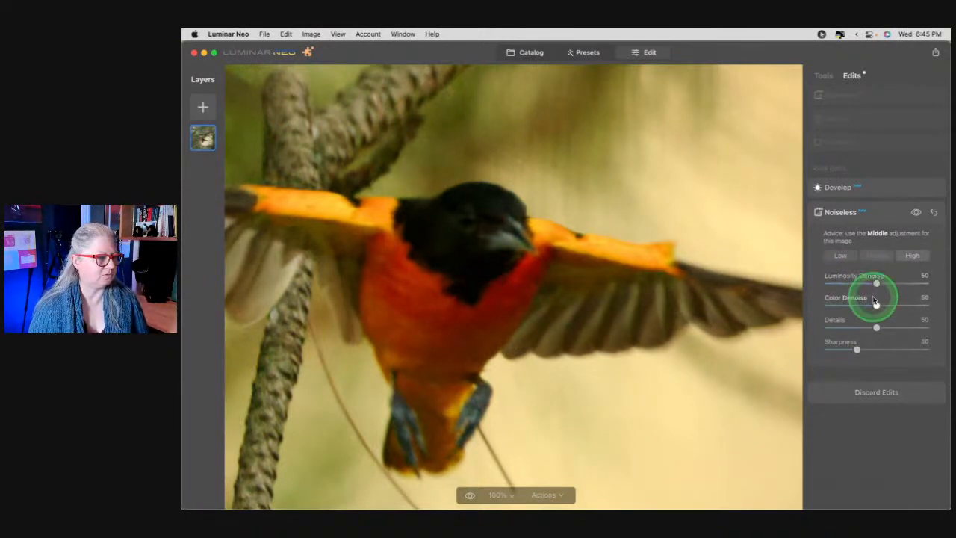
Set the RAW Noiseless Luminosity Denoise to 20 and check the bird up close and in the full photo
left_click_drag(875, 284, 847, 284)
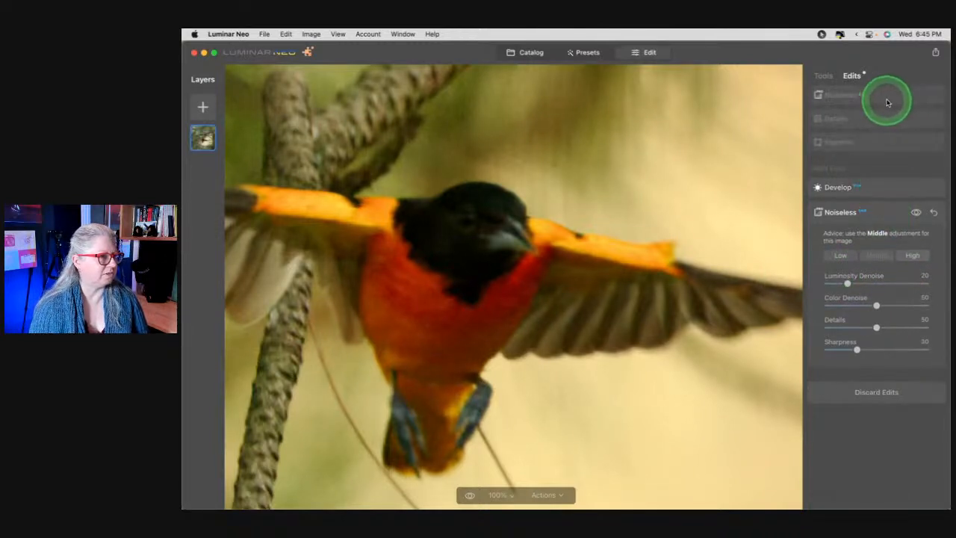
left_click(825, 77)
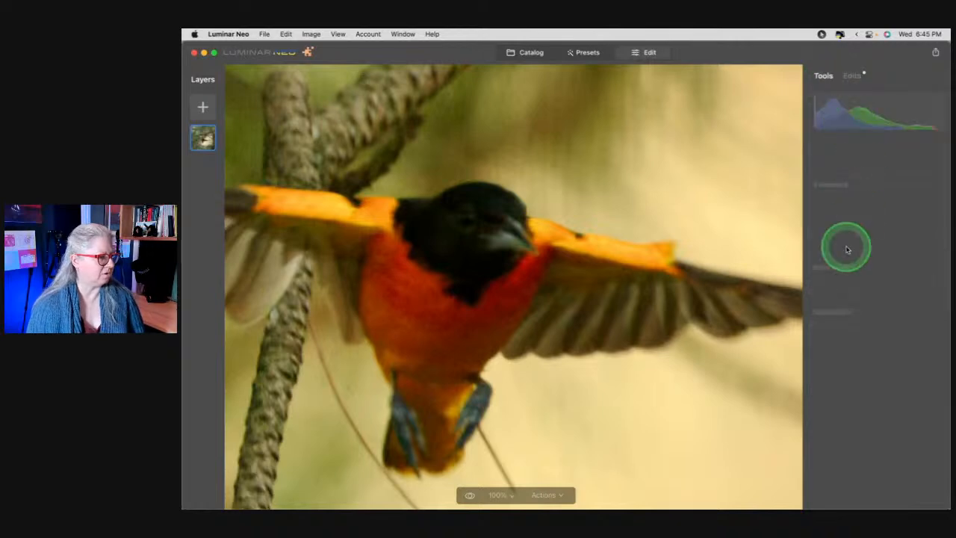
left_click(616, 250)
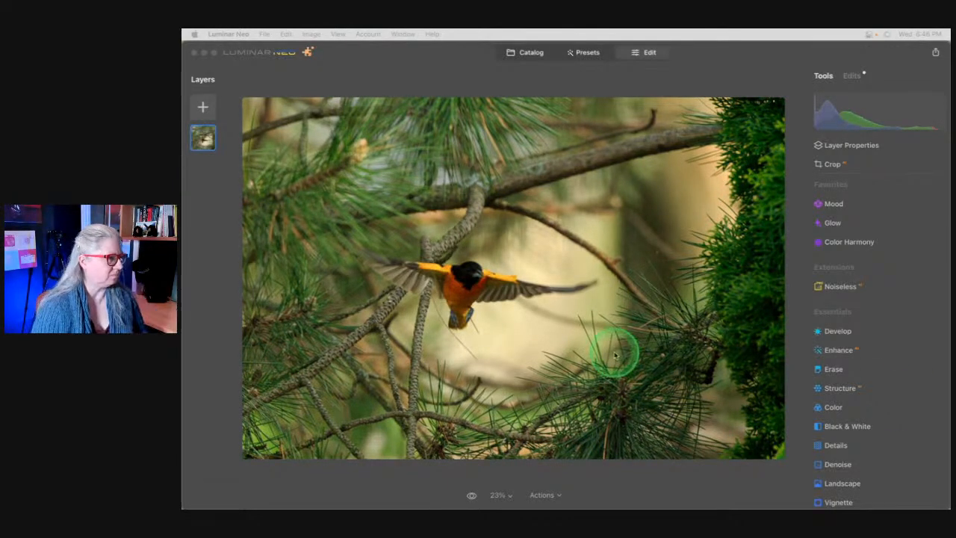
left_click(654, 458)
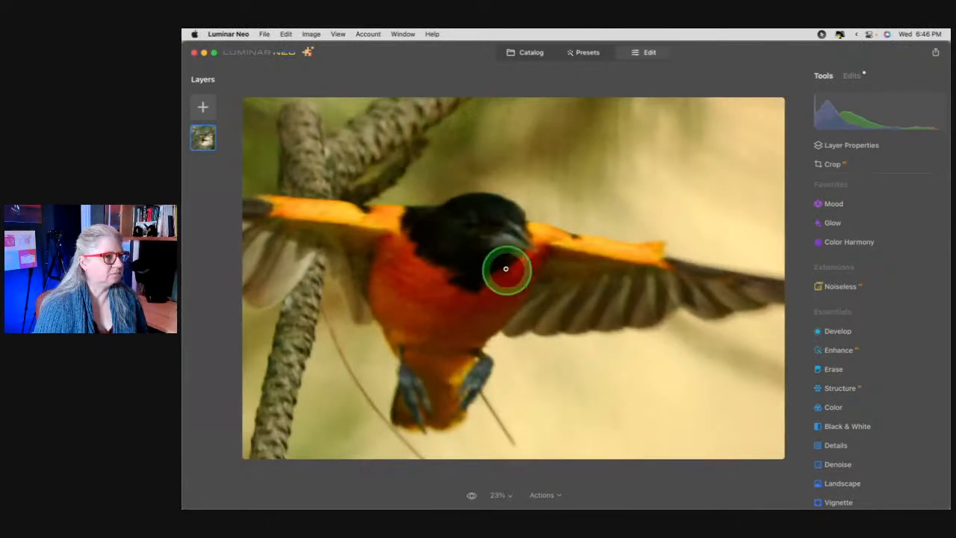
left_click(506, 270)
left_click(606, 271)
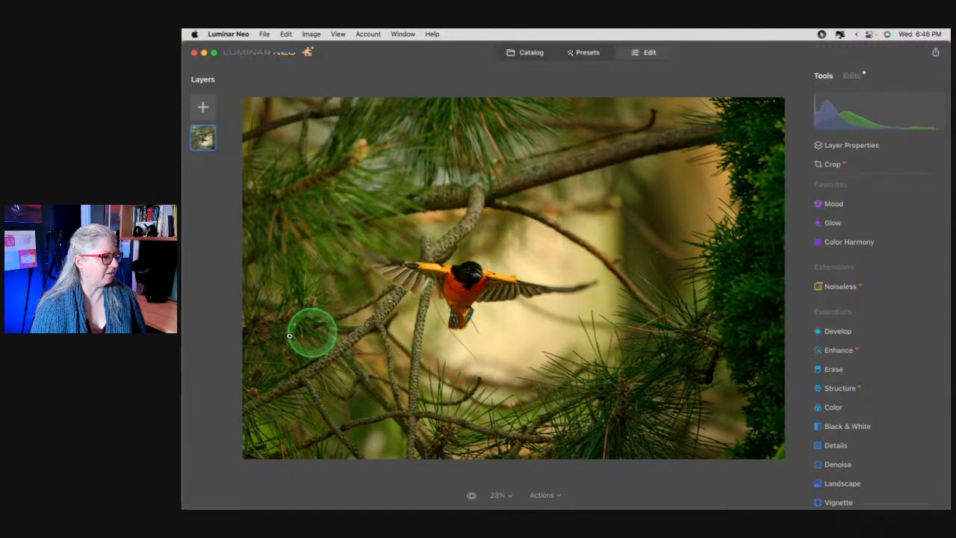
Set the Color tool's HSL luminance to Red 27, Orange 7, Yellow -8 and Green -14
left_click(829, 408)
scroll(847, 300, "down", 5)
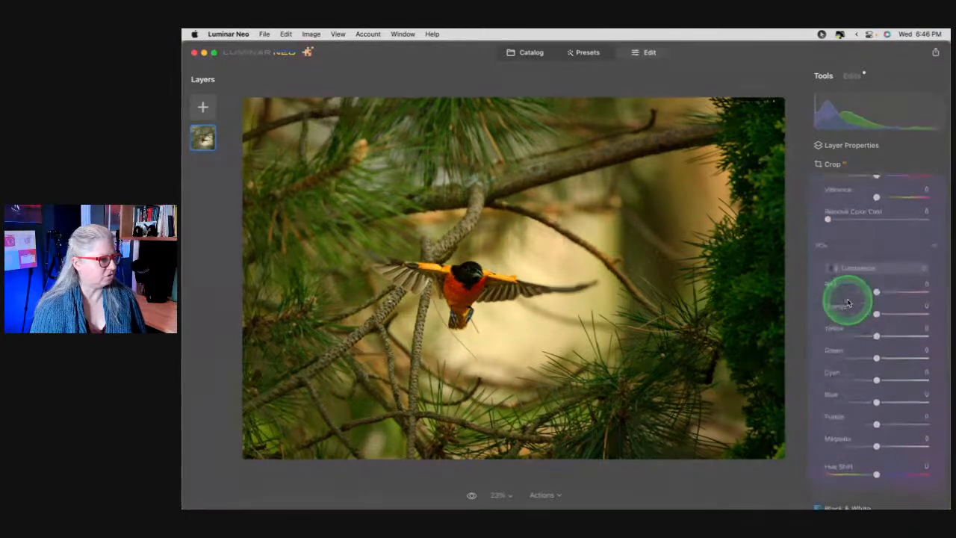
left_click_drag(845, 337, 662, 341)
left_click_drag(849, 357, 880, 330)
left_click(882, 311)
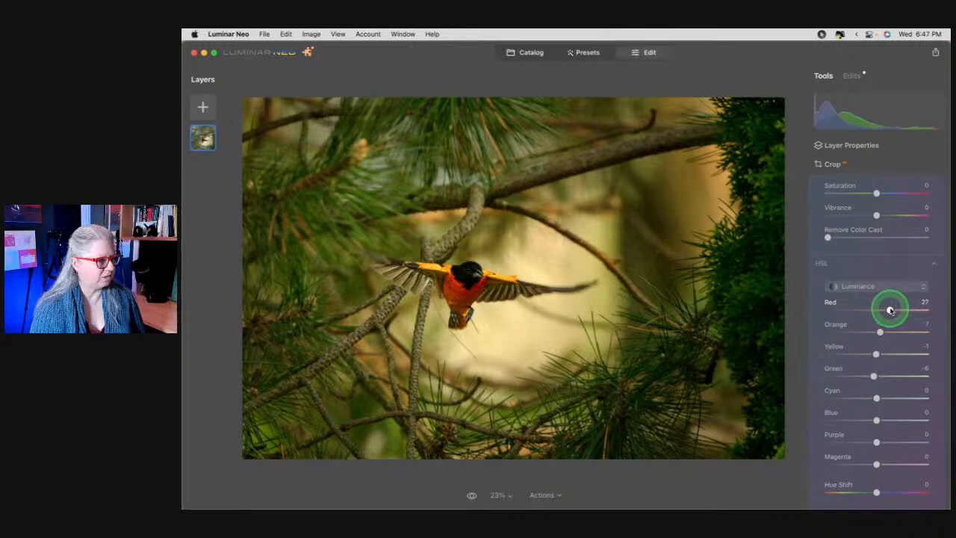
scroll(888, 305, "down", 2)
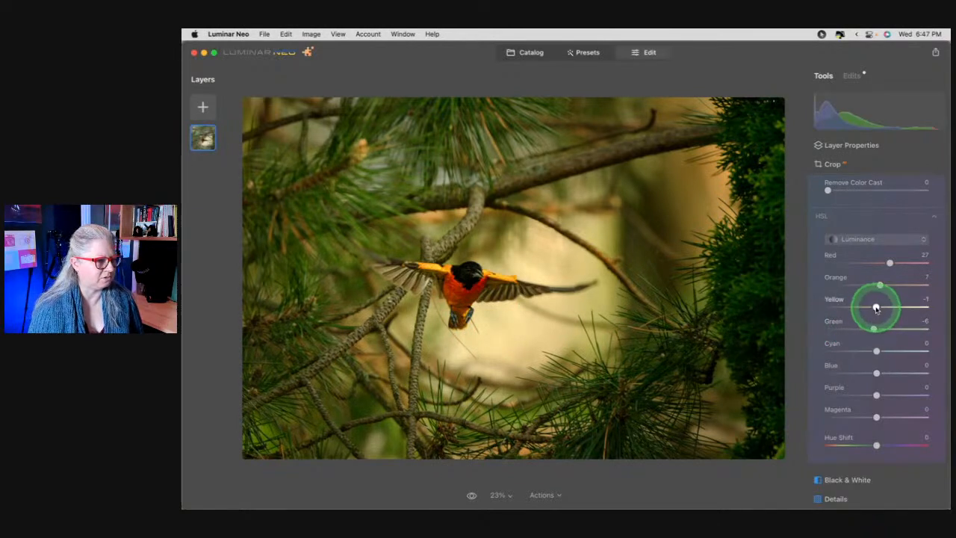
left_click_drag(871, 329, 871, 307)
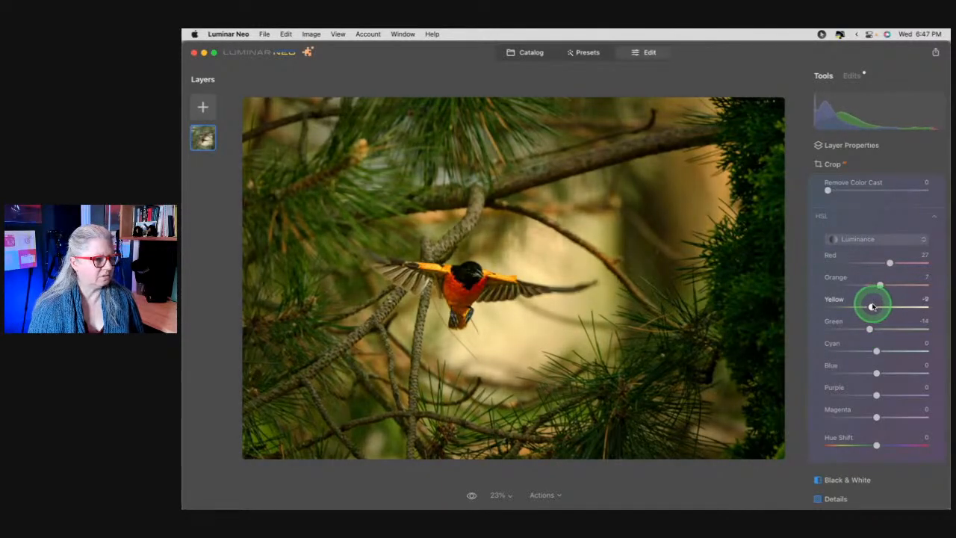
Compare the photo with and without the Color adjustments, and close the Color tool
scroll(904, 224, "up", 3)
left_click(917, 194)
left_click(917, 193)
left_click(917, 193)
left_click(917, 193)
left_click(917, 193)
left_click(917, 193)
left_click(888, 336)
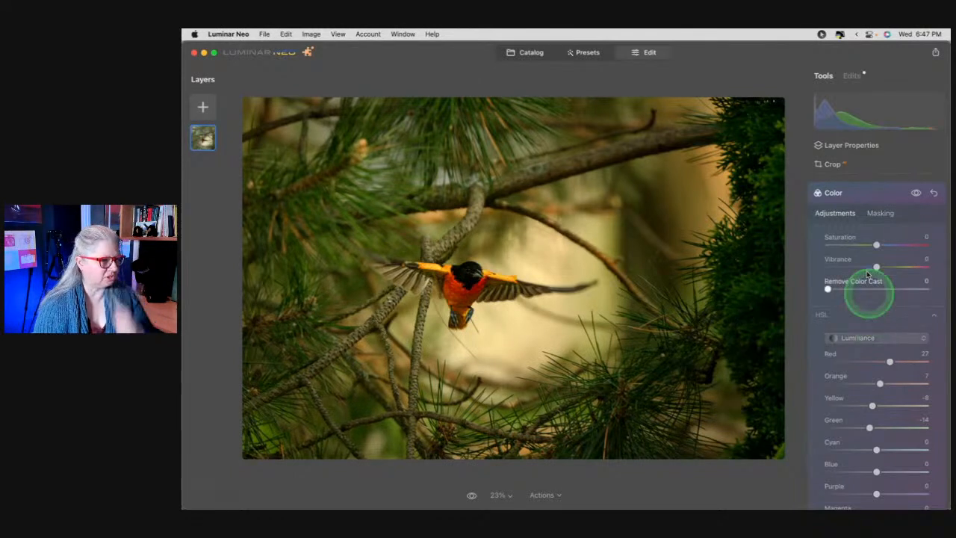
left_click(884, 196)
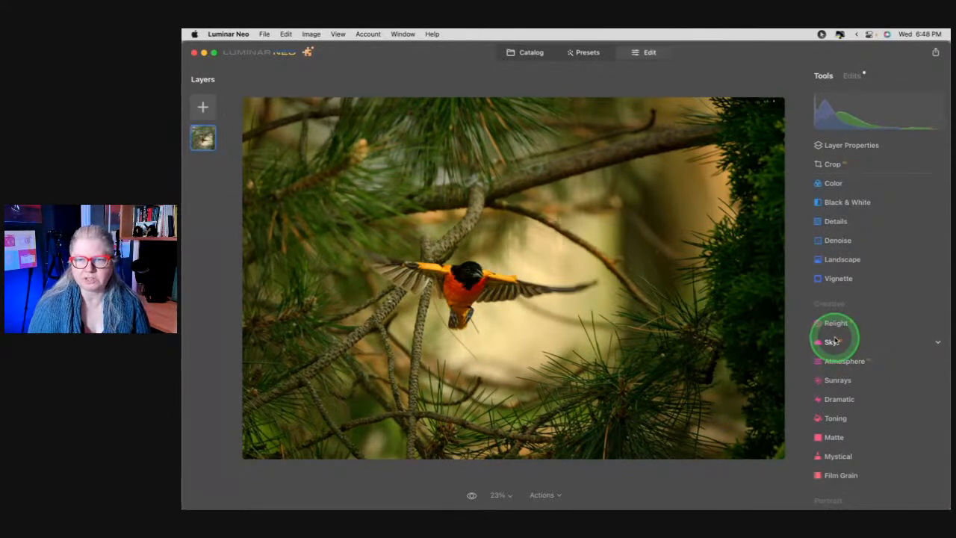
Erase the small bright spot at the photo's left edge with the Erase tool
scroll(833, 342, "up", 10)
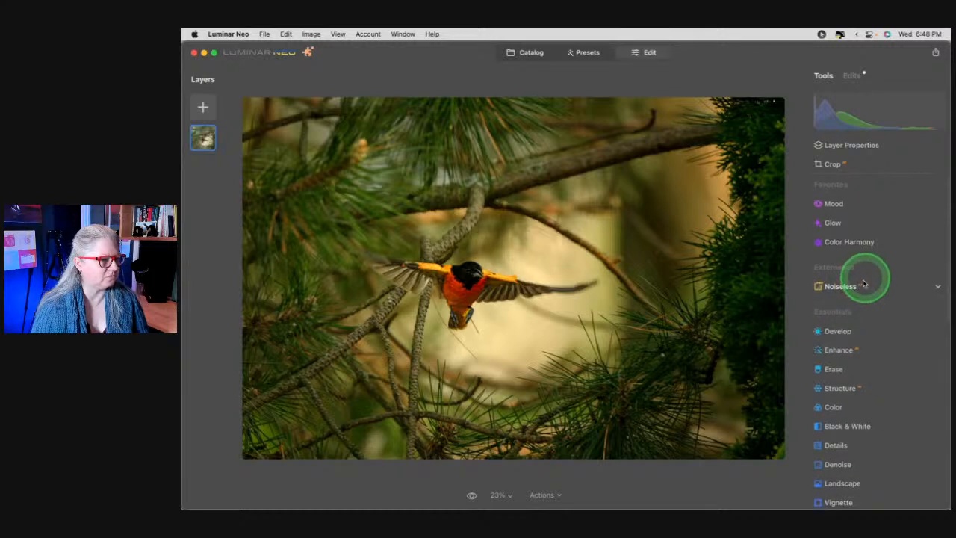
left_click(833, 368)
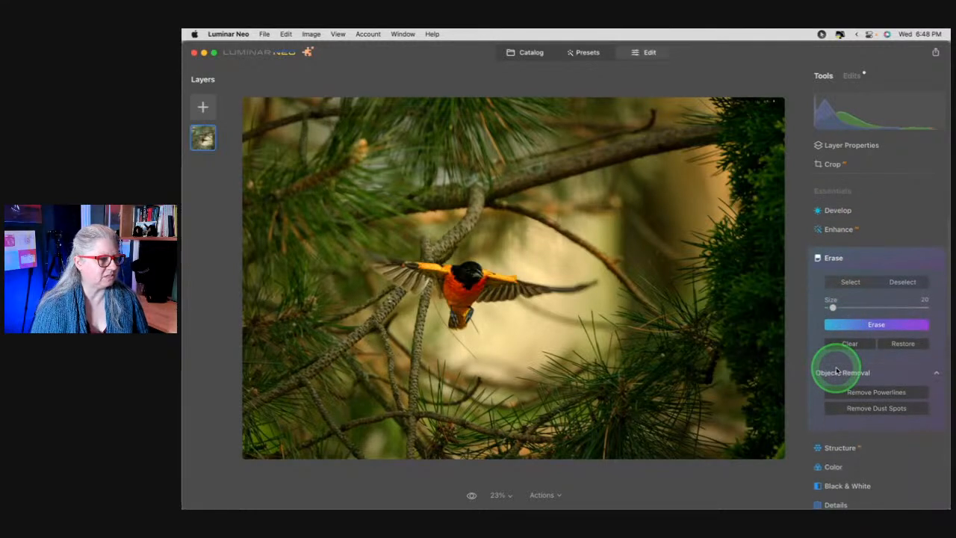
left_click(251, 184)
left_click(869, 325)
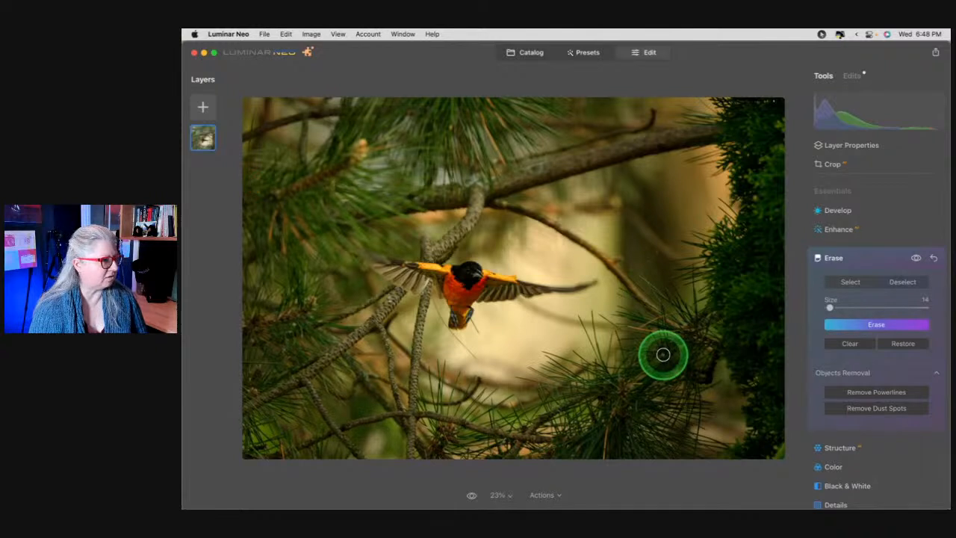
Erase the small distracting spots among the needles and branches and the pale bud on the upper-left pine branch
left_click(662, 355)
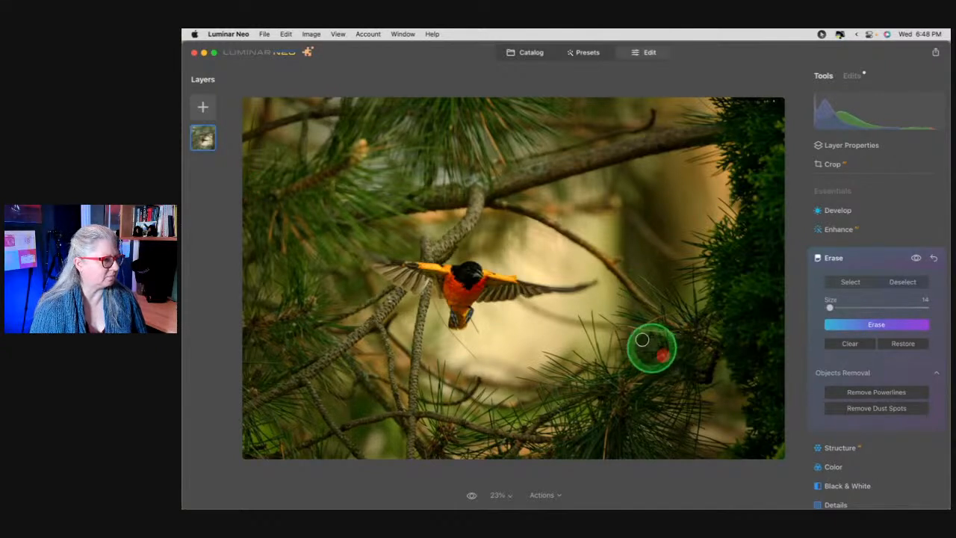
key("bracketleft")
left_click(505, 203)
left_click(657, 252)
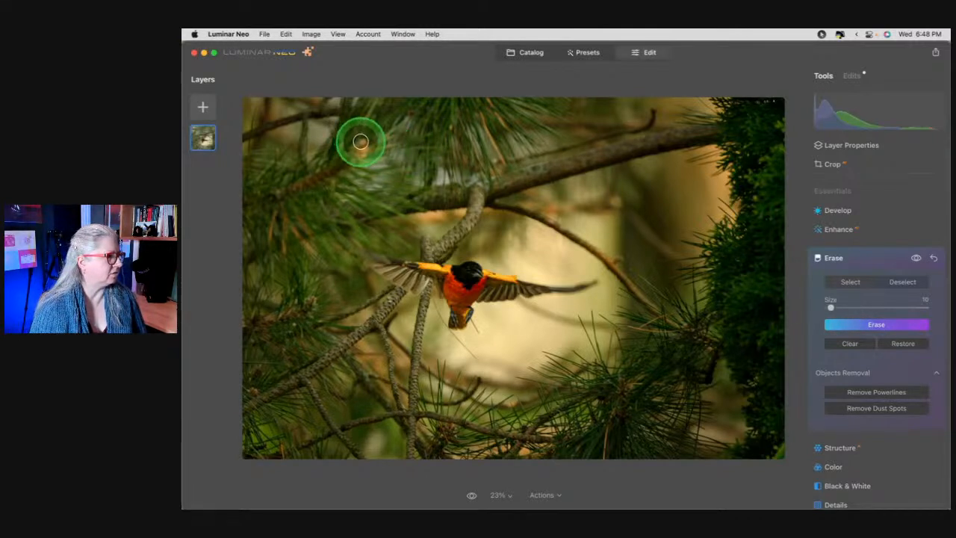
left_click_drag(360, 141, 361, 147)
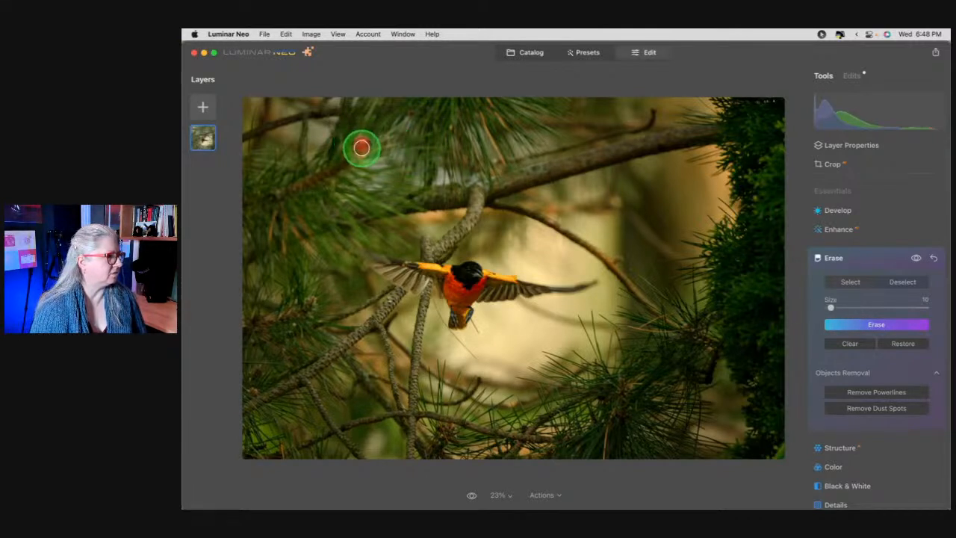
left_click(865, 326)
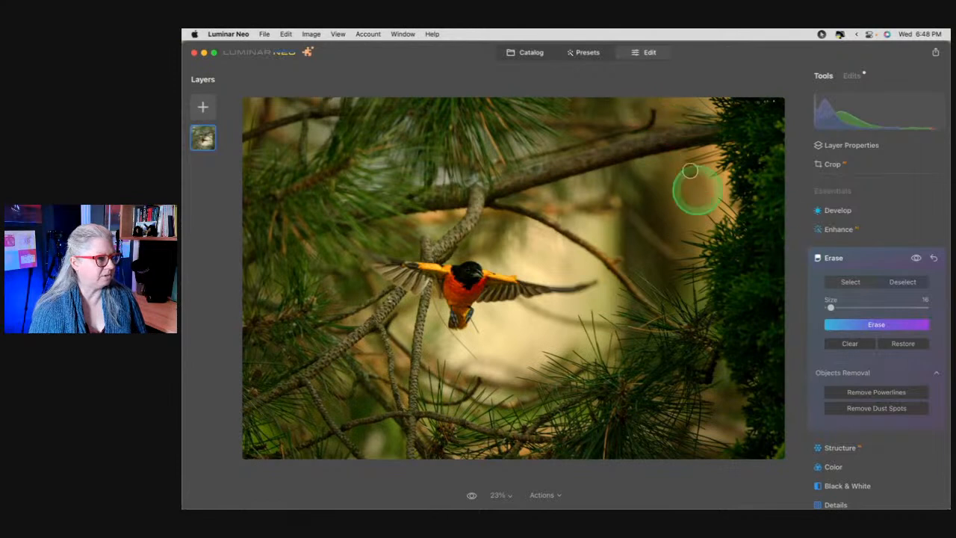
Try to erase the upturned twig tip above the large upper branch with a brush size of 16
left_click(653, 110)
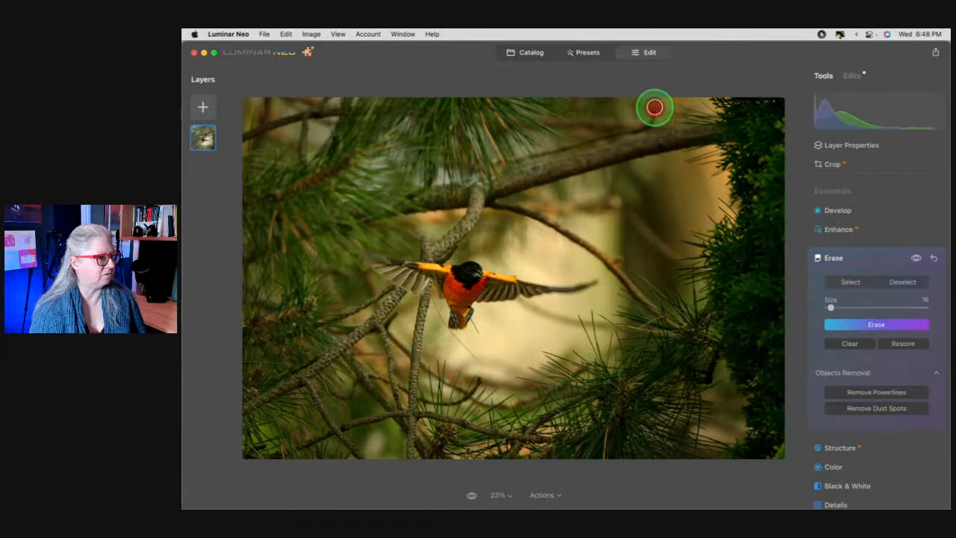
left_click(870, 324)
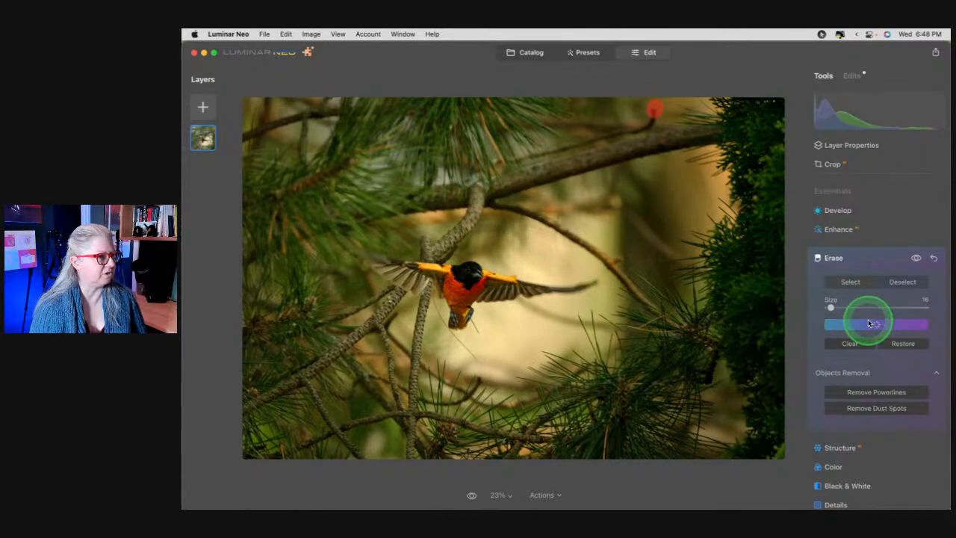
left_click(647, 119)
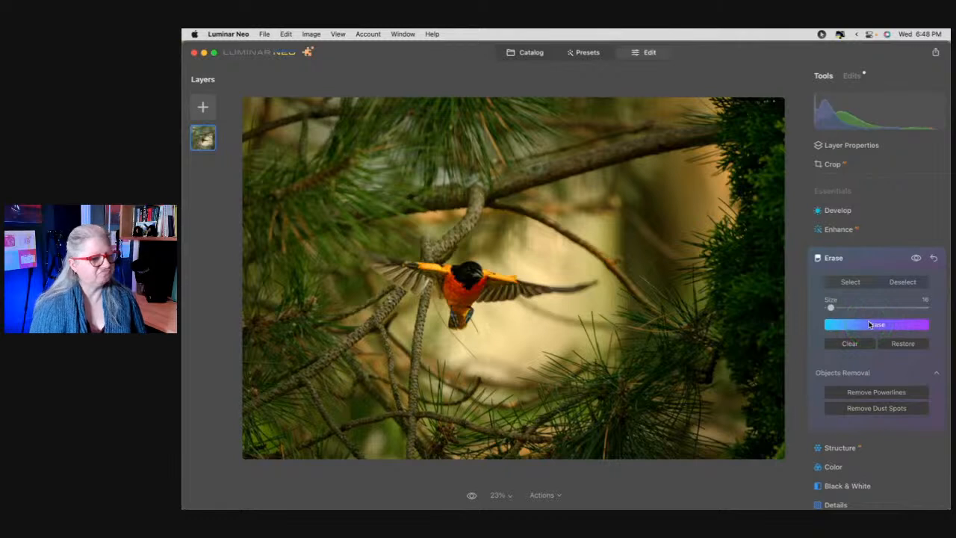
mouse_move(630, 118)
left_mouse_down()
mouse_move(657, 118)
mouse_move(640, 107)
left_mouse_up()
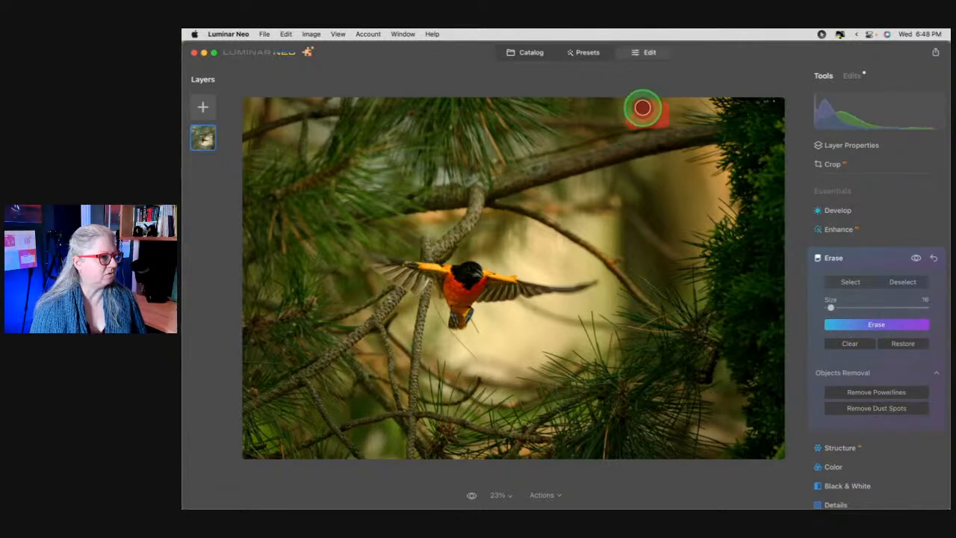
left_click(849, 324)
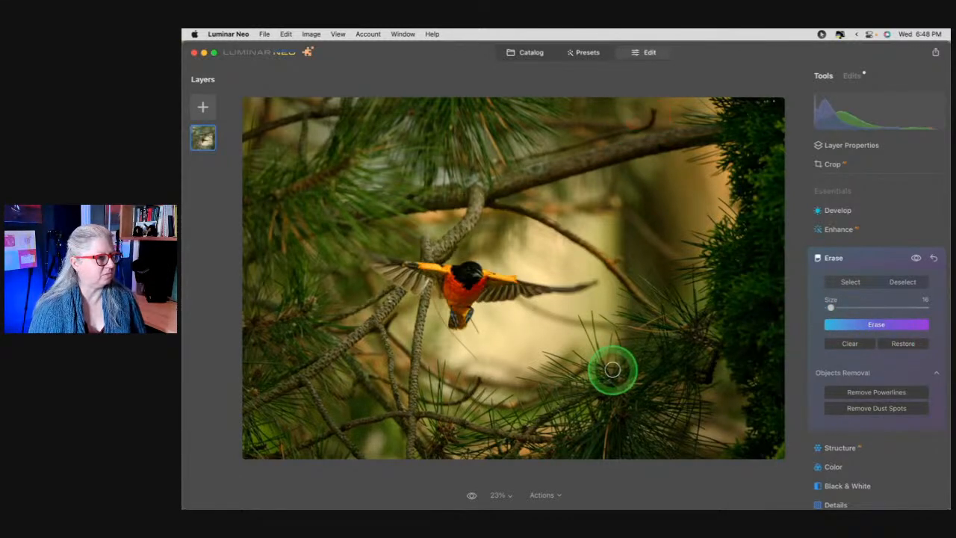
Try to erase the dark upturned twig tip above the large branch with repeated small Erase strokes at 50% zoom
key("super+equal")
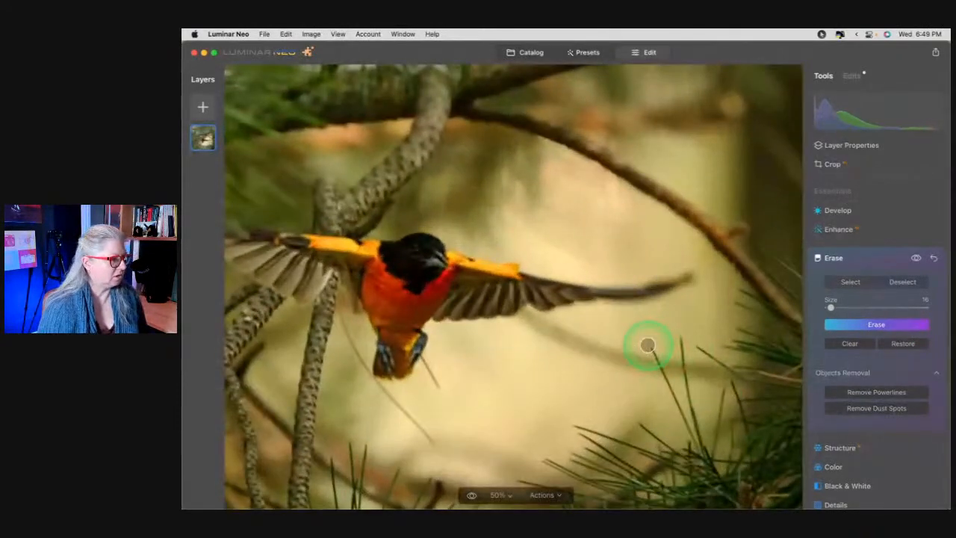
scroll(646, 344, "right", 5)
scroll(646, 344, "up", 5)
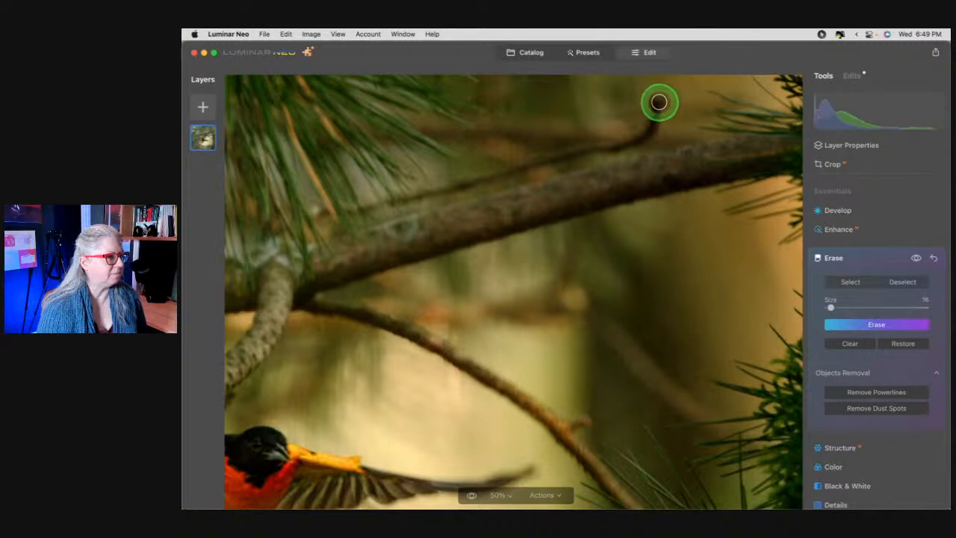
left_click(867, 324)
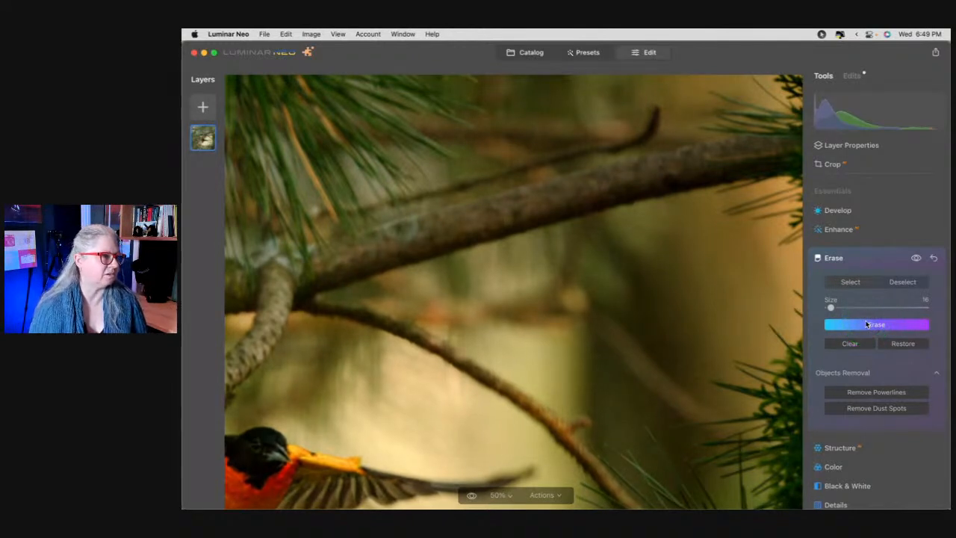
left_click_drag(661, 105, 645, 124)
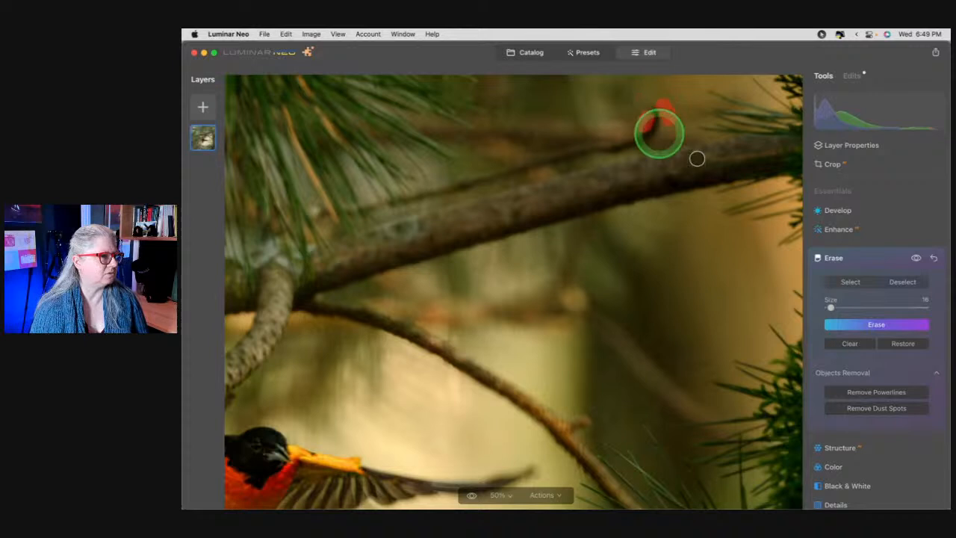
left_click(871, 324)
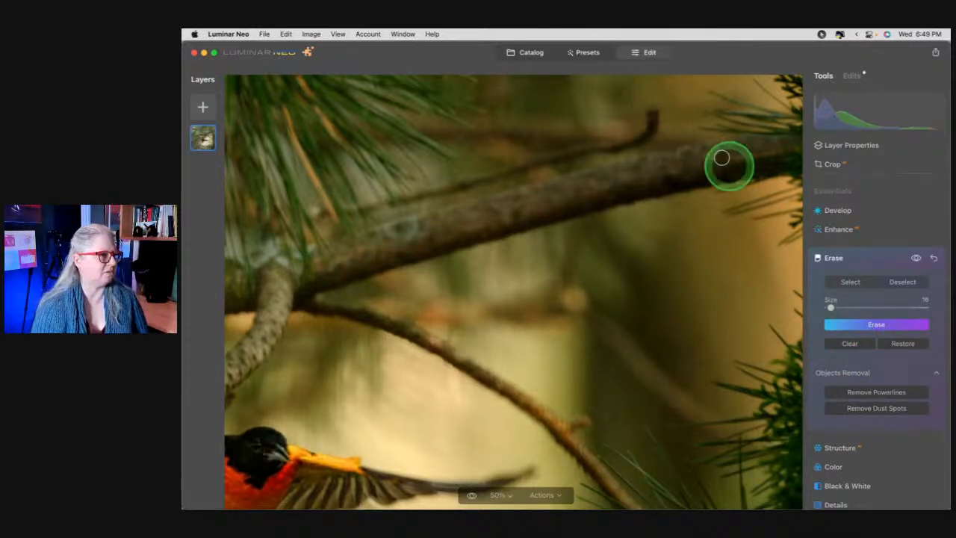
left_click_drag(644, 112, 647, 118)
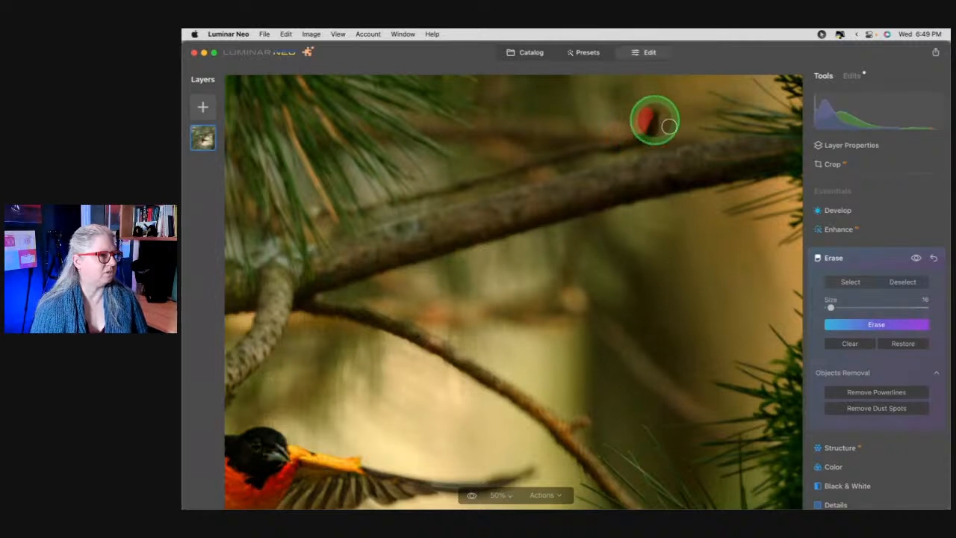
left_click(864, 327)
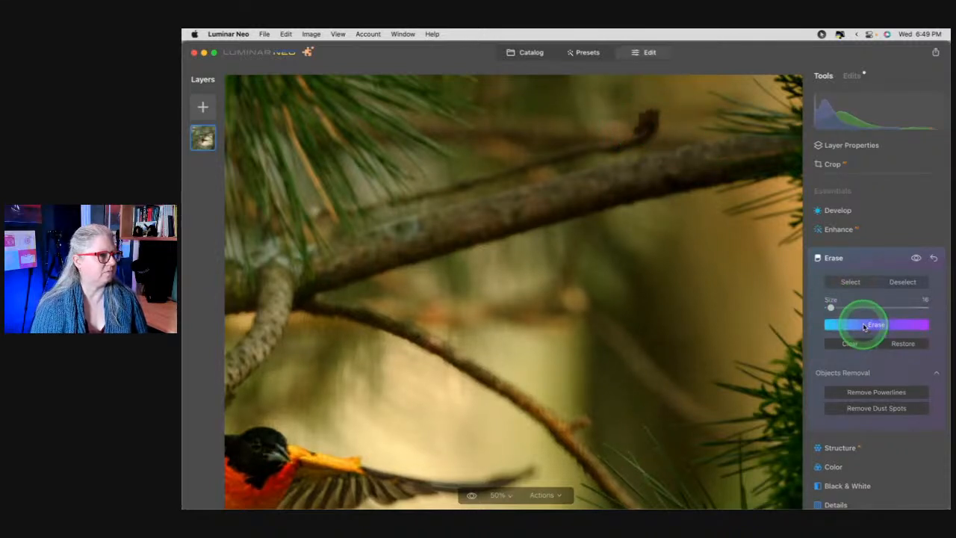
mouse_move(632, 133)
left_mouse_down()
mouse_move(642, 111)
mouse_move(646, 124)
mouse_move(662, 117)
left_mouse_up()
left_click(859, 326)
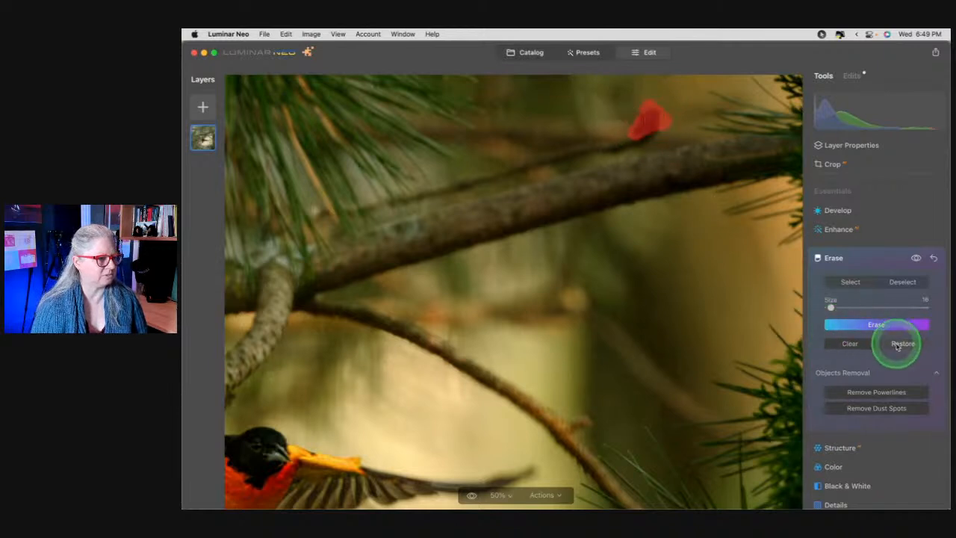
left_click(654, 105)
left_click(880, 328)
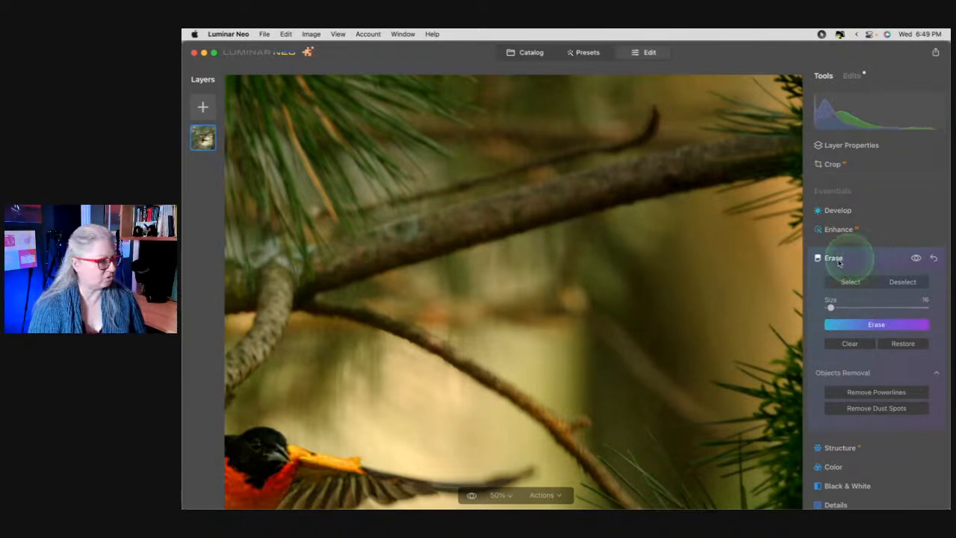
Erase the pale blurred spot at the end of the background twig beneath the large branch, and close the Erase tool
left_click(575, 299)
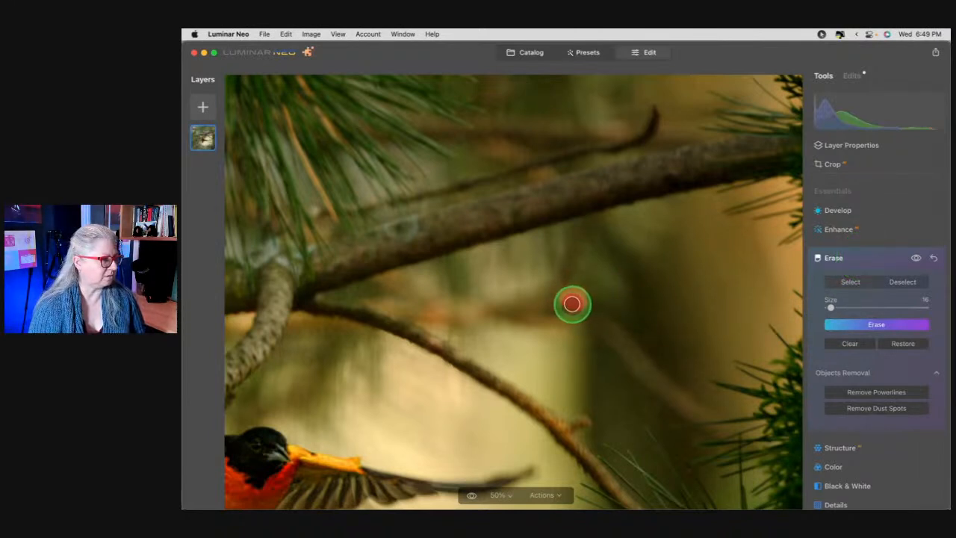
left_click(875, 324)
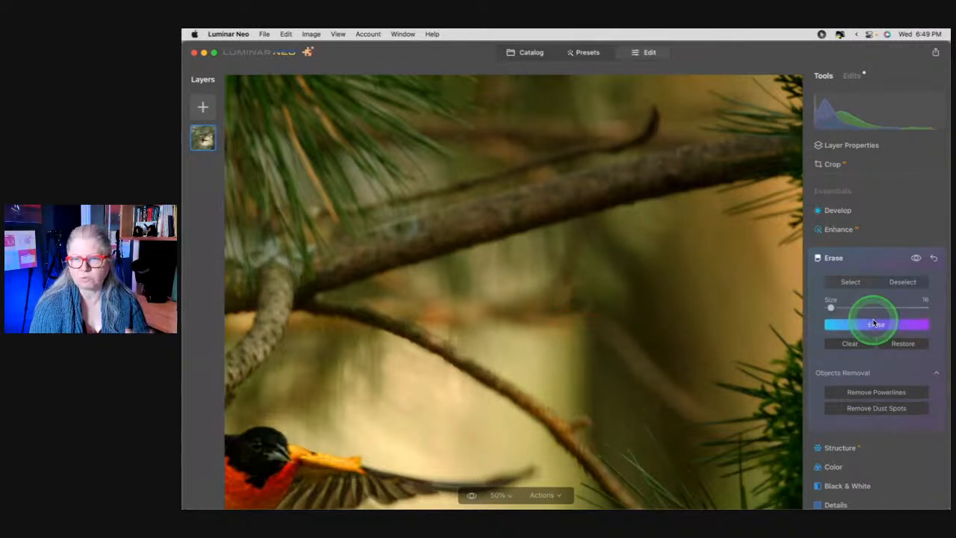
left_click(587, 305)
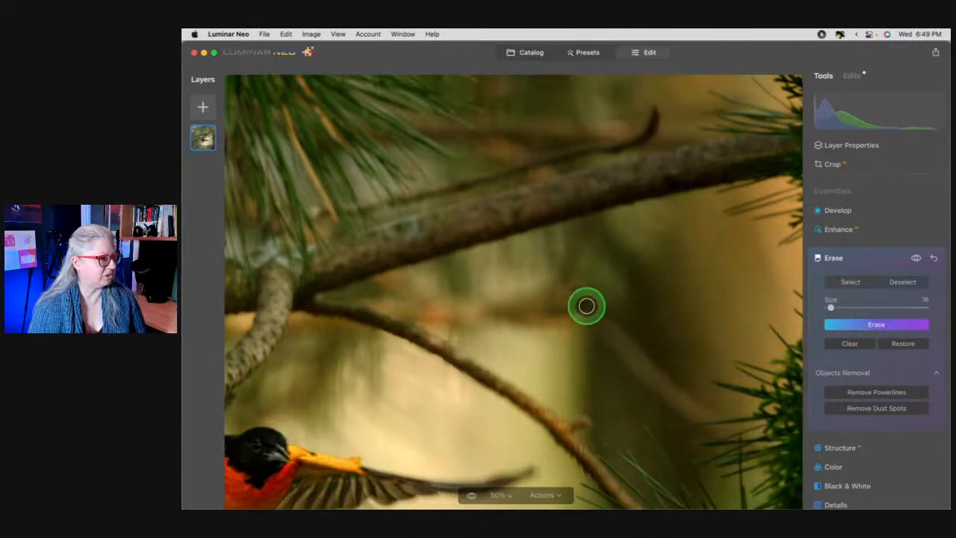
left_click(565, 293)
left_click(867, 326)
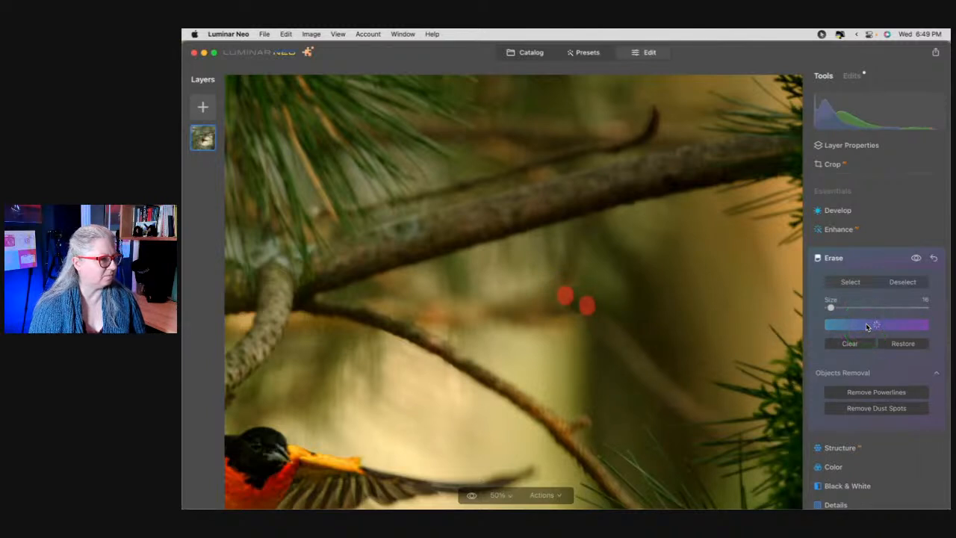
left_click(851, 326)
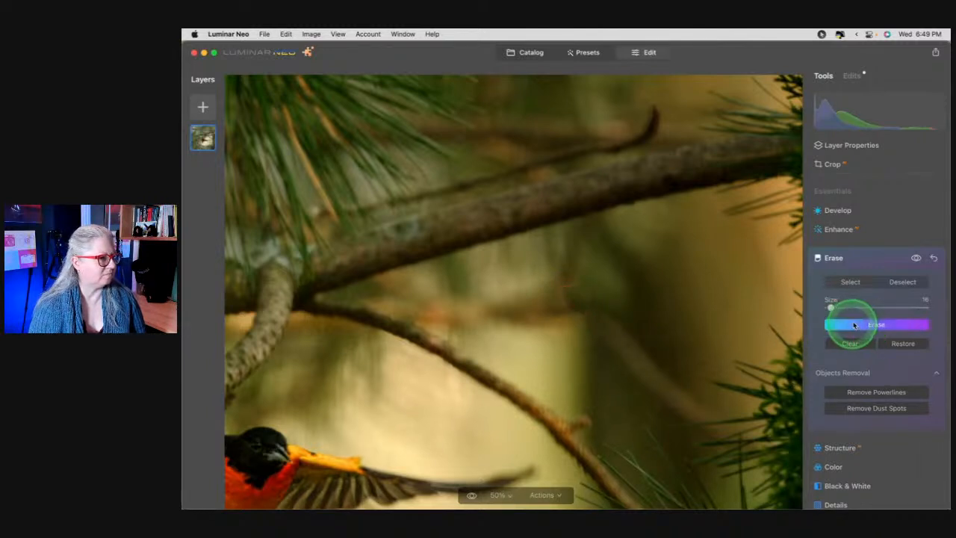
left_click(869, 254)
Clone nearby blurred background over the upturned twig tip above the large branch with size 52, softness 100 and strength 45
scroll(872, 333, "down", 5)
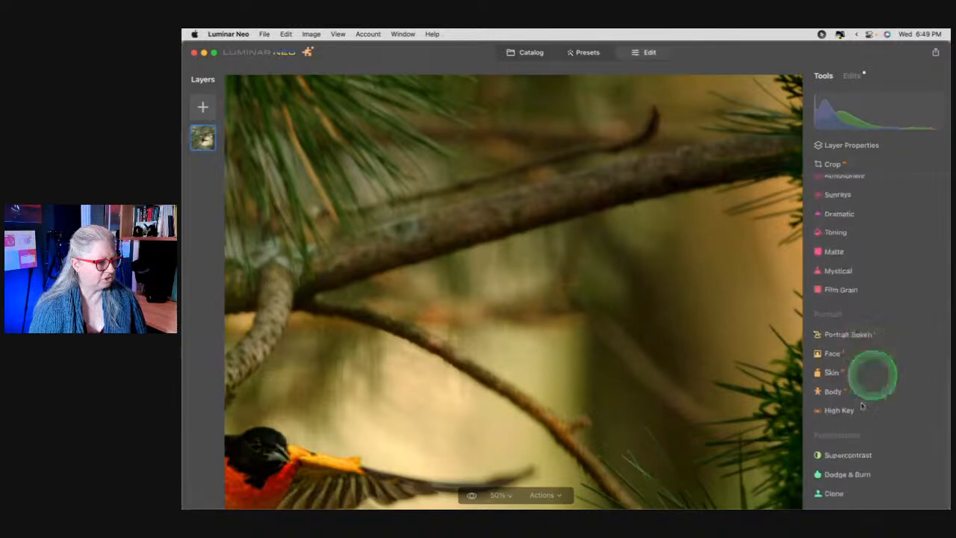
left_click(833, 493)
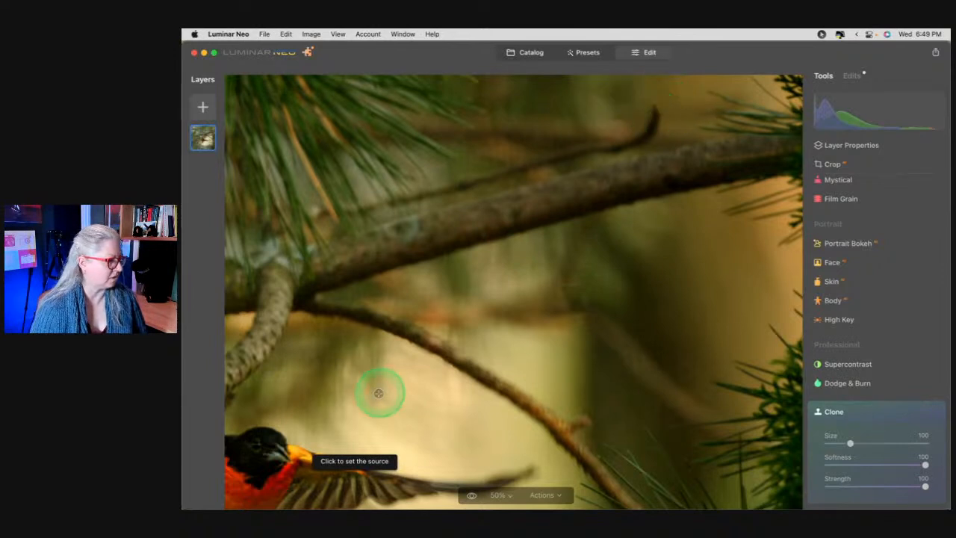
left_click(671, 98)
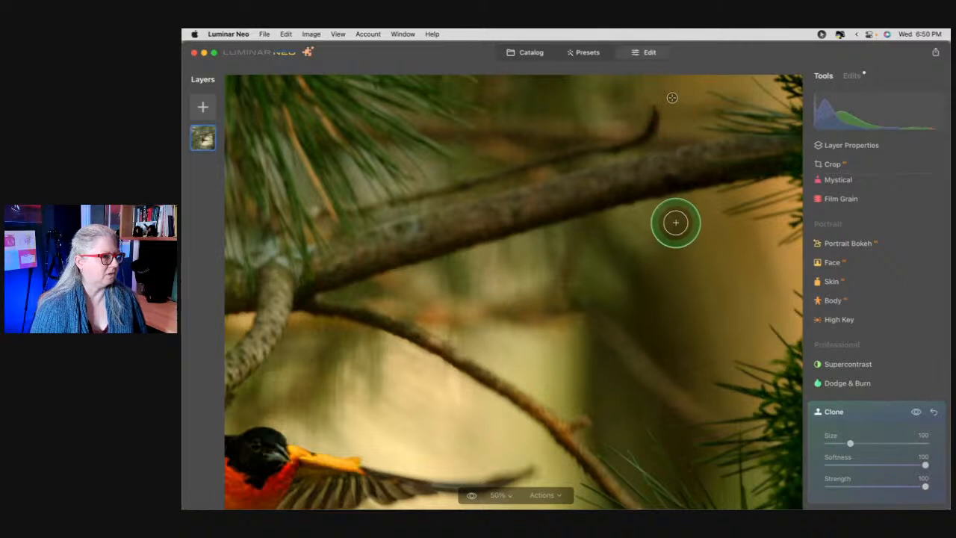
left_click(872, 486)
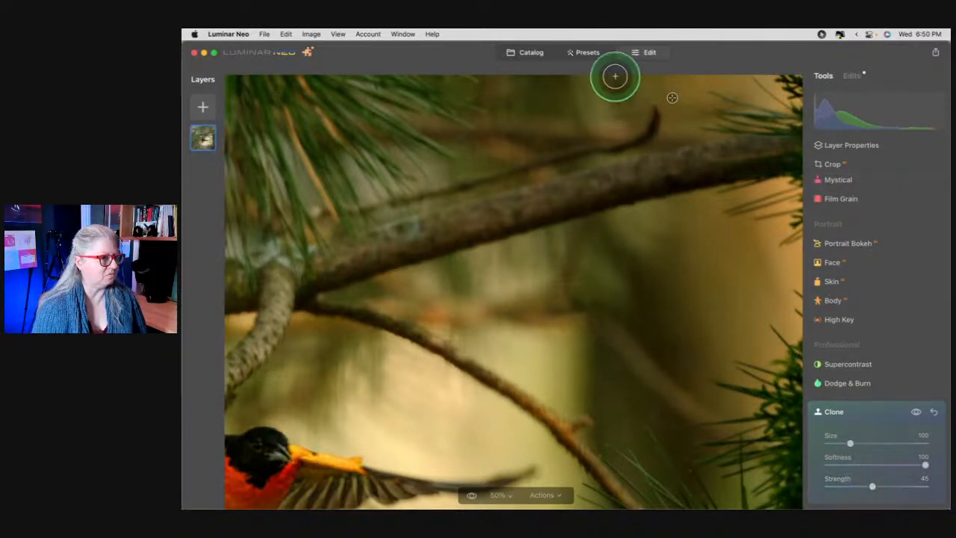
key("[")
key("[")
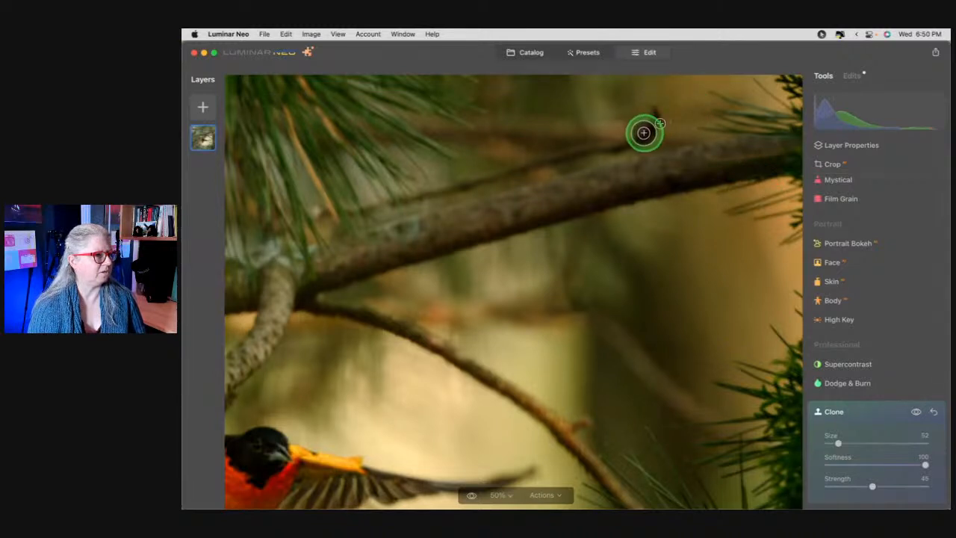
left_click(916, 411)
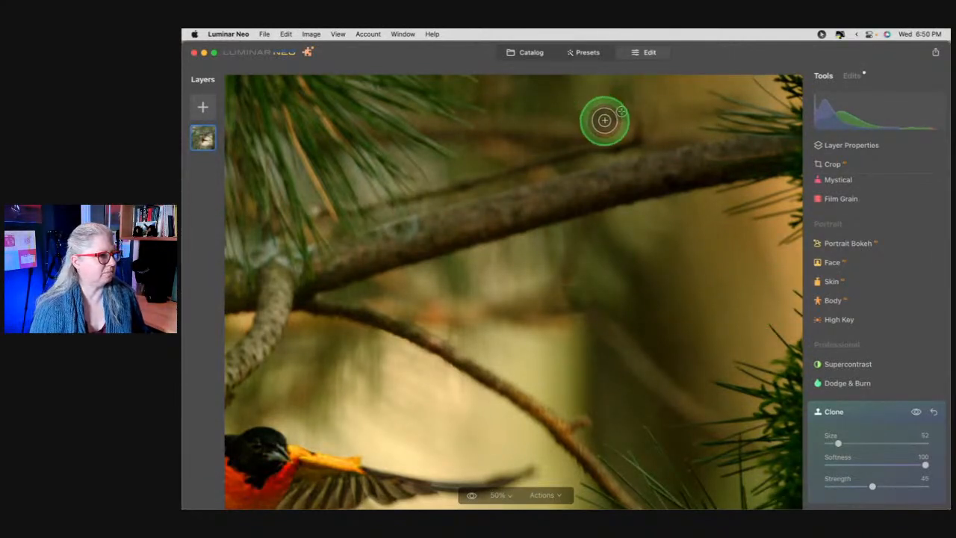
left_click(877, 413)
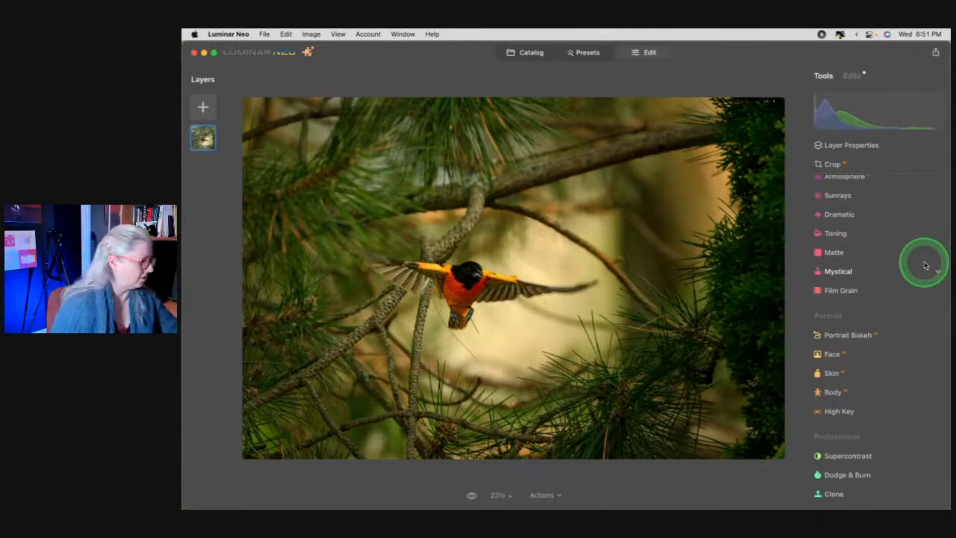
Add Film Grain to the photo with an amount of 34 and a grain size of 36
left_click(863, 290)
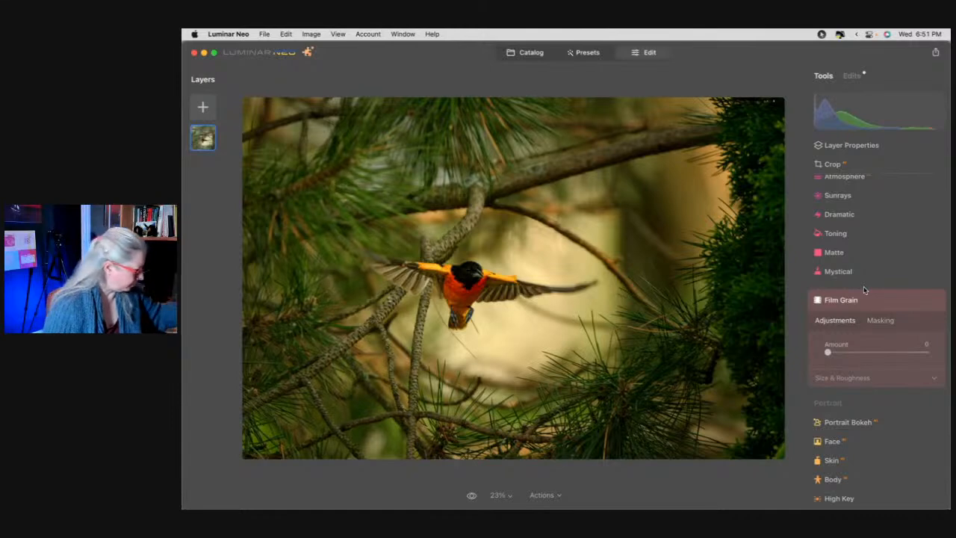
left_click(861, 282)
left_click(836, 342)
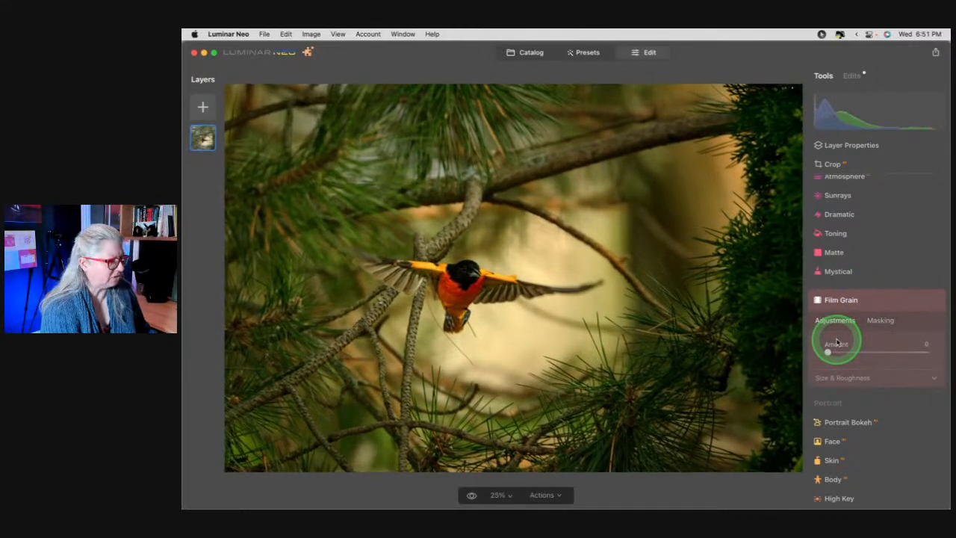
key("super+equal")
left_click(845, 350)
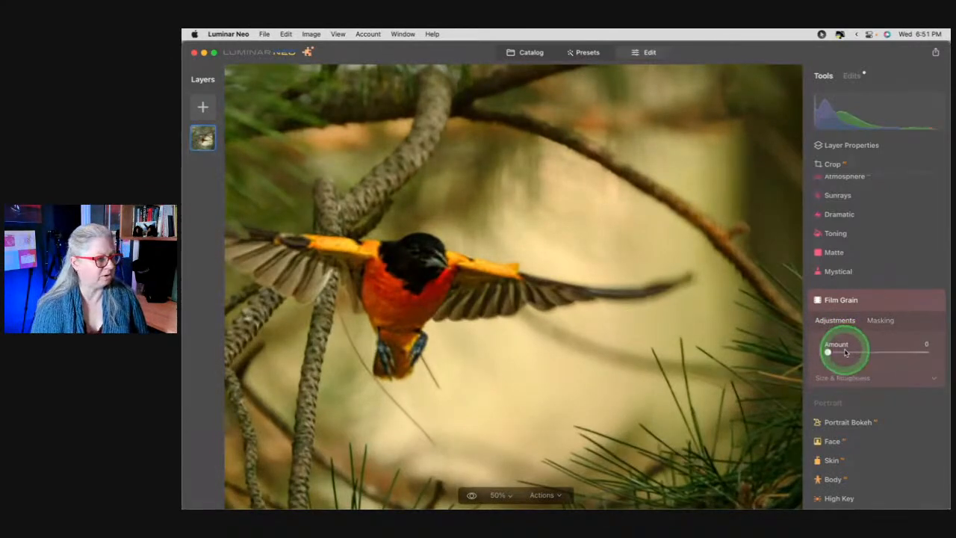
left_click(847, 353)
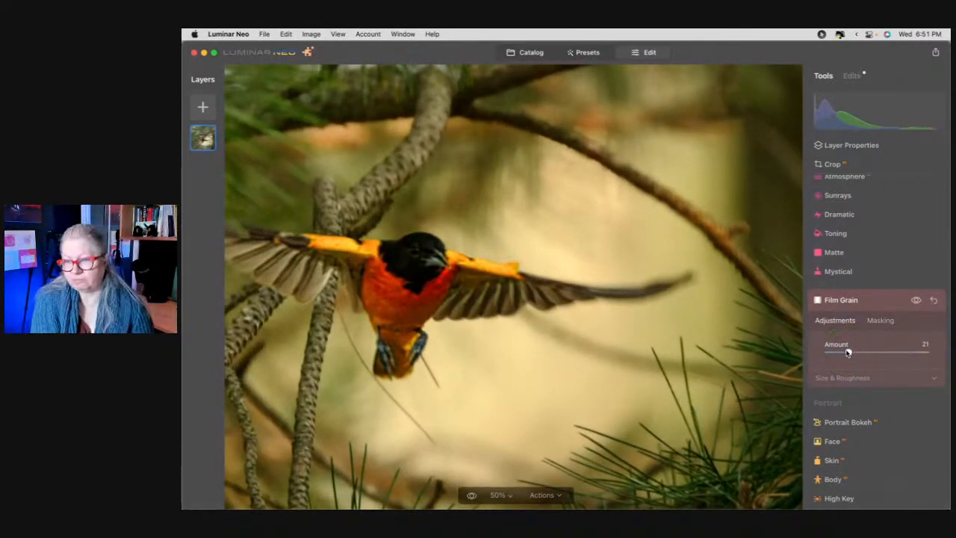
left_click(845, 376)
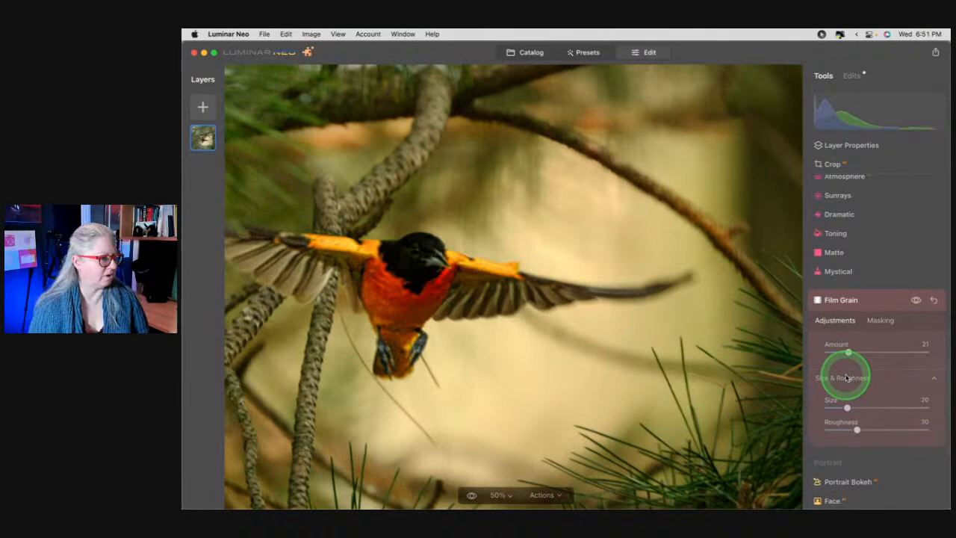
left_click(845, 351)
mouse_move(848, 352)
left_mouse_down()
mouse_move(929, 355)
mouse_move(806, 351)
mouse_move(866, 352)
left_mouse_up()
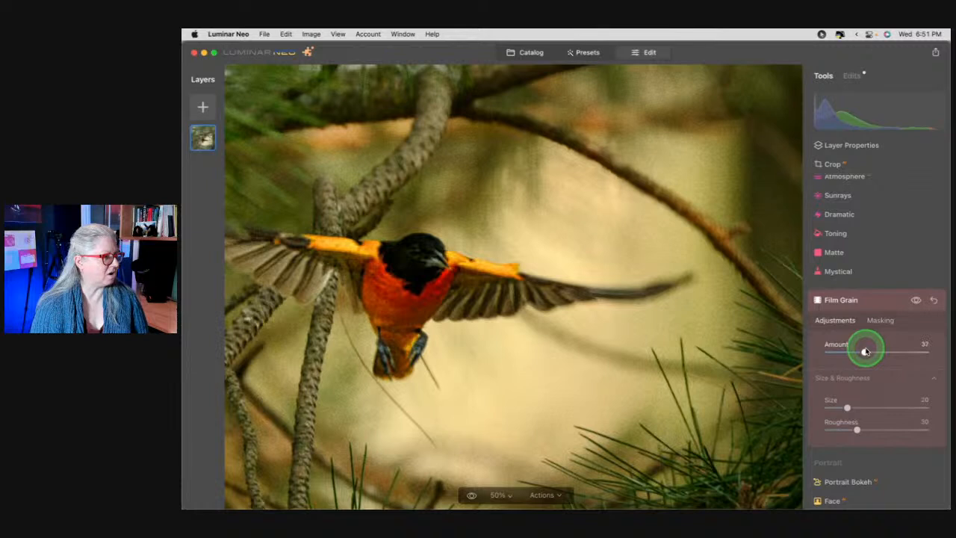
left_click_drag(861, 351, 862, 351)
left_click_drag(847, 406, 863, 405)
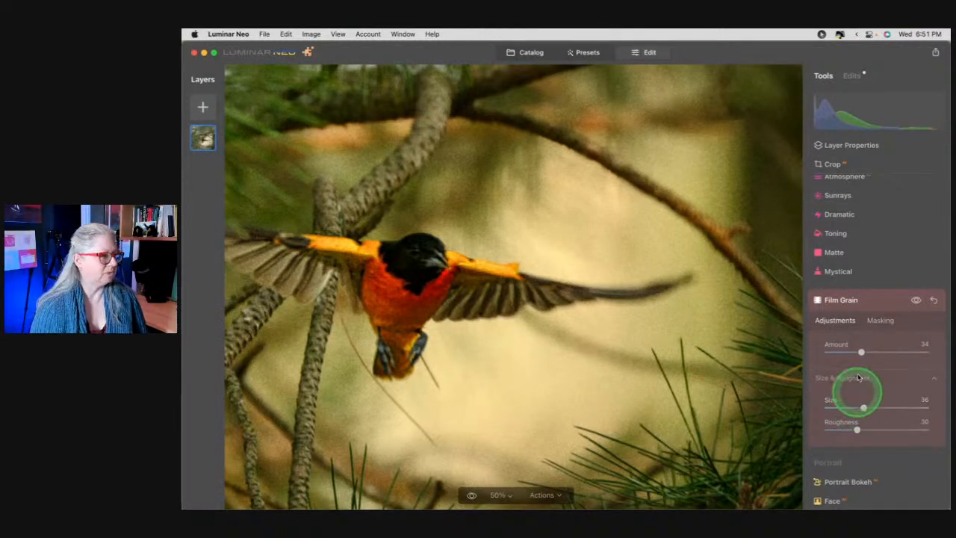
Paste the copied bird mask into Film Grain and invert it so the grain affects only the background, and close the tool
left_click(879, 319)
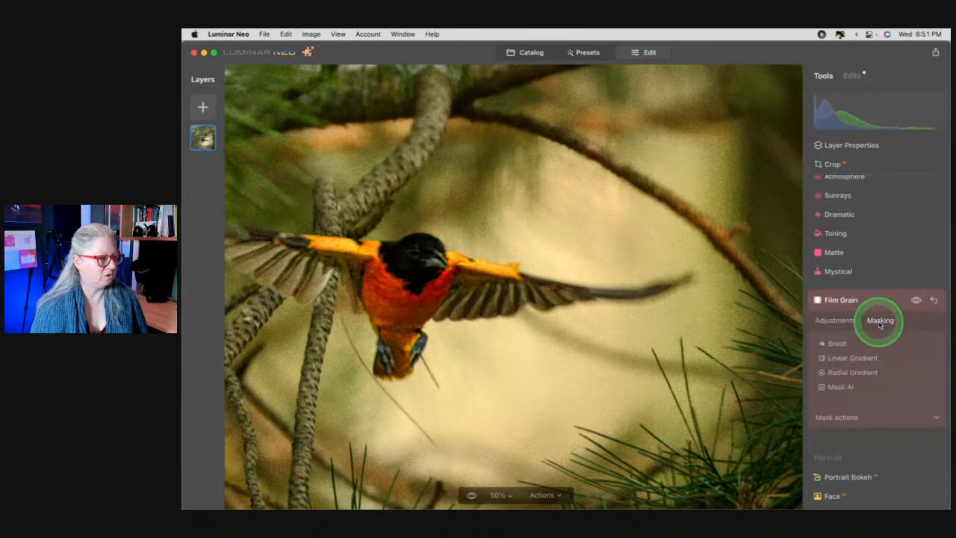
left_click(834, 418)
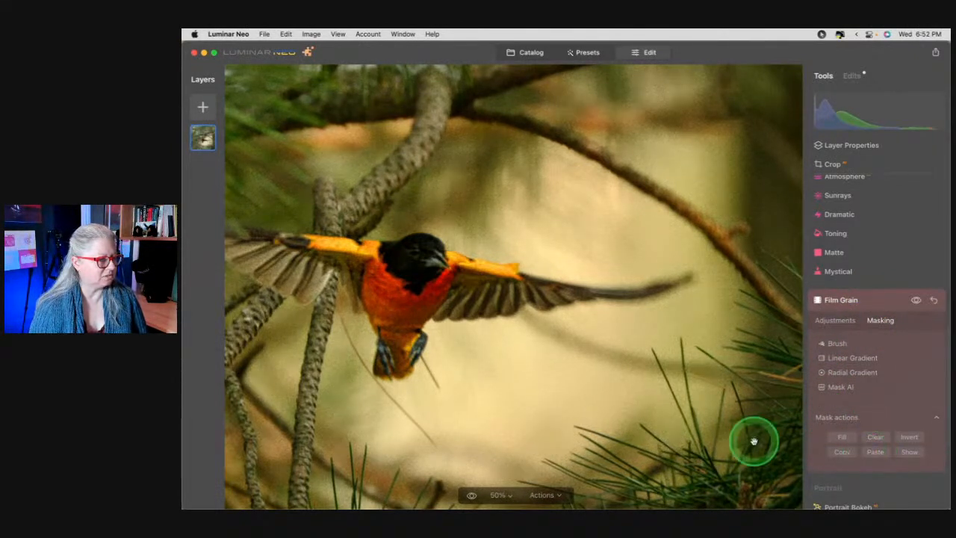
left_click(909, 451)
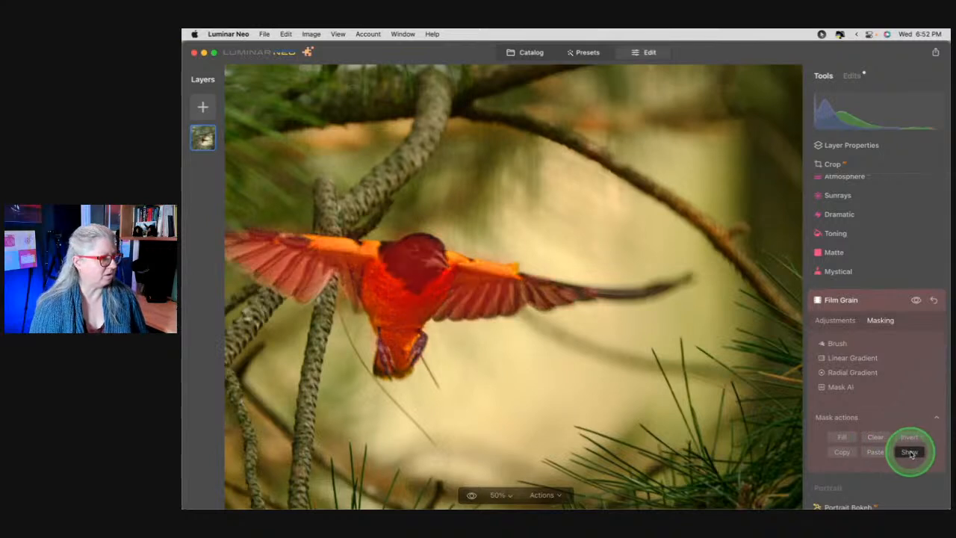
left_click(909, 437)
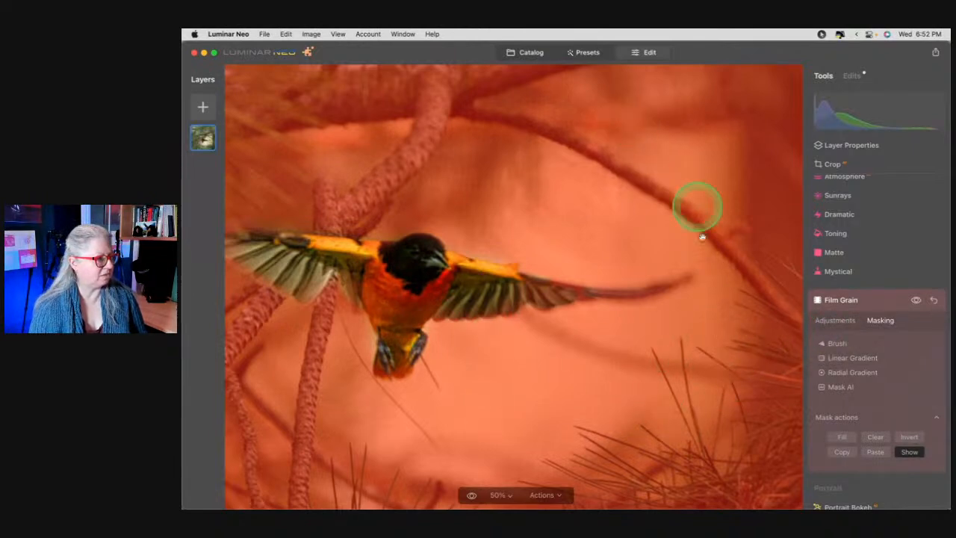
left_click(830, 320)
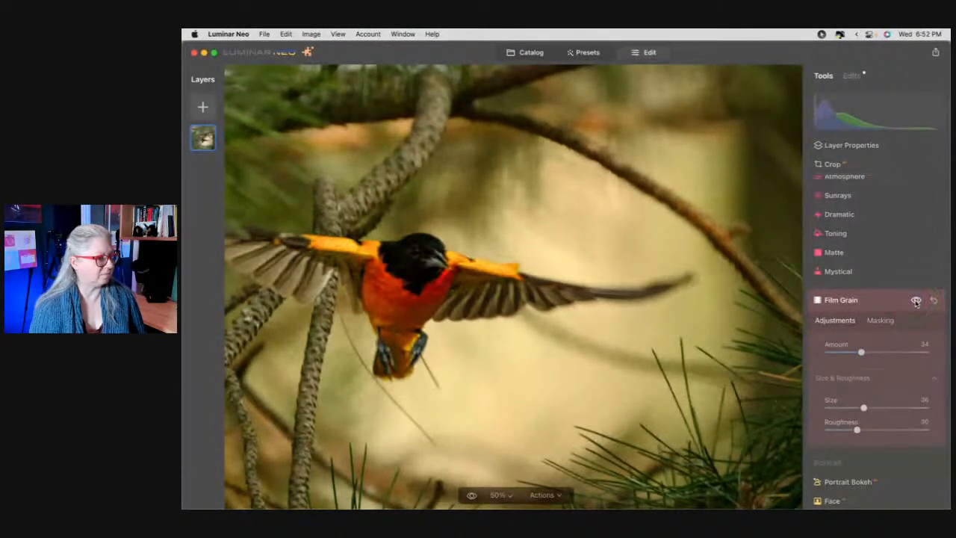
left_click(878, 302)
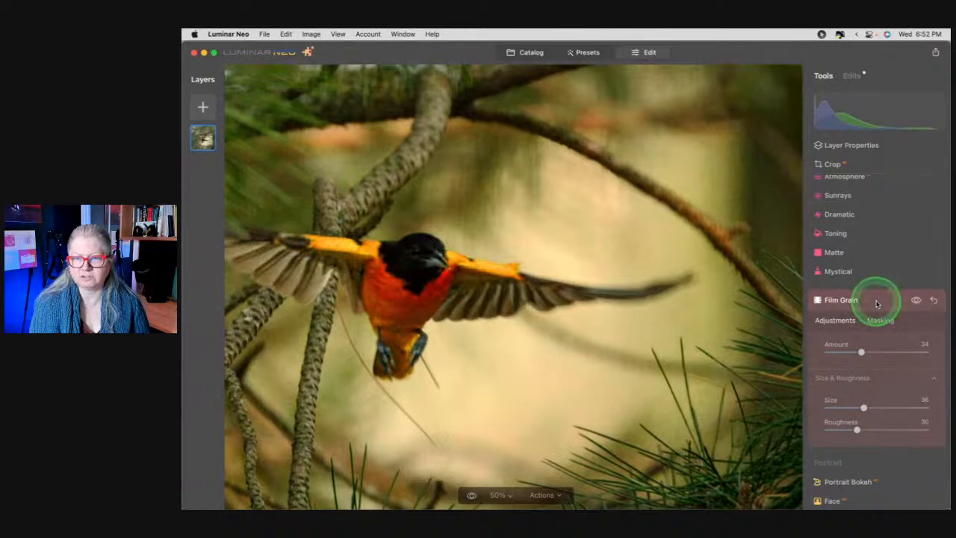
left_click(876, 301)
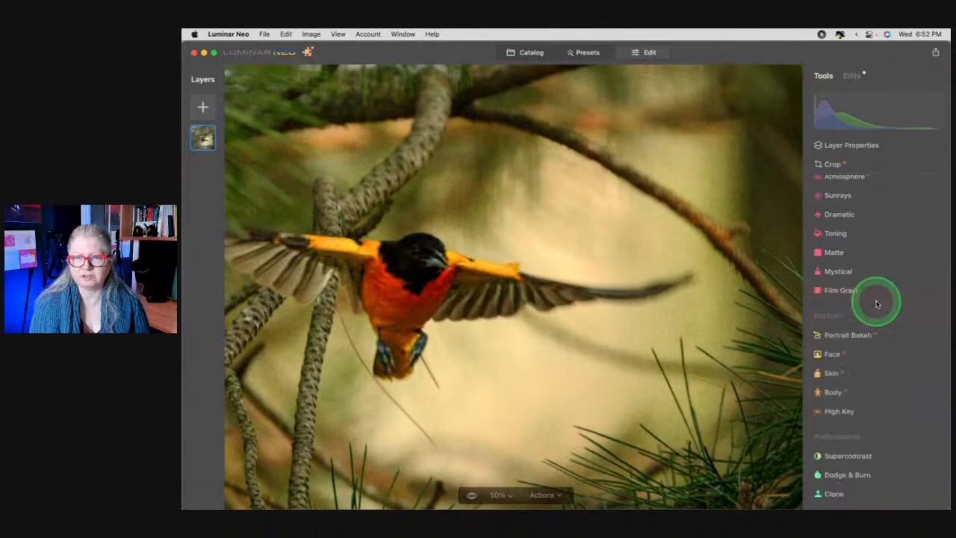
Apply Supercontrast to the photo with Highlights Contrast 37 and Highlights Balance 79
left_click(657, 309)
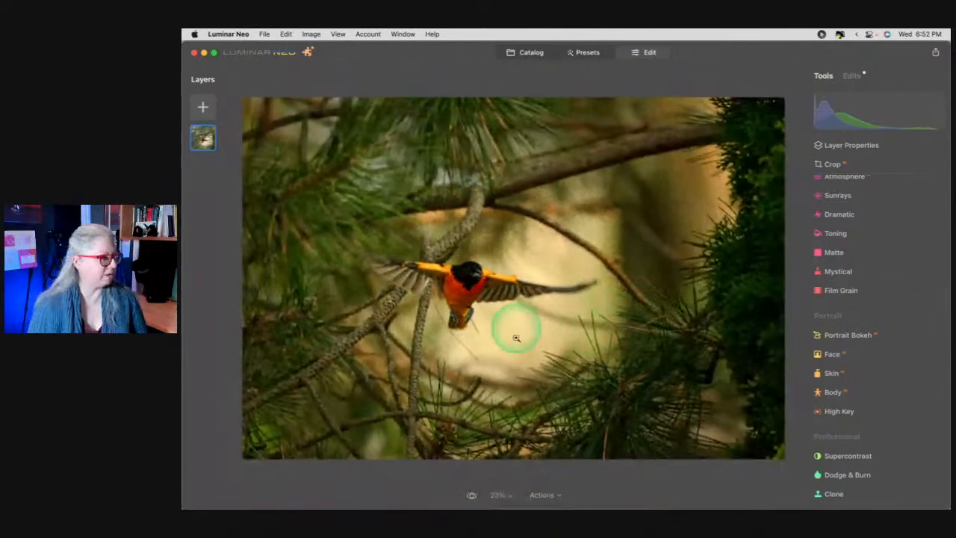
left_click(848, 454)
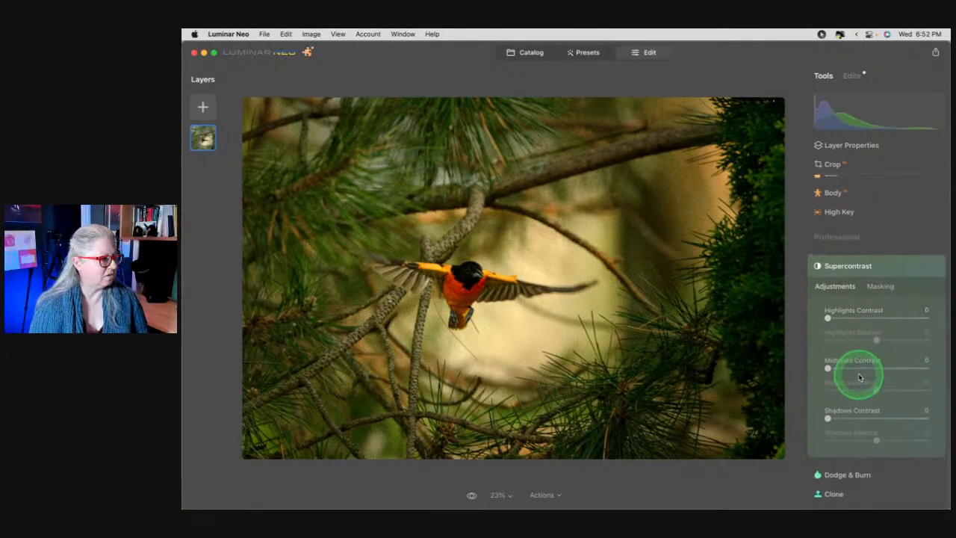
left_click_drag(827, 319, 644, 323)
left_click_drag(923, 319, 905, 340)
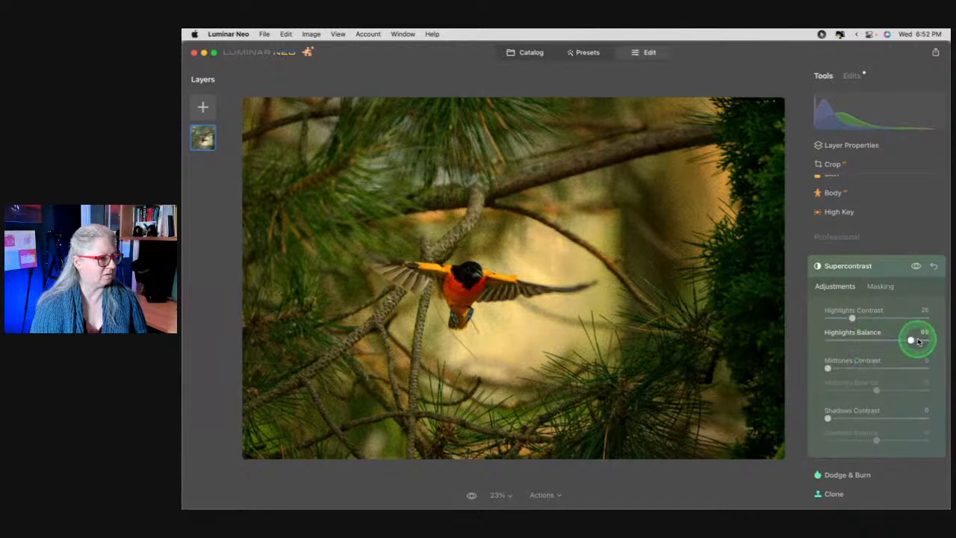
mouse_move(852, 318)
left_mouse_down()
mouse_move(901, 320)
mouse_move(835, 317)
mouse_move(863, 317)
left_mouse_up()
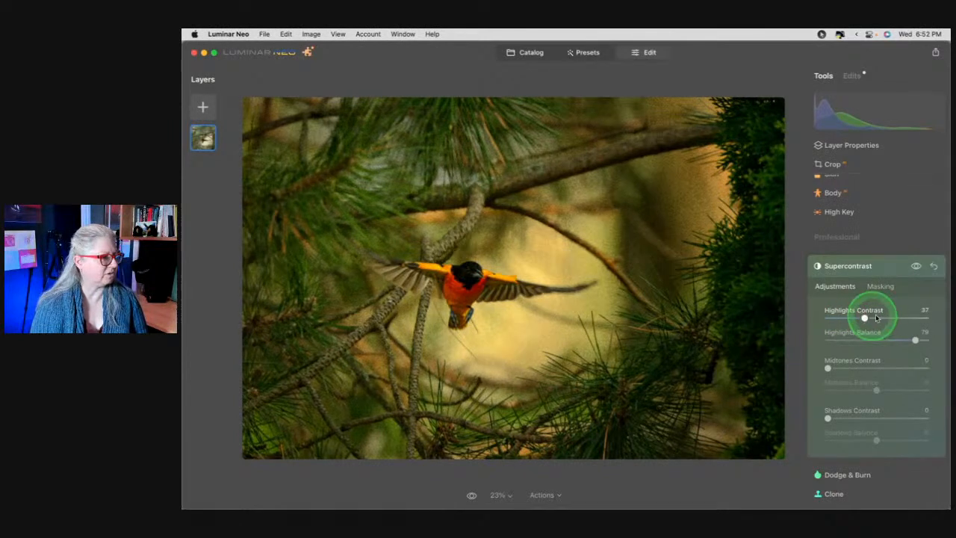
Compare the photo with and without the Supercontrast effect, and close the tool
left_click(915, 266)
left_click(915, 266)
left_click(916, 266)
left_click(915, 266)
left_click(916, 266)
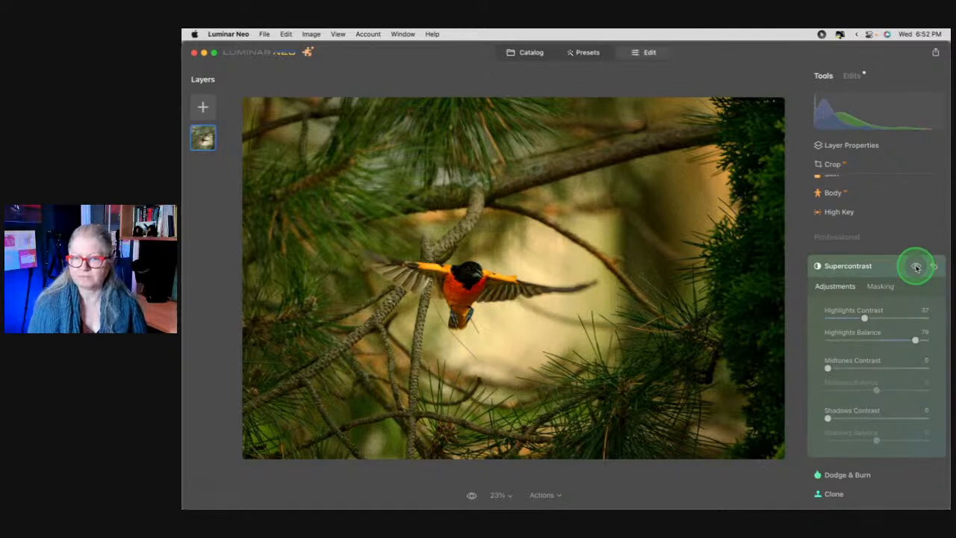
left_click(916, 266)
left_click(890, 267)
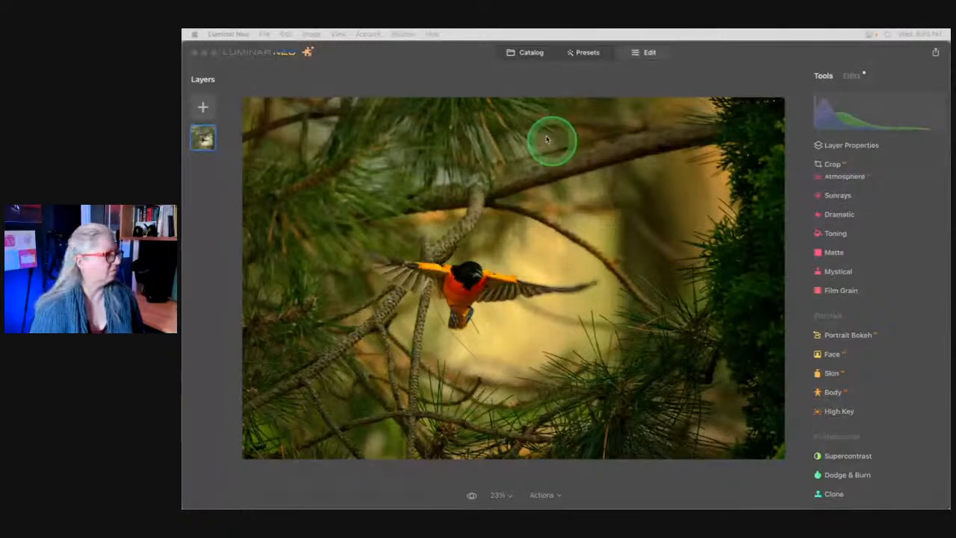
Add the golden bokeh lights picture from My Images as a new layer over the bird photo
left_click(203, 106)
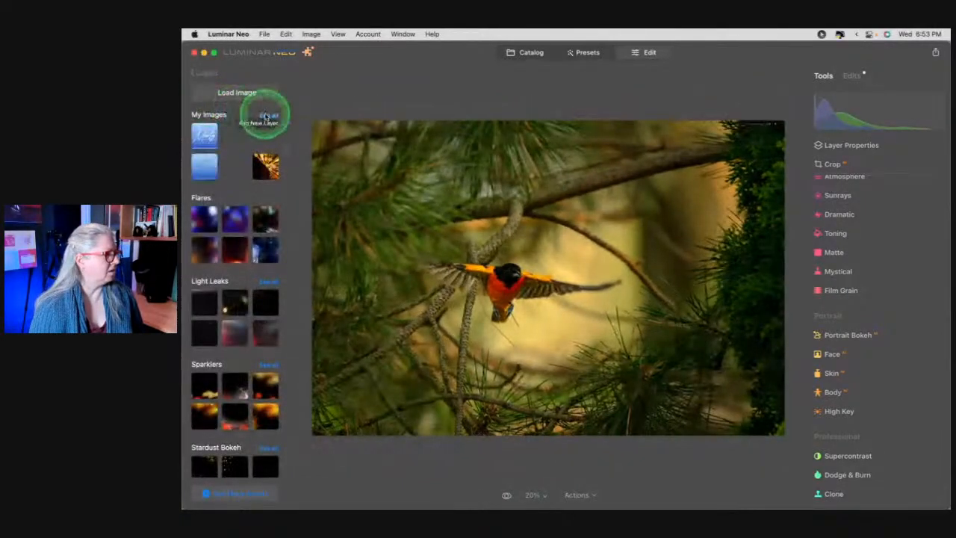
left_click(267, 115)
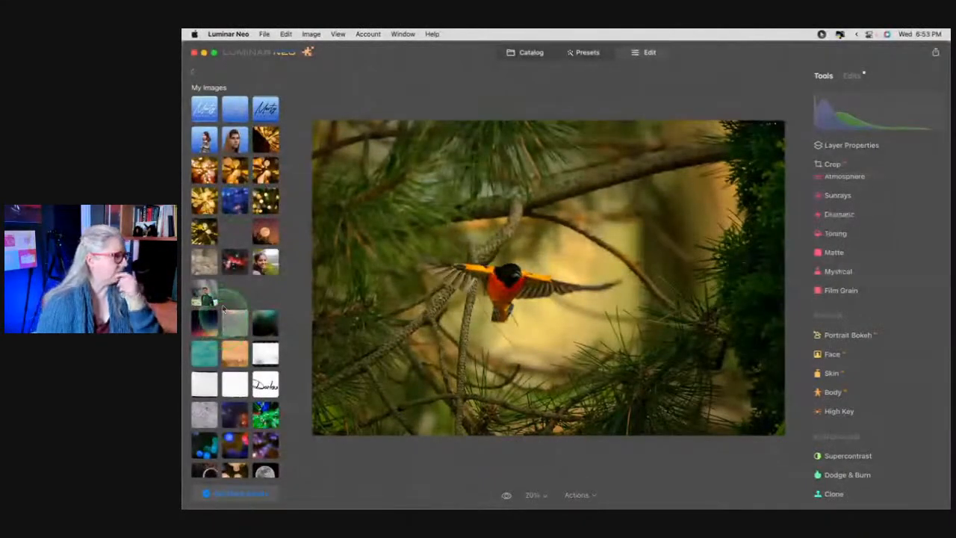
scroll(224, 320, "down", 5)
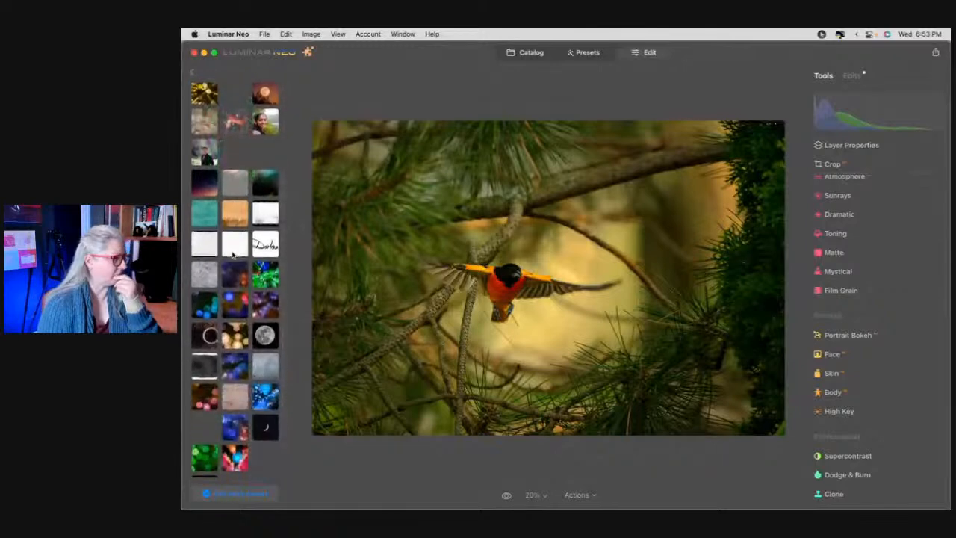
scroll(233, 276, "down", 1)
left_click(233, 300)
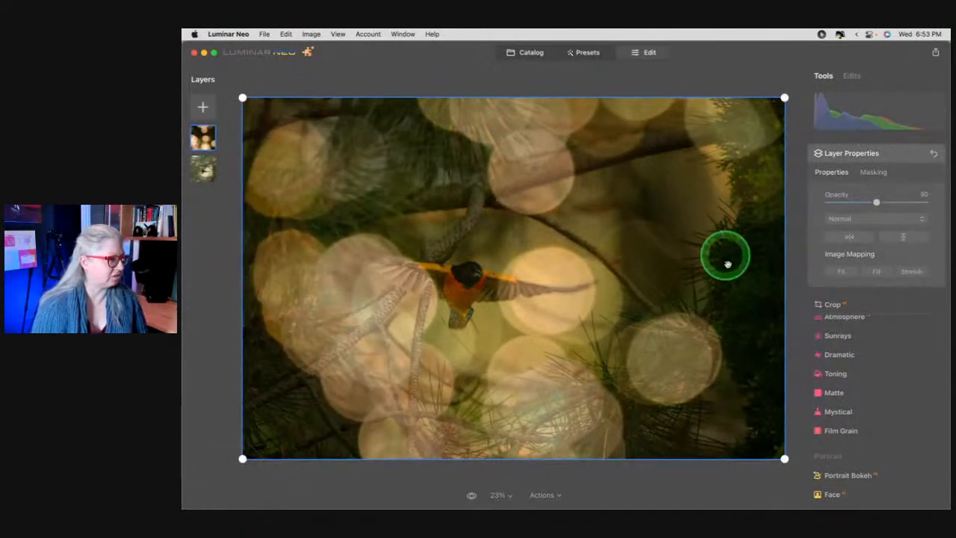
Try a horizontal flip, the Overlay and Soft Light blend modes and different opacities on the bokeh layer
left_click(847, 236)
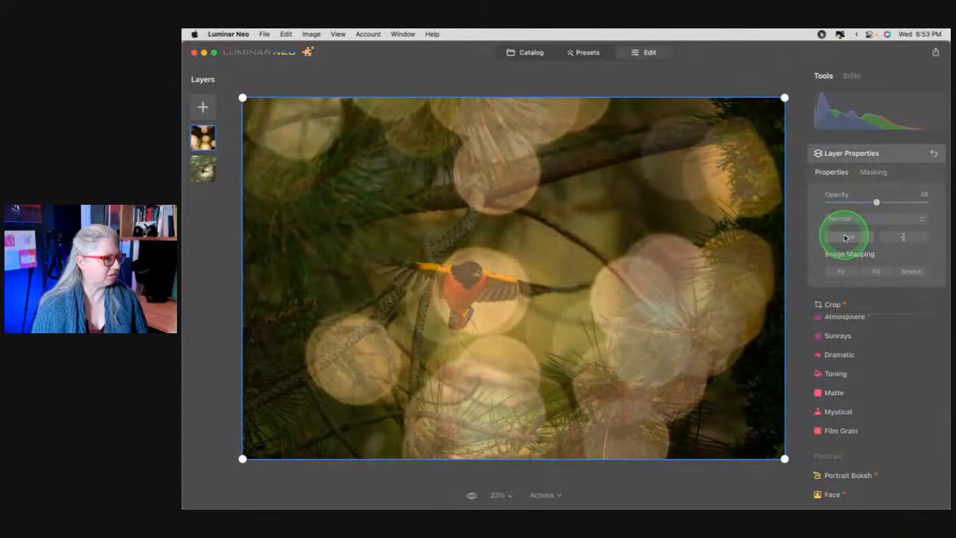
left_click(844, 236)
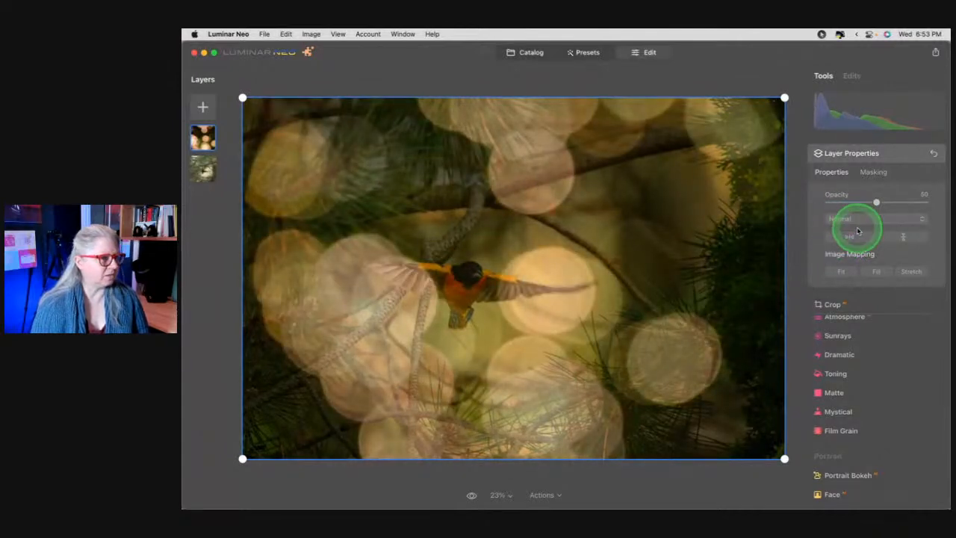
left_click(852, 220)
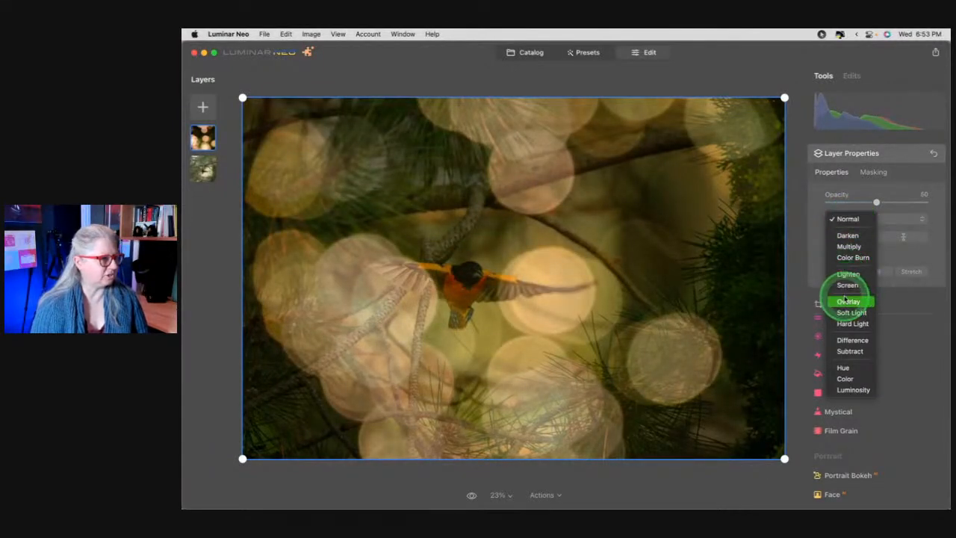
left_click(847, 301)
left_click(860, 222)
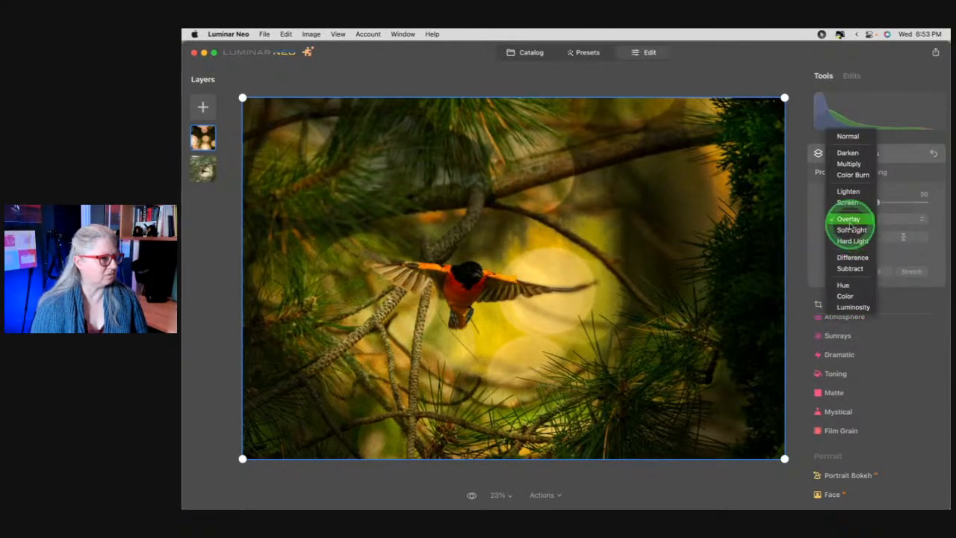
left_click(854, 219)
left_click(854, 220)
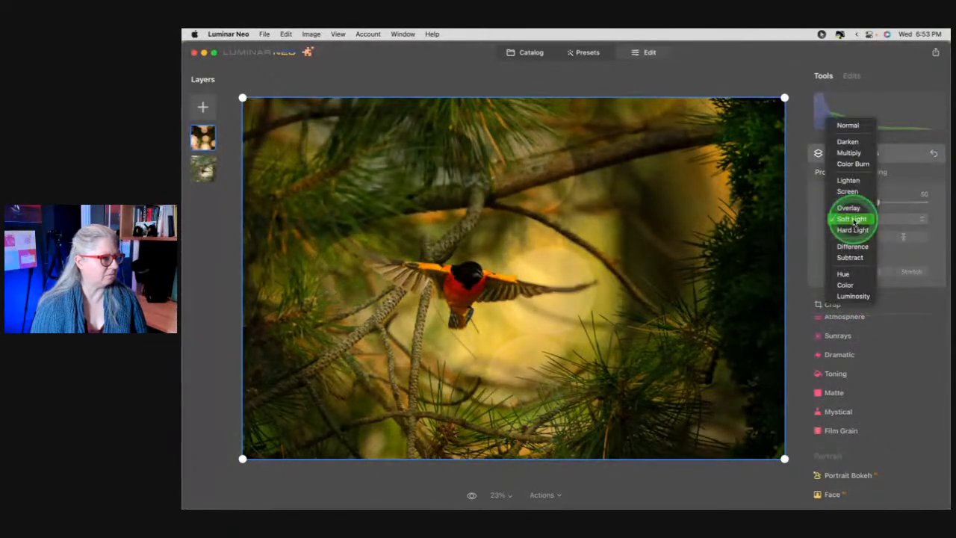
left_click(852, 219)
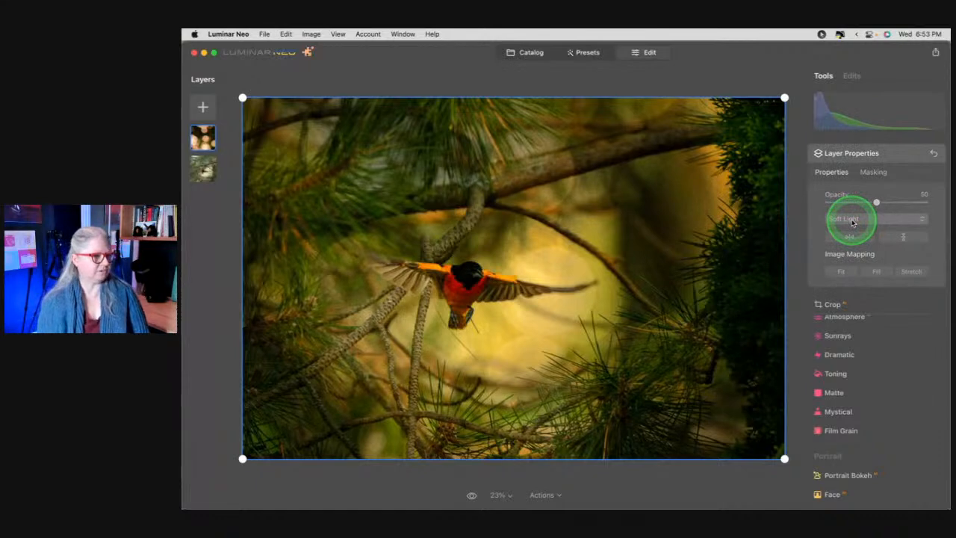
mouse_move(875, 202)
left_mouse_down()
mouse_move(817, 199)
mouse_move(890, 202)
left_mouse_up()
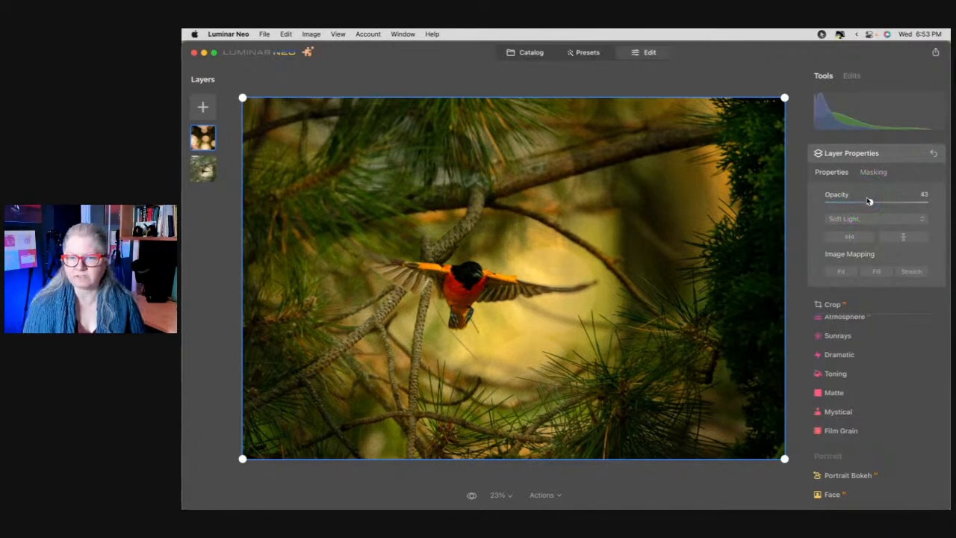
left_click_drag(851, 201, 877, 201)
Try the Screen and Lighten blend modes on the bokeh layer, raising its opacity to 80
left_click(869, 217)
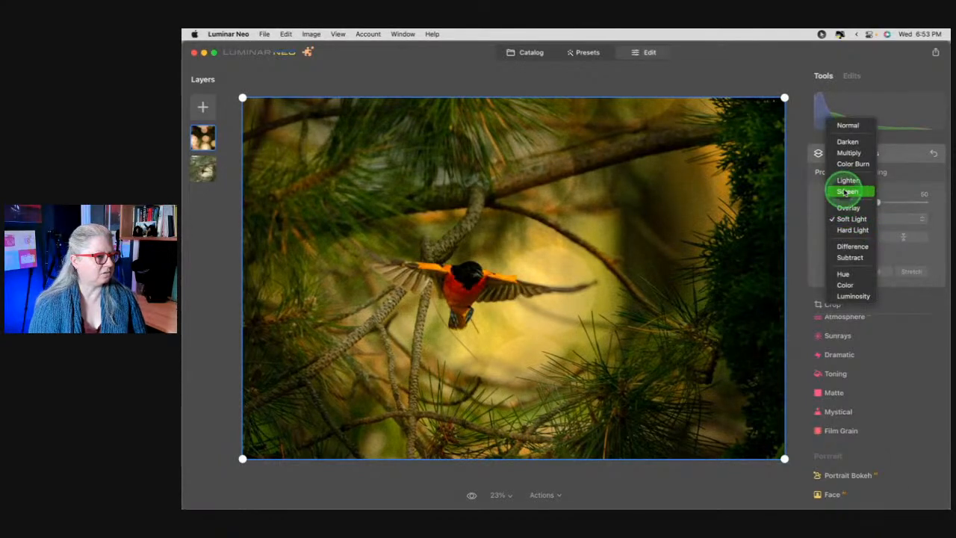
left_click(844, 196)
left_click(860, 216)
left_click(858, 210)
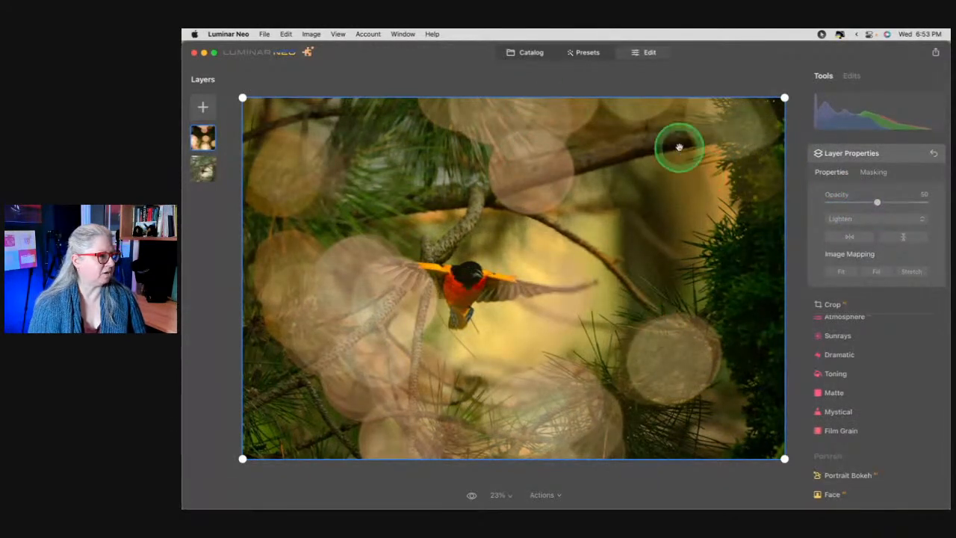
left_click_drag(875, 209, 907, 202)
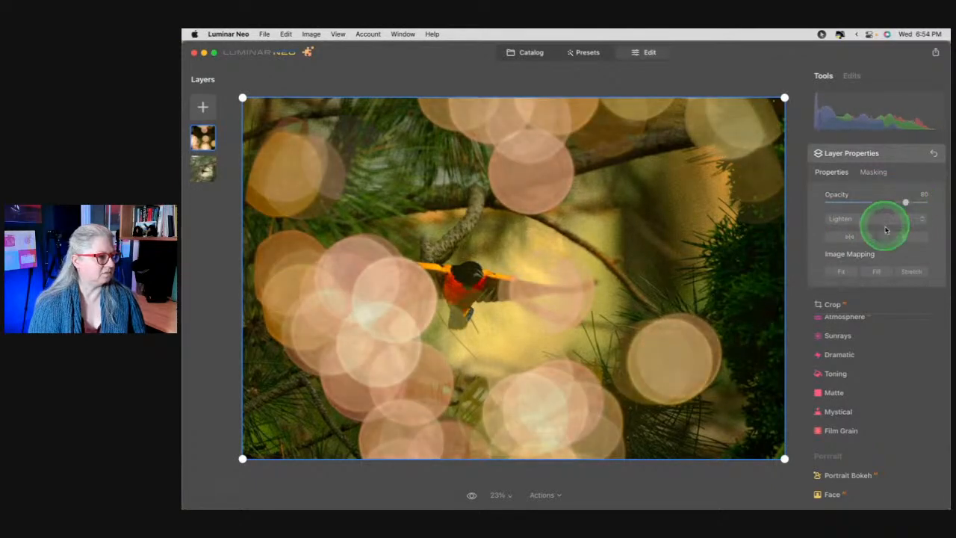
Try the flip combinations on the bokeh layer and leave it flipped both horizontally and vertically
left_click(905, 237)
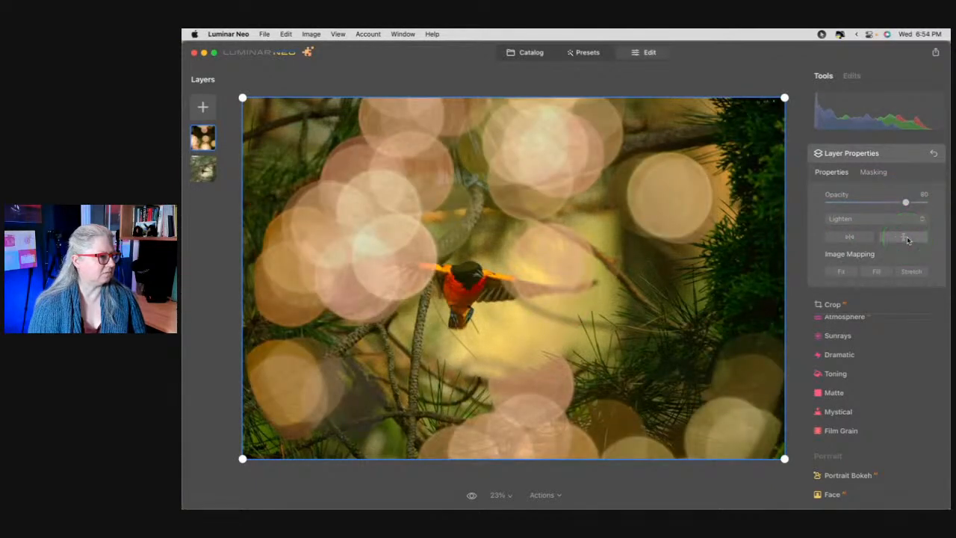
left_click(851, 238)
left_click(910, 237)
left_click(849, 237)
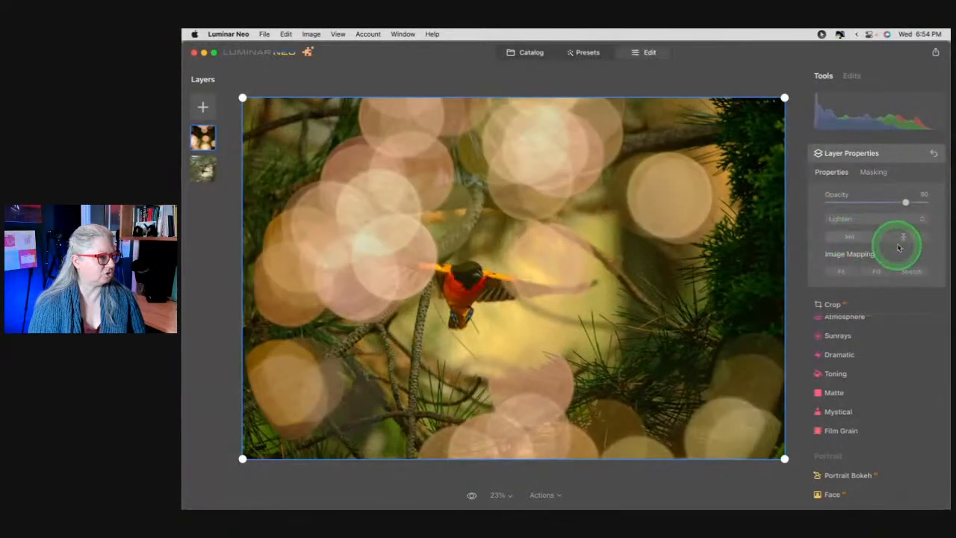
left_click(903, 237)
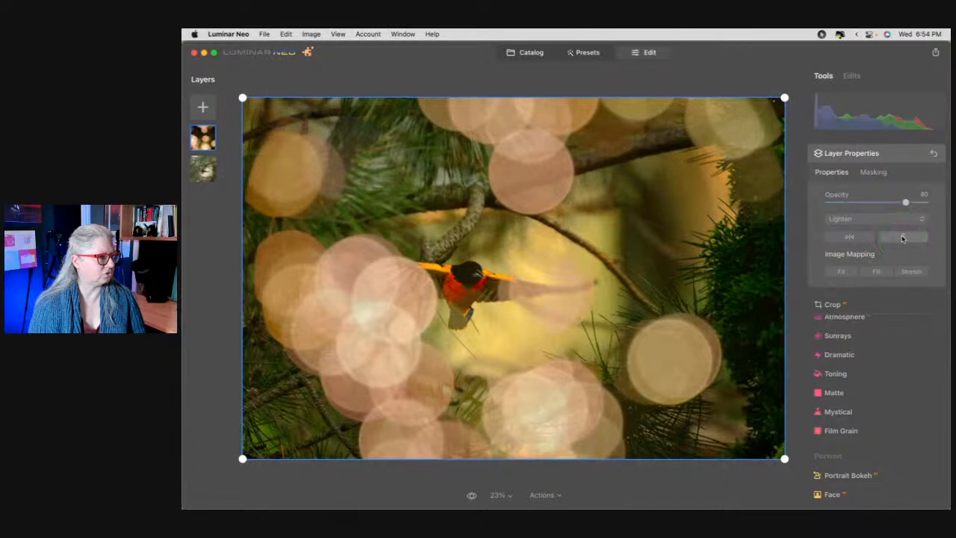
left_click(849, 237)
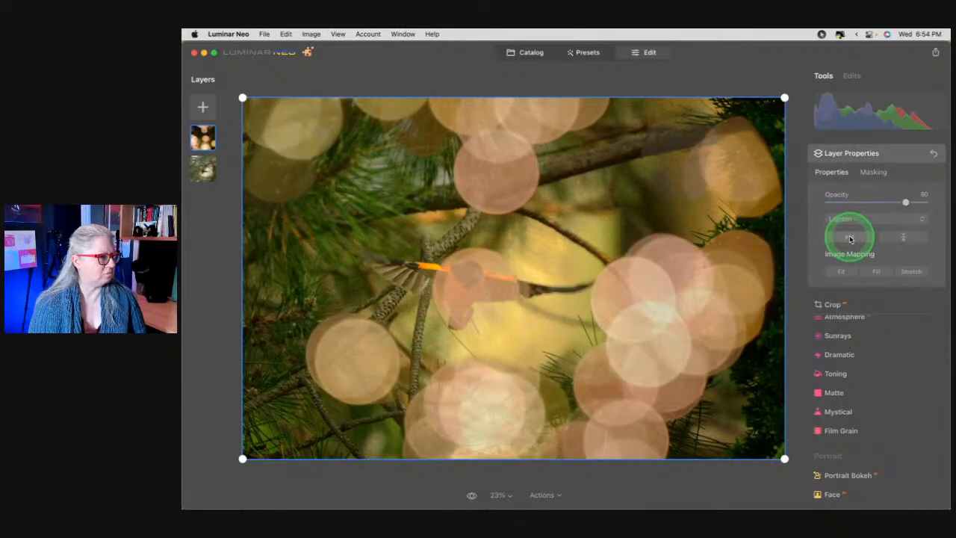
left_click(849, 237)
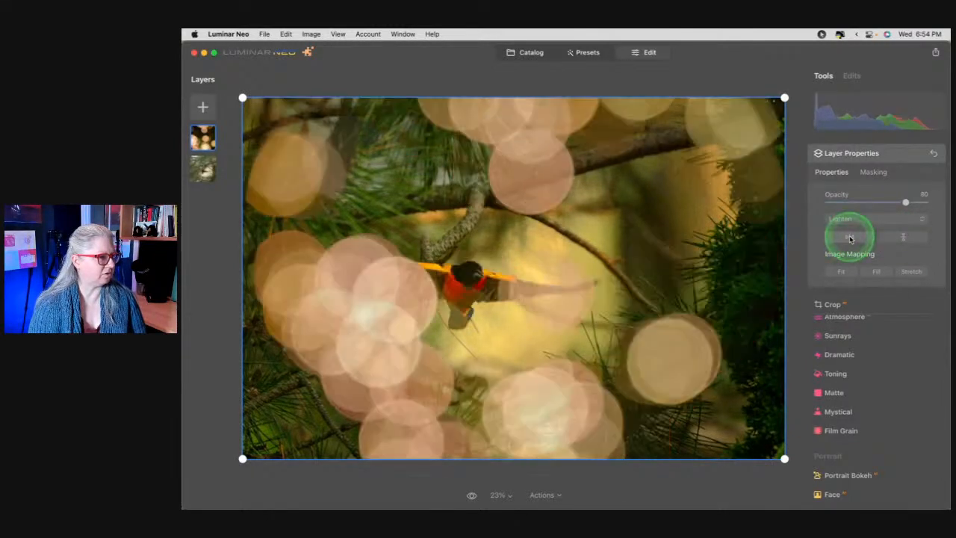
left_click(901, 237)
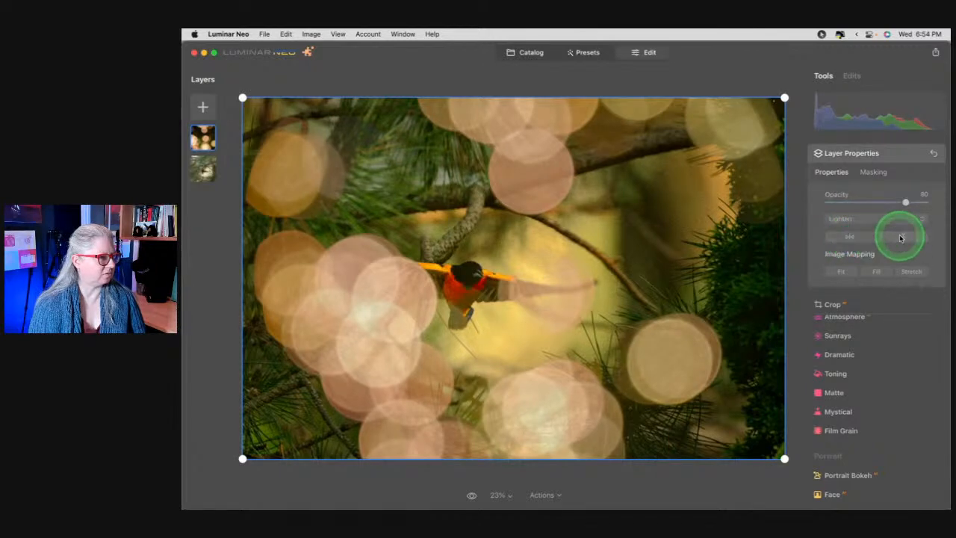
left_click(842, 237)
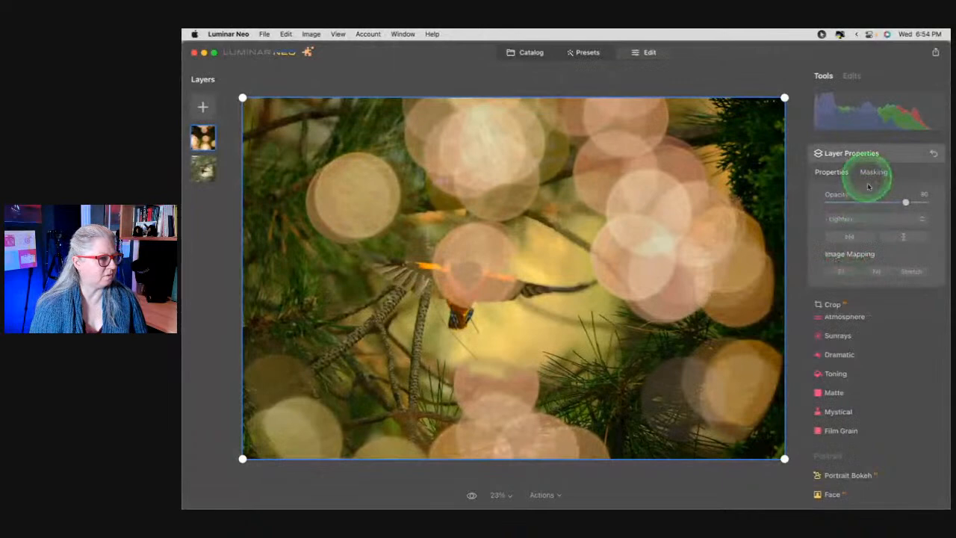
Set the bokeh layer's blend mode to Soft Light and its opacity to 63
mouse_move(871, 202)
left_mouse_down()
mouse_move(857, 203)
mouse_move(886, 203)
left_mouse_up()
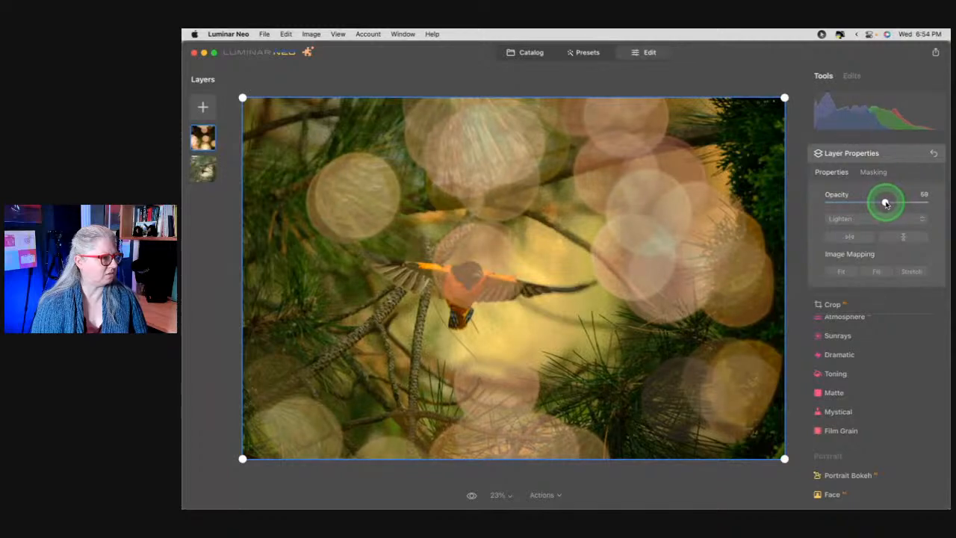
left_click(844, 218)
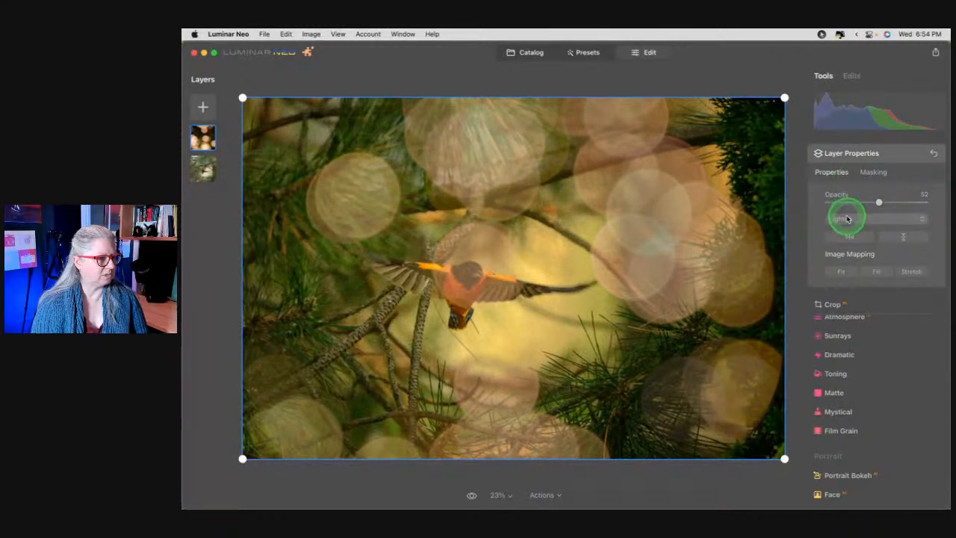
left_click(845, 256)
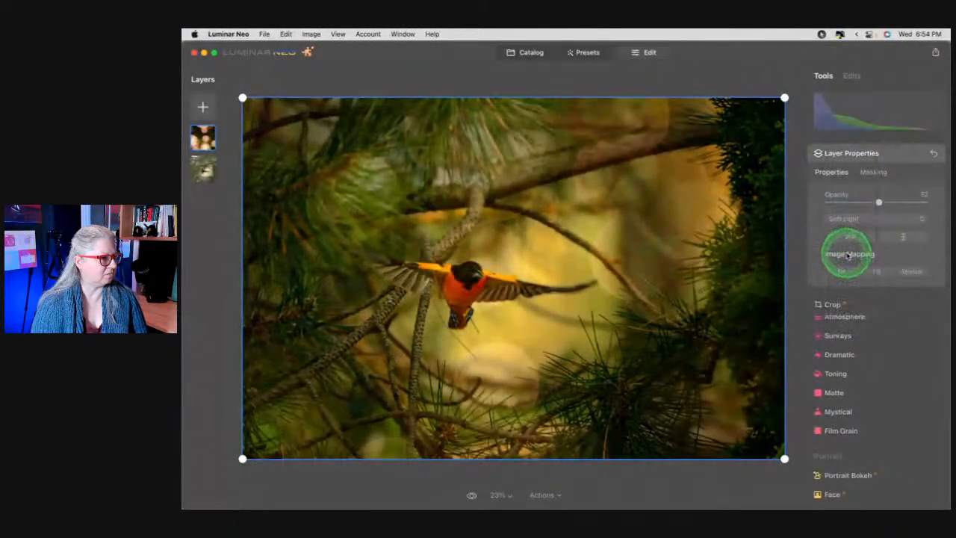
left_click_drag(878, 202, 898, 203)
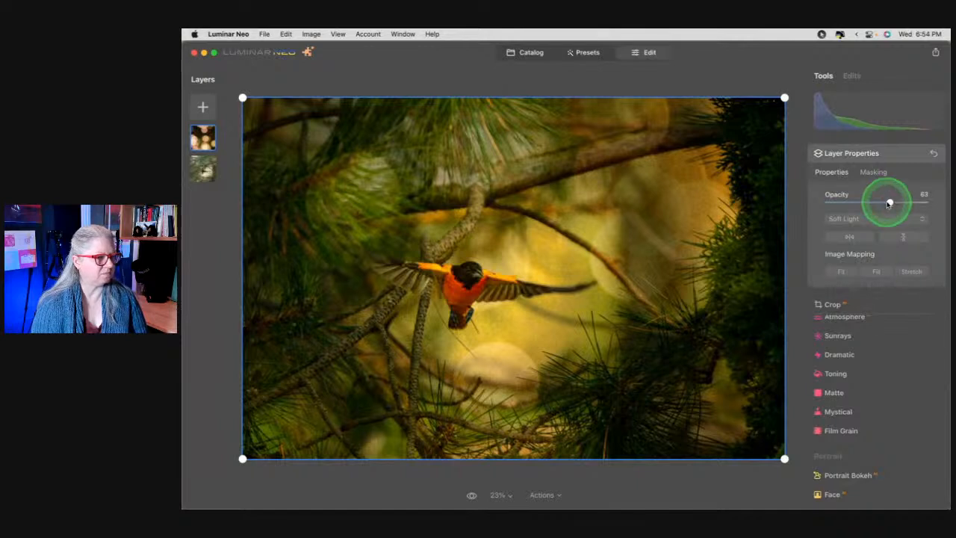
left_click(876, 373)
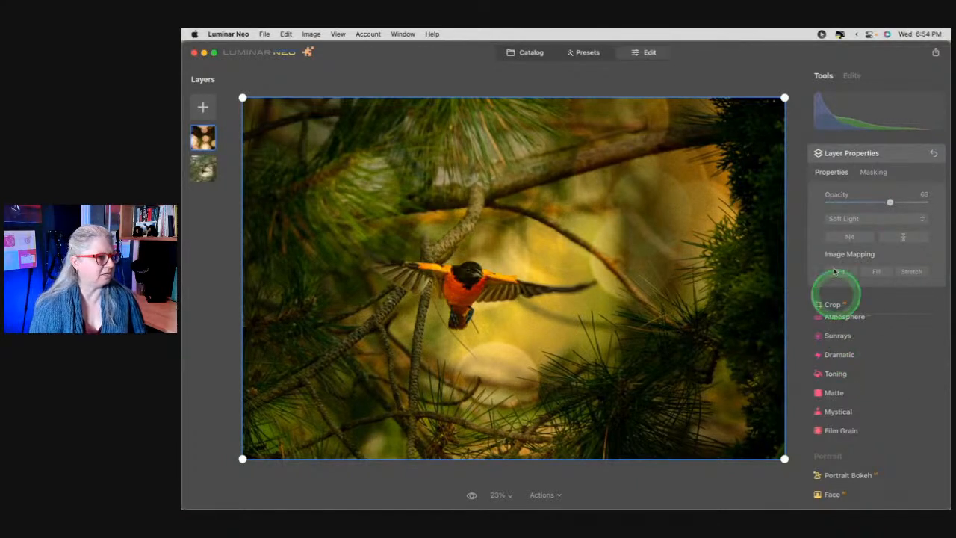
Erase the bokeh layer's mask around the oriole and over the left-hand pine branches with a brush of size 220 and strength 31
left_click(870, 173)
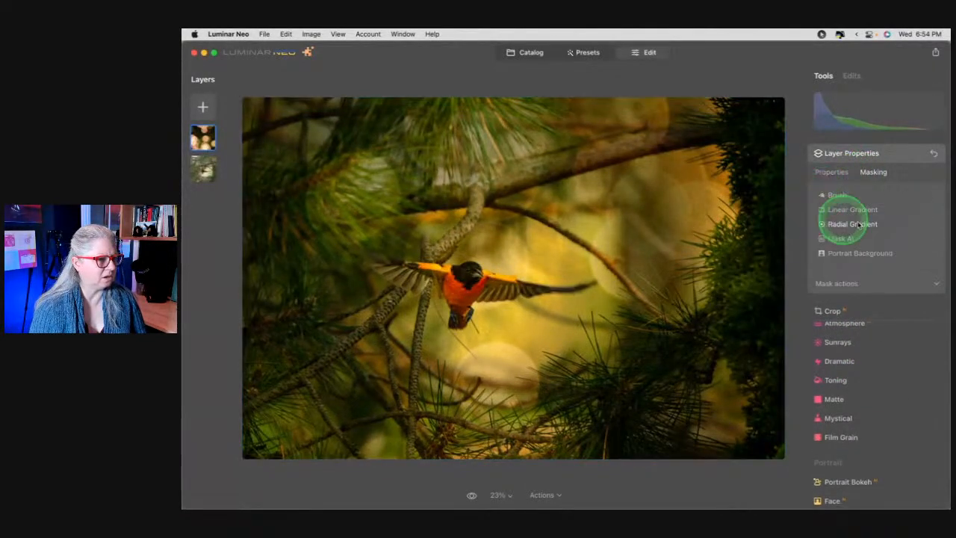
left_click(827, 197)
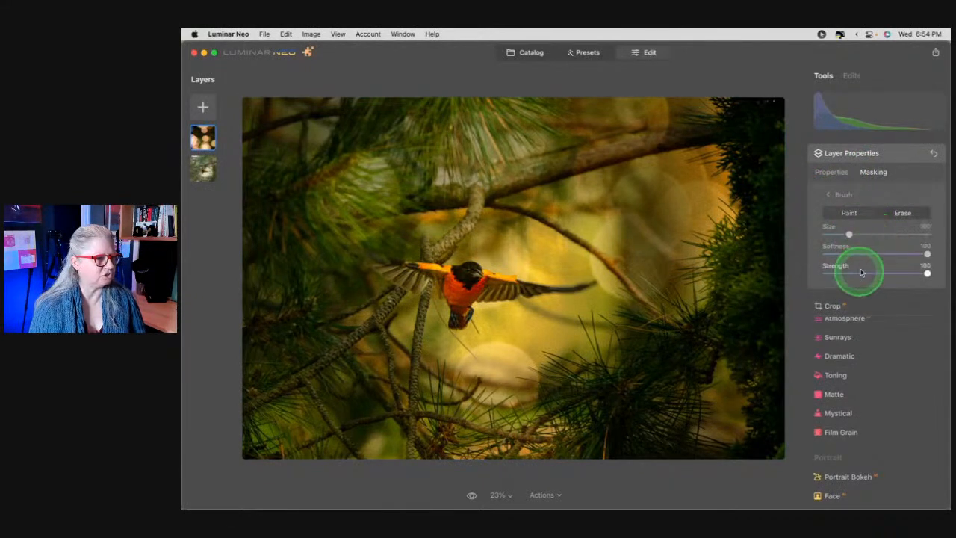
mouse_move(872, 273)
left_mouse_down()
mouse_move(847, 270)
mouse_move(857, 272)
left_mouse_up()
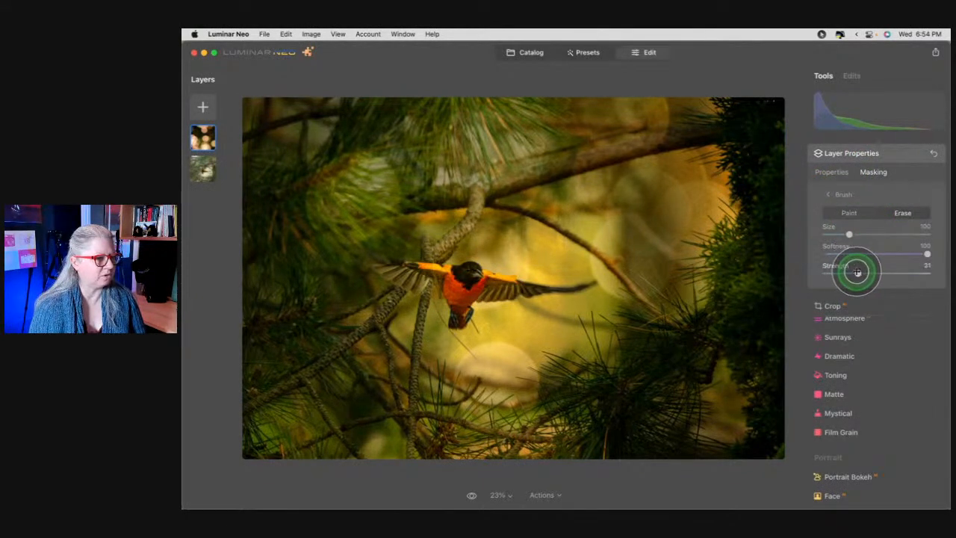
key("bracketright")
key("bracketright")
key("bracketright")
key("bracketright")
key("bracketright")
key("bracketright")
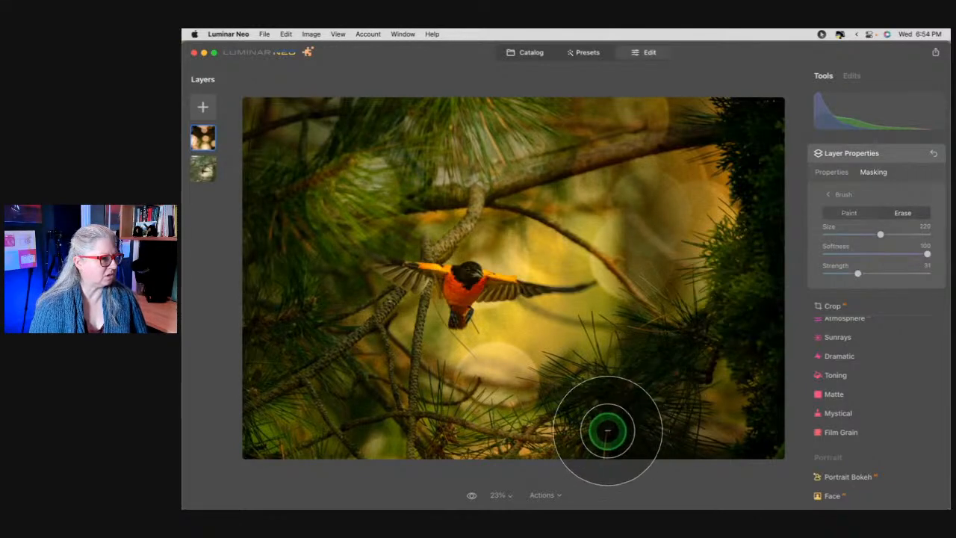
mouse_move(564, 406)
left_mouse_down()
mouse_move(439, 401)
mouse_move(504, 362)
left_mouse_up()
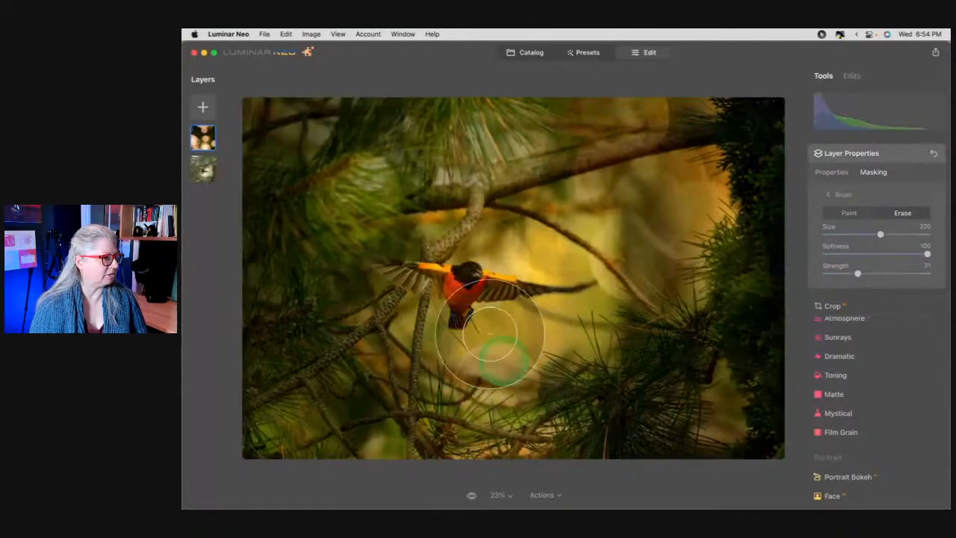
mouse_move(455, 277)
left_mouse_down()
mouse_move(403, 272)
mouse_move(428, 281)
mouse_move(328, 351)
left_mouse_up()
mouse_move(290, 239)
left_mouse_down()
mouse_move(269, 335)
mouse_move(325, 392)
mouse_move(411, 90)
mouse_move(298, 383)
left_mouse_up()
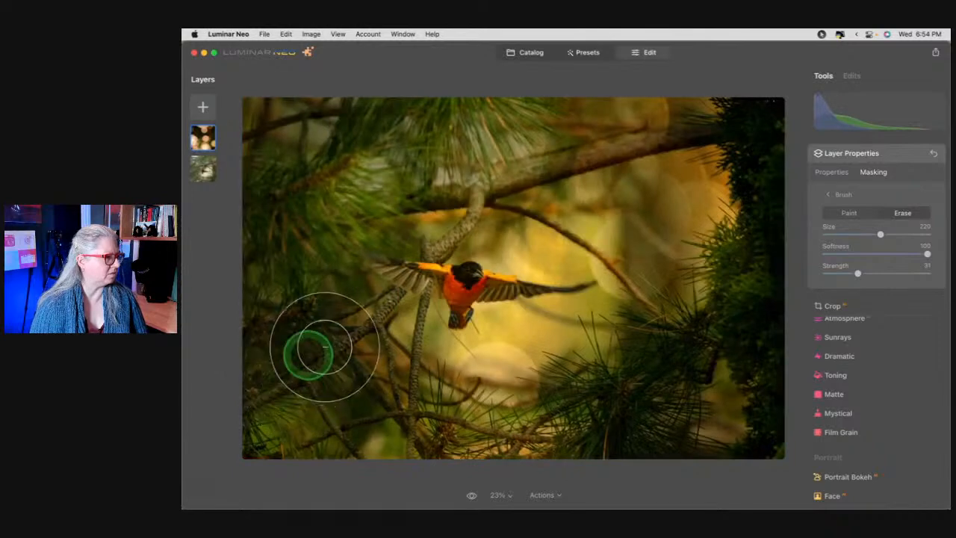
left_click_drag(373, 401, 277, 384)
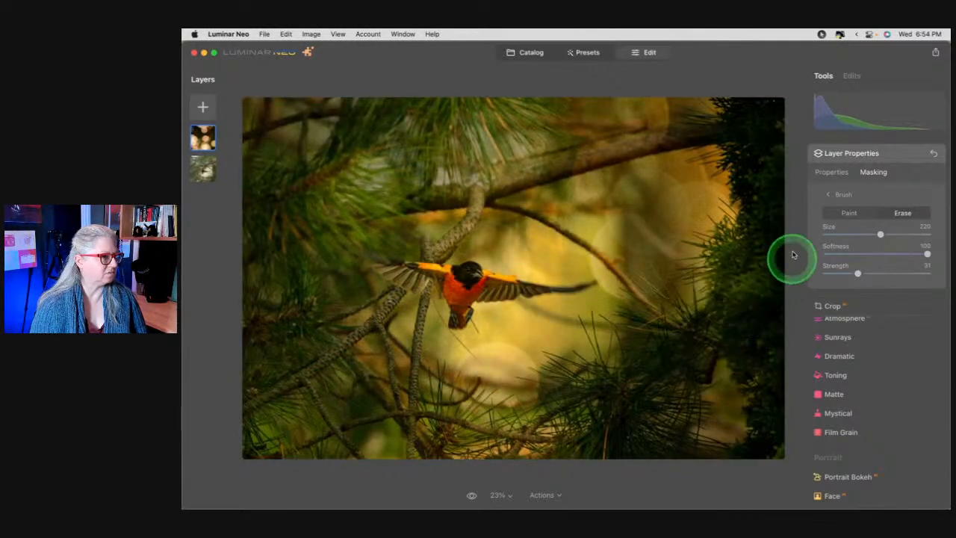
Erase more of the bokeh layer's mask along the right-hand evergreen and the lower pine branches, reducing the brush size to 124
mouse_move(749, 132)
left_mouse_down()
mouse_move(757, 124)
mouse_move(757, 153)
left_mouse_up()
mouse_move(751, 357)
left_mouse_down()
mouse_move(763, 327)
mouse_move(764, 357)
left_mouse_up()
left_click_drag(632, 433, 575, 433)
key("bracketleft")
key("bracketleft")
key("bracketleft")
key("bracketleft")
mouse_move(650, 366)
left_mouse_down()
mouse_move(634, 387)
mouse_move(646, 373)
mouse_move(661, 434)
mouse_move(589, 439)
mouse_move(636, 438)
left_mouse_up()
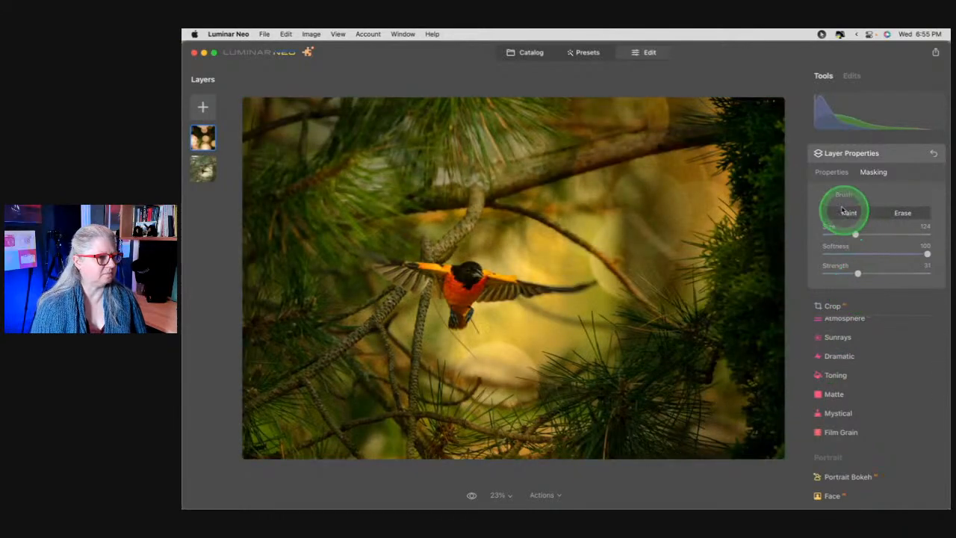
Set the bokeh layer's opacity to 71 and compare the image before and after
left_click(831, 173)
mouse_move(859, 198)
left_mouse_down()
mouse_move(895, 203)
mouse_move(890, 152)
left_mouse_up()
left_click(884, 221)
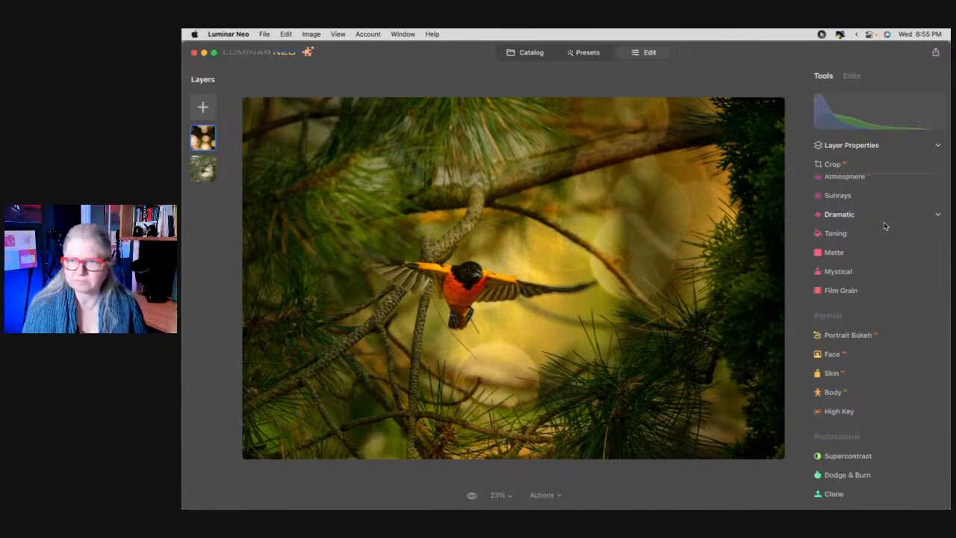
key("backslash")
key("backslash")
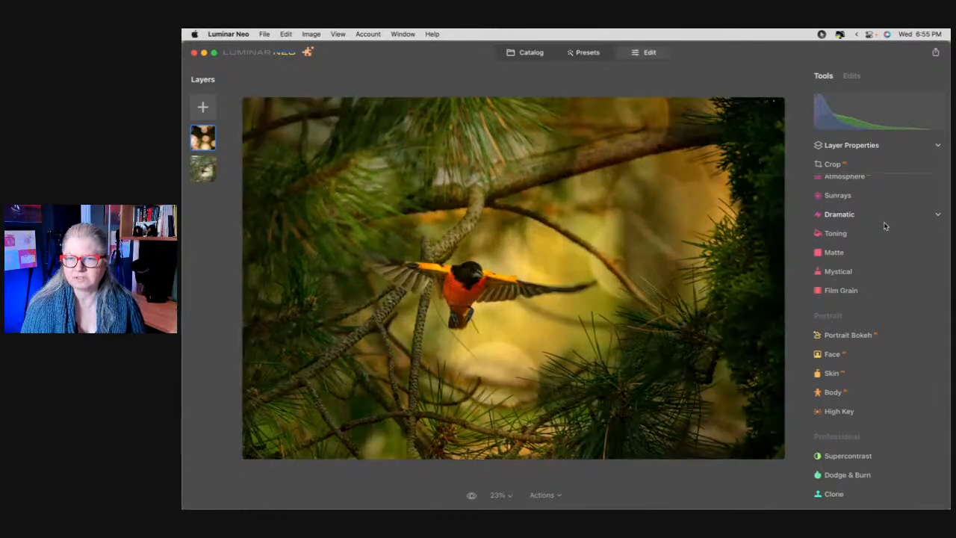
key("backslash")
key("backslash")
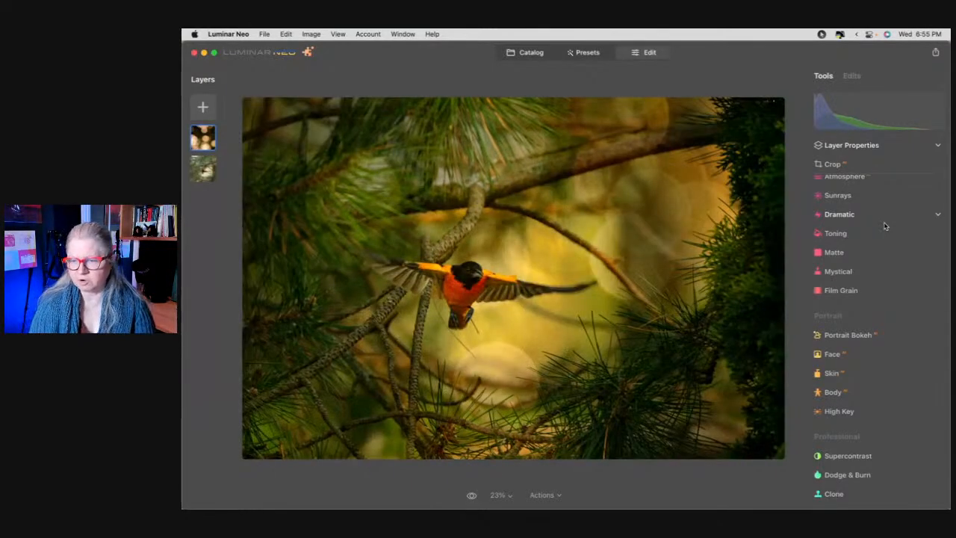
left_click(885, 225)
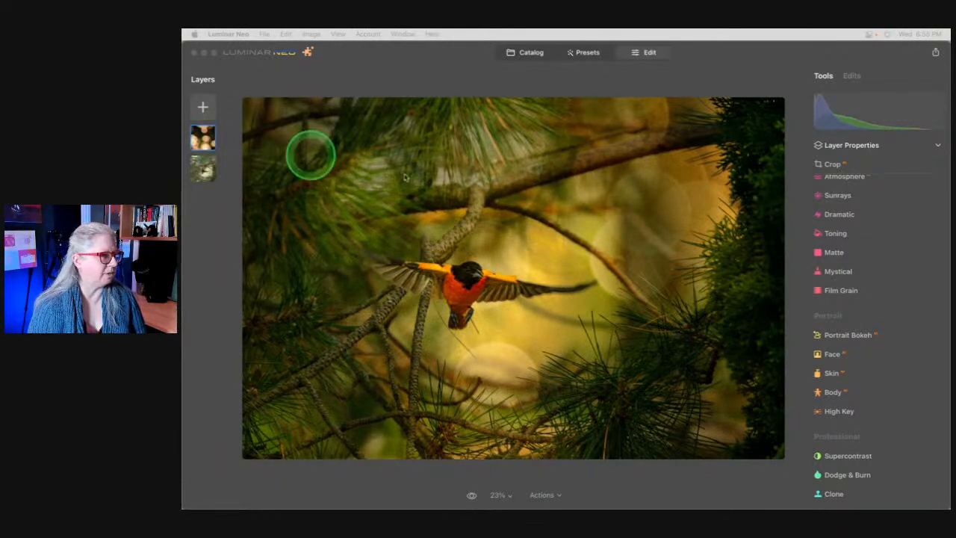
Try a Soft Focus glow on the bokeh layer with amount 41 and brightness -53, comparing the image with and without it
left_click(840, 266)
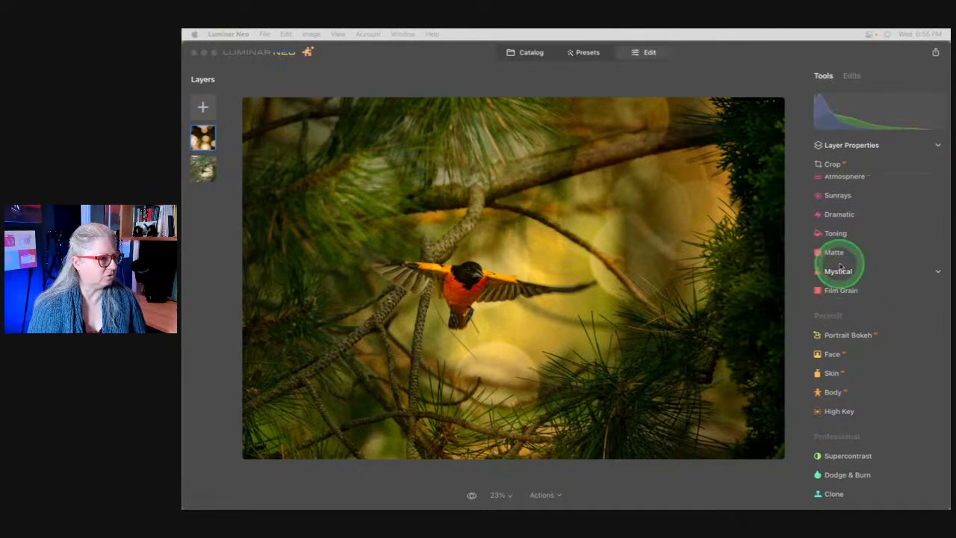
scroll(840, 266, "up", 3)
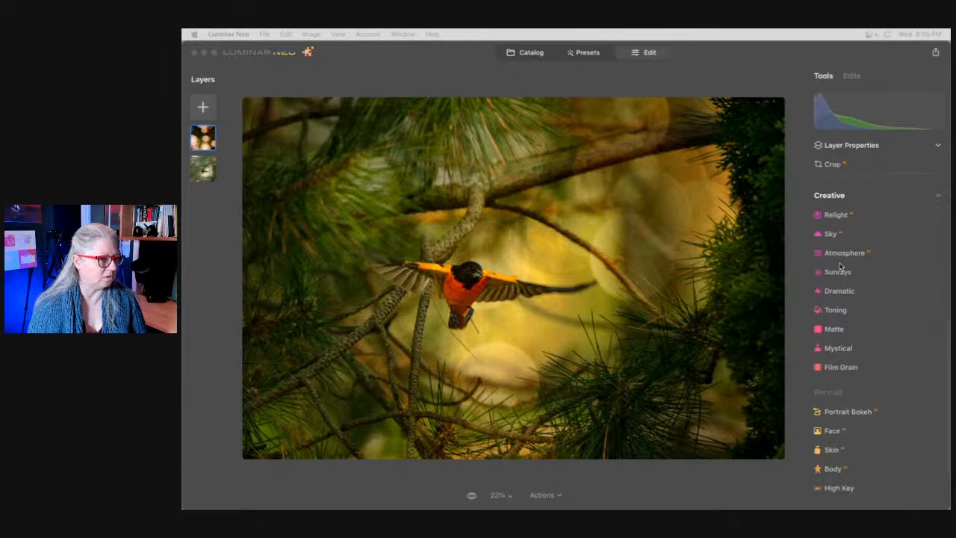
scroll(840, 261, "up", 5)
left_click(840, 221)
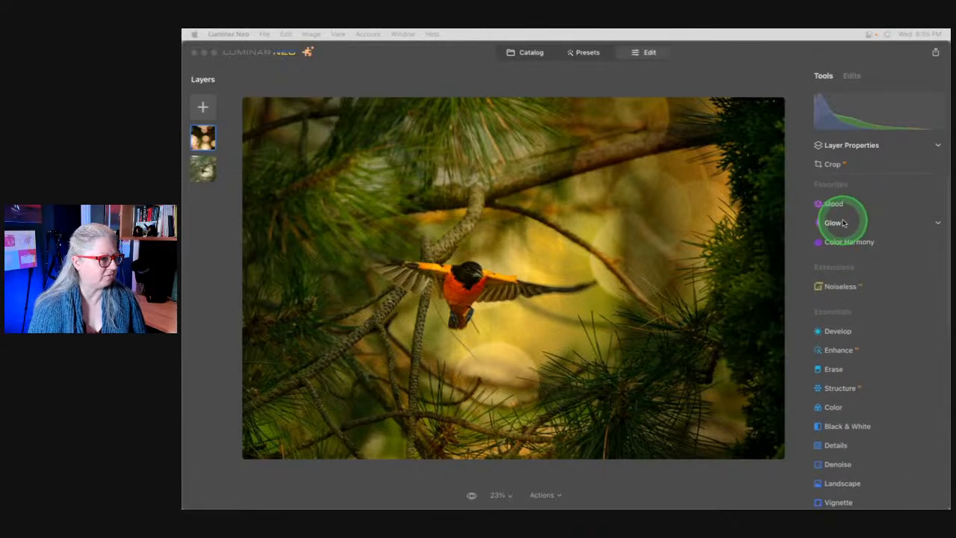
left_click(838, 223)
left_click(864, 273)
left_click(827, 297)
left_click_drag(828, 299, 867, 301)
left_click(842, 327)
left_click_drag(876, 379, 849, 379)
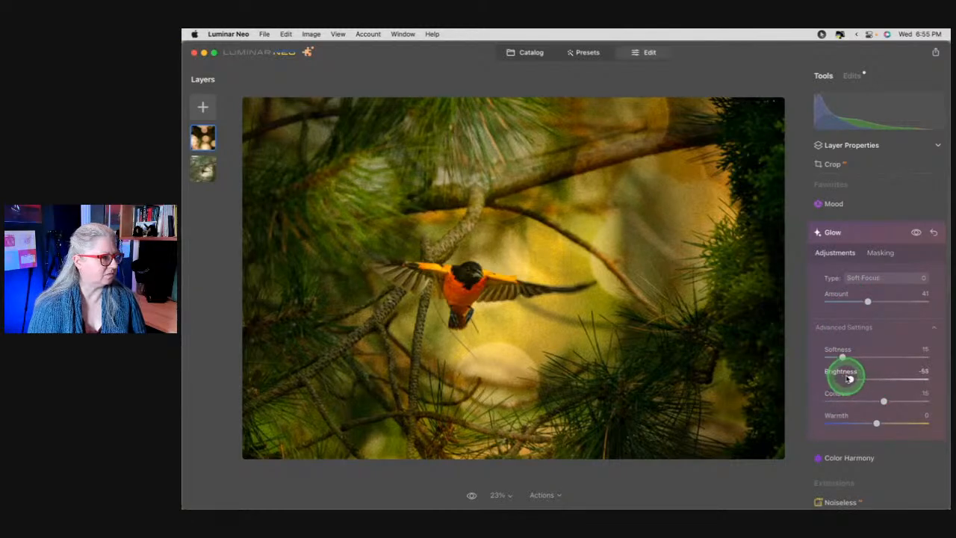
left_click(915, 232)
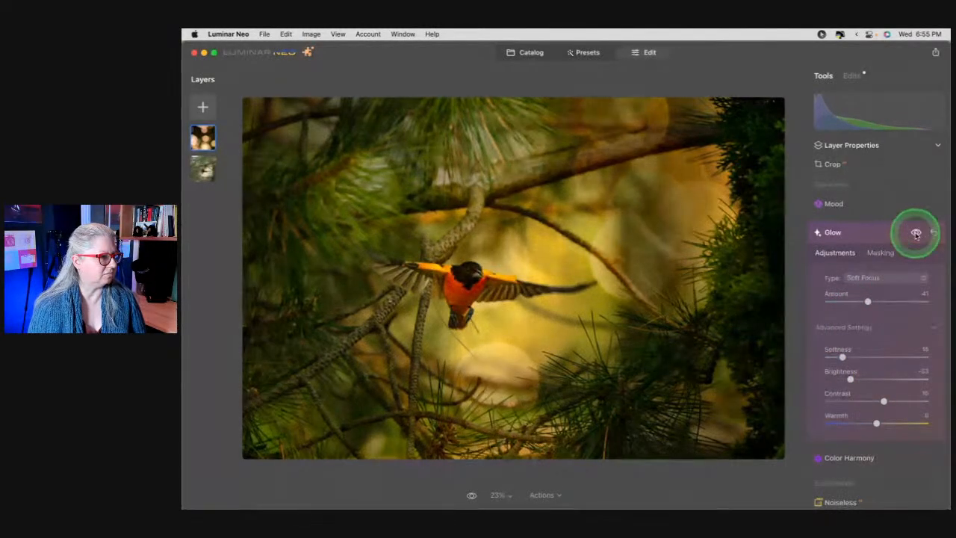
left_click(916, 233)
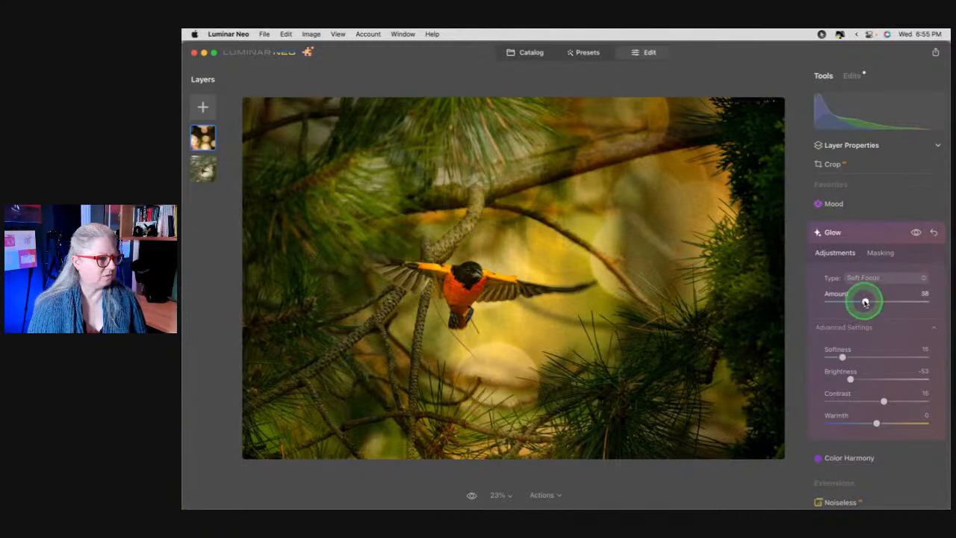
Apply an Orton Effect glow to the bokeh layer with amount 52, softness 43, brightness -76 and contrast 33
left_click(873, 278)
left_click(874, 315)
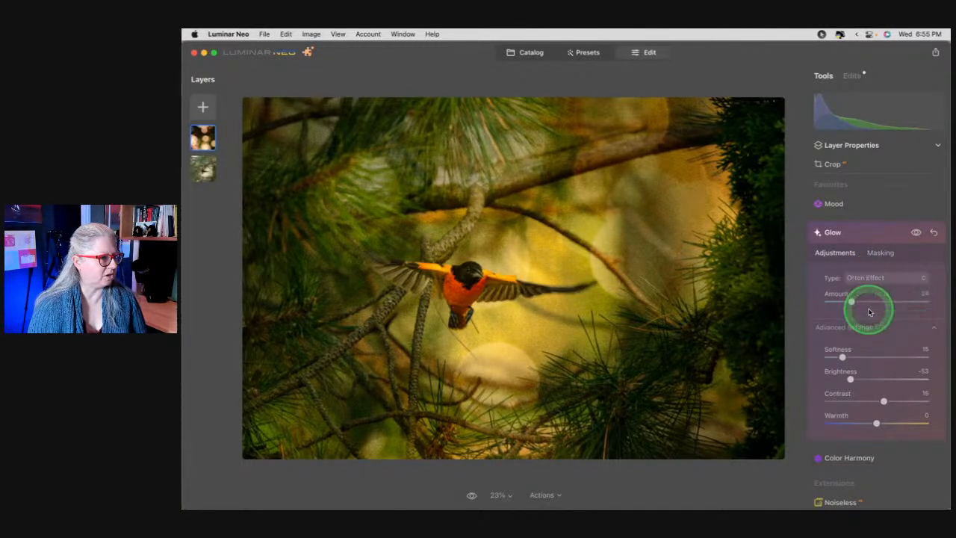
left_click_drag(843, 356, 864, 356)
left_click_drag(851, 301, 885, 300)
mouse_move(851, 380)
left_mouse_down()
mouse_move(828, 378)
mouse_move(839, 379)
left_mouse_up()
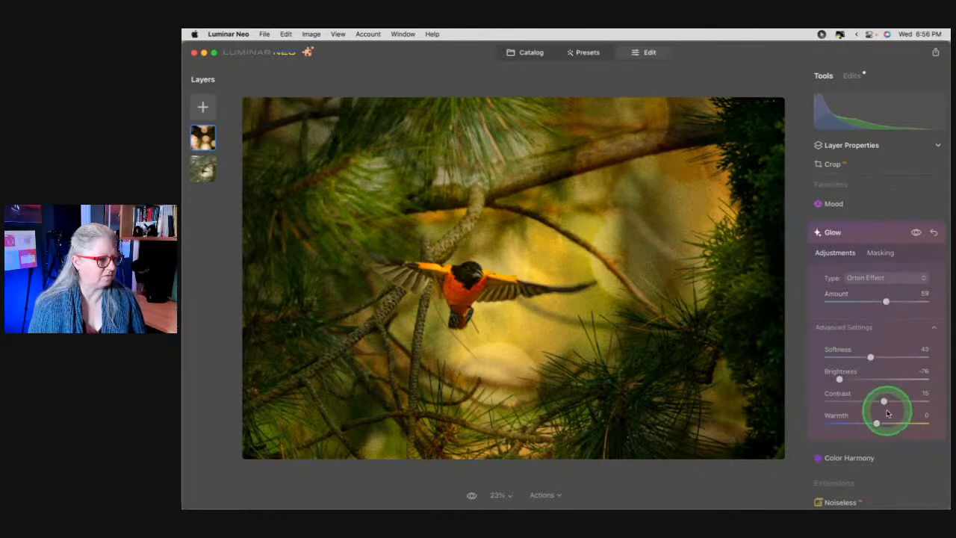
left_click_drag(883, 400, 893, 402)
left_click_drag(885, 300, 878, 300)
left_click(915, 233)
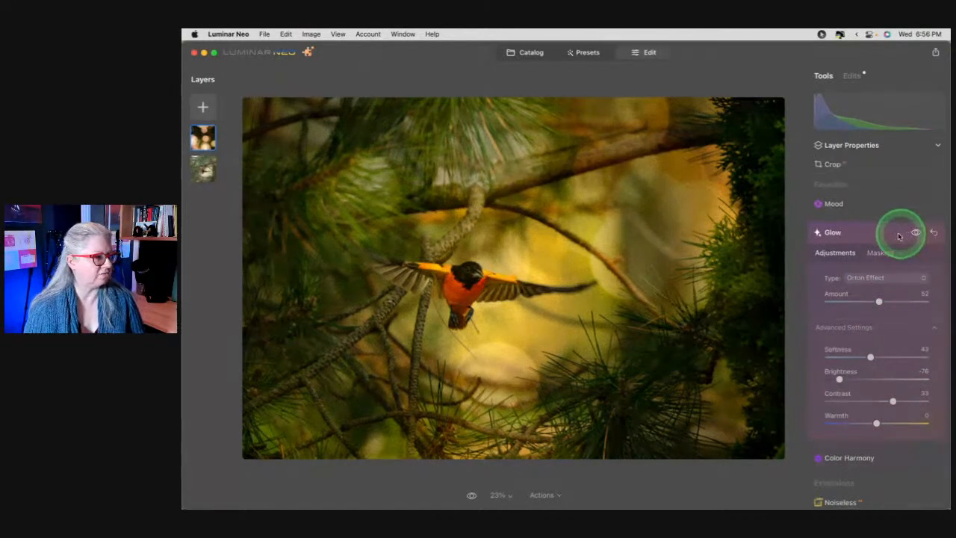
left_click(859, 235)
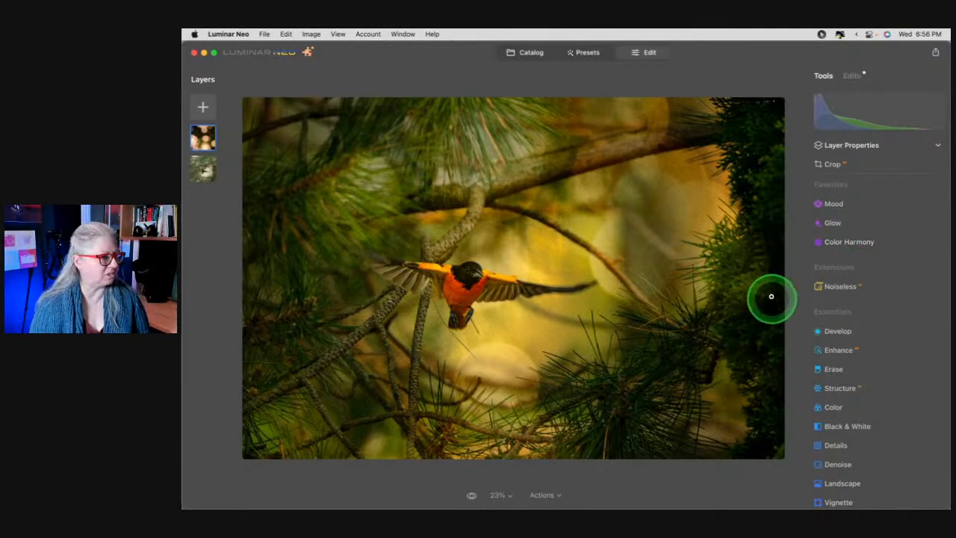
Hide the bokeh layer and show it again to compare the image with and without it
left_click(202, 137)
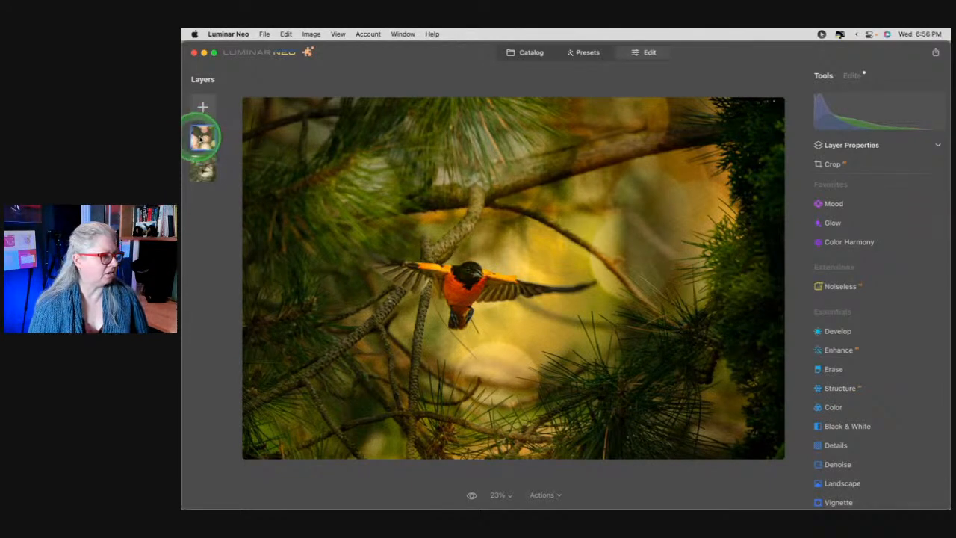
right_click(201, 138)
left_click(209, 141)
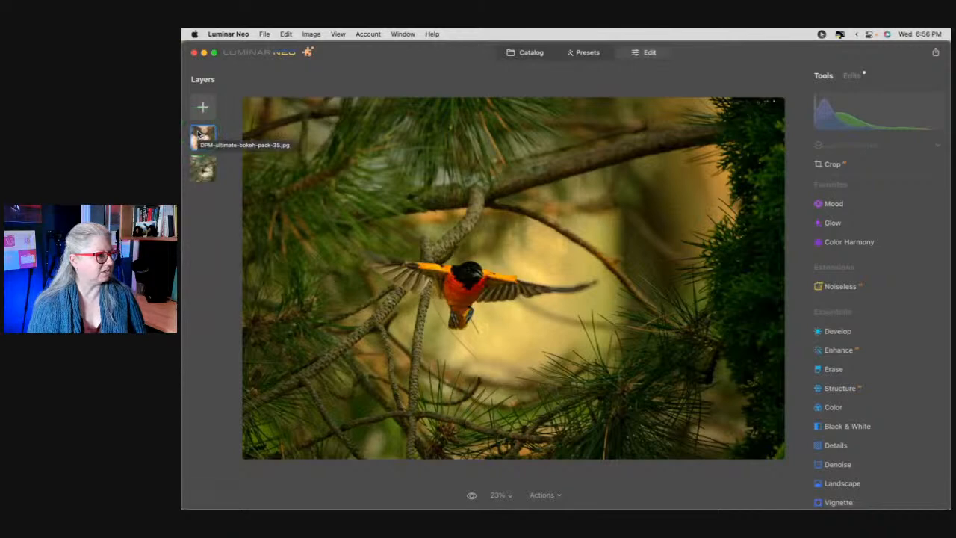
right_click(199, 136)
left_click(207, 137)
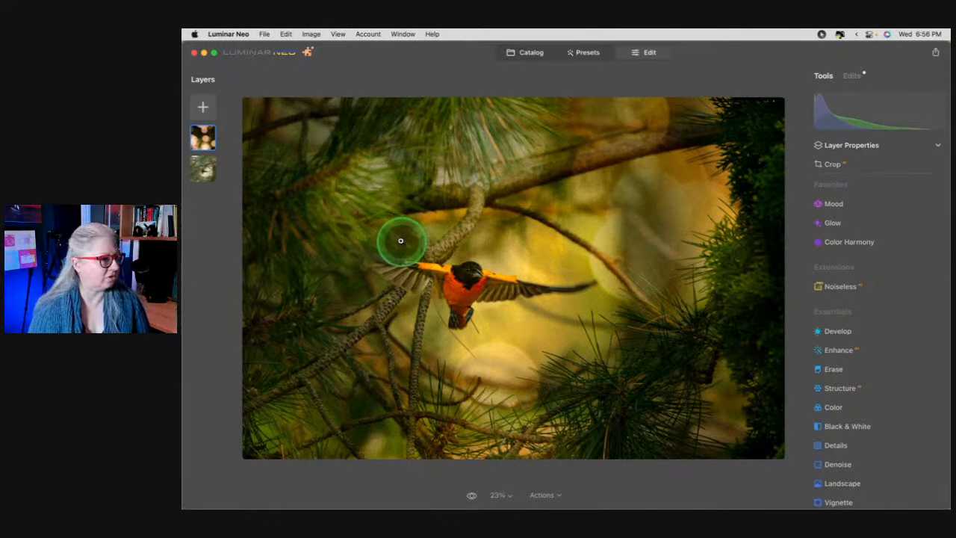
Develop the bokeh layer with exposure -0.38, smart contrast 57, blacks -49 and whites 37, and compare the result
left_click(851, 331)
left_click(901, 278)
left_click_drag(900, 279, 903, 278)
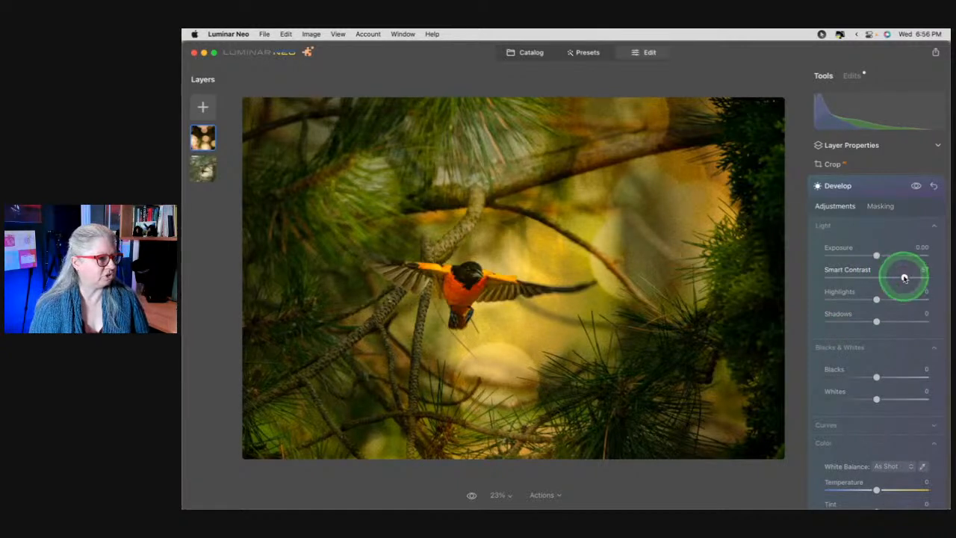
left_click_drag(877, 392, 894, 398)
left_click_drag(875, 378, 845, 378)
left_click_drag(869, 245, 872, 255)
left_click(917, 187)
left_click(917, 188)
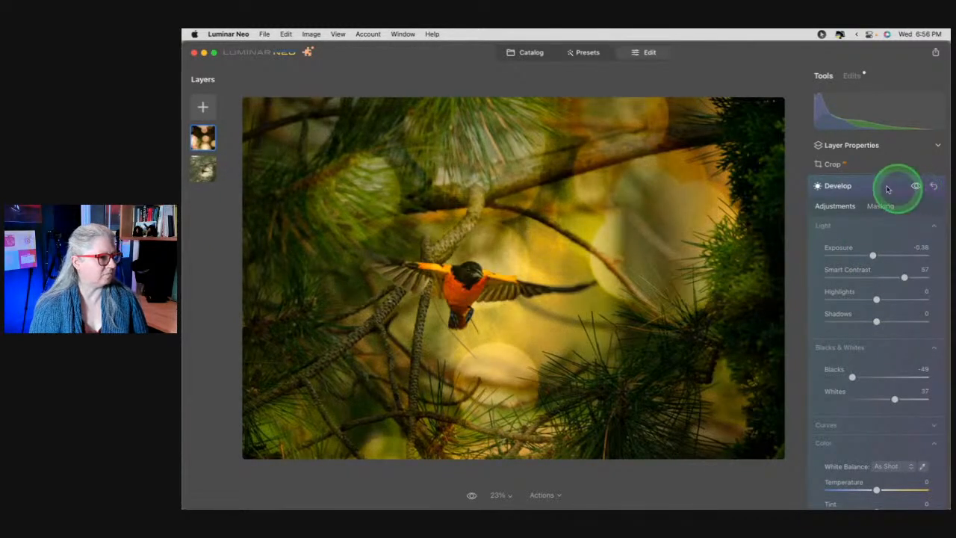
left_click(896, 188)
Review the bokeh layer's properties and its applied edits, and return to the catalog
left_click(881, 144)
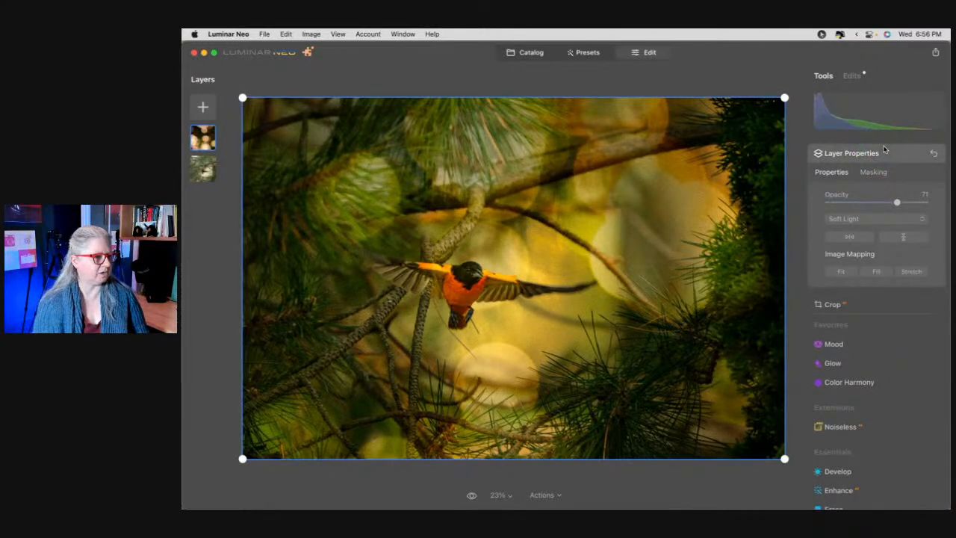
left_click(856, 75)
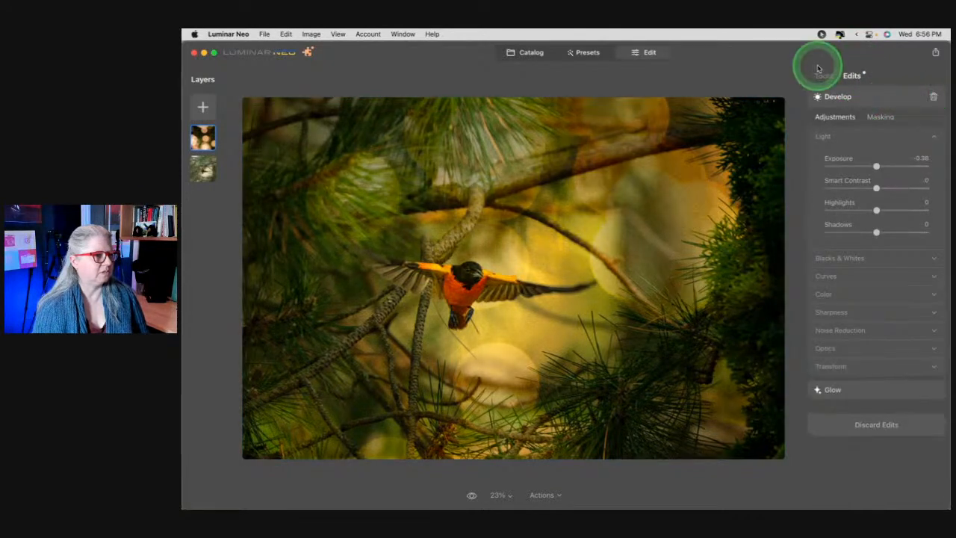
left_click(533, 53)
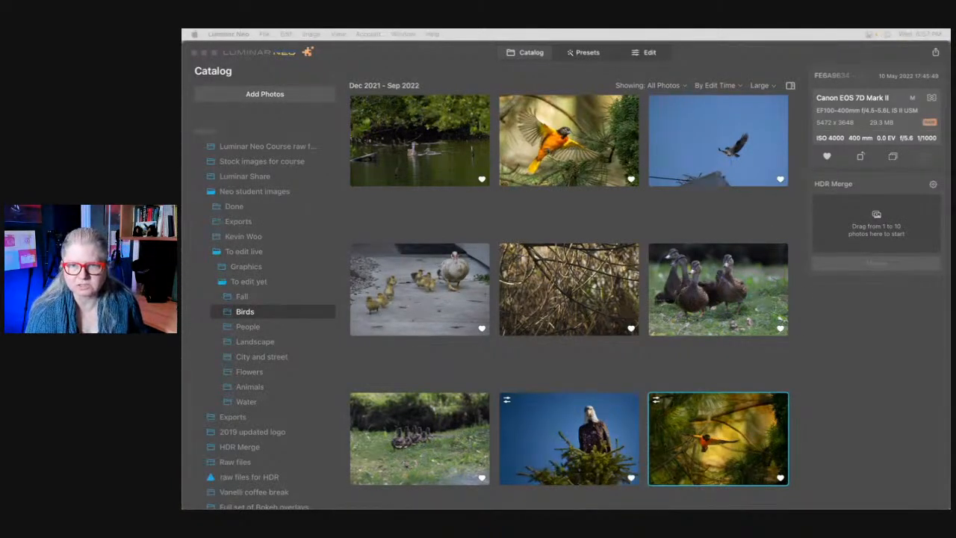
Open the photo of the duck with her ducklings for editing
left_click(418, 299)
left_click(422, 275)
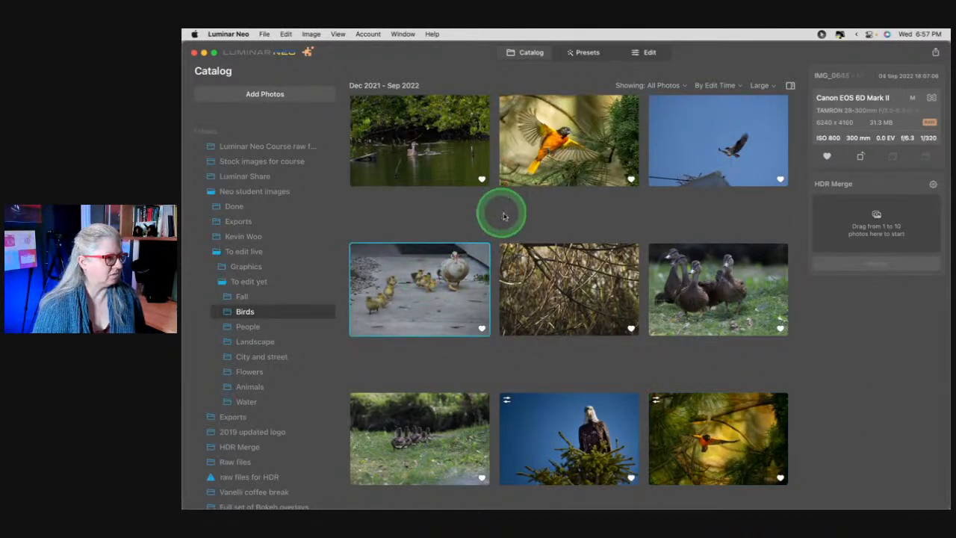
left_click(644, 52)
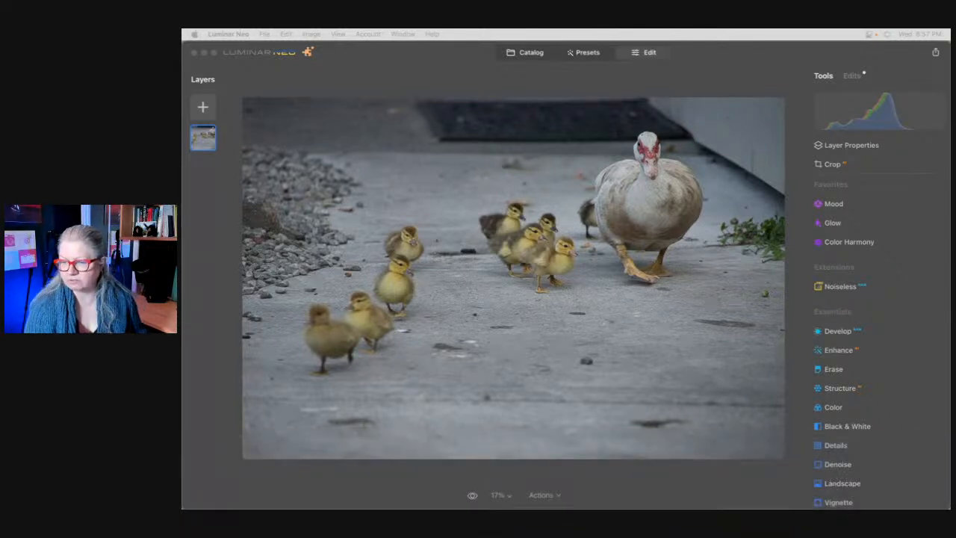
Return to the catalog, open the close-up photo of the flying oriole and zoom in on the bird
left_click(535, 54)
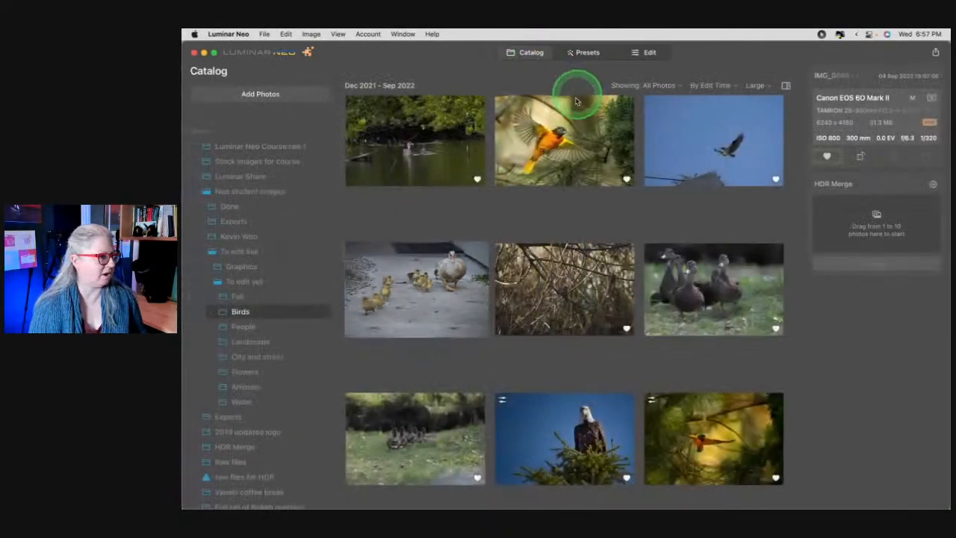
double_click(575, 105)
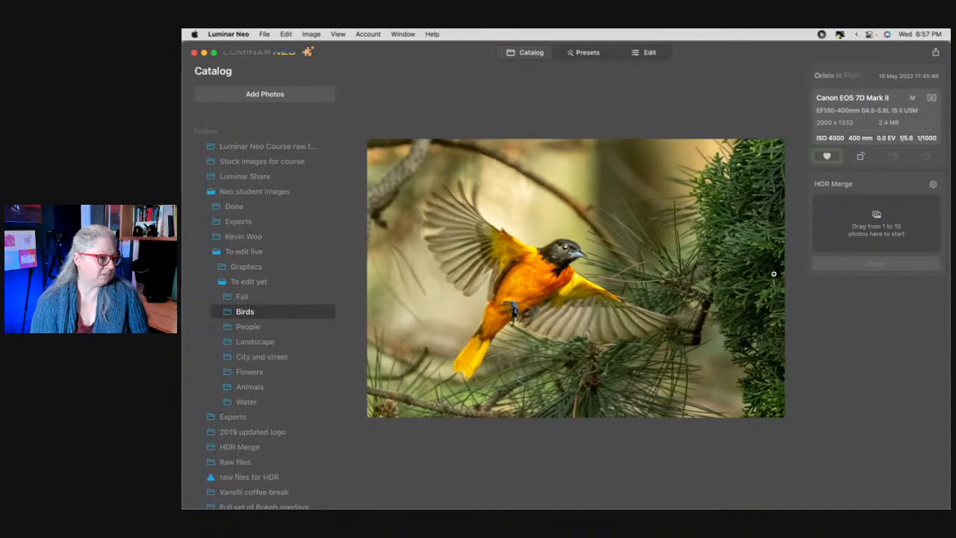
left_click(722, 268)
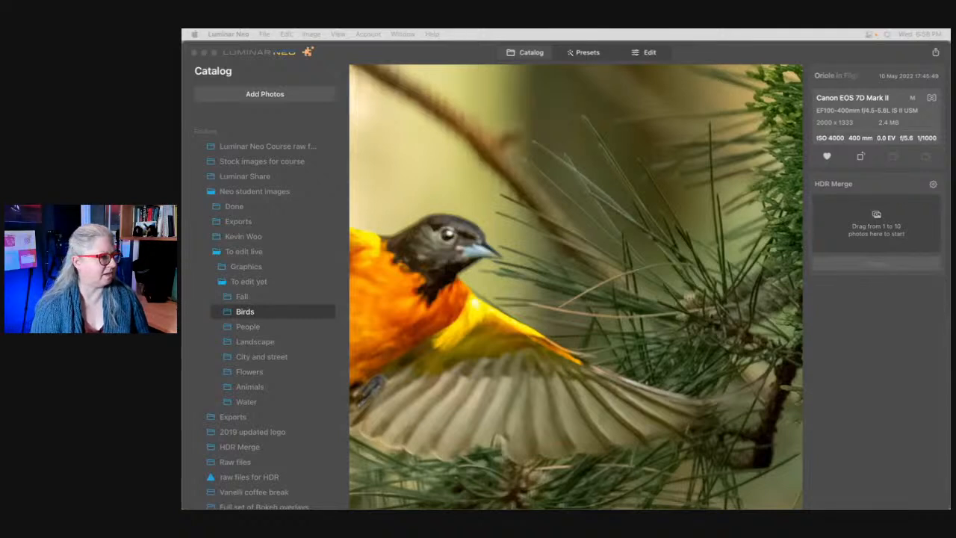
Examine the pine branches and evergreen foliage beside the oriole's wing, and return to the Birds folder's thumbnails
left_click(543, 223)
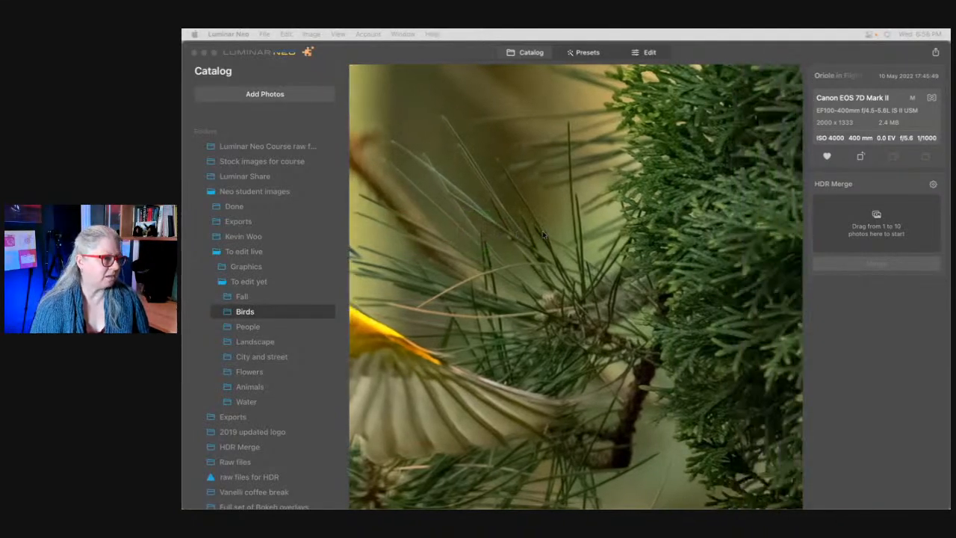
left_click_drag(590, 246, 694, 329)
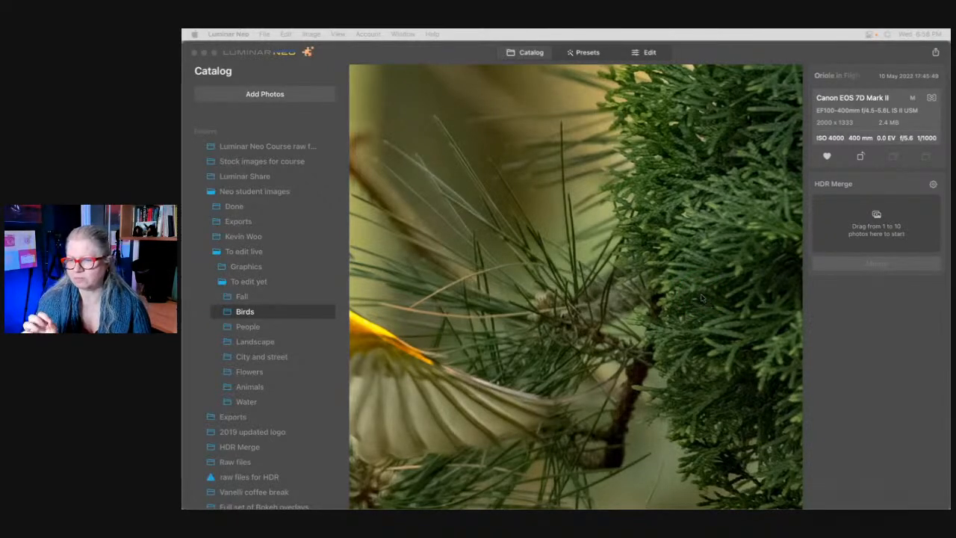
left_click(823, 266)
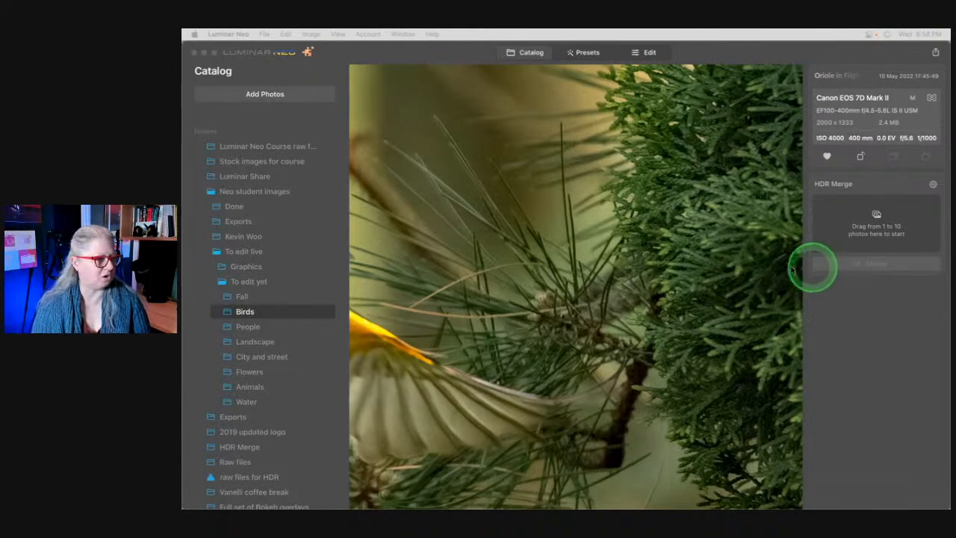
double_click(558, 248)
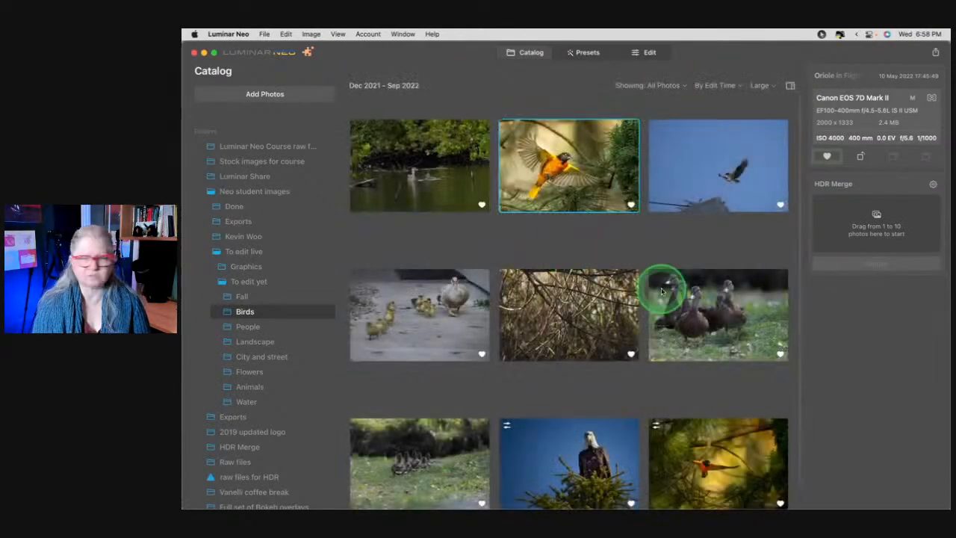
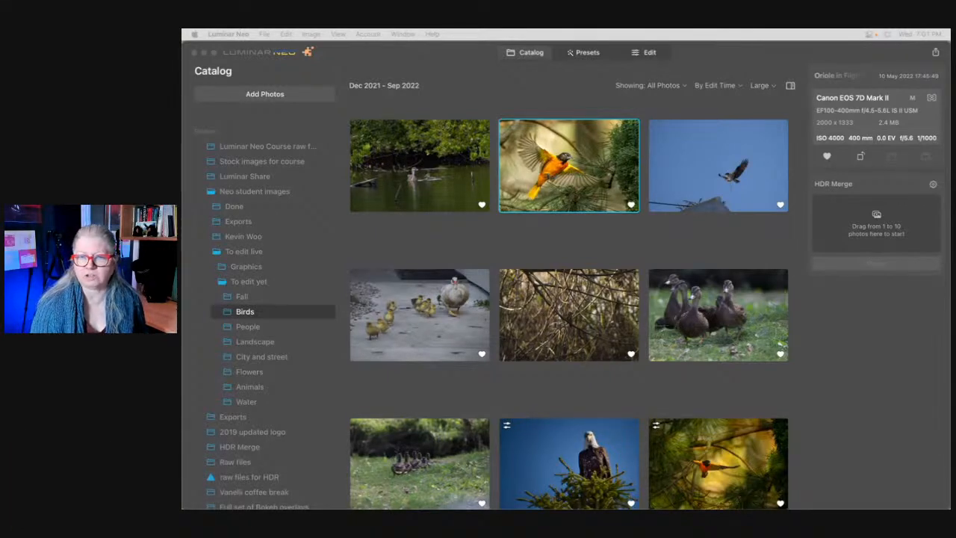
Open the photo of the white duck with her ducklings for editing and inspect the pavement around the duck's feet at 100%
left_click(401, 310)
left_click(647, 53)
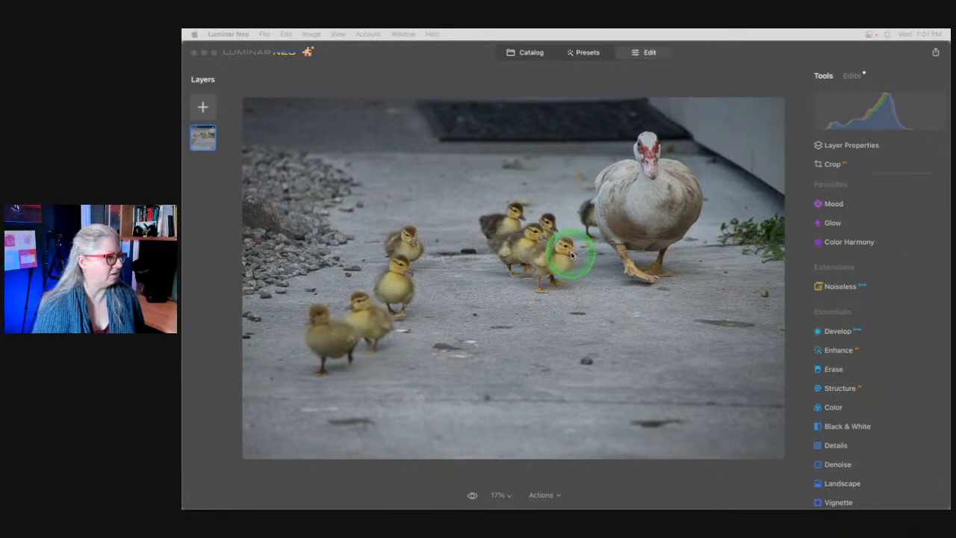
scroll(633, 215, "up", 5)
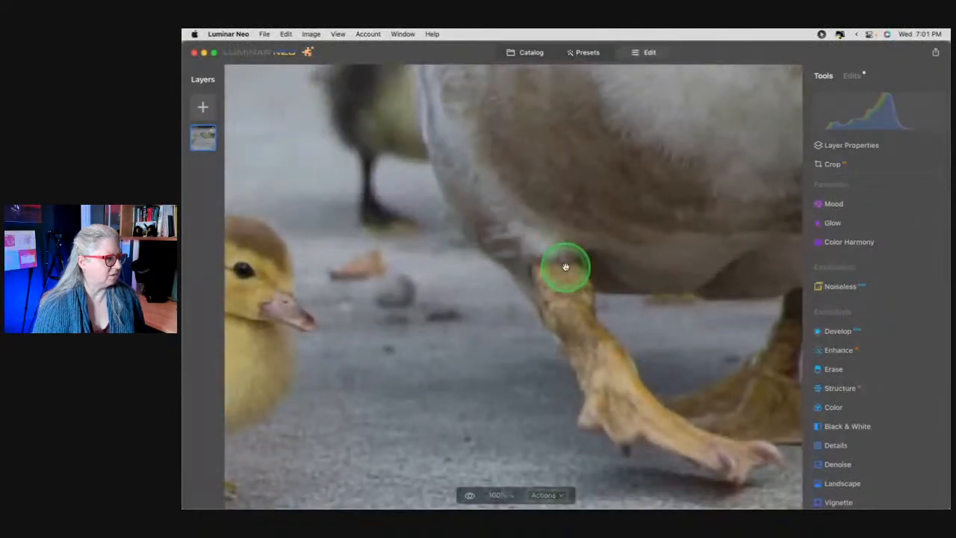
scroll(565, 267, "down", 5)
scroll(565, 267, "down", 3)
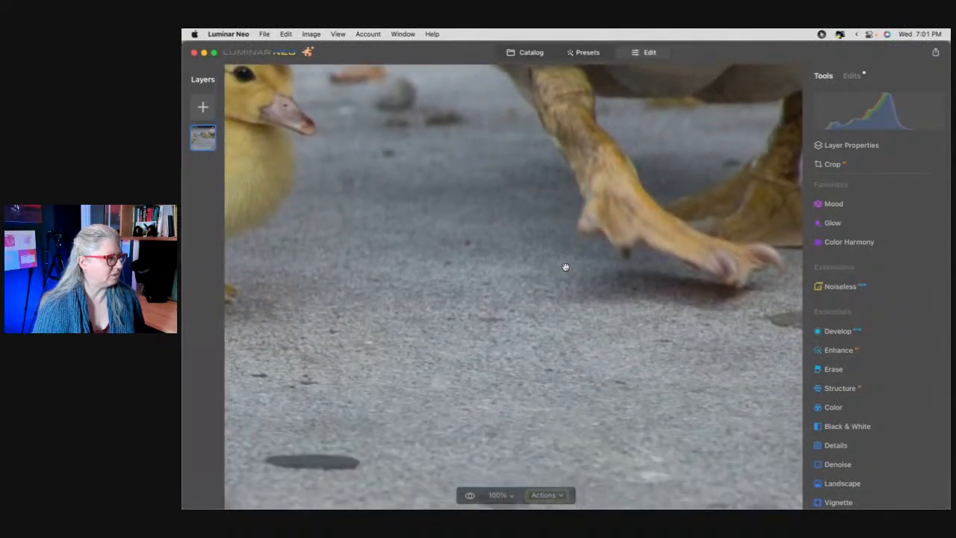
left_click(566, 266)
scroll(498, 262, "left", 1)
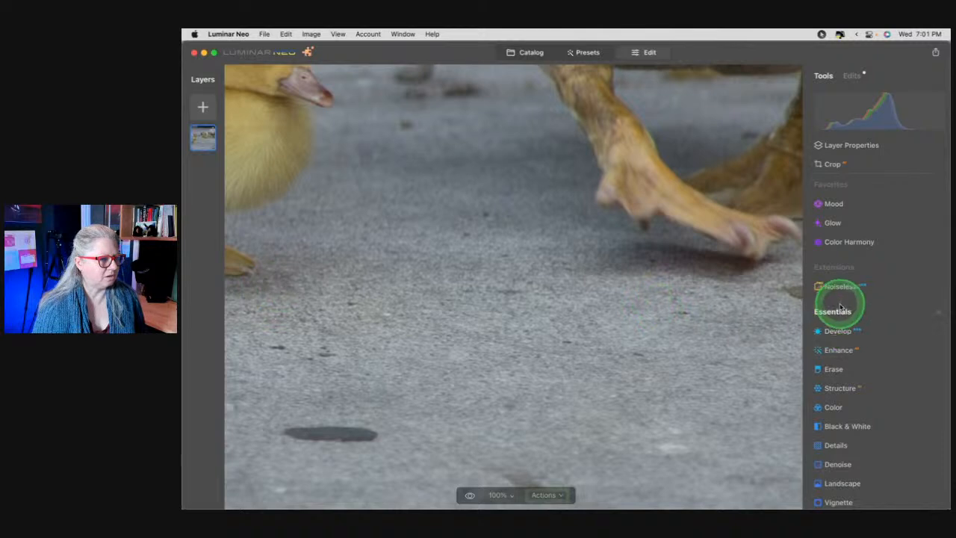
Try a Develop sharpening amount of 100 on the duck family photo
left_click(837, 331)
scroll(839, 333, "down", 10)
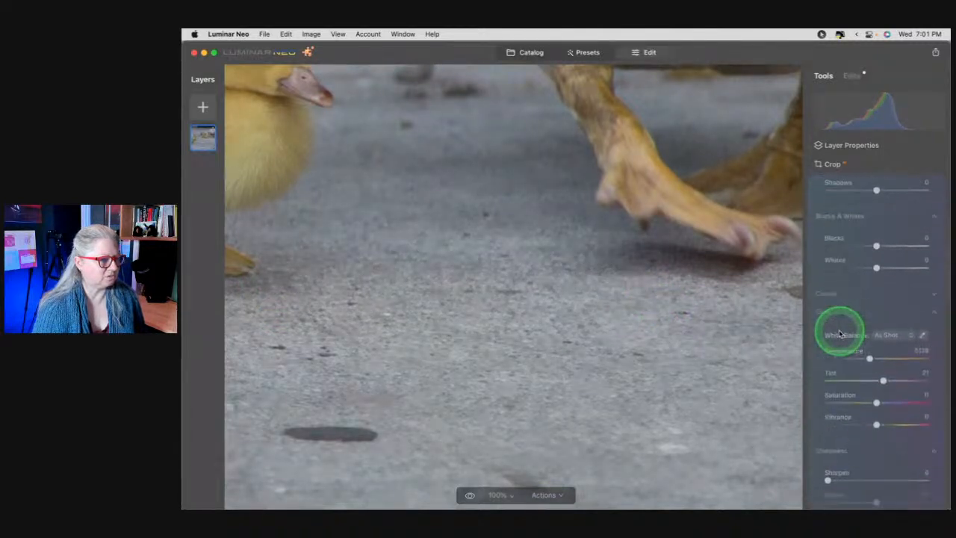
left_click_drag(868, 351, 933, 349)
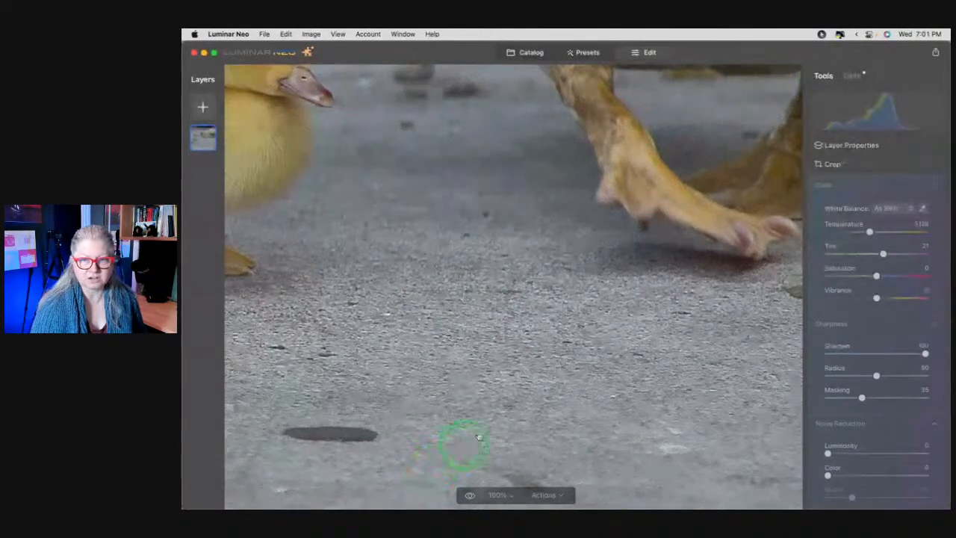
Inspect the sharpened detail at 100% across the ducklings, the pavement, and the mother duck's feet, feathers and face
left_click_drag(373, 341, 619, 375)
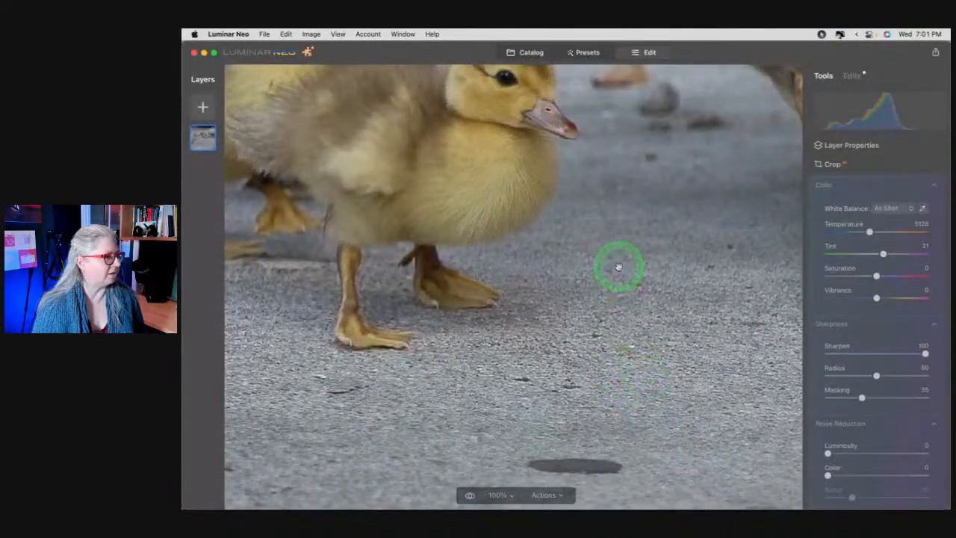
left_click_drag(618, 266, 637, 337)
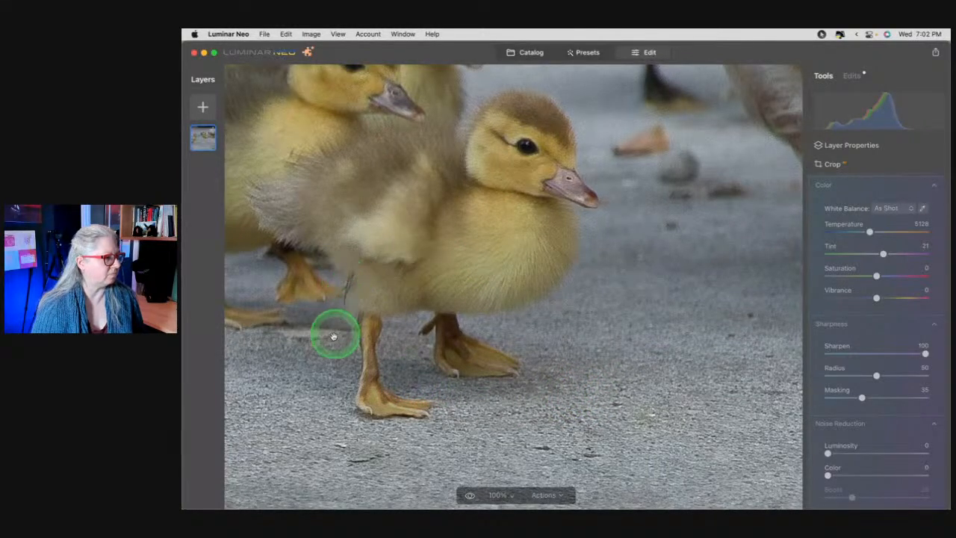
left_click_drag(335, 333, 582, 368)
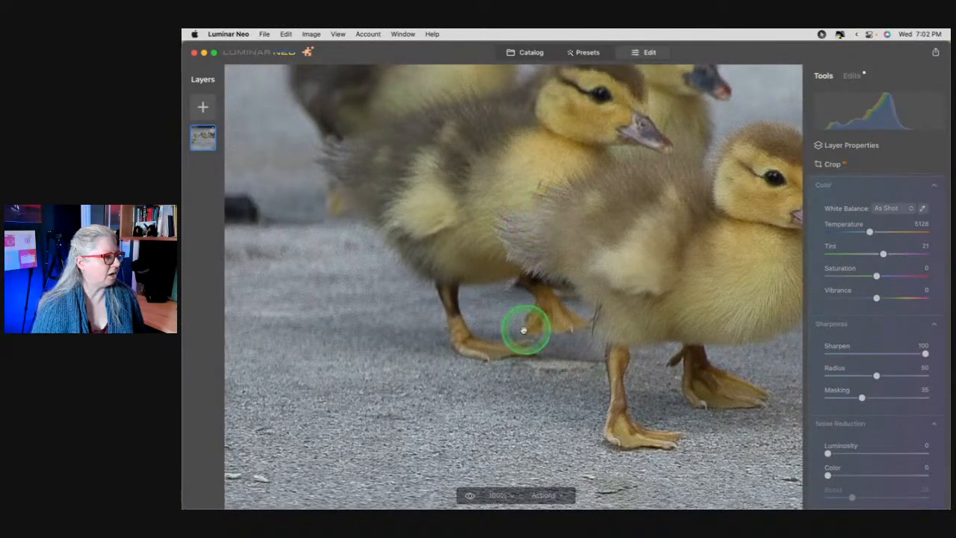
left_click_drag(530, 327, 491, 133)
left_click_drag(546, 376, 533, 277)
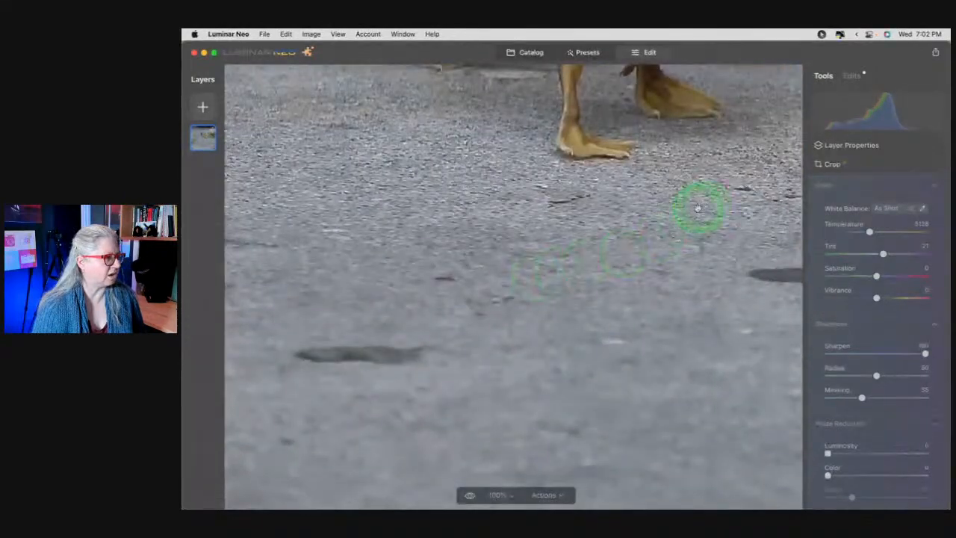
left_click_drag(705, 204, 355, 317)
left_click_drag(616, 230, 264, 312)
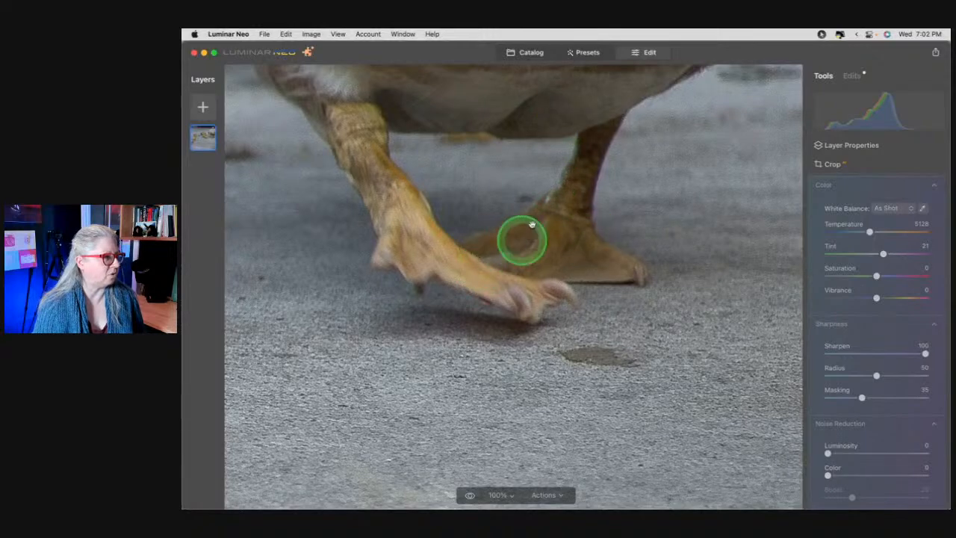
scroll(521, 240, "up", 10)
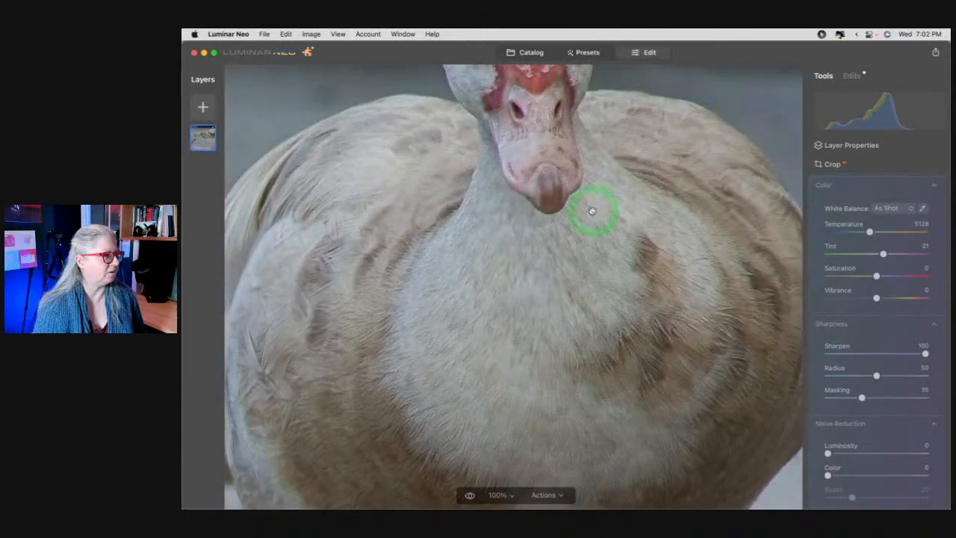
left_click_drag(592, 211, 595, 307)
mouse_move(551, 153)
left_mouse_down()
mouse_move(625, 249)
mouse_move(643, 257)
left_mouse_up()
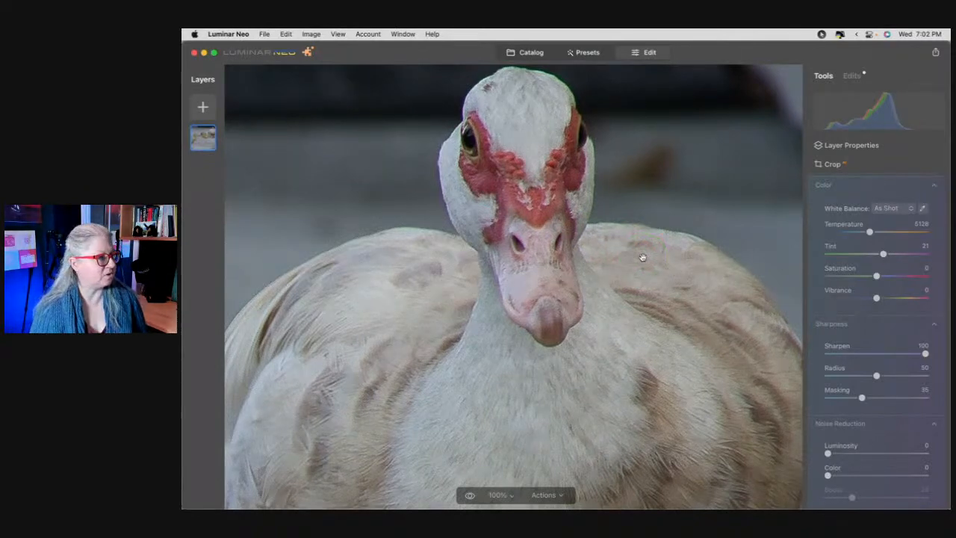
Set the Develop sharpening amount to 11 and increase its masking
left_click(642, 256)
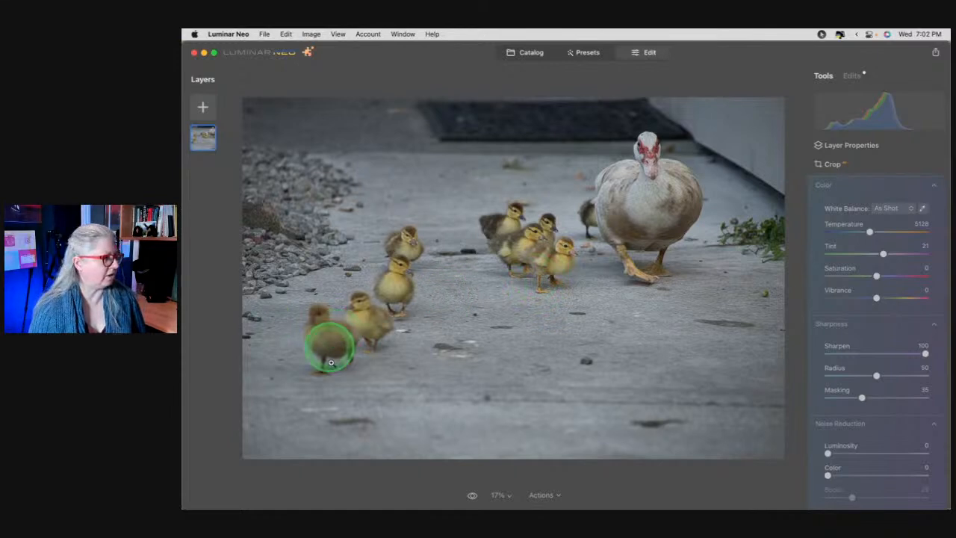
left_click_drag(923, 353, 832, 351)
left_click_drag(859, 395, 902, 396)
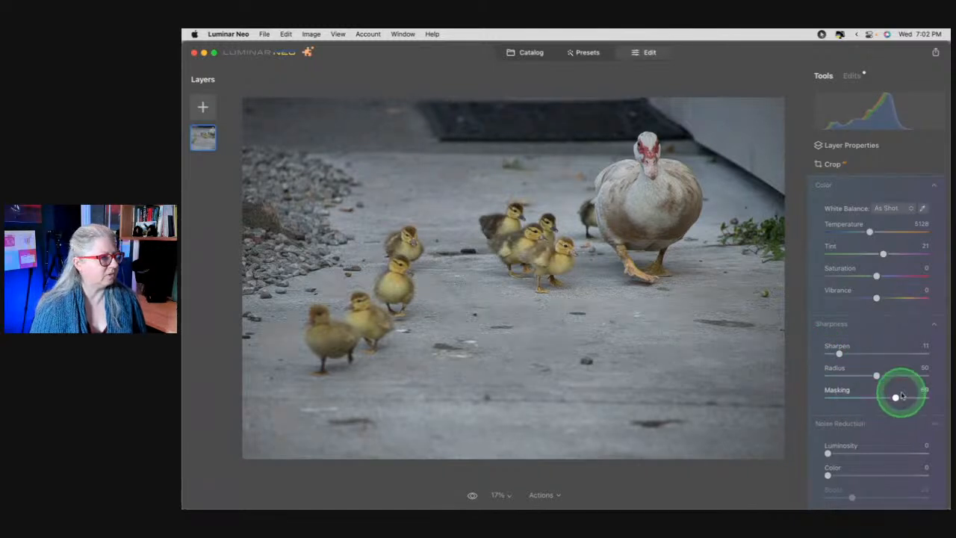
Apply the Camera Landscape profile and compare the photo with and without the Develop edits
scroll(902, 396, "up", 10)
scroll(849, 330, "down", 2)
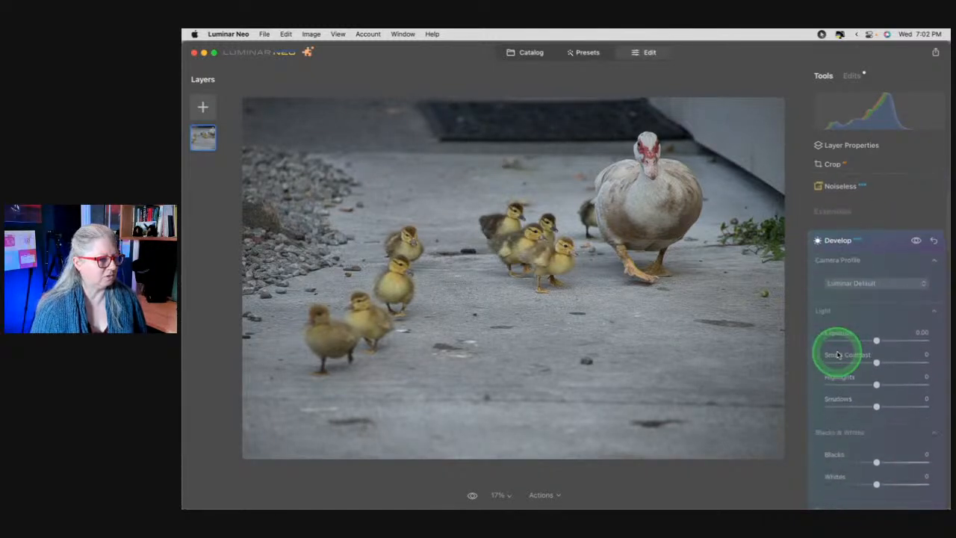
left_click(862, 279)
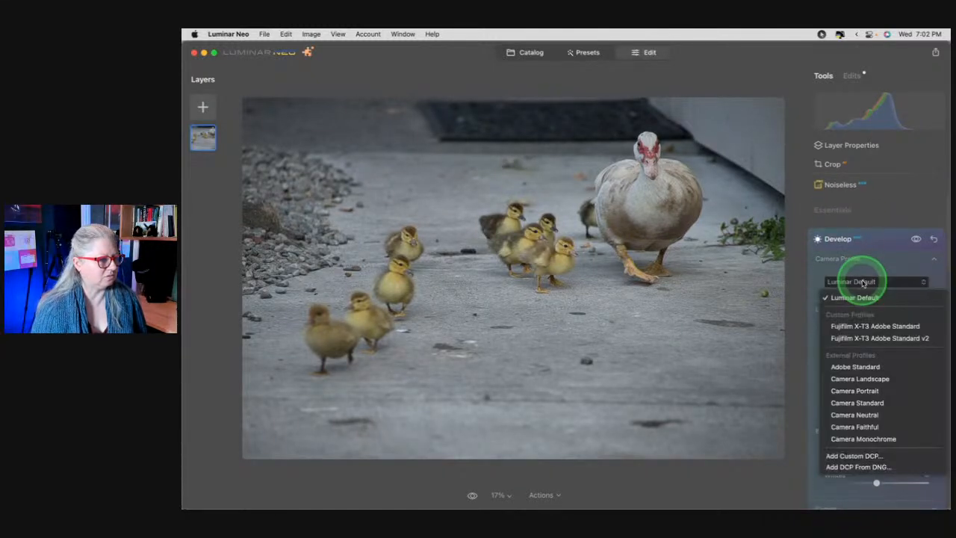
left_click(854, 379)
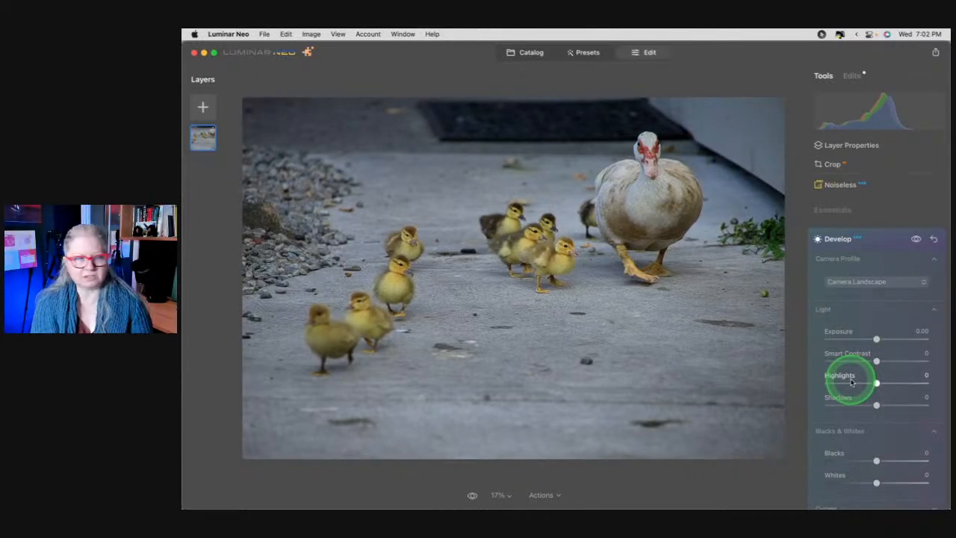
left_click(916, 239)
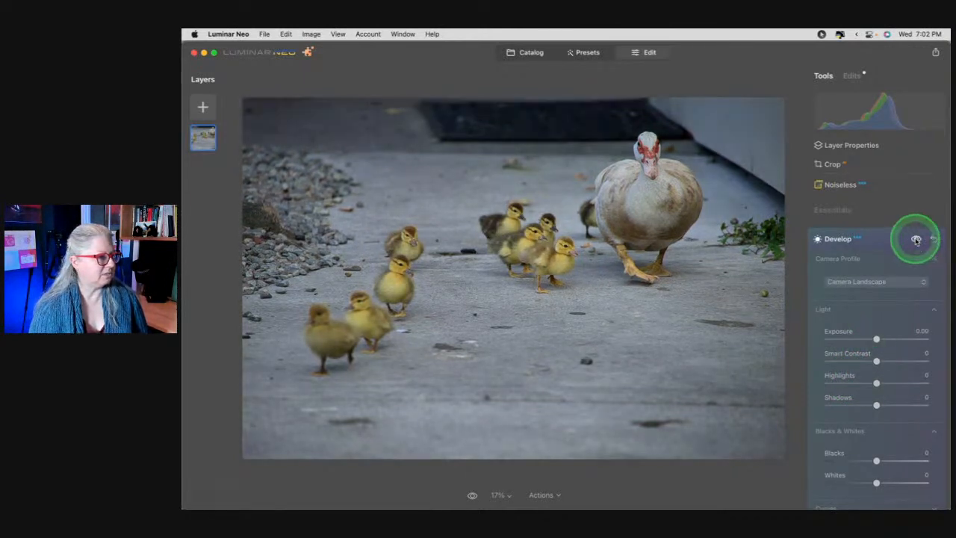
left_click(916, 238)
left_click(915, 239)
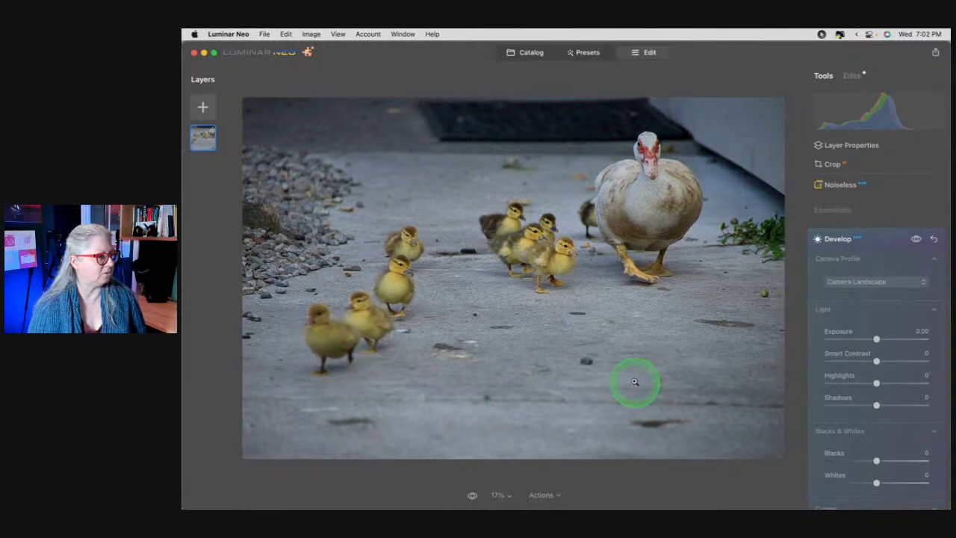
Try the Camera Faithful, Neutral, Standard and Portrait profiles, and return to Camera Landscape
left_click(872, 289)
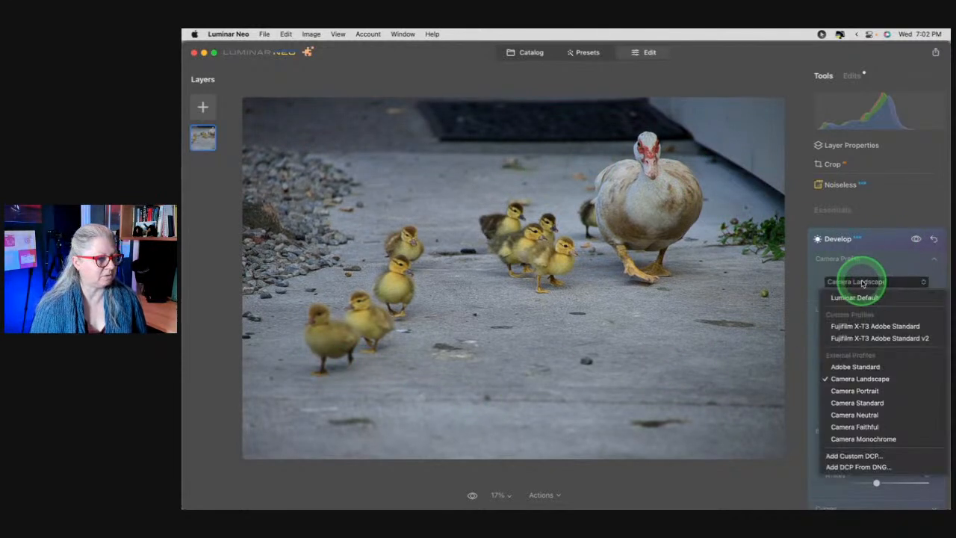
left_click(855, 426)
left_click(863, 282)
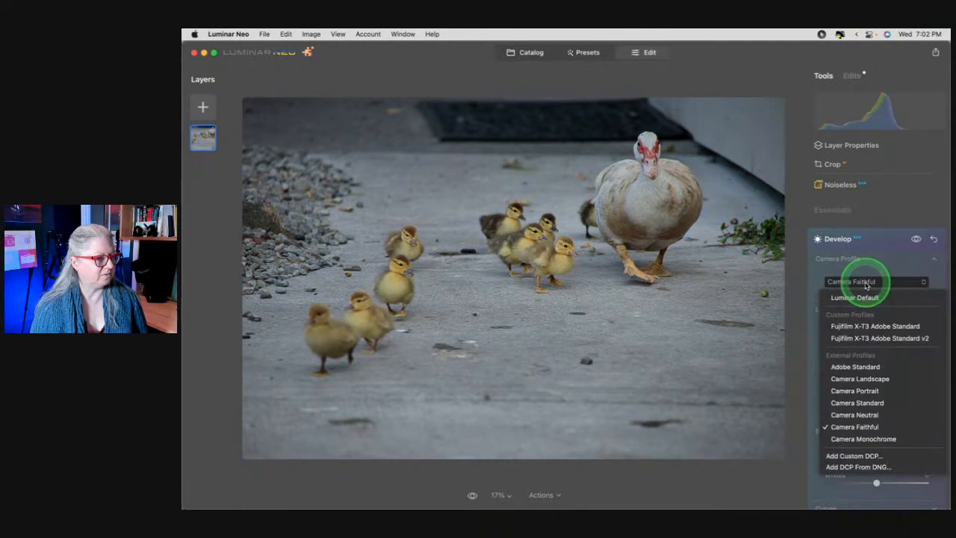
left_click(855, 415)
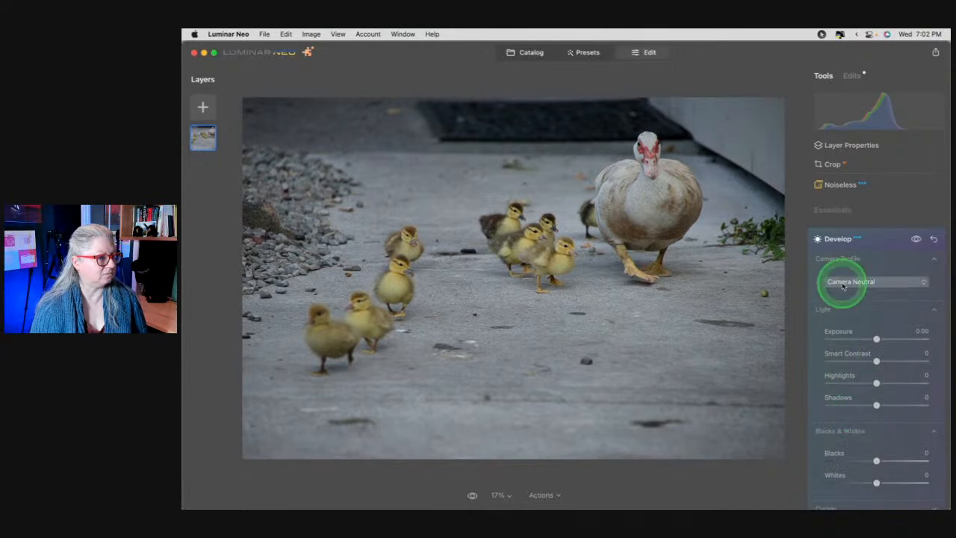
left_click(847, 280)
left_click(857, 402)
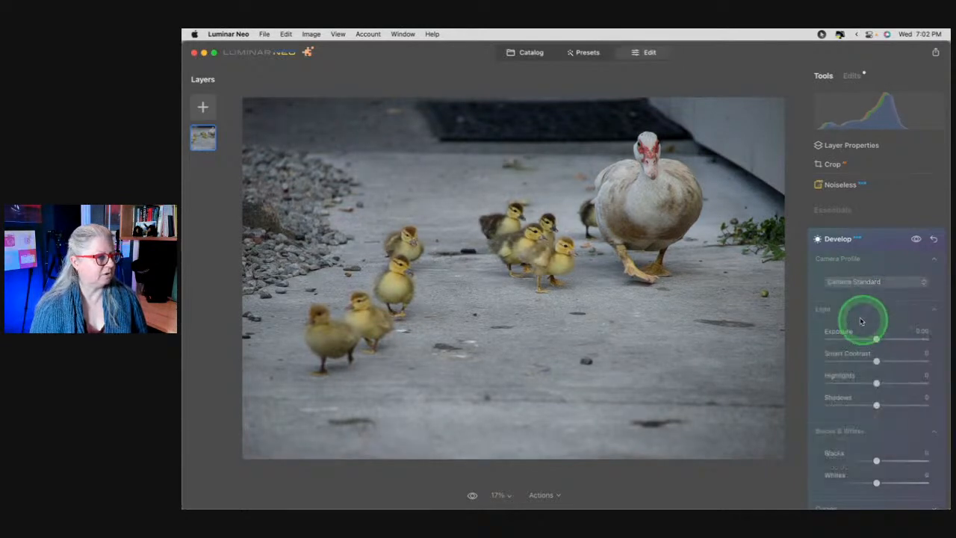
left_click(859, 282)
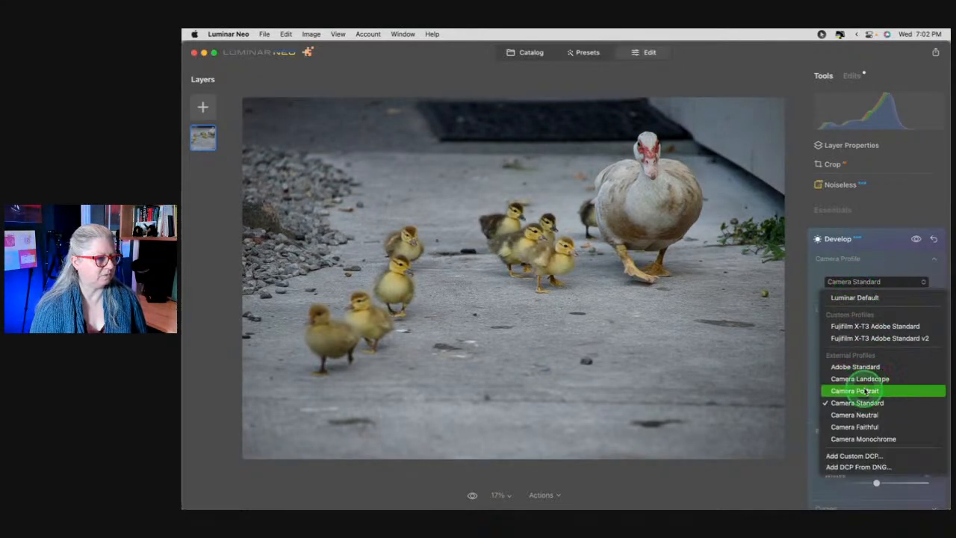
left_click(864, 390)
left_click(849, 281)
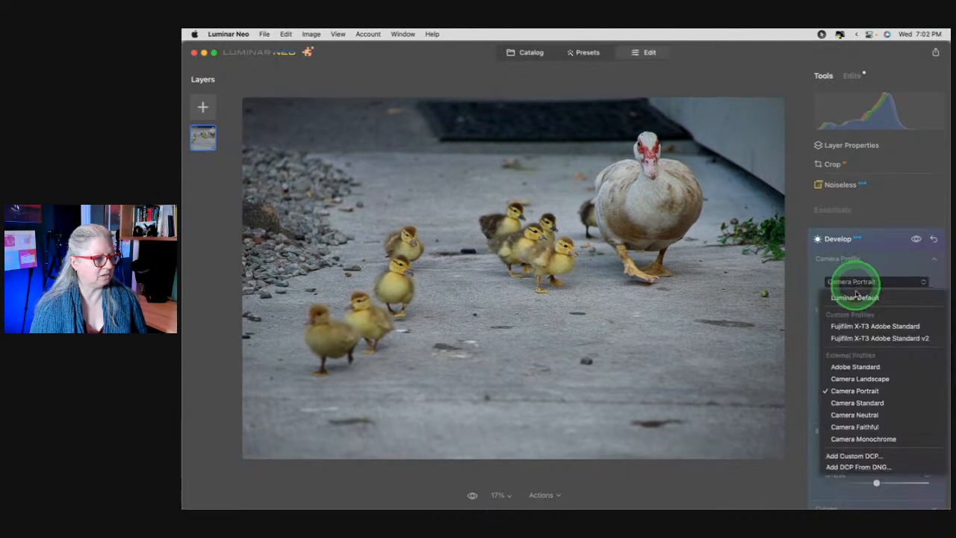
left_click(860, 379)
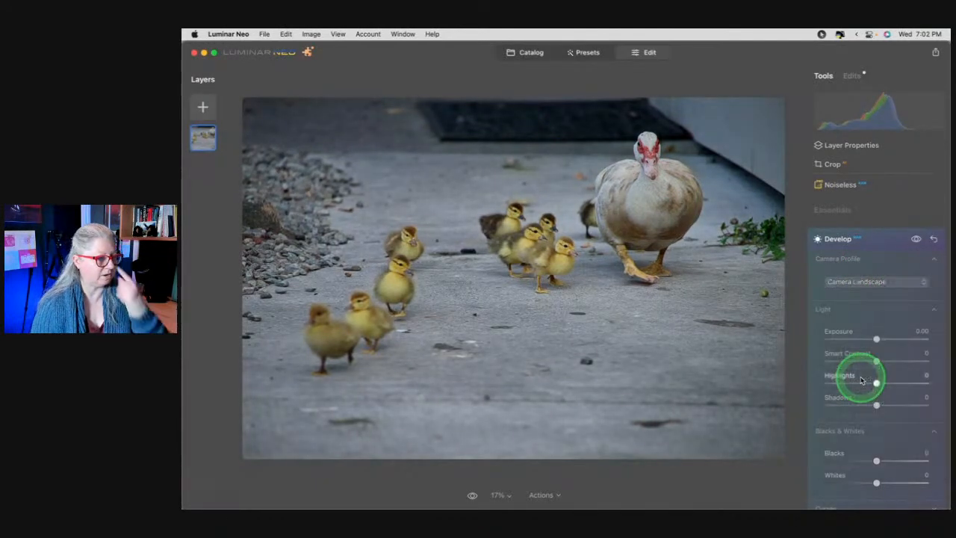
Brighten the photo by pulling the white point of the main Develop curve inward
scroll(860, 381, "down", 2)
scroll(859, 351, "down", 2)
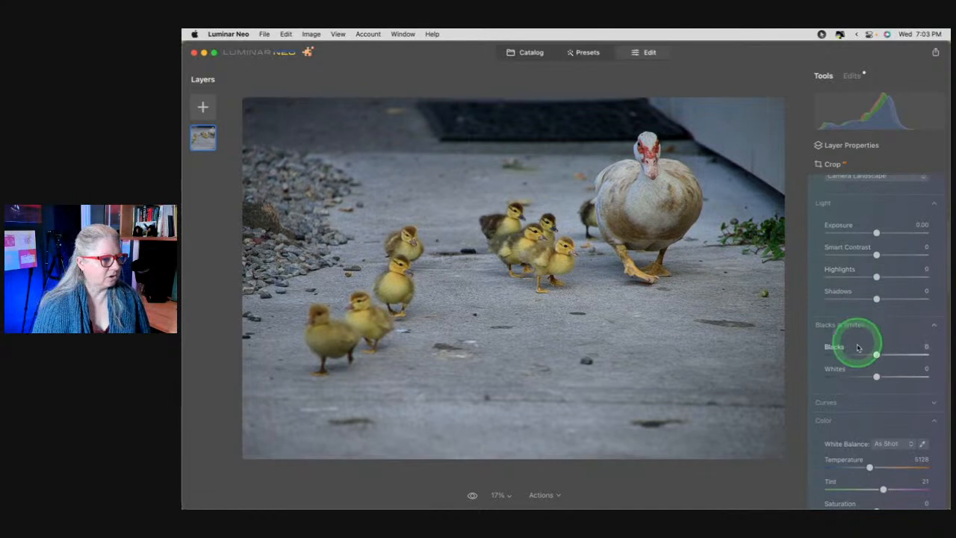
left_click(827, 388)
scroll(849, 335, "down", 5)
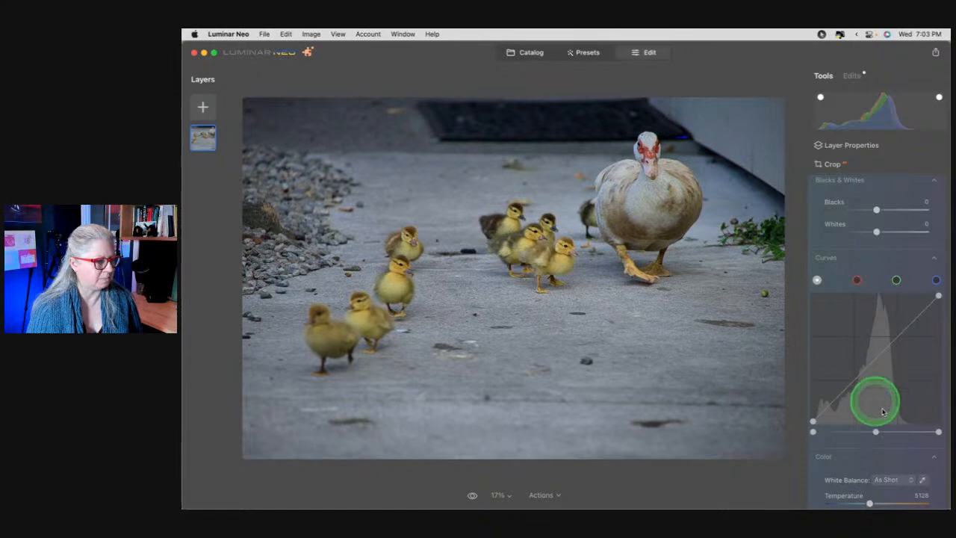
mouse_move(938, 432)
left_mouse_down()
mouse_move(910, 431)
mouse_move(922, 433)
left_mouse_up()
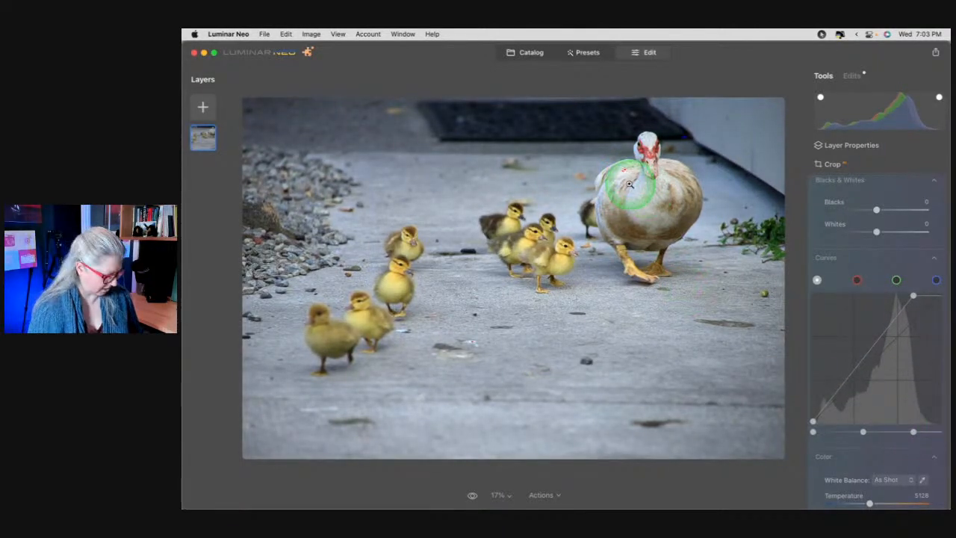
Check the clipped whites on the mother duck up close and ease the main curve's white point slightly outward
key("super+equal")
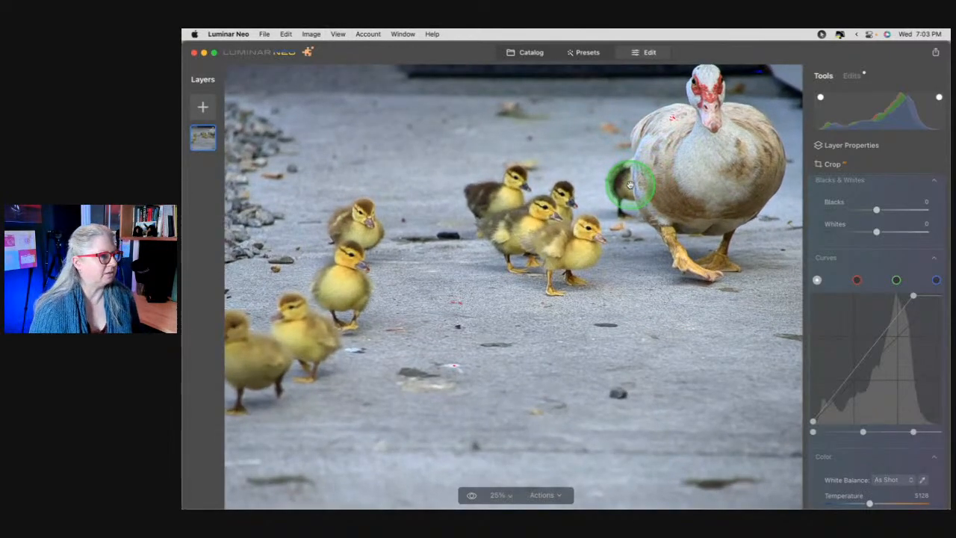
left_click_drag(658, 152, 601, 179)
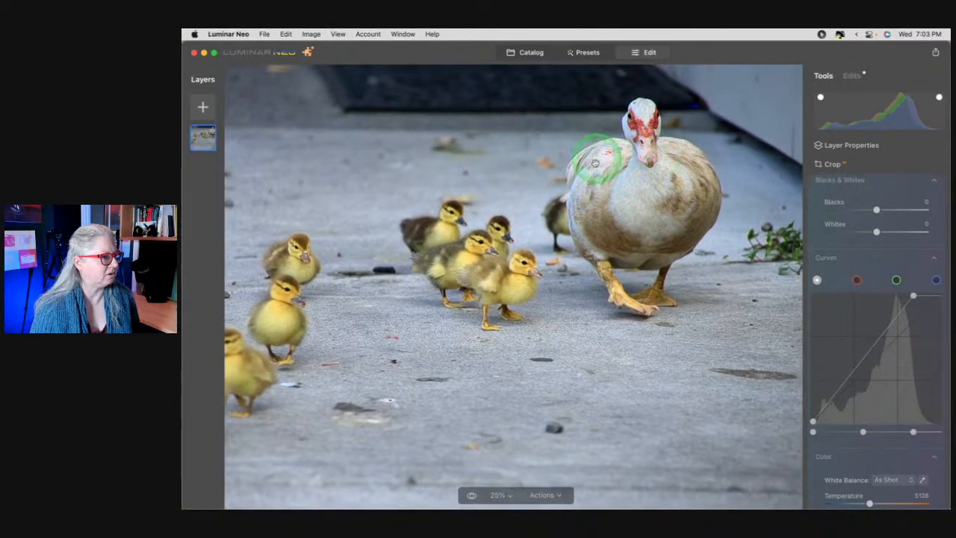
mouse_move(912, 432)
left_mouse_down()
mouse_move(899, 432)
mouse_move(927, 432)
mouse_move(915, 432)
left_mouse_up()
Set the Develop Highlights to -15 and Whites to 58
scroll(896, 374, "up", 10)
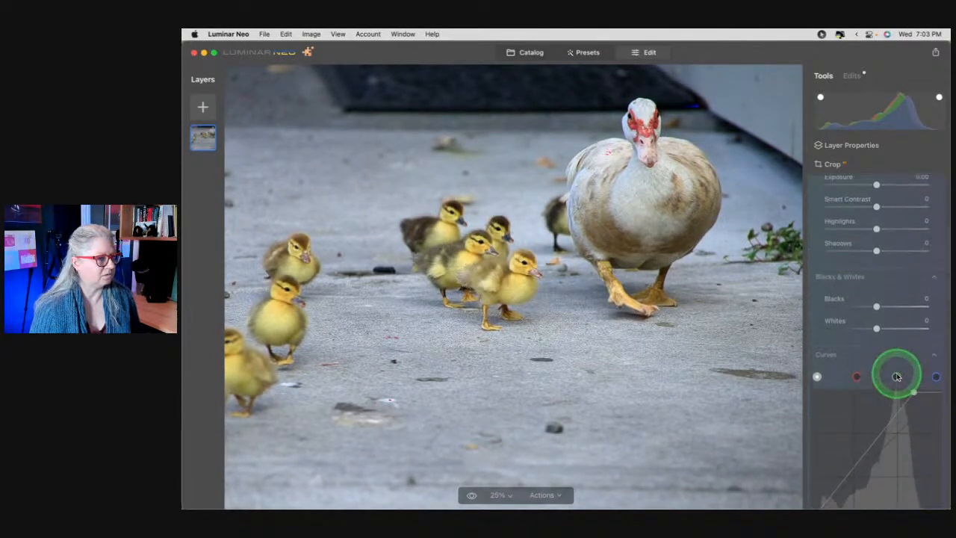
left_click_drag(876, 293, 869, 294)
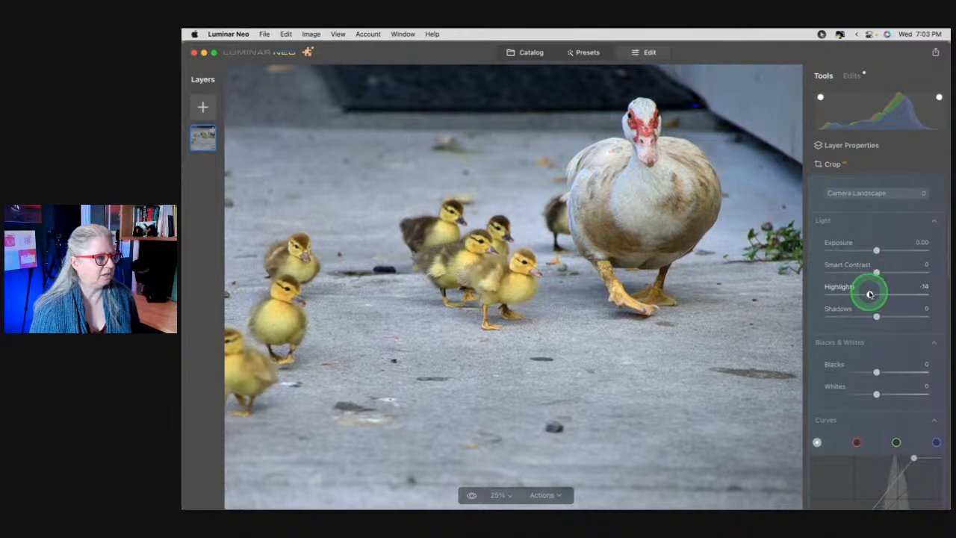
left_click_drag(866, 392, 911, 393)
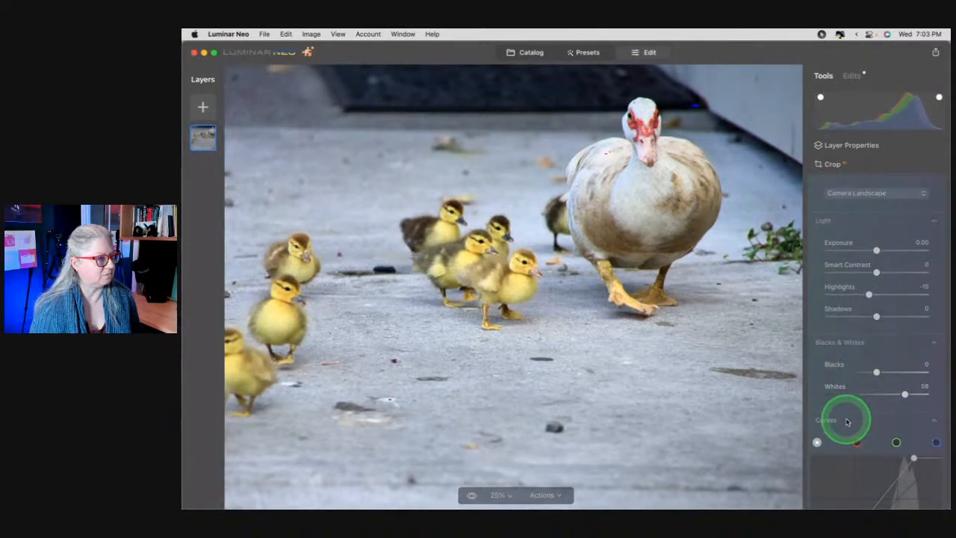
left_click(573, 312)
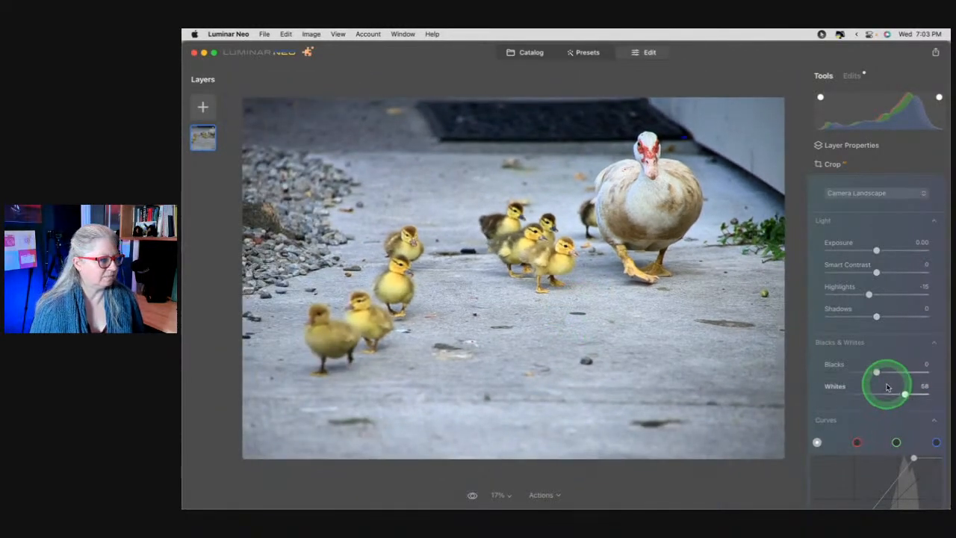
Try Blacks at -100 and reset it, and deepen the shadows by pulling the main curve's black point inward
scroll(887, 383, "down", 5)
left_click_drag(876, 222, 829, 222)
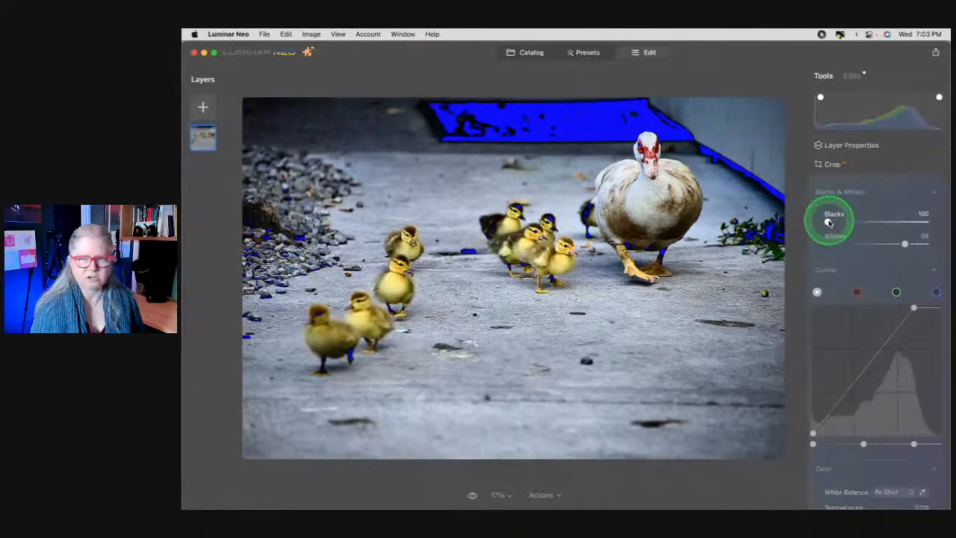
double_click(827, 222)
mouse_move(813, 444)
left_mouse_down()
mouse_move(805, 448)
mouse_move(864, 445)
mouse_move(811, 443)
mouse_move(822, 446)
left_mouse_up()
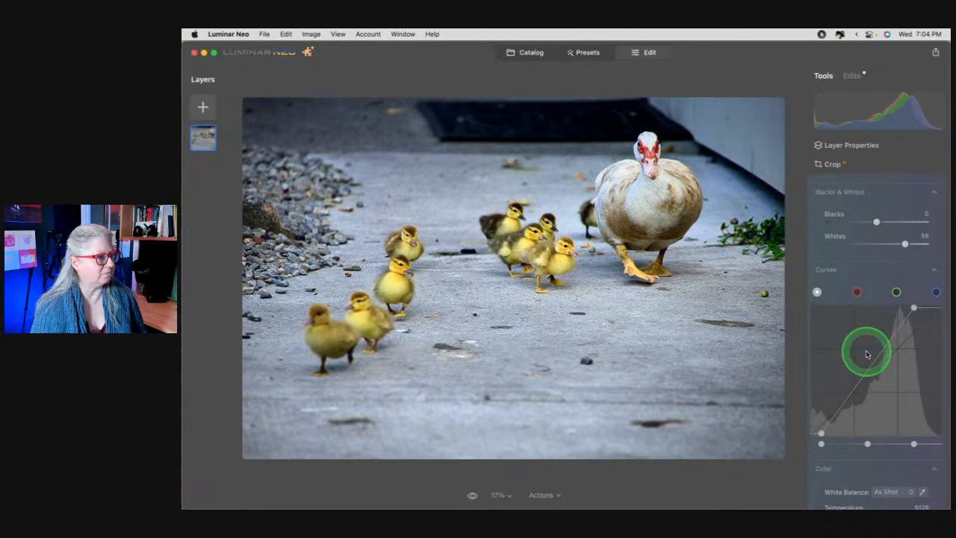
Compare the photo with and without the current Develop adjustments
scroll(867, 355, "up", 6)
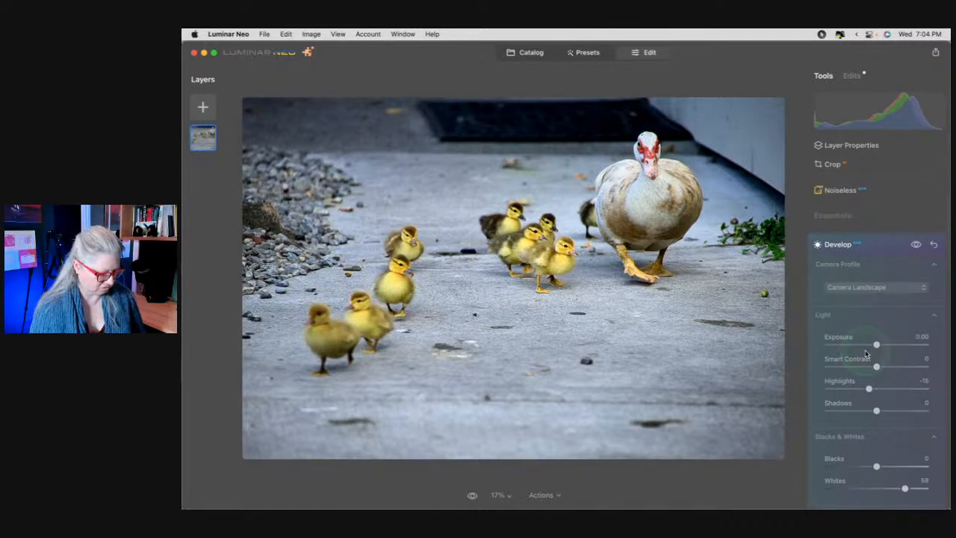
left_click(915, 245)
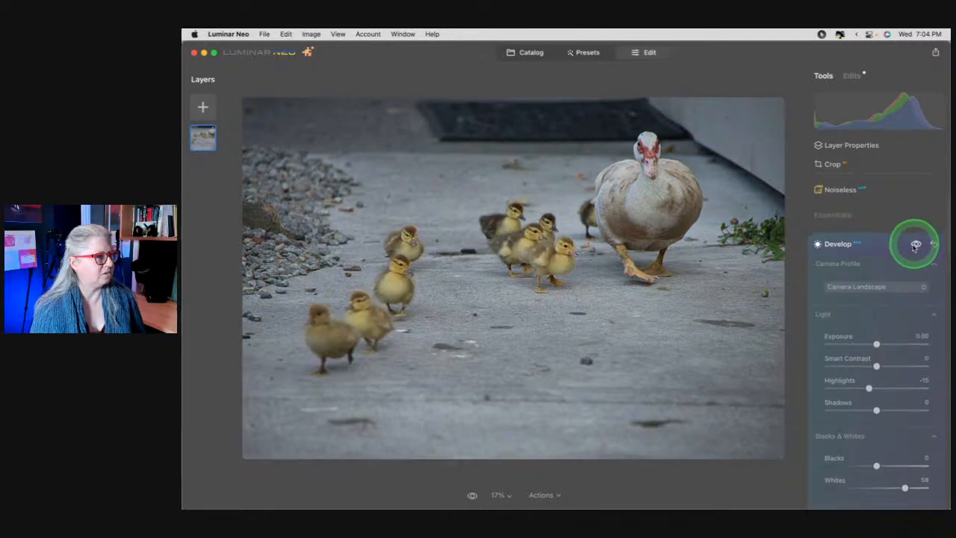
left_click(915, 245)
Try sampling the white balance from two different spots on the grey pavement
scroll(877, 278, "down", 2)
scroll(878, 281, "down", 6)
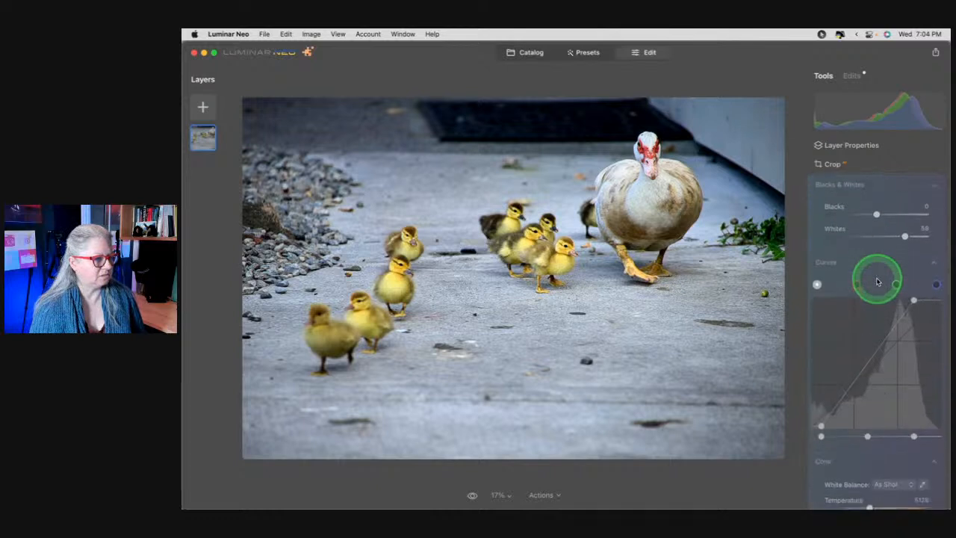
left_click(878, 287)
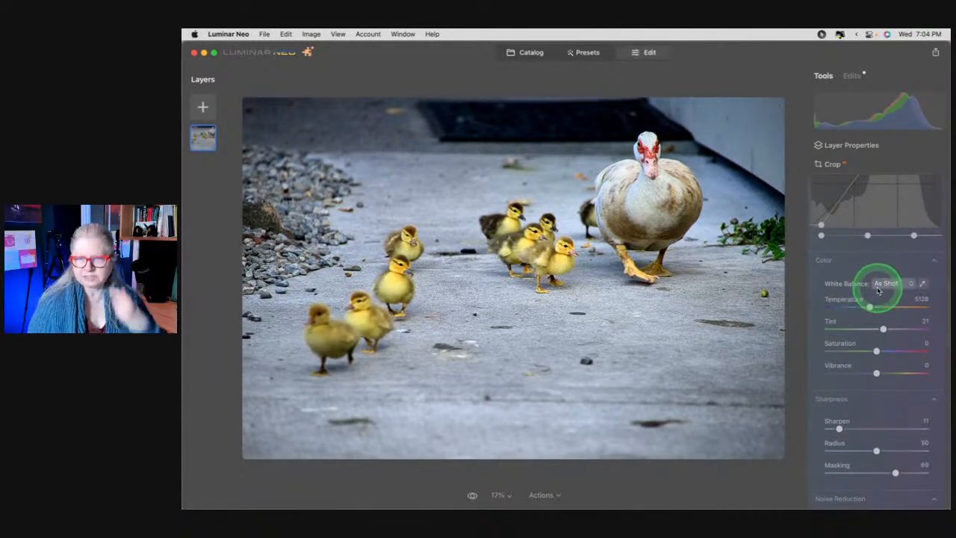
left_click(922, 285)
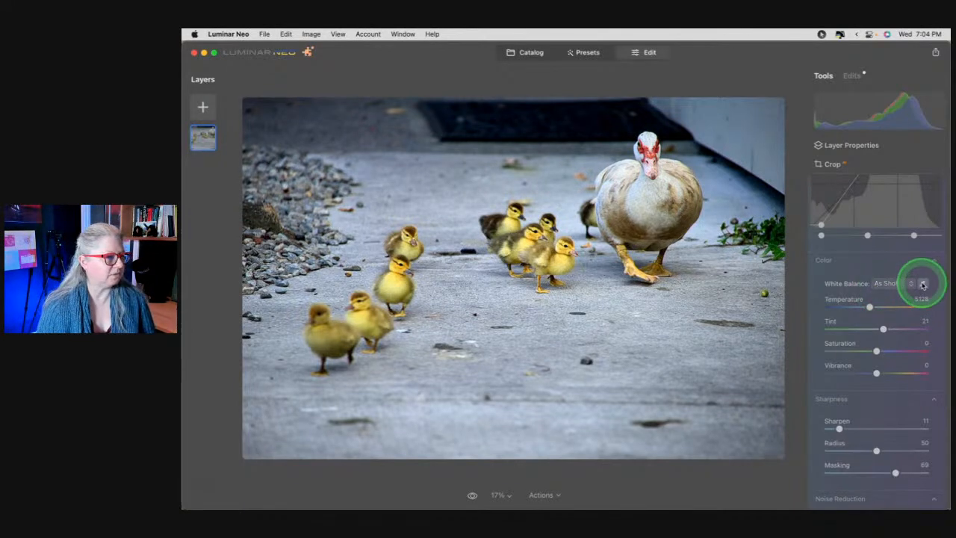
left_click(601, 286)
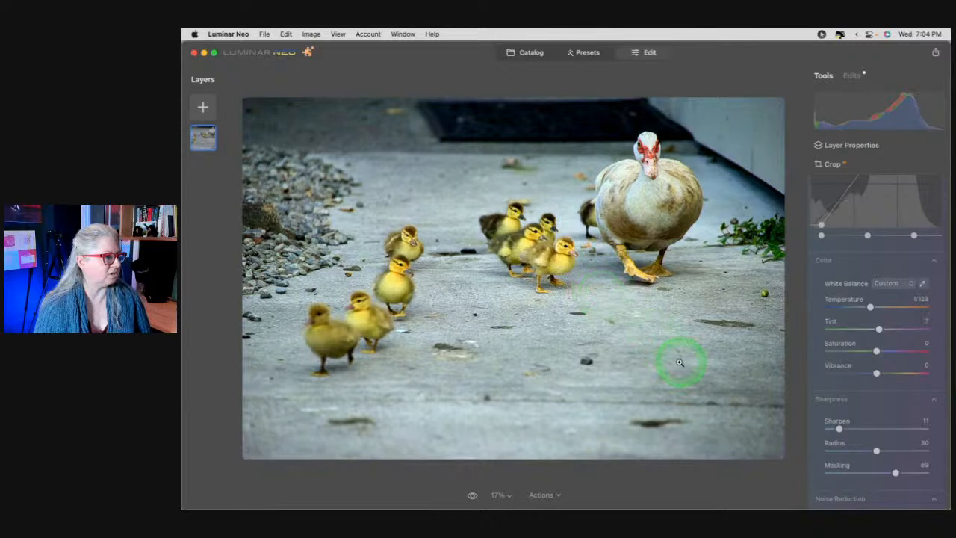
left_click(922, 284)
left_click(458, 210)
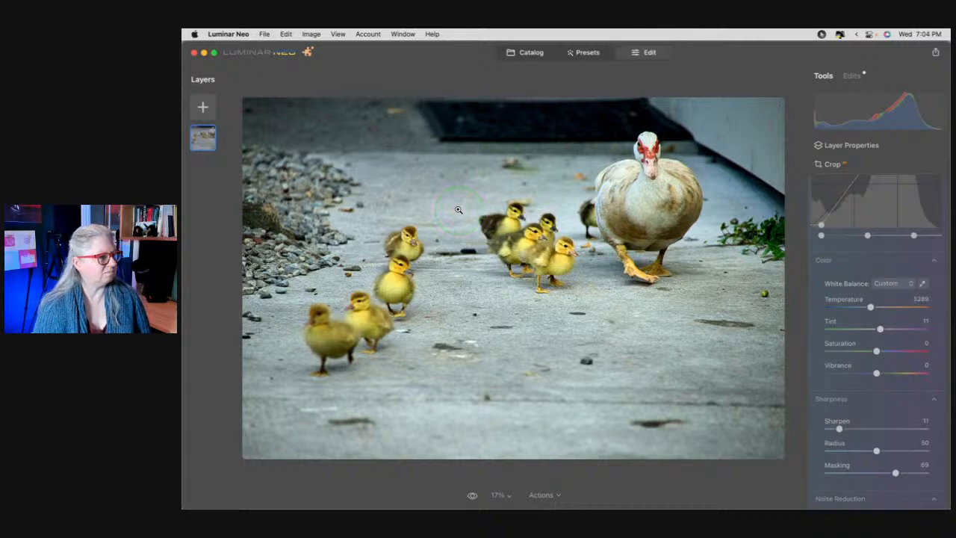
Try the Daylight and Cloudy white balance presets, and a custom balance with temperature about 5946 and tint 7
left_click(900, 283)
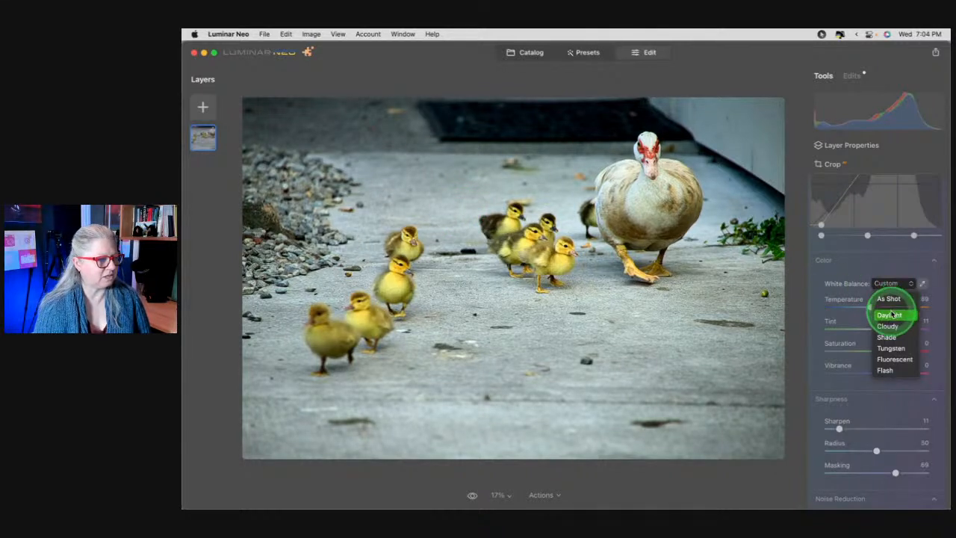
left_click(891, 314)
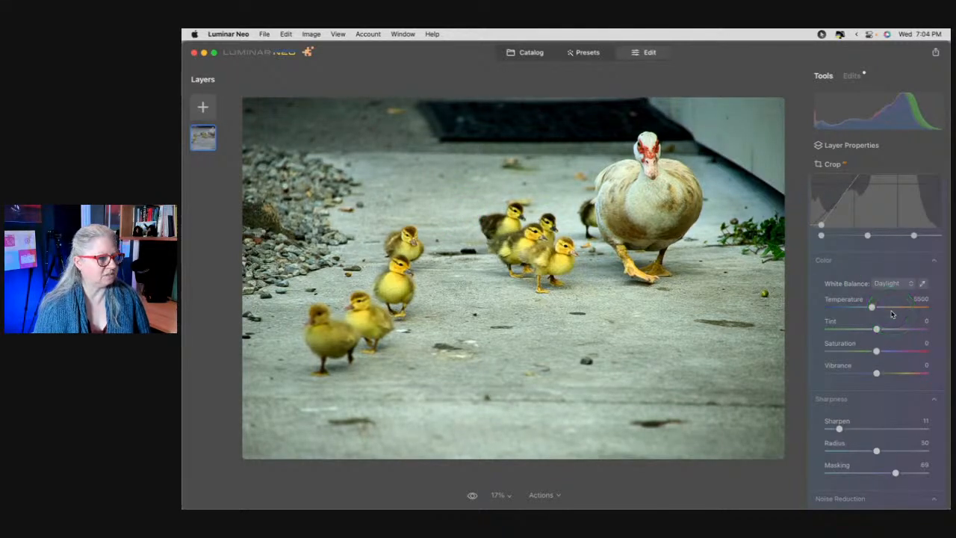
left_click(888, 283)
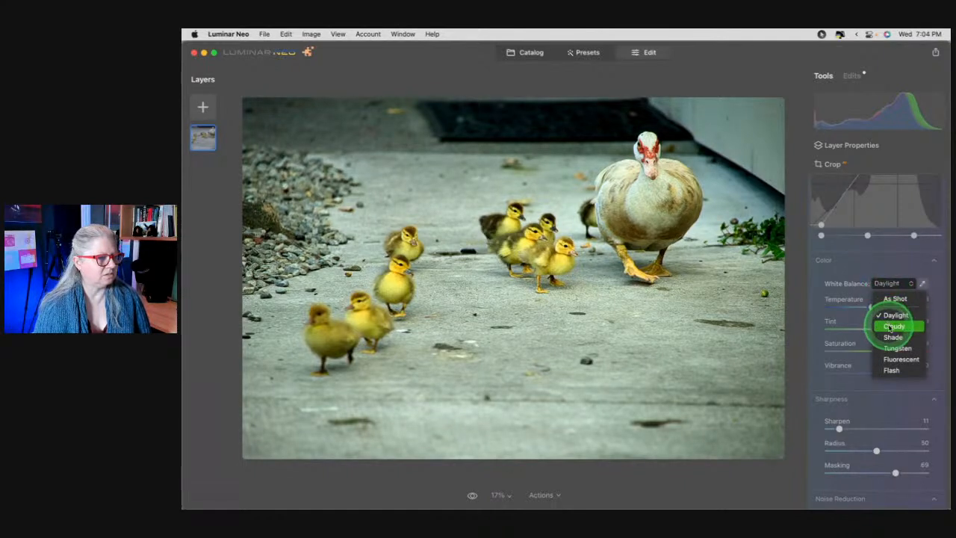
left_click(888, 327)
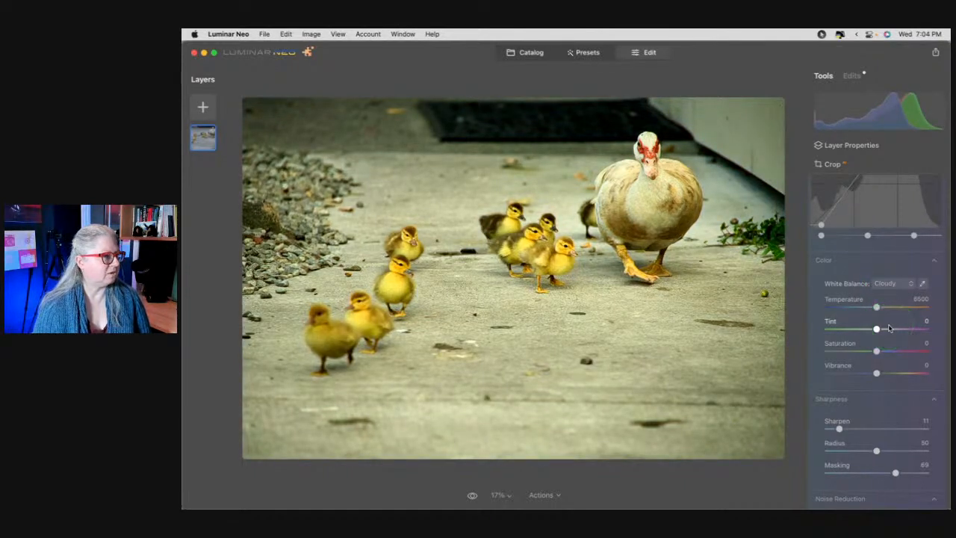
left_click_drag(876, 307, 876, 329)
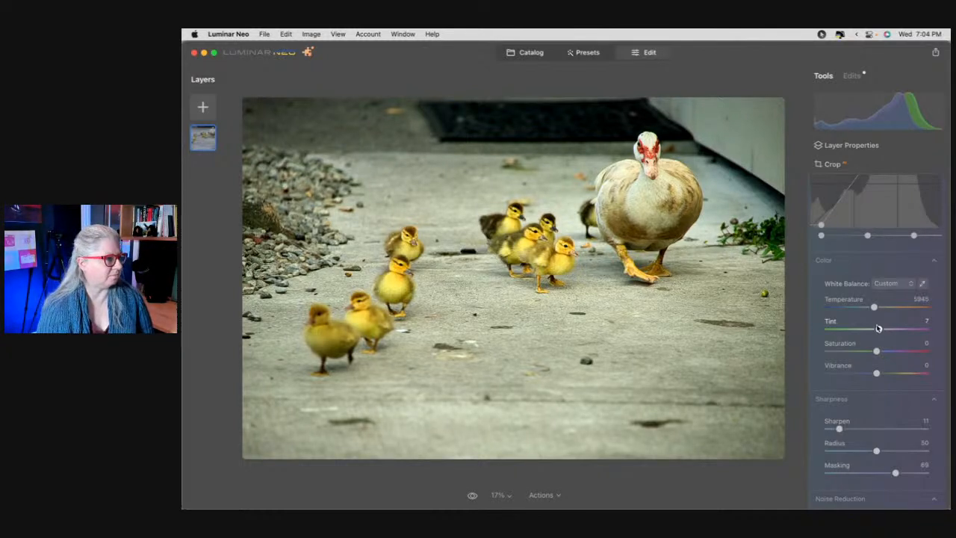
Sample the white balance from the mother duck's white chest and warm the temperature to 5815
left_click(922, 283)
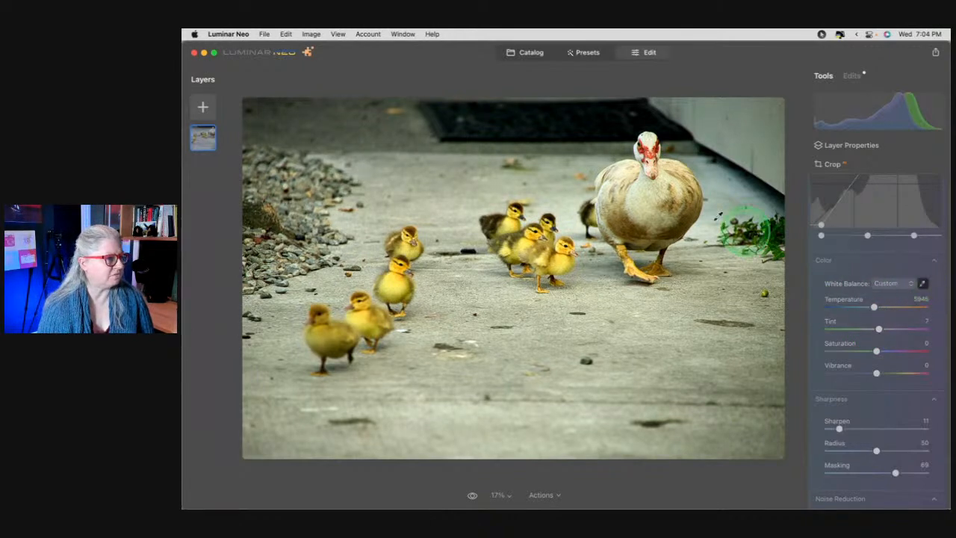
left_click(643, 190)
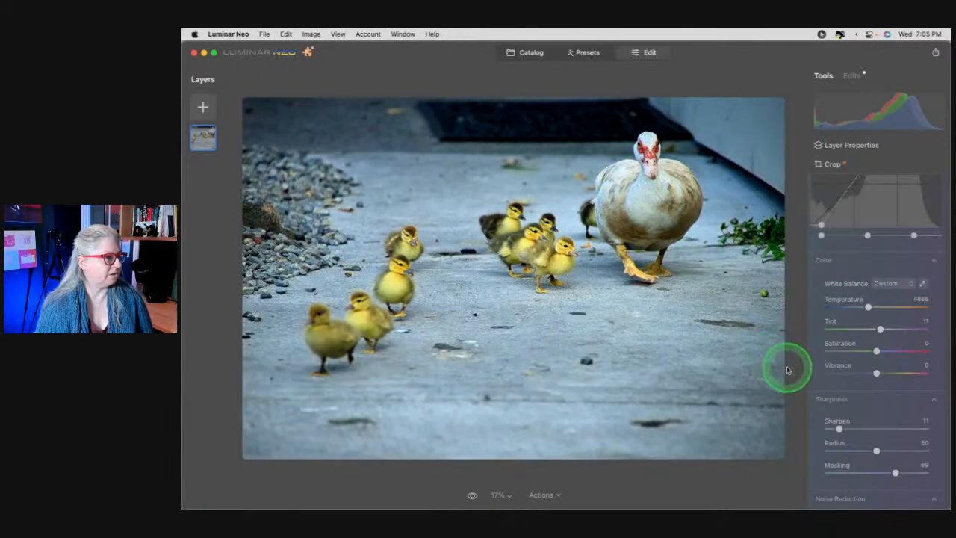
left_click(868, 306)
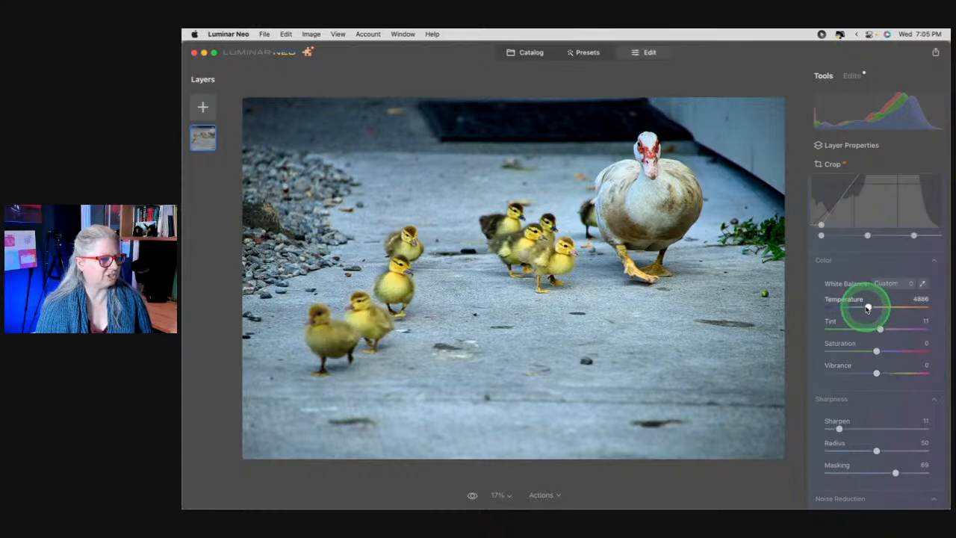
left_click_drag(869, 306, 870, 306)
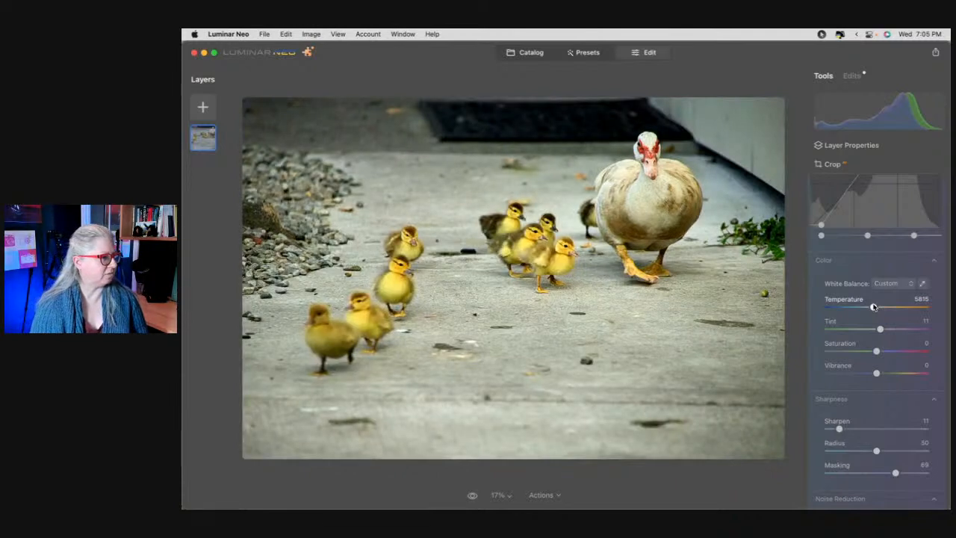
Look over the light, curve, noise reduction and optics settings in Develop
scroll(873, 307, "up", 2)
scroll(874, 307, "up", 12)
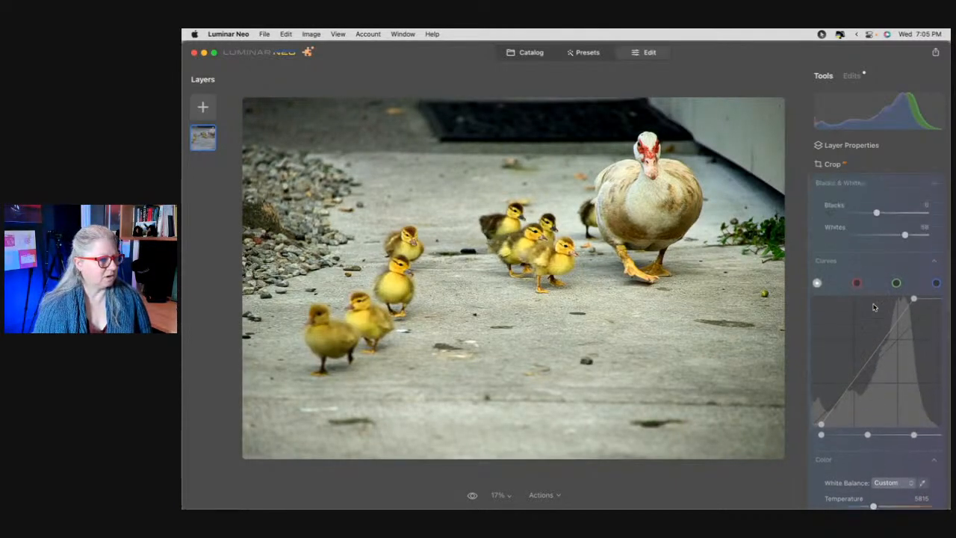
scroll(874, 307, "down", 15)
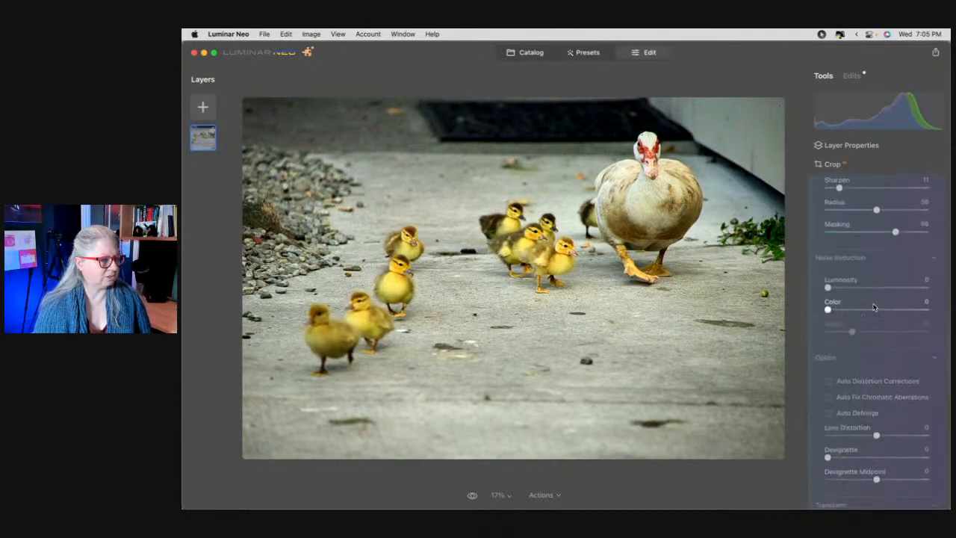
left_click(829, 309)
left_click(829, 292)
scroll(874, 346, "up", 10)
scroll(873, 345, "up", 10)
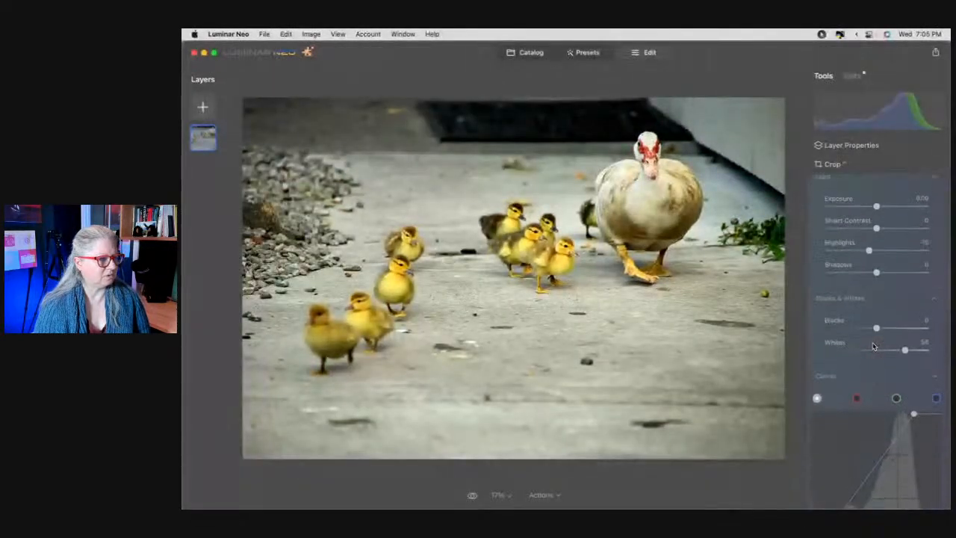
Close the Develop tool and inspect the dark mat behind the duck at 100%
left_click(872, 343)
left_click(866, 169)
left_click(868, 171)
left_click(745, 166)
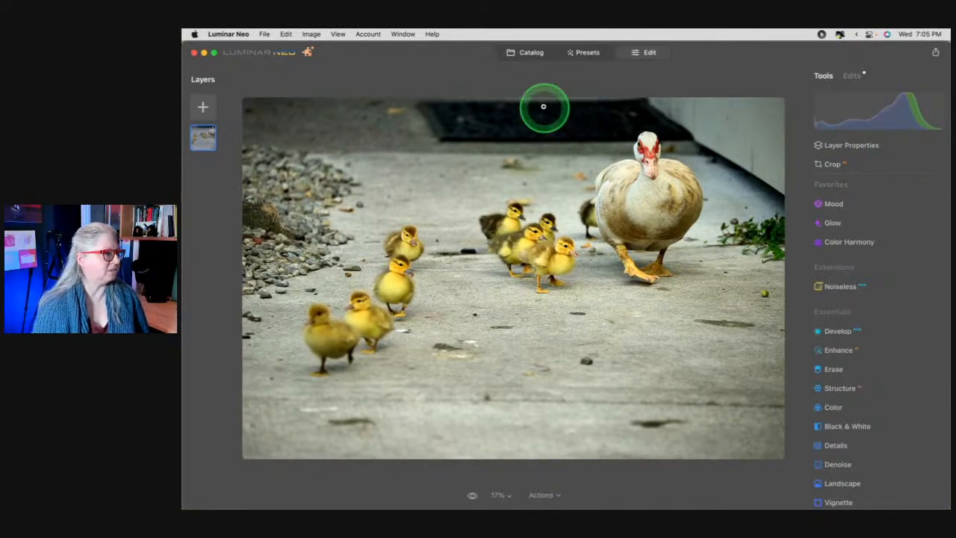
left_click(567, 100)
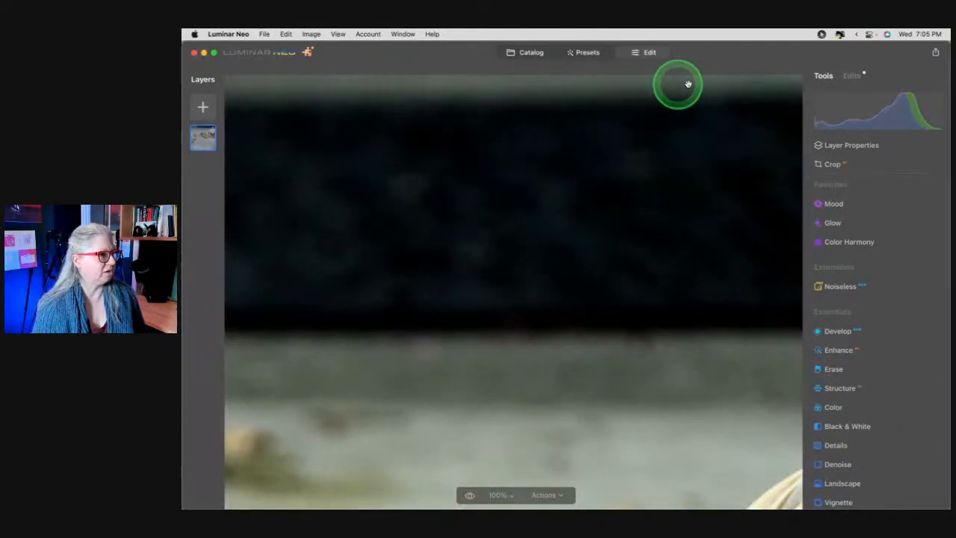
left_click(540, 183)
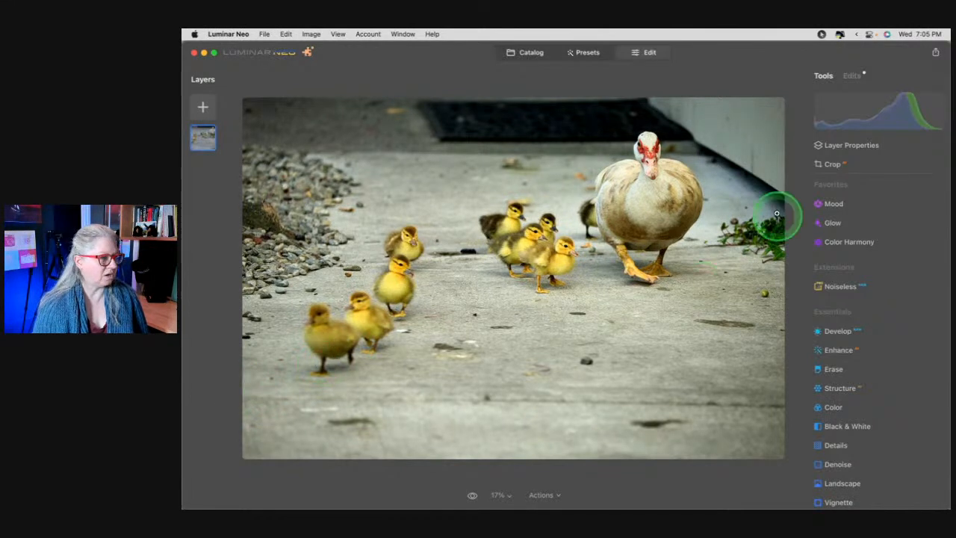
Start a crop around the duck family, widen its frame and set the ratio to Free
left_click(881, 164)
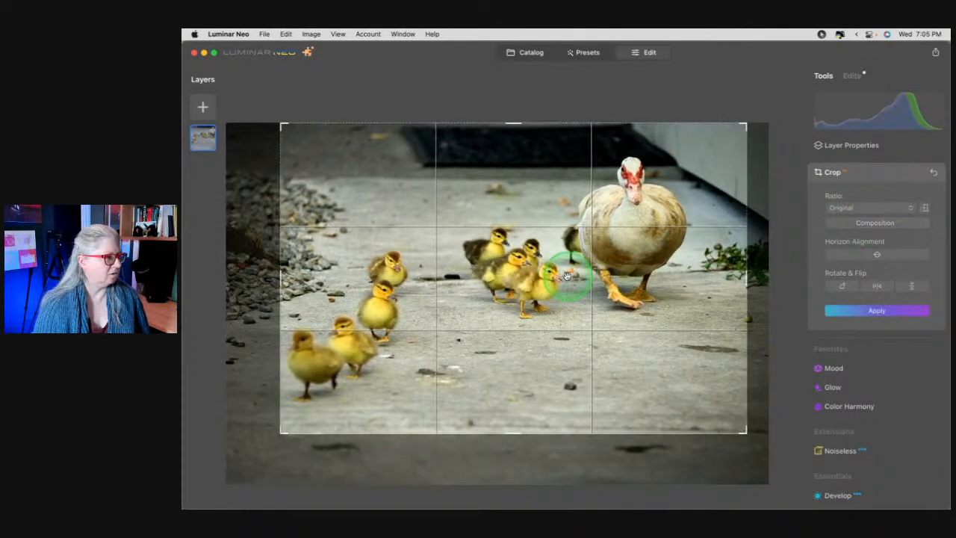
left_click_drag(595, 276, 597, 269)
left_click_drag(753, 281, 772, 268)
left_click(879, 213)
left_click(855, 194)
Reshape the crop frame to trim mostly the empty pavement below the ducklings, and apply the crop
left_click_drag(569, 117, 572, 117)
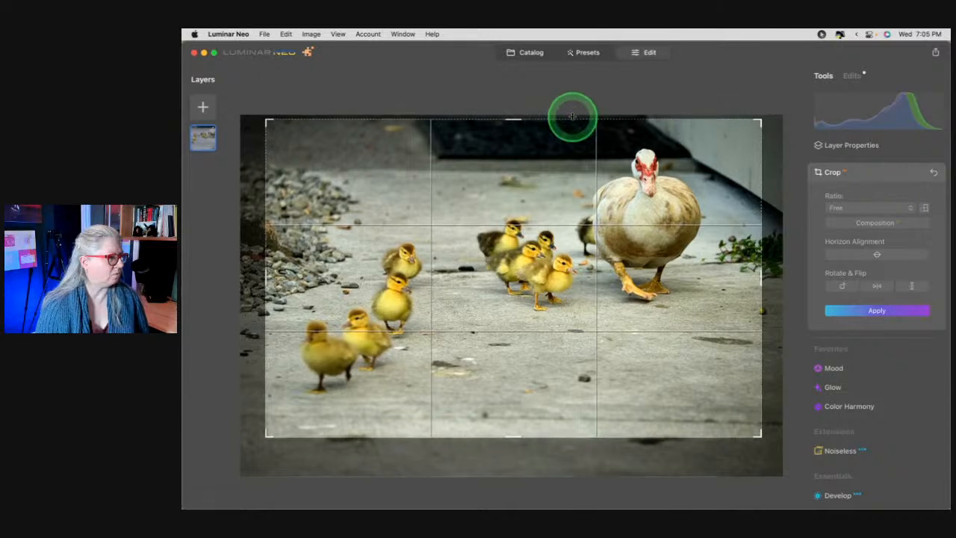
left_click_drag(264, 343, 245, 341)
left_click_drag(421, 437, 430, 422)
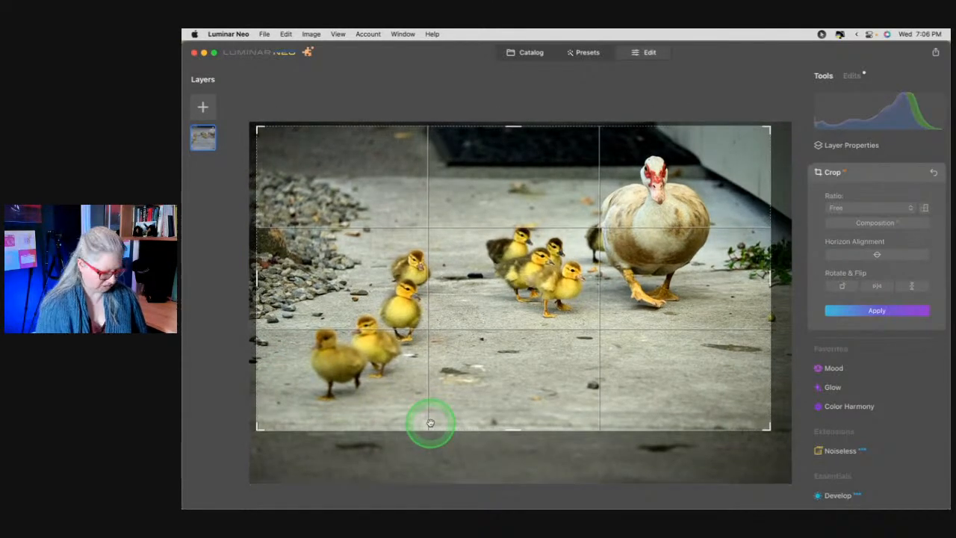
key("Return")
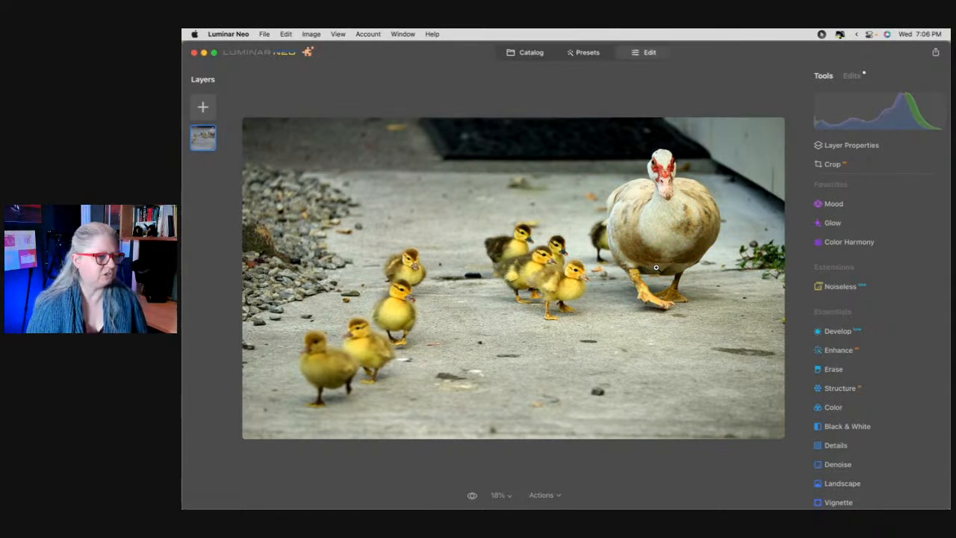
Add a dark vignette with amount -67, size 31, roundness 46 and feather -100
scroll(855, 317, "down", 5)
left_click(854, 327)
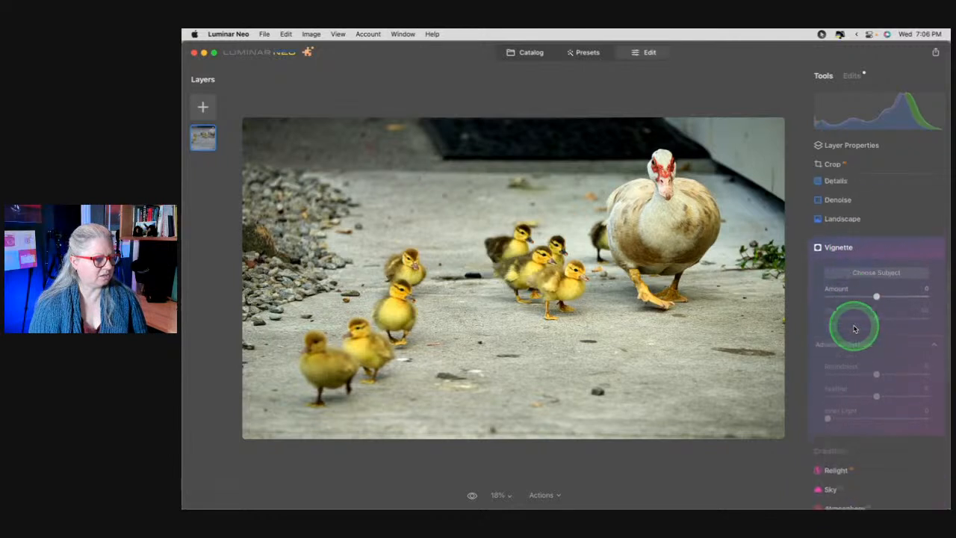
left_click(841, 286)
left_click_drag(842, 383, 828, 384)
mouse_move(872, 307)
left_mouse_down()
mouse_move(849, 306)
mouse_move(858, 308)
left_mouse_up()
left_click_drag(876, 363, 899, 363)
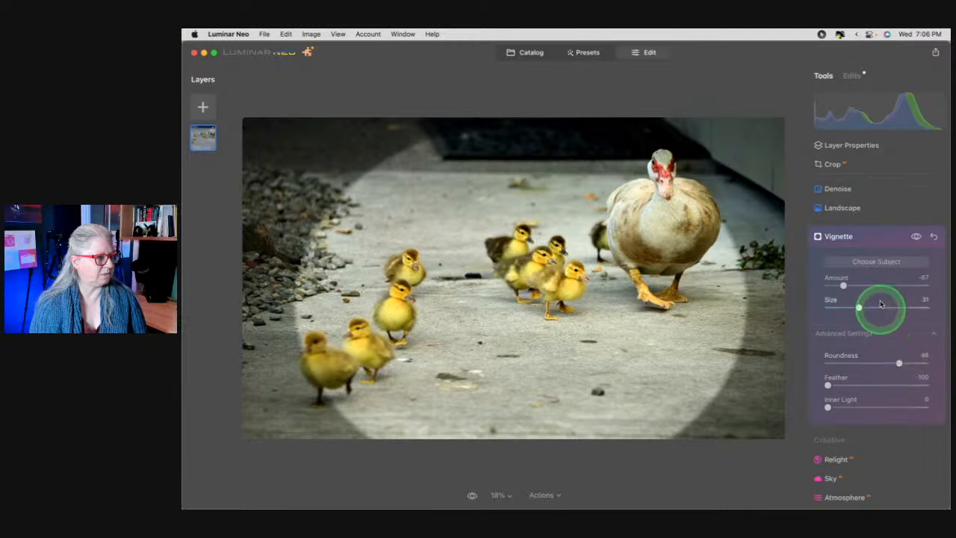
Choose the vignette's subject point on the middle group of ducklings so the bright area surrounds the duck family
left_click(876, 261)
left_click(659, 249)
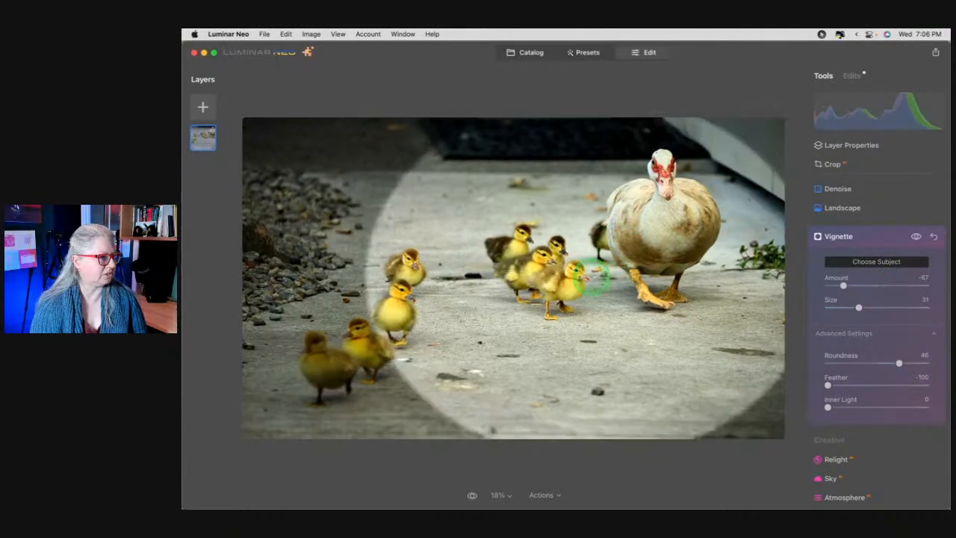
left_click(572, 283)
left_click(580, 289)
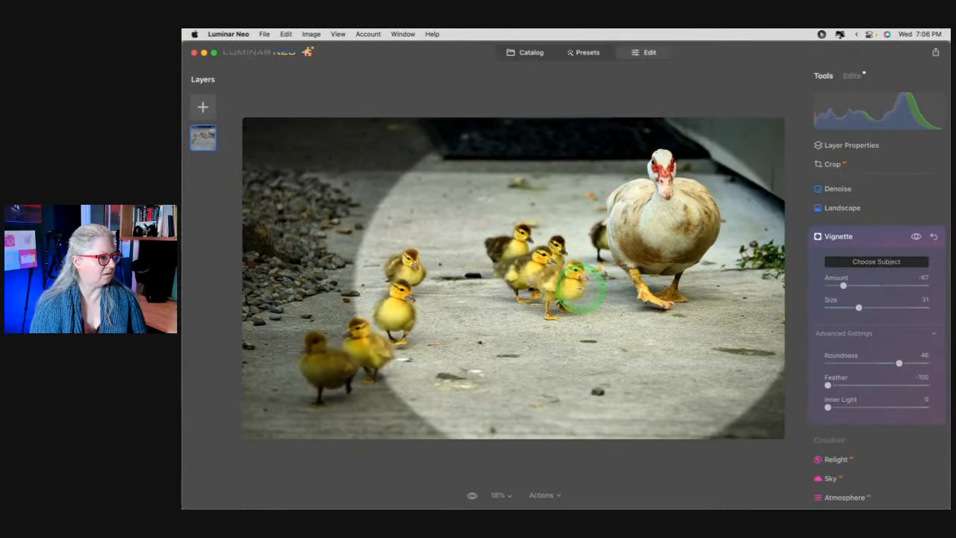
left_click(563, 269)
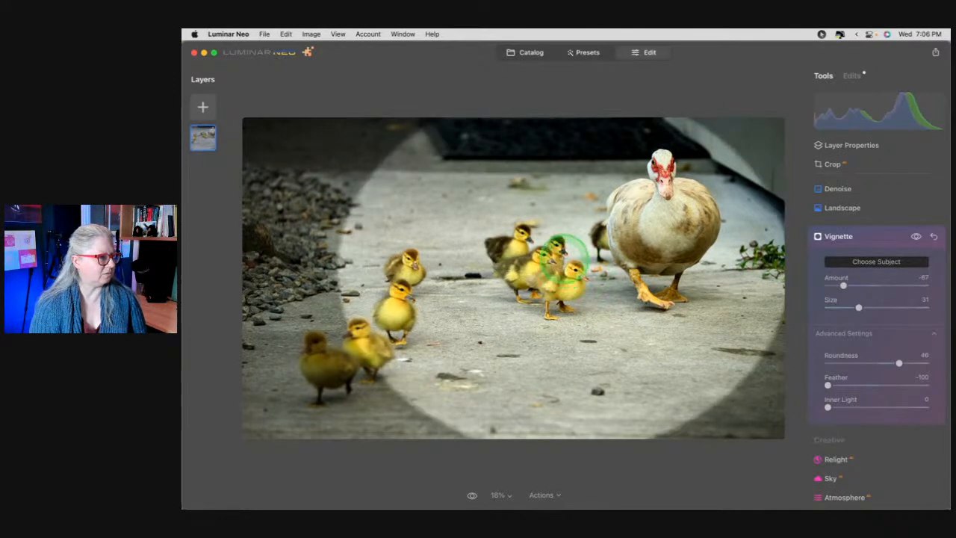
left_click(534, 254)
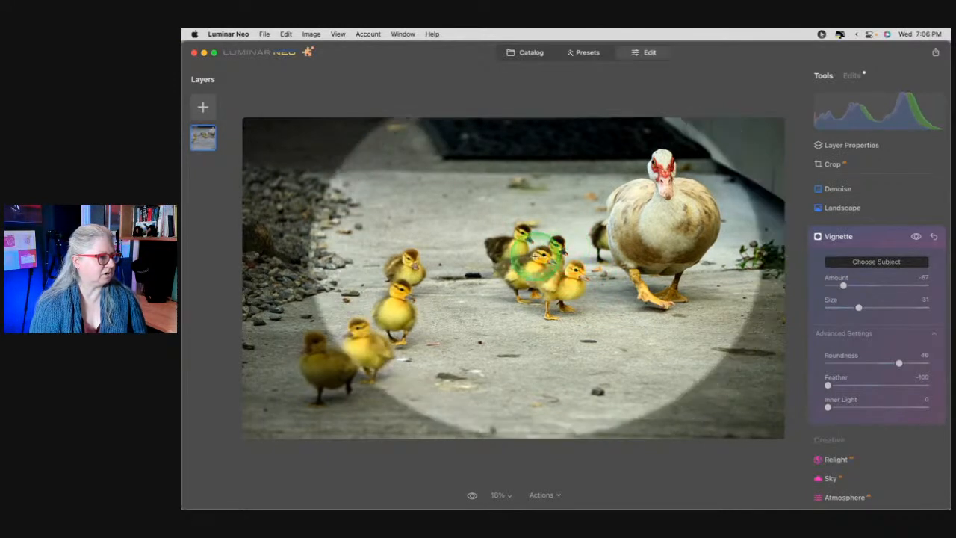
left_click(562, 255)
left_click(512, 257)
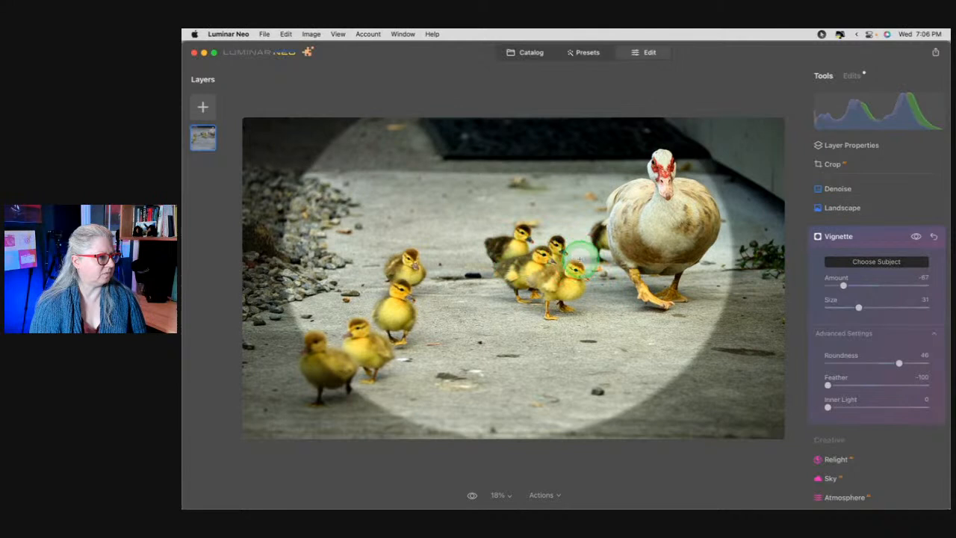
left_click(582, 259)
left_click(559, 253)
Soften the vignette with feather 58, fine-tune its centre above the middle ducklings, set the amount to -61 and close the tool
left_click_drag(829, 384, 911, 383)
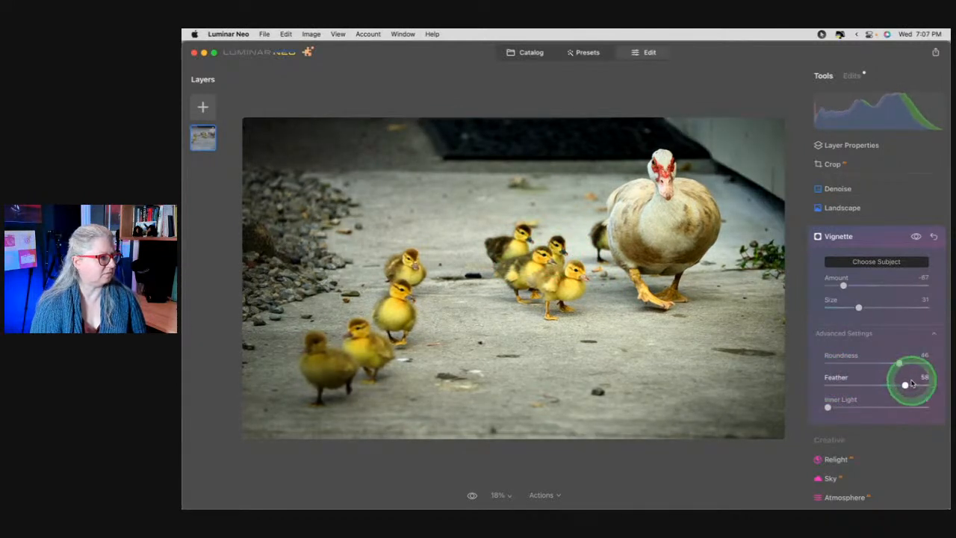
left_click(532, 237)
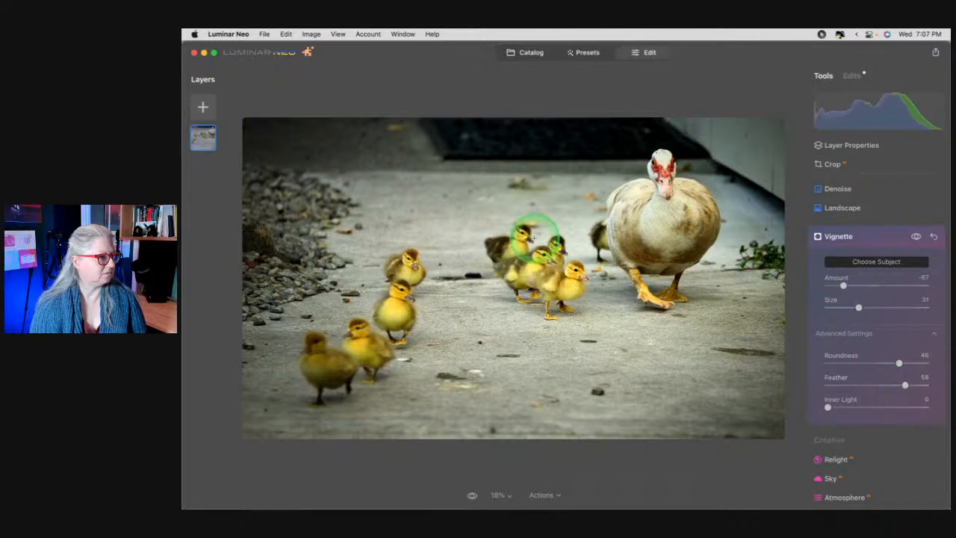
left_click(557, 239)
left_click(553, 237)
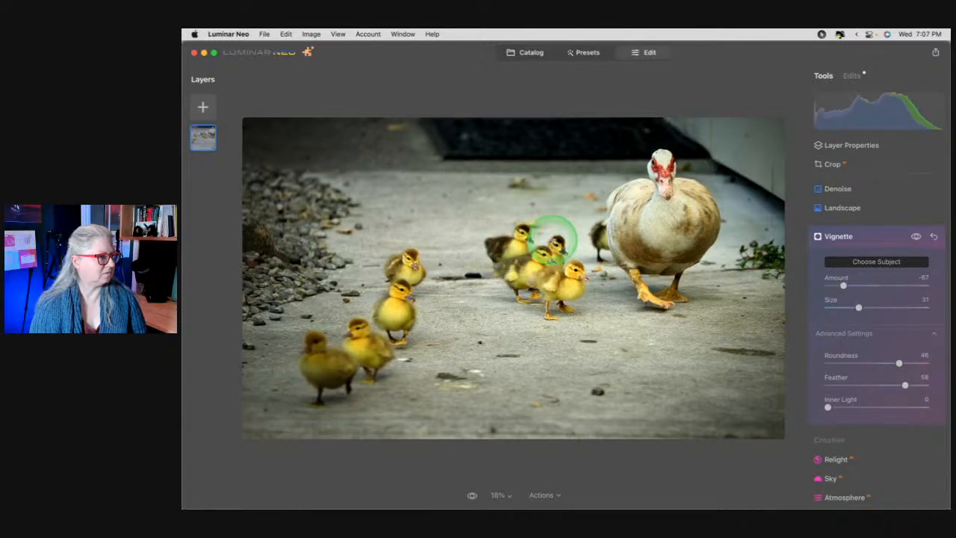
mouse_move(843, 285)
left_mouse_down()
mouse_move(858, 285)
mouse_move(846, 284)
left_mouse_up()
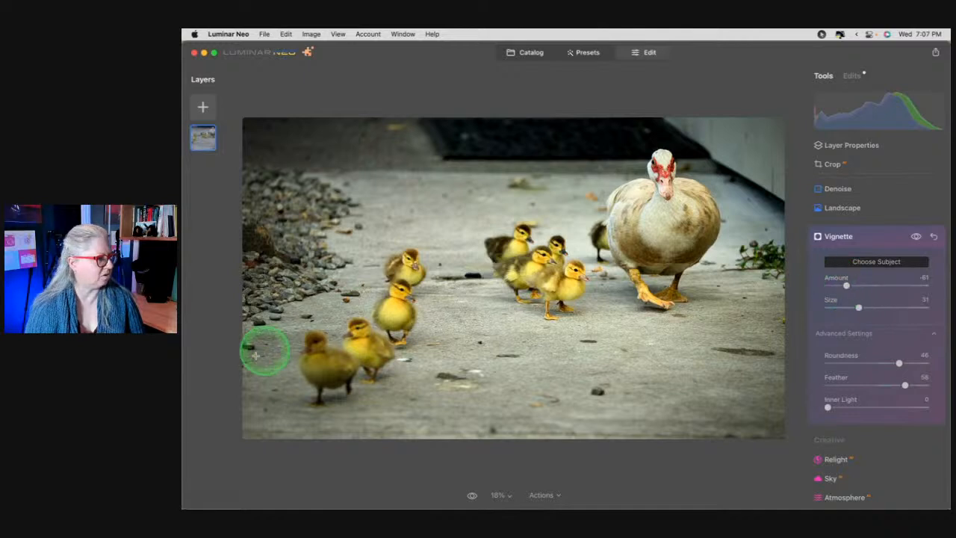
left_click(870, 236)
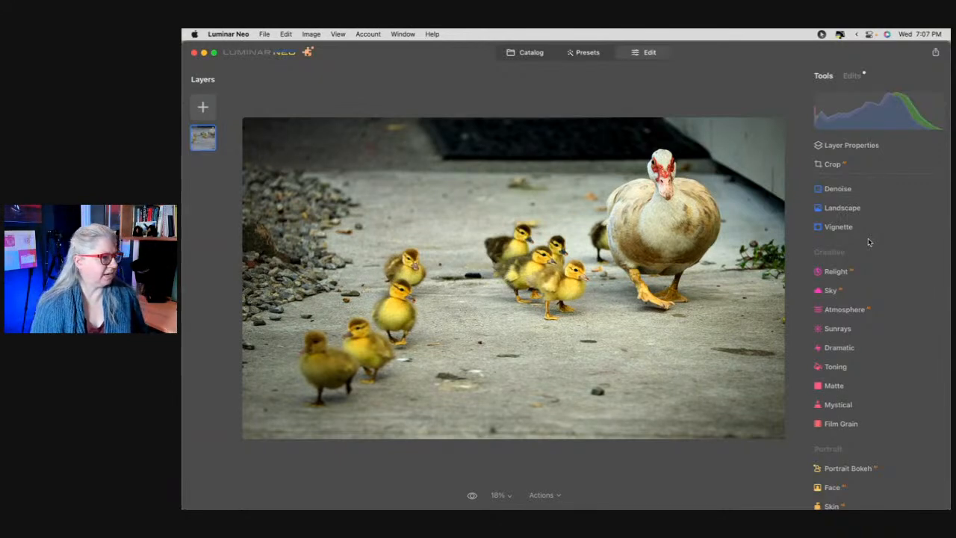
Inspect the pavement debris up close, and use the Erase tool to remove the leaf beside the dark mat
left_click(407, 384)
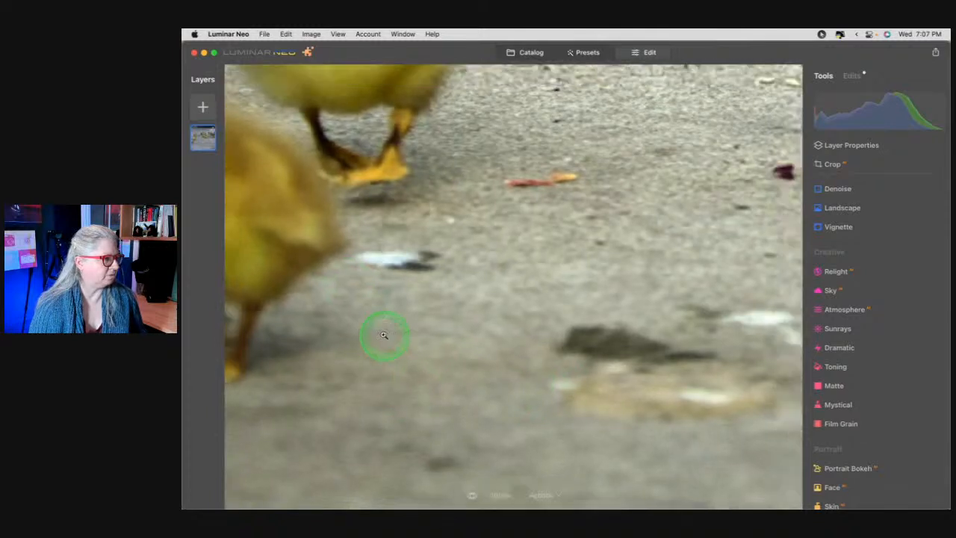
left_click(481, 364)
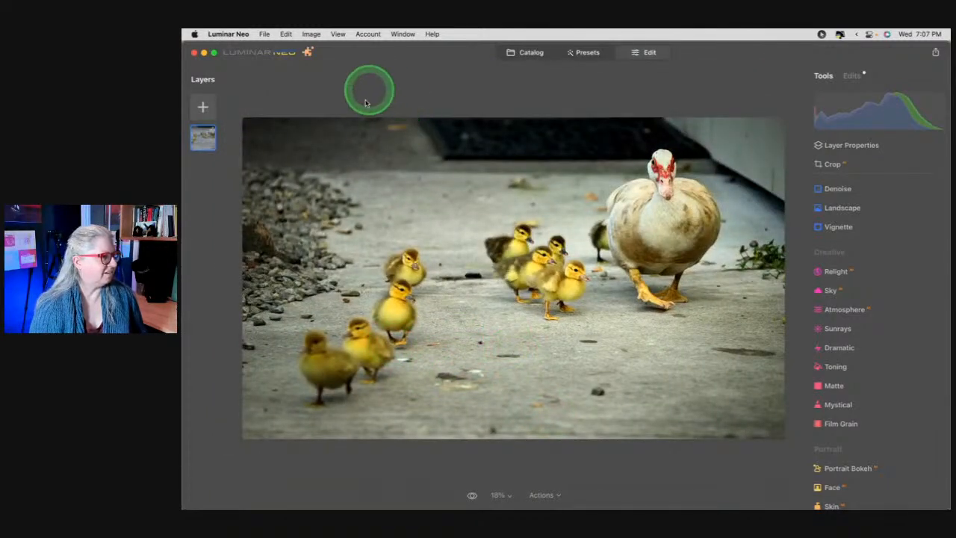
scroll(853, 297, "up", 8)
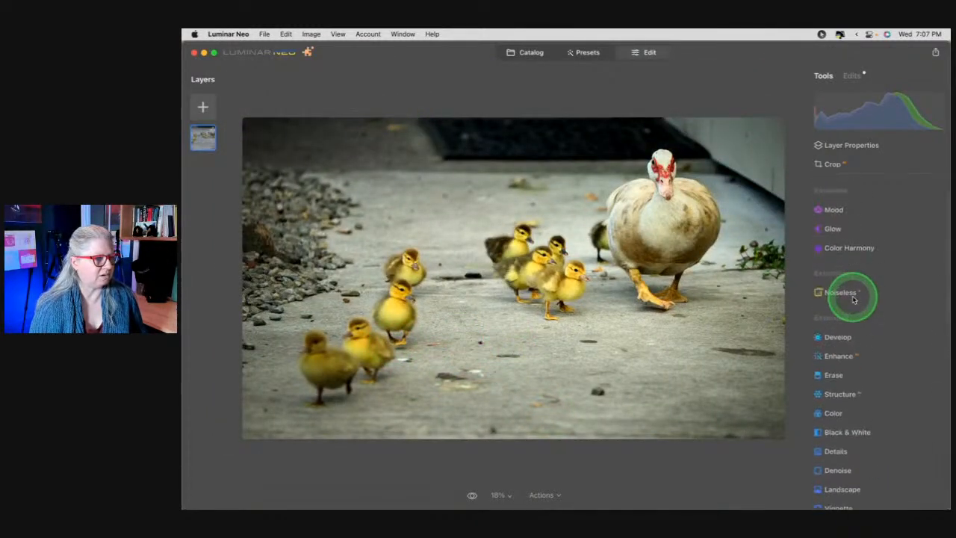
left_click(837, 368)
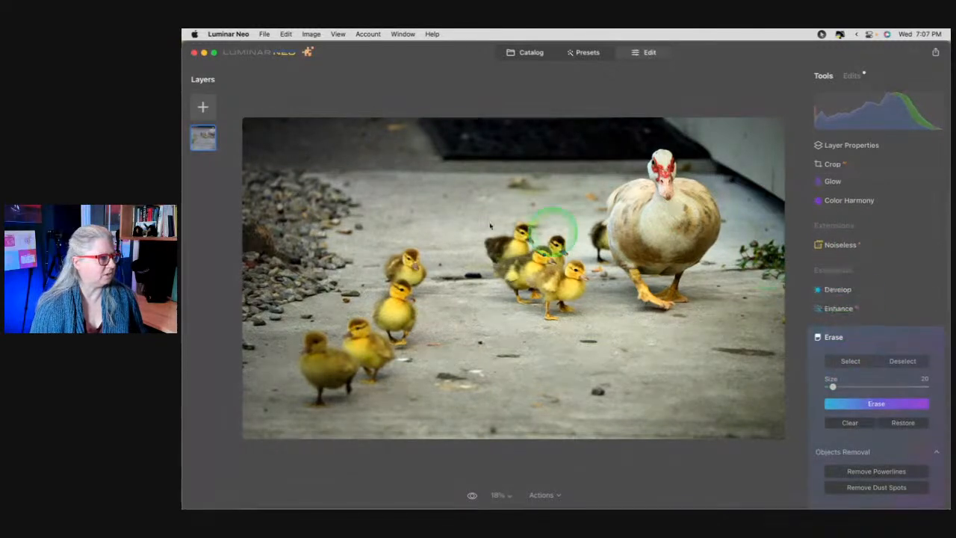
left_click_drag(384, 127, 405, 126)
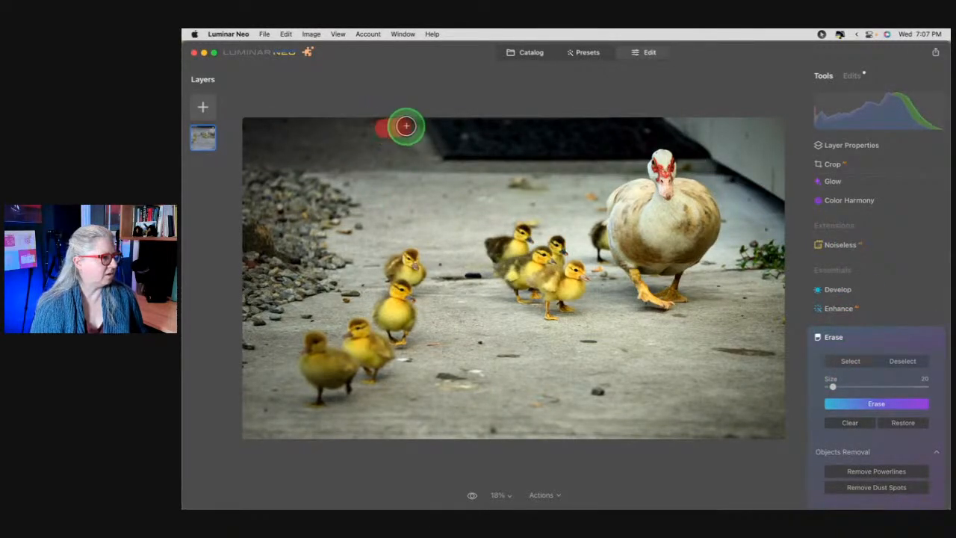
left_click(869, 407)
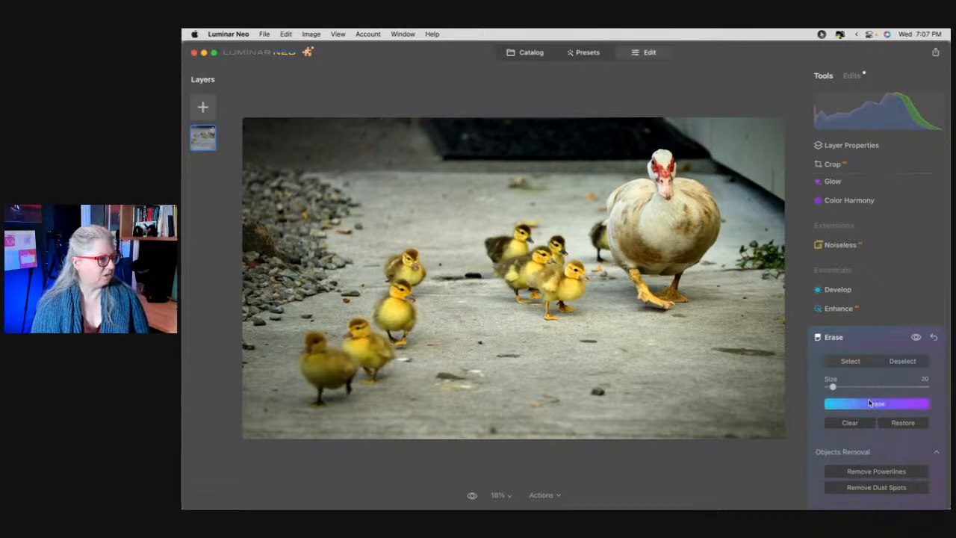
Erase the light spot on the dark mat and the dark stone on the pavement in the foreground
left_click(465, 134)
left_click(870, 401)
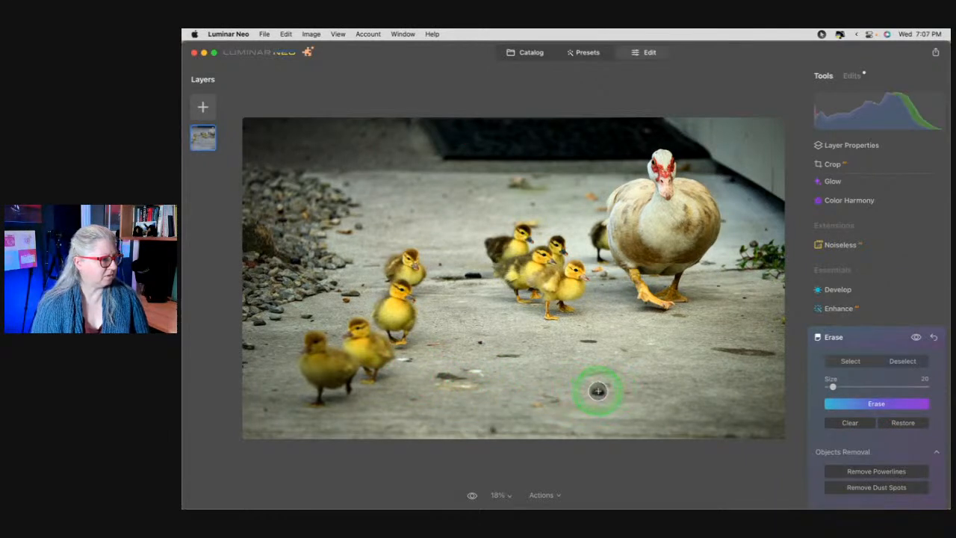
left_click(895, 402)
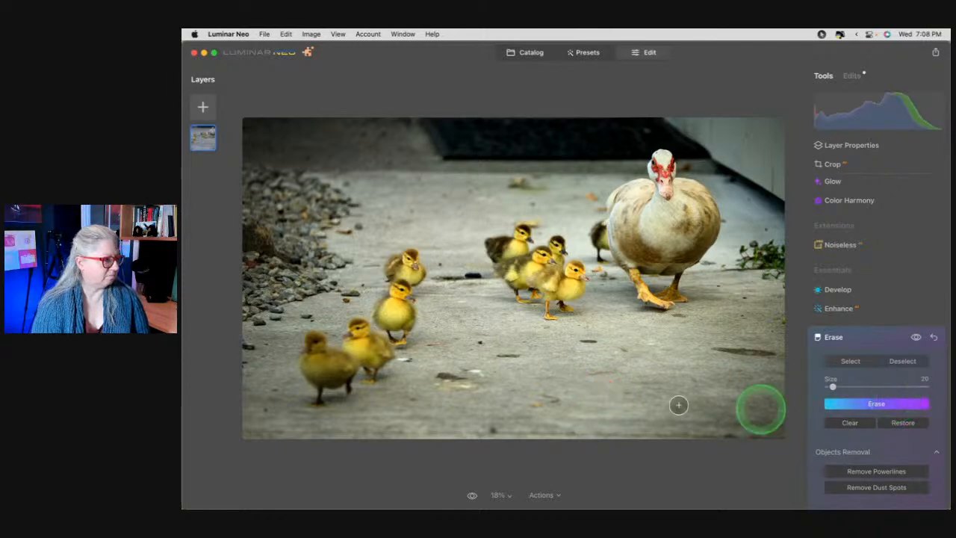
Erase the white marks around the foreground pavement stain and the white debris beside the nearby duckling
scroll(451, 377, "up", 6)
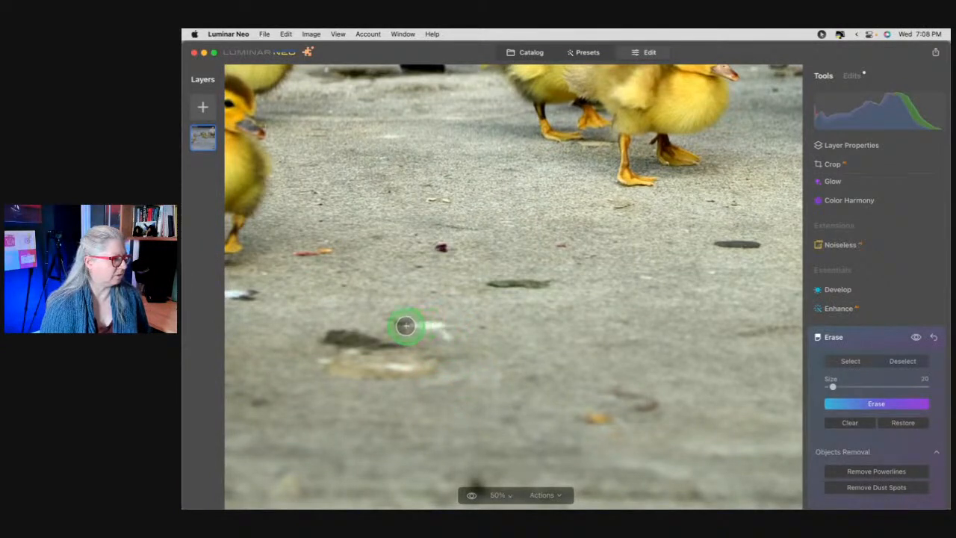
left_click(864, 404)
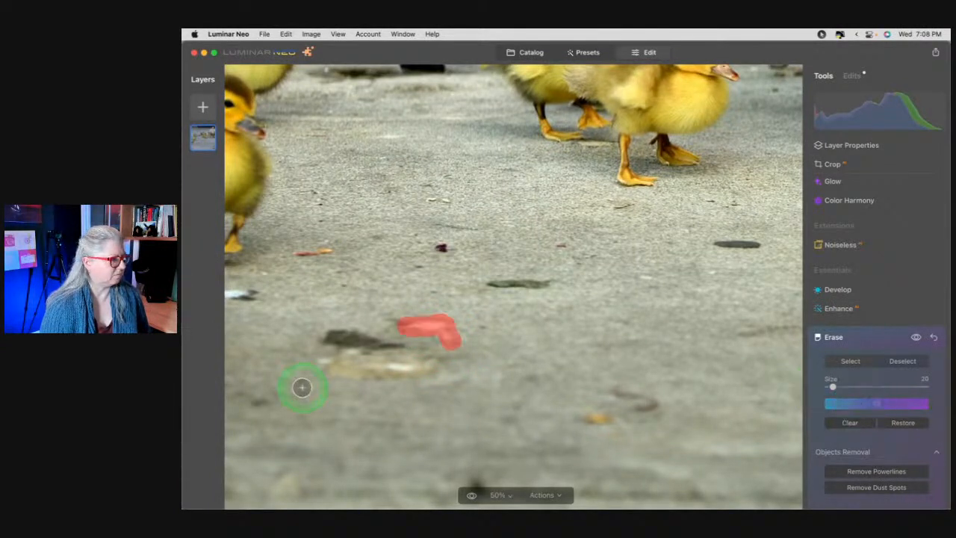
left_click(840, 404)
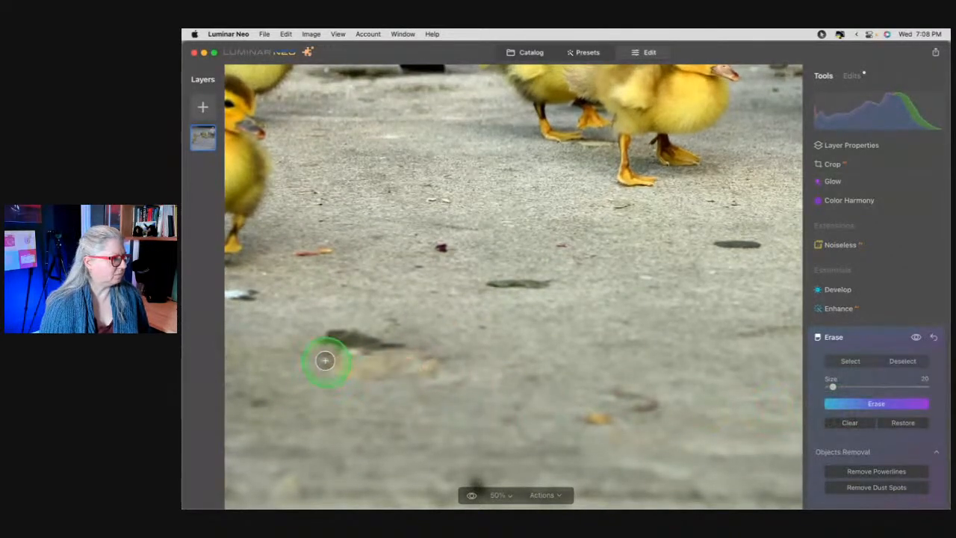
left_click(852, 402)
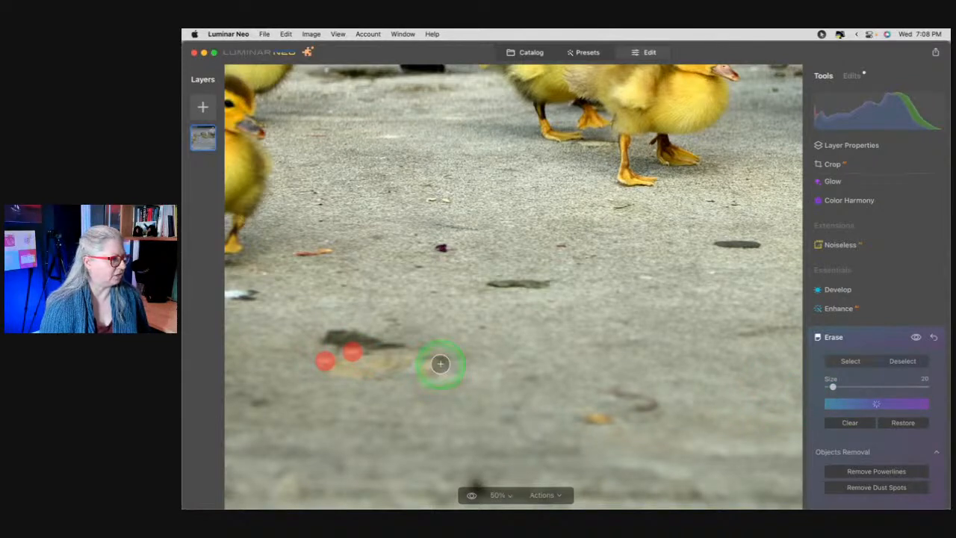
scroll(440, 363, "left", 5)
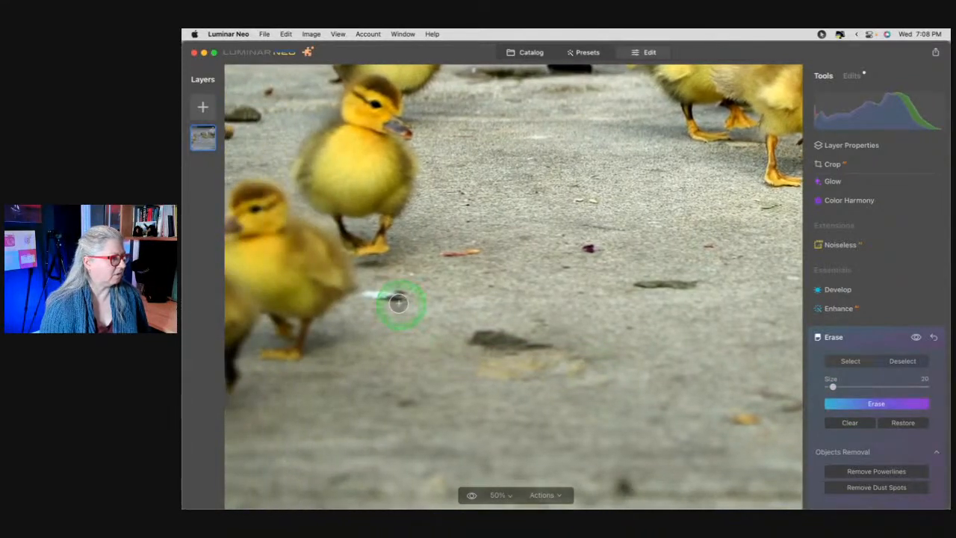
left_click(874, 402)
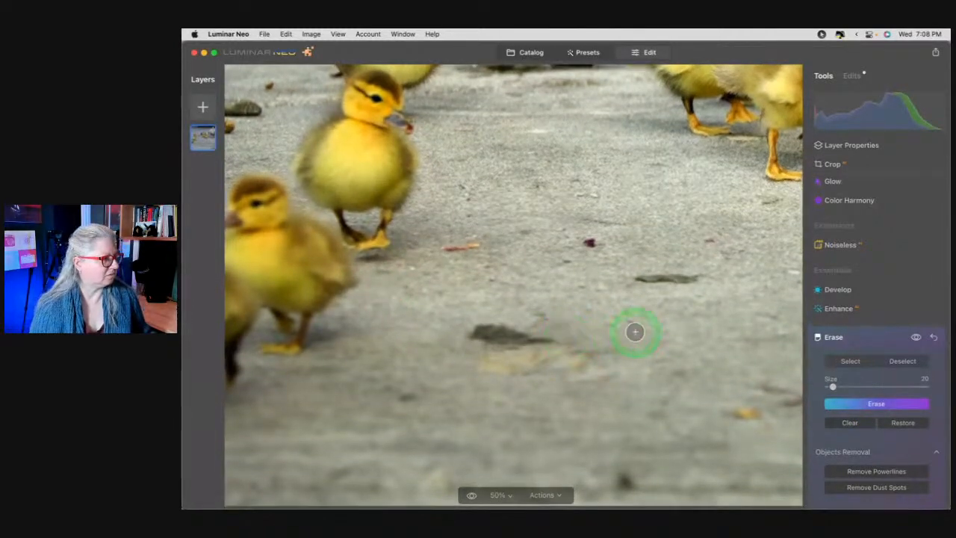
Compare the whole photo with the Erase edits turned off and on
key("super+0")
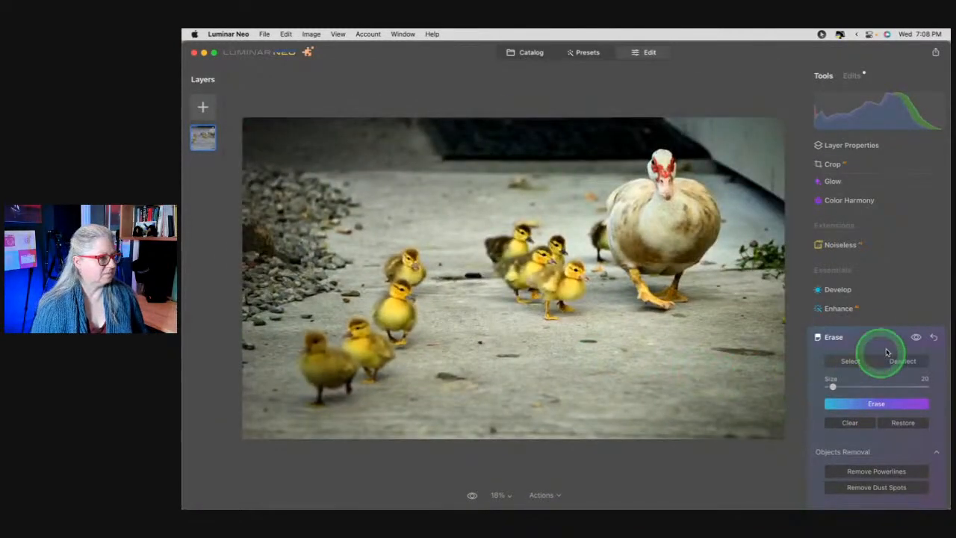
left_click(915, 340)
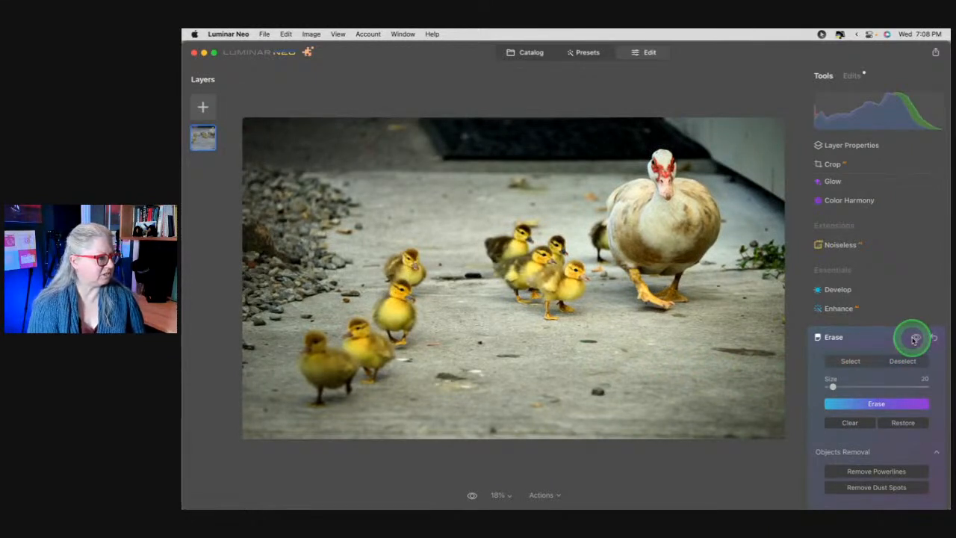
left_click(916, 339)
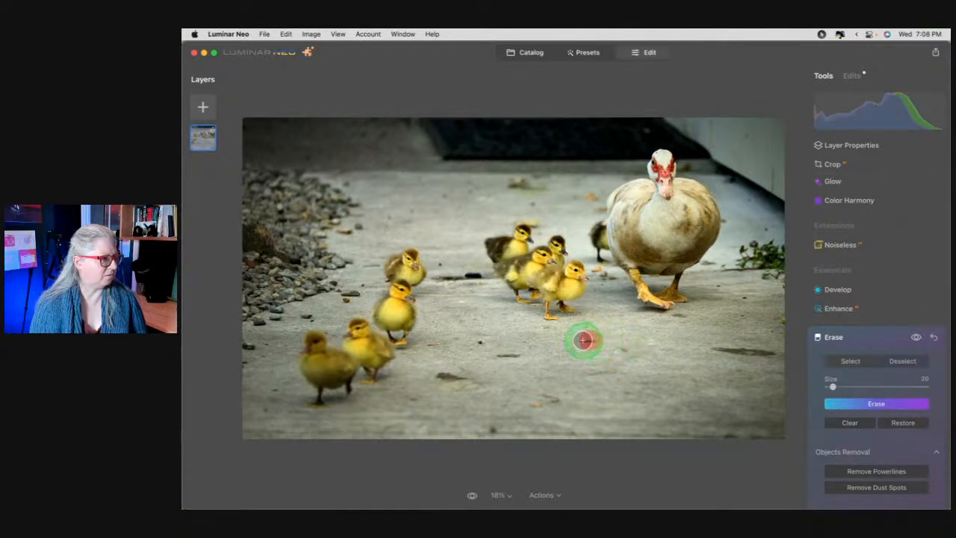
Erase the dark oval spot below the middle ducklings and the long stain on the pavement in front of the duck
left_click(853, 404)
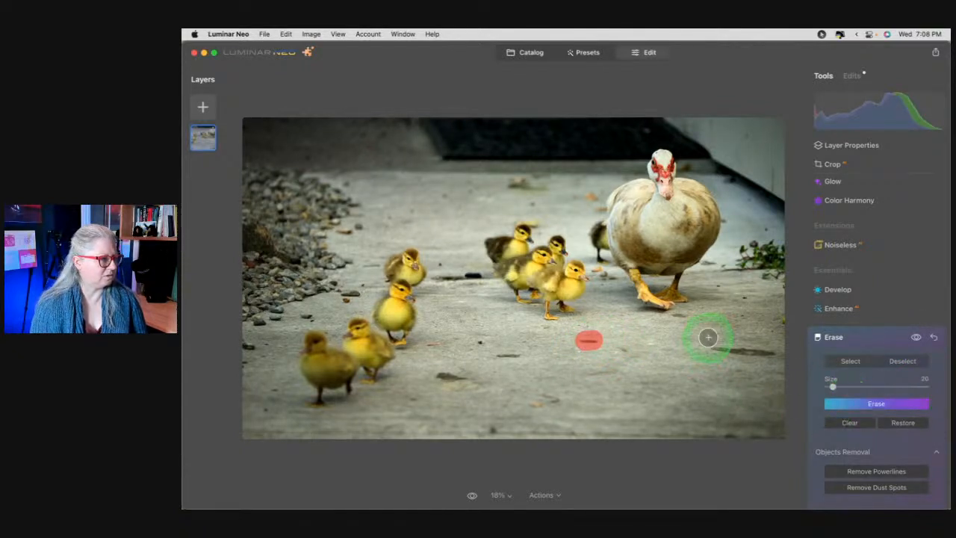
left_click_drag(711, 345, 772, 349)
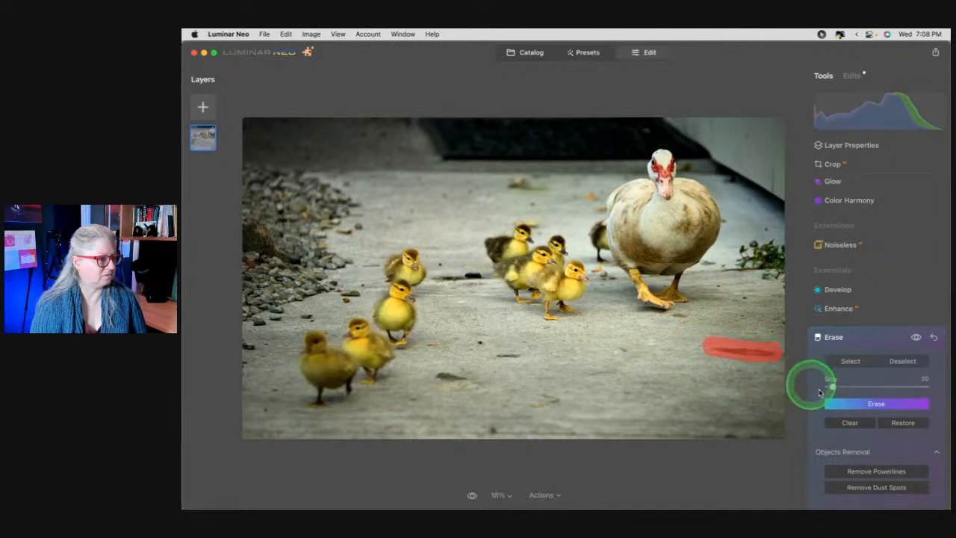
left_click(835, 401)
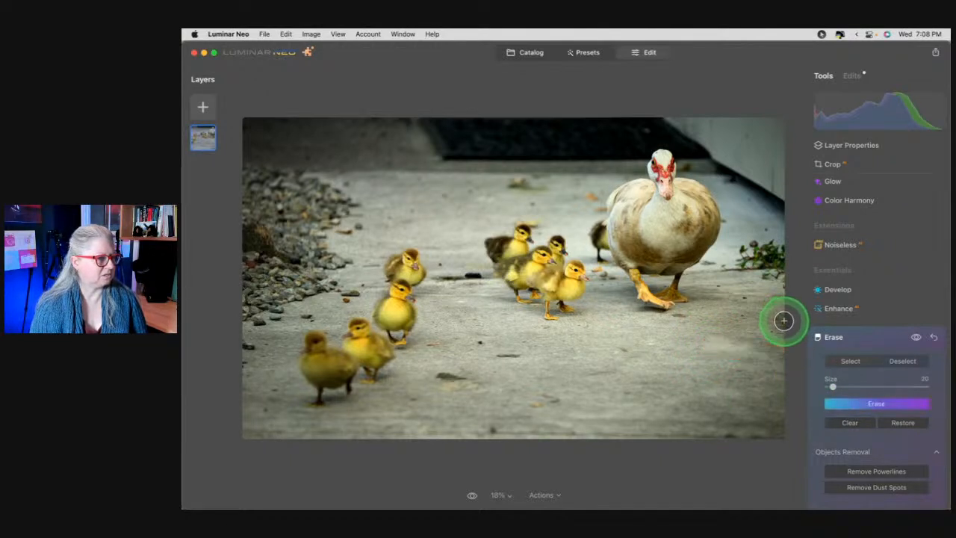
Erase the speck at the photo's right edge, the small dark marks below the ducklings and the remaining foreground stain
left_click(784, 322)
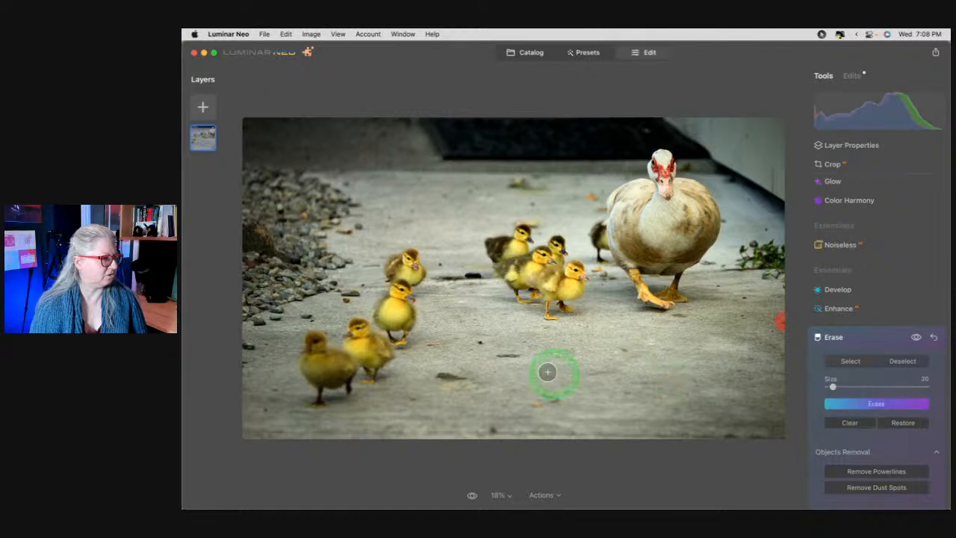
left_click_drag(515, 356, 505, 356)
left_click(844, 404)
left_click(480, 344)
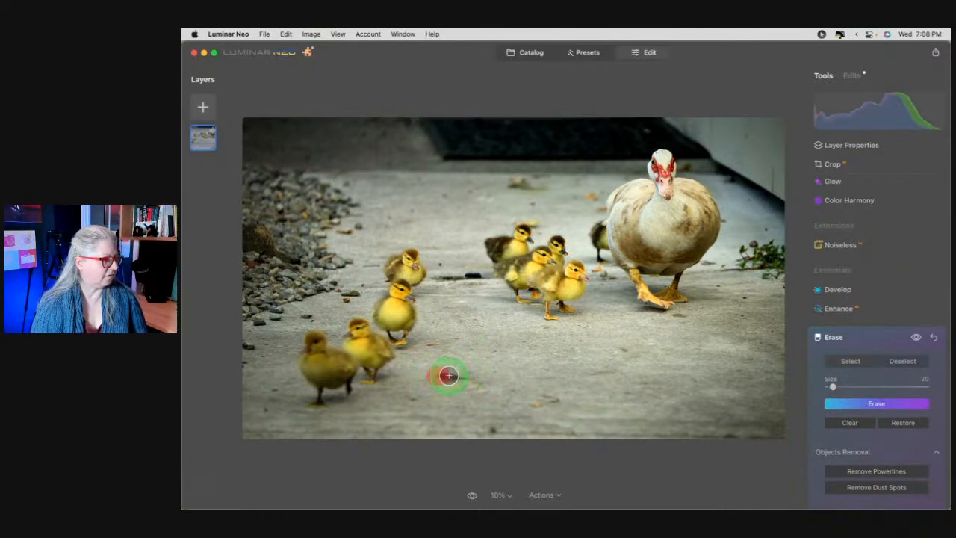
left_click(870, 404)
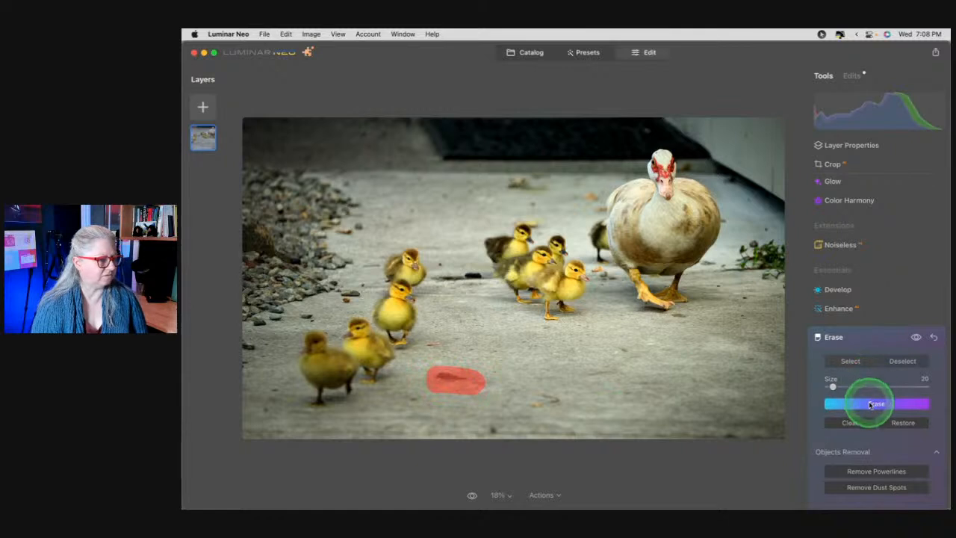
Close the Erase tool and set Remove Color Cast to 11 in the Color tool
left_click(871, 340)
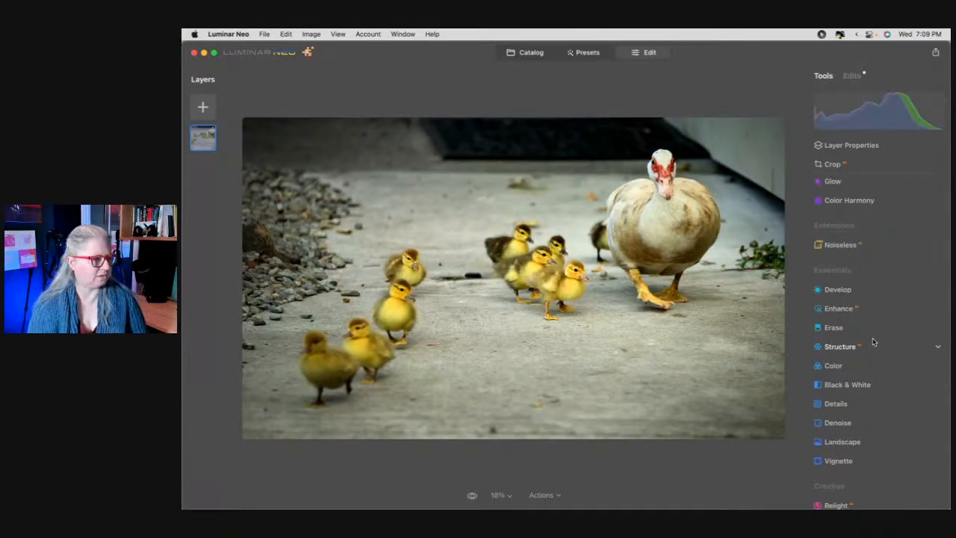
left_click(854, 364)
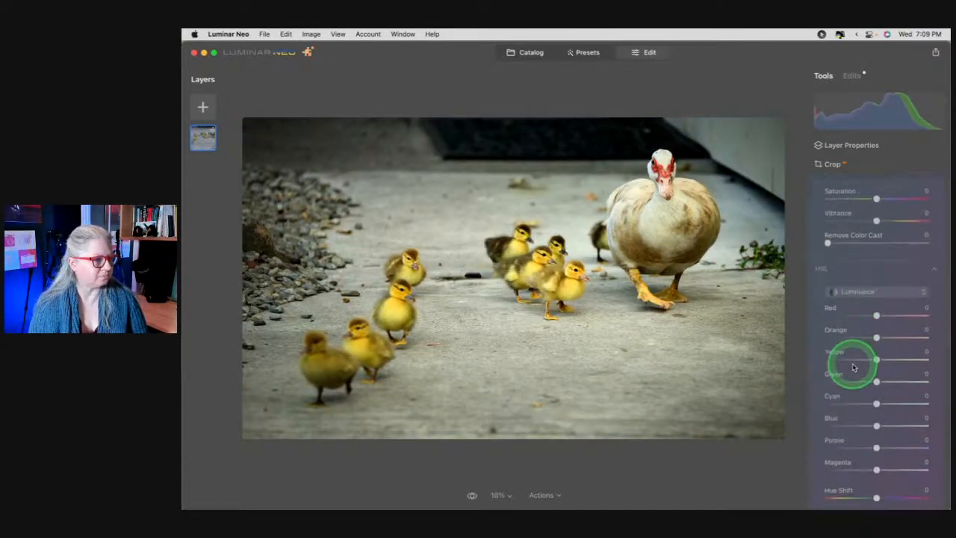
mouse_move(847, 243)
left_mouse_down()
mouse_move(880, 247)
mouse_move(811, 242)
mouse_move(906, 243)
mouse_move(841, 246)
left_mouse_up()
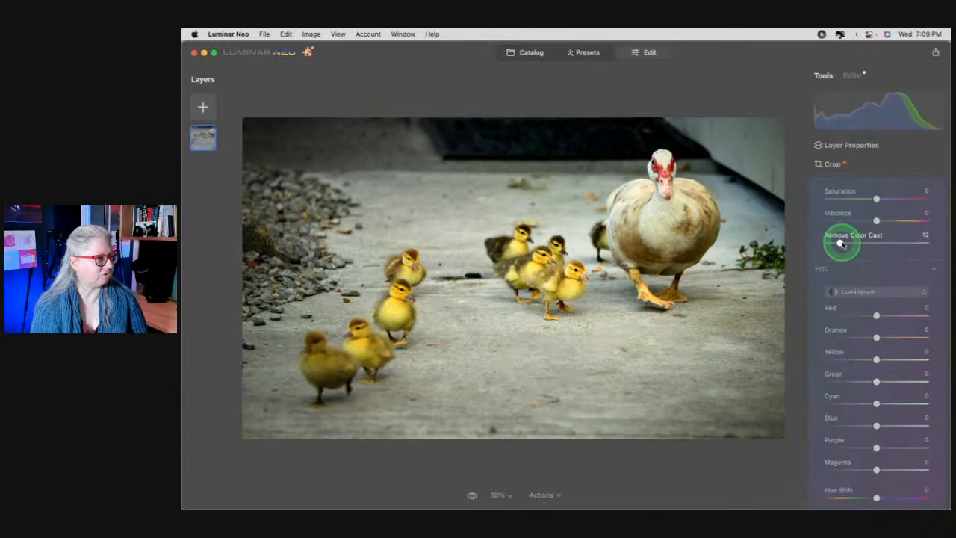
Set the yellow luminance to 5 and slightly raise the orange luminance
scroll(853, 342, "up", 1)
left_click_drag(876, 391, 890, 367)
left_click(876, 367)
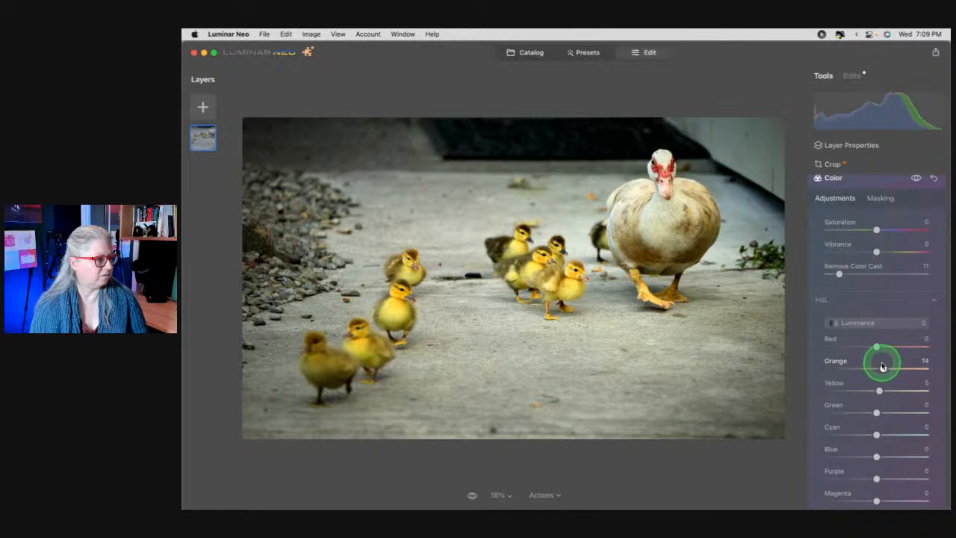
Set the HSL saturation of yellow to 14, orange to 3 and red to 12
left_click(859, 330)
left_click(864, 357)
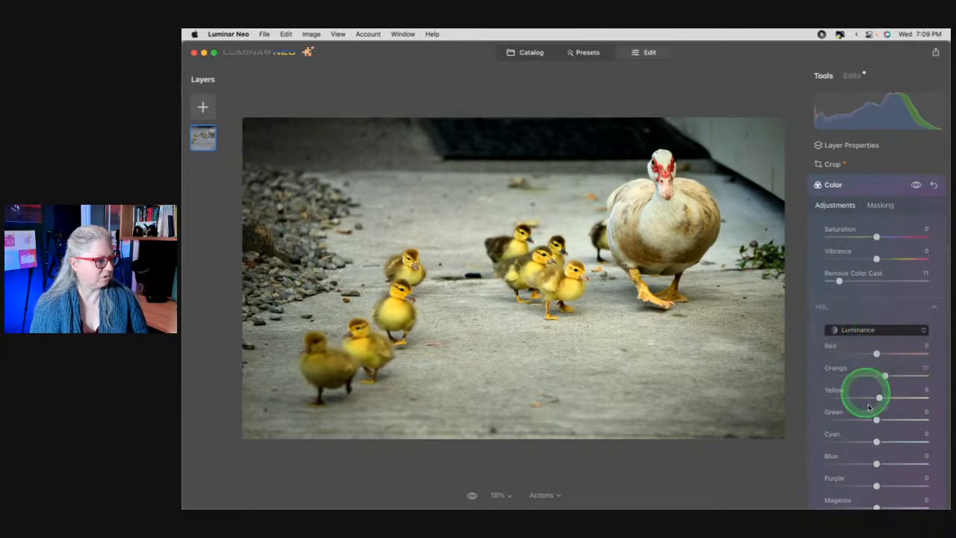
left_click(875, 397)
left_click(877, 375)
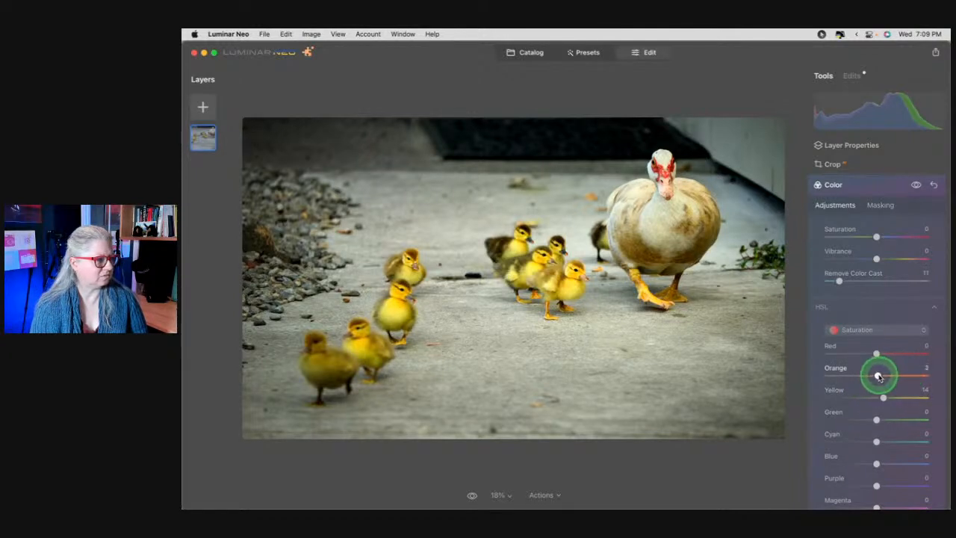
left_click_drag(879, 375, 878, 375)
left_click_drag(876, 353, 894, 352)
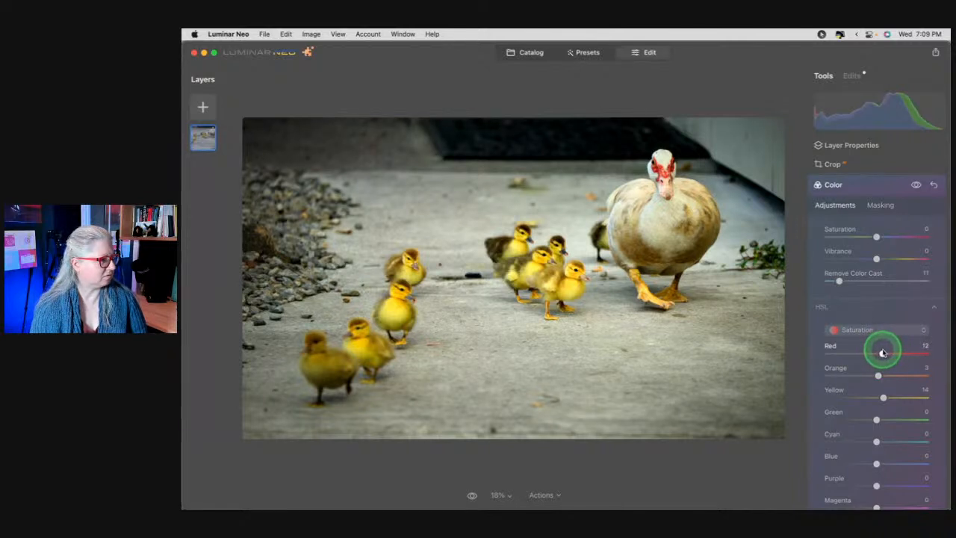
Set the HSL saturation of blue to -41 and green to -5
scroll(882, 352, "down", 2)
left_click_drag(876, 424, 926, 422)
mouse_move(854, 422)
left_mouse_down()
mouse_move(921, 420)
mouse_move(851, 425)
left_mouse_up()
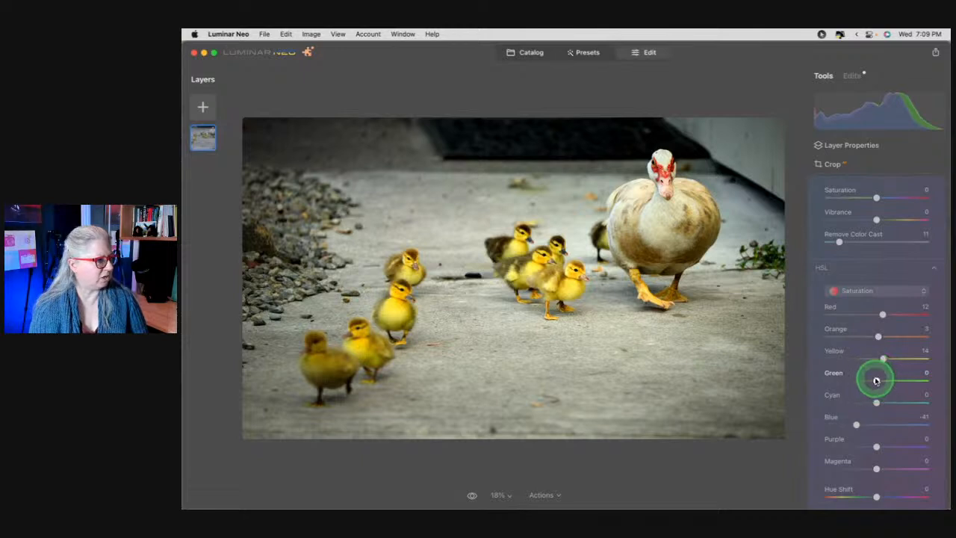
left_click_drag(858, 380, 883, 379)
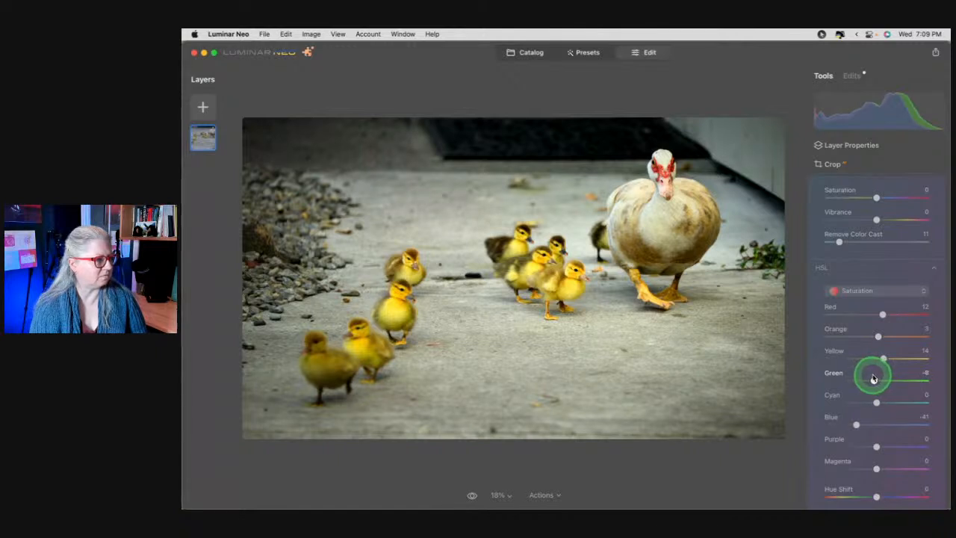
Compare the photo with the Color adjustments turned off and on, and close the Color tool
scroll(876, 422, "up", 3)
left_click(915, 214)
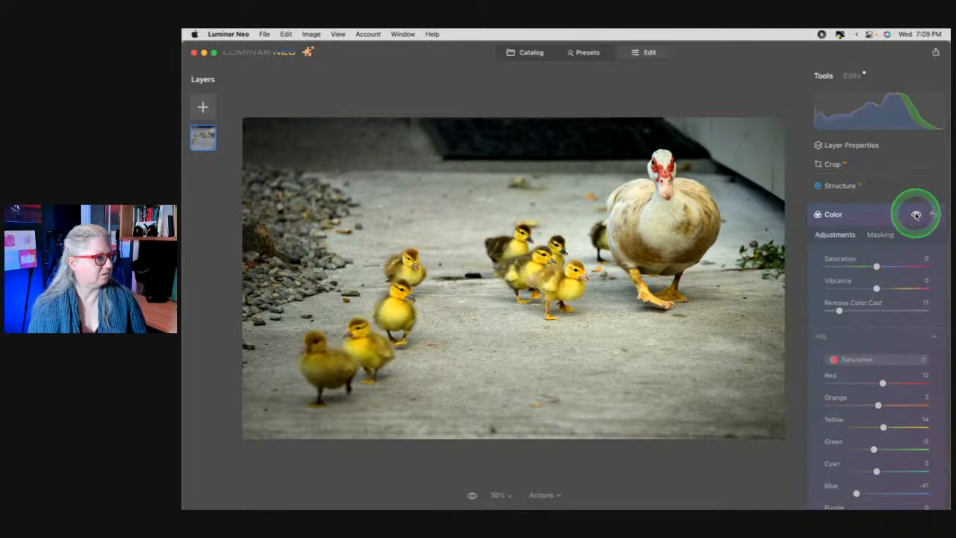
left_click(870, 215)
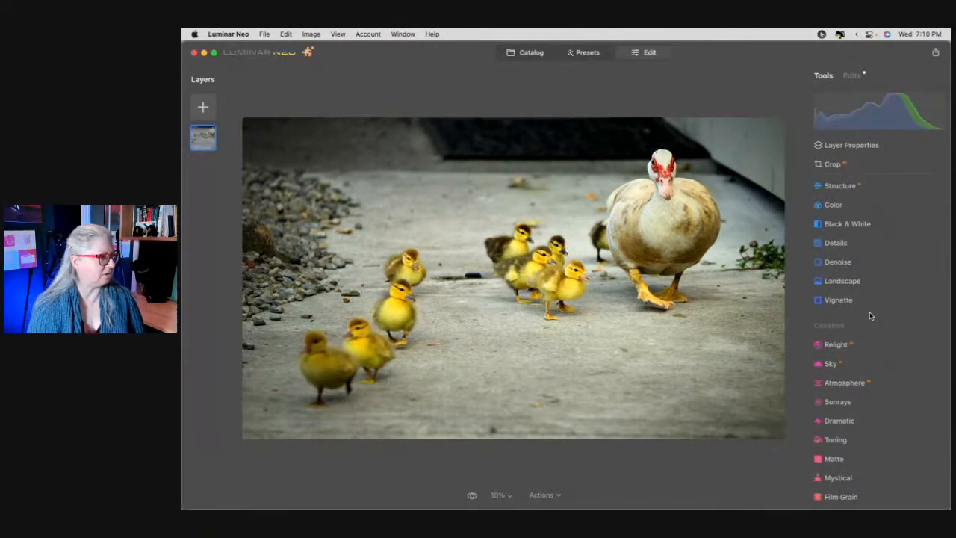
Darken the photo with Develop by setting exposure to -0.71 and highlights to -37
scroll(870, 315, "down", 3)
scroll(870, 315, "up", 5)
left_click(859, 309)
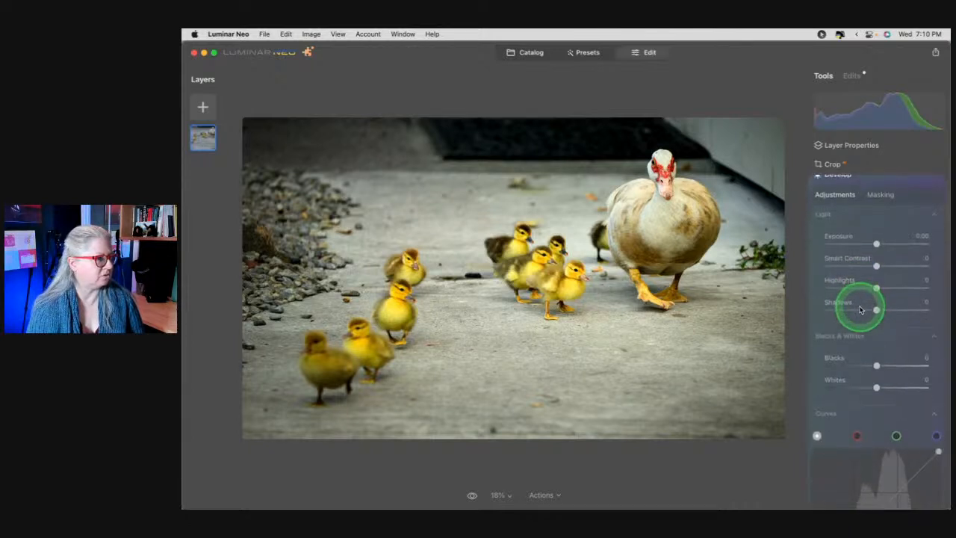
left_click_drag(874, 238, 864, 241)
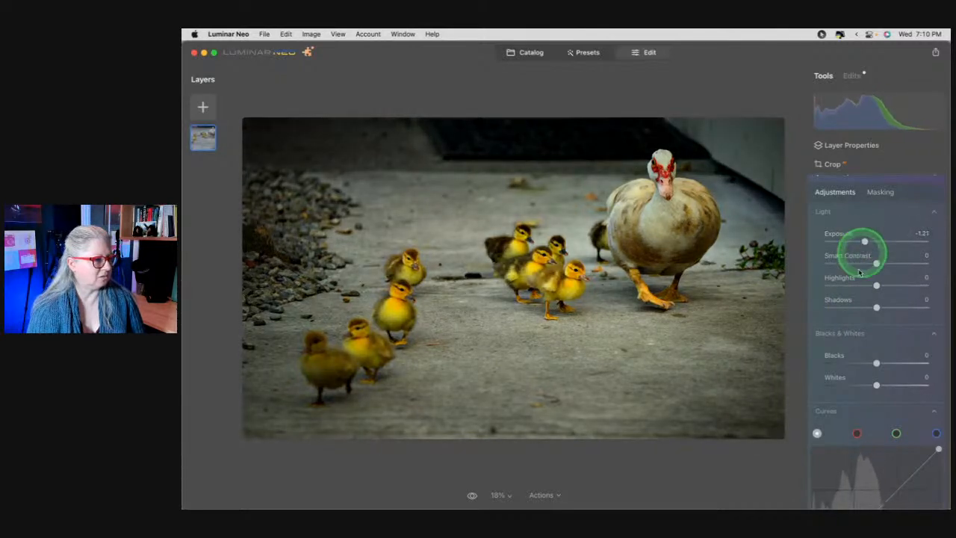
left_click_drag(851, 281, 858, 286)
left_click_drag(864, 241, 869, 241)
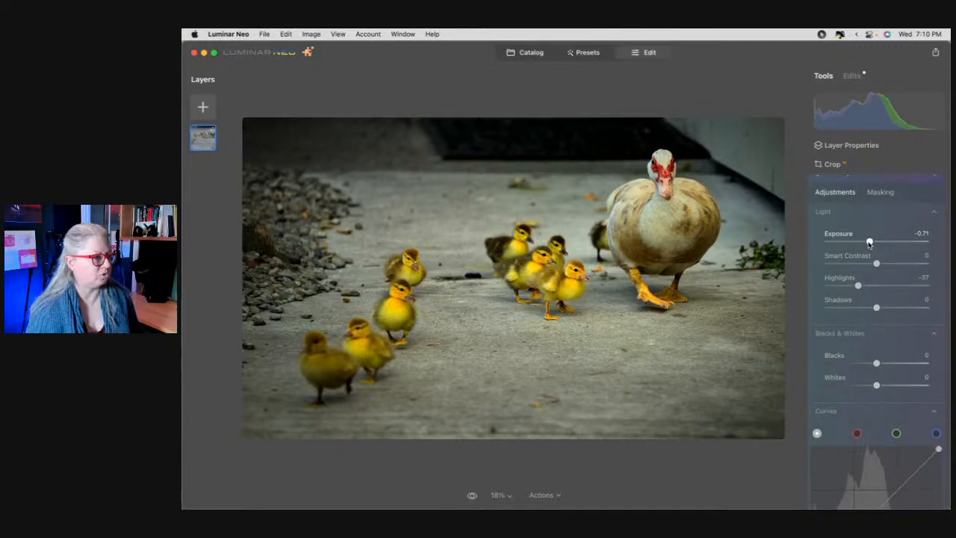
Start a brush mask for the Develop adjustment at strength 14 and paint the background with a size 172 brush
scroll(840, 311, "down", 1)
scroll(840, 310, "up", 5)
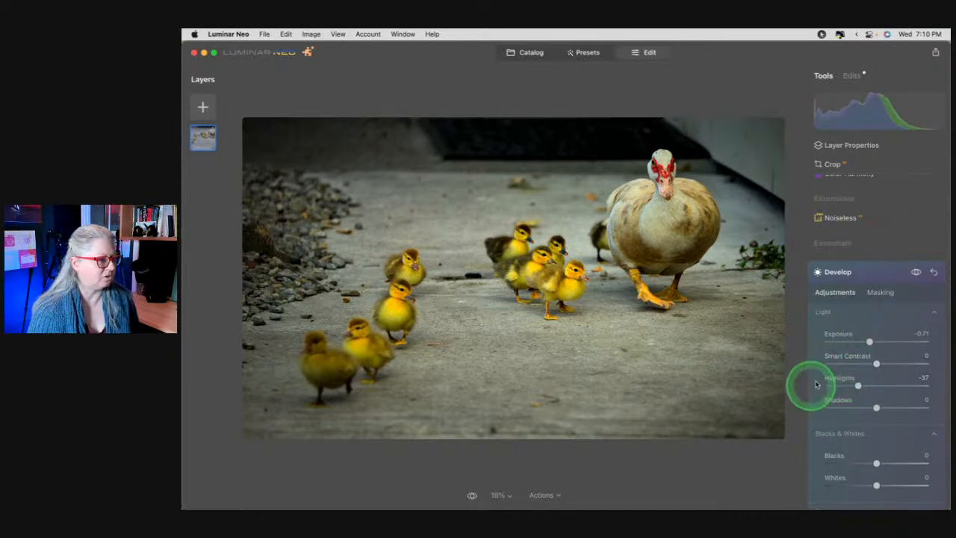
left_click(879, 291)
left_click(838, 306)
left_click_drag(869, 385, 838, 384)
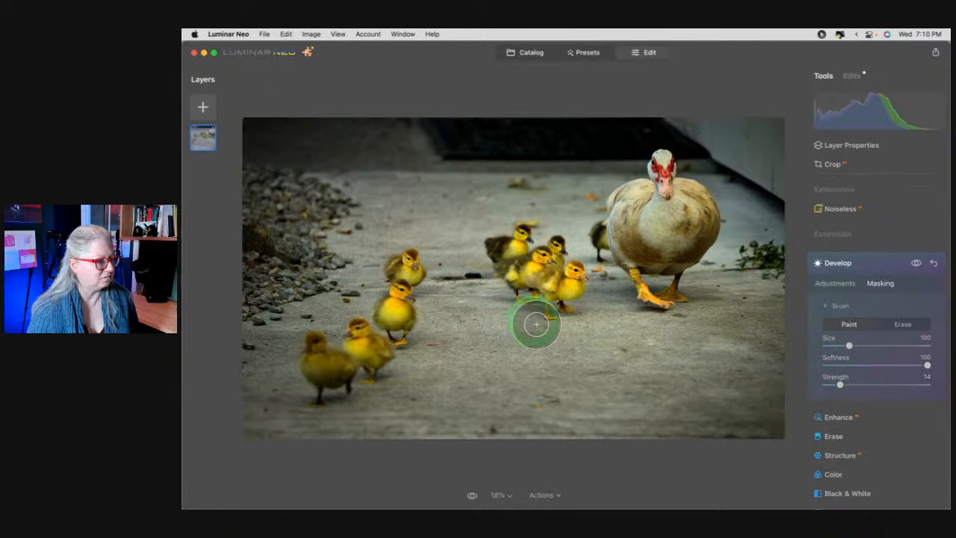
key("bracketright")
key("bracketright")
key("bracketright")
key("bracketright")
key("bracketright")
key("bracketright")
key("bracketright")
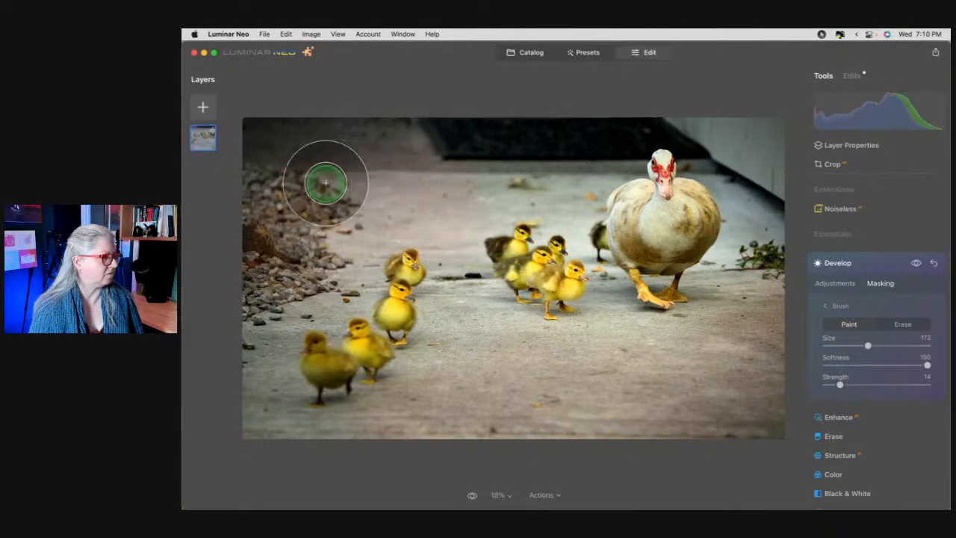
Reduce the mask brush to size 100 and paint the remaining gravel, pavement and wall around the birds
key("bracketleft")
key("bracketleft")
key("bracketleft")
key("bracketleft")
key("bracketleft")
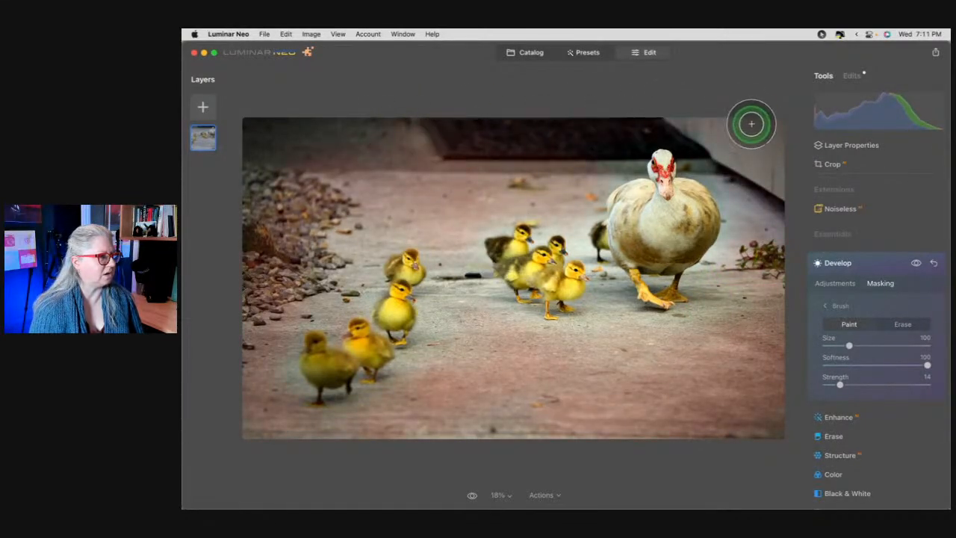
Compare the photo with the masked Develop adjustment turned off and on
left_click(914, 264)
left_click(915, 264)
left_click(915, 265)
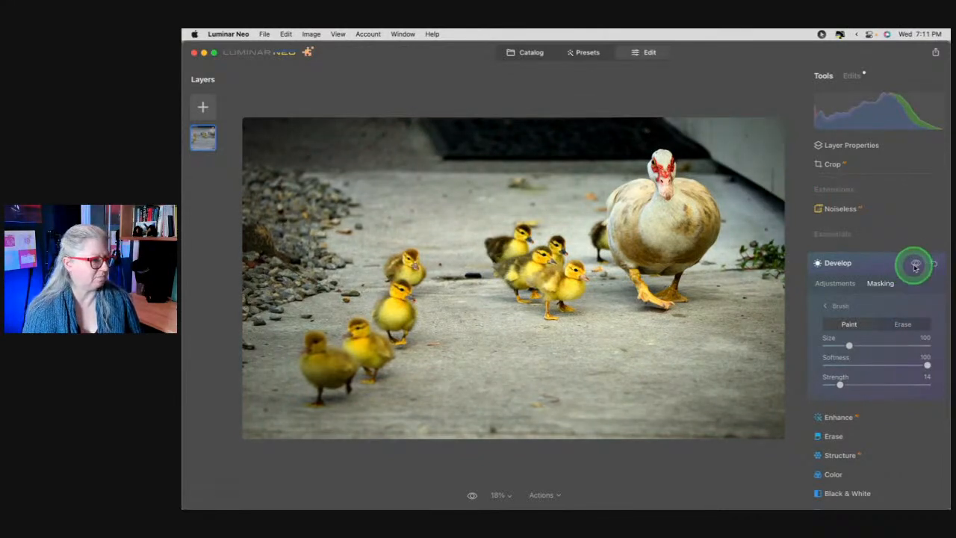
left_click(915, 266)
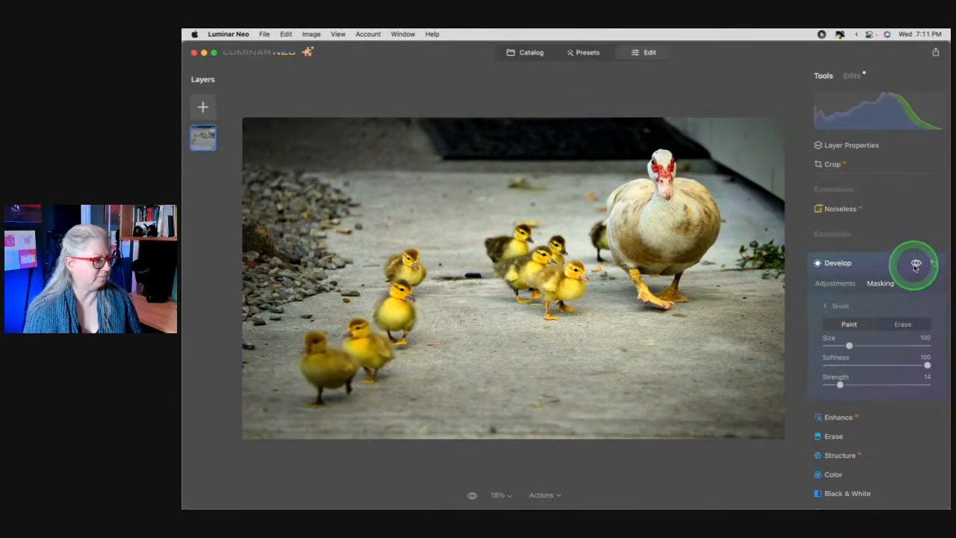
Deepen the masked Develop adjustment by setting exposure to -1.44 and blacks to -27
left_click(835, 305)
left_click(860, 316)
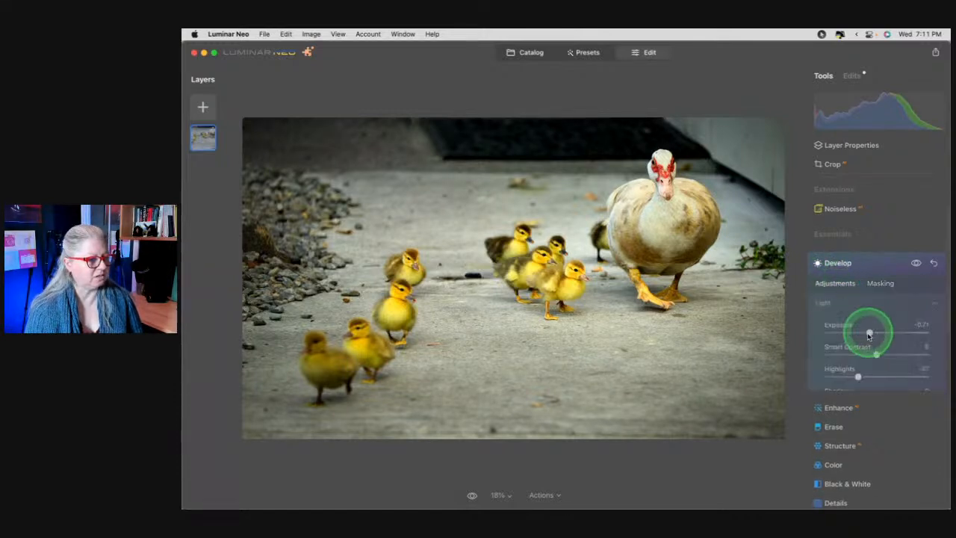
left_click_drag(869, 255, 862, 255)
left_click_drag(875, 376, 863, 376)
Check the stronger background darkening by switching the Develop effect off and on, and close the tool
left_click(915, 186)
left_click(915, 188)
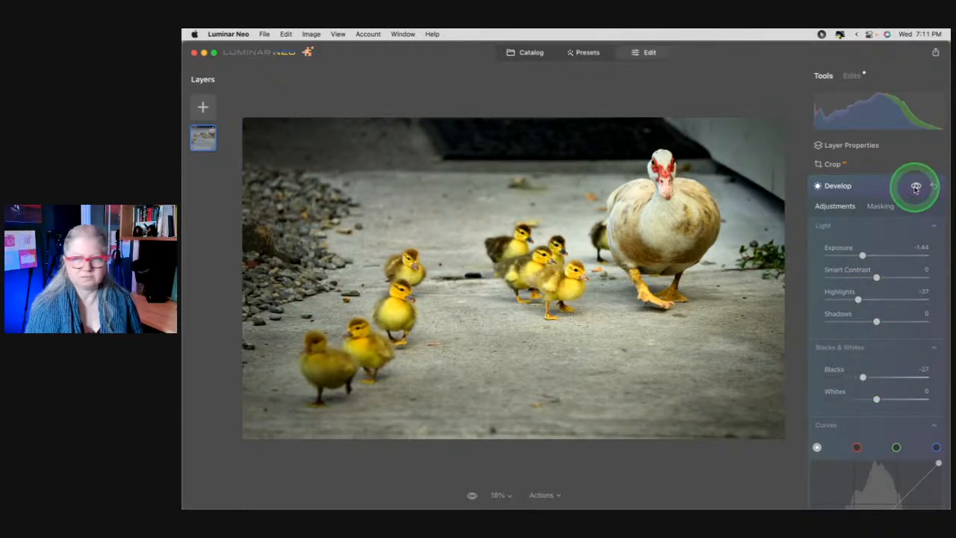
left_click(915, 186)
left_click(916, 187)
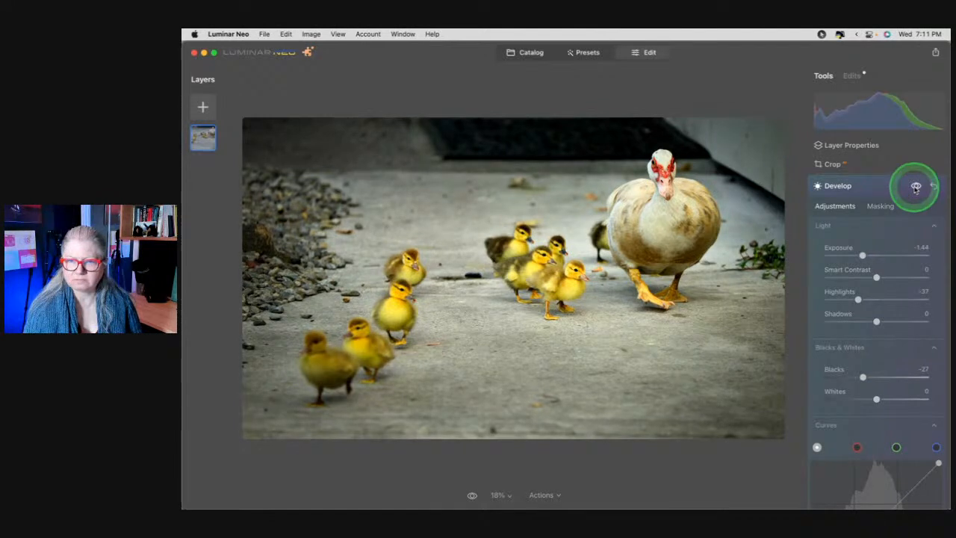
left_click(862, 186)
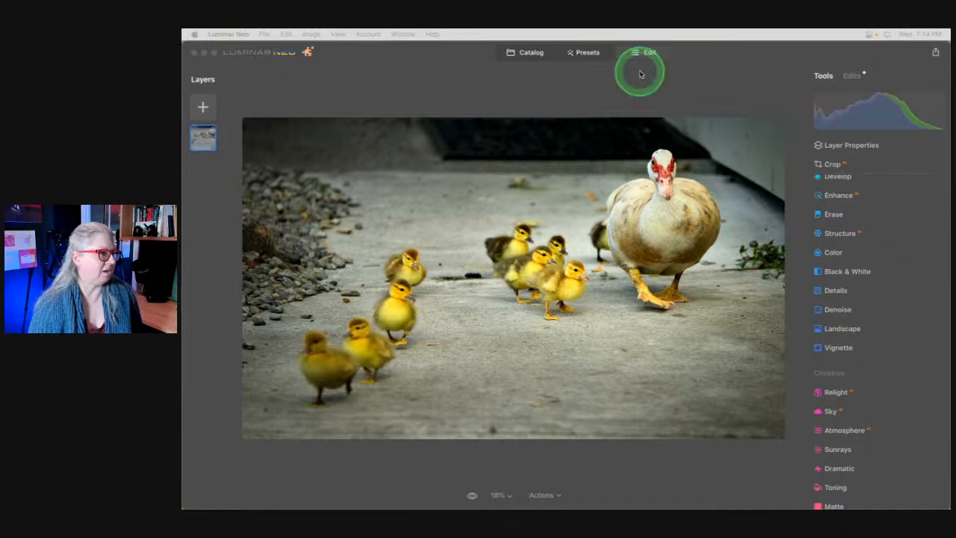
Look through the full My Images collection of layer images for a suitable overlay and return to the overview
left_click(710, 97)
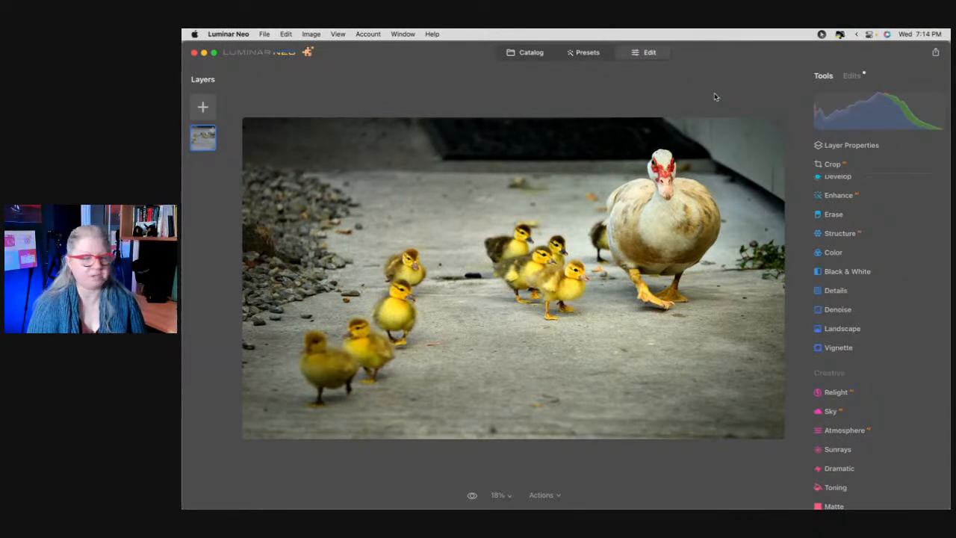
left_click(202, 106)
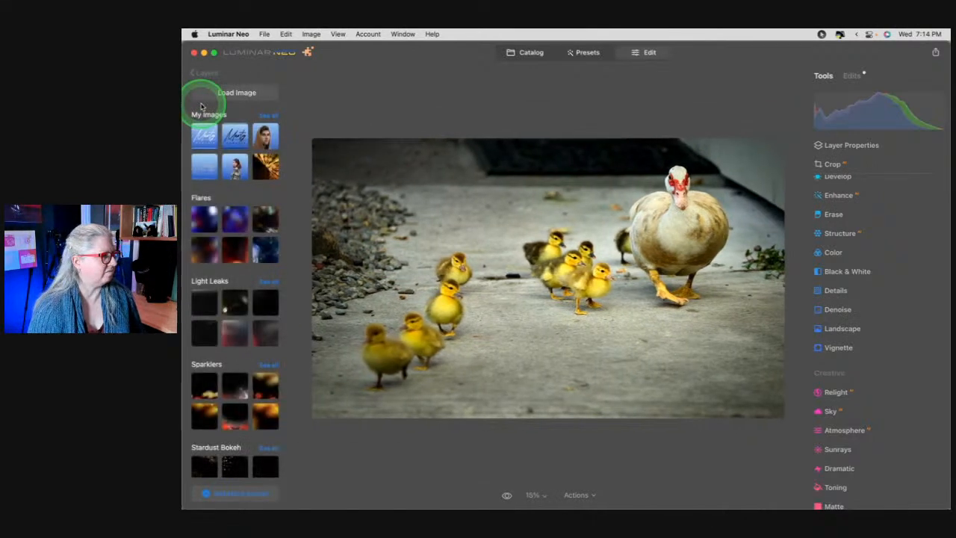
left_click(267, 115)
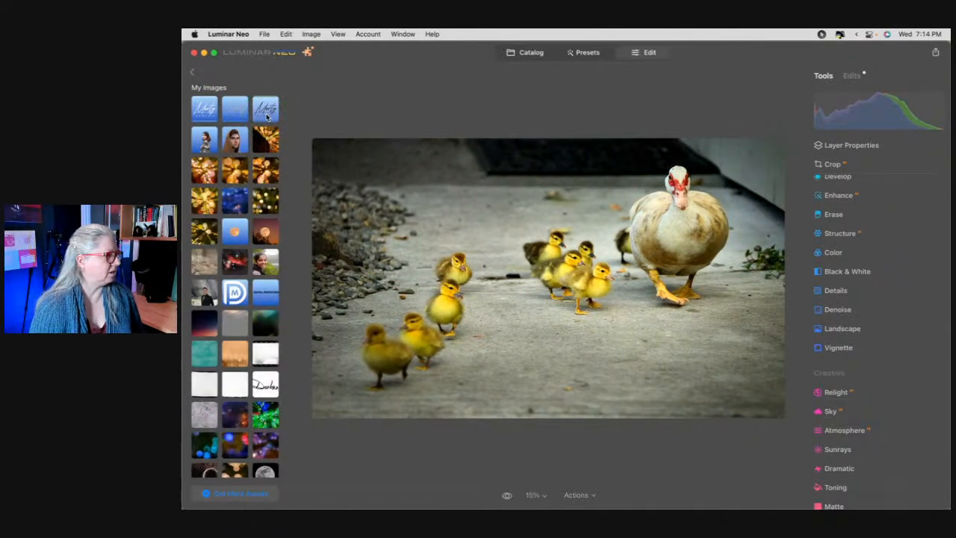
scroll(243, 178, "down", 2)
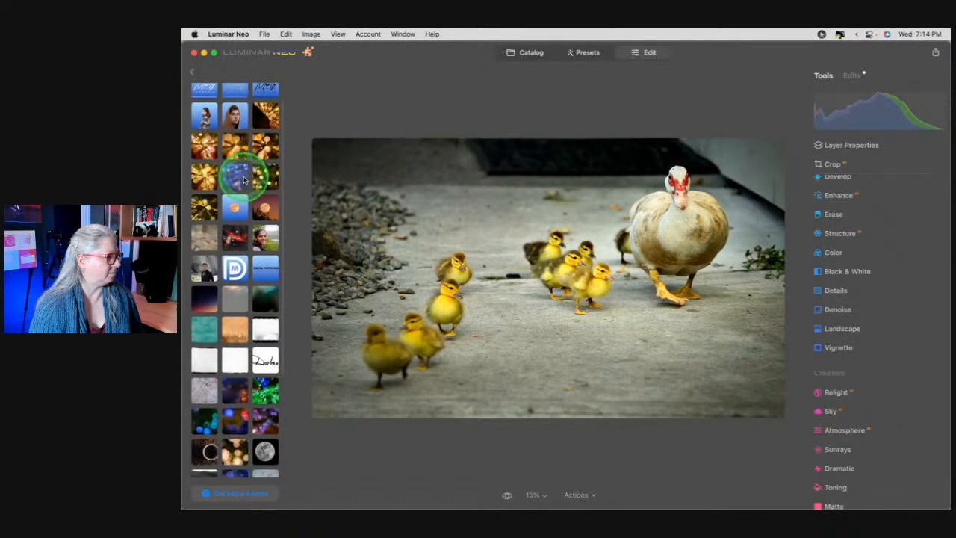
scroll(243, 178, "down", 2)
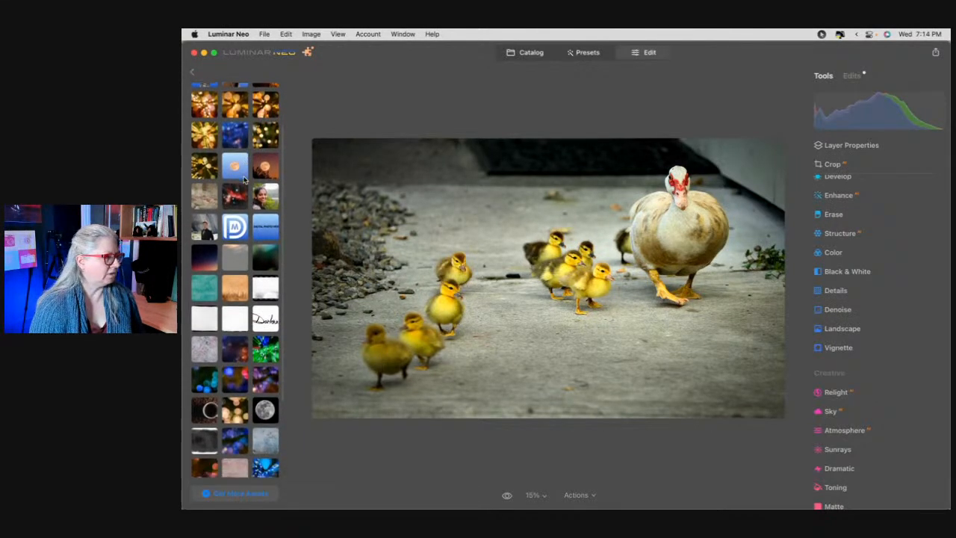
scroll(243, 177, "down", 3)
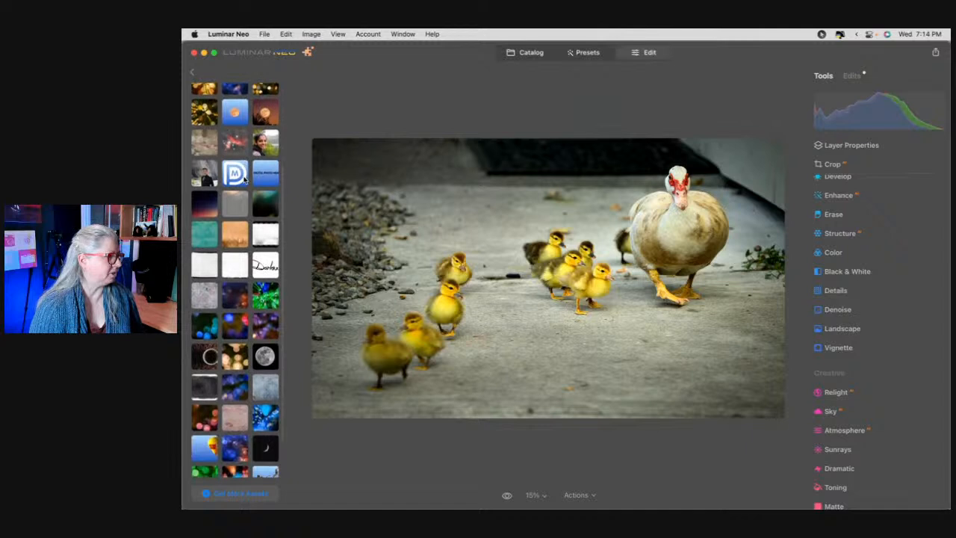
scroll(243, 178, "down", 3)
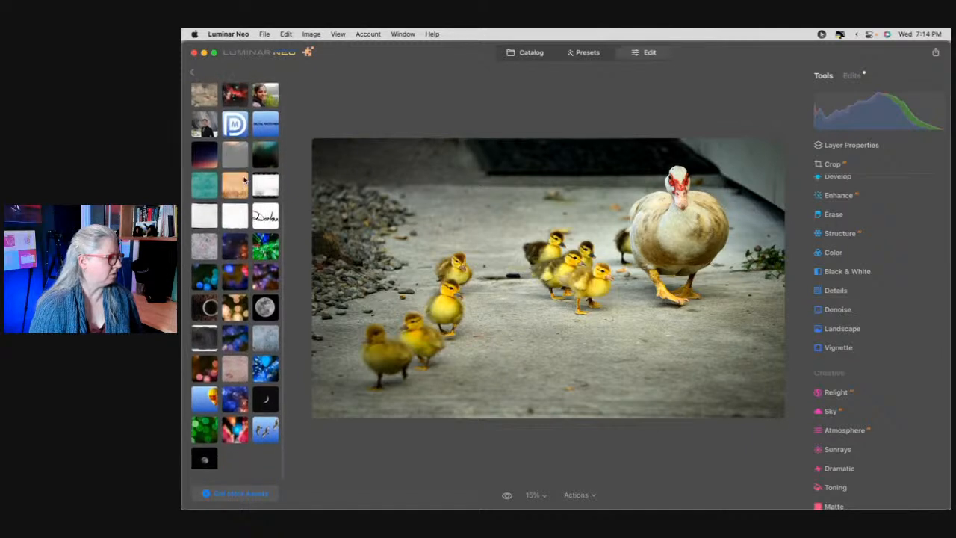
scroll(243, 178, "up", 8)
left_click(197, 78)
left_click(199, 69)
Add a Light Leaks overlay with two bright bokeh spots as a new layer above the duck photo
left_click(201, 284)
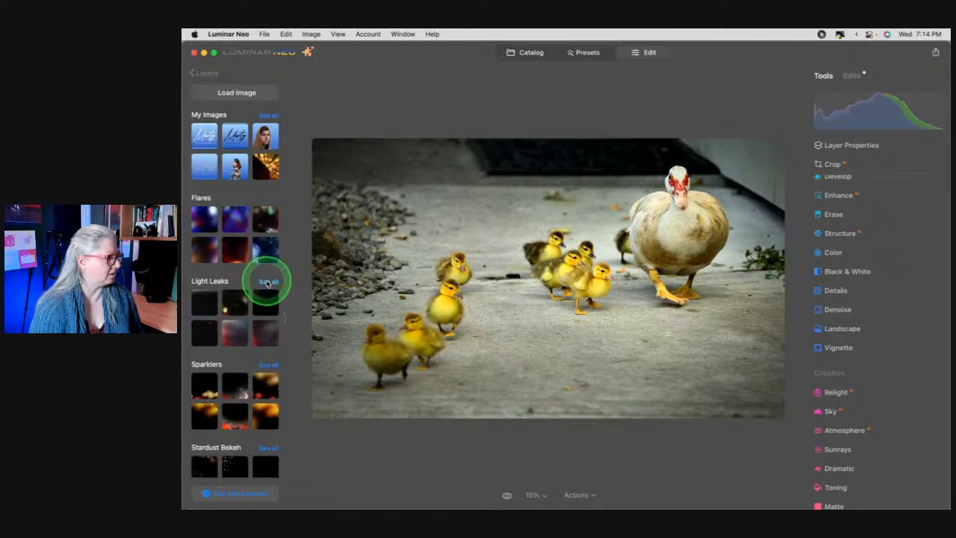
scroll(267, 283, "down", 2)
left_click(267, 282)
left_click_drag(268, 282, 631, 203)
Flip the light leak layer horizontally and try a vertical flip in its layer properties
left_click(851, 236)
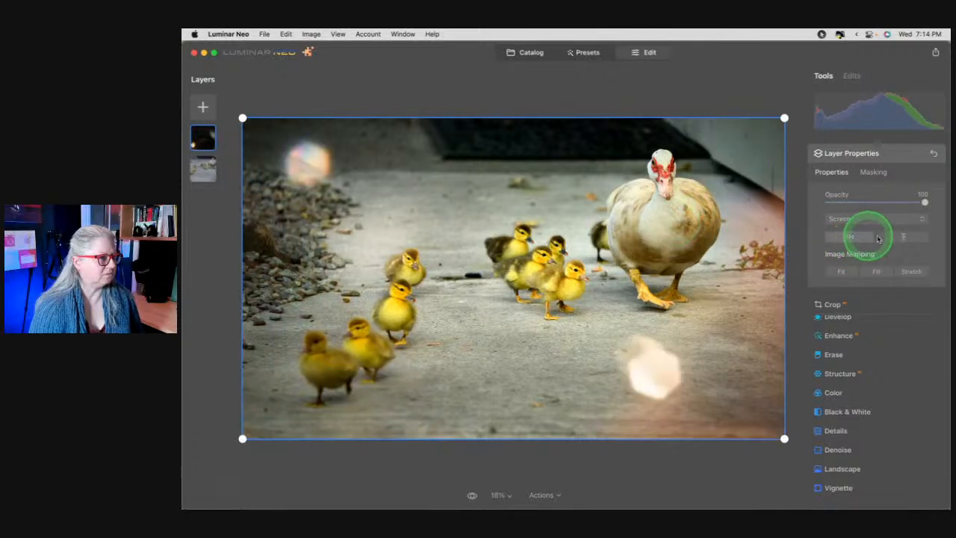
left_click(893, 239)
left_click(894, 239)
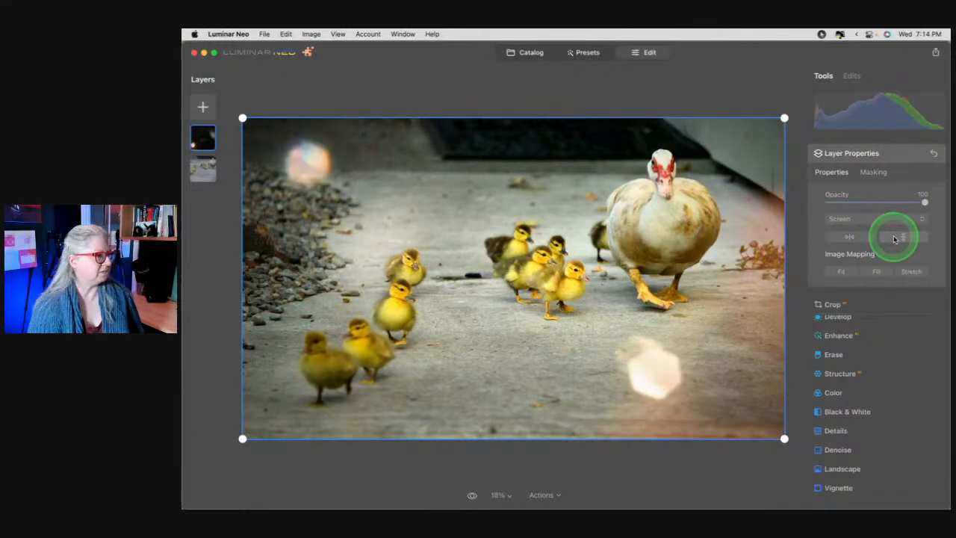
left_click(298, 153)
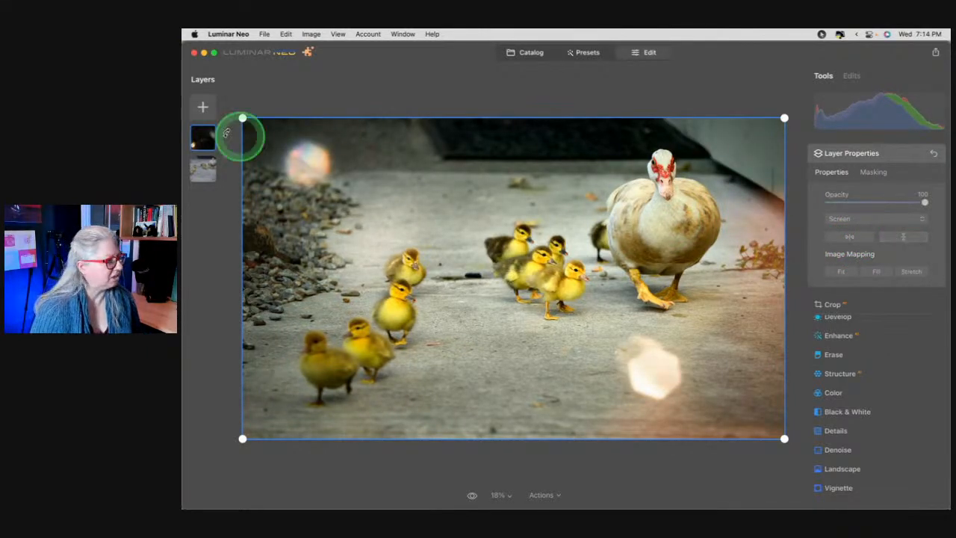
Remove the flipped light leak layer from above the duck photo
right_click(202, 136)
left_click(226, 163)
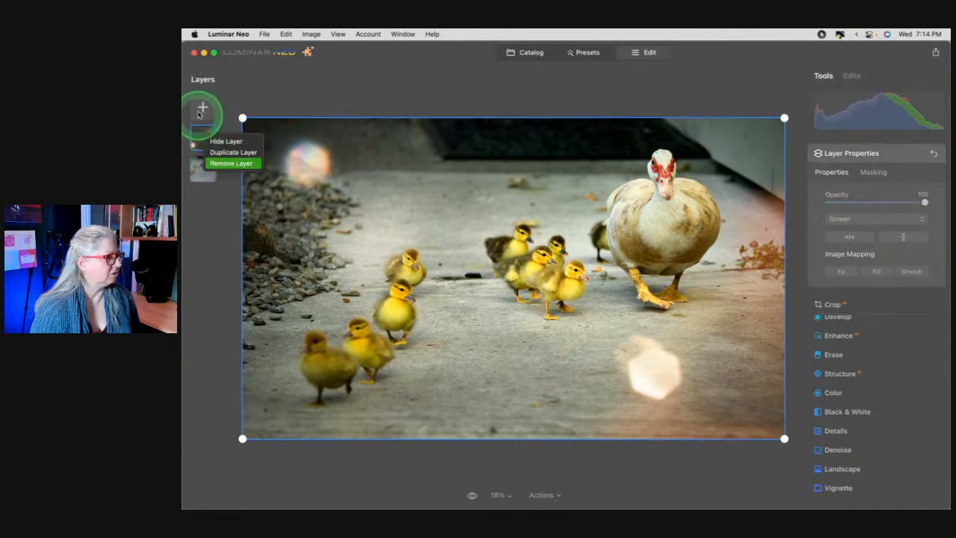
Add the blue-grey grunge texture from My Images as a new layer and map it with Stretch to cover the whole duck photo
left_click(202, 108)
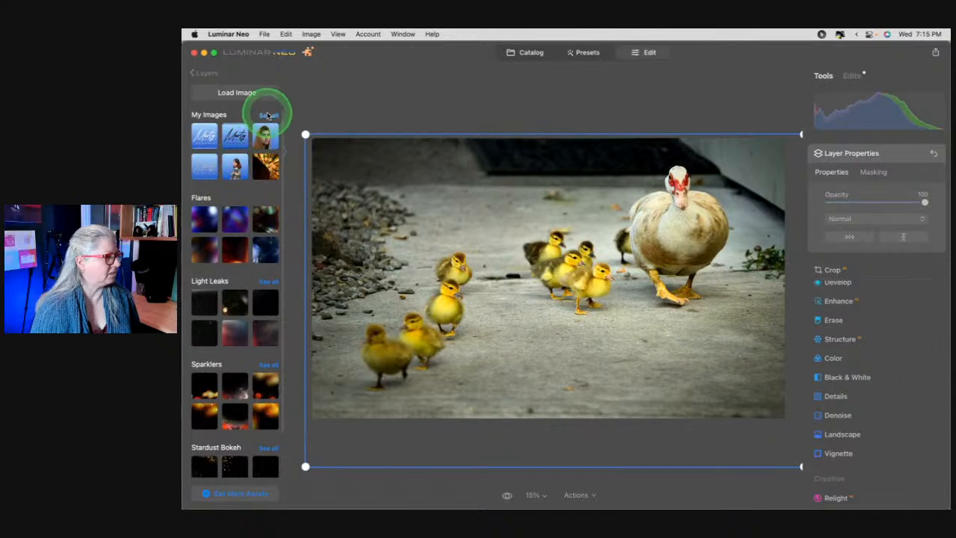
left_click(267, 116)
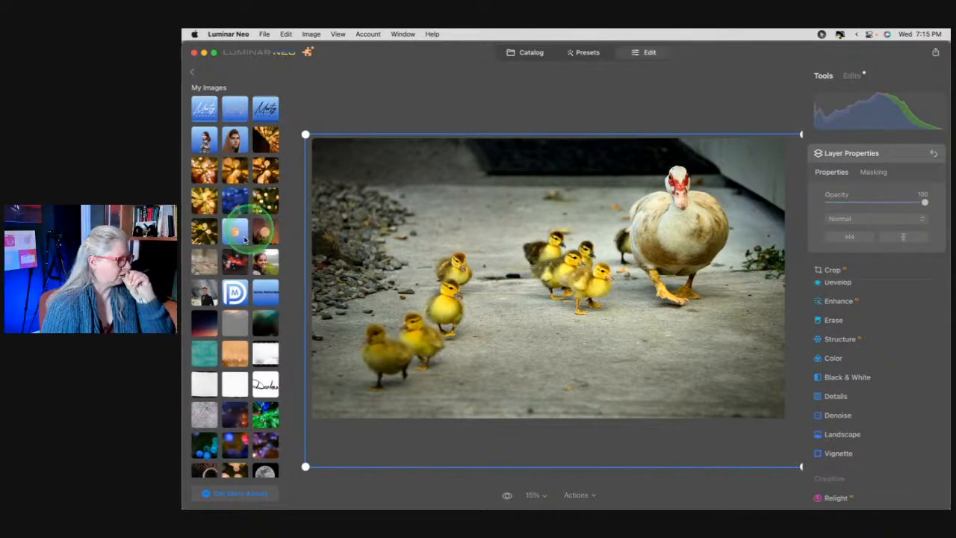
scroll(219, 276, "down", 2)
scroll(218, 276, "down", 3)
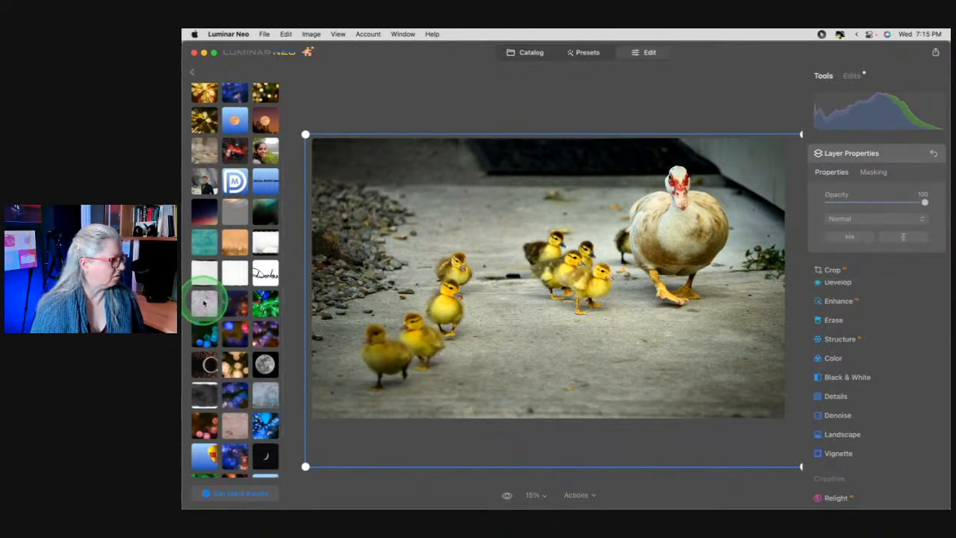
scroll(216, 298, "down", 3)
left_click(199, 262)
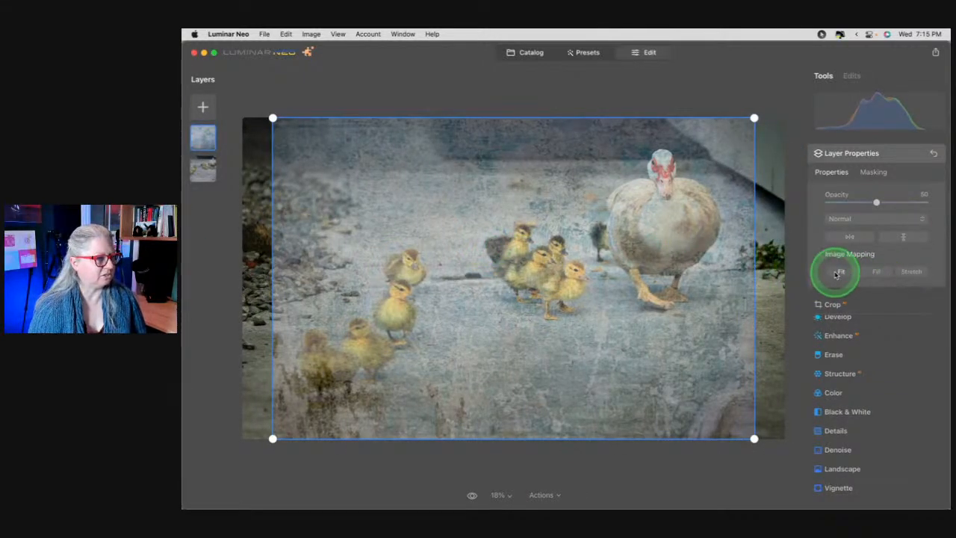
left_click(873, 272)
left_click(909, 272)
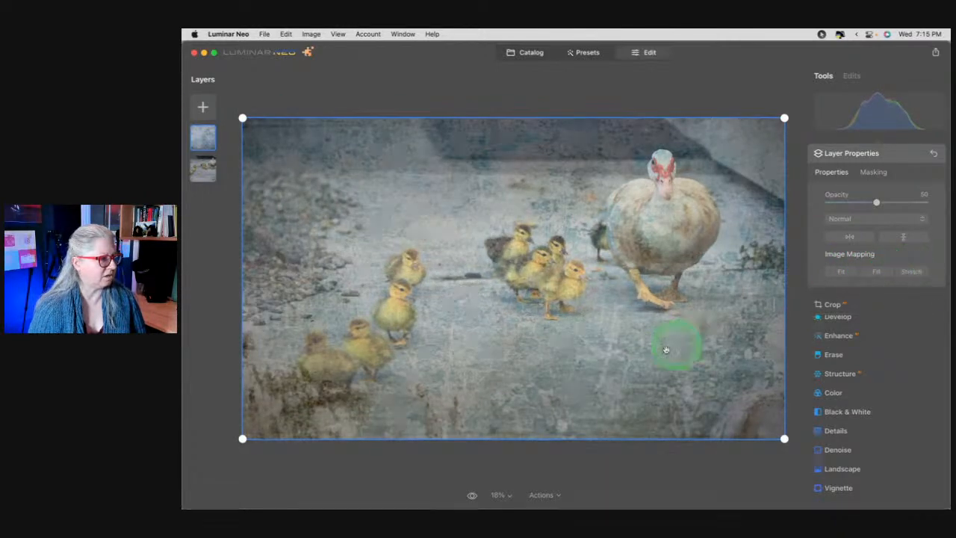
Stretch the texture layer to cover the duck photo and flip it horizontally, trying the Fill mapping and a vertical flip
left_click(872, 272)
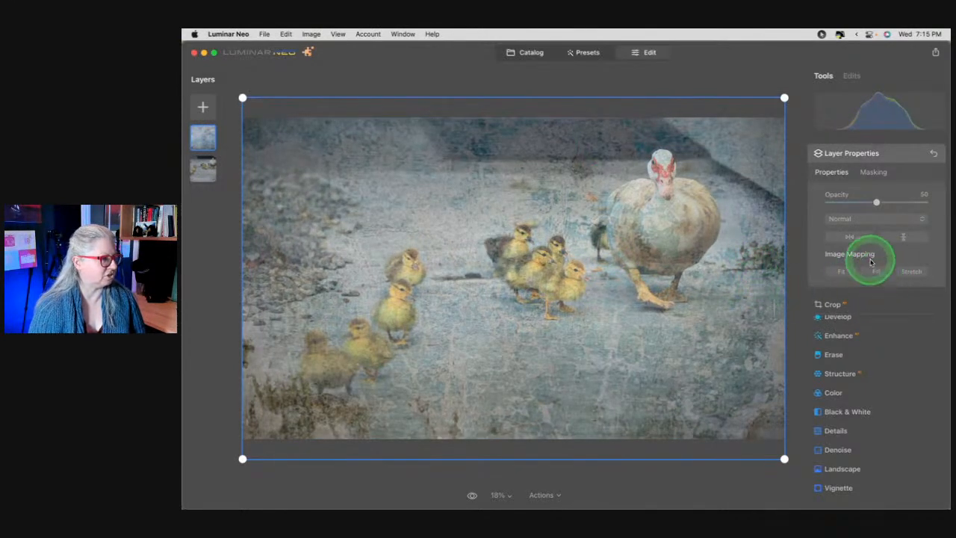
mouse_move(658, 313)
left_mouse_down()
mouse_move(660, 297)
mouse_move(660, 307)
left_mouse_up()
left_click(910, 273)
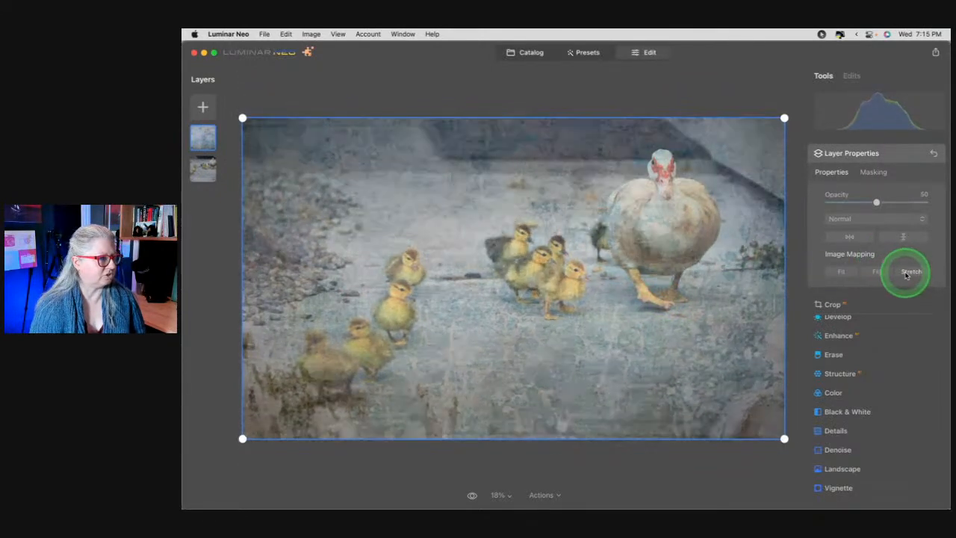
left_click(851, 239)
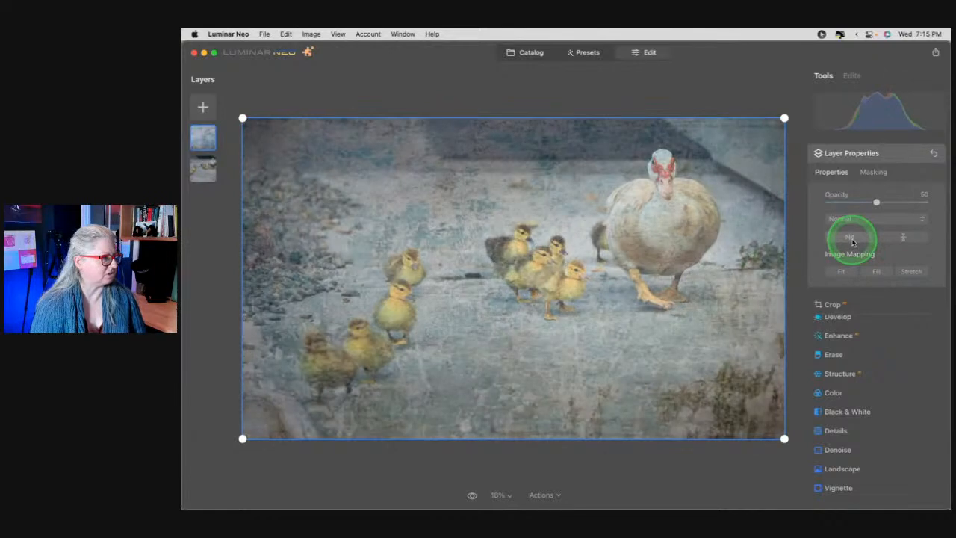
left_click(902, 238)
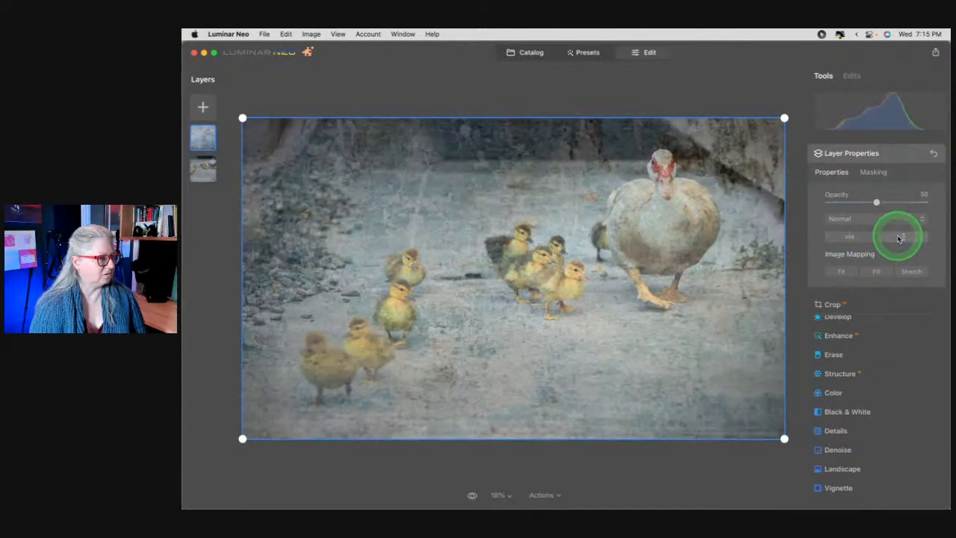
left_click(901, 237)
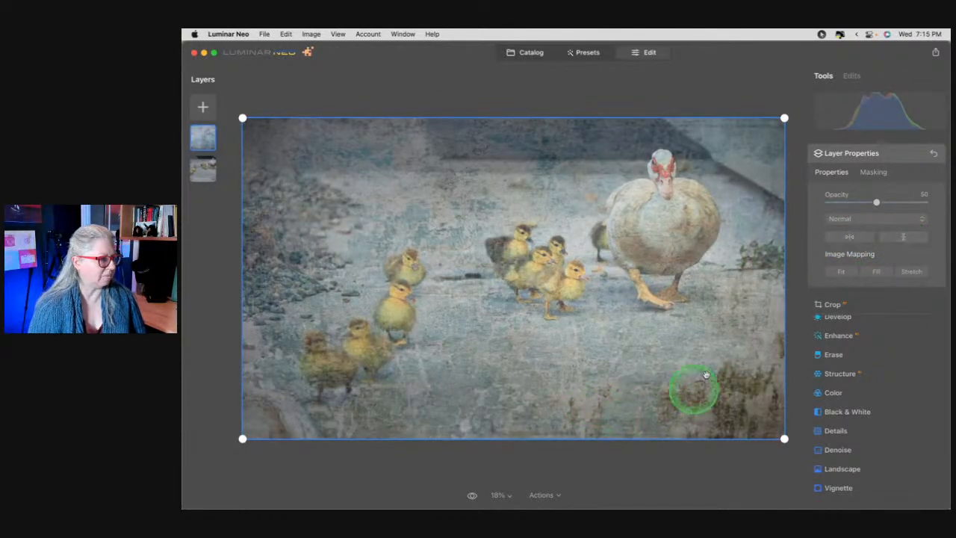
Try the Darken blend mode and the Overlay blend mode at 45 opacity on the texture layer
left_click(847, 219)
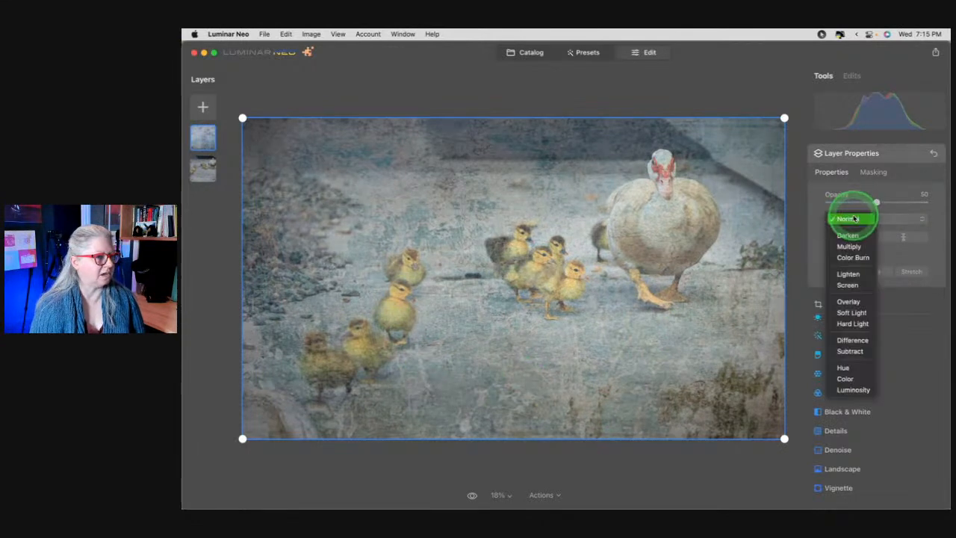
left_click(848, 235)
left_click(852, 217)
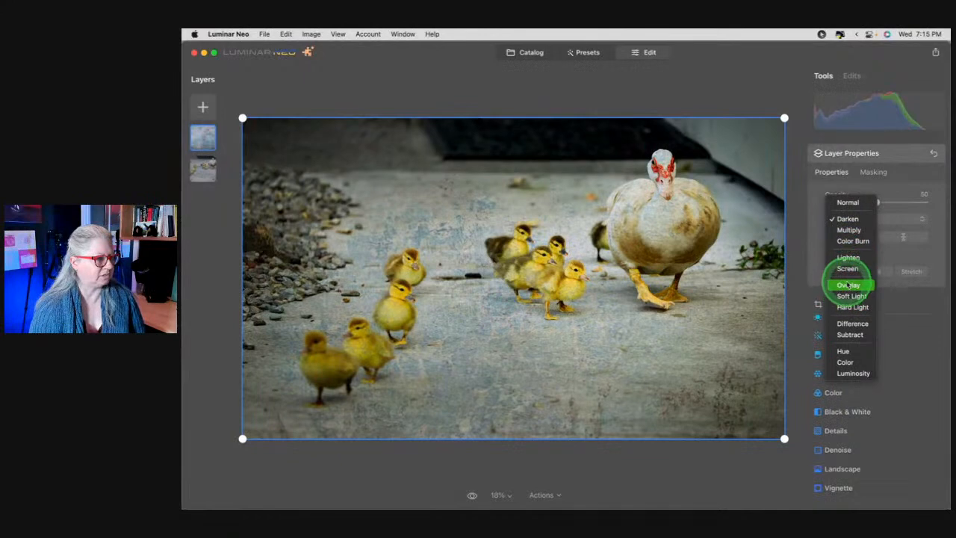
left_click(848, 285)
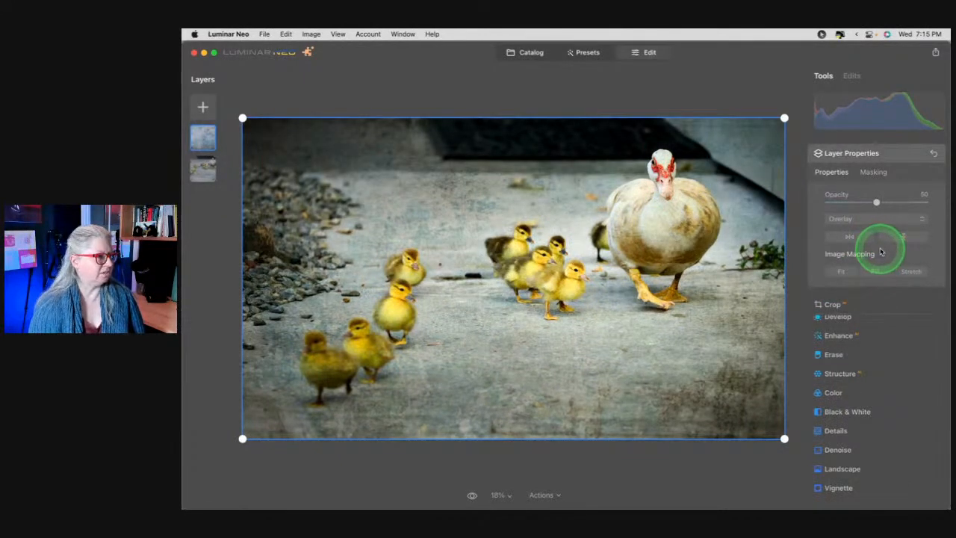
mouse_move(876, 203)
left_mouse_down()
mouse_move(838, 203)
mouse_move(863, 202)
left_mouse_up()
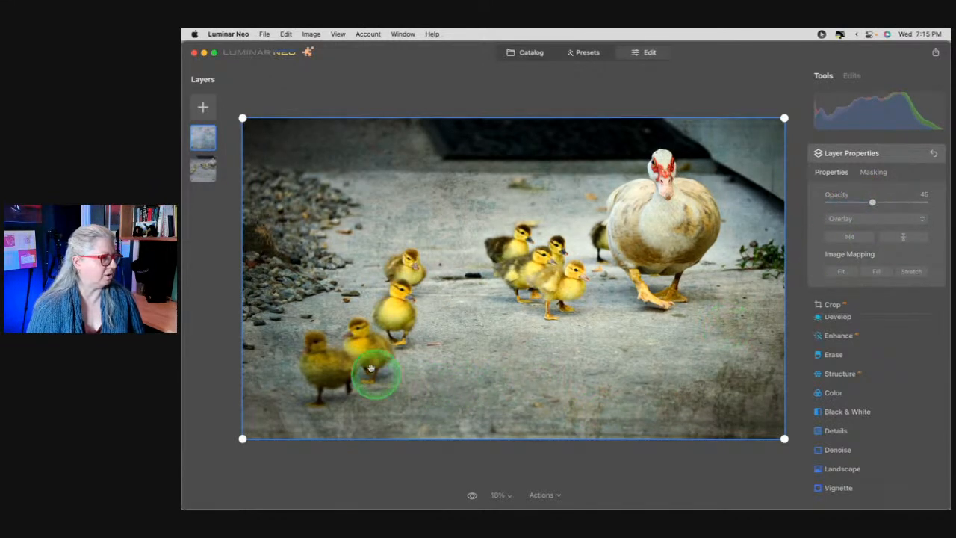
Try Soft Light at about 85 opacity and Hard Light at 42 opacity on the texture layer
left_click(851, 219)
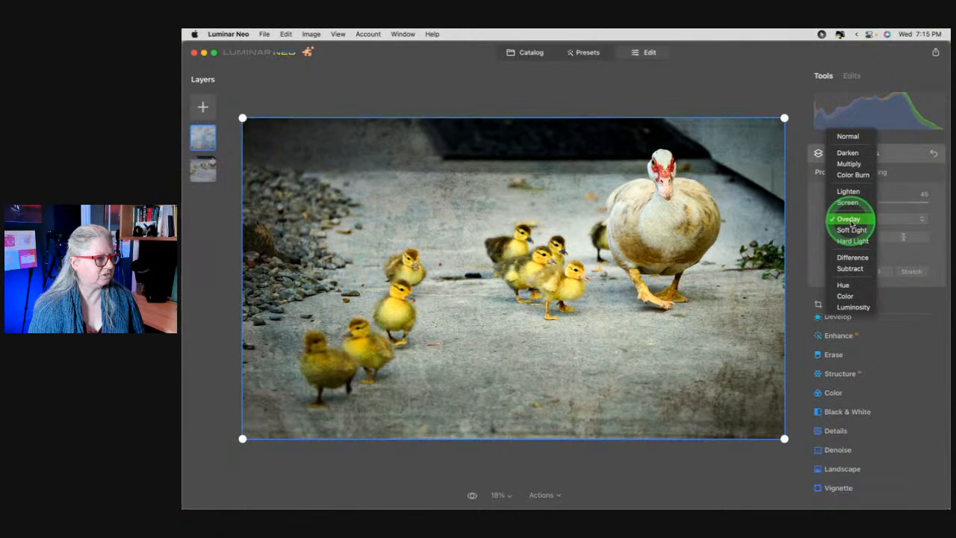
left_click(851, 230)
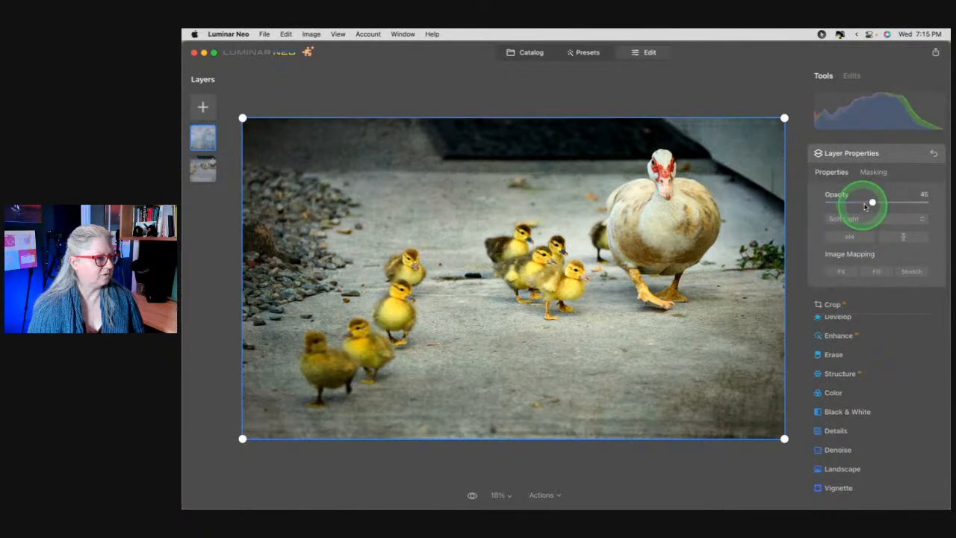
left_click_drag(905, 203, 925, 204)
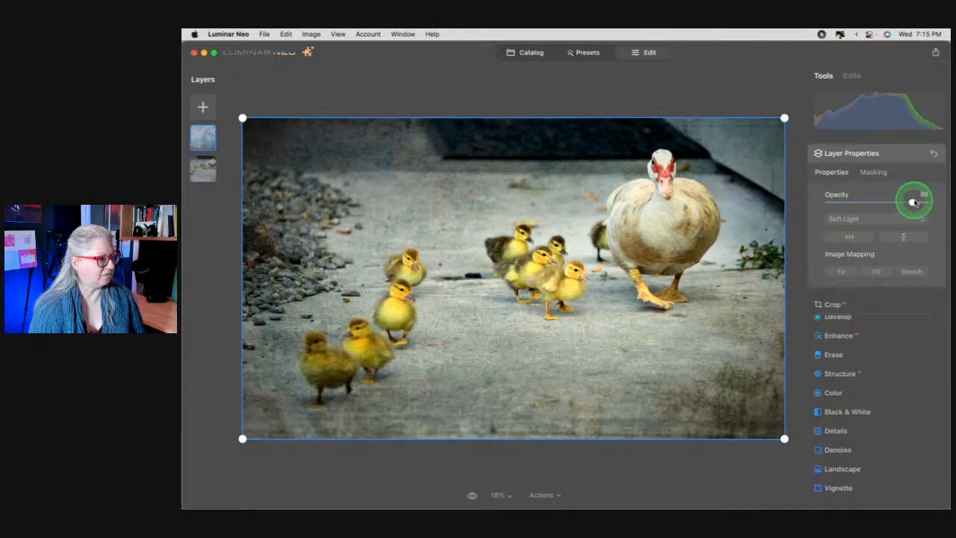
left_click(844, 219)
left_click(847, 230)
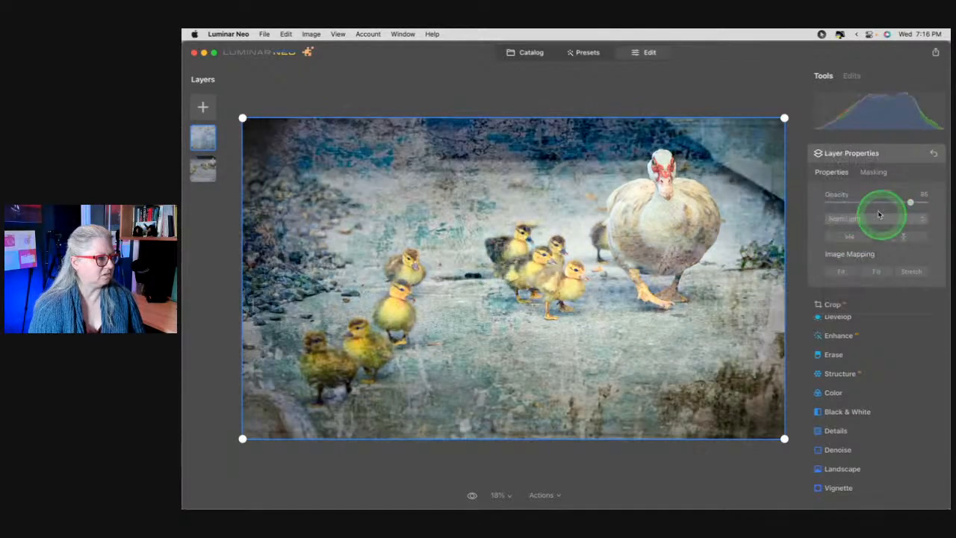
left_click_drag(913, 202, 867, 200)
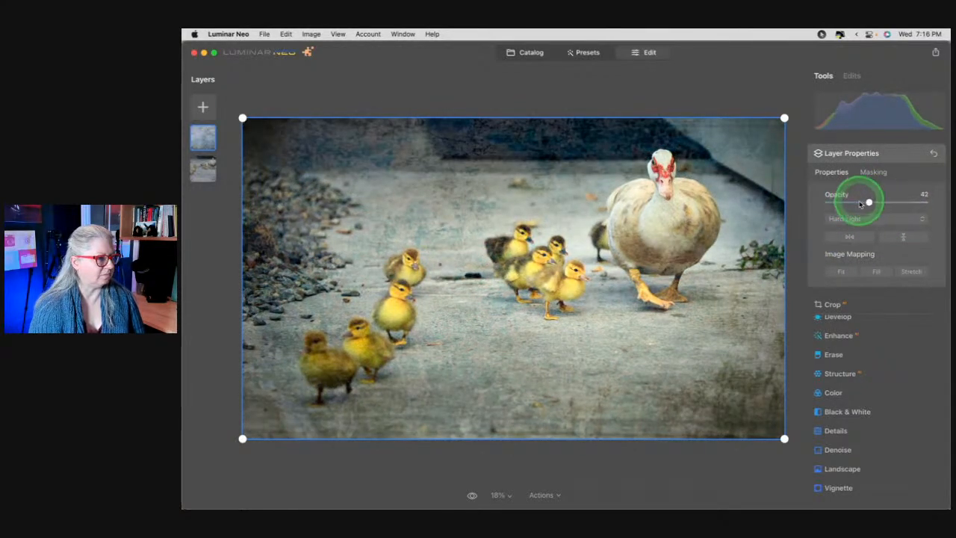
Set the texture layer's blend mode to Overlay and its opacity to 47
left_click(858, 220)
left_click(859, 212)
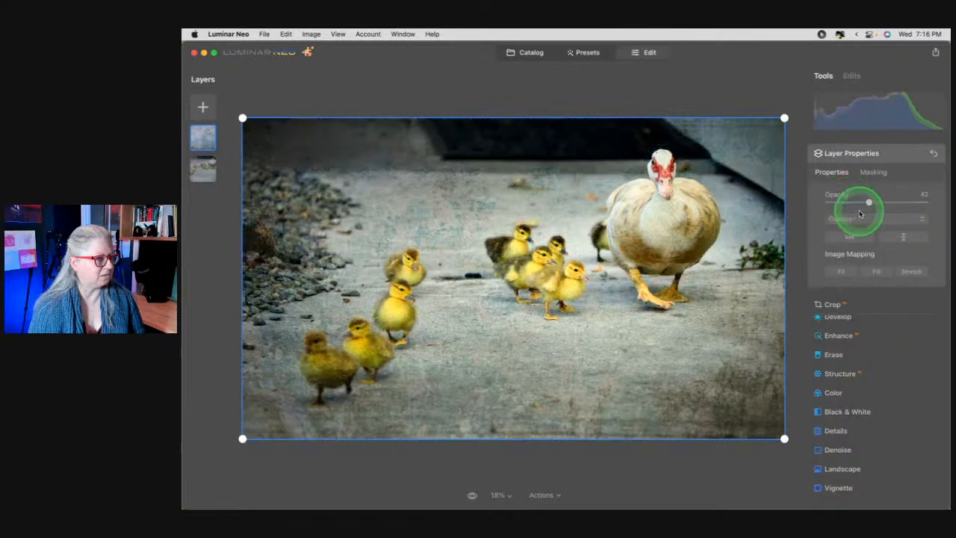
mouse_move(864, 207)
left_mouse_down()
mouse_move(898, 200)
mouse_move(873, 203)
left_mouse_up()
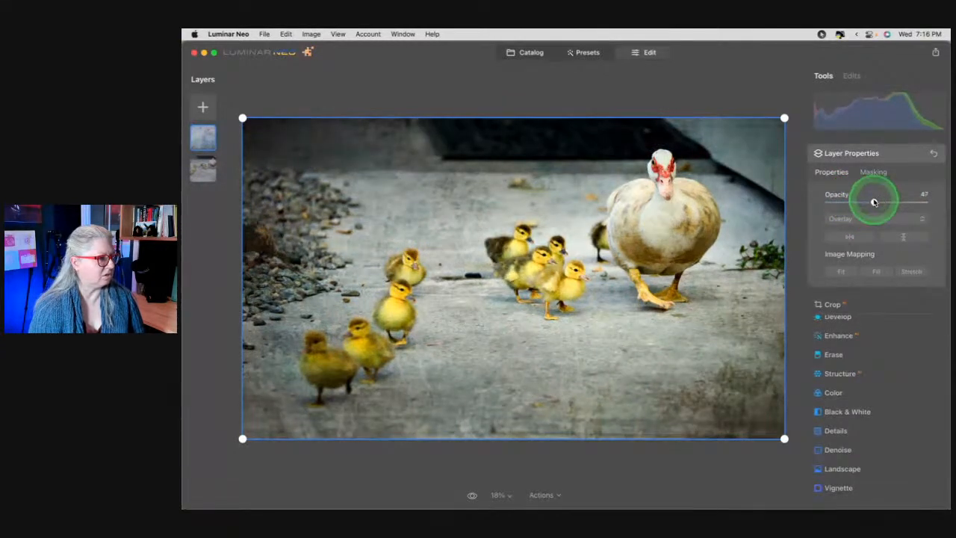
Erase the texture from the adult duck and all the ducklings with a mask brush at about 78 strength
left_click(873, 172)
left_click(832, 196)
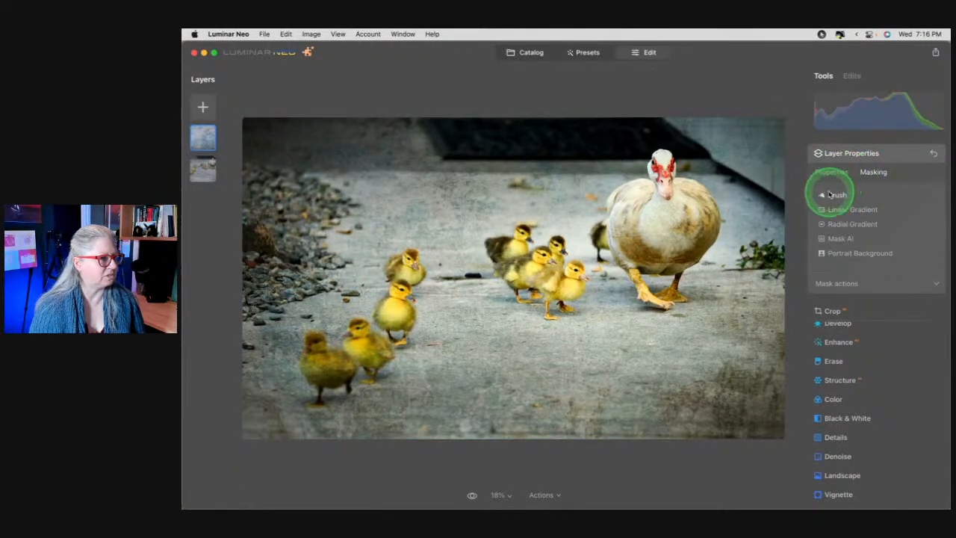
left_click(894, 214)
left_click_drag(865, 272, 906, 273)
mouse_move(640, 232)
left_mouse_down()
mouse_move(704, 219)
mouse_move(677, 199)
mouse_move(667, 164)
mouse_move(704, 221)
mouse_move(635, 235)
mouse_move(633, 204)
mouse_move(643, 255)
mouse_move(668, 277)
left_mouse_up()
mouse_move(586, 277)
left_mouse_down()
mouse_move(565, 288)
mouse_move(563, 270)
mouse_move(528, 264)
mouse_move(510, 245)
mouse_move(541, 254)
mouse_move(387, 290)
mouse_move(400, 302)
mouse_move(397, 268)
mouse_move(392, 318)
left_mouse_up()
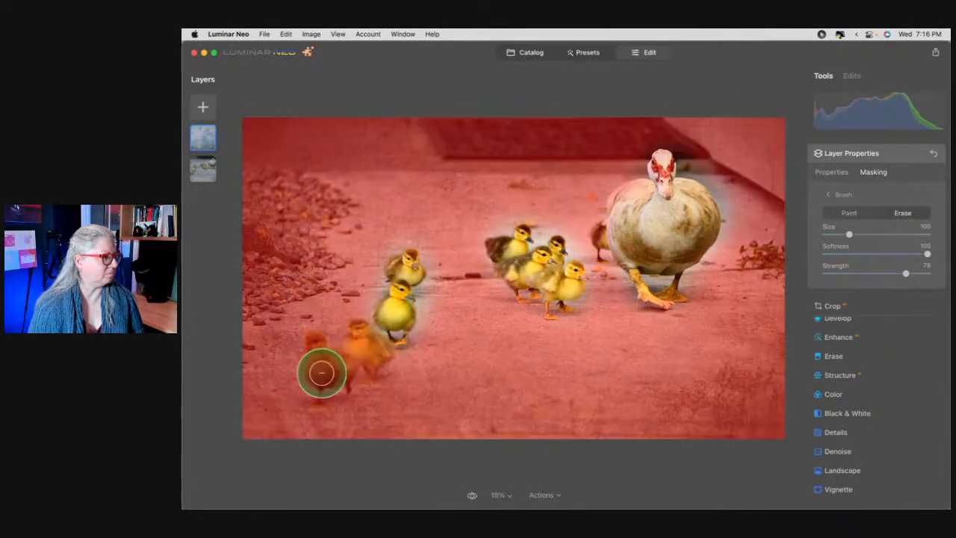
left_click_drag(321, 373, 320, 367)
left_click(320, 366)
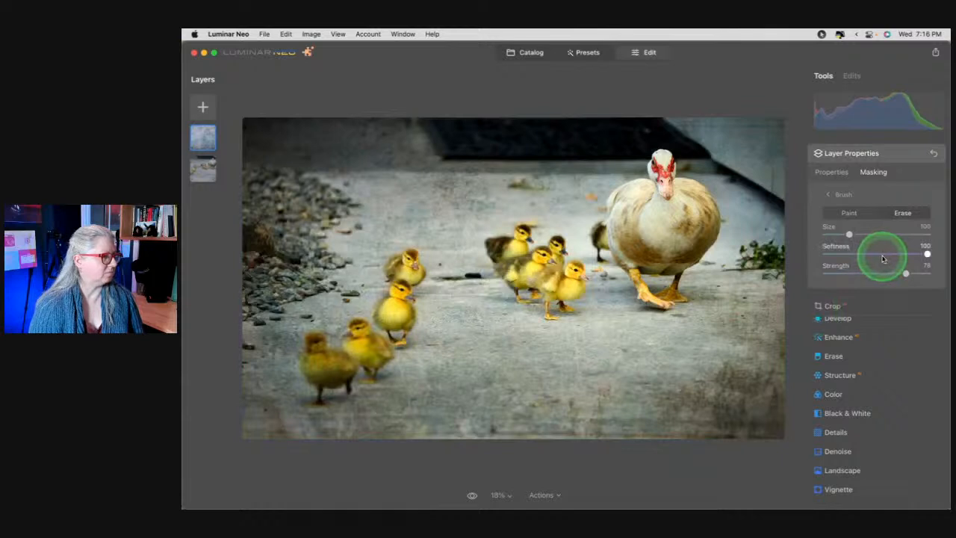
Set the masked texture layer's opacity to 54 and close its layer properties
left_click(838, 172)
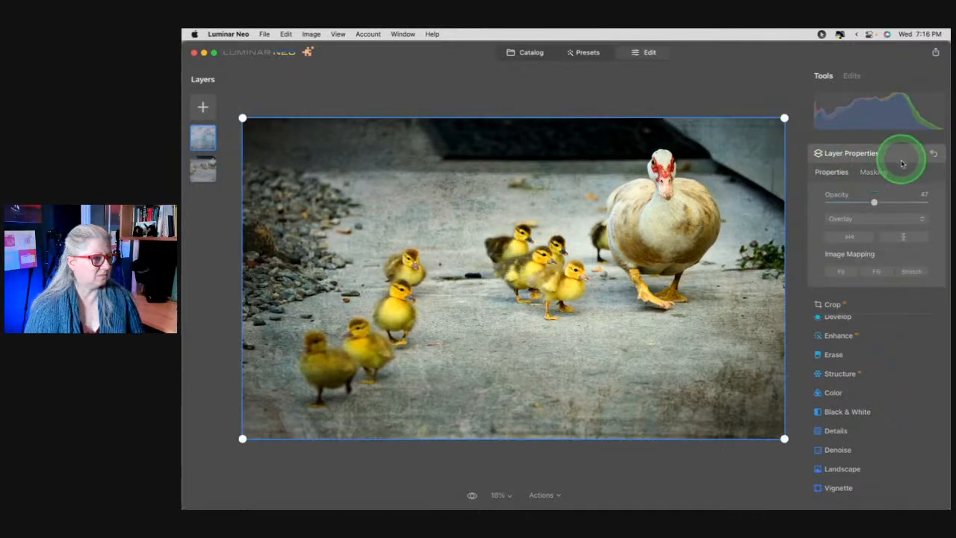
mouse_move(871, 199)
left_mouse_down()
mouse_move(809, 201)
mouse_move(890, 203)
mouse_move(867, 203)
left_mouse_up()
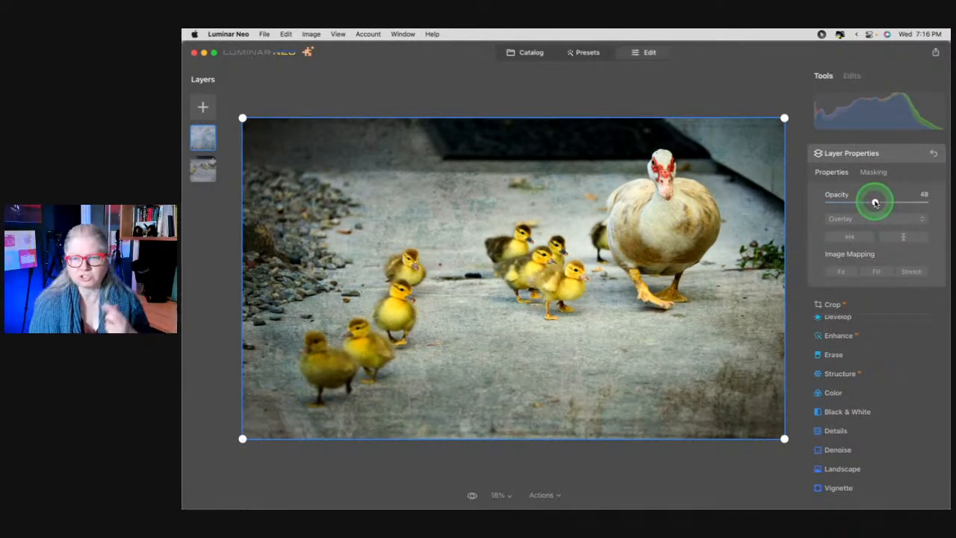
left_click_drag(871, 203, 881, 203)
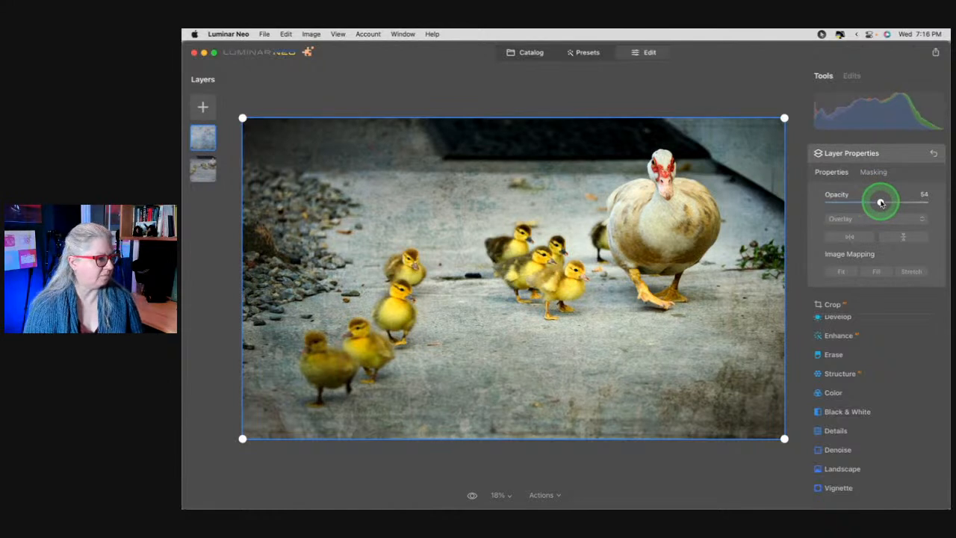
left_click(891, 153)
Try converting the texture layer to black and white
left_click(874, 273)
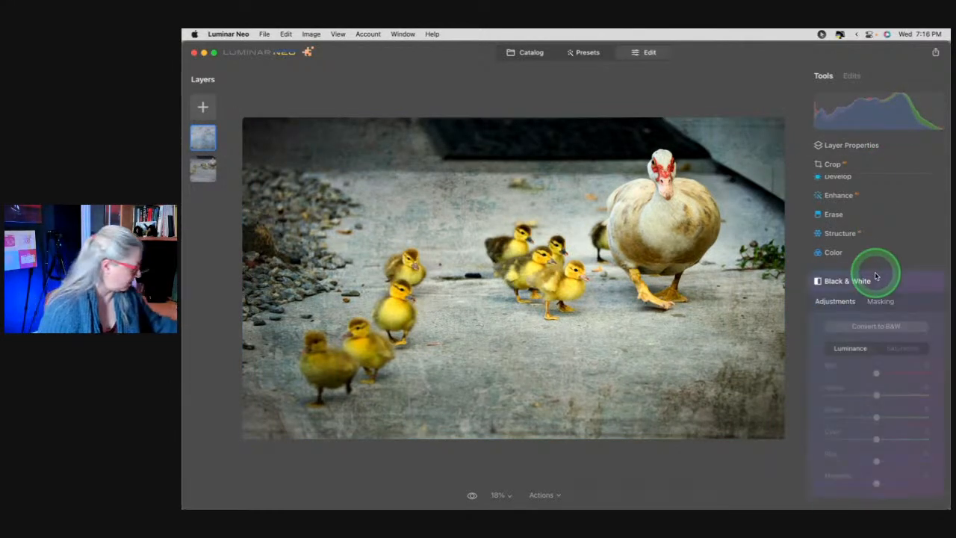
left_click(891, 326)
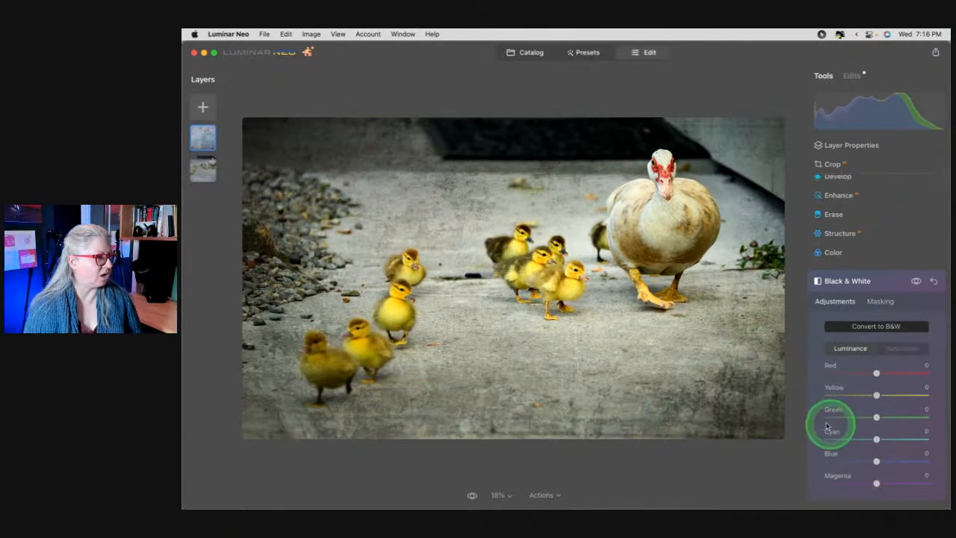
left_click(915, 280)
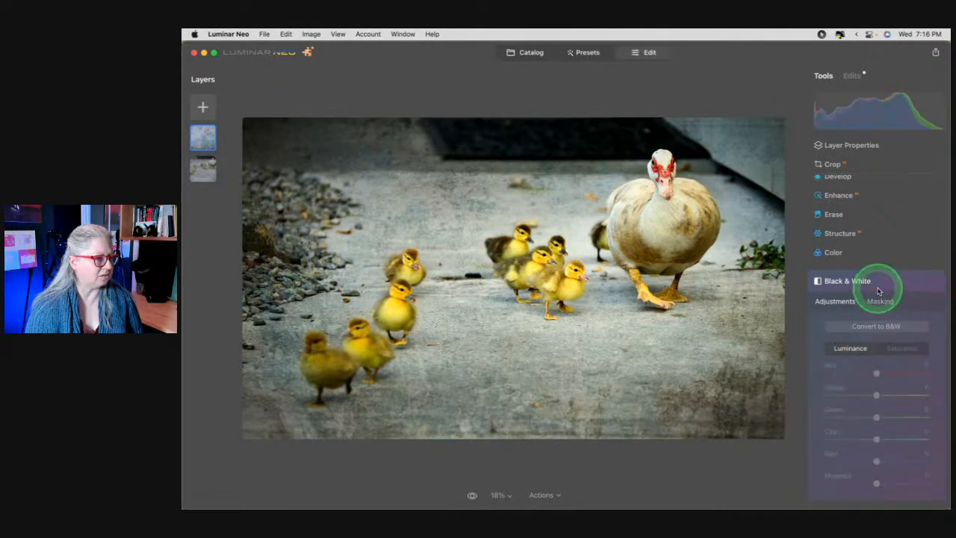
left_click(879, 282)
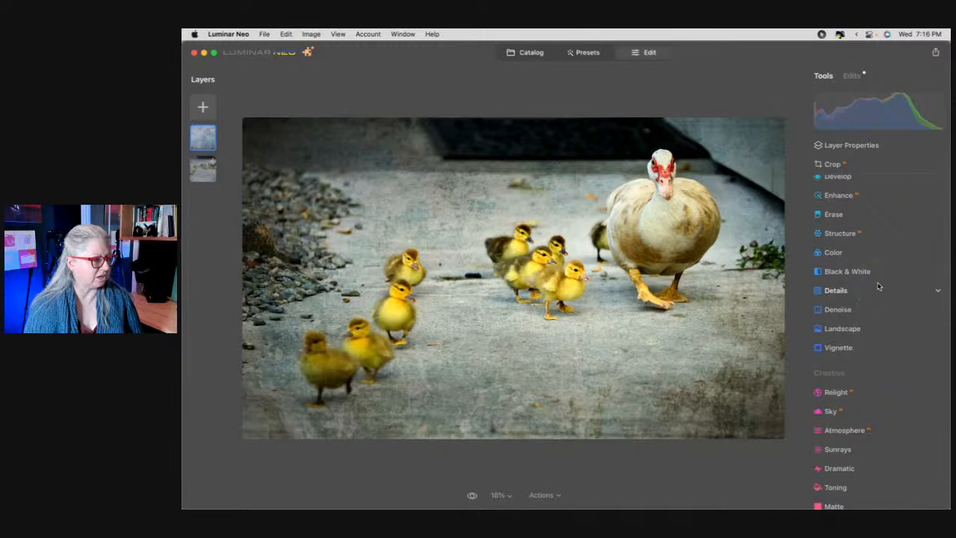
Apply the Odesa LUT with the Mood tool to the texture layer, with amount 81 and contrast -27
scroll(878, 286, "up", 5)
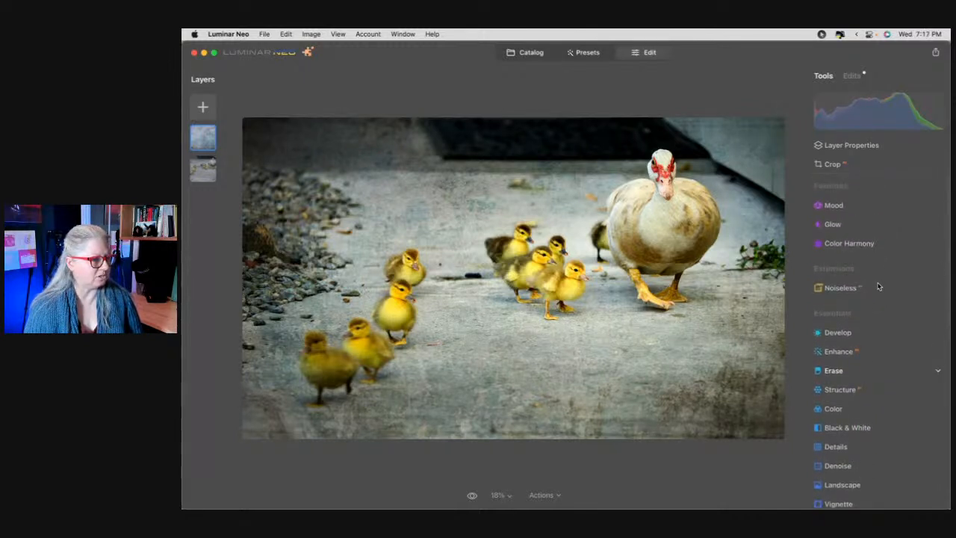
left_click(873, 250)
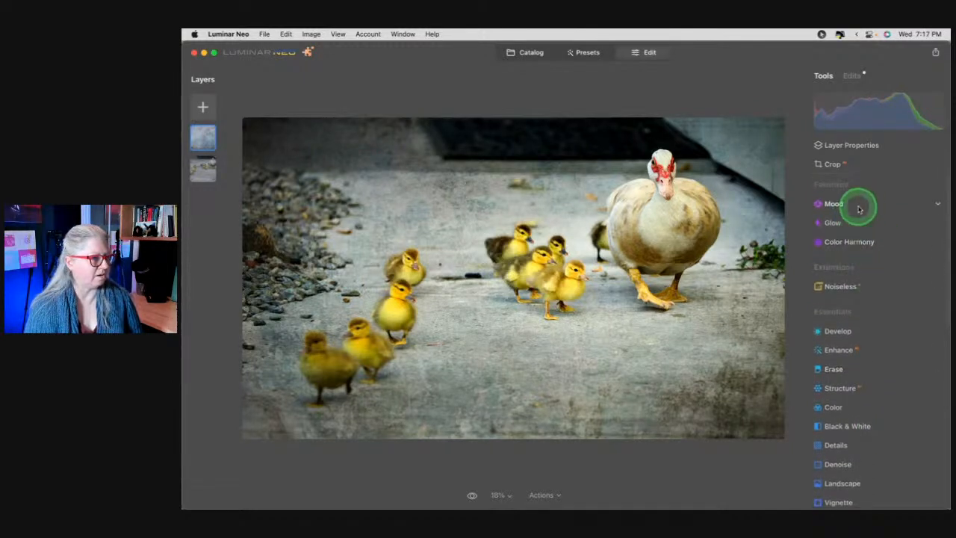
left_click(859, 207)
left_click(854, 257)
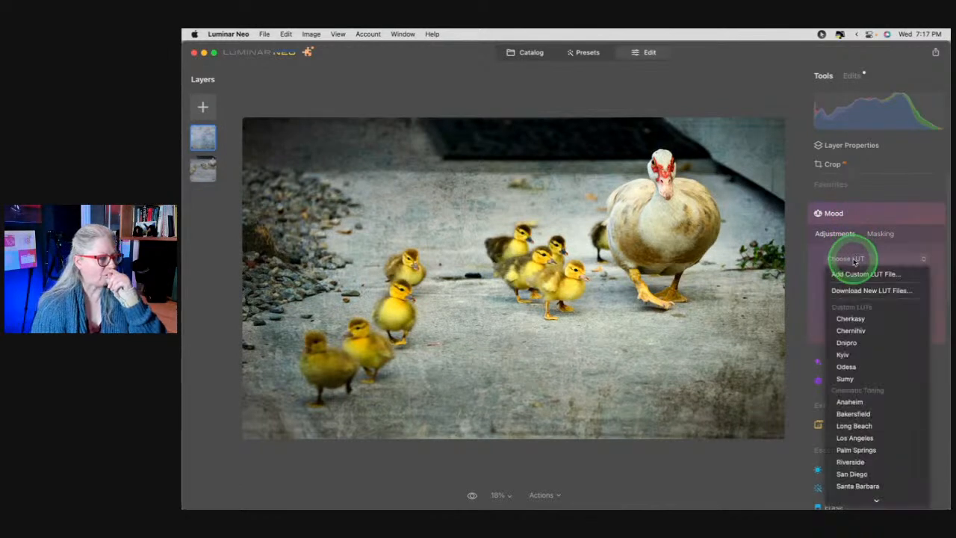
left_click(847, 368)
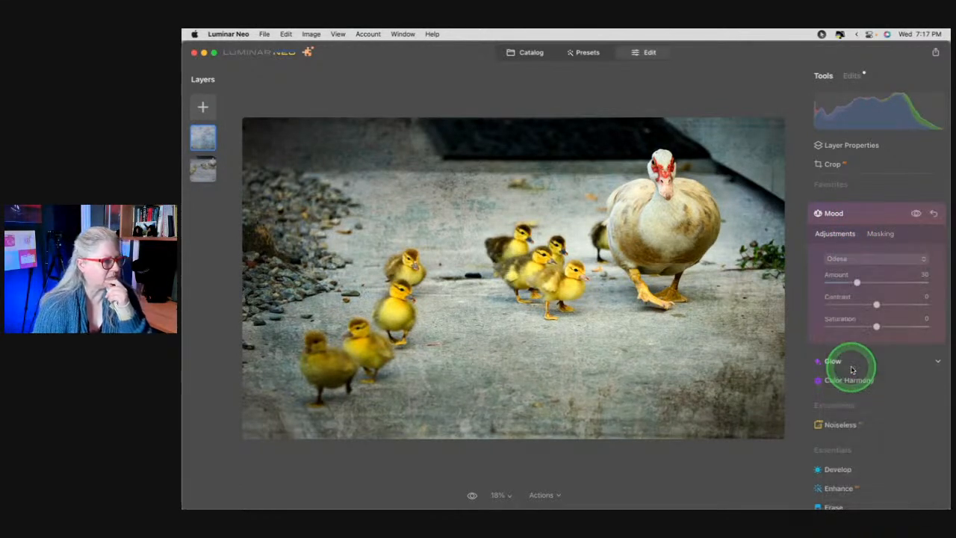
left_click_drag(856, 282, 907, 281)
mouse_move(876, 304)
left_mouse_down()
mouse_move(892, 302)
mouse_move(861, 304)
left_mouse_up()
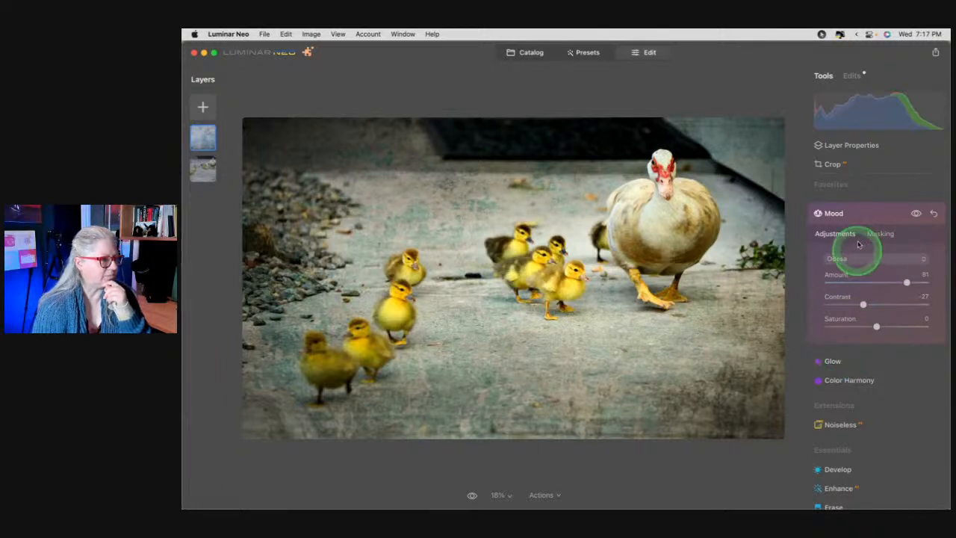
left_click(871, 217)
Adjust the texture layer's HSL hues with the Color tool, setting the Cyan hue to -2
scroll(856, 256, "down", 5)
scroll(856, 239, "up", 3)
left_click(844, 222)
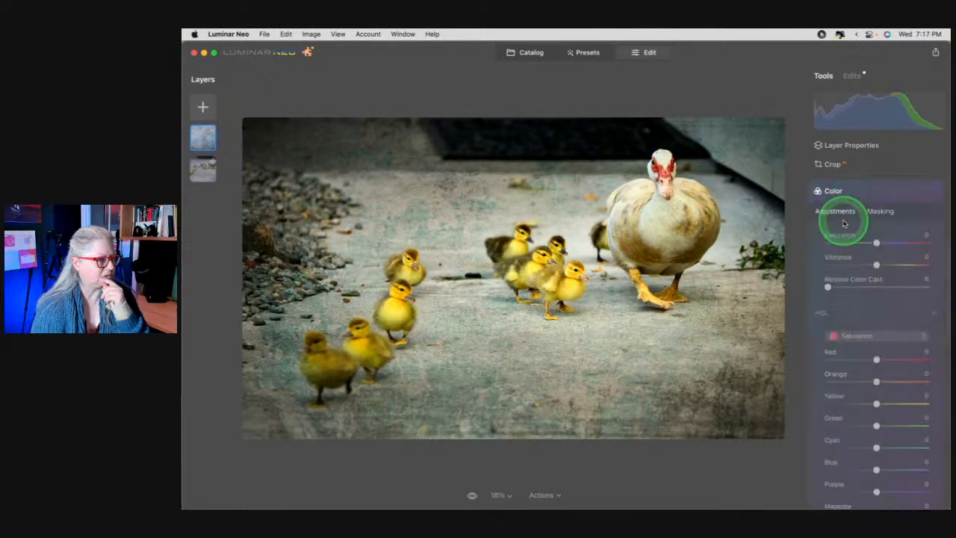
left_click(850, 331)
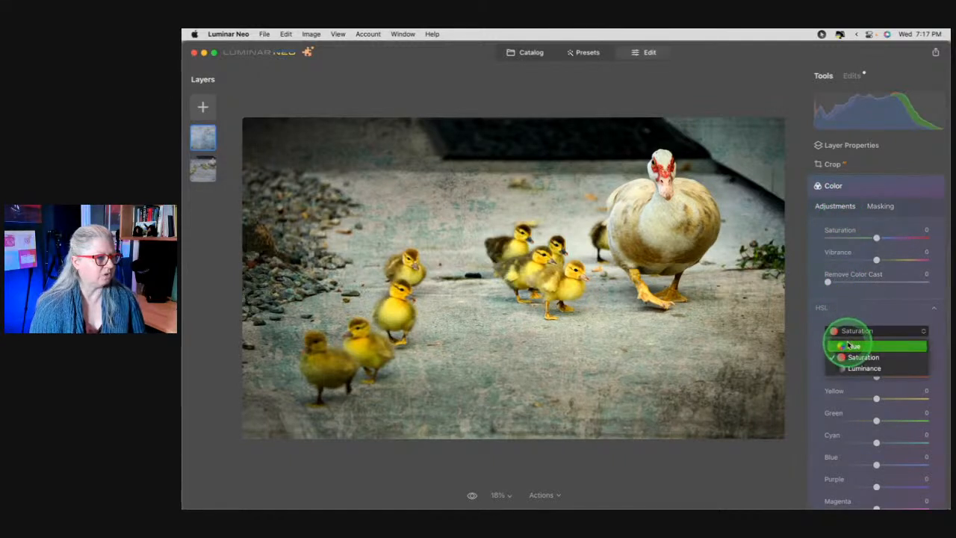
left_click(853, 347)
scroll(857, 377, "down", 2)
left_click_drag(875, 426, 875, 364)
scroll(879, 379, "down", 2)
double_click(885, 343)
Try a small negative Hue Shift and a Blue hue of 100 on the texture layer
mouse_move(876, 459)
left_mouse_down()
mouse_move(829, 460)
mouse_move(937, 456)
mouse_move(820, 452)
mouse_move(945, 460)
mouse_move(868, 458)
left_mouse_up()
double_click(870, 460)
left_click_drag(876, 408, 943, 385)
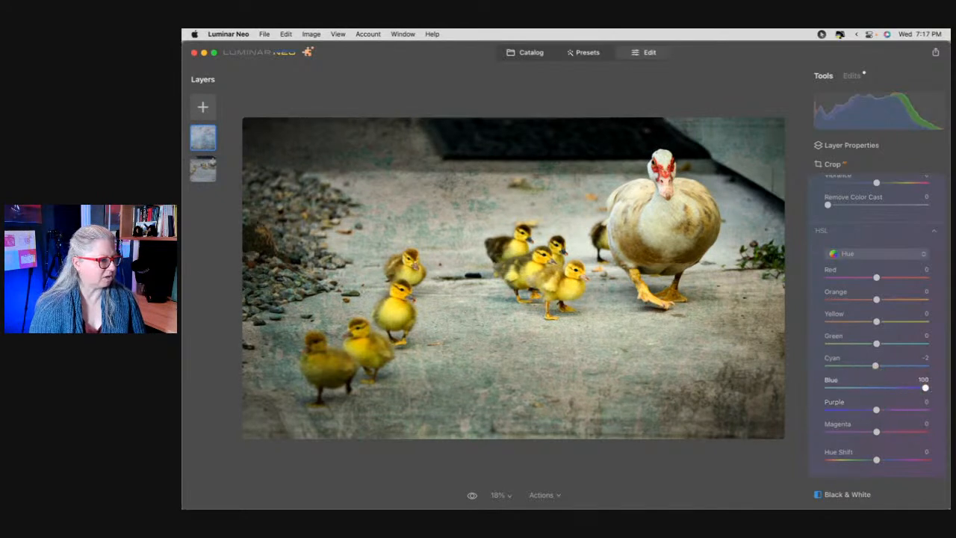
left_click_drag(828, 379, 878, 378)
In the texture layer's HSL settings, lower the Blue luminance and set the saturation of Blue to -60 and Cyan to -56
left_click(864, 254)
left_click(864, 289)
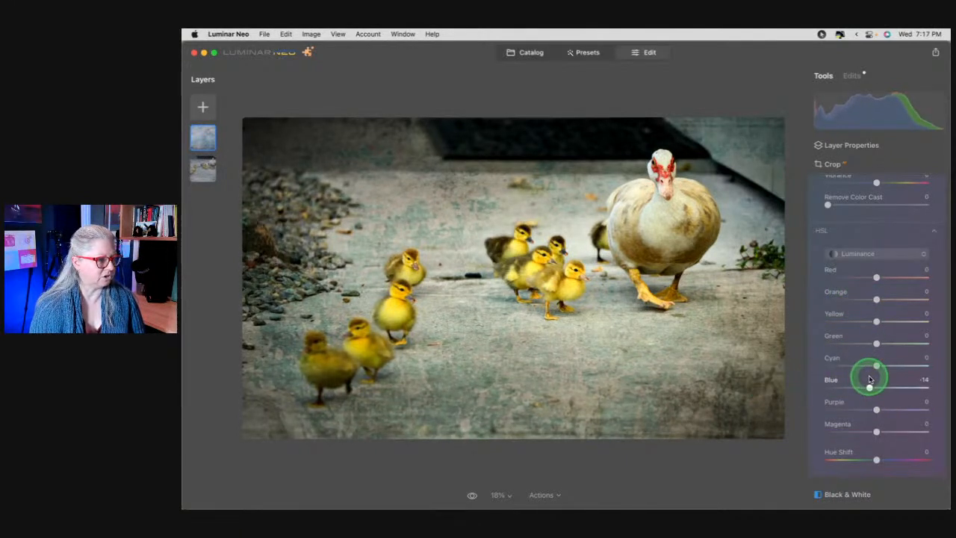
left_click(864, 252)
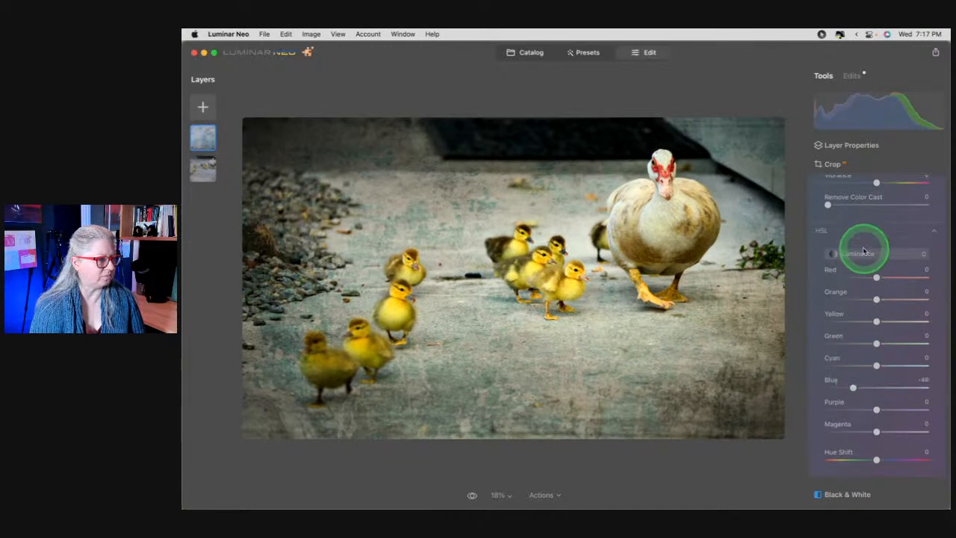
left_click(862, 277)
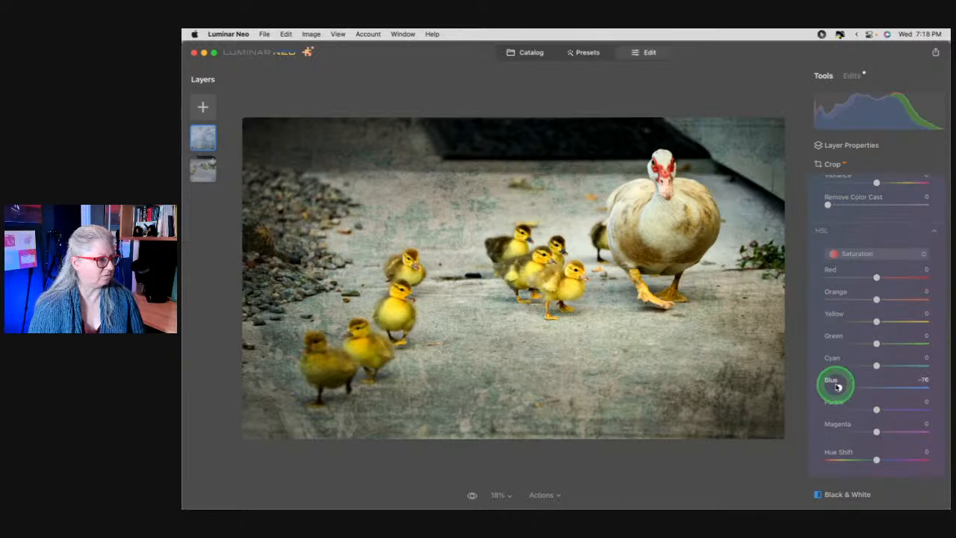
left_click(859, 366)
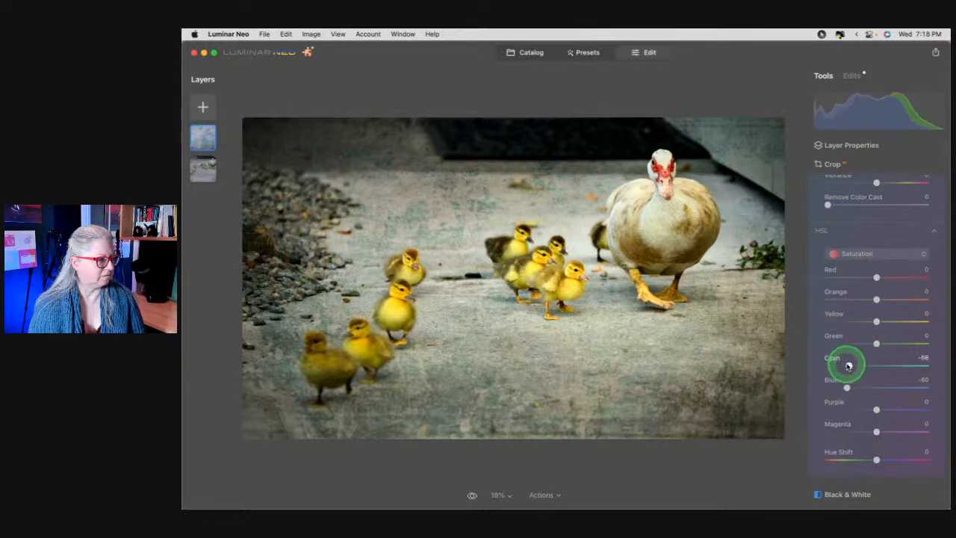
Set the texture layer's overall Saturation to -27 and close the Color tool
scroll(860, 262, "up", 2)
left_click_drag(875, 222, 857, 222)
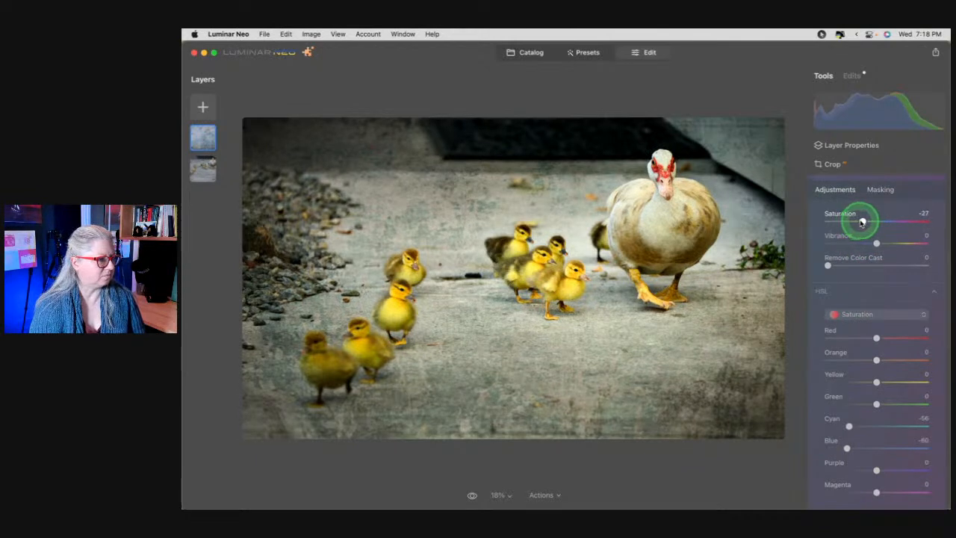
left_click(870, 304)
scroll(867, 299, "up", 5)
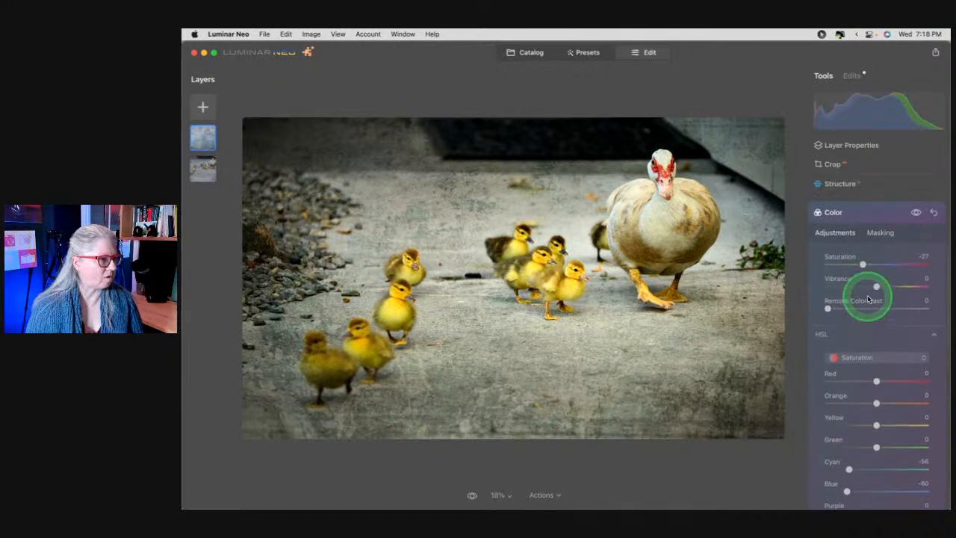
left_click(855, 393)
Tone the texture layer's shadows with the Toning tool, using Saturation 54 and Hue 34
scroll(884, 305, "down", 5)
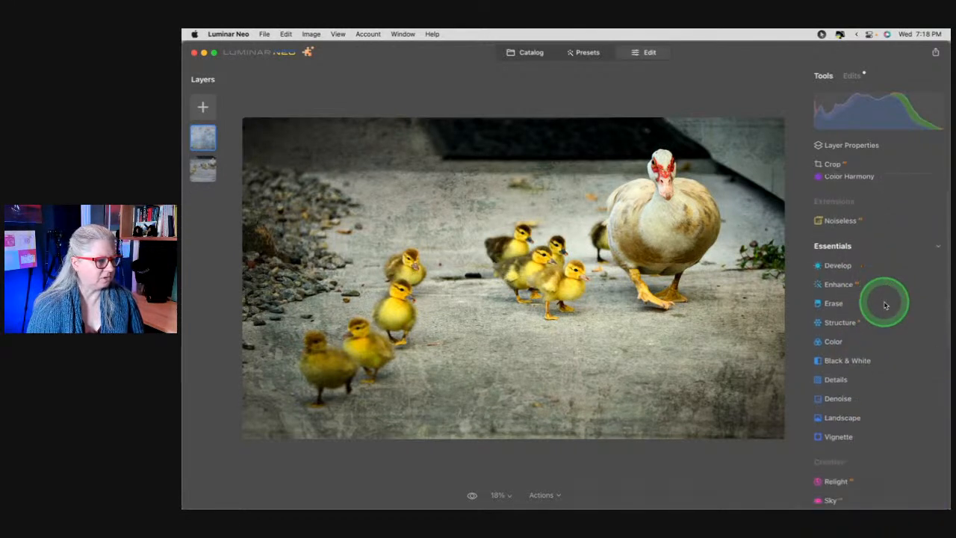
scroll(884, 305, "up", 4)
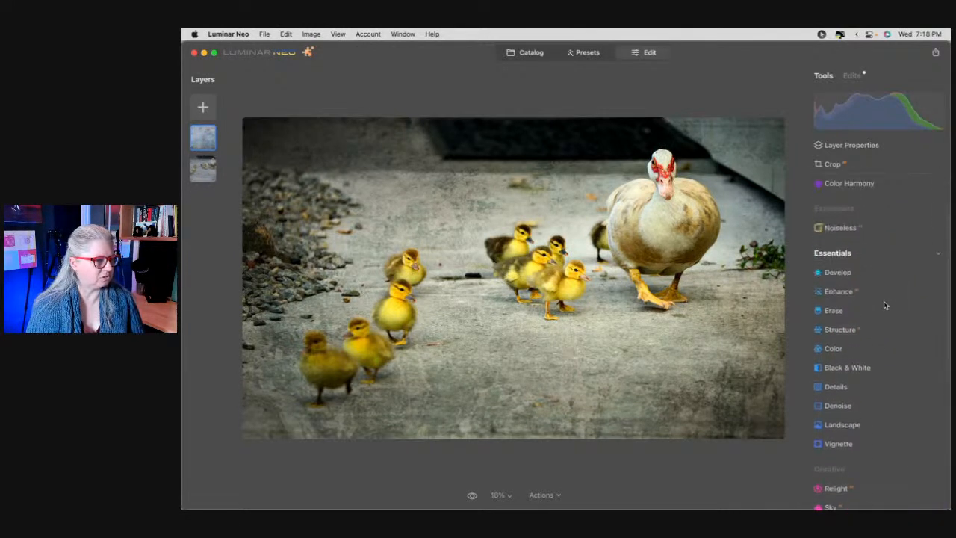
scroll(884, 305, "down", 5)
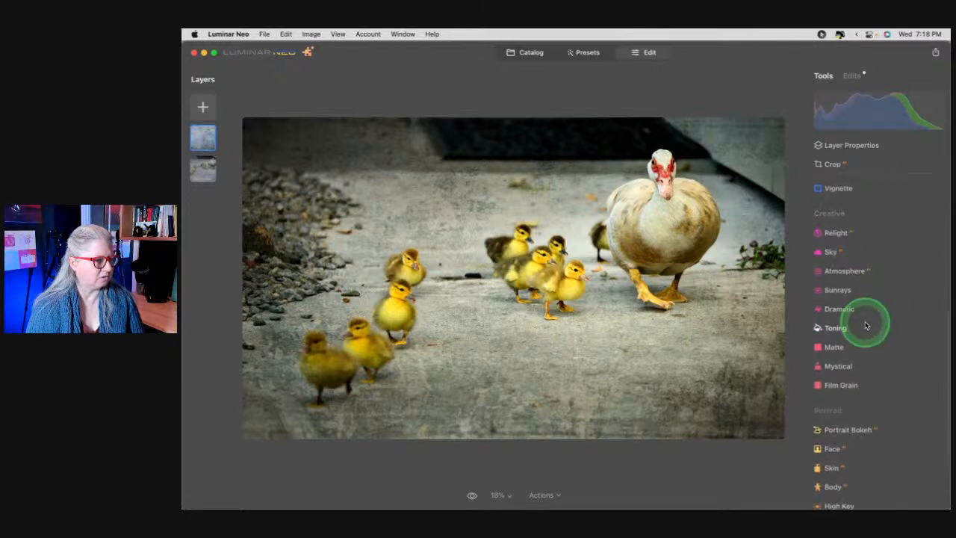
left_click(866, 323)
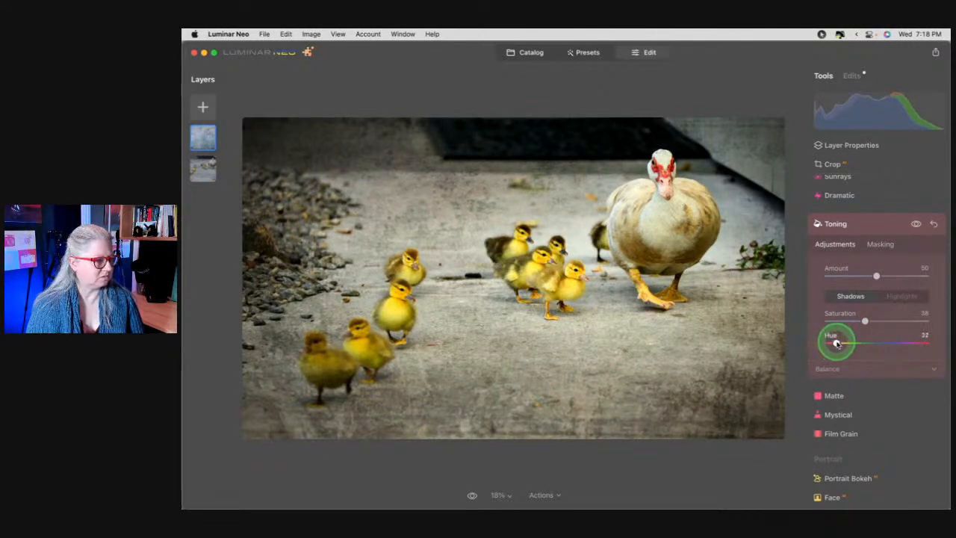
left_click_drag(859, 314, 882, 320)
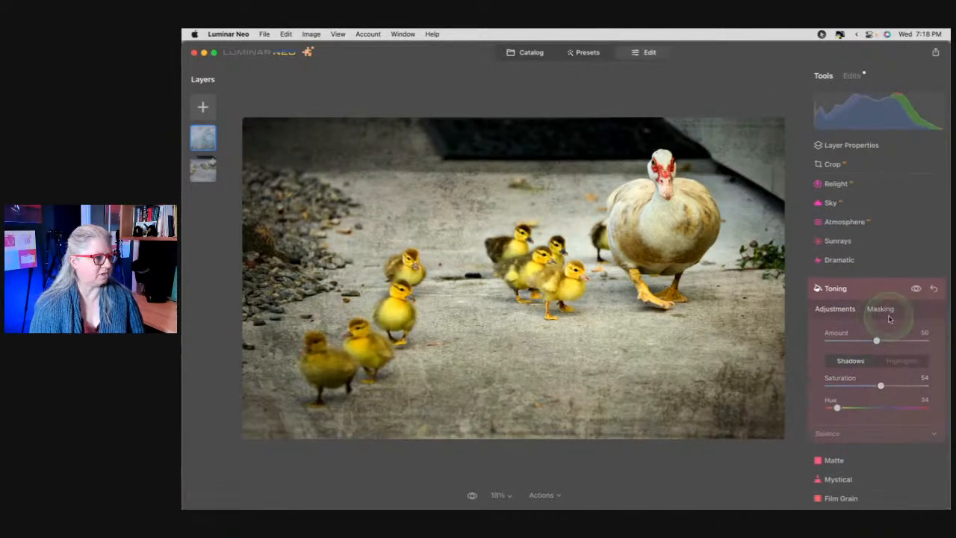
left_click(858, 288)
Try the Fill image mapping on the texture layer, and switch the mapping to Stretch
scroll(858, 289, "up", 8)
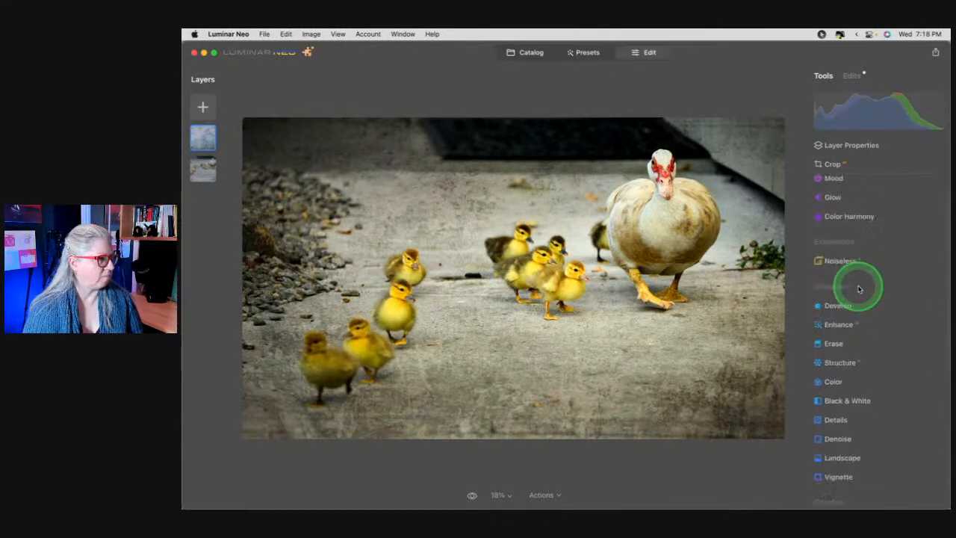
left_click(859, 146)
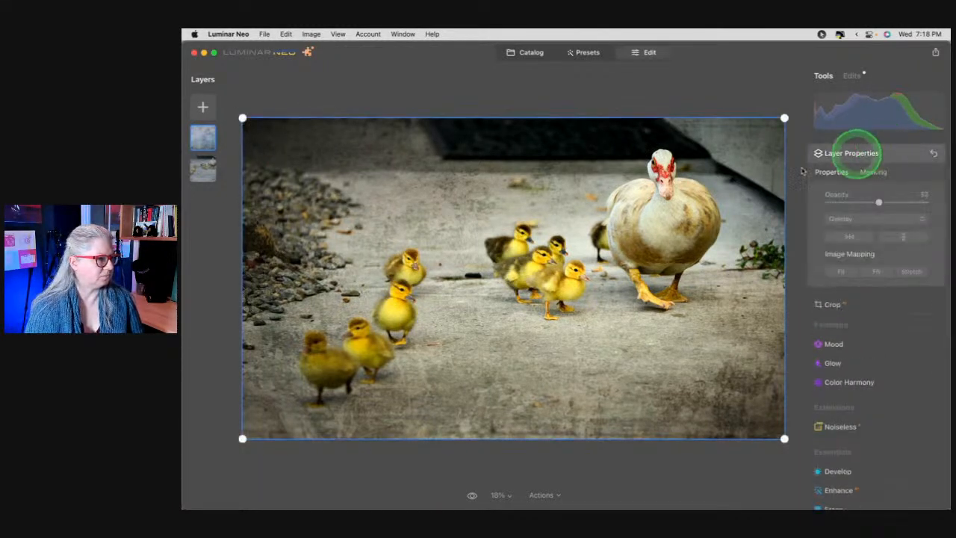
left_click(877, 273)
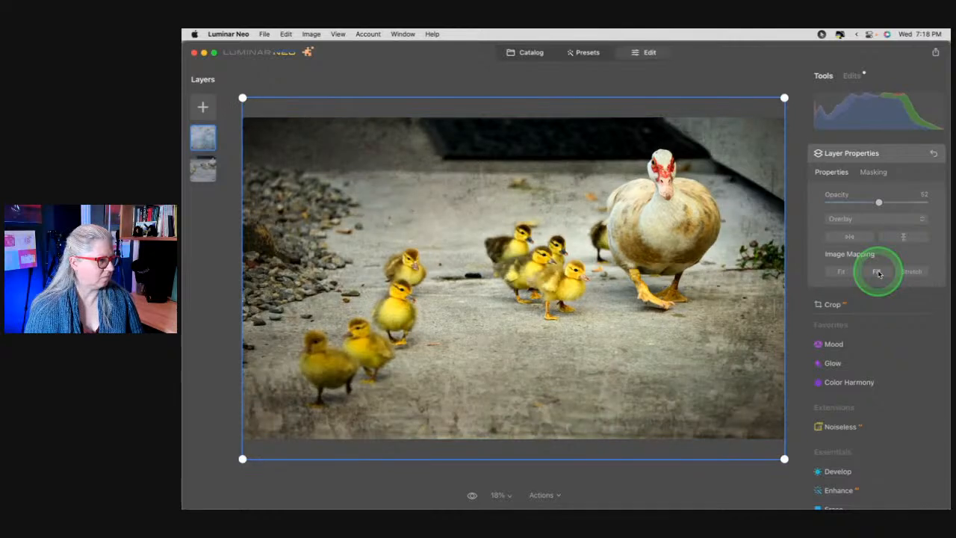
left_click(912, 271)
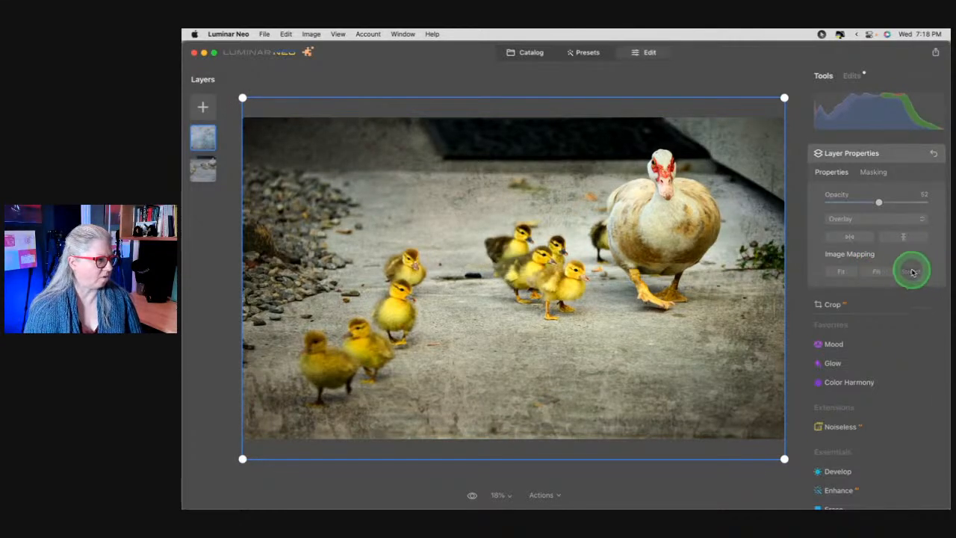
left_click(912, 271)
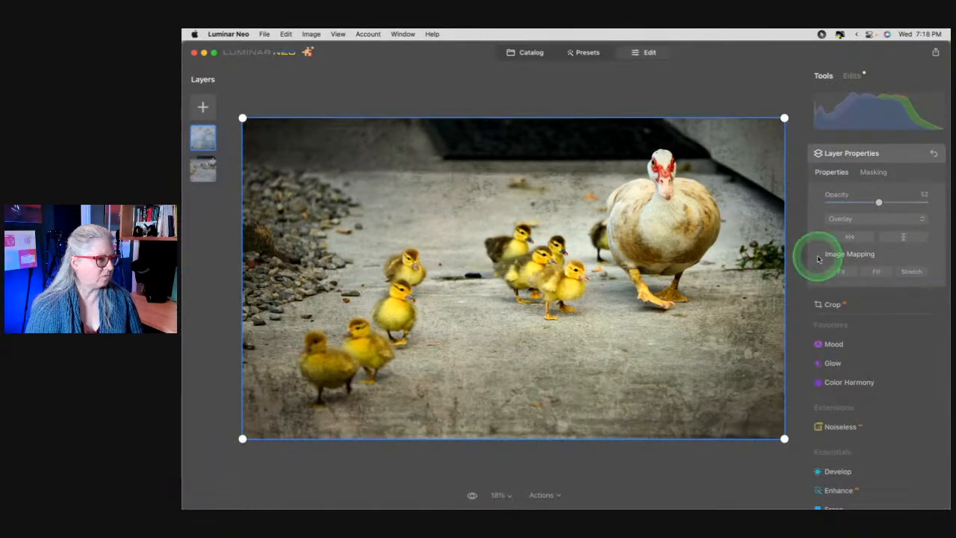
Try flipping the texture layer horizontally and extend its lower edge slightly beyond the photo
left_click(849, 236)
left_click(850, 237)
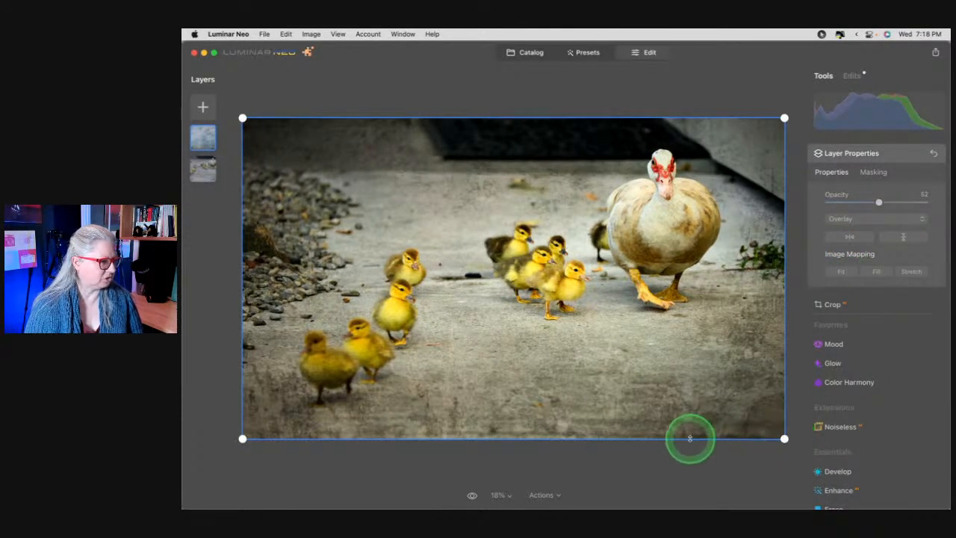
left_click_drag(689, 438, 690, 441)
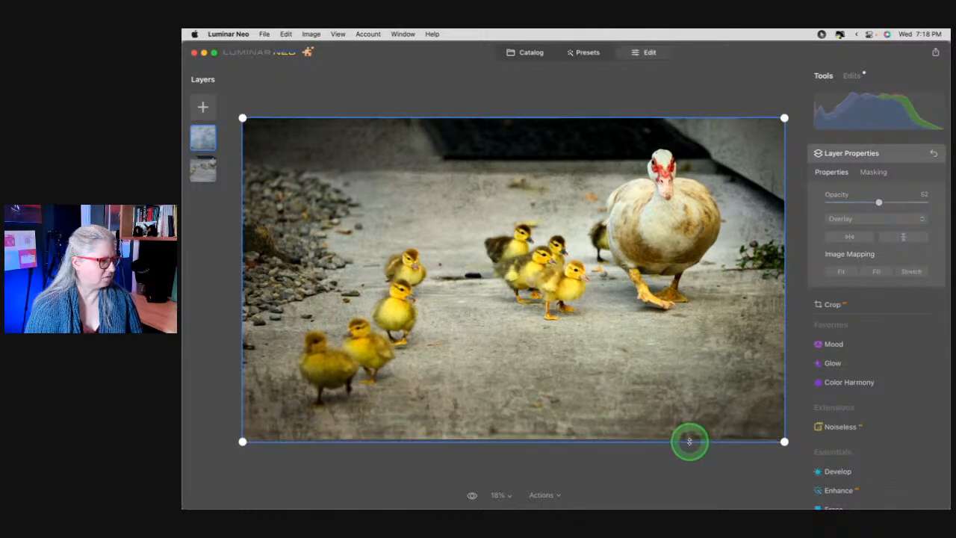
left_click(861, 155)
left_click(920, 168)
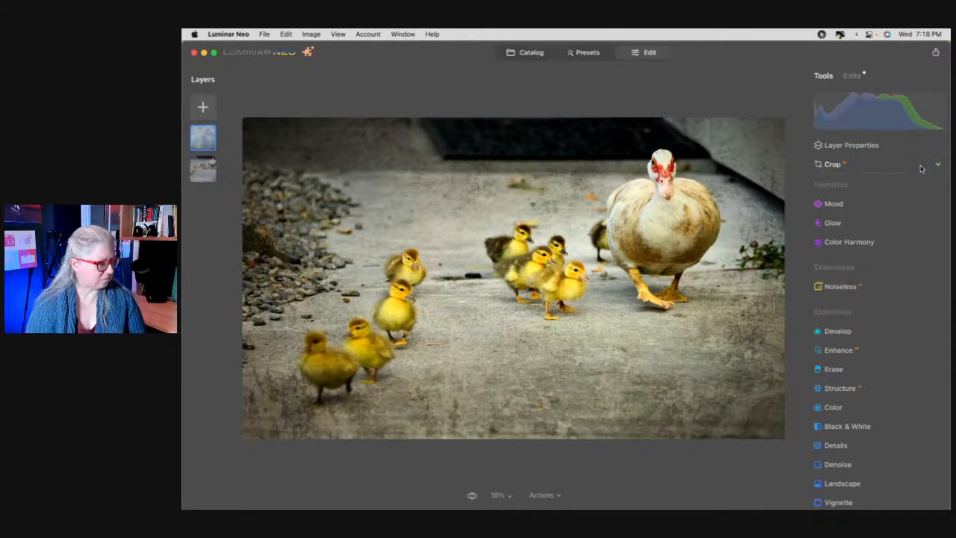
Compare the duck photo before and after the edits
key("backslash")
key("backslash")
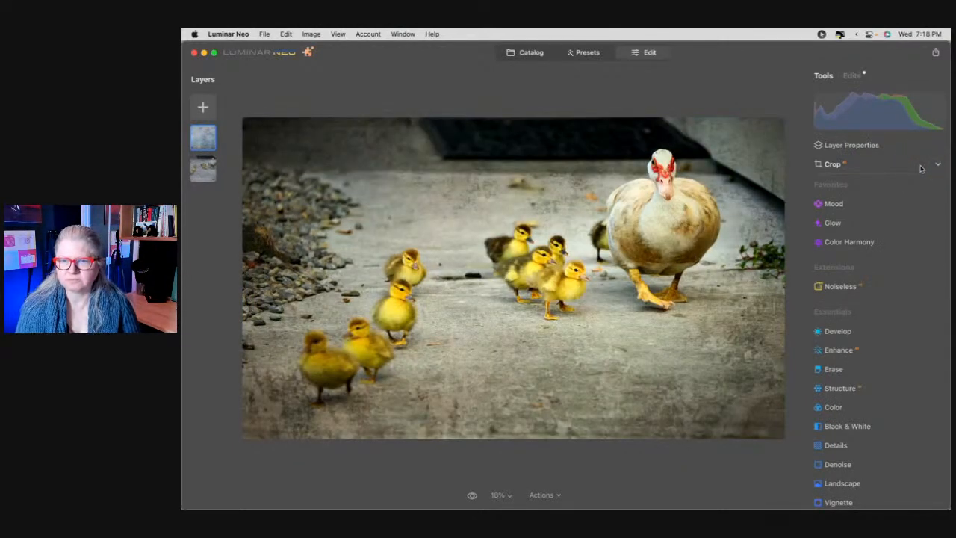
key("backslash")
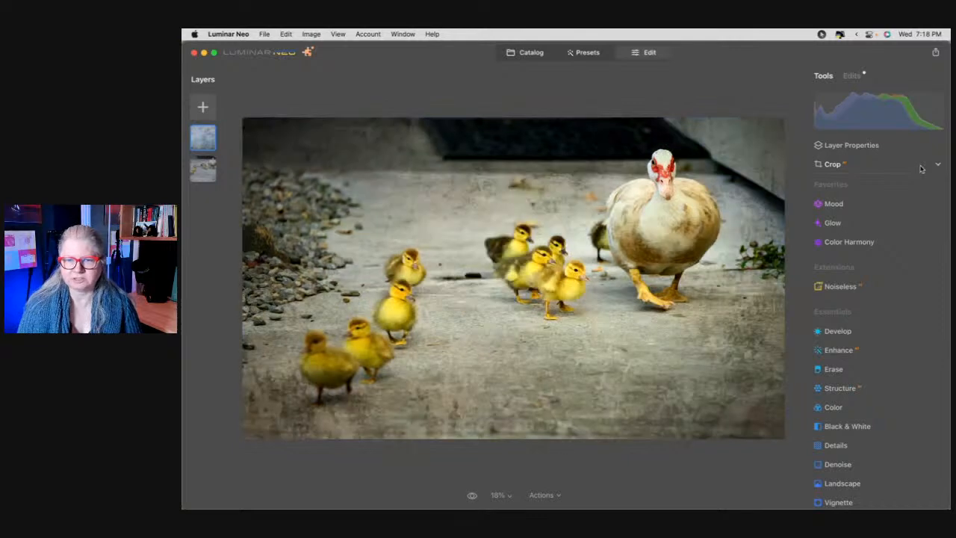
Brush away some texture around the front ducklings in the layer mask, using Erase with size 100, softness 100 and strength 17
left_click(863, 147)
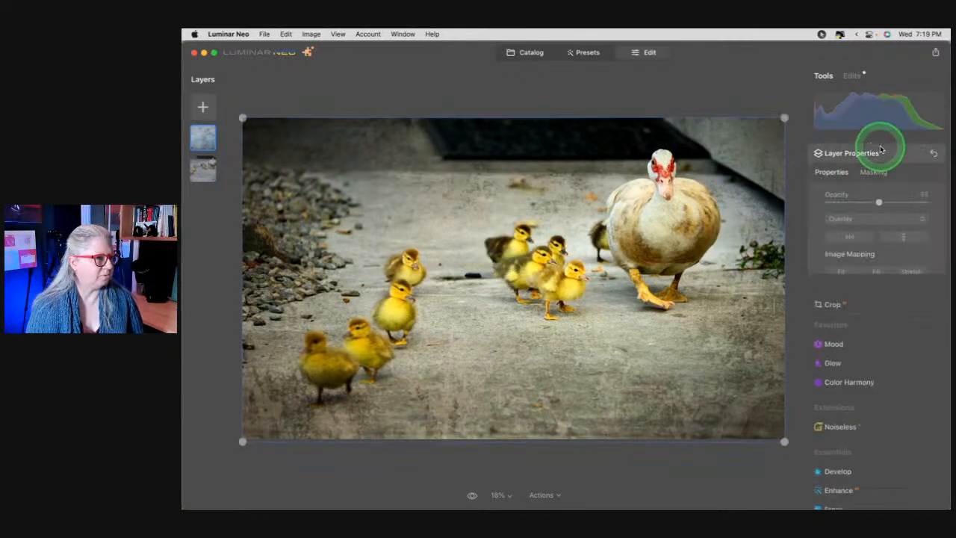
left_click(869, 174)
left_click(834, 196)
left_click(888, 216)
left_click(842, 273)
mouse_move(289, 391)
left_mouse_down()
mouse_move(429, 379)
mouse_move(293, 393)
mouse_move(282, 368)
mouse_move(299, 394)
mouse_move(353, 396)
mouse_move(394, 371)
mouse_move(392, 321)
mouse_move(410, 304)
mouse_move(317, 361)
mouse_move(296, 393)
mouse_move(241, 403)
mouse_move(271, 382)
mouse_move(259, 344)
left_mouse_up()
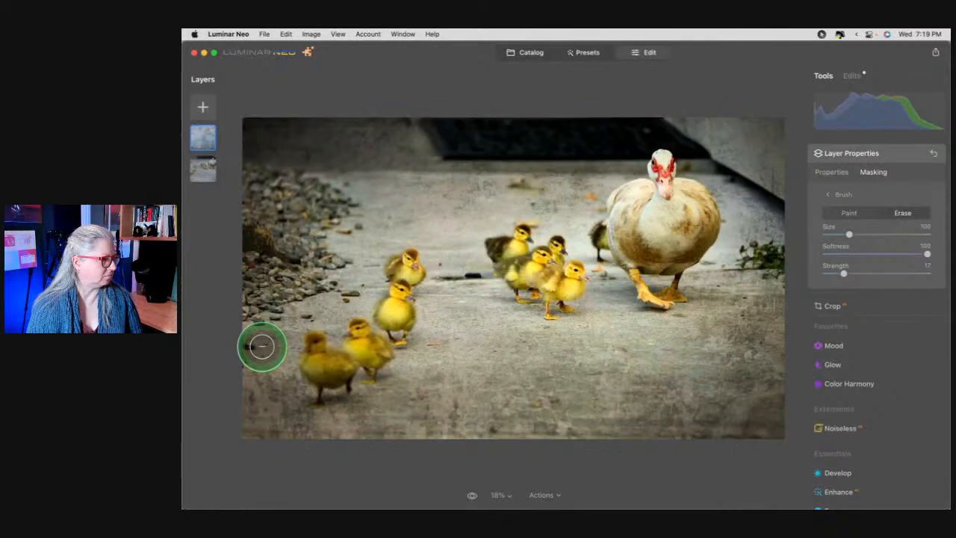
mouse_move(291, 384)
left_mouse_down()
mouse_move(357, 374)
mouse_move(345, 393)
mouse_move(277, 375)
mouse_move(299, 387)
mouse_move(387, 376)
mouse_move(478, 403)
left_mouse_up()
Raise the erase brush strength to 37 and brush more texture off the pavement from the front ducklings to beyond the duck
left_click(863, 273)
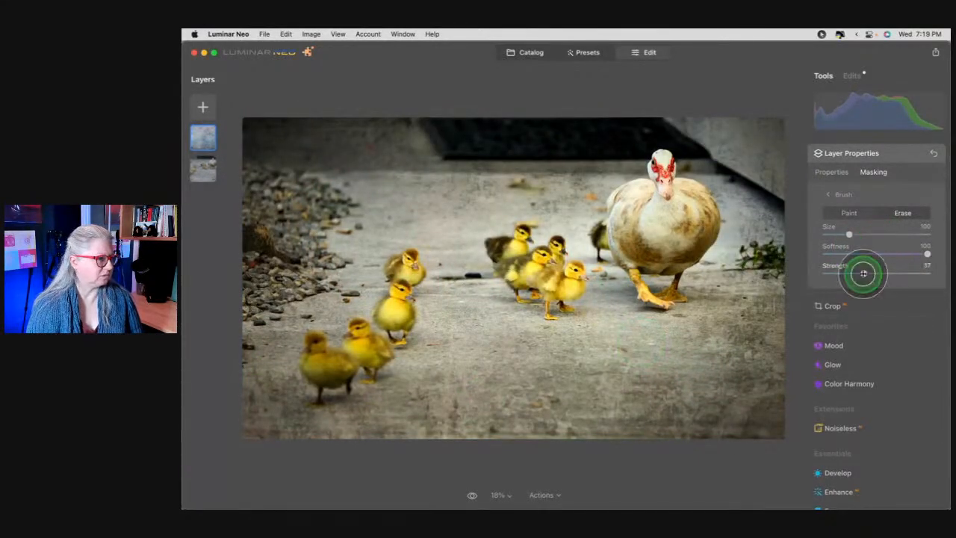
mouse_move(334, 376)
left_mouse_down()
mouse_move(381, 391)
mouse_move(264, 386)
mouse_move(719, 331)
mouse_move(777, 314)
left_mouse_up()
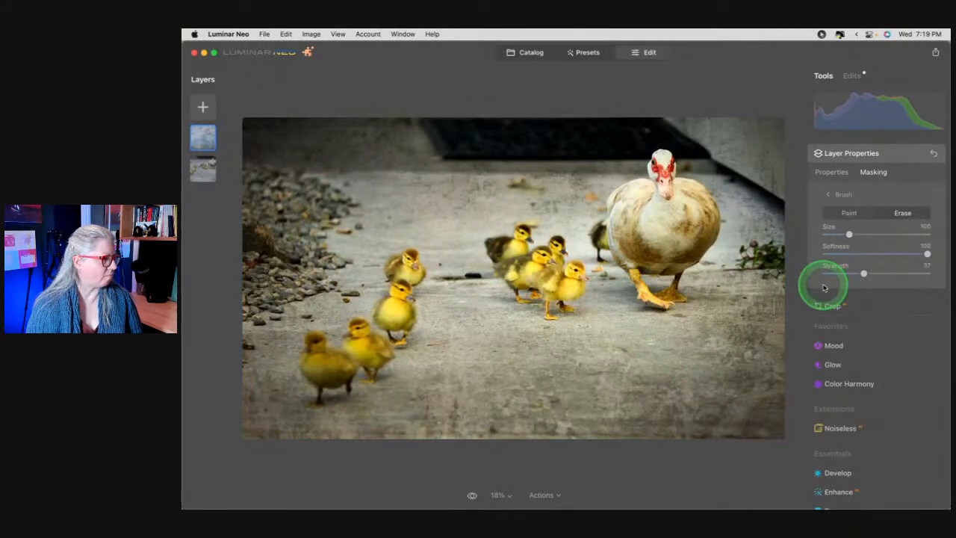
left_click(881, 152)
Return to the catalog and view the edited orange bird and duck family photos in large previews
left_click(514, 53)
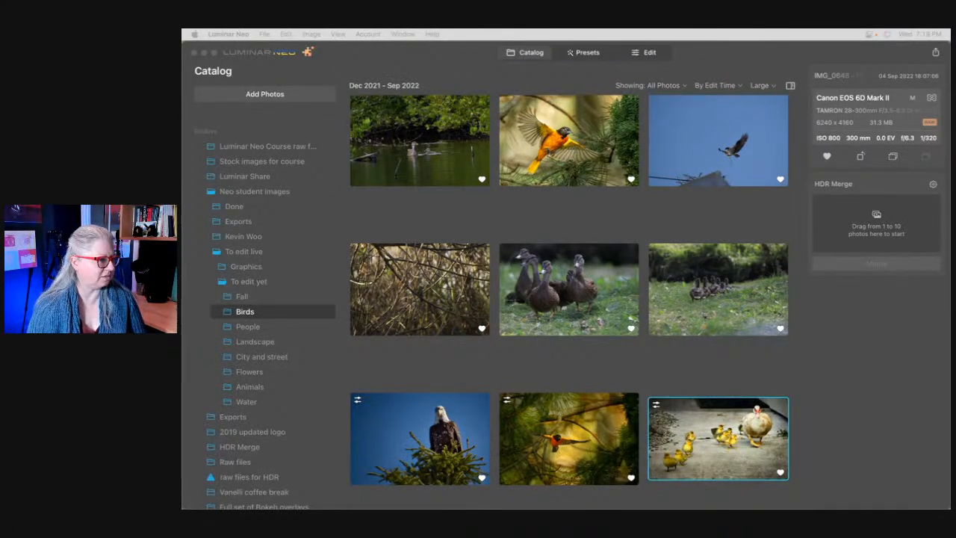
double_click(565, 438)
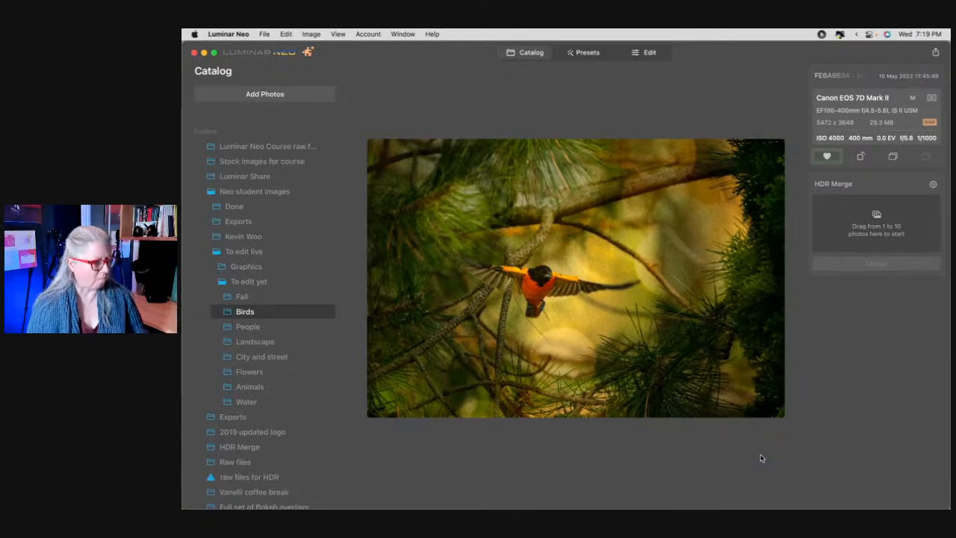
key("Right")
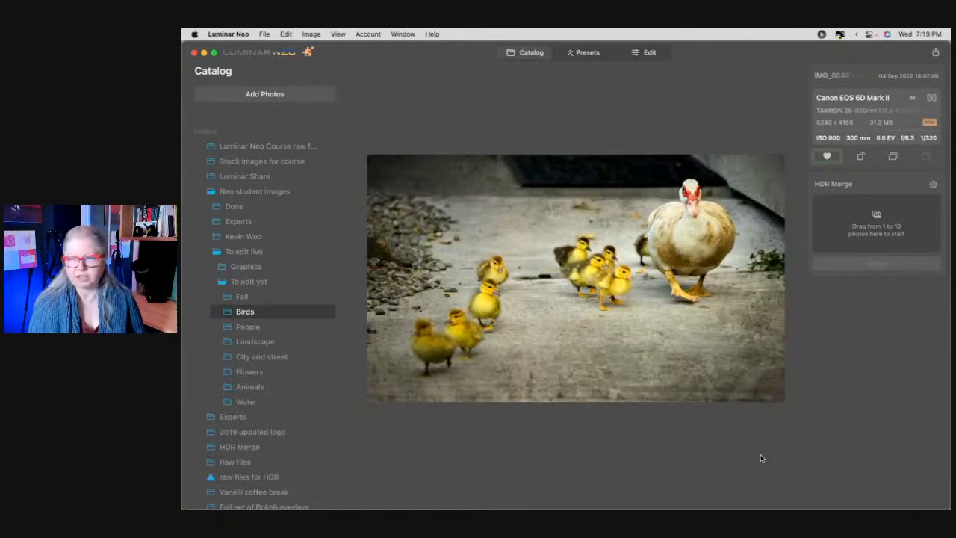
left_click(763, 458)
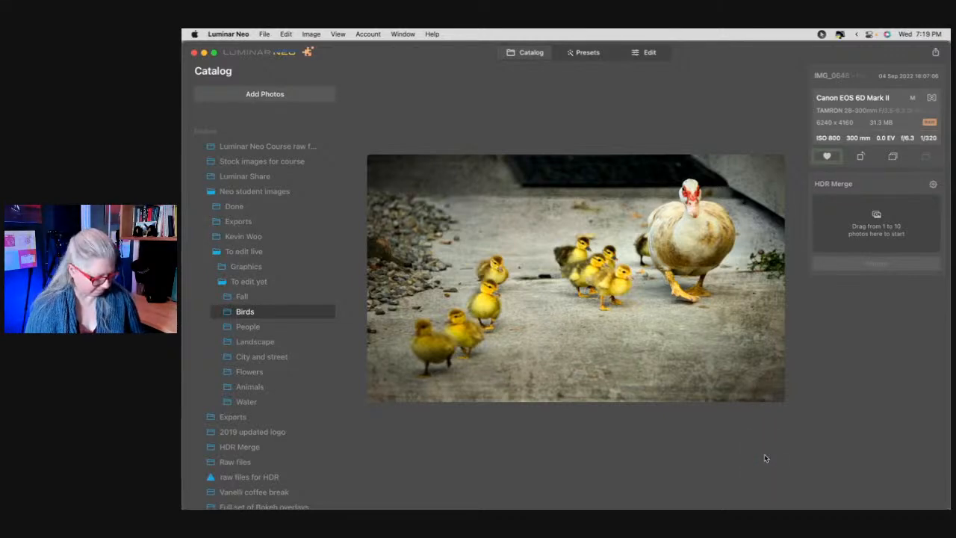
key("space")
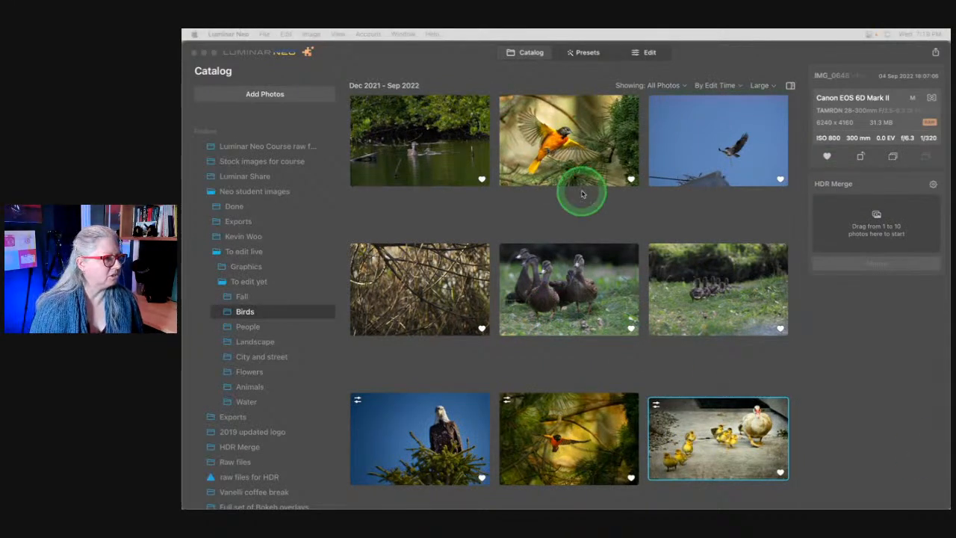
Select the photo of the bird flying against a blue sky, and open the People folder in the catalog
left_click(687, 153)
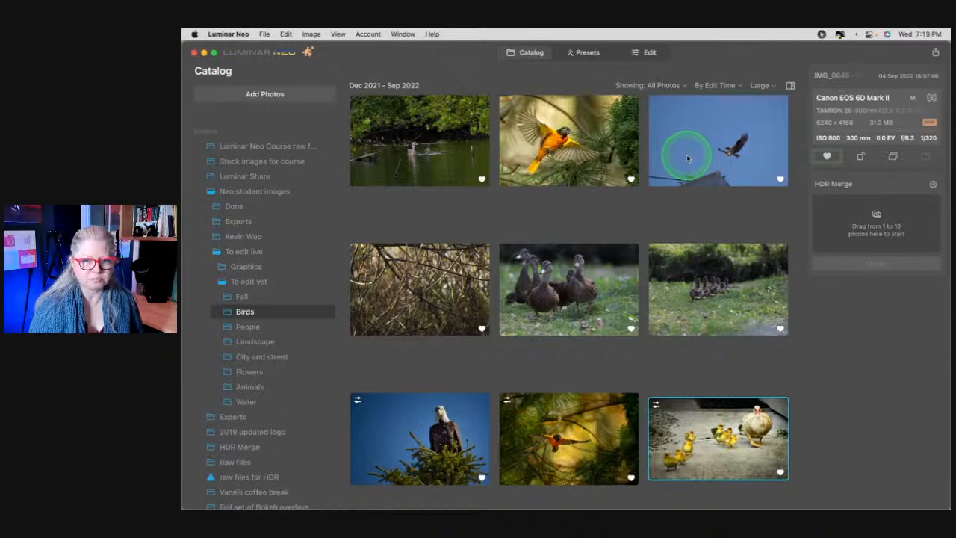
left_click(688, 158)
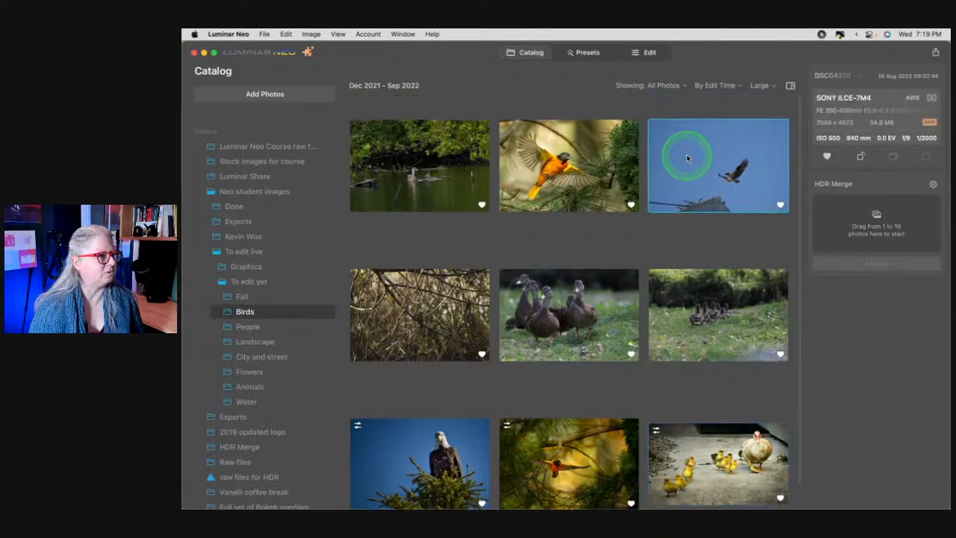
left_click(646, 53)
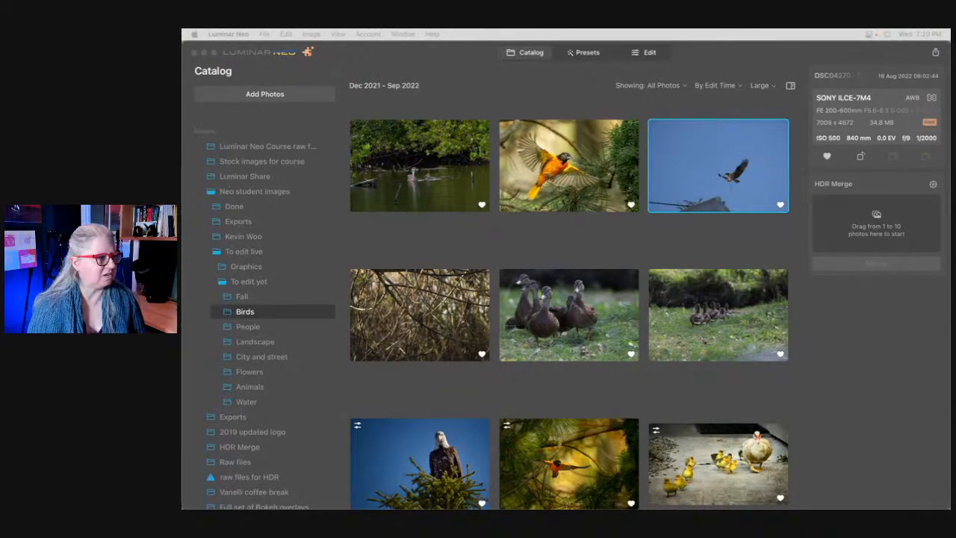
left_click(739, 235)
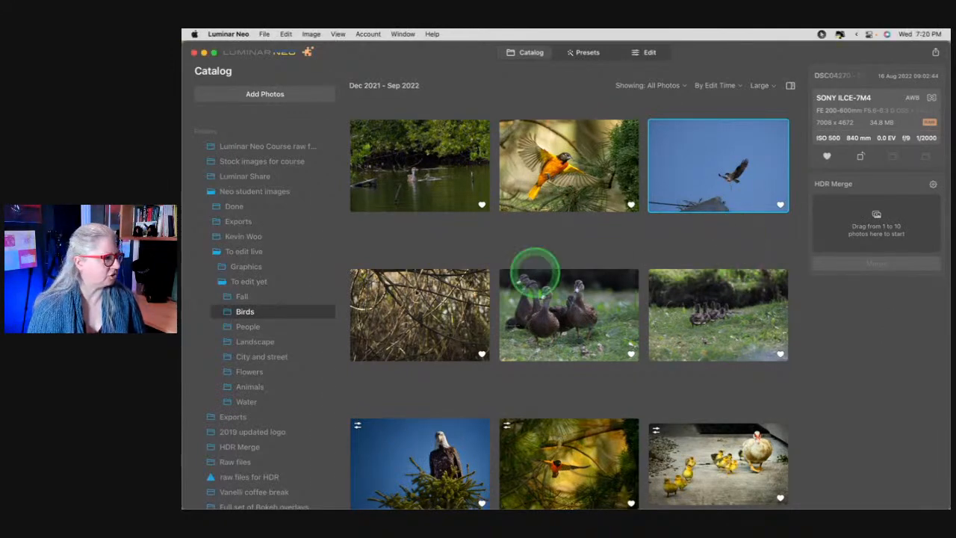
left_click(248, 326)
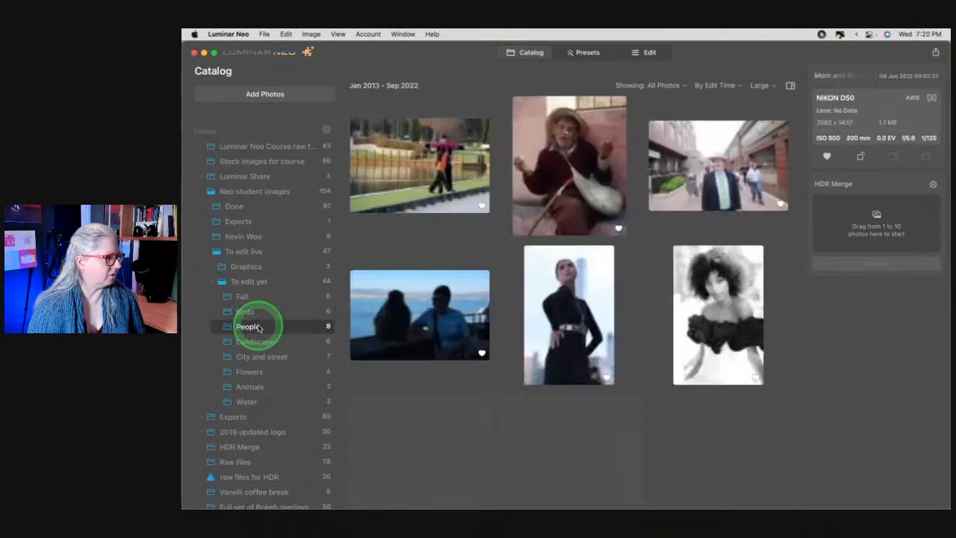
View the lakeside photo of the woman and child in large preview, and open the Water folder
double_click(371, 185)
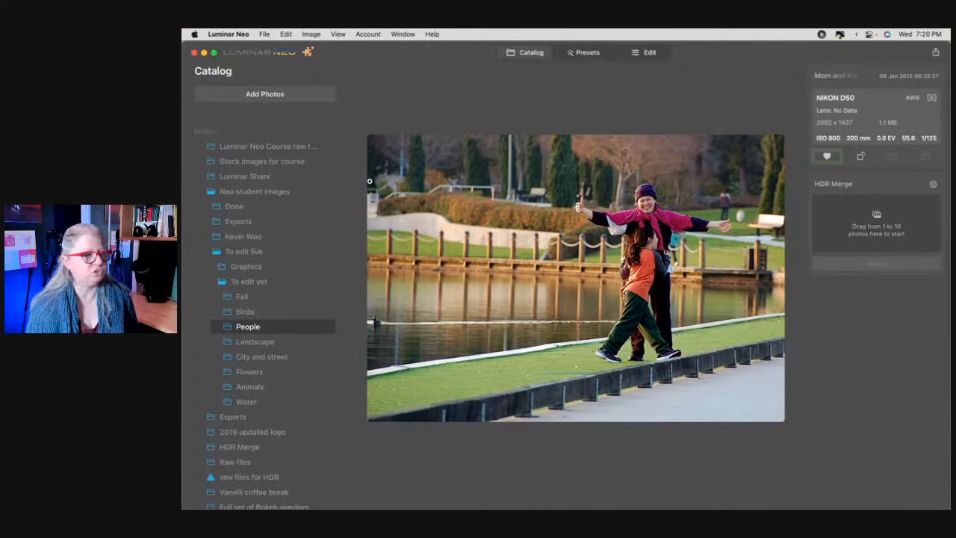
double_click(369, 181)
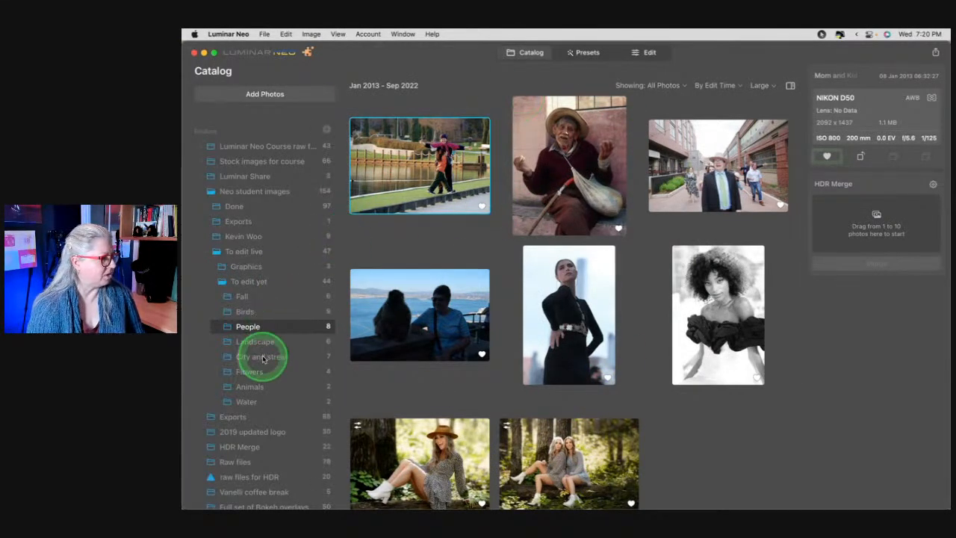
left_click(250, 401)
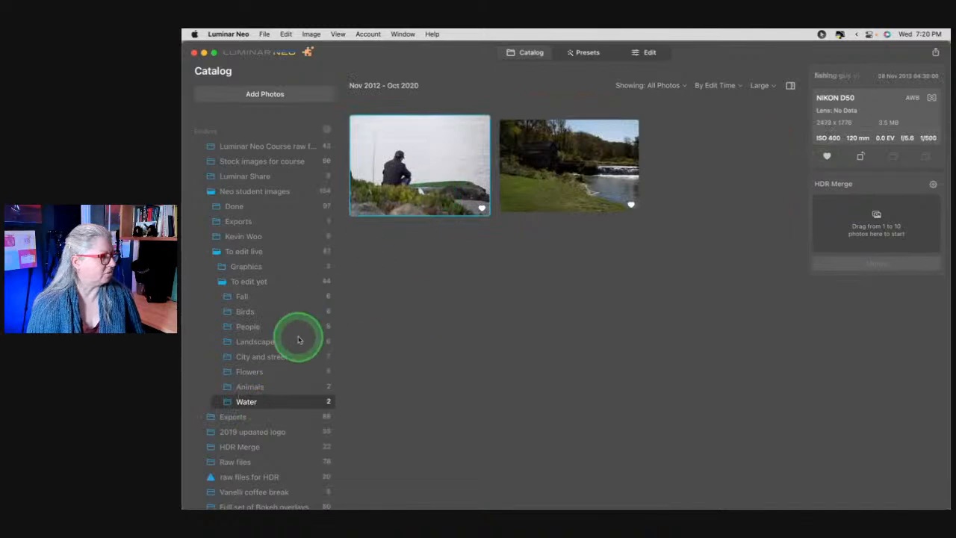
Return to the Birds folder and open the photo of the bird flying against a blue sky for editing
left_click(269, 310)
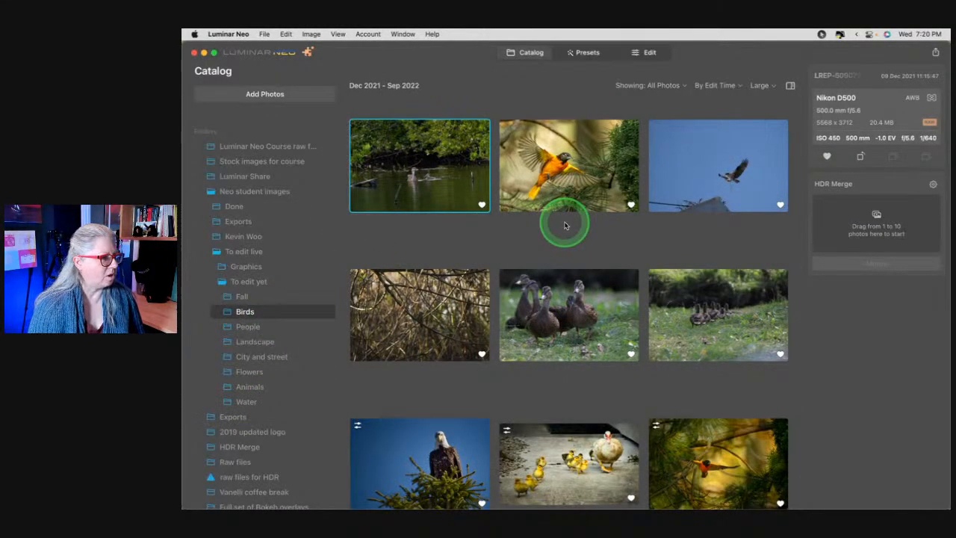
left_click(675, 177)
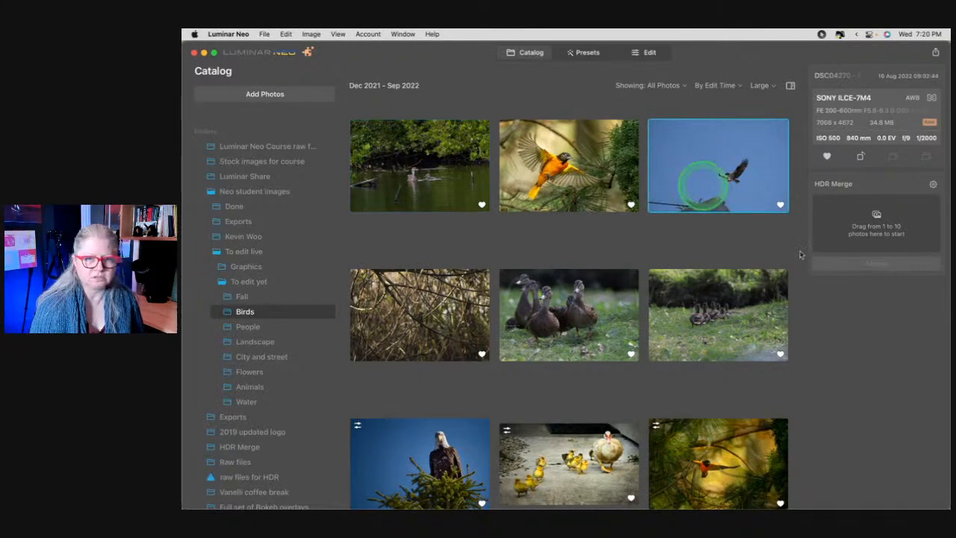
double_click(709, 167)
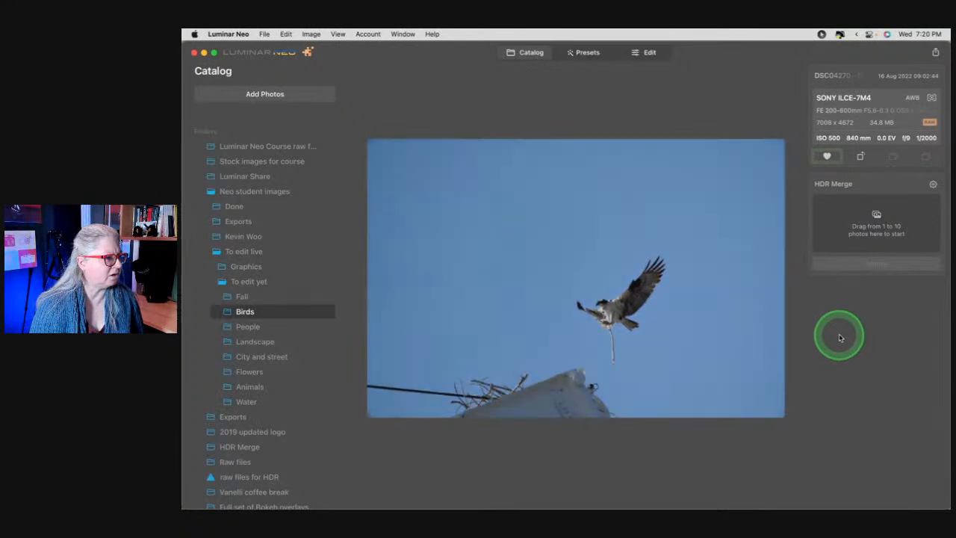
left_click(648, 52)
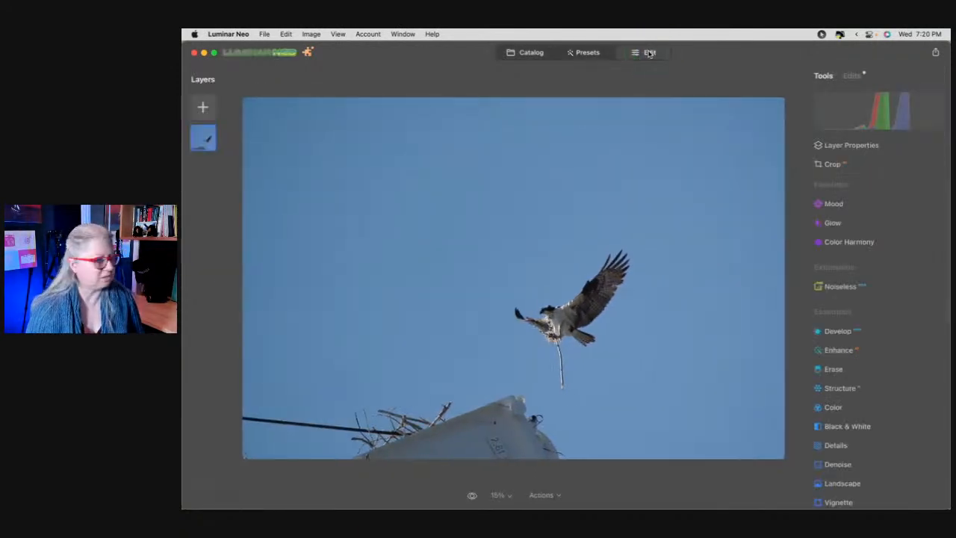
Inspect the bird, the stick it carries and the metal nest support at 100%, and return to the full view
double_click(559, 320)
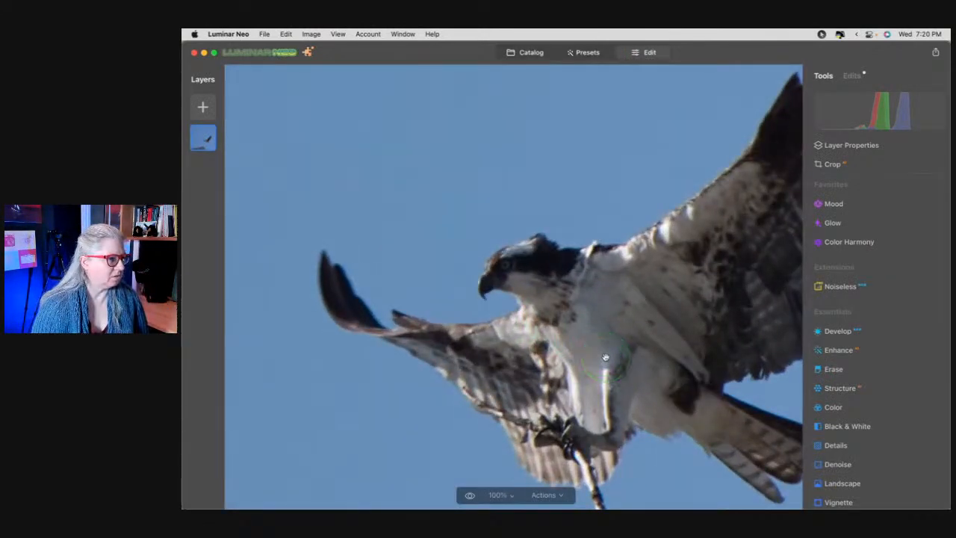
scroll(605, 357, "down", 10)
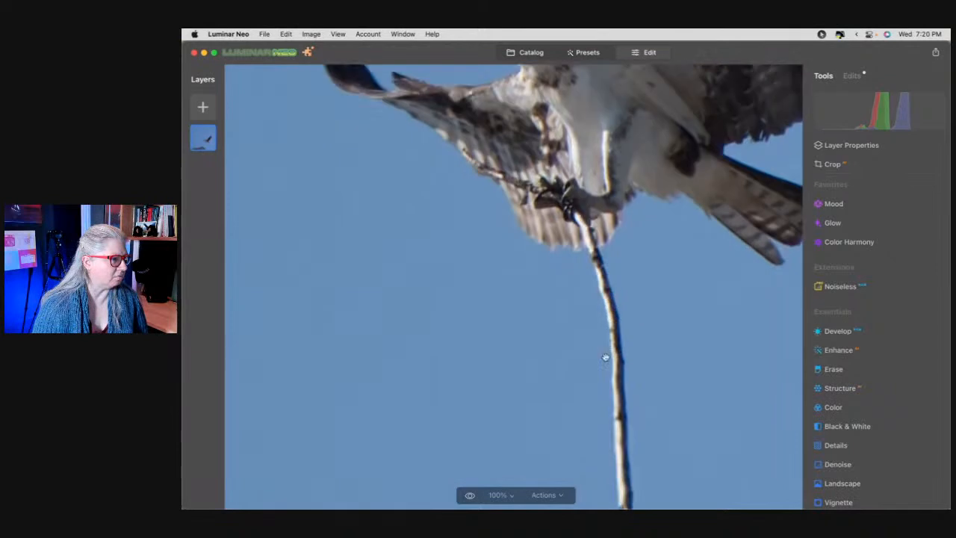
scroll(605, 357, "down", 10)
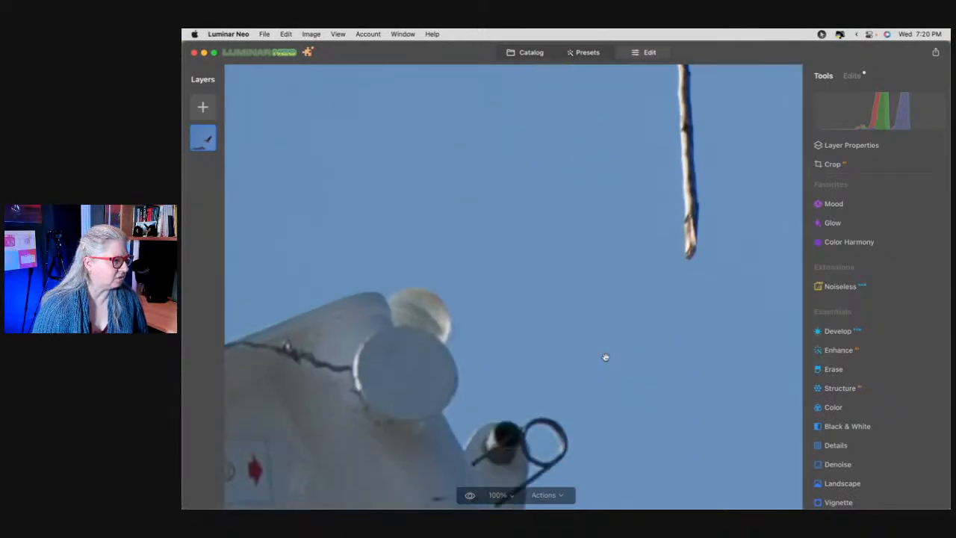
scroll(605, 357, "down", 2)
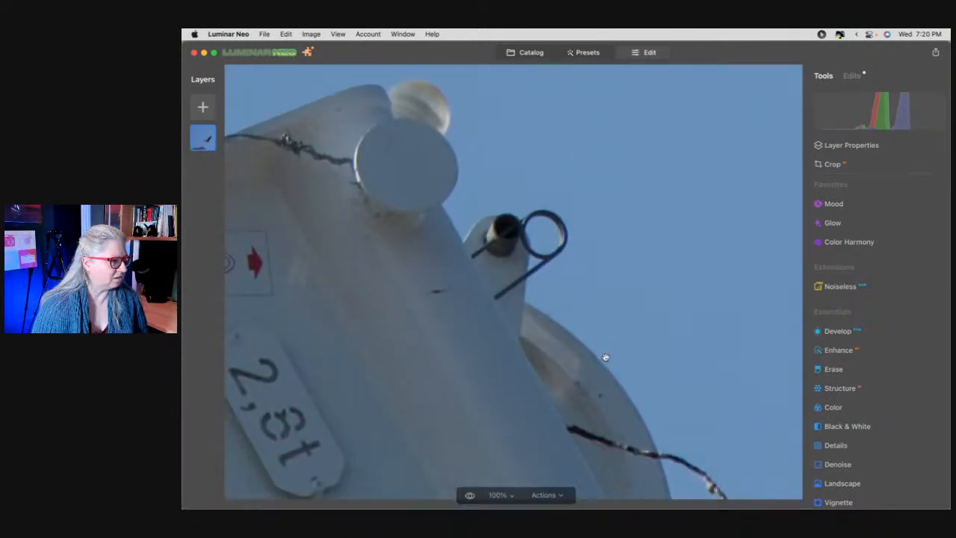
scroll(605, 357, "left", 4)
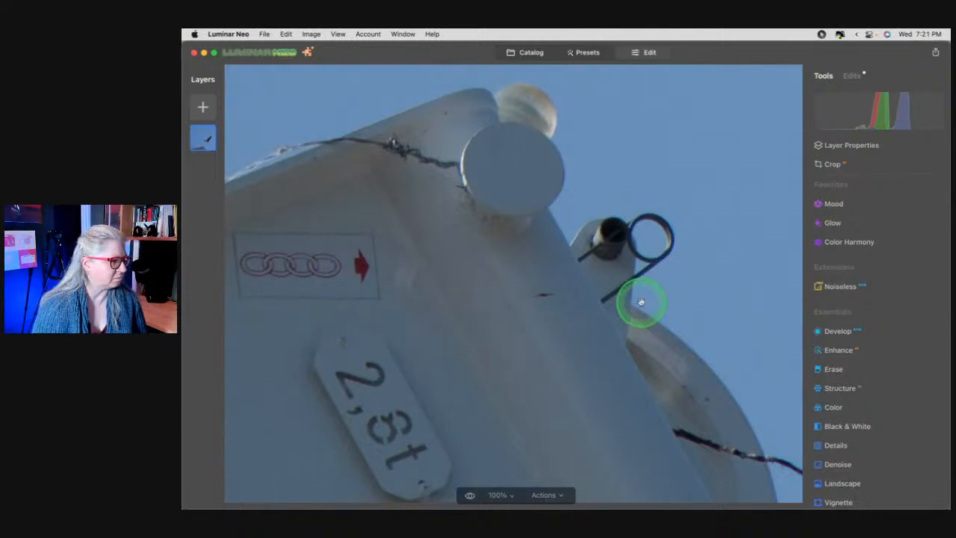
scroll(640, 302, "up", 10)
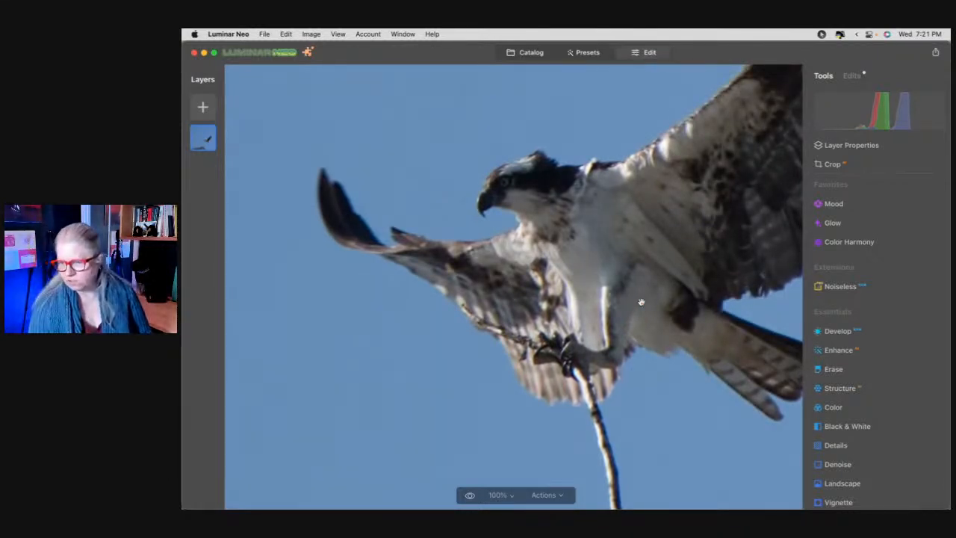
left_click(638, 302)
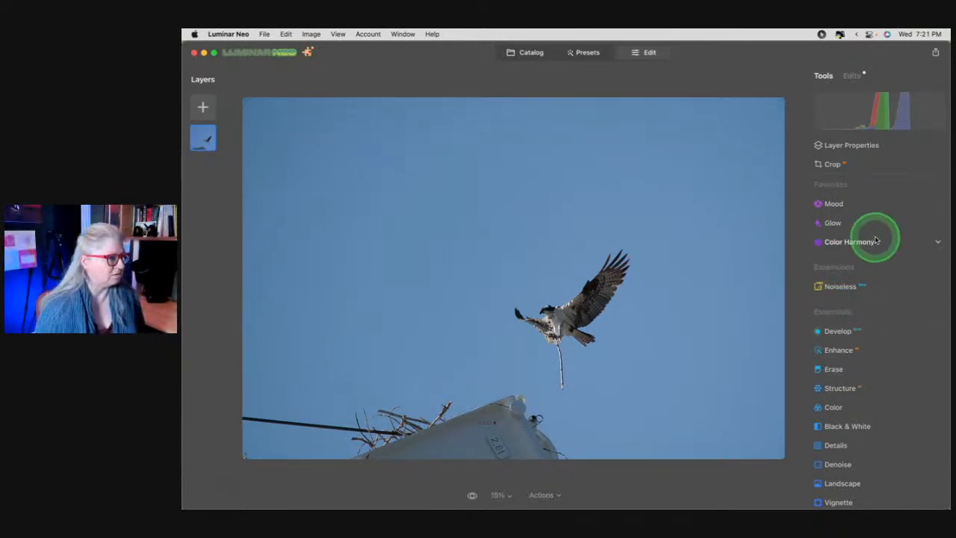
Crop the photo tighter at the Original ratio, keeping the flying bird toward the right and the nest along the lower edge
left_click(866, 166)
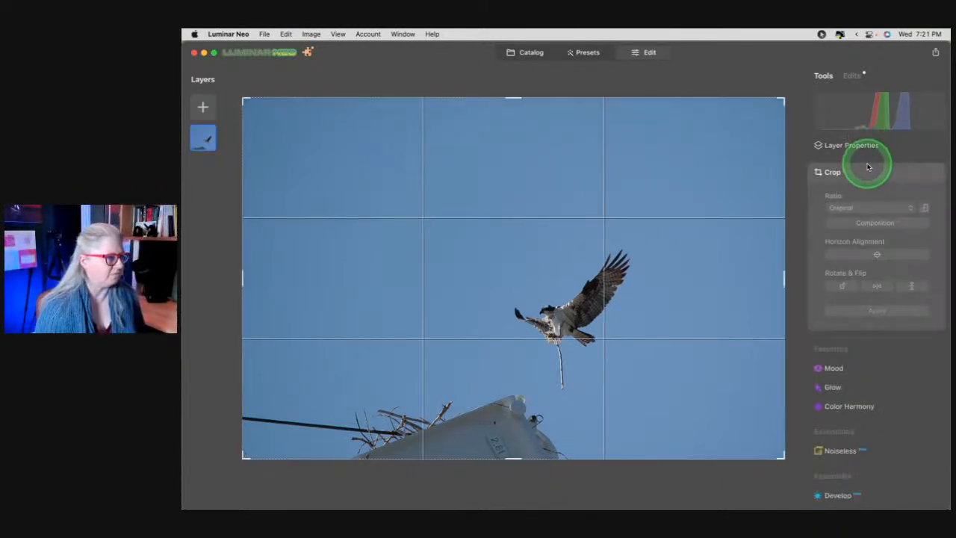
left_click(868, 221)
left_click_drag(555, 320, 542, 203)
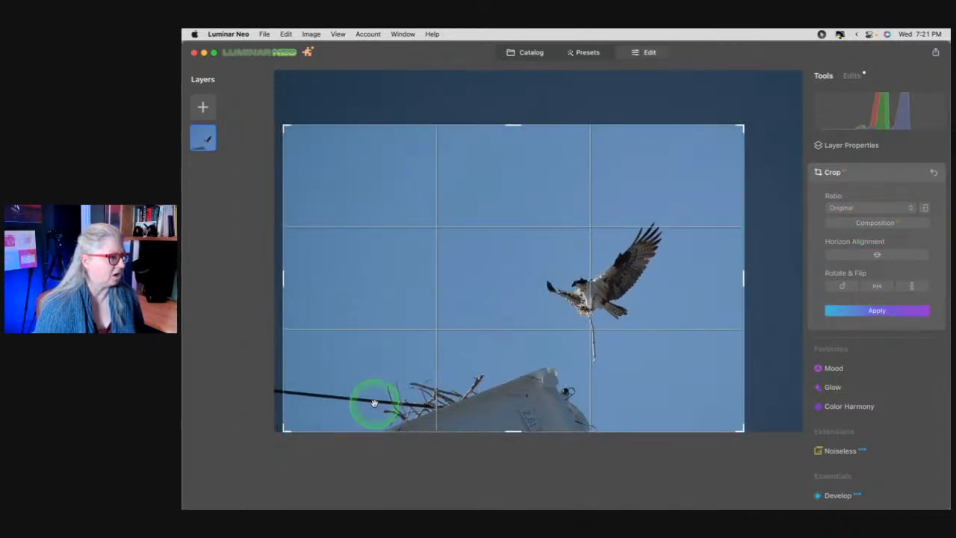
left_click_drag(285, 126, 337, 156)
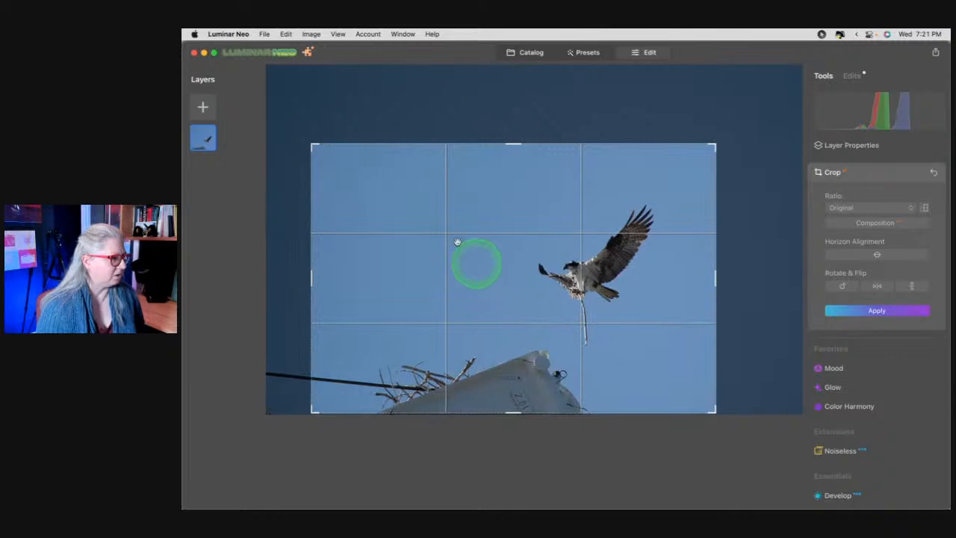
mouse_move(404, 230)
left_mouse_down()
mouse_move(395, 260)
mouse_move(406, 256)
mouse_move(410, 222)
left_mouse_up()
left_click_drag(312, 144, 335, 161)
left_click_drag(448, 281, 467, 275)
double_click(466, 275)
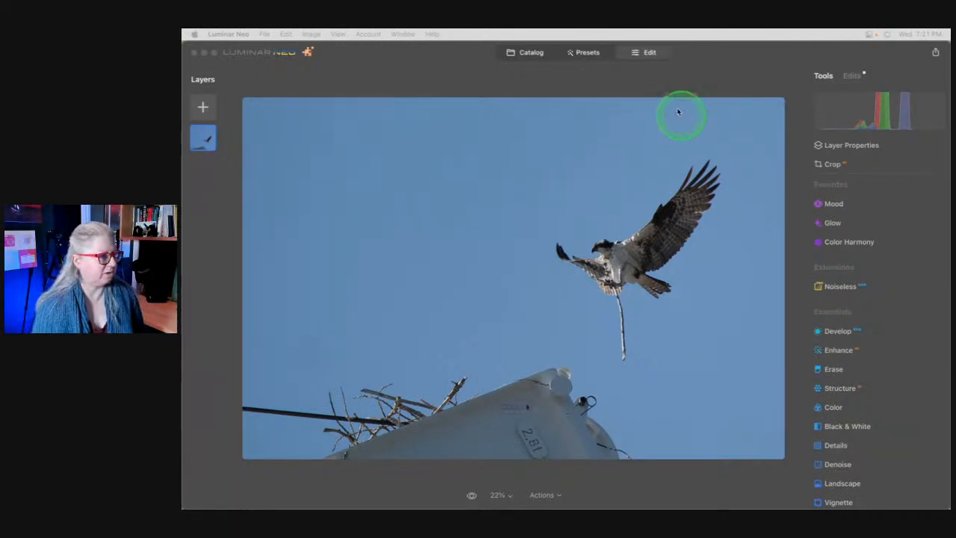
Try the Camera FL, Camera NT and Camera IN profiles in Develop, and settle on the Camera ST profile
left_click(707, 75)
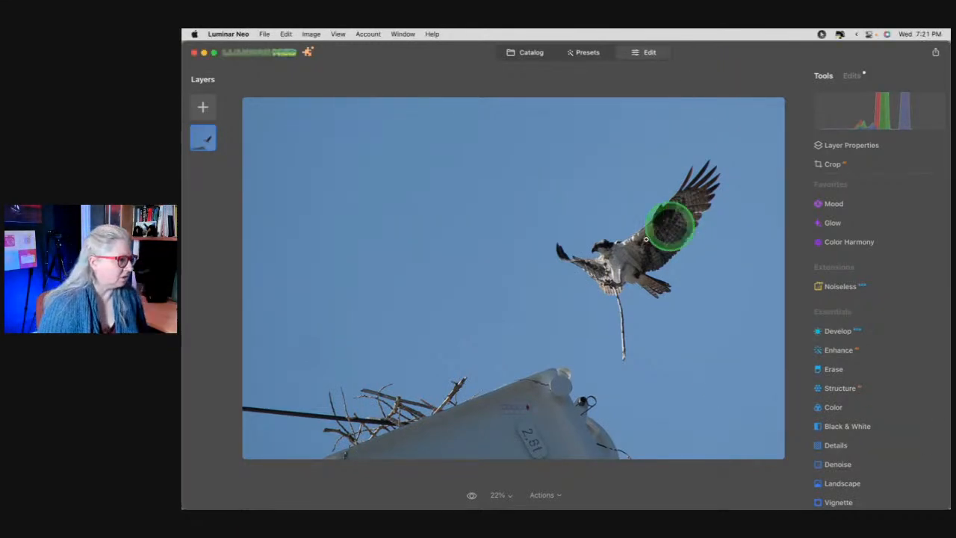
left_click(866, 287)
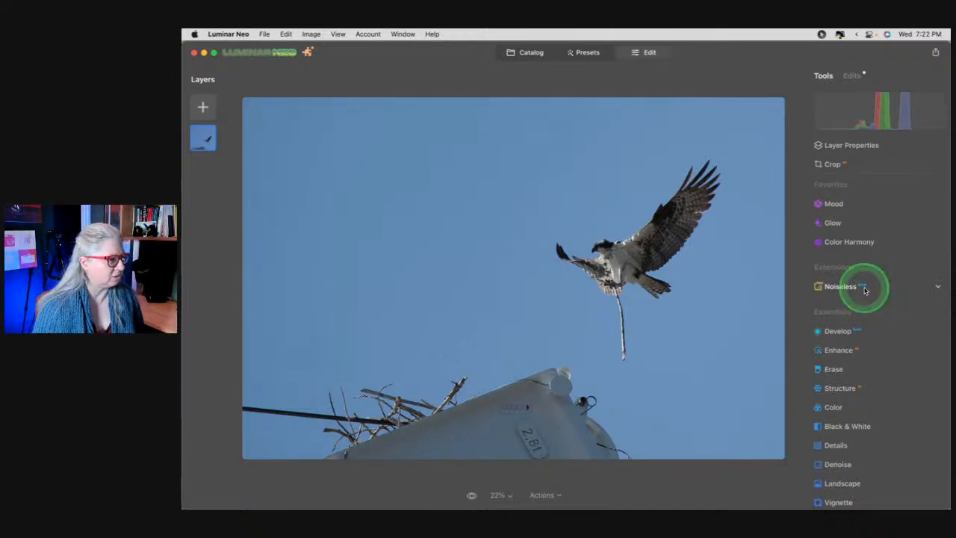
left_click(866, 330)
left_click(863, 248)
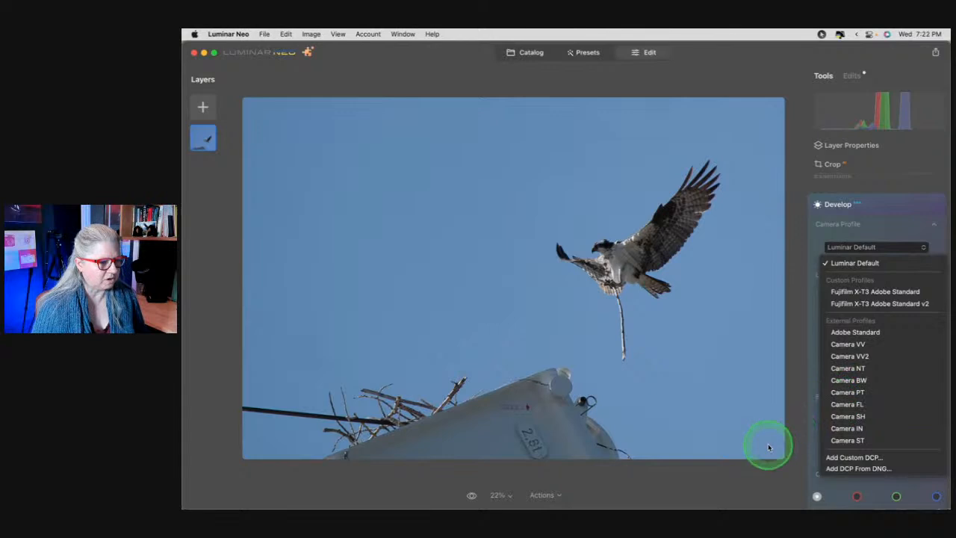
left_click(851, 405)
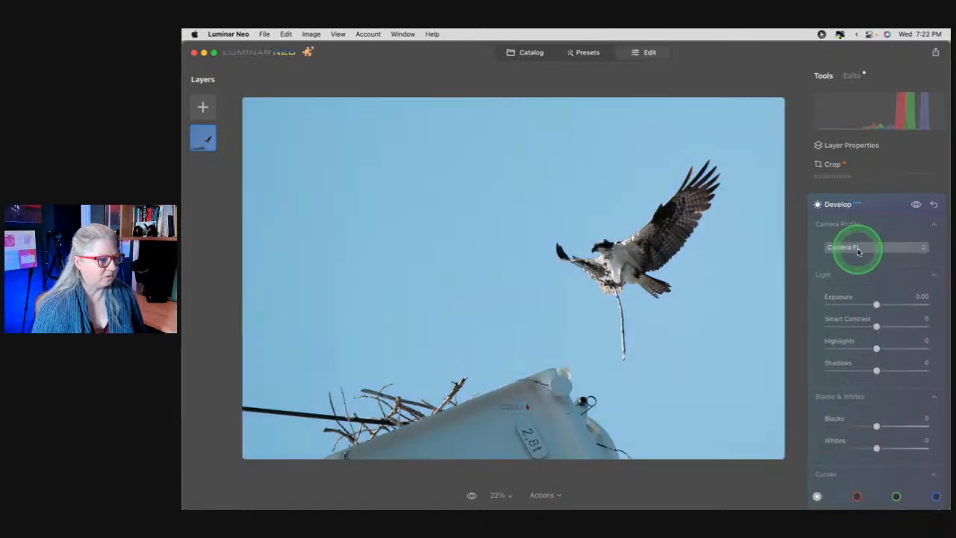
left_click(857, 249)
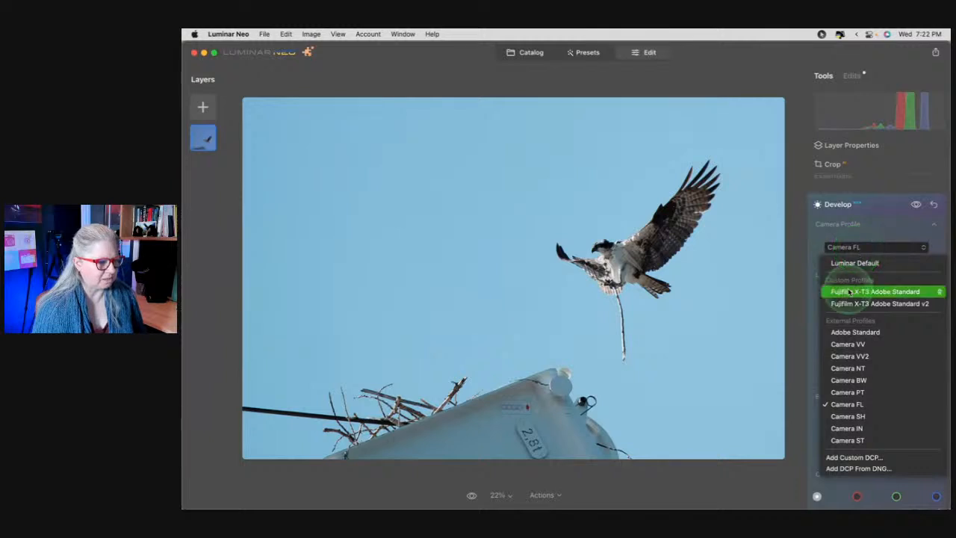
left_click(846, 368)
left_click(859, 249)
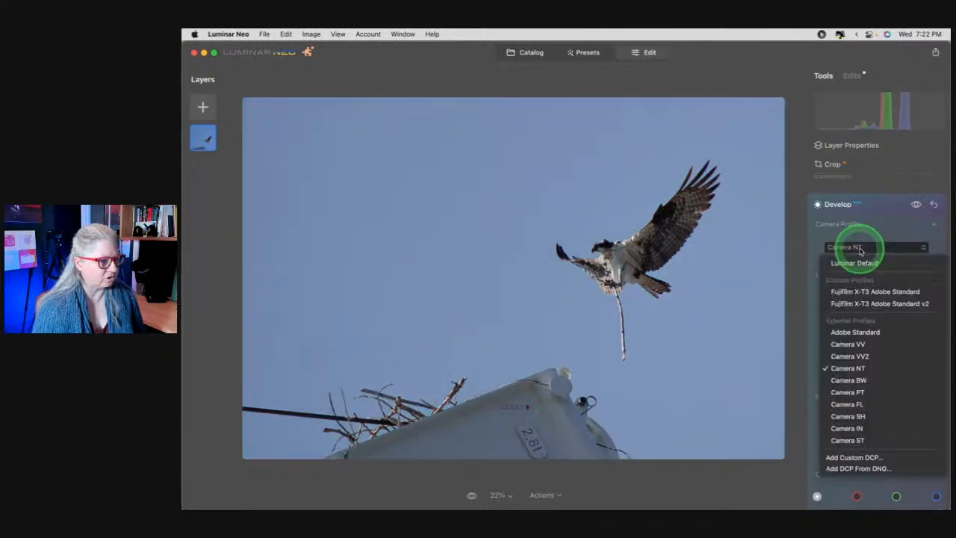
left_click(846, 427)
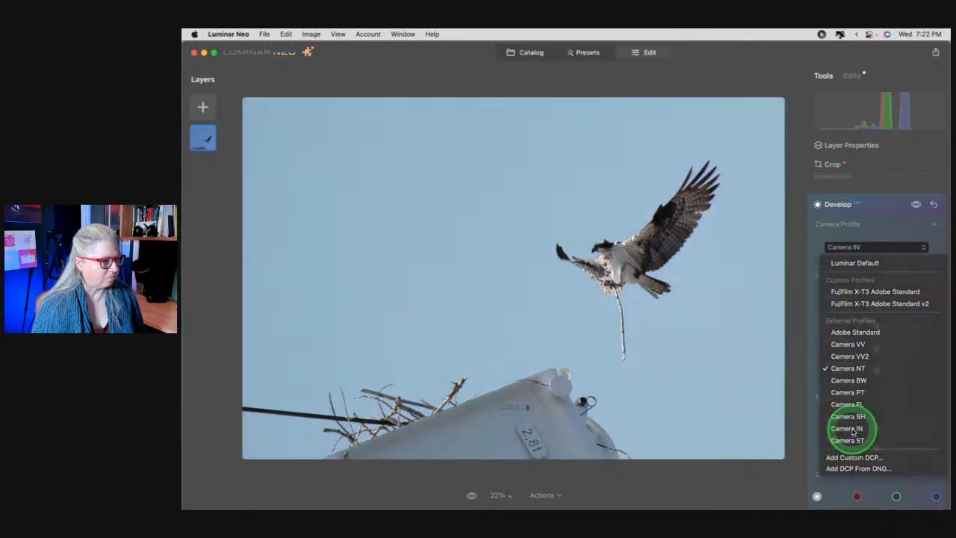
left_click(857, 247)
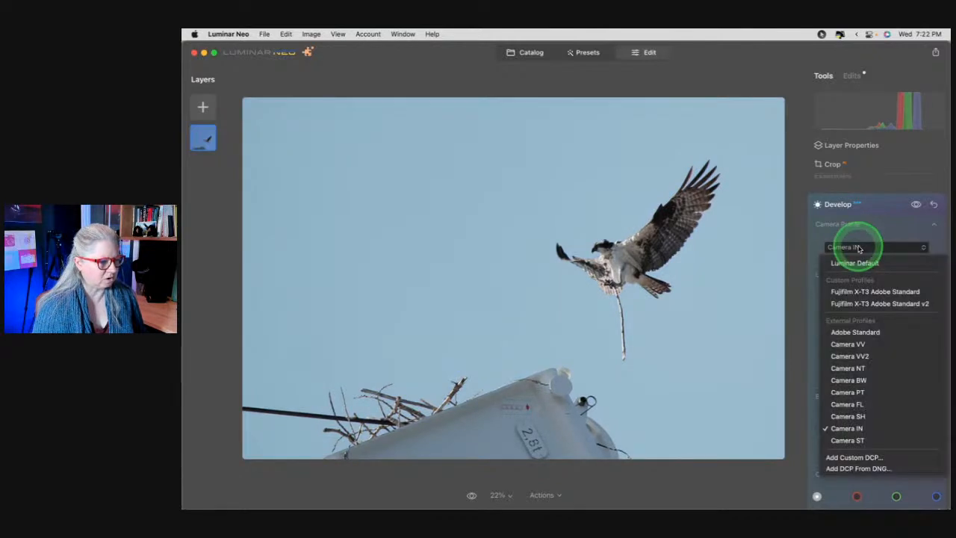
left_click(848, 439)
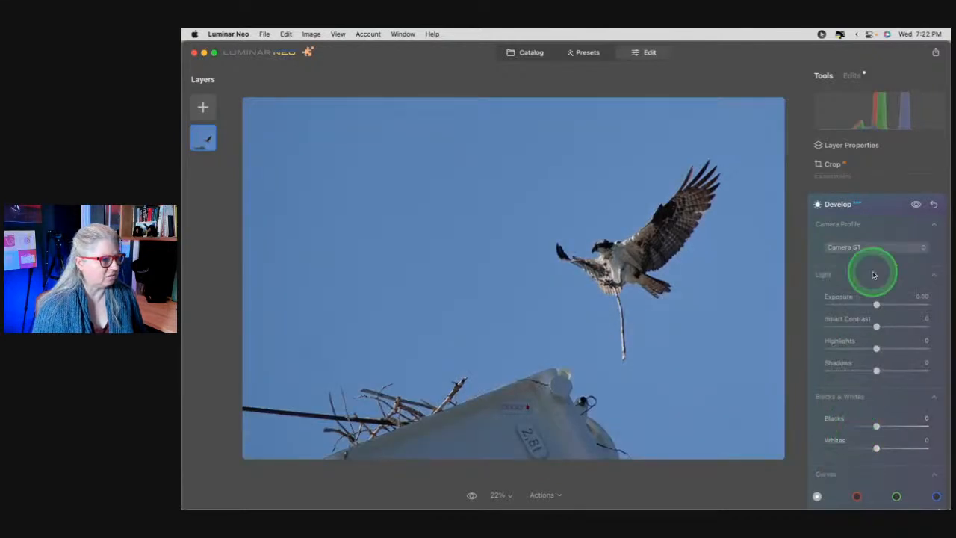
left_click(915, 205)
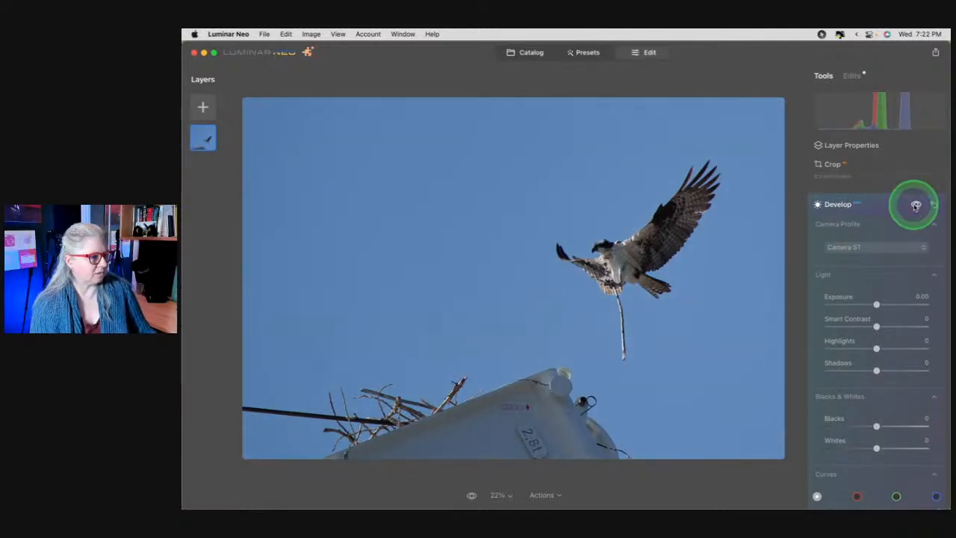
Move the white point and the black point of the main RGB curve slightly inward to increase the tonal range
scroll(861, 359, "down", 5)
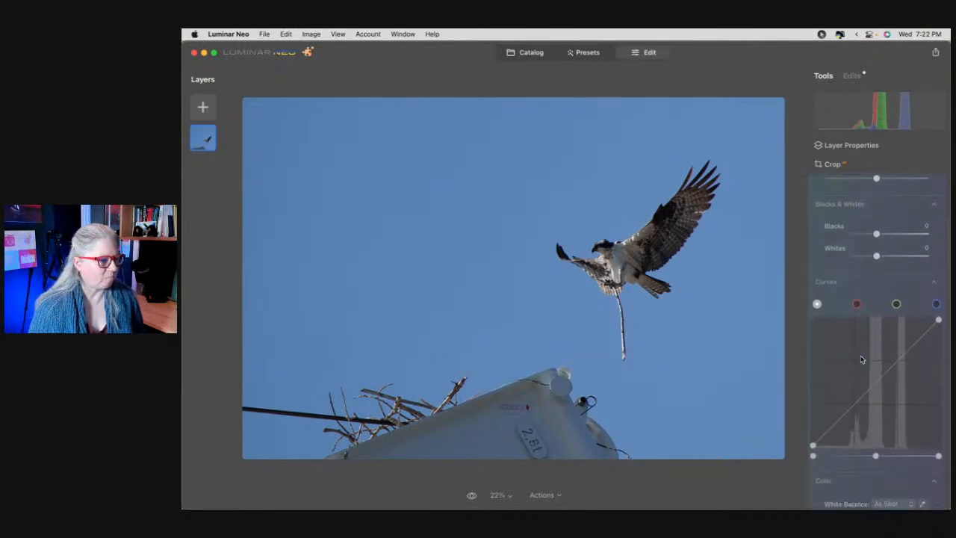
scroll(861, 359, "down", 2)
left_click(861, 352)
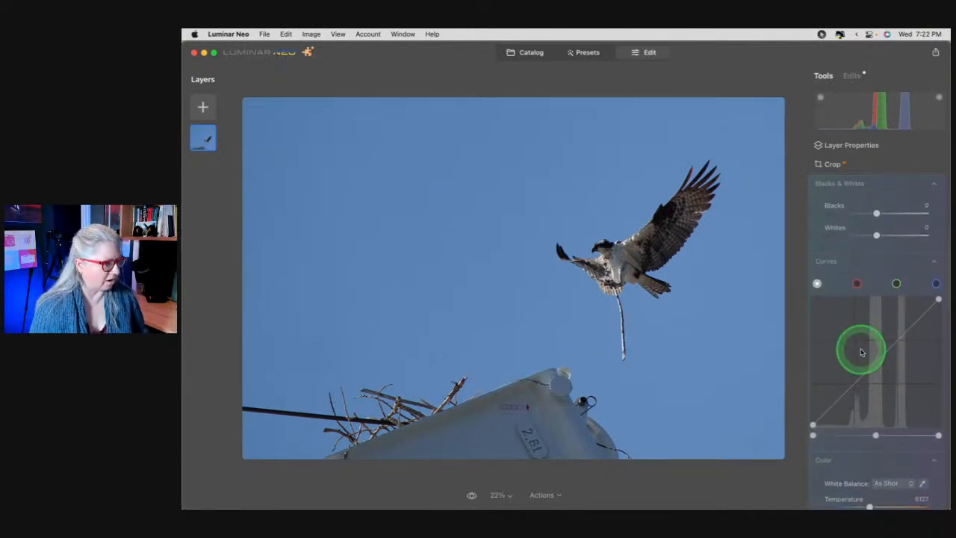
left_click_drag(939, 436, 925, 436)
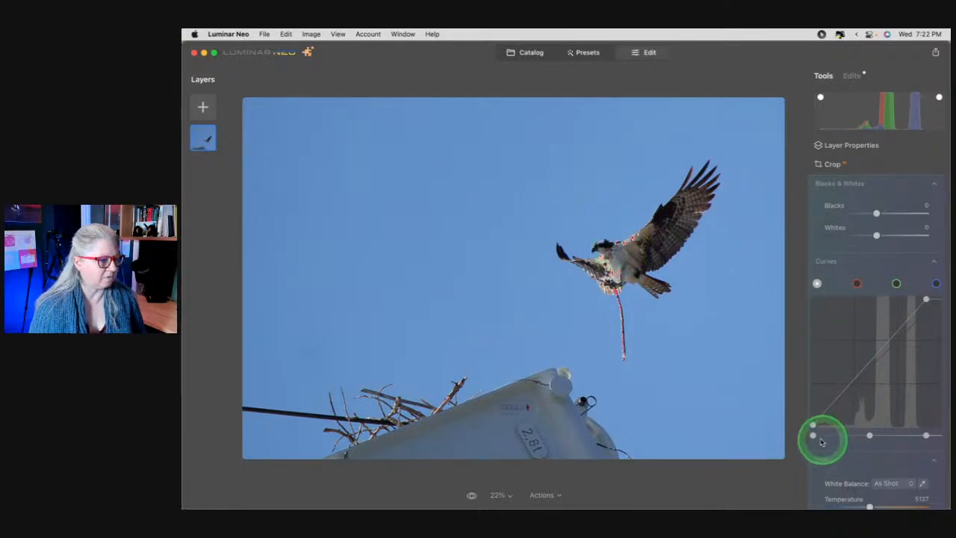
left_click_drag(813, 435, 818, 435)
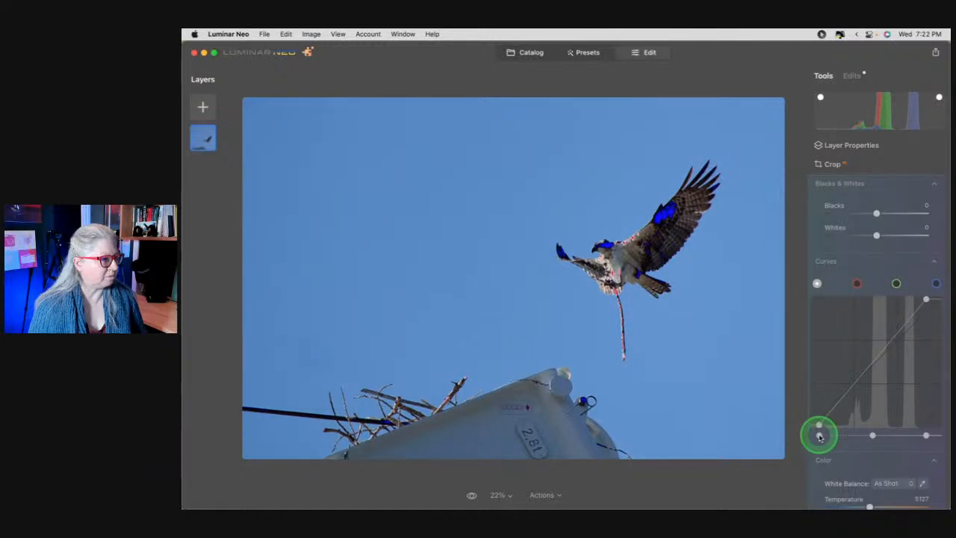
Set the Develop highlights to -38, shadows to 23 and exposure to -0.23
scroll(896, 345, "up", 3)
scroll(881, 273, "up", 4)
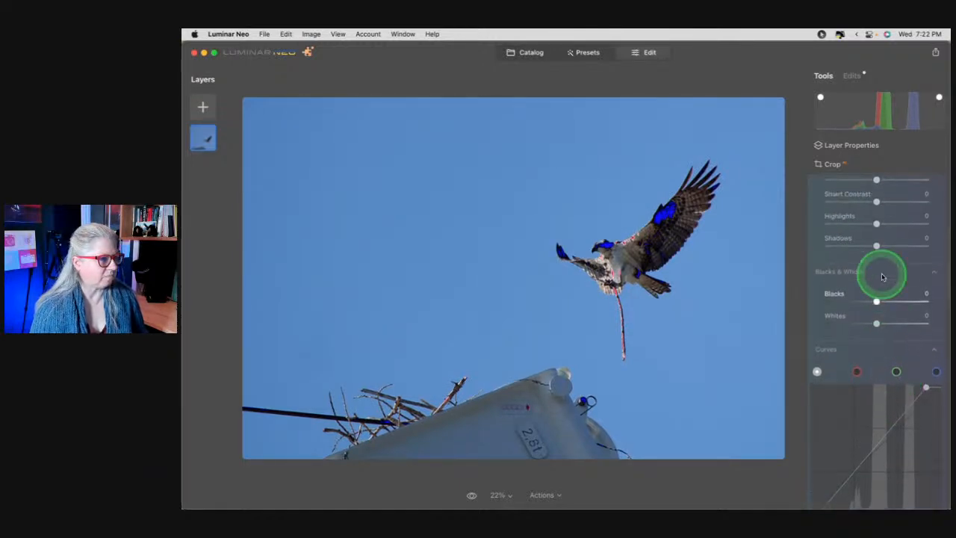
left_click_drag(875, 264, 888, 286)
left_click_drag(879, 222, 875, 223)
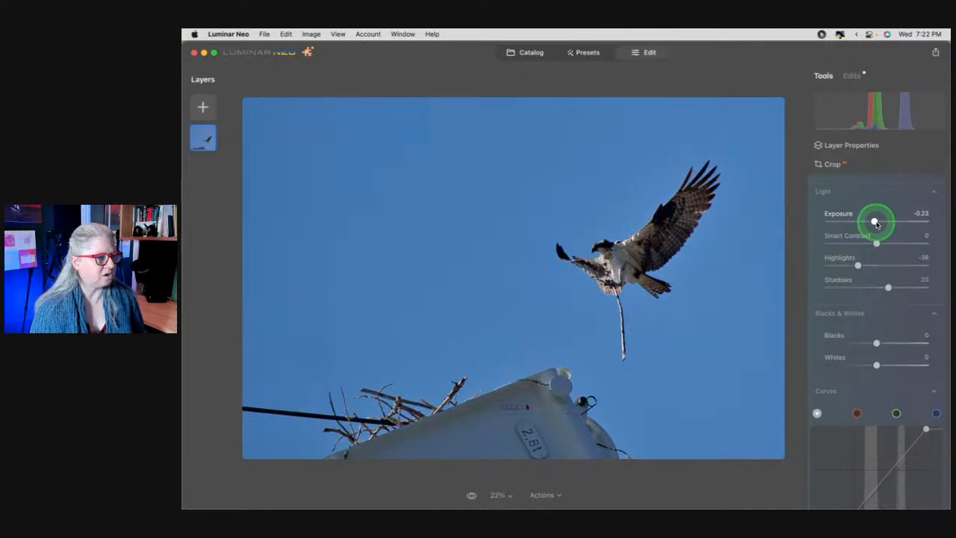
left_click(872, 341)
scroll(867, 341, "down", 3)
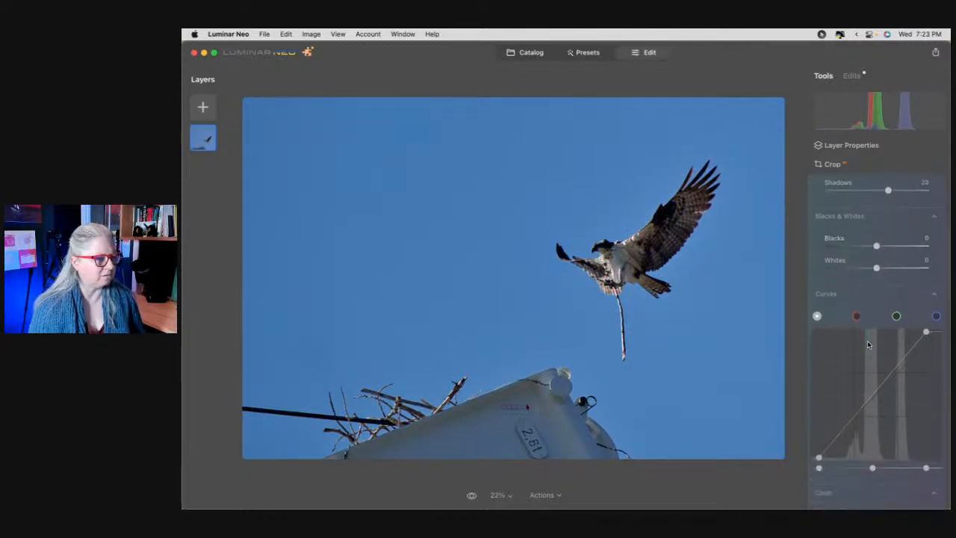
Set the Develop sharpening to Sharpen 10 with Masking 83
scroll(867, 343, "down", 1)
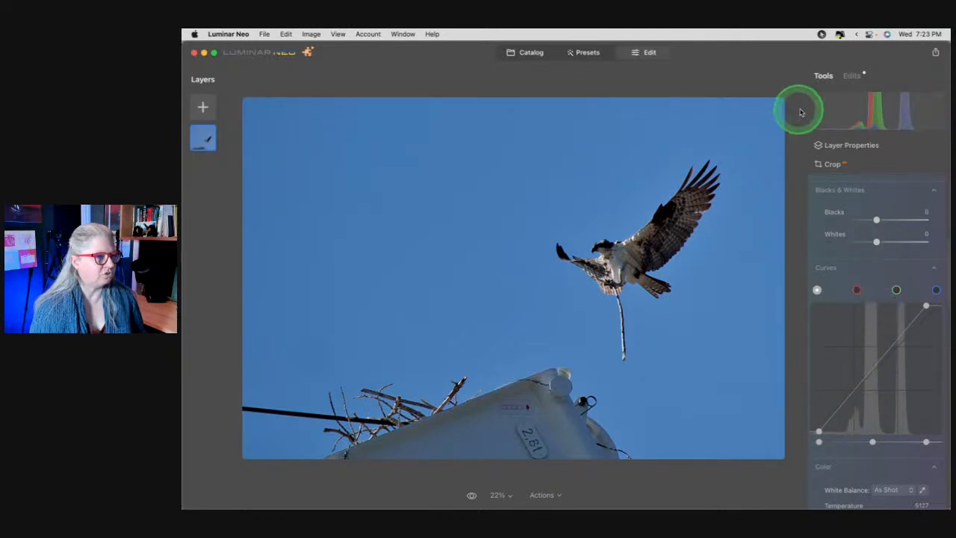
scroll(862, 347, "down", 3)
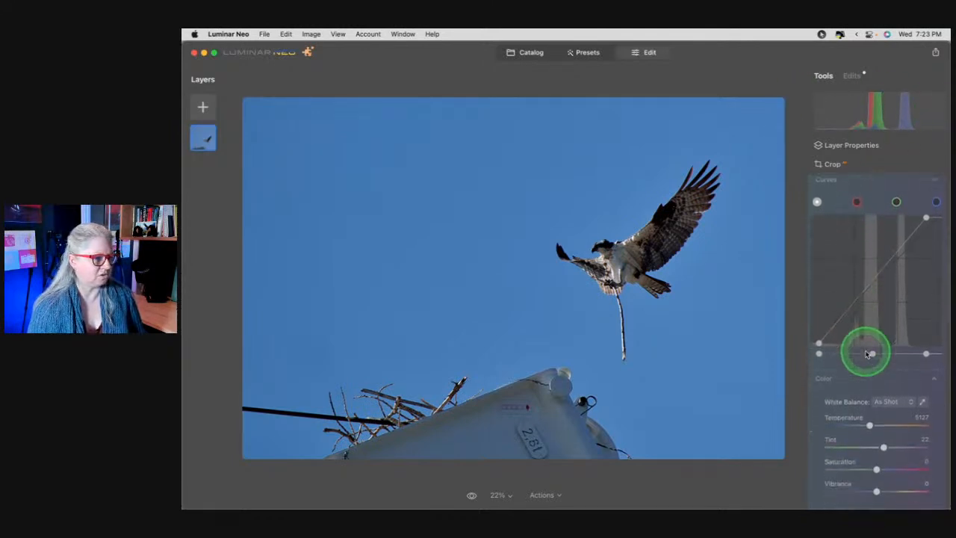
scroll(866, 354, "down", 10)
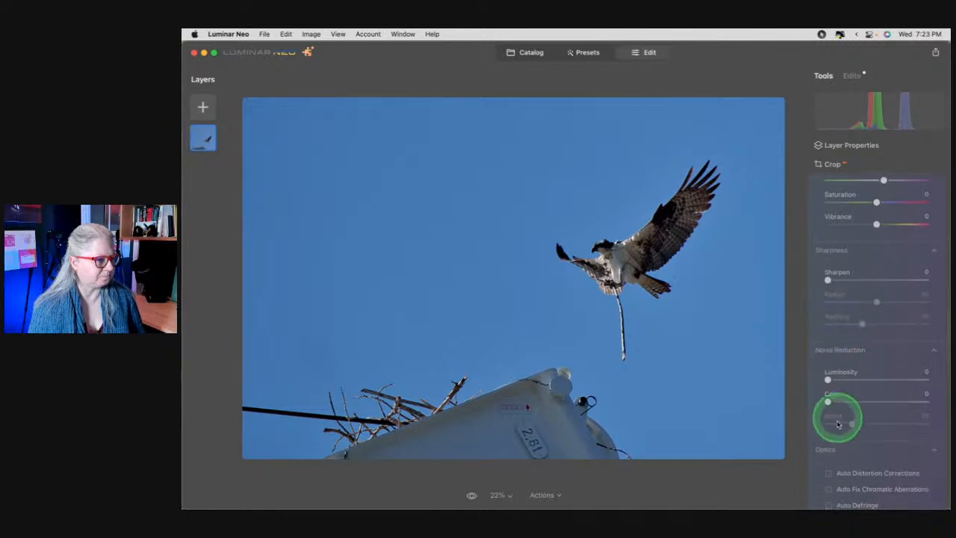
left_click_drag(828, 280, 838, 280)
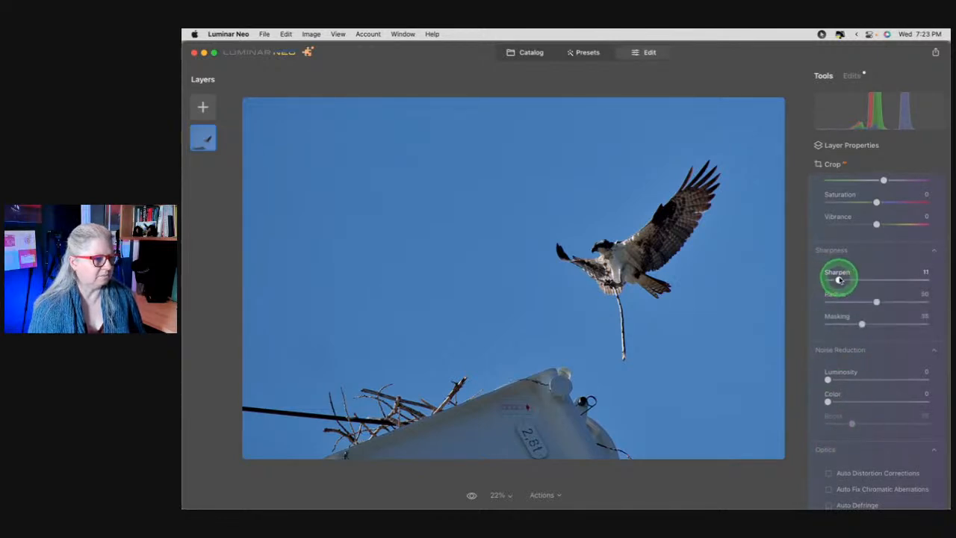
left_click_drag(861, 324, 913, 323)
Enable Auto Fix Chromatic Aberrations and Auto Defringe in the Develop optics, checking the bird's edges at 100%
scroll(856, 343, "down", 3)
left_click(829, 422)
left_click(828, 407)
left_click(620, 255)
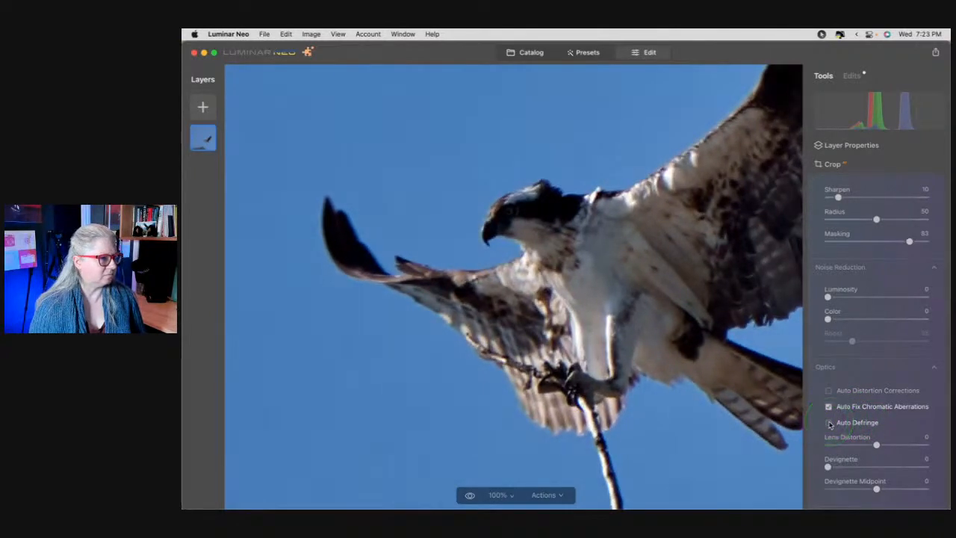
left_click(829, 423)
left_click(640, 388)
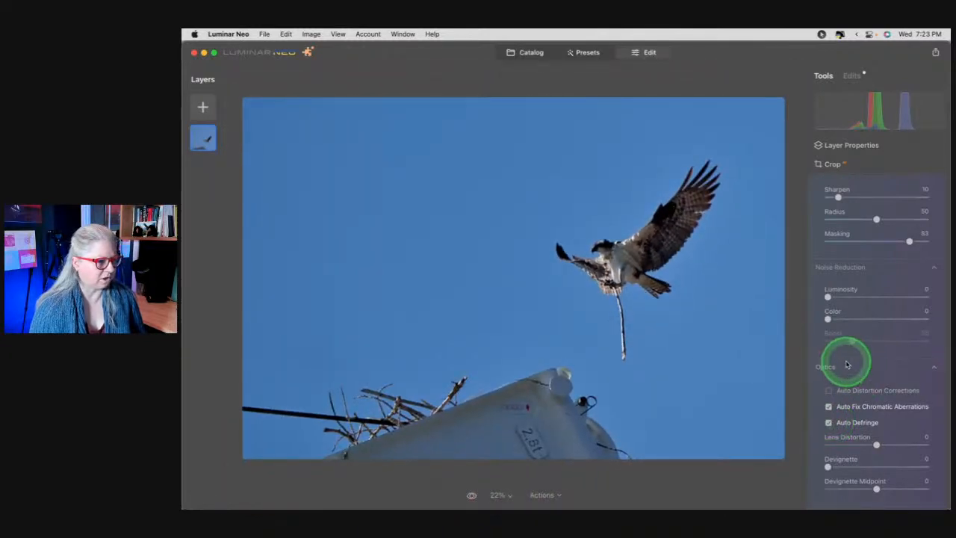
Run the automatic removal of dust spots and powerlines on the photo with the Erase tool
scroll(848, 366, "down", 3)
scroll(847, 364, "up", 8)
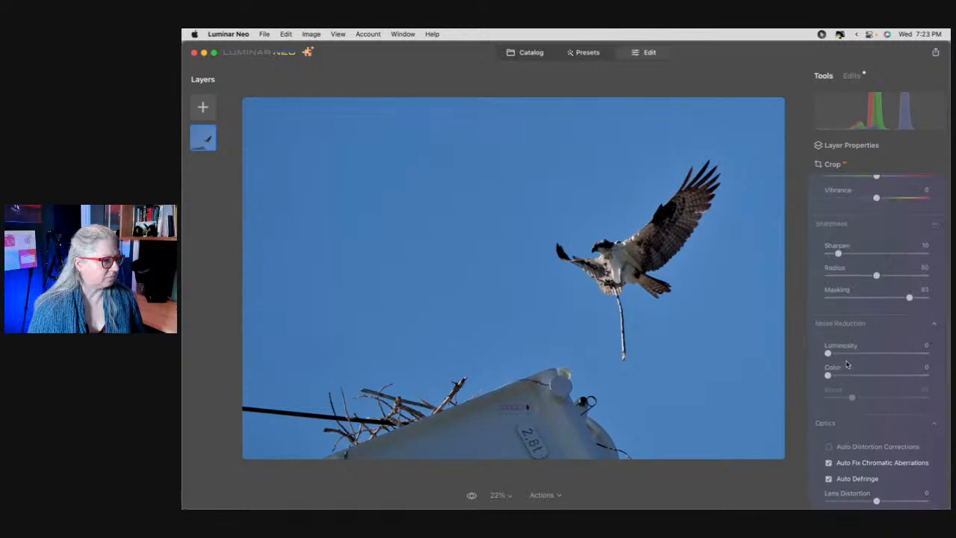
scroll(846, 364, "up", 3)
scroll(869, 343, "up", 6)
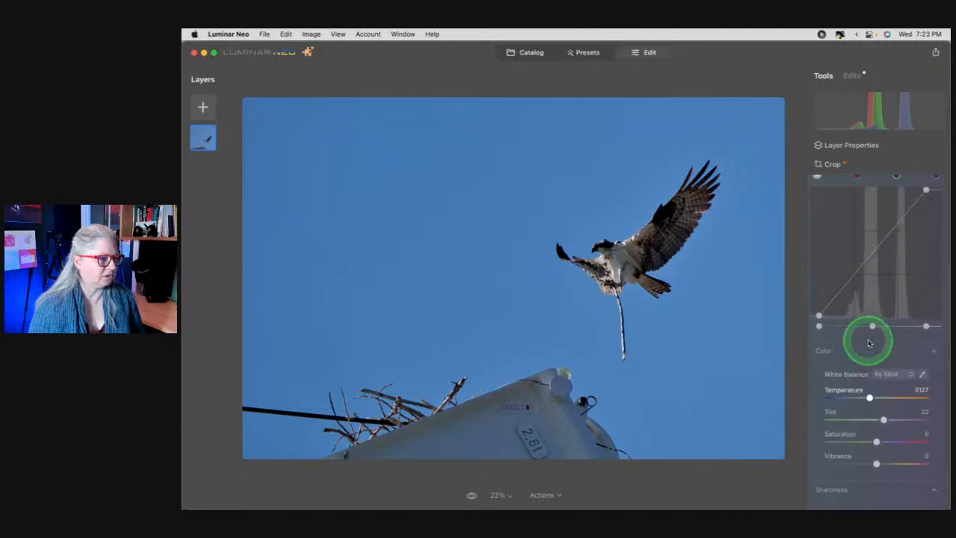
scroll(868, 343, "up", 5)
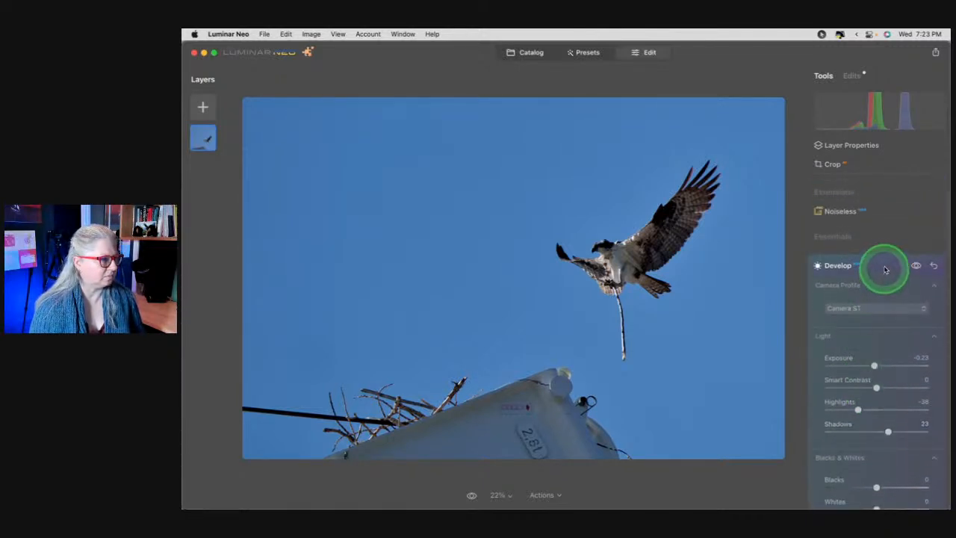
left_click(884, 268)
left_click(874, 274)
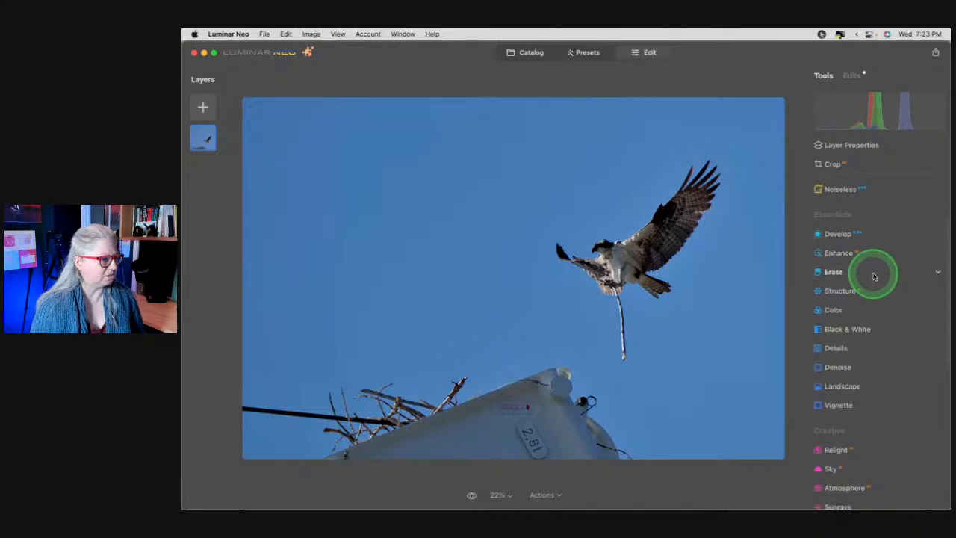
left_click(860, 403)
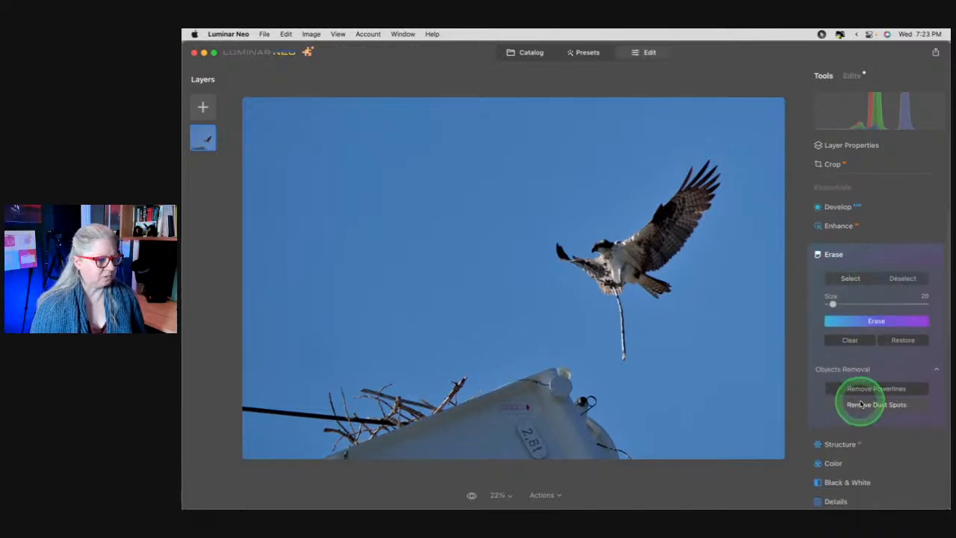
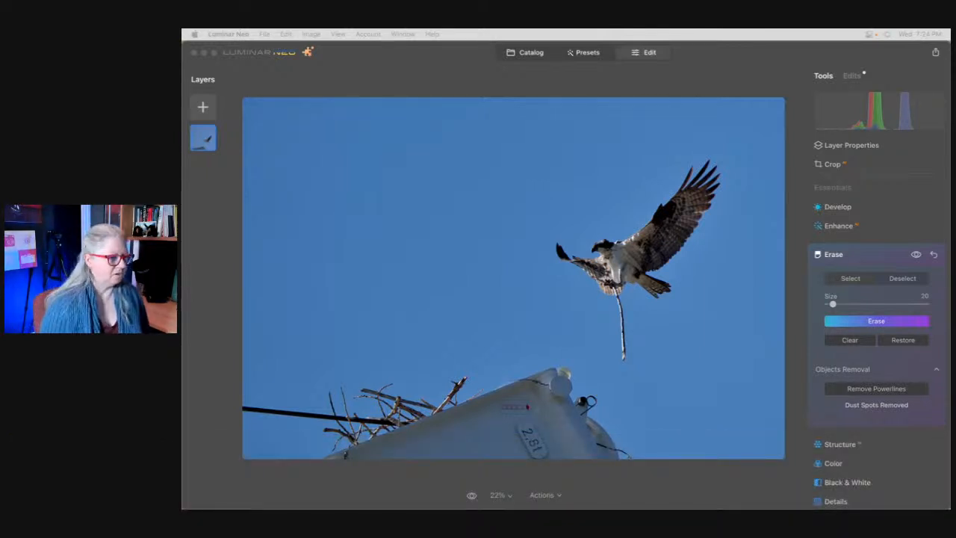
left_click(817, 370)
left_click(847, 368)
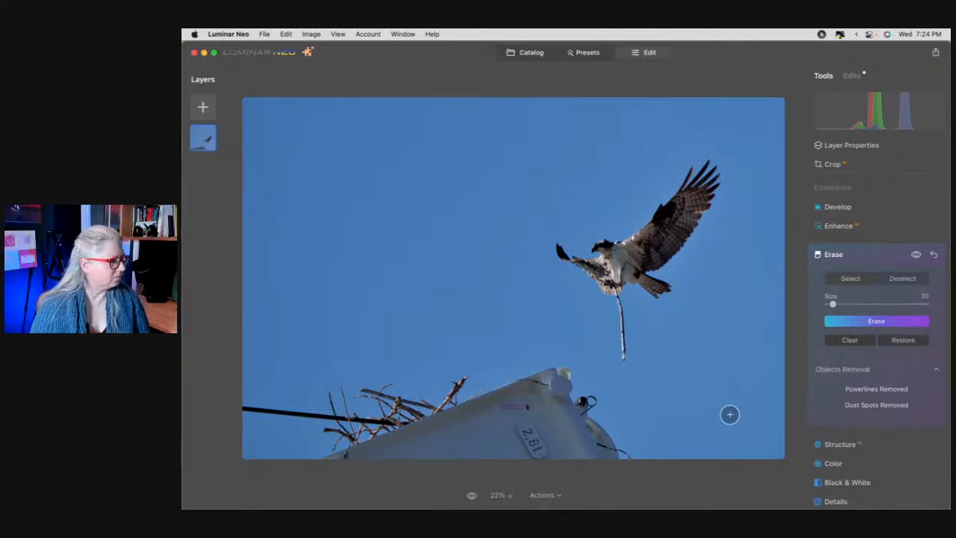
Try to erase the outer end of the dark cable at the photo's left edge, and restore that area
mouse_move(730, 415)
left_mouse_down()
mouse_move(274, 375)
mouse_move(252, 408)
mouse_move(265, 409)
mouse_move(232, 405)
left_mouse_up()
left_click(856, 323)
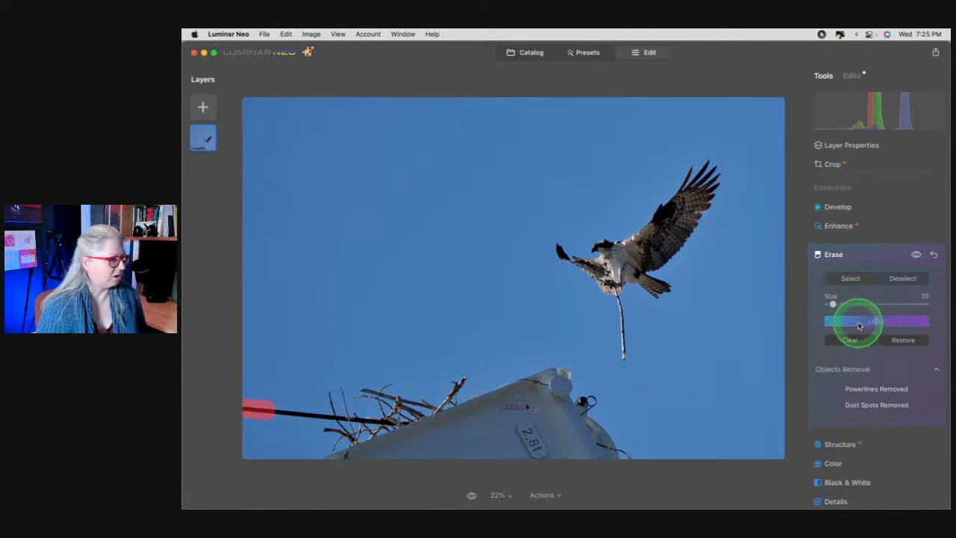
left_click_drag(407, 407, 407, 407)
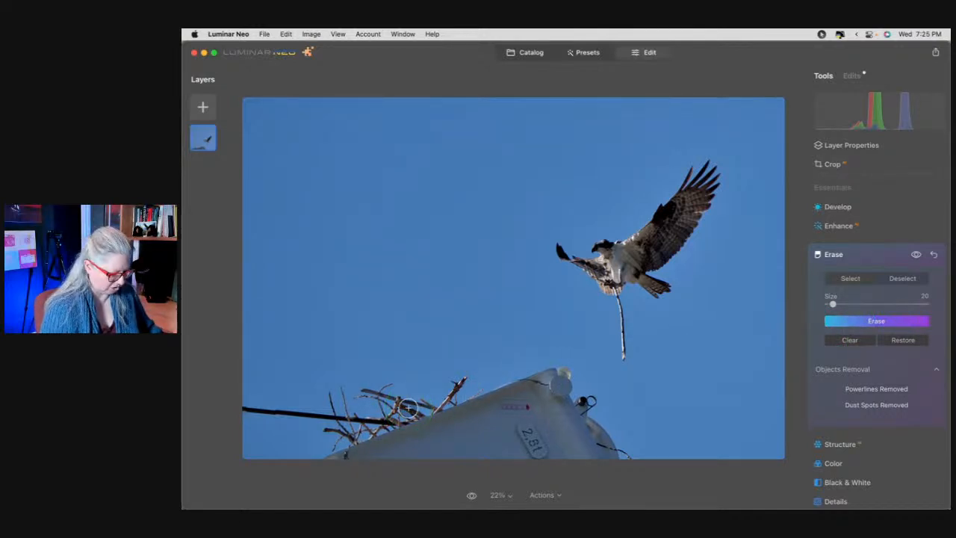
left_click_drag(286, 409, 231, 407)
left_click(909, 346)
left_click_drag(354, 441, 272, 425)
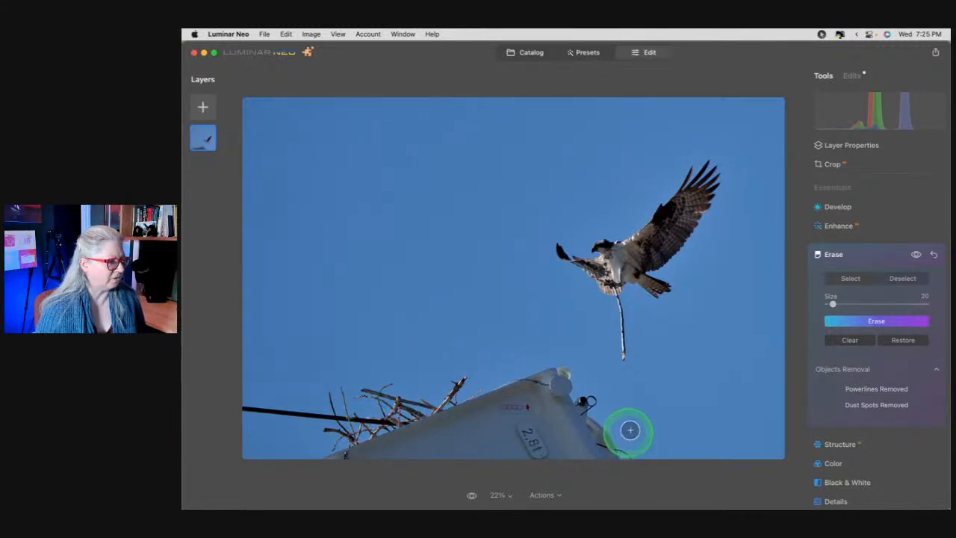
Erase the outer end of the thin dark twig sticking out over the sky from the container's lower right rim
key("super+equal")
key("super+equal")
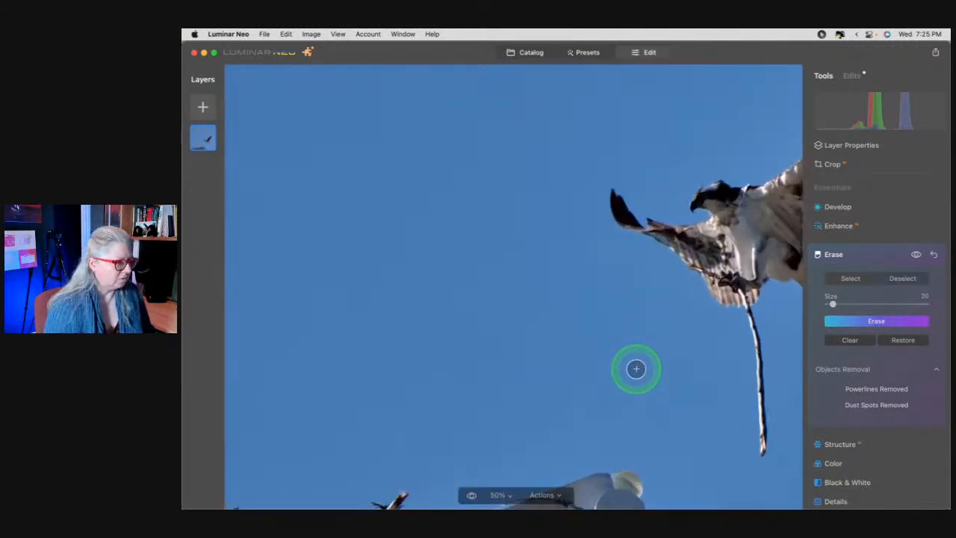
scroll(636, 369, "down", 5)
scroll(637, 369, "right", 2)
scroll(636, 369, "right", 2)
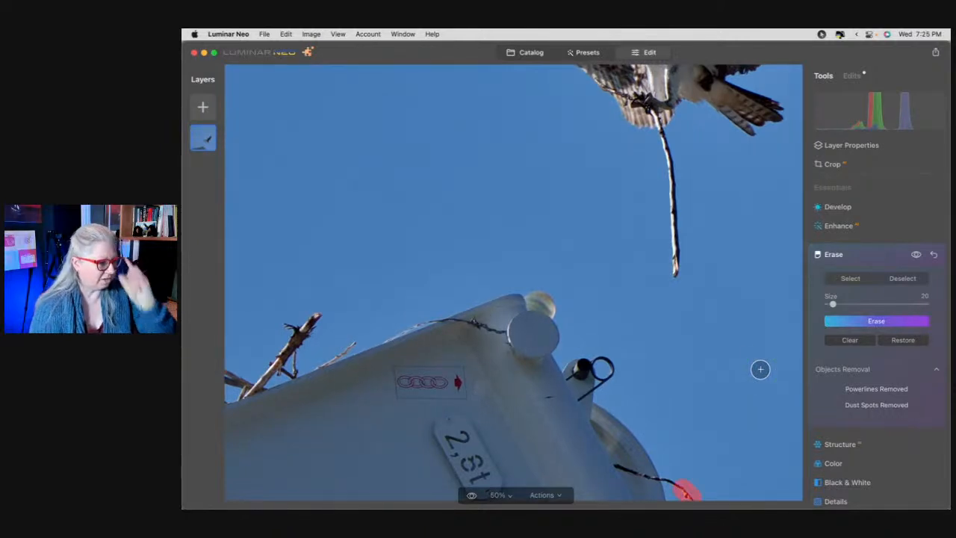
left_click(859, 322)
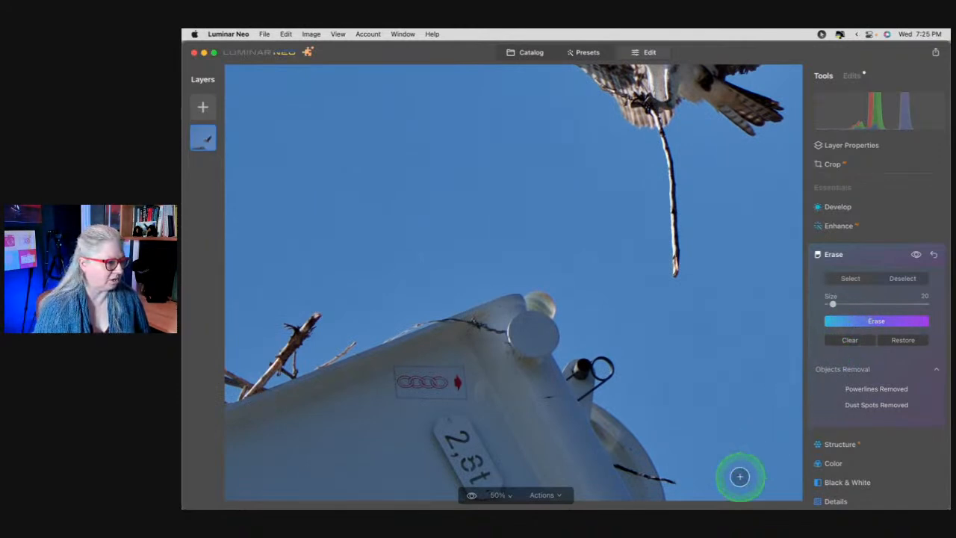
left_click(672, 480)
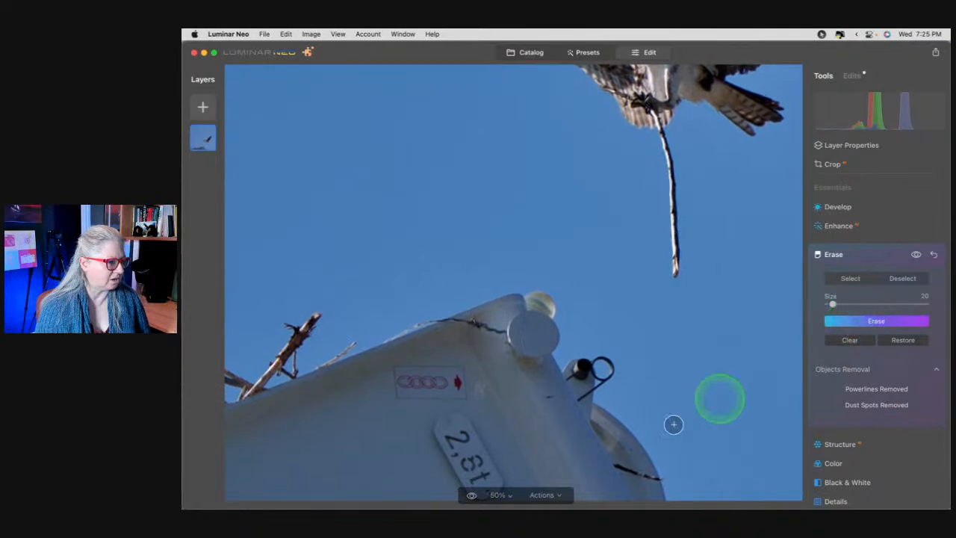
left_click(659, 478)
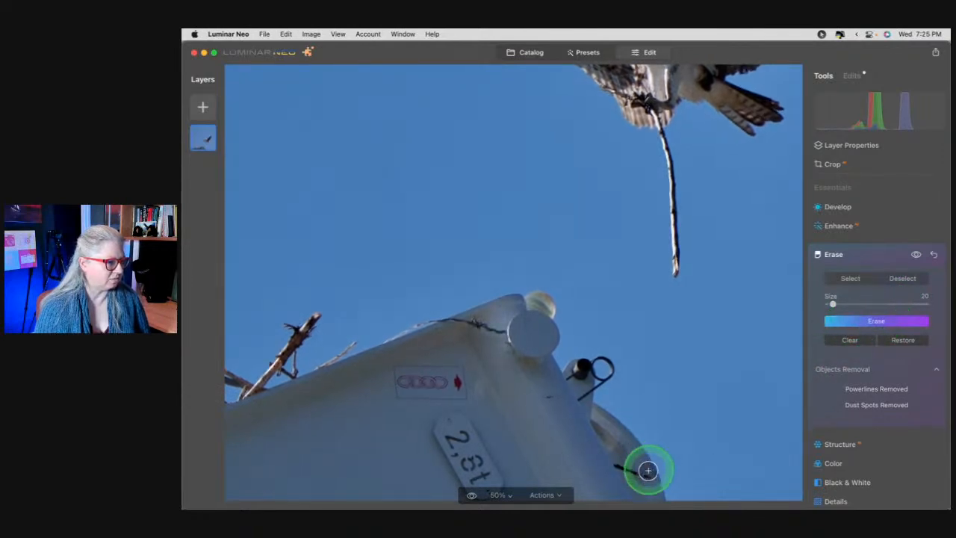
Erase the remaining dark twig pieces lying on the container's lower right rim, section by section
left_click(648, 471)
left_click(875, 320)
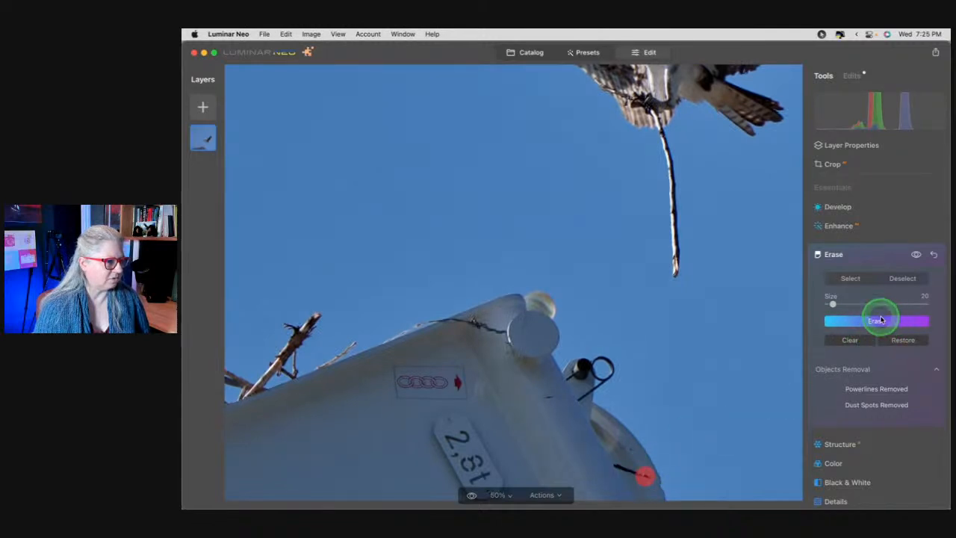
left_click(632, 468)
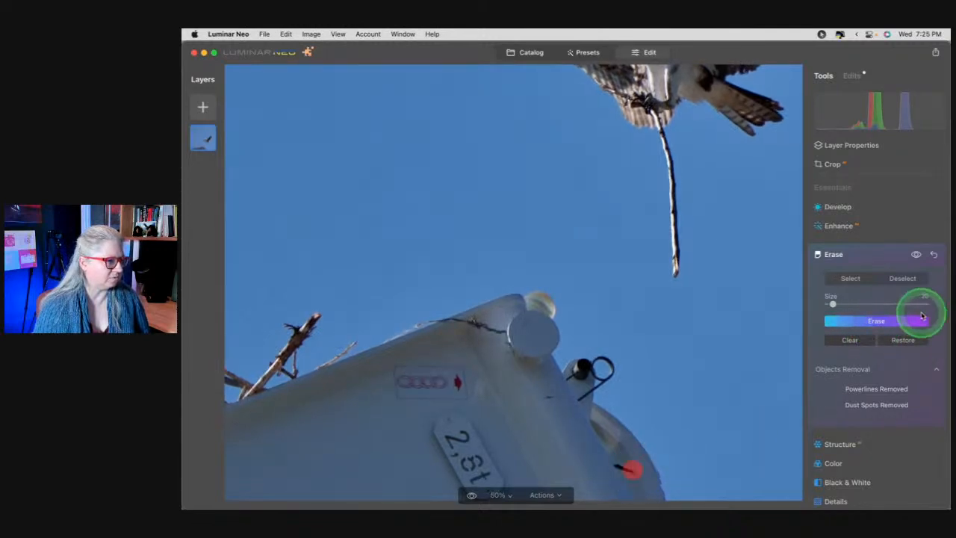
left_click(881, 323)
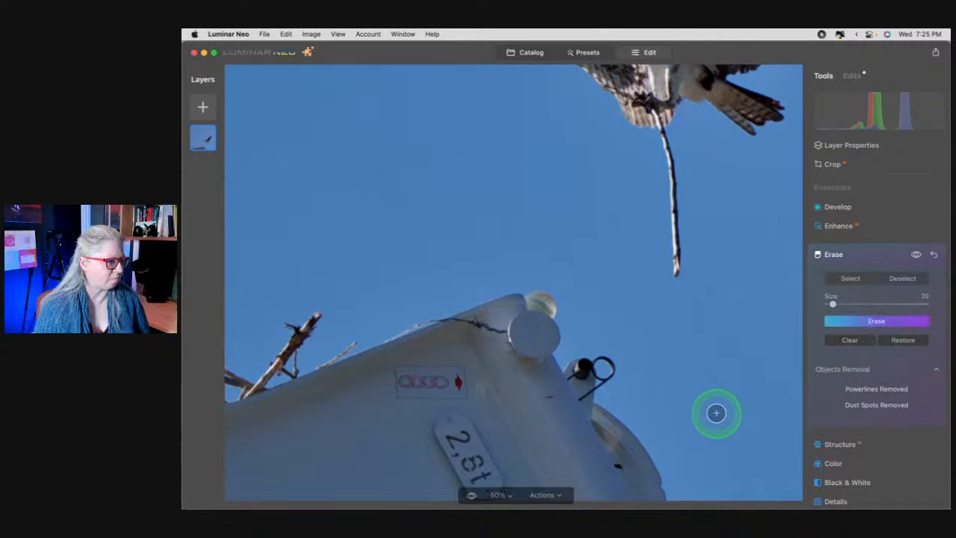
left_click(617, 465)
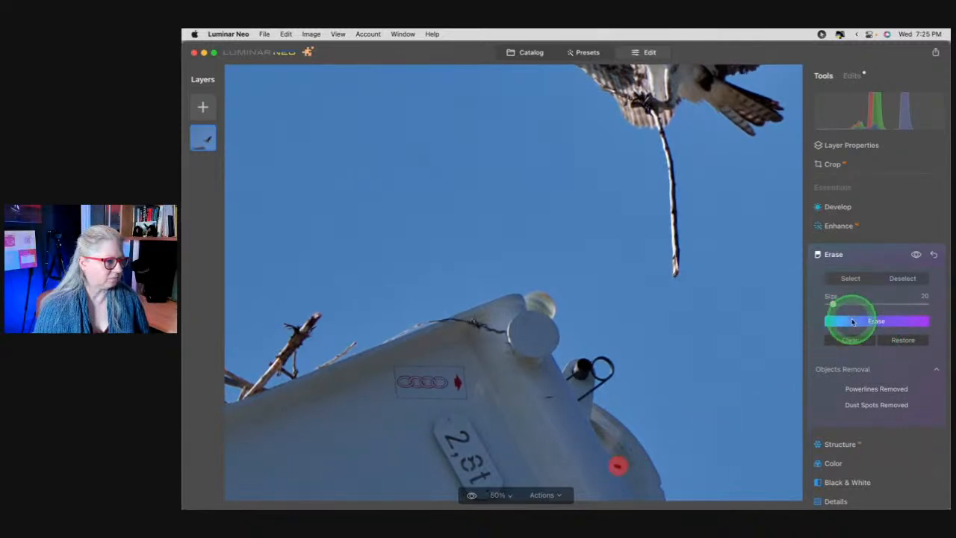
left_click(853, 321)
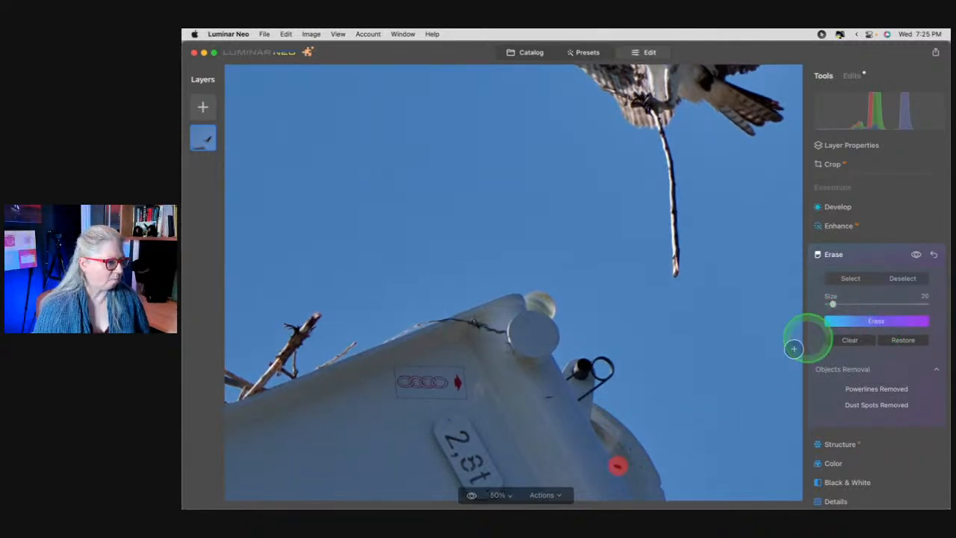
Try to clean up the edge of the container's lower right rim with Erase at brush size 14, and restore that area
left_click(661, 486)
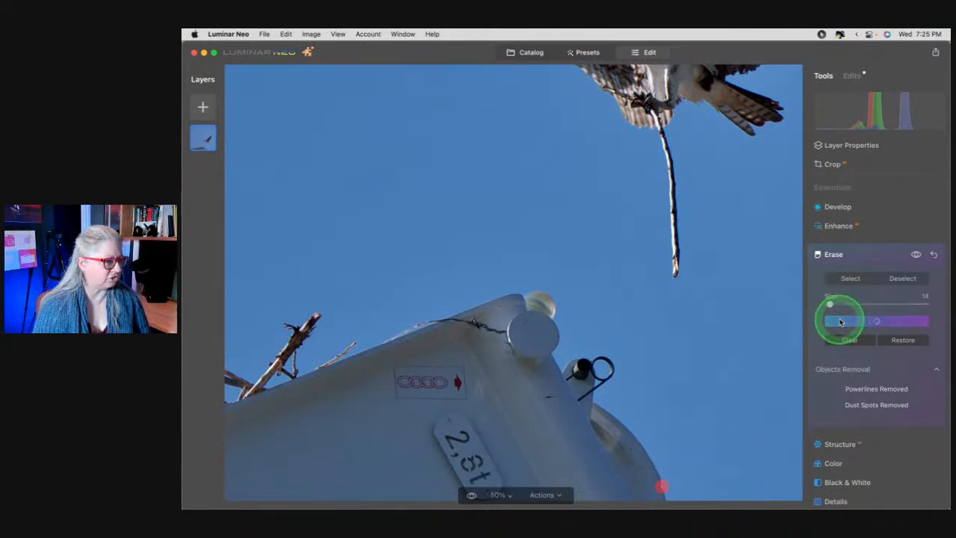
left_click(841, 321)
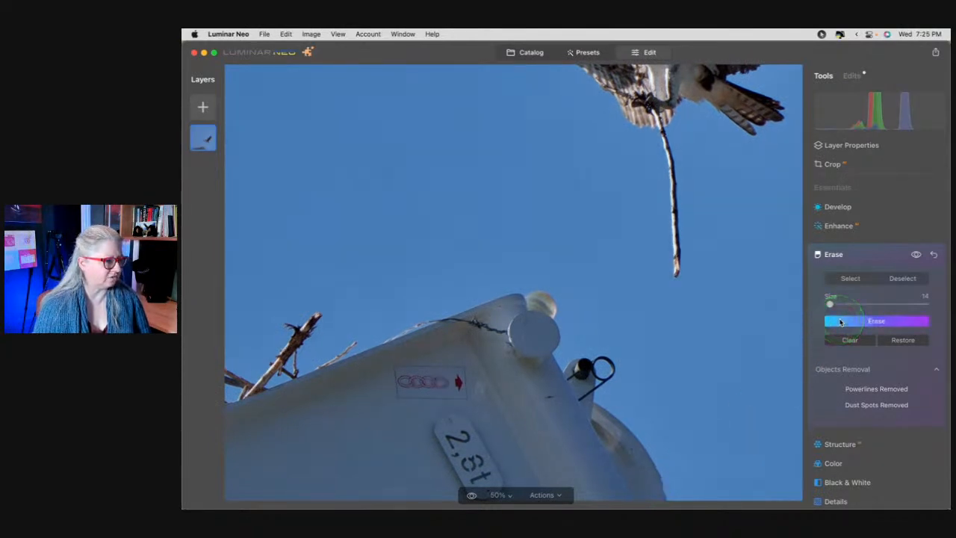
left_click(657, 486)
left_click(842, 322)
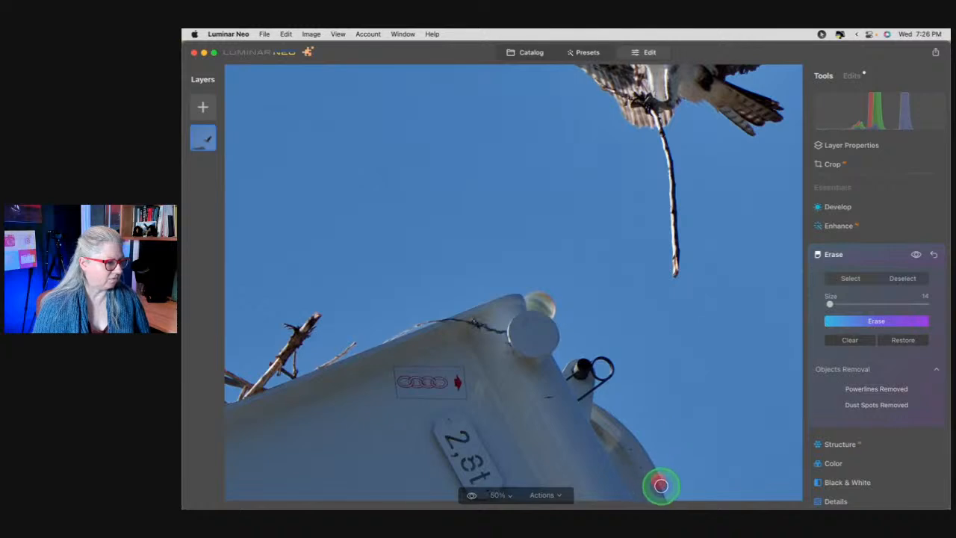
left_click_drag(663, 500, 657, 479)
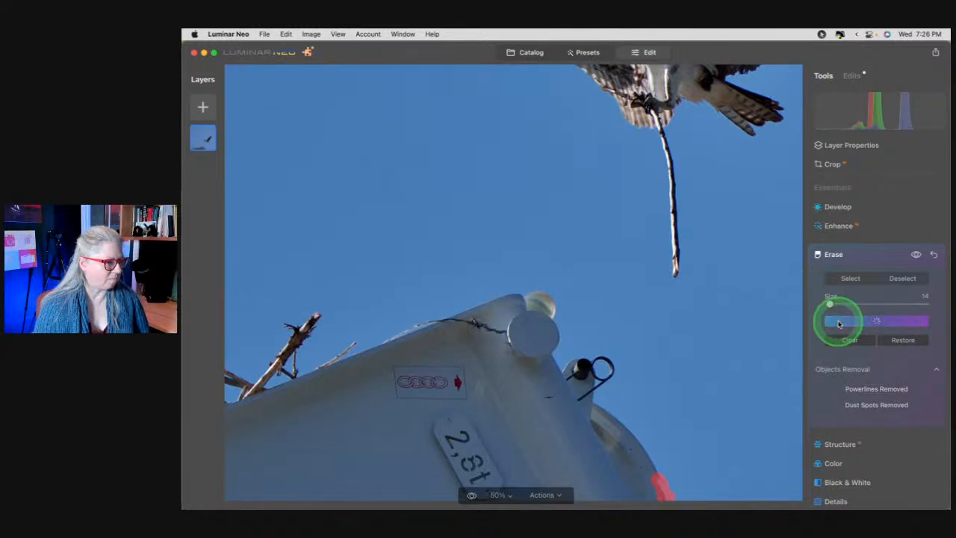
left_click(838, 324)
left_click(663, 487)
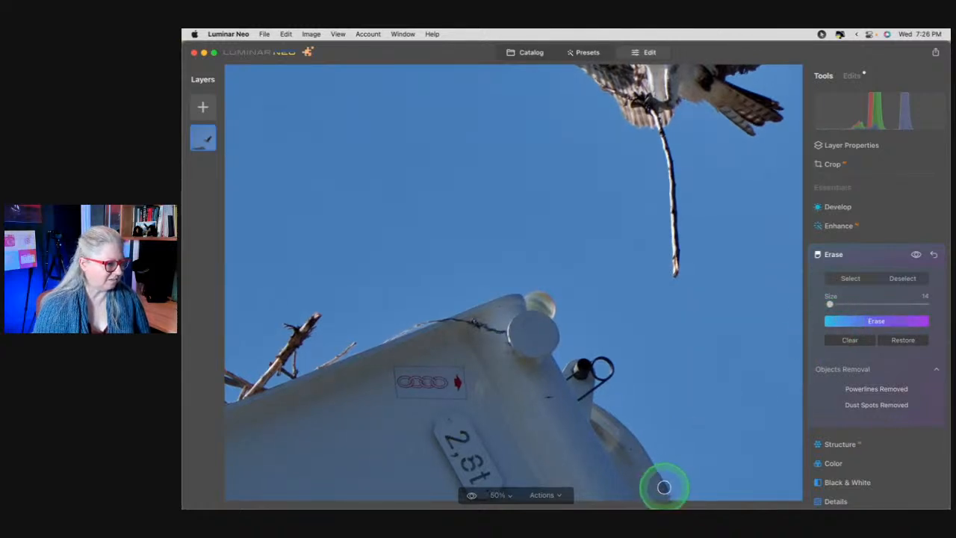
left_click(895, 343)
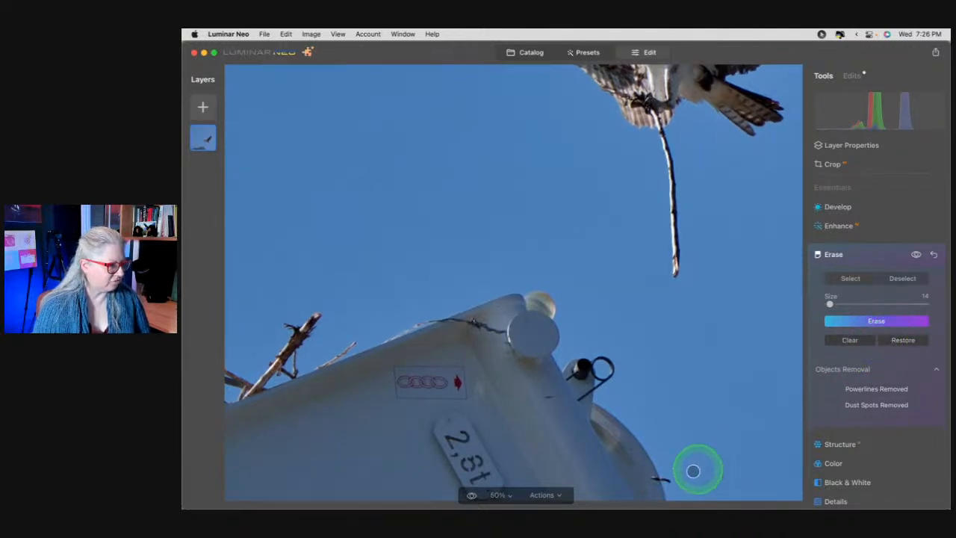
Erase the restored twig tip beside the container's rim and the adjoining piece on the rim
left_click(668, 481)
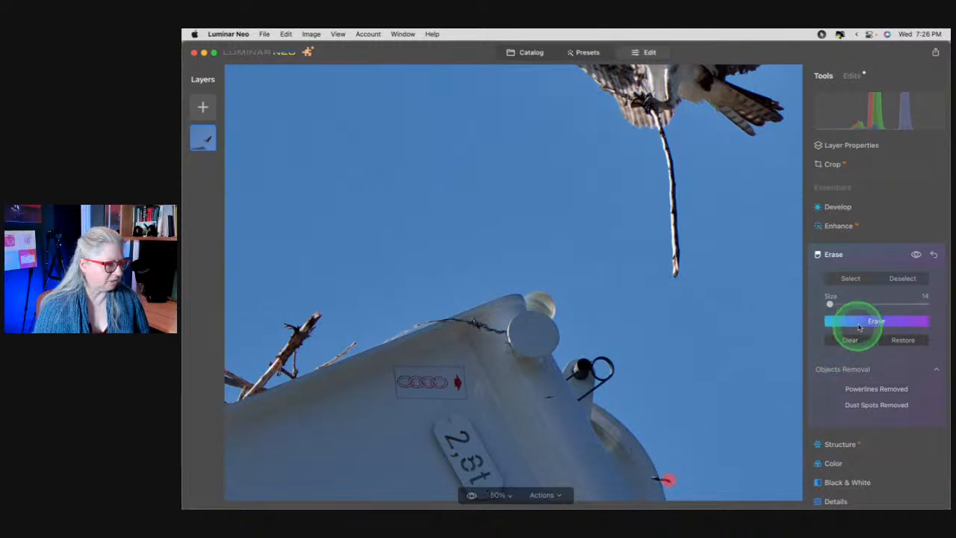
left_click(854, 321)
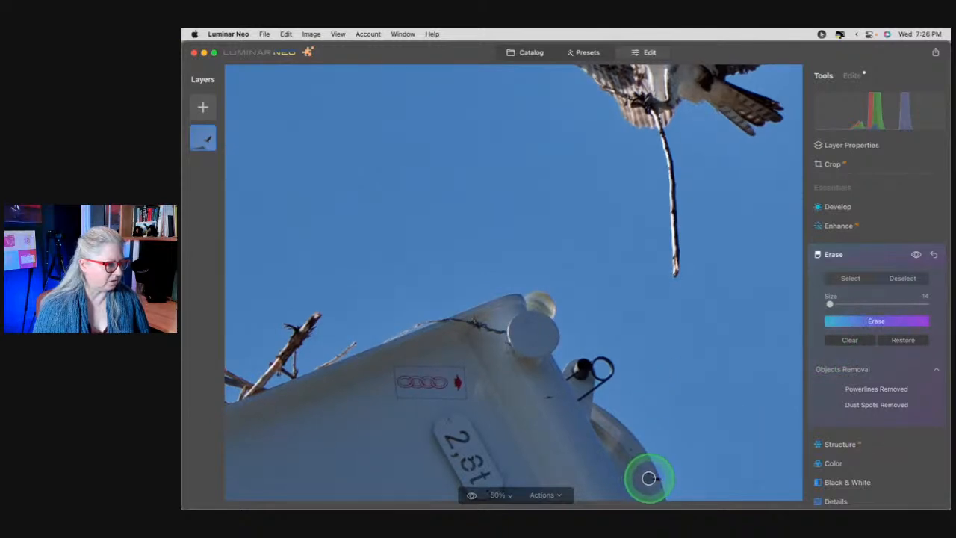
left_click(648, 479)
left_click(891, 321)
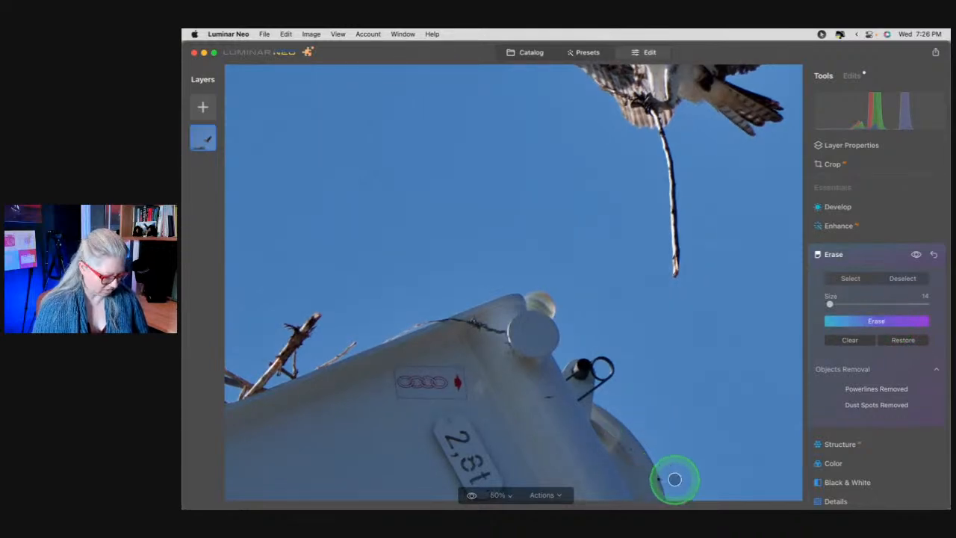
Erase the dark spot on the container's lower right rim and the short dark mark on its corner at brush size 10
left_click(658, 479)
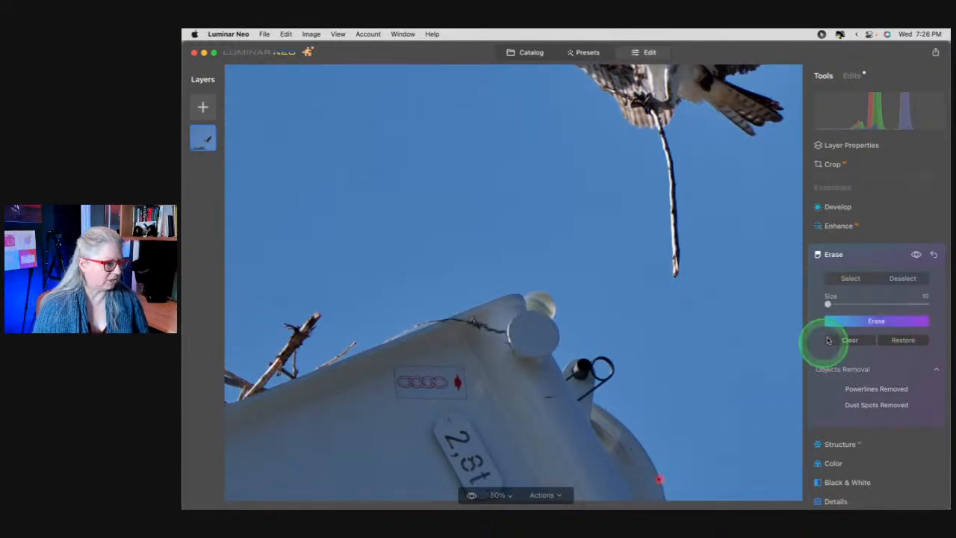
left_click(842, 321)
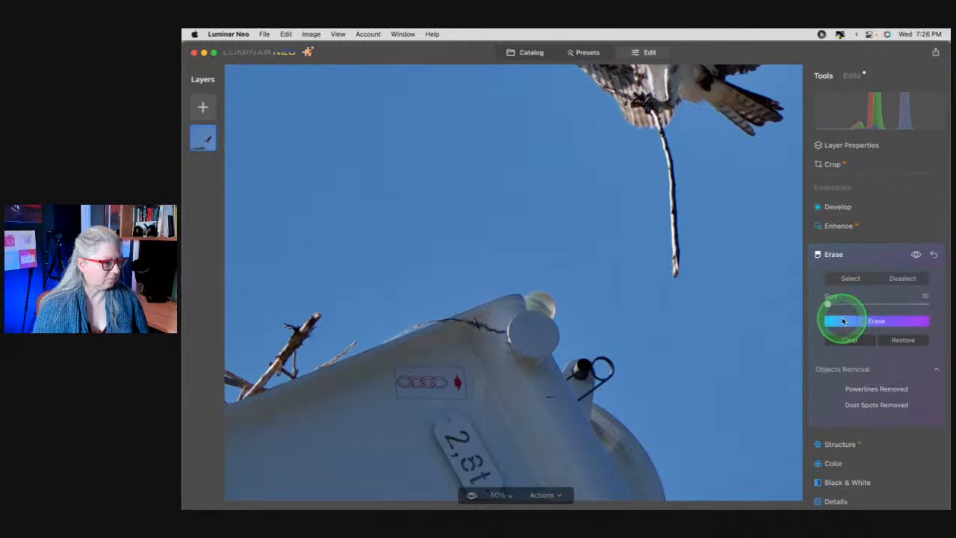
scroll(535, 351, "left", 5)
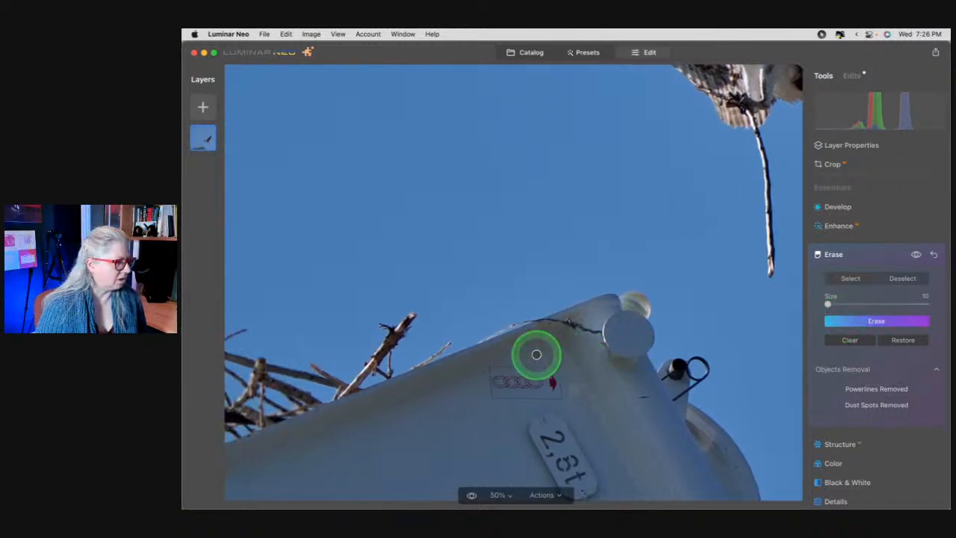
left_click(643, 398)
left_click(858, 321)
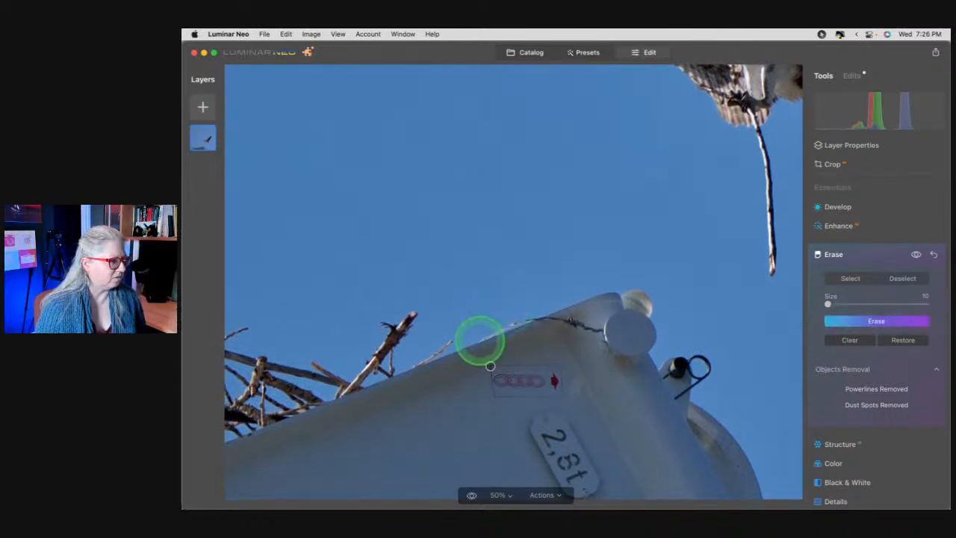
Try to remove the outer section of the dark cable beside the nest with Erase at brush size 22, and clear the selection
scroll(515, 362, "left", 5)
scroll(516, 362, "left", 7)
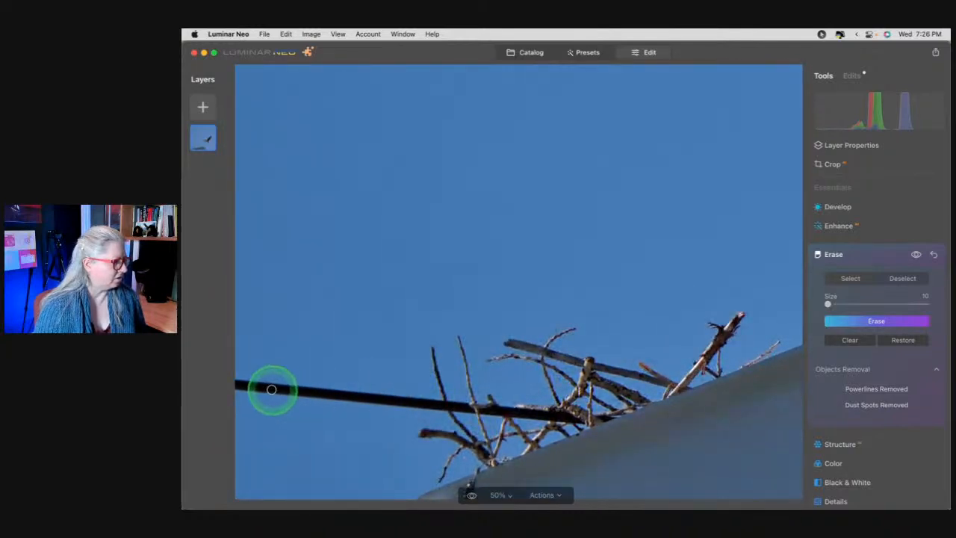
left_click_drag(286, 390, 271, 386)
left_click(851, 320)
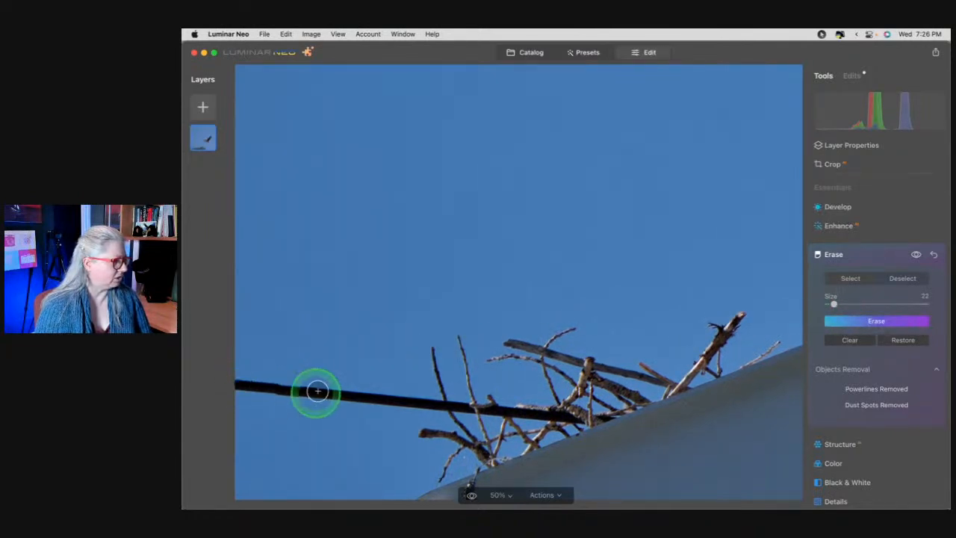
left_click_drag(334, 393, 216, 386)
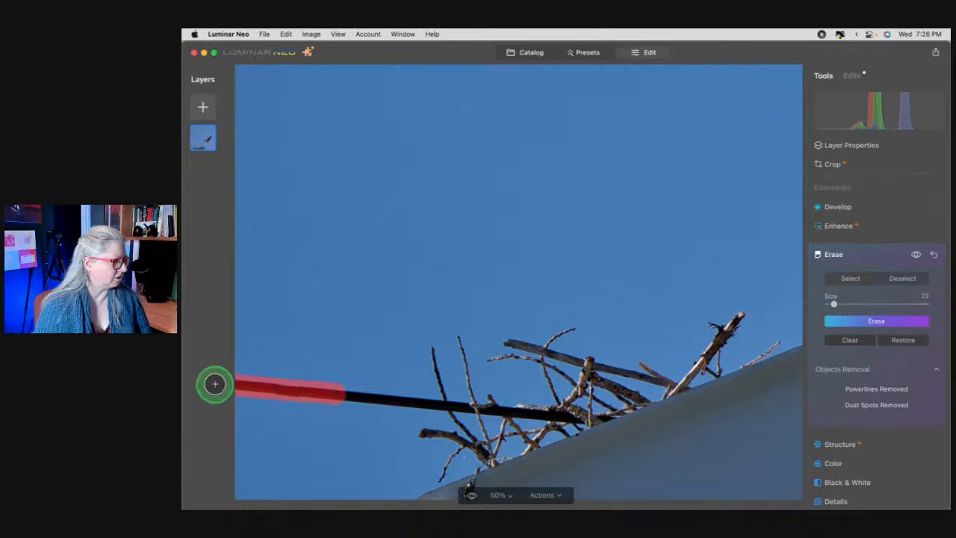
left_click(848, 326)
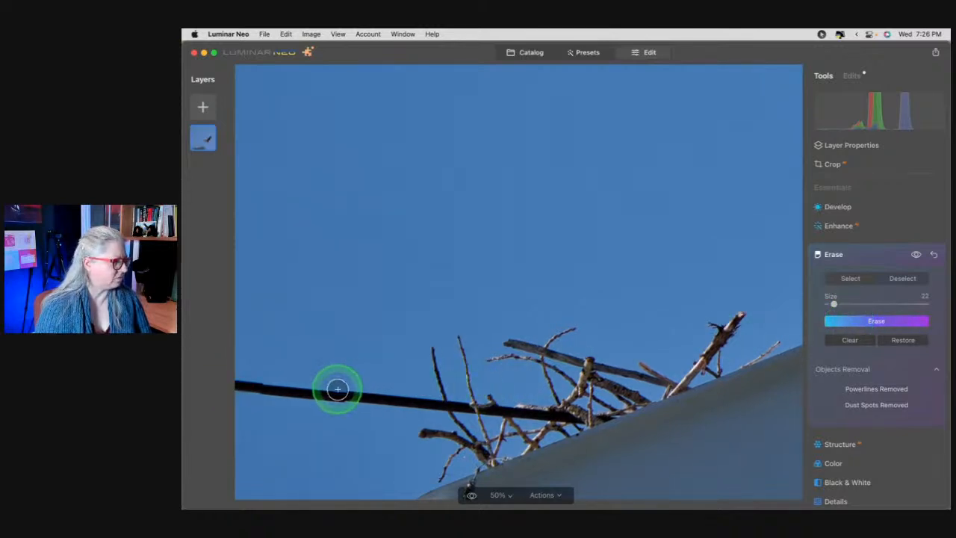
mouse_move(355, 394)
left_mouse_down()
mouse_move(206, 390)
mouse_move(238, 386)
left_mouse_up()
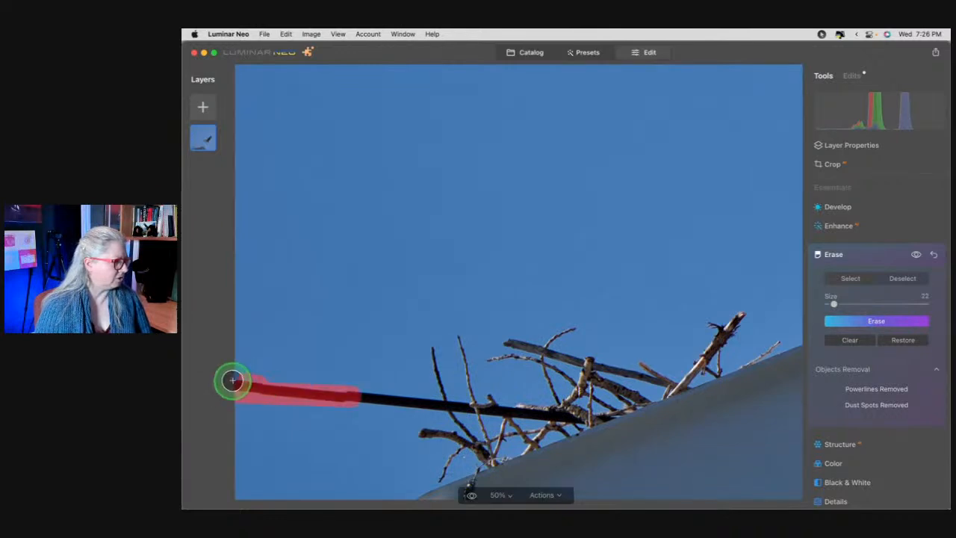
left_click(864, 339)
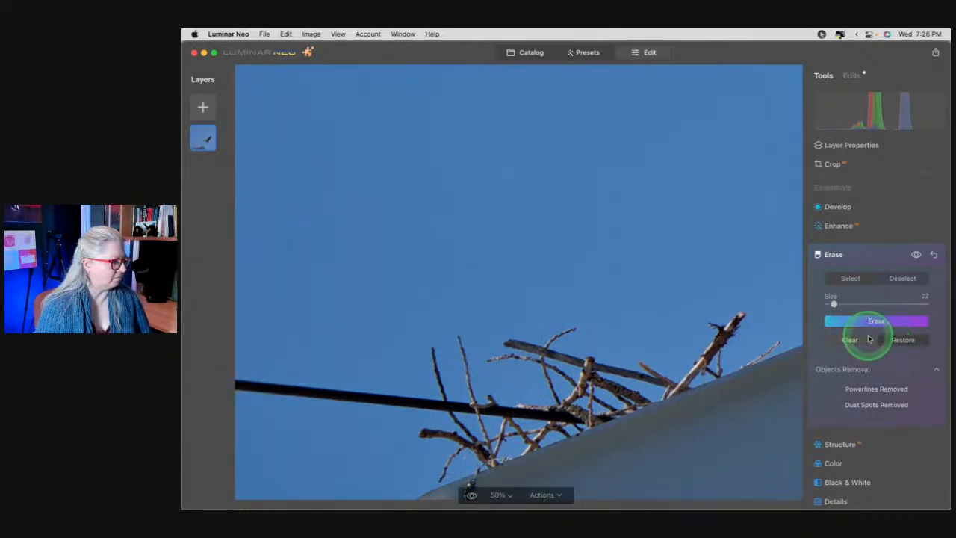
Close the Erase tool and open the Clone tool
left_click(876, 254)
scroll(864, 300, "down", 5)
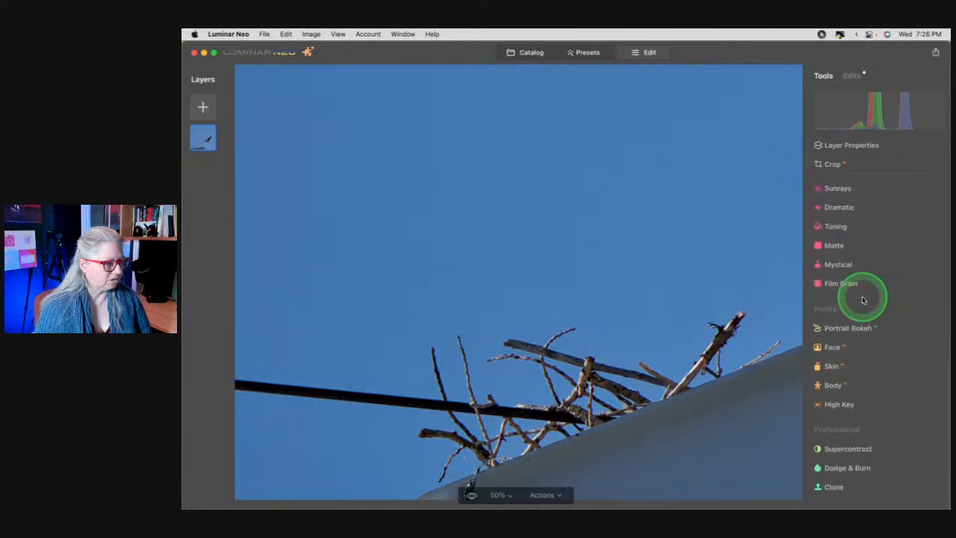
left_click(856, 493)
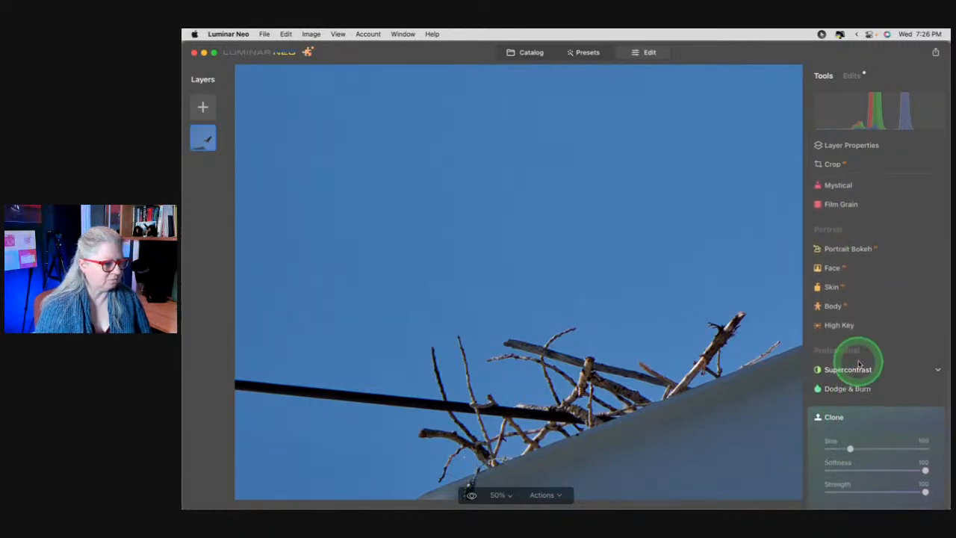
scroll(857, 364, "down", 1)
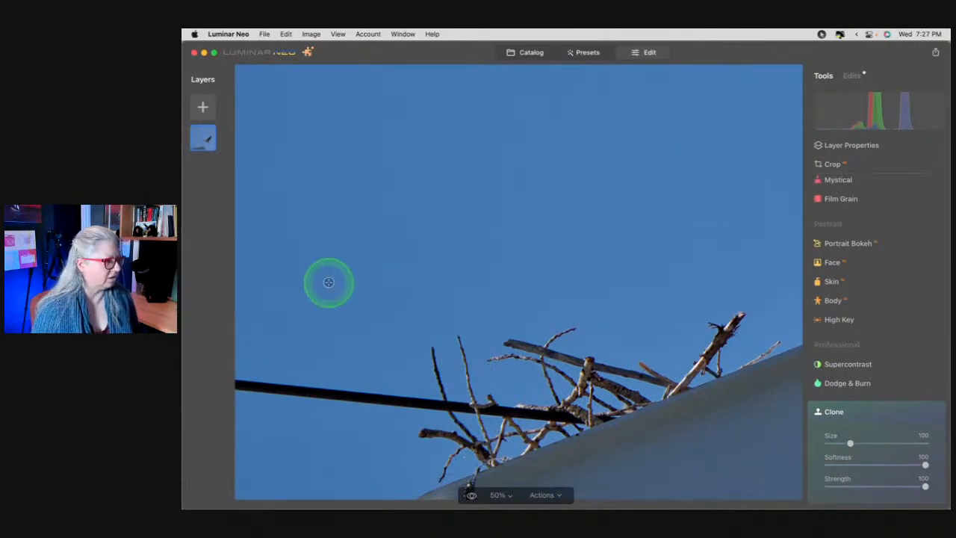
Try to clone nearby sky over the outer section of the cable at brush size 52, and reset the Clone tool
left_click(289, 365, "alt")
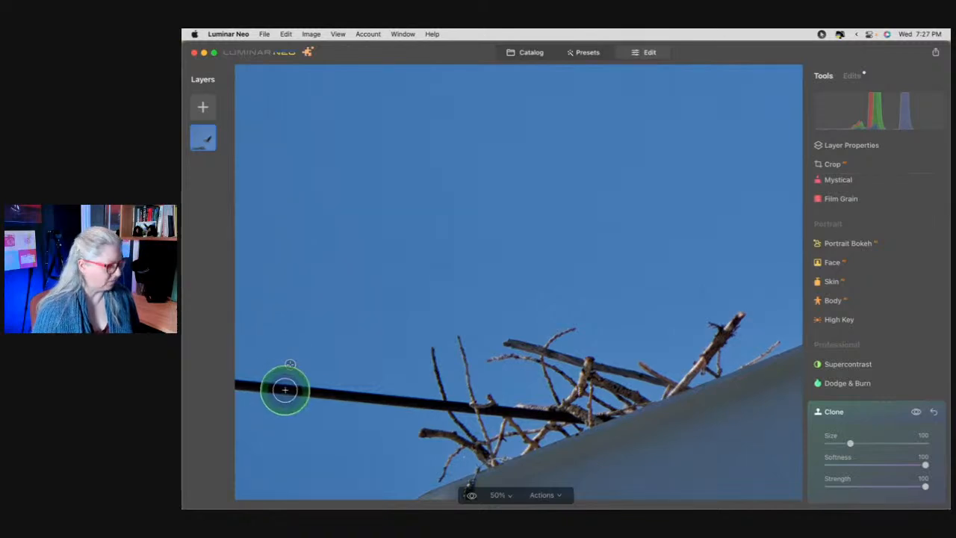
key("[")
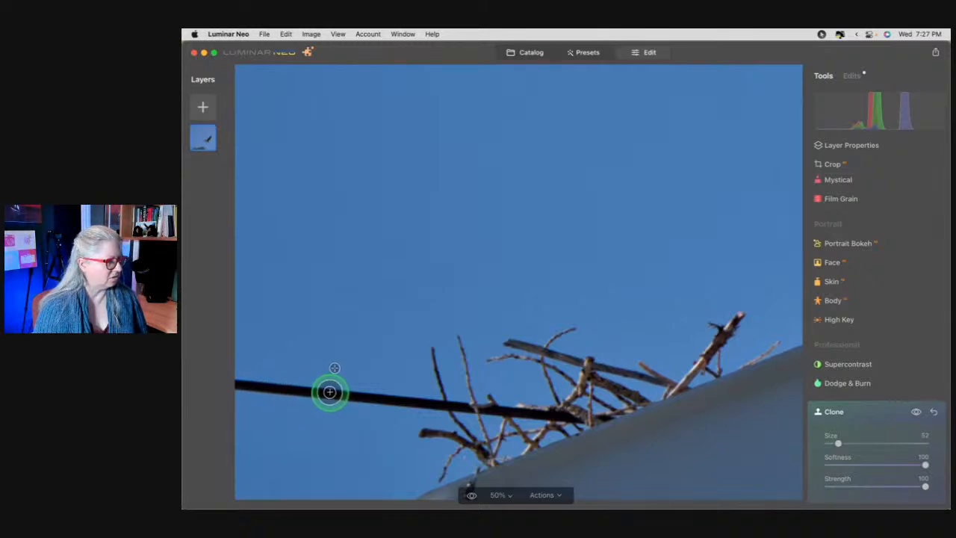
mouse_move(273, 387)
left_mouse_down()
mouse_move(233, 383)
mouse_move(343, 395)
left_mouse_up()
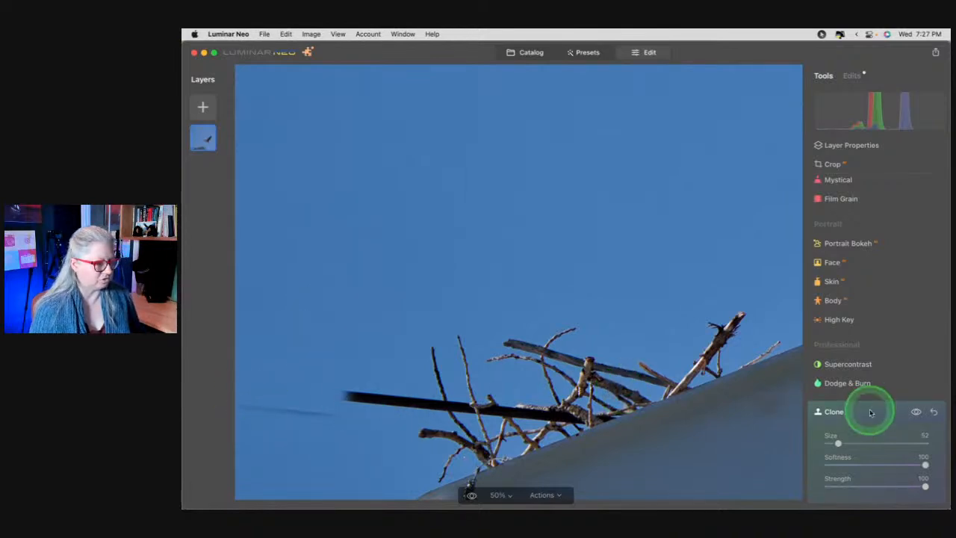
left_click(933, 411)
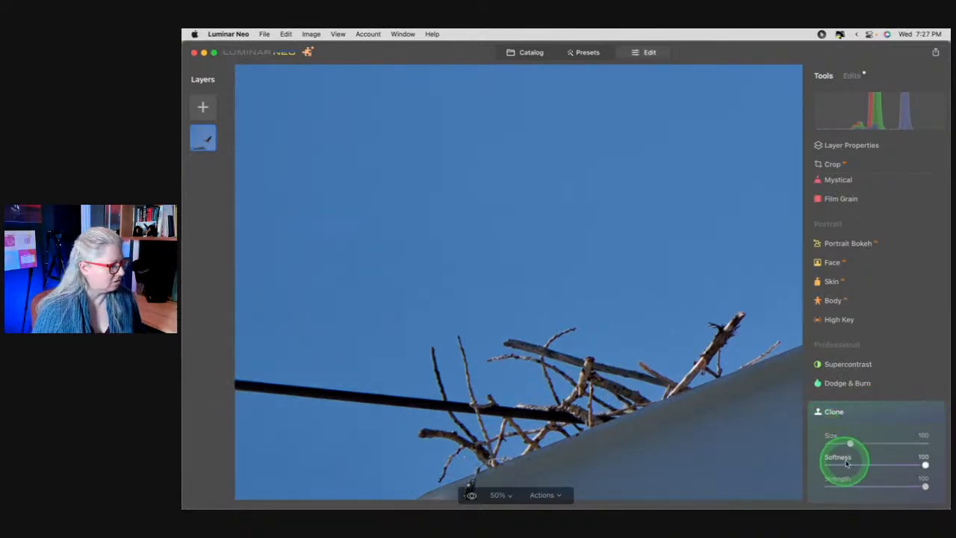
Try to clone sky over the outer section of the cable and the smudge below it at brush size 112
left_click_drag(850, 443, 852, 443)
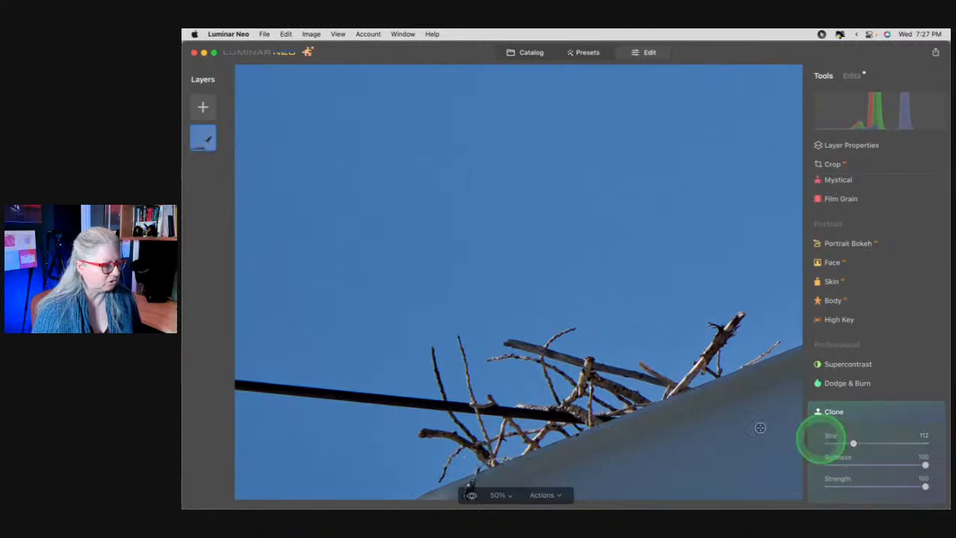
left_click(295, 344)
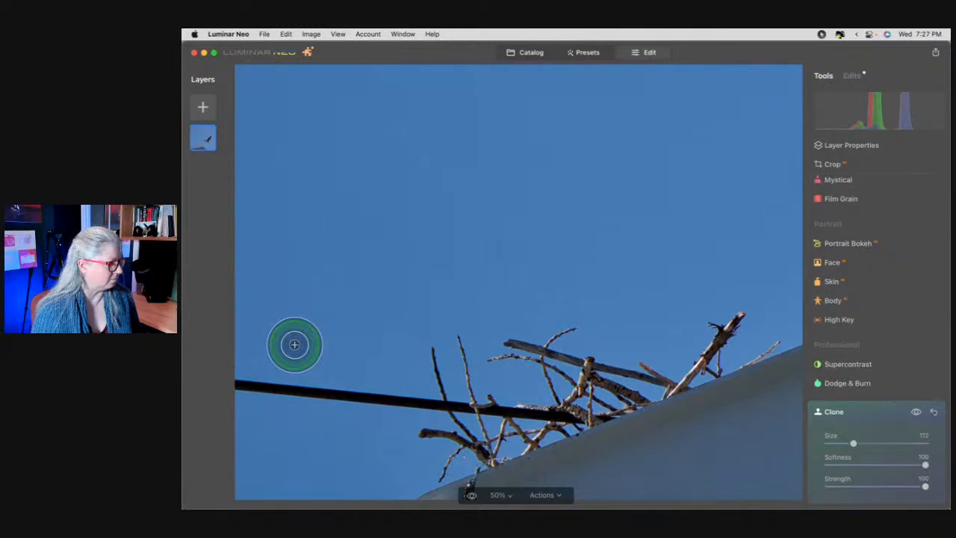
left_click_drag(238, 384, 366, 399)
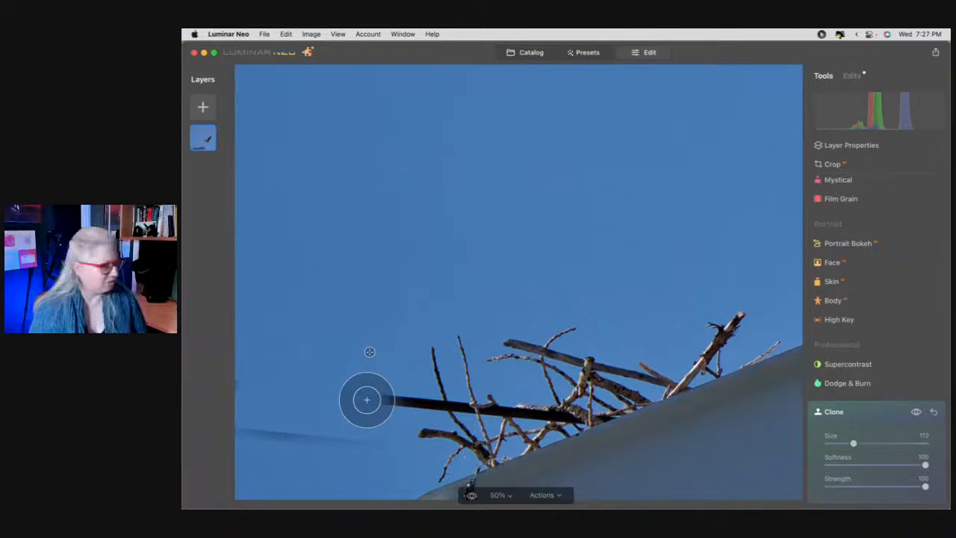
mouse_move(244, 442)
left_mouse_down()
mouse_move(322, 456)
mouse_move(215, 453)
left_mouse_up()
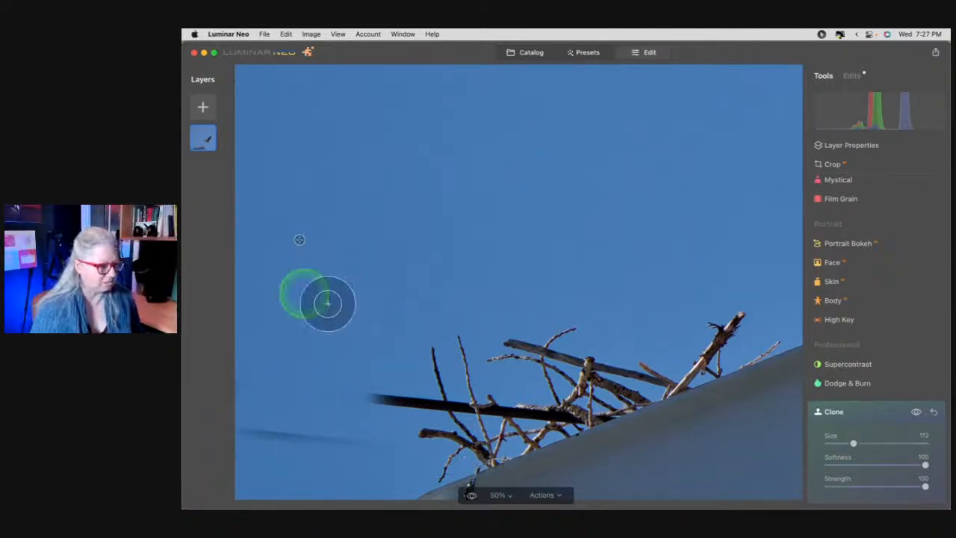
Clone sky over the cable from the photo's edge to the nest's outermost upright twig, with size 60 and softness 43
left_click_drag(852, 443, 839, 443)
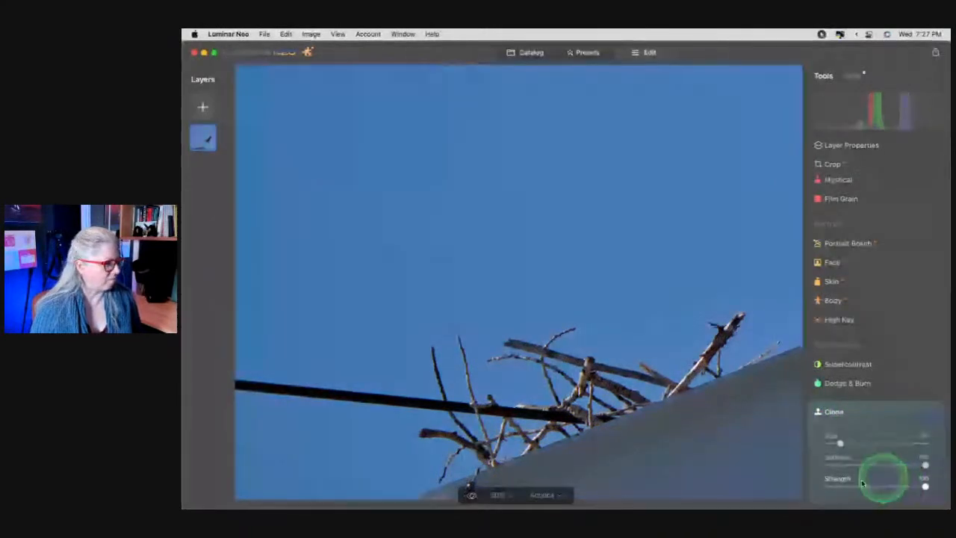
left_click_drag(925, 465, 867, 463)
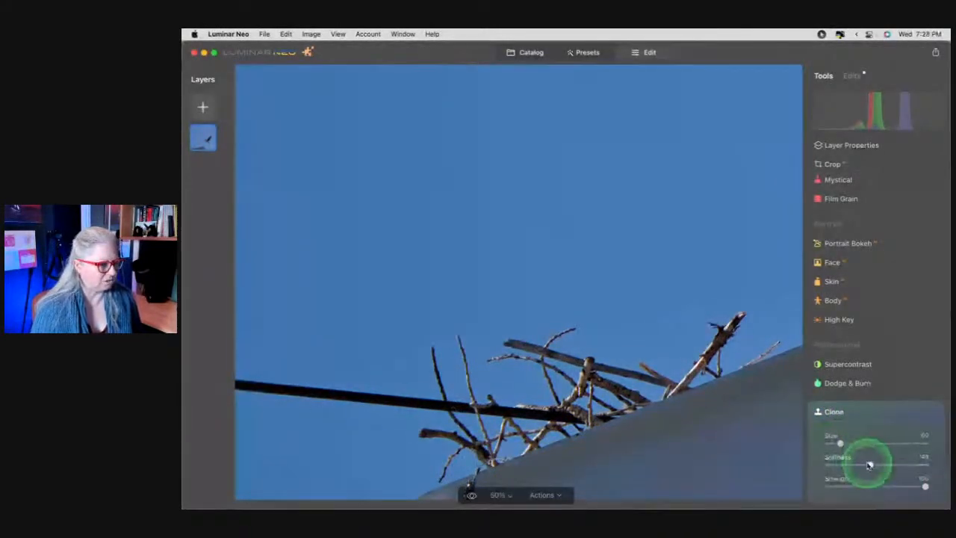
left_click(294, 347, "alt")
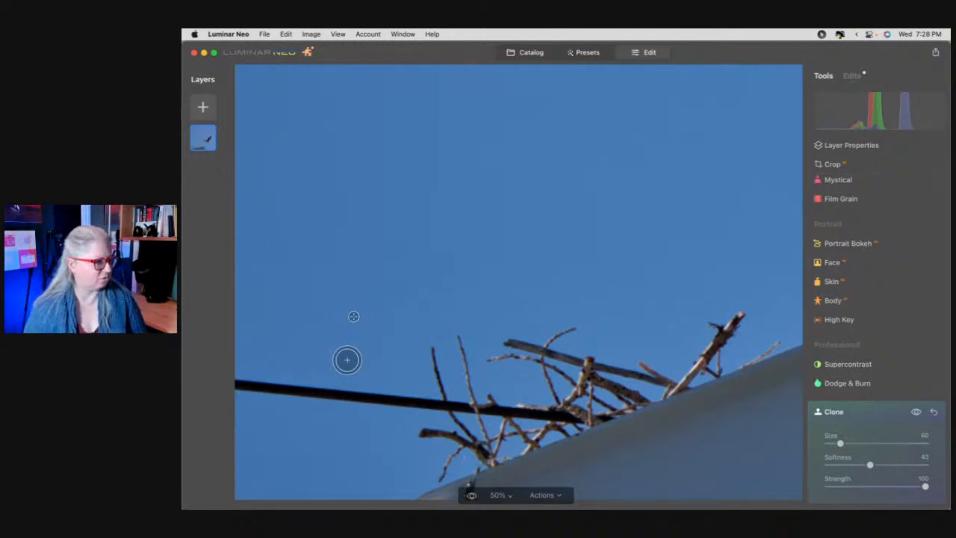
mouse_move(346, 360)
left_mouse_down()
mouse_move(272, 360)
mouse_move(236, 383)
mouse_move(303, 362)
mouse_move(297, 390)
mouse_move(388, 399)
left_mouse_up()
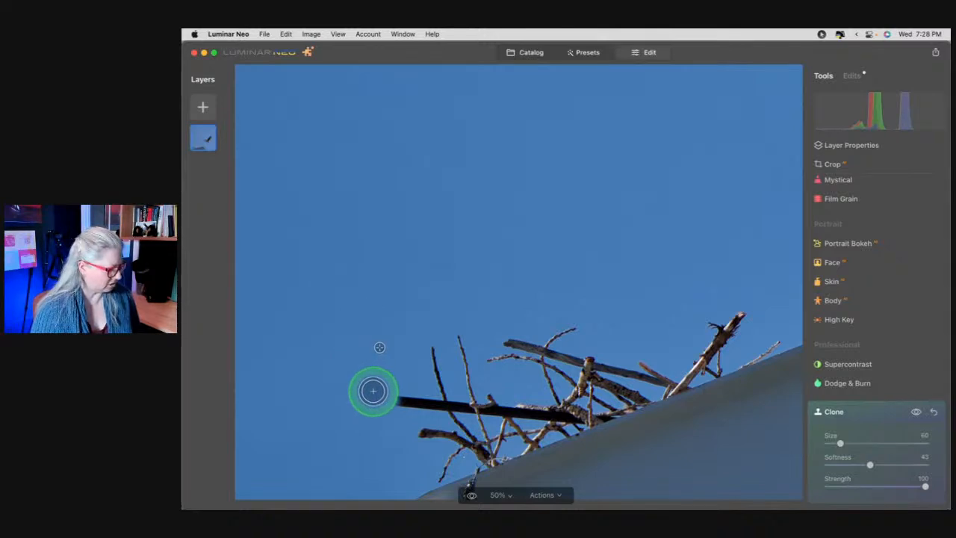
mouse_move(373, 391)
left_mouse_down()
mouse_move(383, 368)
mouse_move(393, 398)
mouse_move(422, 404)
left_mouse_up()
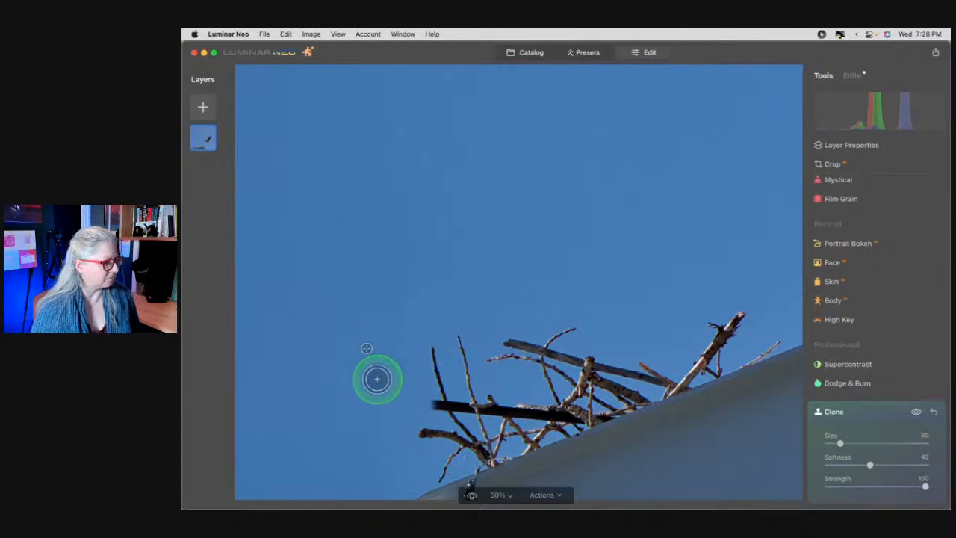
Clone sky over the cable remnants around and between the nest's two upright twigs, with size 12 and softness 0
scroll(376, 379, "down", 5)
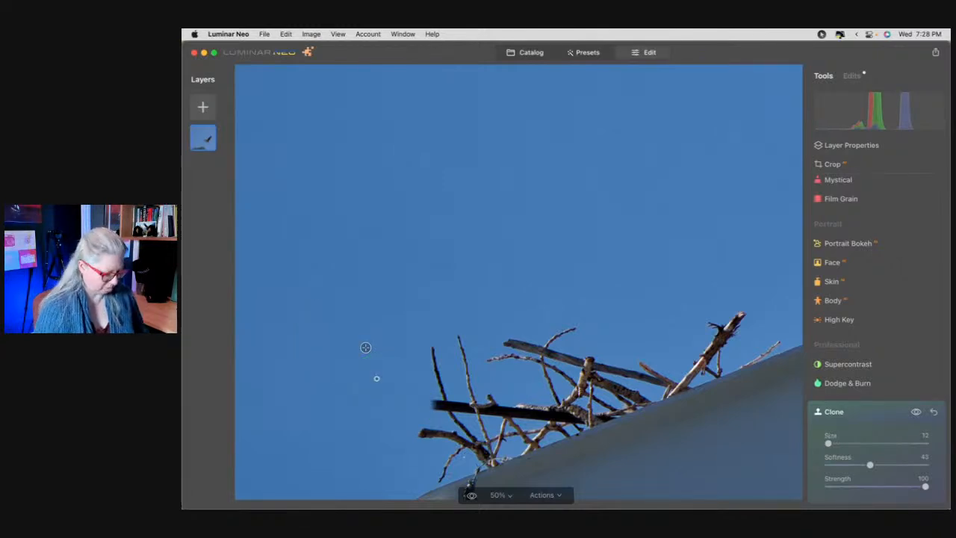
left_click_drag(869, 464, 824, 463)
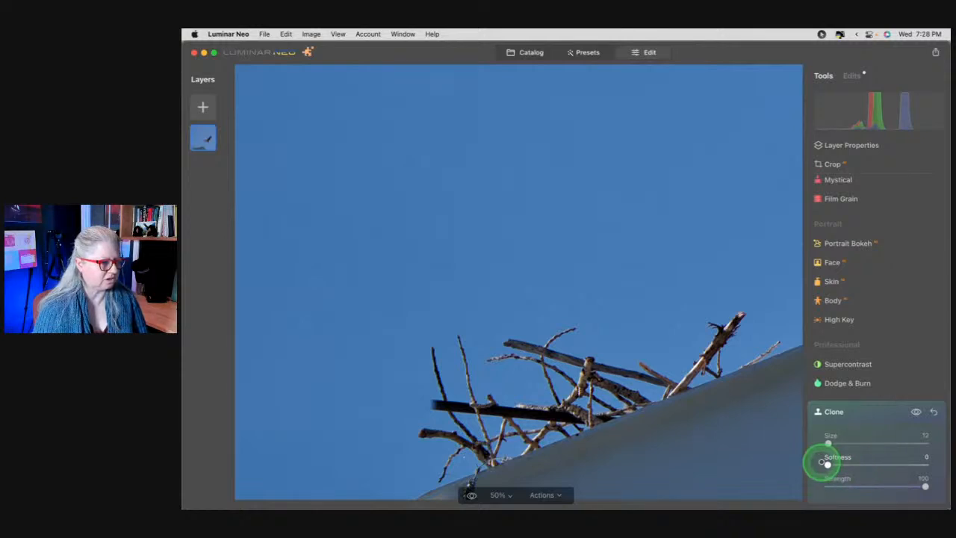
left_click(413, 385)
left_click_drag(424, 398, 430, 398)
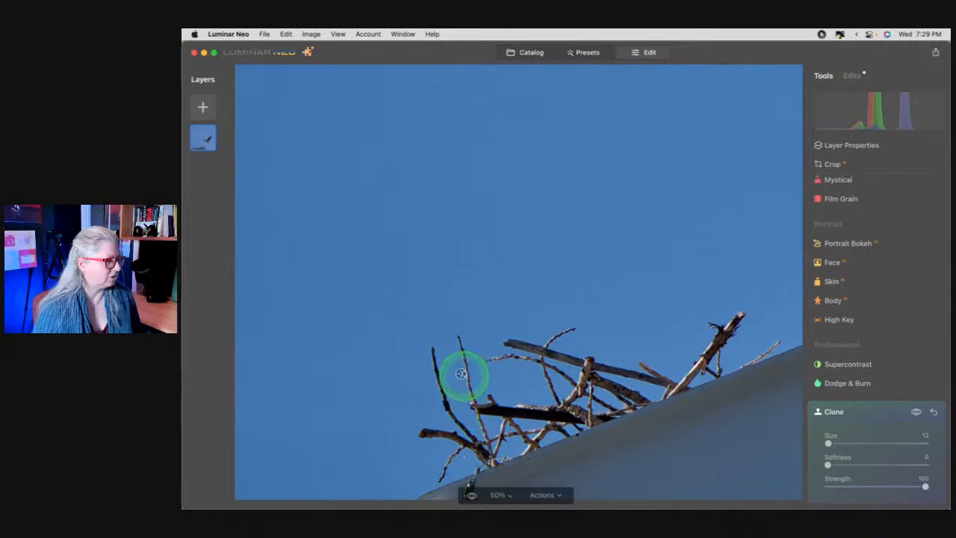
Clone over the thick dark cable remnant on the nest's outermost upright twig at 100% zoom, with strength 46
key("super+equal")
scroll(463, 372, "down", 5)
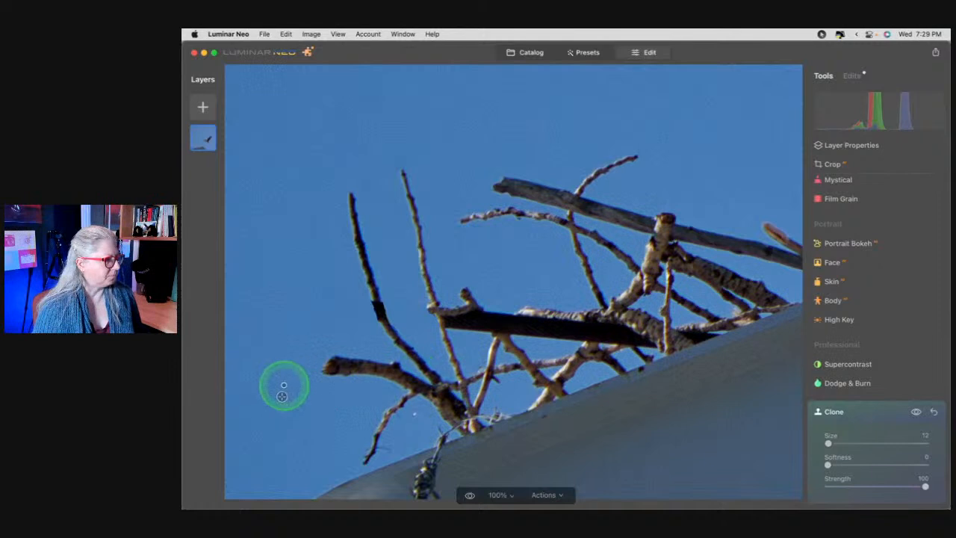
left_click(874, 486)
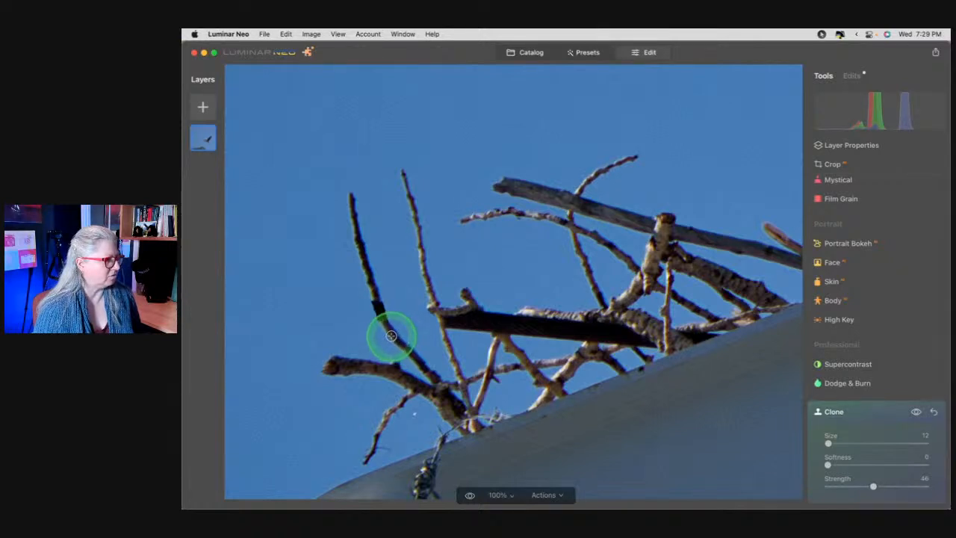
left_click(392, 337)
left_click_drag(382, 321, 380, 321)
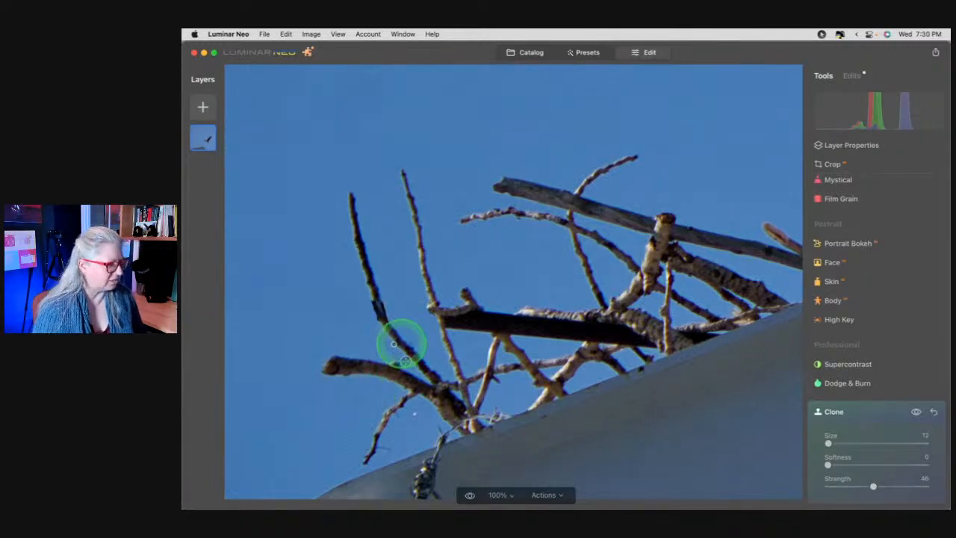
Erase the leftover dark bump on the outermost upright twig with the Erase tool at brush size 20
left_click(851, 410)
scroll(899, 356, "up", 5)
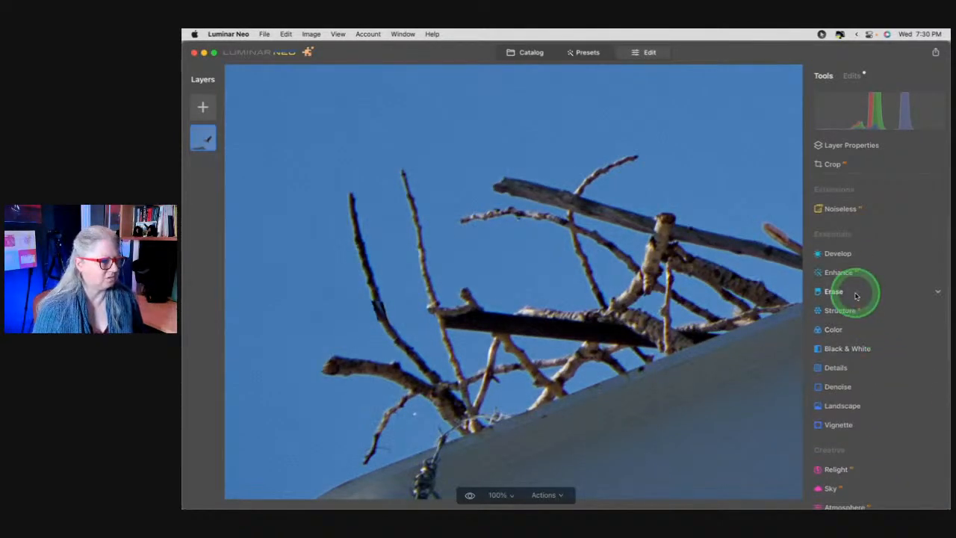
left_click(856, 296)
left_click(378, 305)
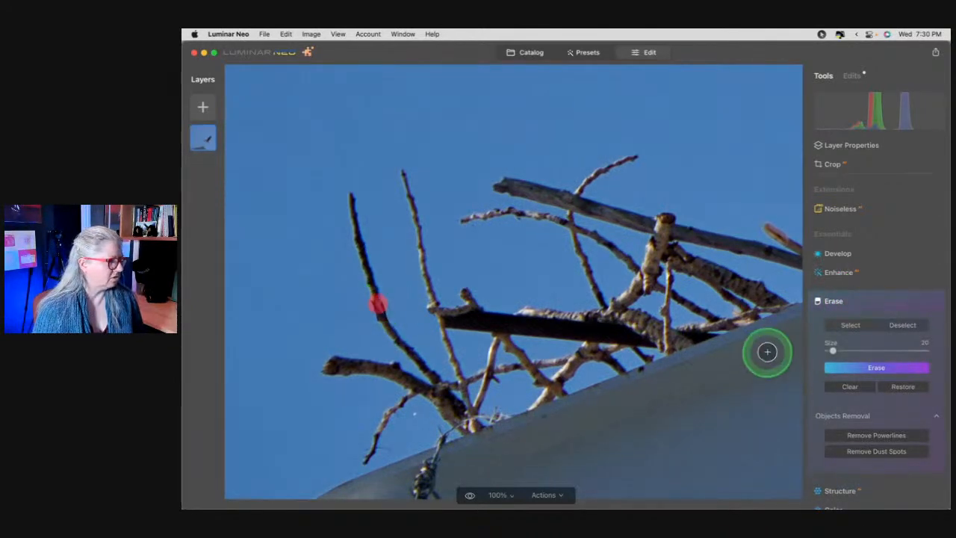
left_click(851, 367)
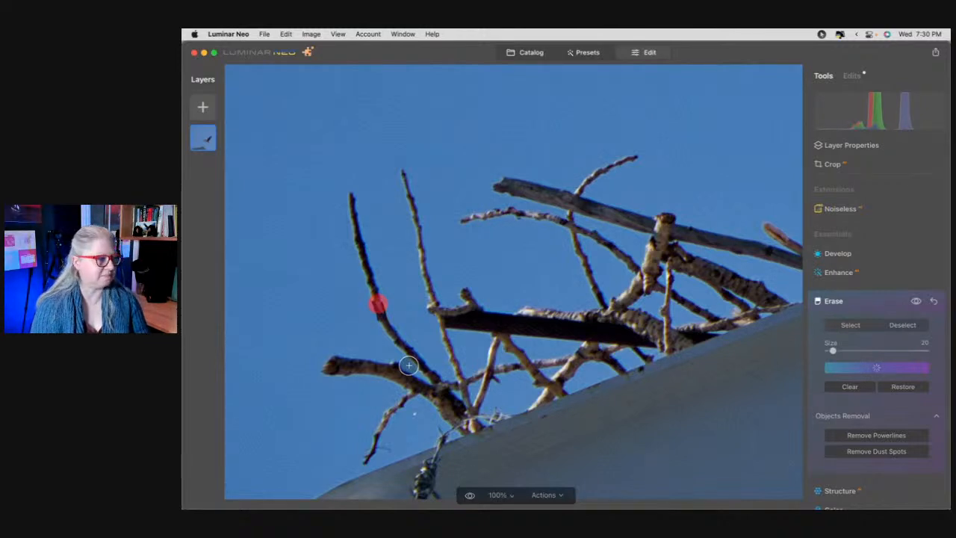
Erase the remaining bump at the bend of the outermost upright twig and the white speck beneath the nest, with brush size 14
left_click_drag(408, 365, 436, 357)
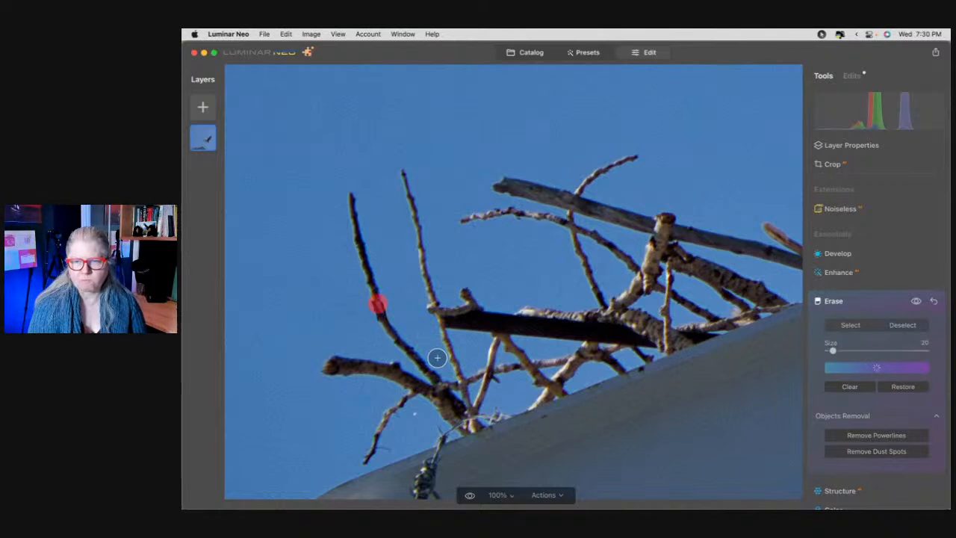
mouse_move(437, 358)
left_mouse_down()
mouse_move(401, 369)
mouse_move(371, 347)
left_mouse_up()
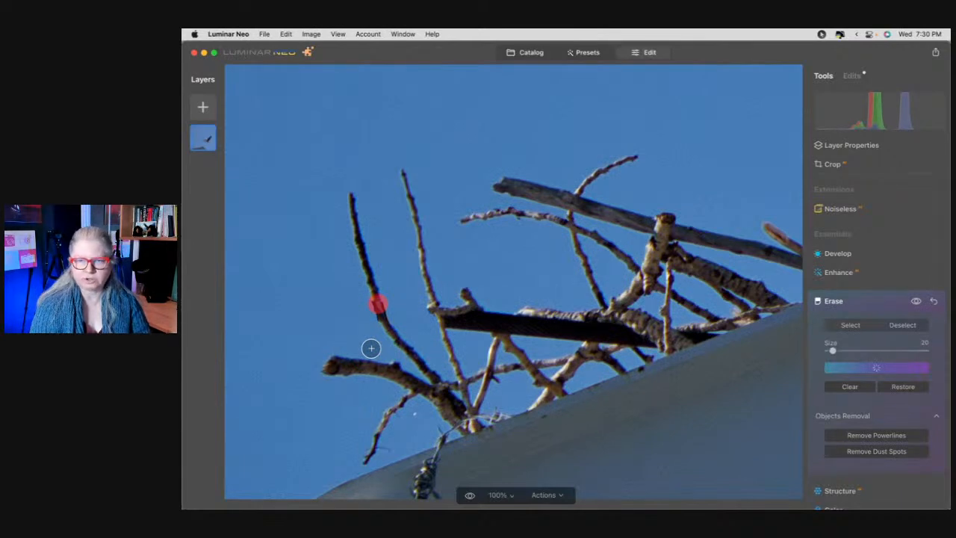
mouse_move(372, 348)
left_mouse_down()
mouse_move(388, 381)
mouse_move(387, 322)
left_mouse_up()
key("bracketleft")
key("bracketleft")
key("bracketleft")
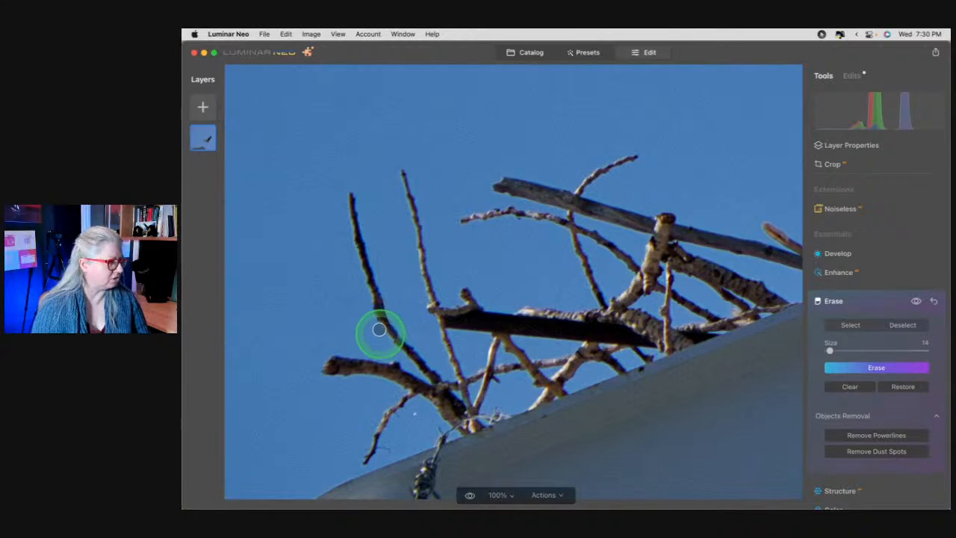
left_click(377, 320)
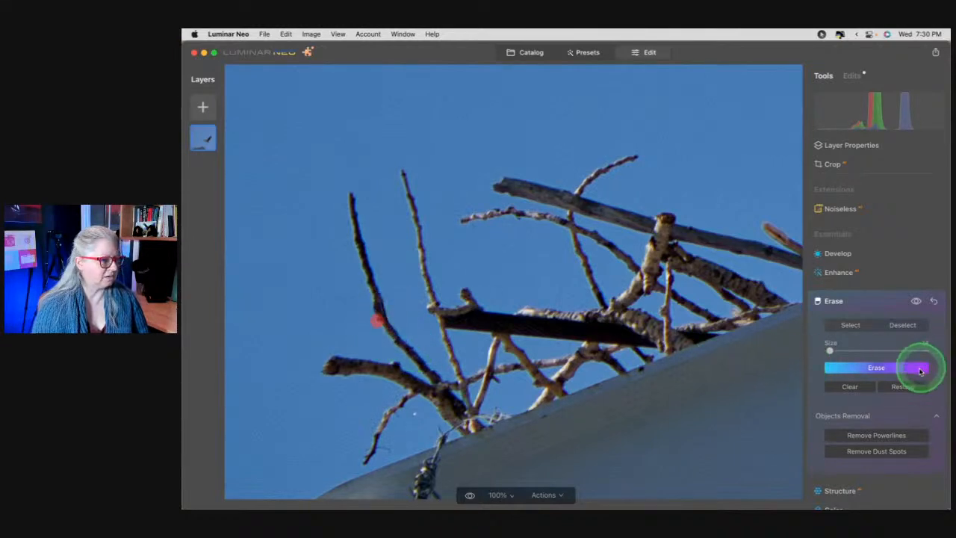
left_click(890, 367)
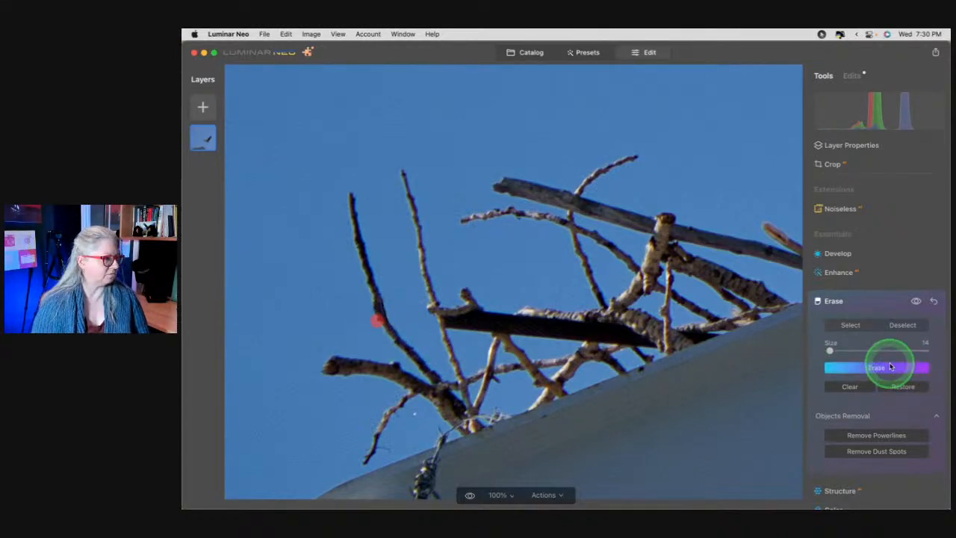
left_click(416, 415)
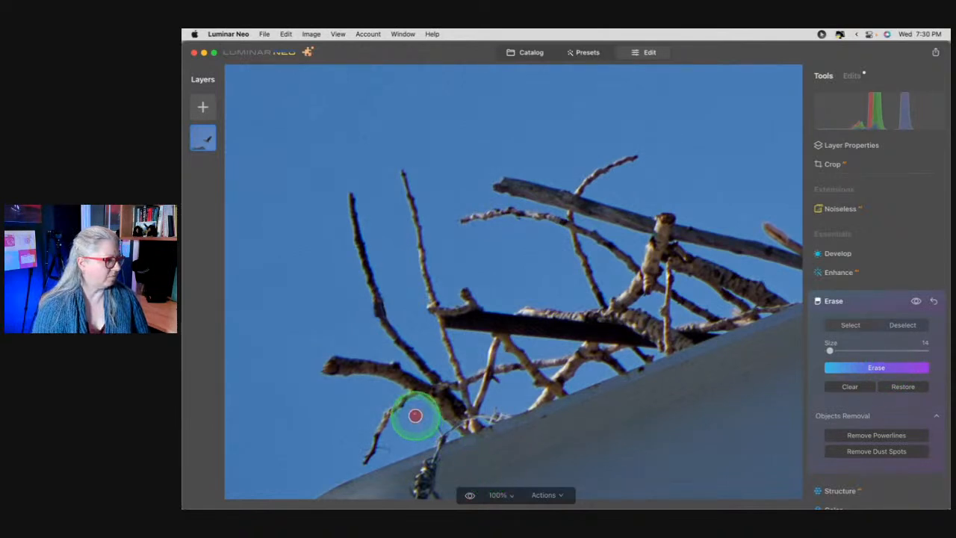
left_click(875, 369)
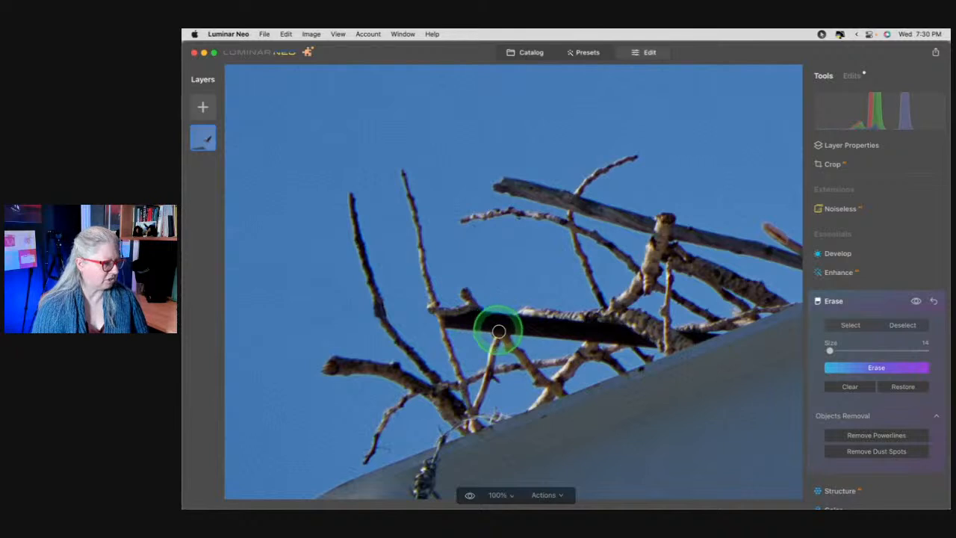
Erase the outer end of the nest's thick dark branch and the detached stub left above it
mouse_move(497, 331)
left_mouse_down()
mouse_move(496, 312)
mouse_move(460, 324)
mouse_move(456, 316)
mouse_move(488, 314)
mouse_move(446, 314)
left_mouse_up()
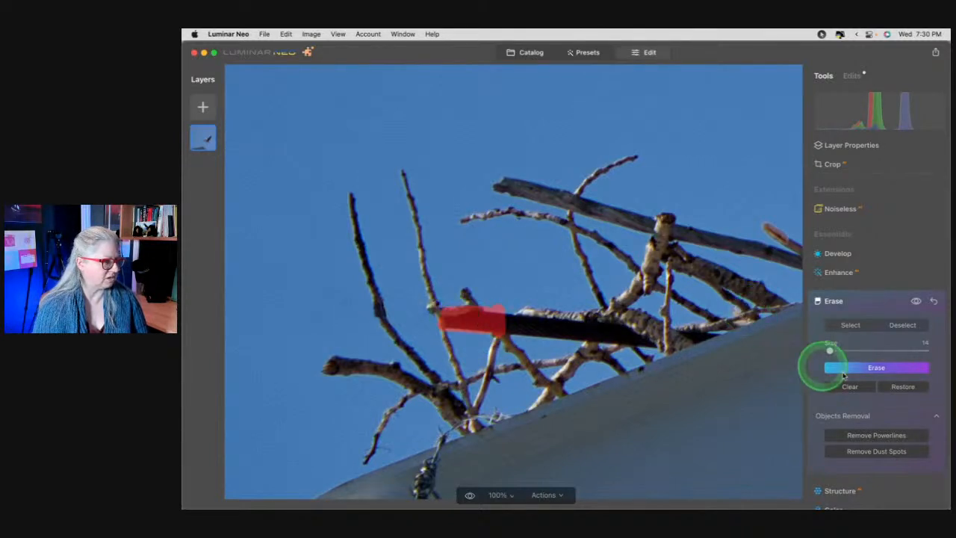
left_click(866, 366)
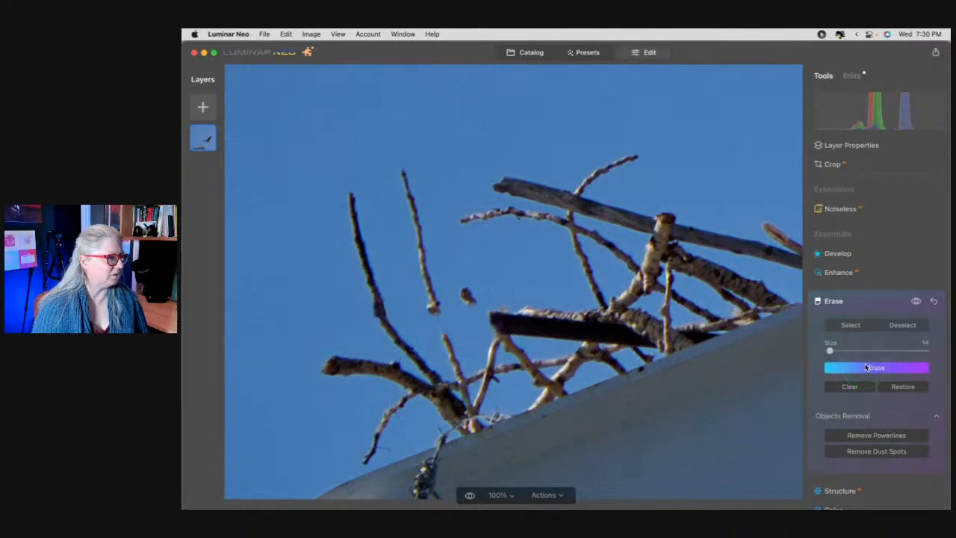
left_click_drag(458, 290, 468, 294)
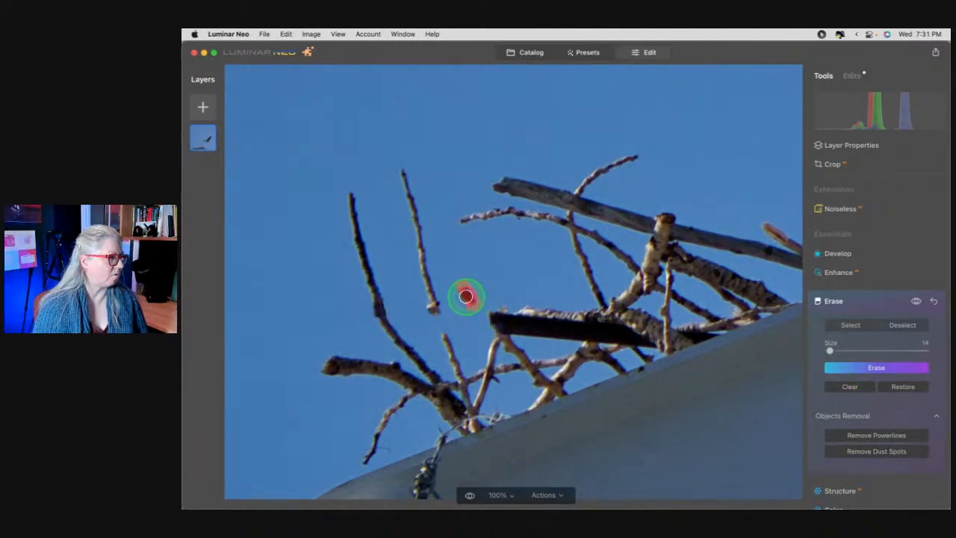
left_click(840, 365)
Repair the gap in the second upright twig with the Erase tool and clean the leftover bump beside the join
left_click_drag(436, 309, 439, 336)
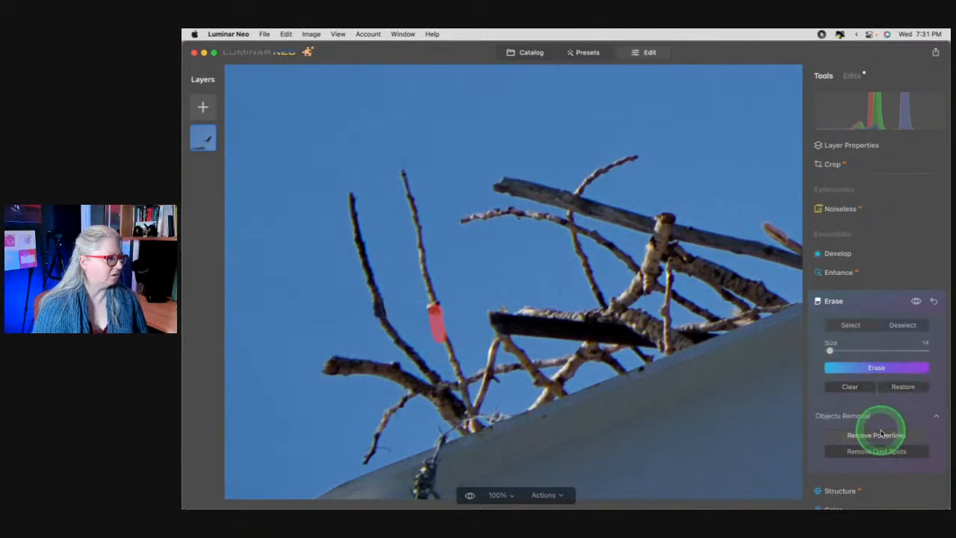
mouse_move(441, 302)
left_mouse_down()
mouse_move(440, 333)
mouse_move(433, 311)
left_mouse_up()
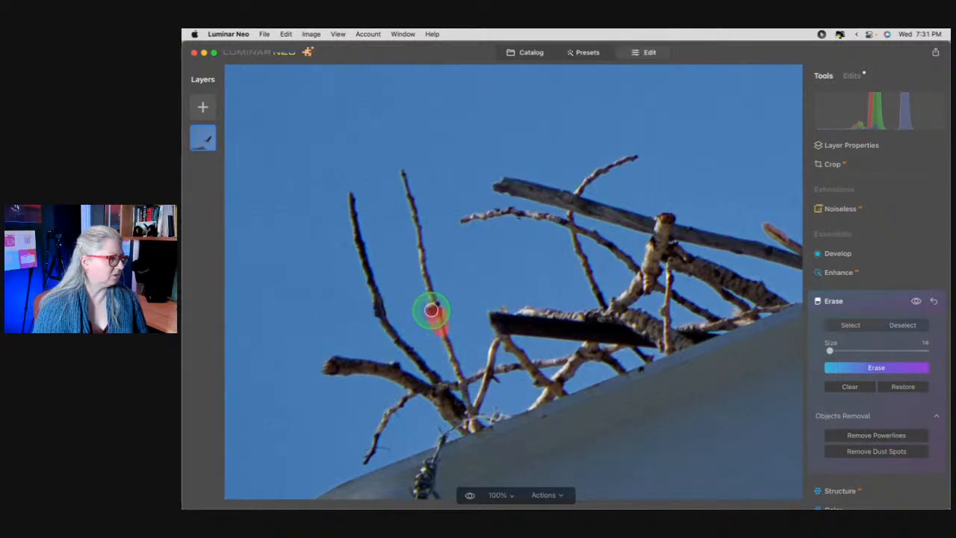
left_click(871, 368)
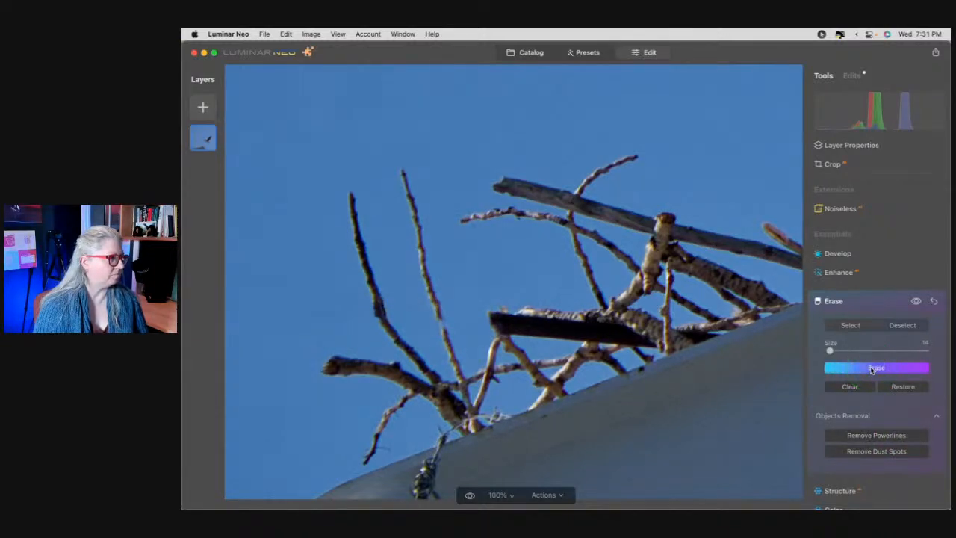
left_click(440, 326)
left_click(898, 388)
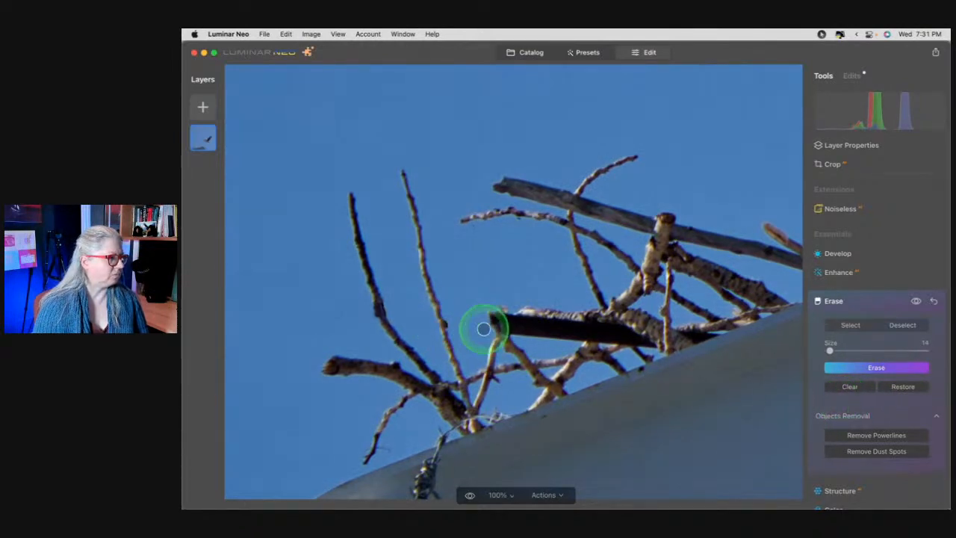
left_click(449, 323)
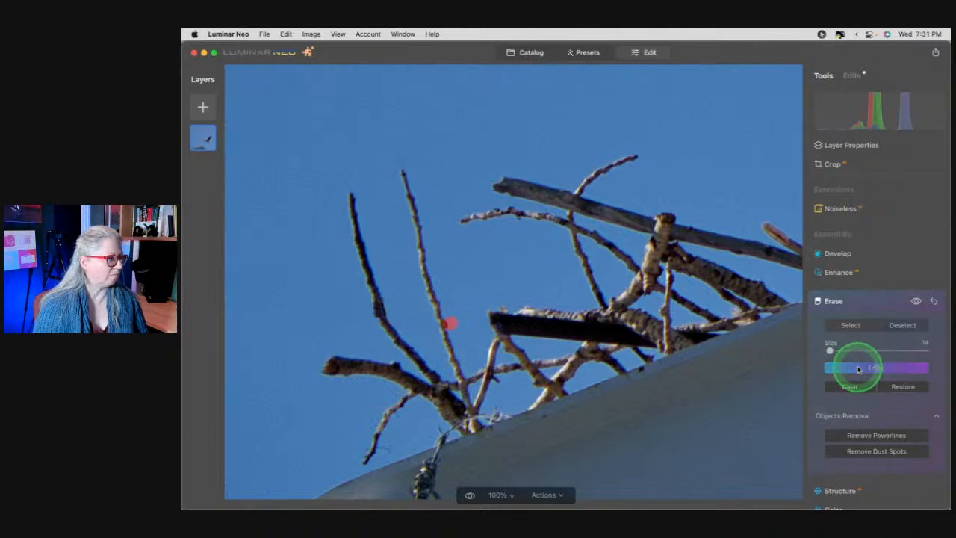
left_click(859, 368)
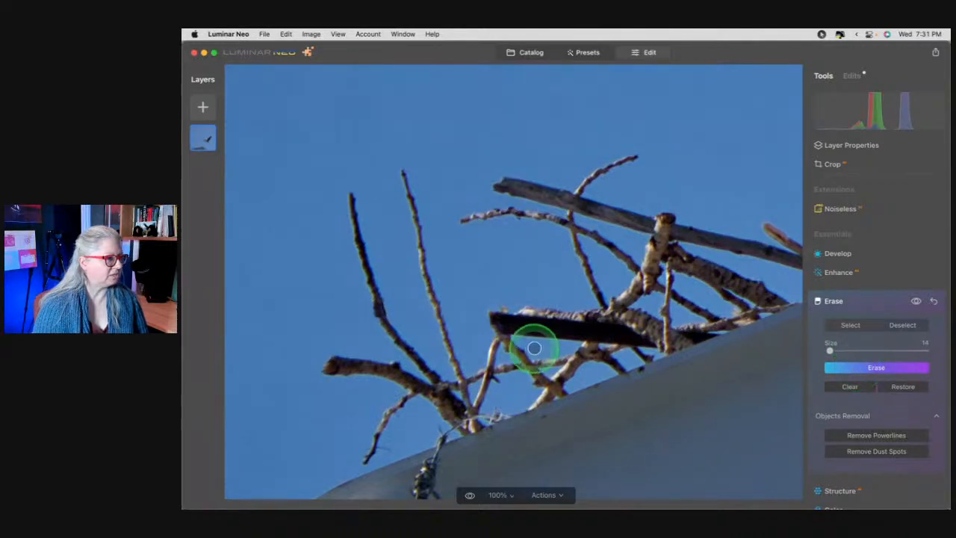
Erase the remnants along the upper edge and blunt end of the shortened dark branch
left_click(495, 310)
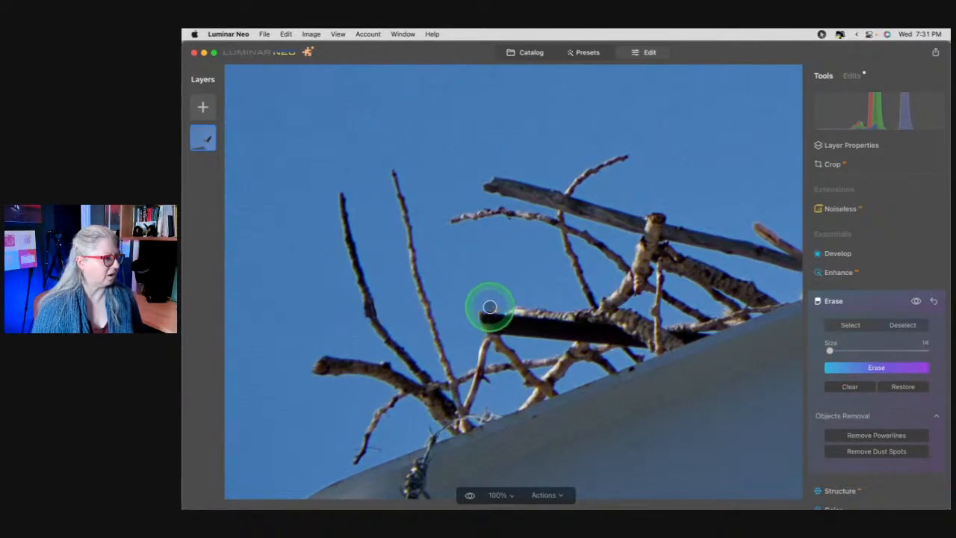
left_click_drag(495, 309, 509, 311)
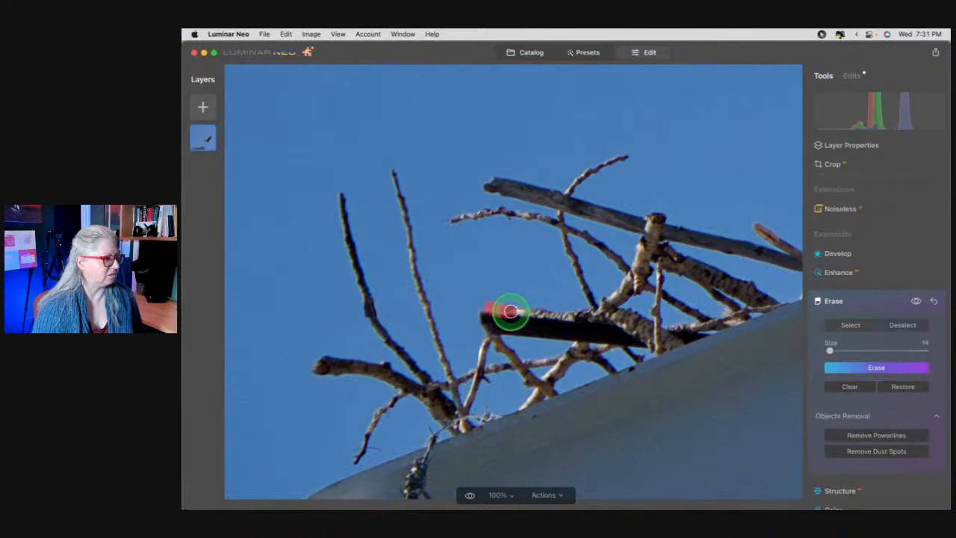
left_click(838, 366)
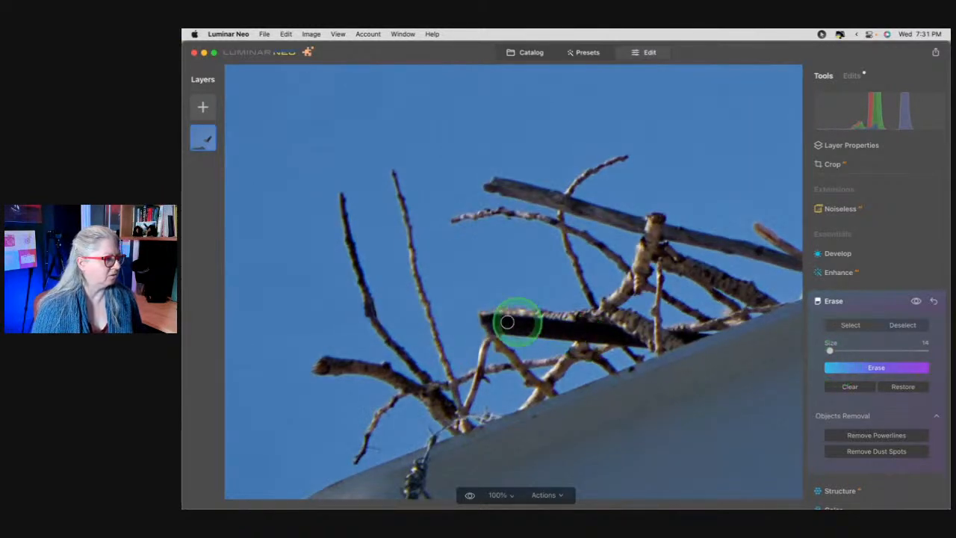
left_click_drag(488, 313, 488, 320)
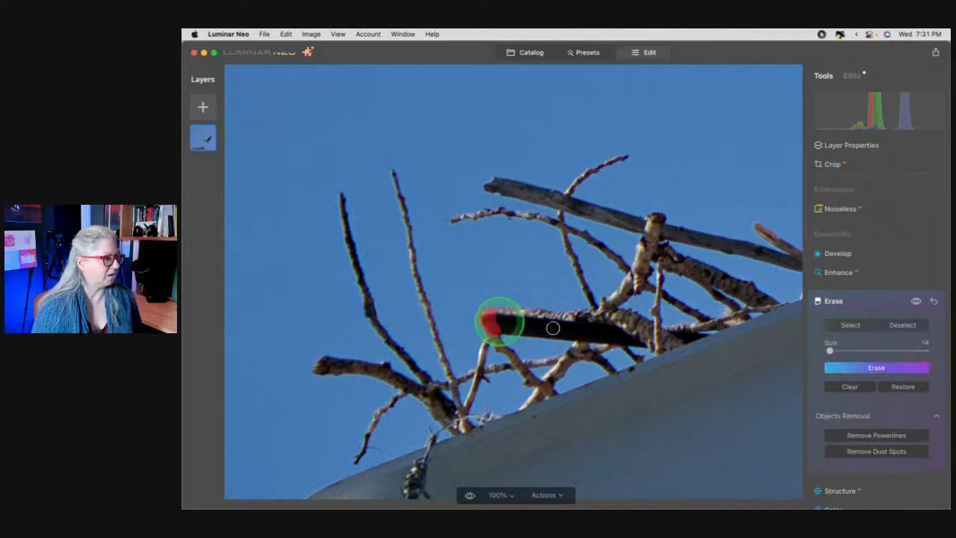
left_click(831, 367)
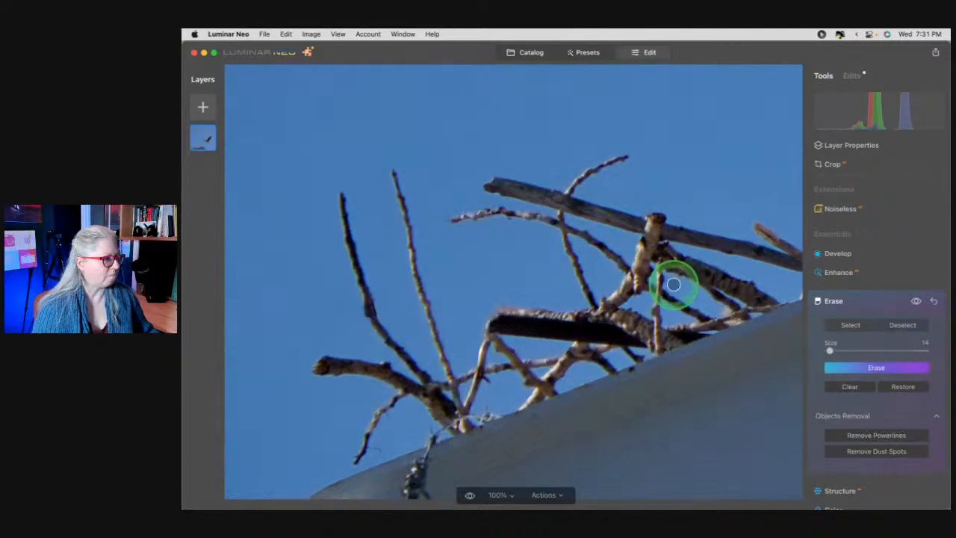
Close the Erase tool and compare the whole bird photo before and after the edits
left_click(860, 302)
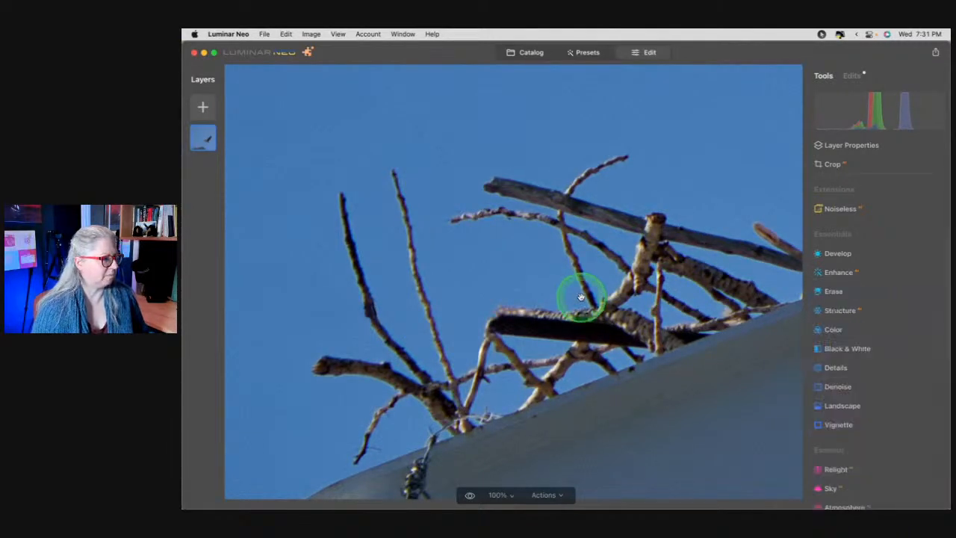
left_click(580, 296)
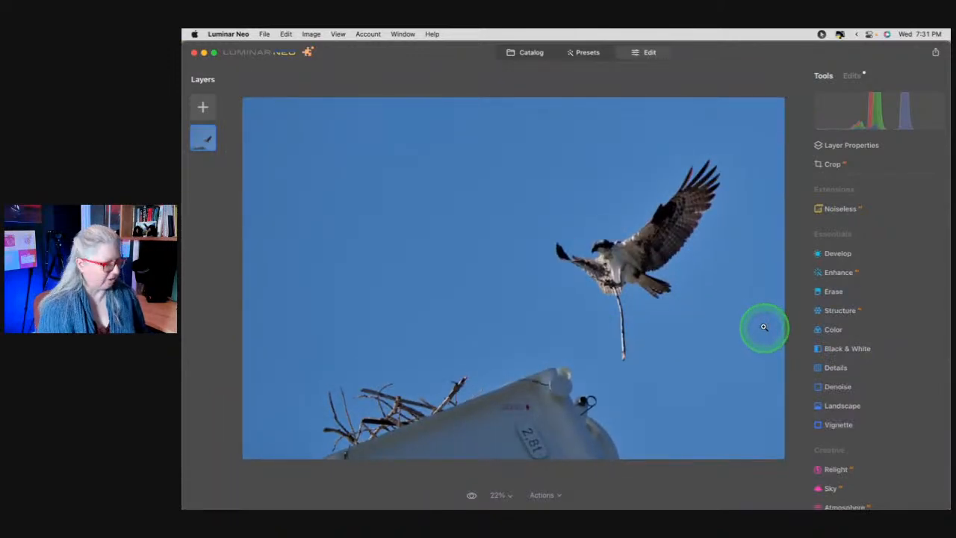
key("backslash")
key("backslash")
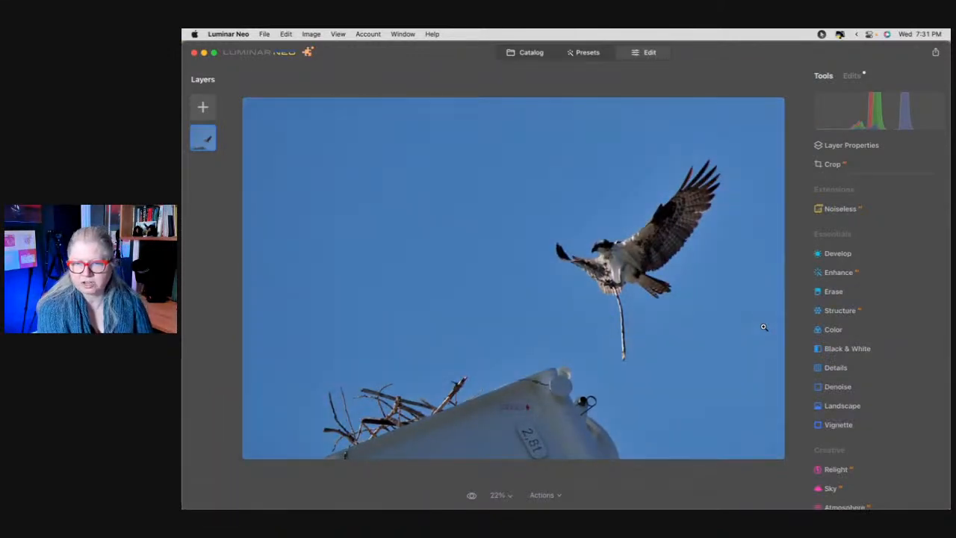
key("backslash")
key("backslash")
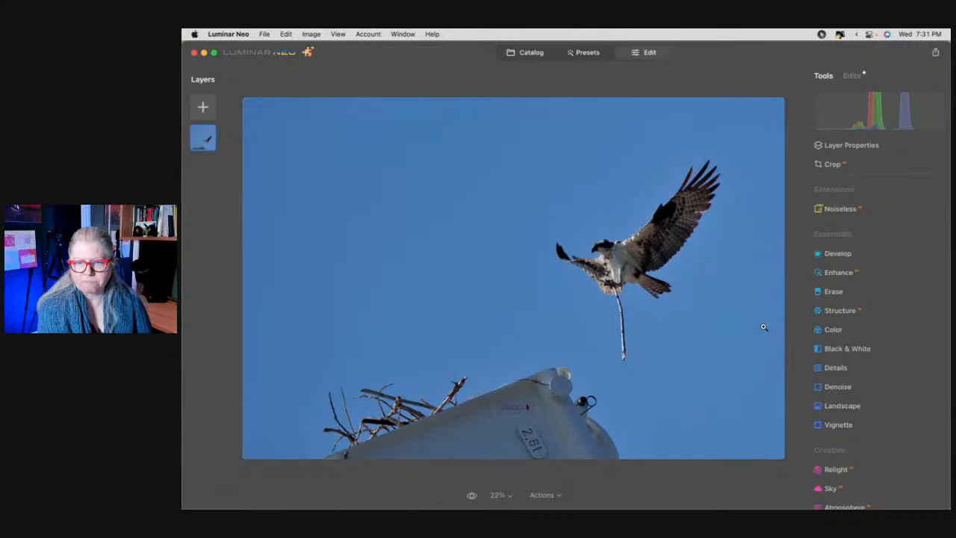
key("backslash")
key("backslash")
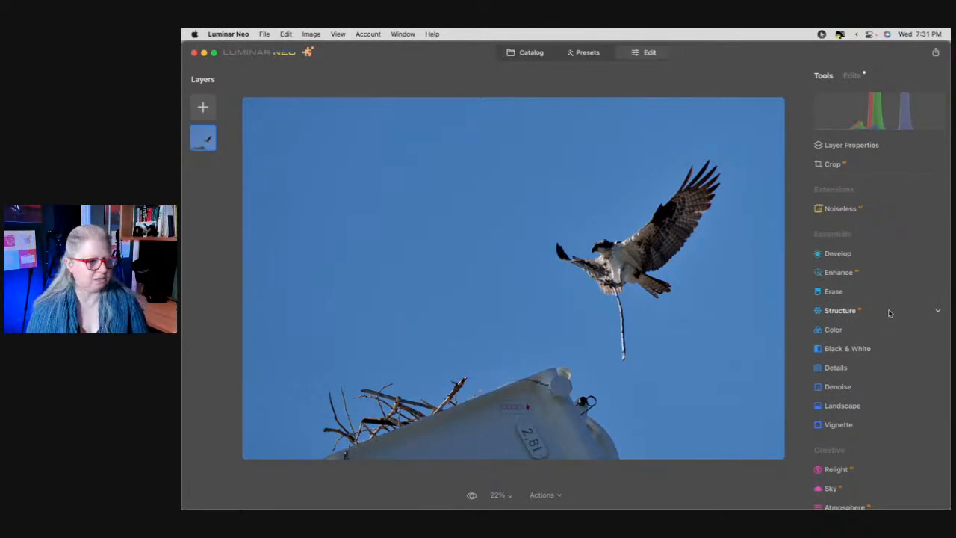
Sharpen the bird photo with Details: Small Details 39, Medium Details 15, Sharpen 21 and sharpening Masking 74
left_click(849, 368)
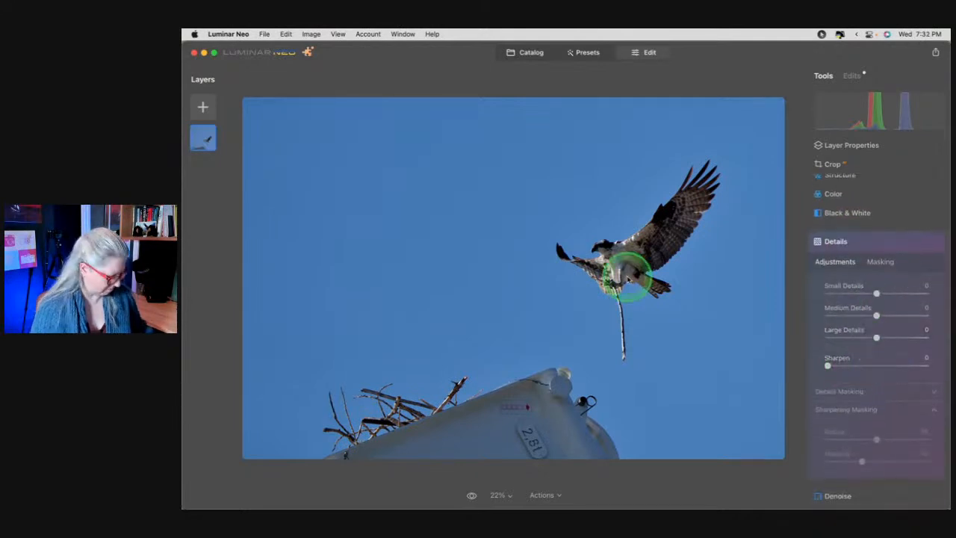
key("super+plus")
key("super+plus")
scroll(604, 271, "right", 4)
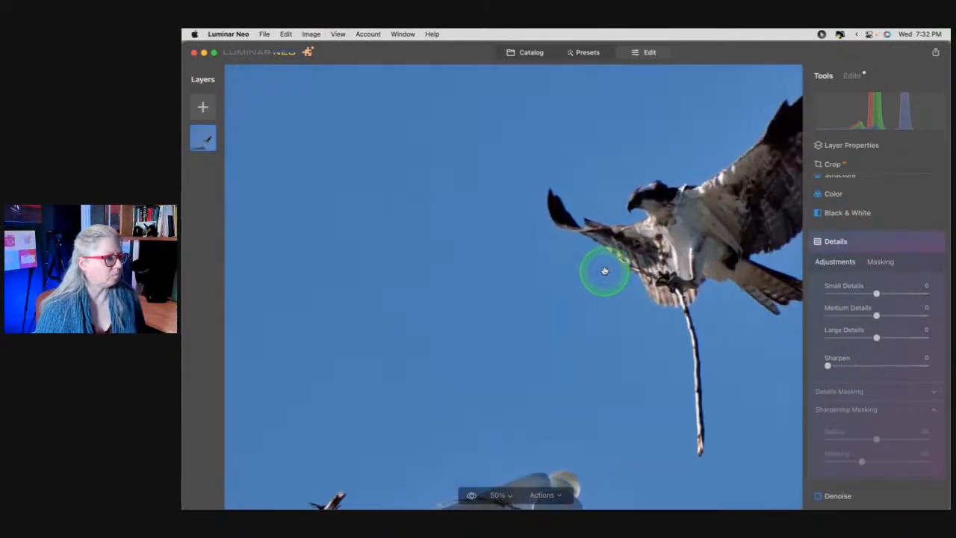
scroll(604, 271, "right", 3)
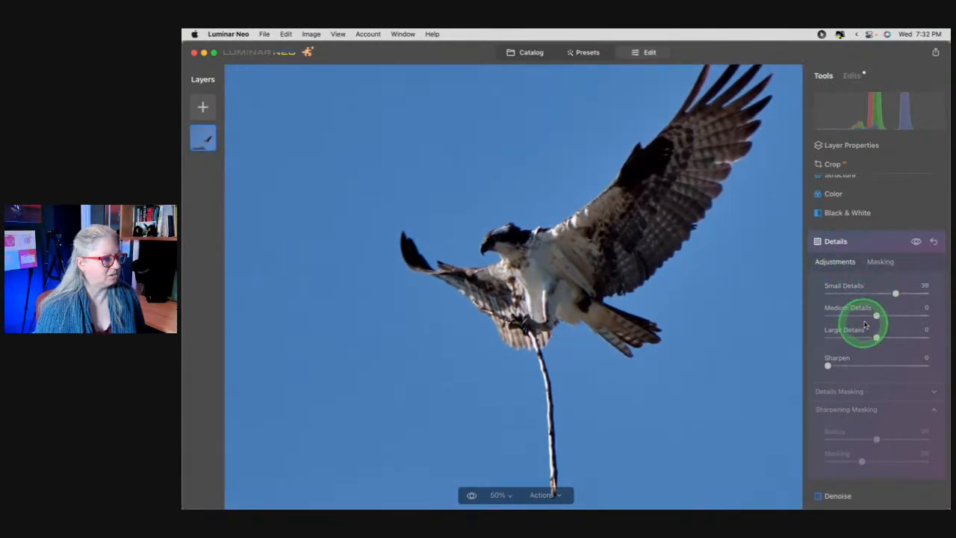
left_click_drag(883, 315, 885, 315)
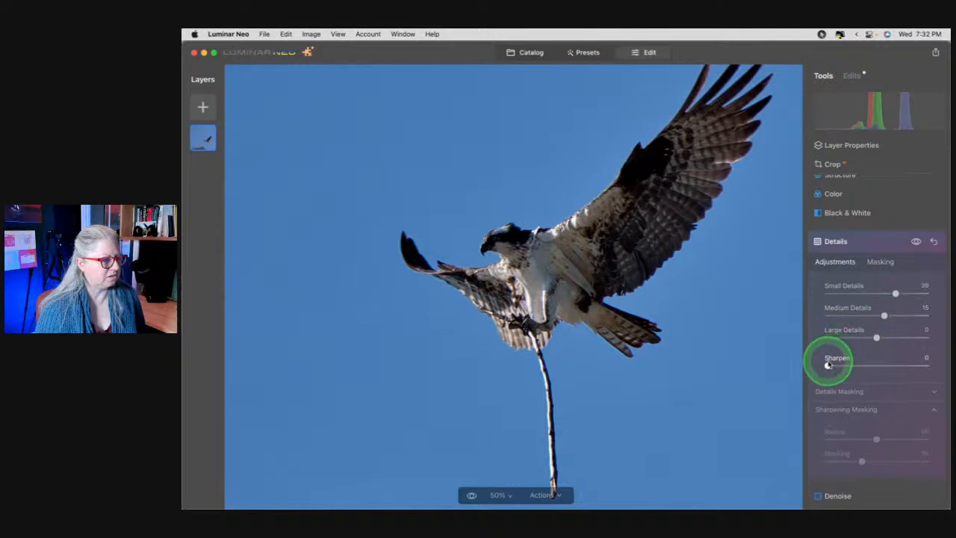
left_click(846, 366)
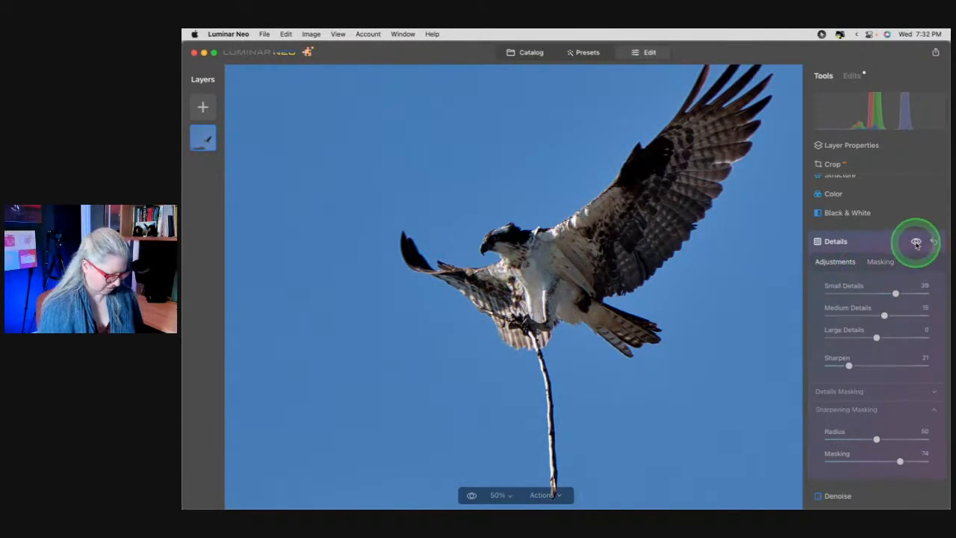
Set Small Details to 62 and brush the Details mask over the bird's head, chest and near wing at size 100, softness 100 and strength 74
key("super+equal")
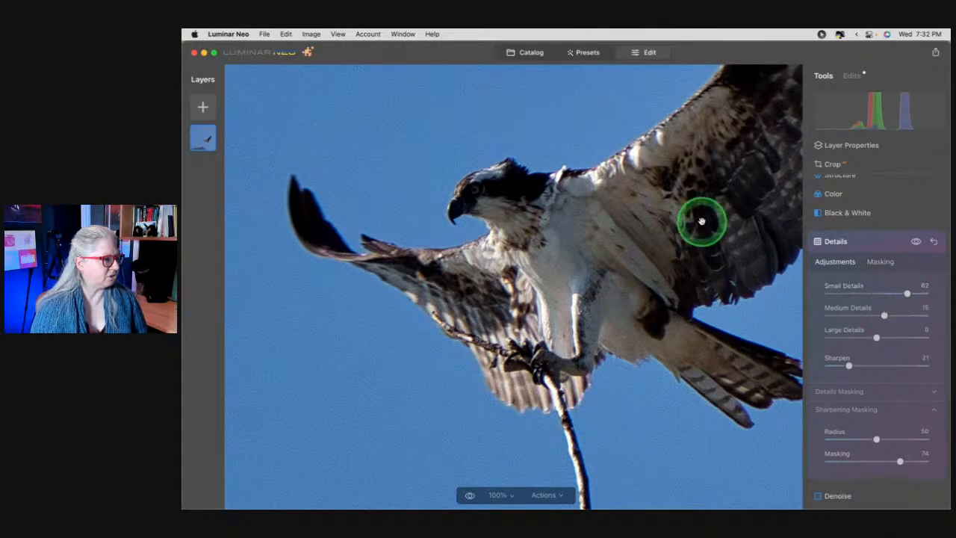
scroll(702, 219, "right", 5)
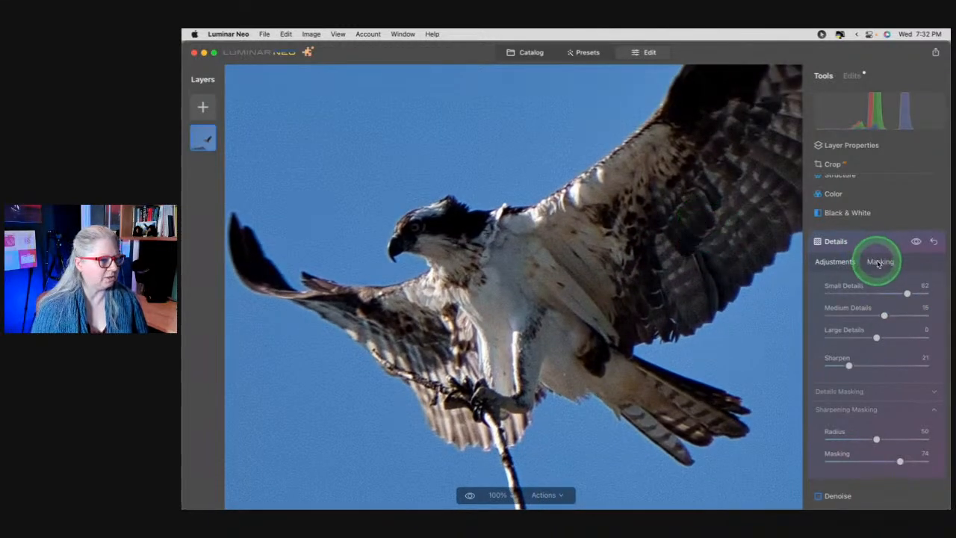
left_click(879, 262)
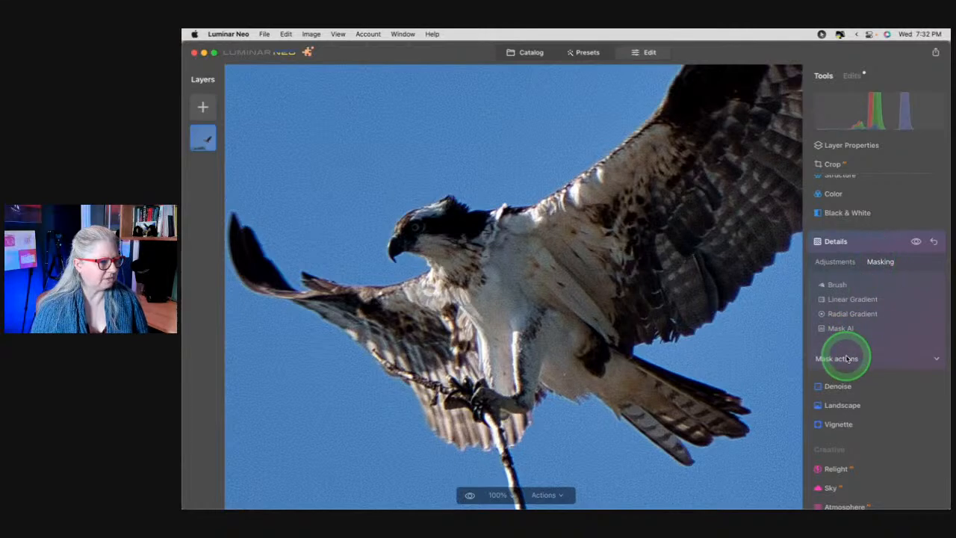
left_click(833, 285)
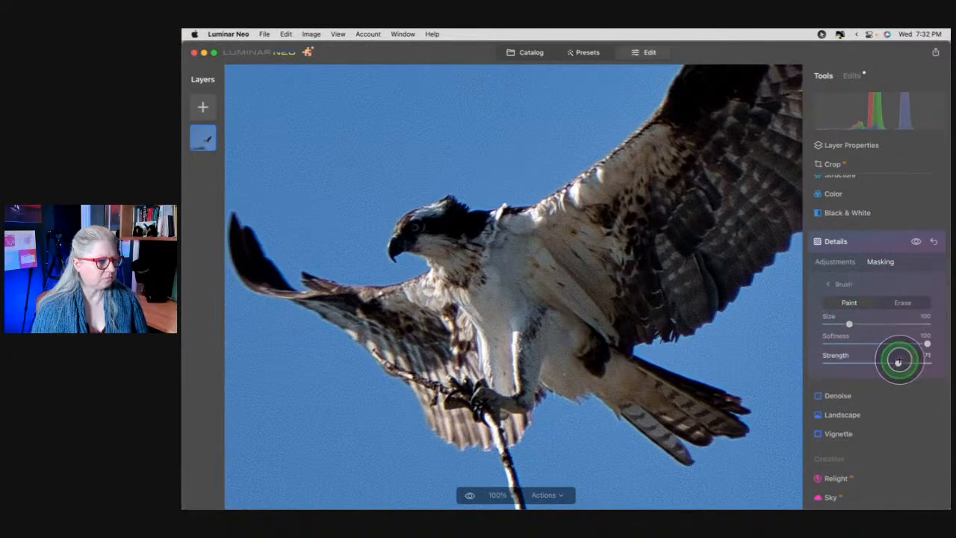
mouse_move(448, 254)
left_mouse_down()
mouse_move(476, 256)
mouse_move(444, 220)
mouse_move(419, 233)
mouse_move(441, 231)
left_mouse_up()
mouse_move(450, 294)
left_mouse_down()
mouse_move(485, 342)
mouse_move(457, 390)
mouse_move(484, 399)
mouse_move(522, 373)
mouse_move(529, 302)
mouse_move(479, 275)
left_mouse_up()
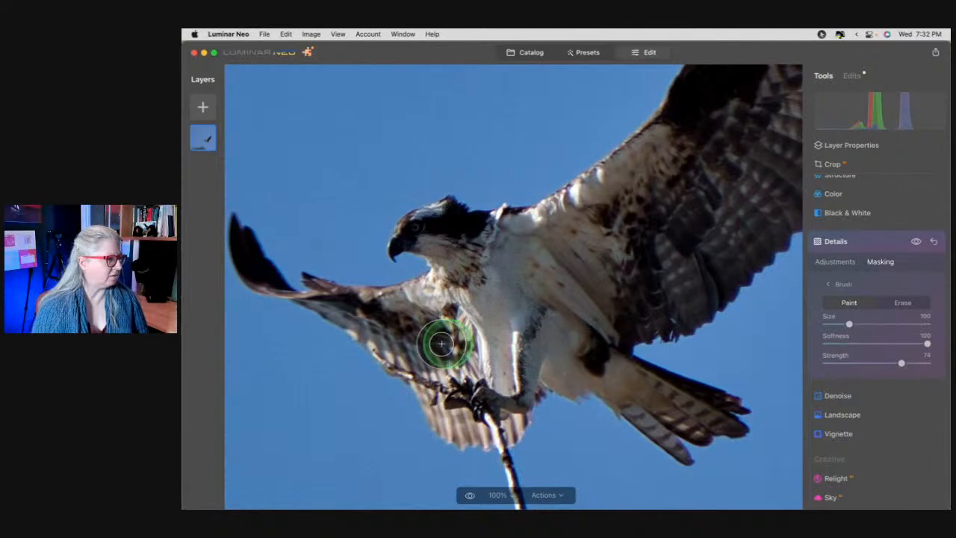
mouse_move(428, 312)
left_mouse_down()
mouse_move(407, 328)
mouse_move(476, 414)
mouse_move(427, 362)
left_mouse_up()
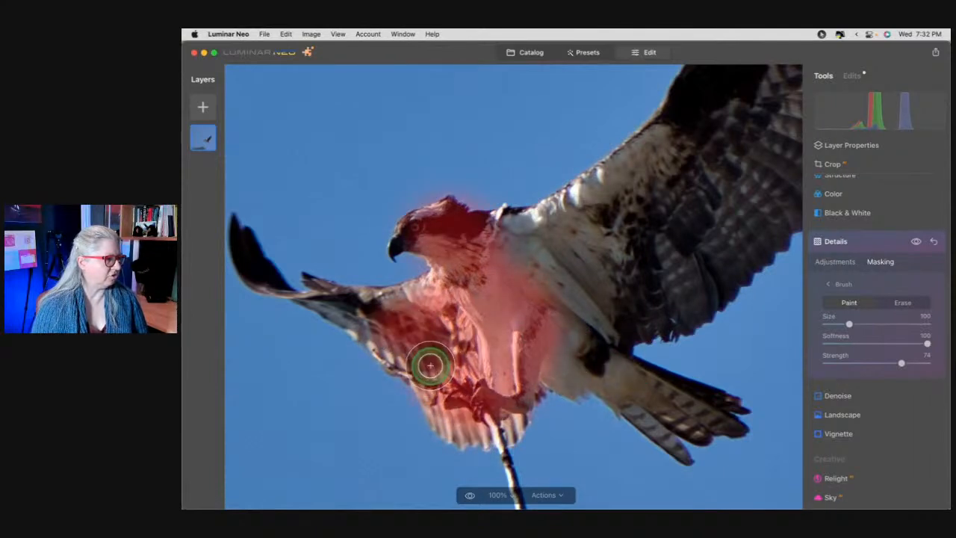
mouse_move(566, 347)
left_mouse_down()
mouse_move(625, 366)
mouse_move(533, 277)
left_mouse_up()
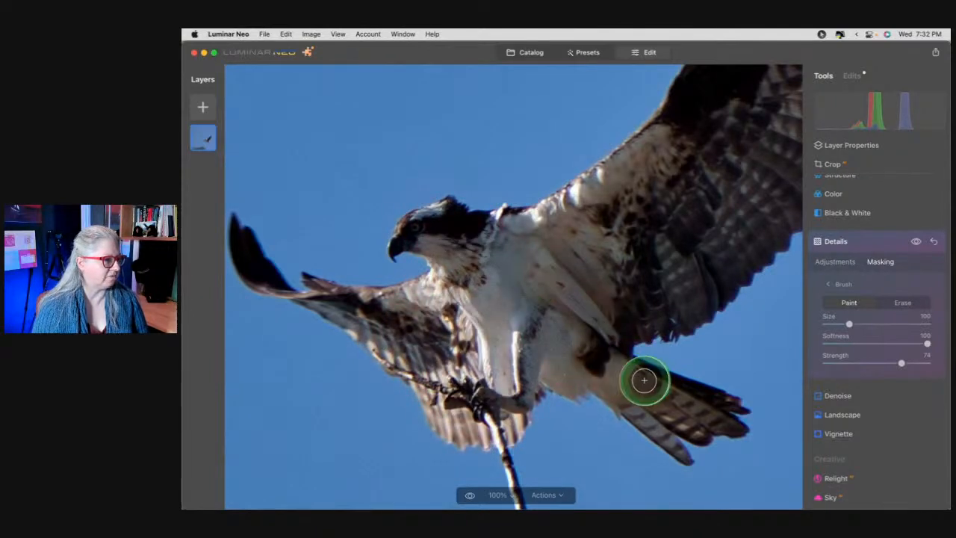
Reduce the mask brush size to 62 and paint the Details mask over the bird's shoulder, smaller wing and head
key("bracketleft")
key("bracketleft")
key("bracketleft")
mouse_move(550, 211)
left_mouse_down()
mouse_move(647, 149)
mouse_move(562, 217)
mouse_move(525, 224)
left_mouse_up()
mouse_move(410, 302)
left_mouse_down()
mouse_move(351, 306)
mouse_move(501, 324)
mouse_move(538, 313)
left_mouse_up()
left_click_drag(420, 237, 409, 232)
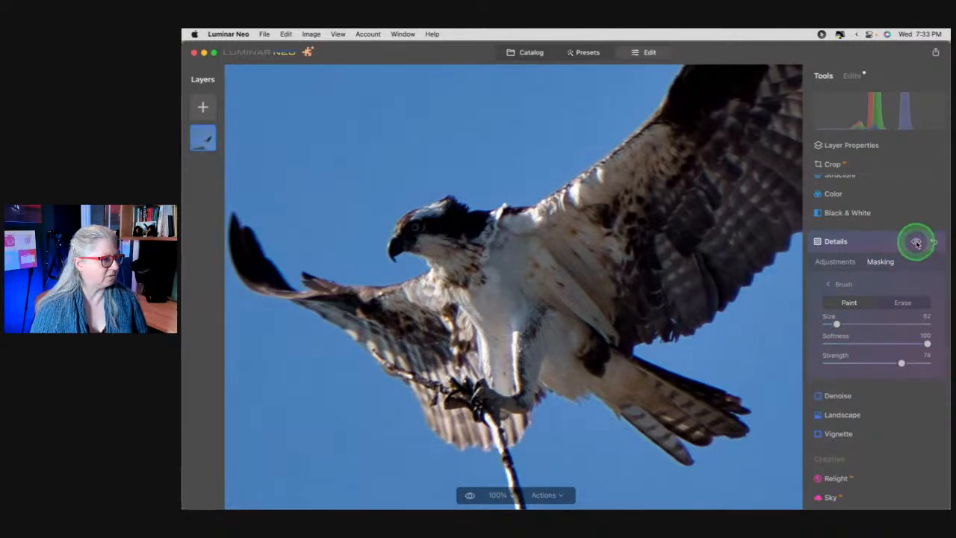
Extend the Details mask over the large wing, tail and lower body with brush size 124 and strength 48
scroll(683, 241, "right", 2)
scroll(683, 242, "up", 2)
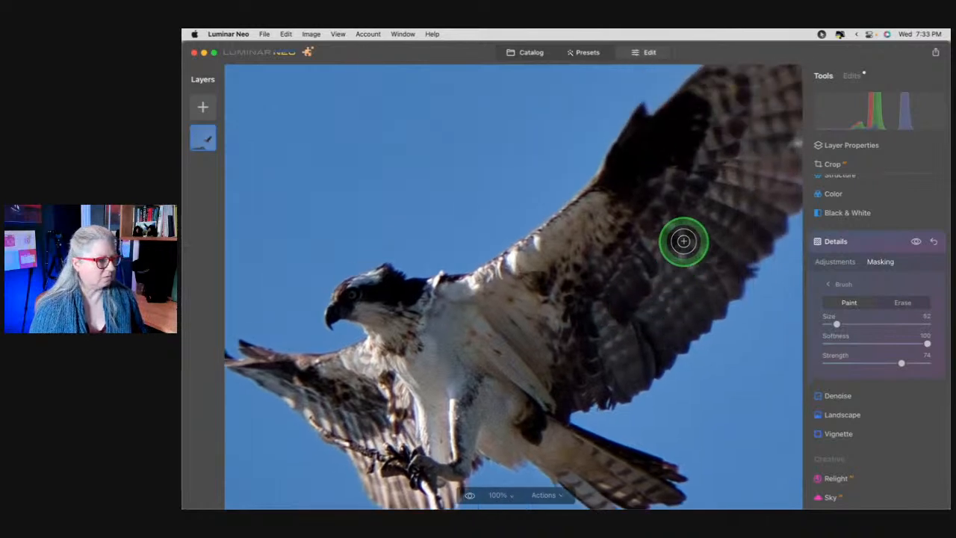
left_click_drag(901, 363, 874, 363)
key("bracketright")
key("bracketright")
key("bracketright")
key("bracketright")
key("bracketright")
mouse_move(595, 303)
left_mouse_down()
mouse_move(659, 236)
mouse_move(612, 303)
mouse_move(726, 182)
mouse_move(710, 128)
mouse_move(725, 111)
mouse_move(600, 261)
mouse_move(573, 367)
mouse_move(551, 341)
left_mouse_up()
scroll(546, 331, "down", 2)
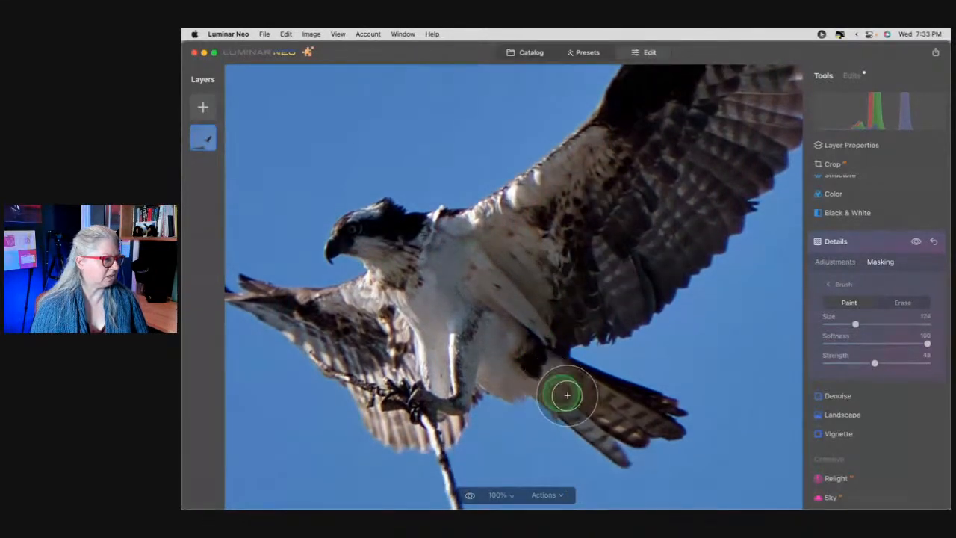
left_click_drag(563, 393, 523, 354)
mouse_move(407, 422)
left_mouse_down()
mouse_move(364, 334)
mouse_move(336, 326)
left_mouse_up()
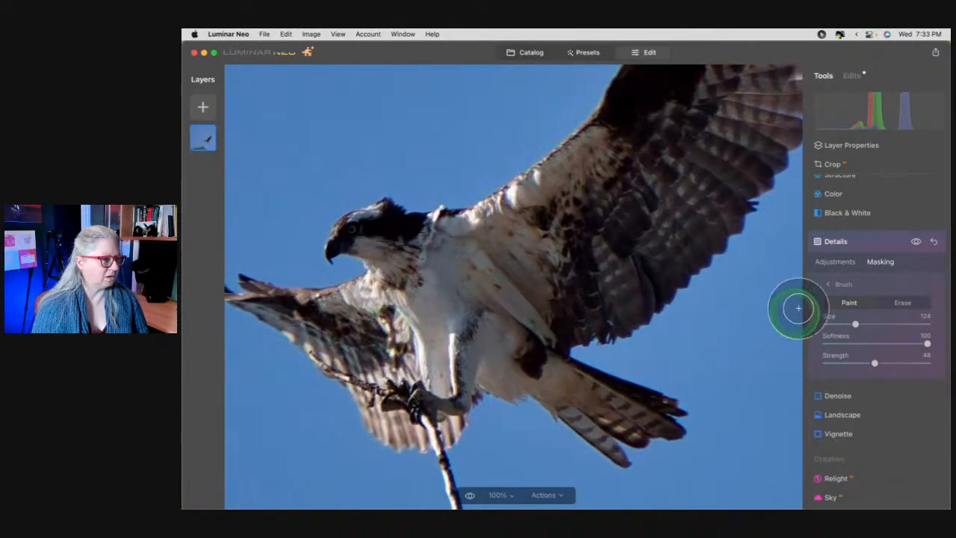
Copy the painted Details mask and close the Details tool
left_click(840, 286)
left_click(845, 359)
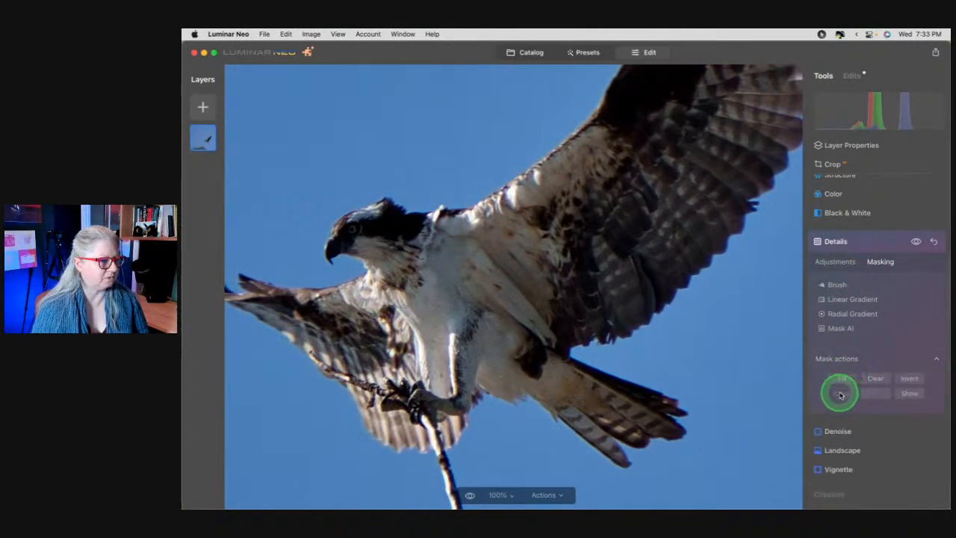
left_click(877, 240)
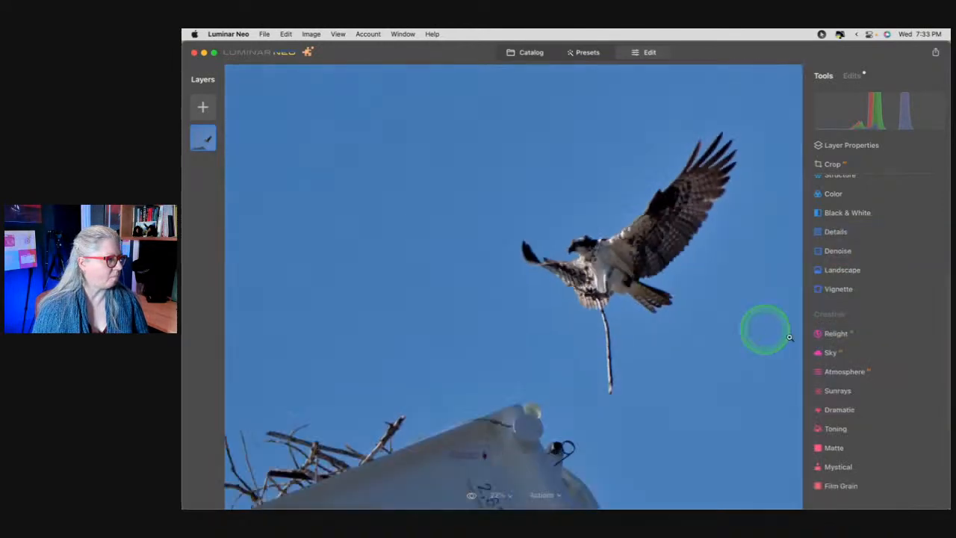
Apply Structure with Amount 50 and Boost 15, limited to the bird by pasting the copied mask, and display the mask
scroll(856, 235, "up", 2)
left_click(865, 262)
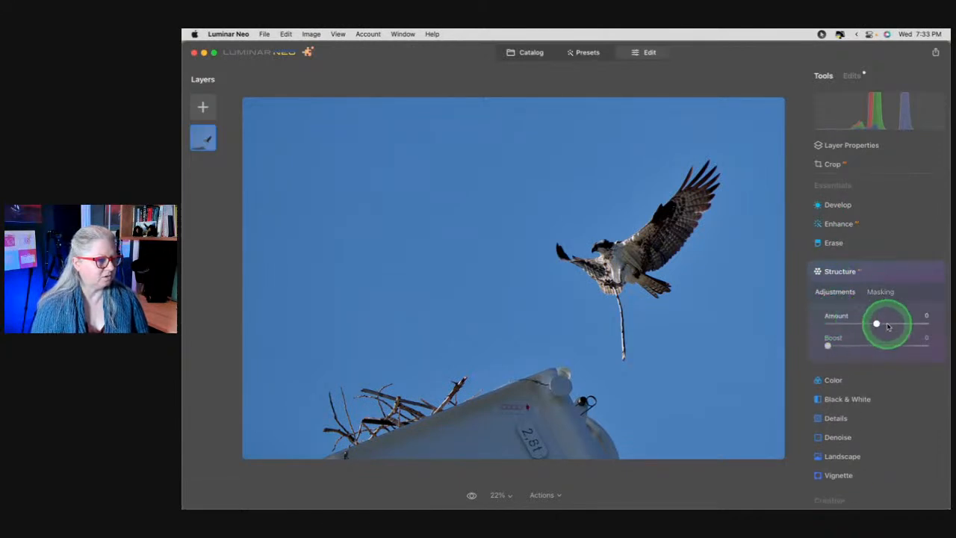
left_click(838, 348)
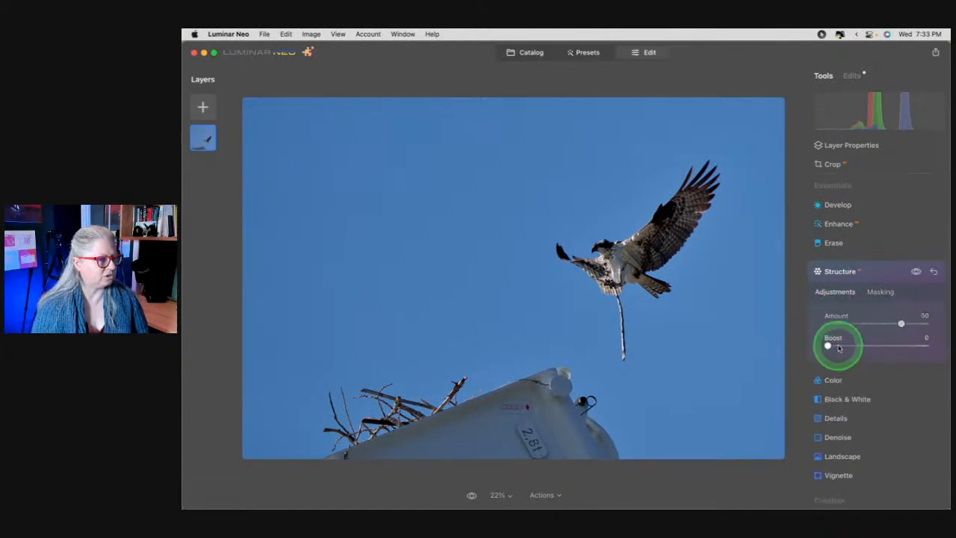
left_click(874, 292)
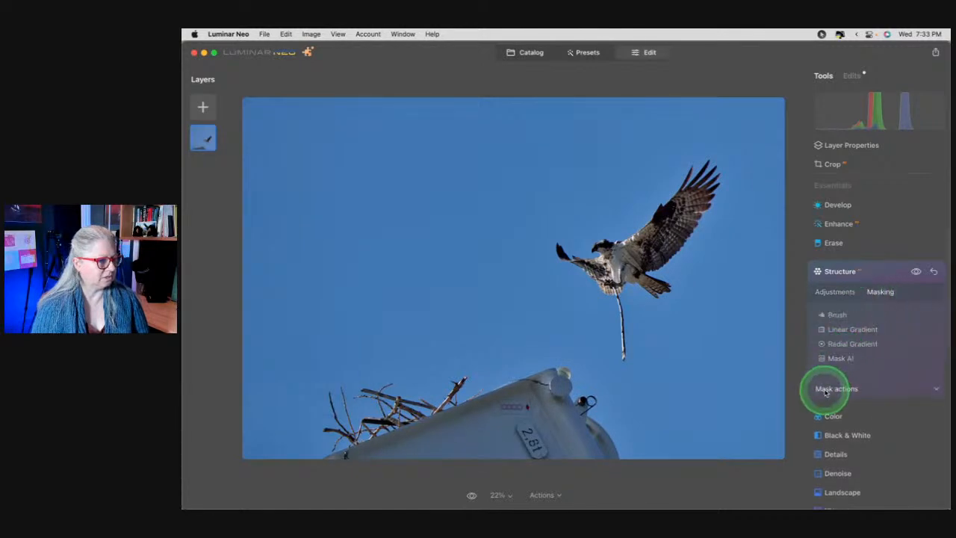
left_click(830, 389)
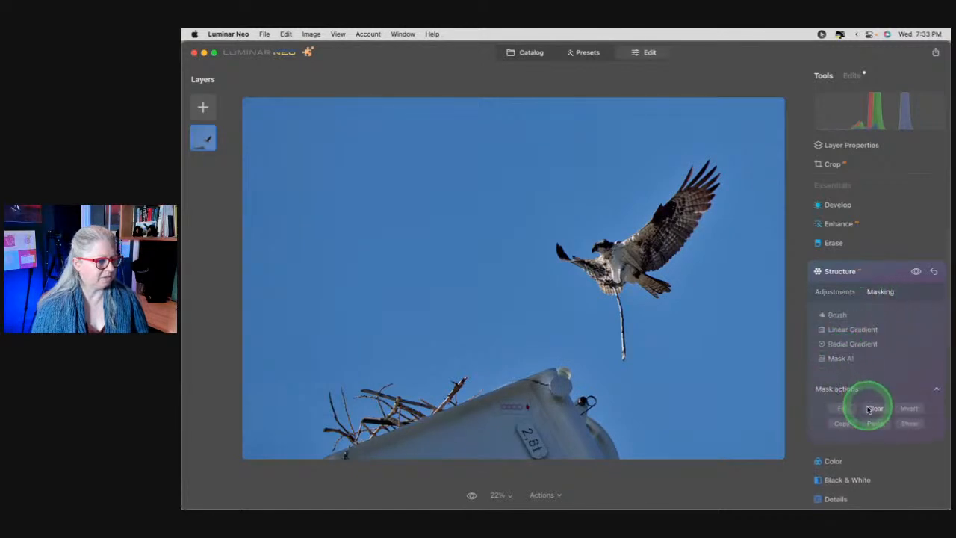
left_click(907, 423)
left_click(908, 424)
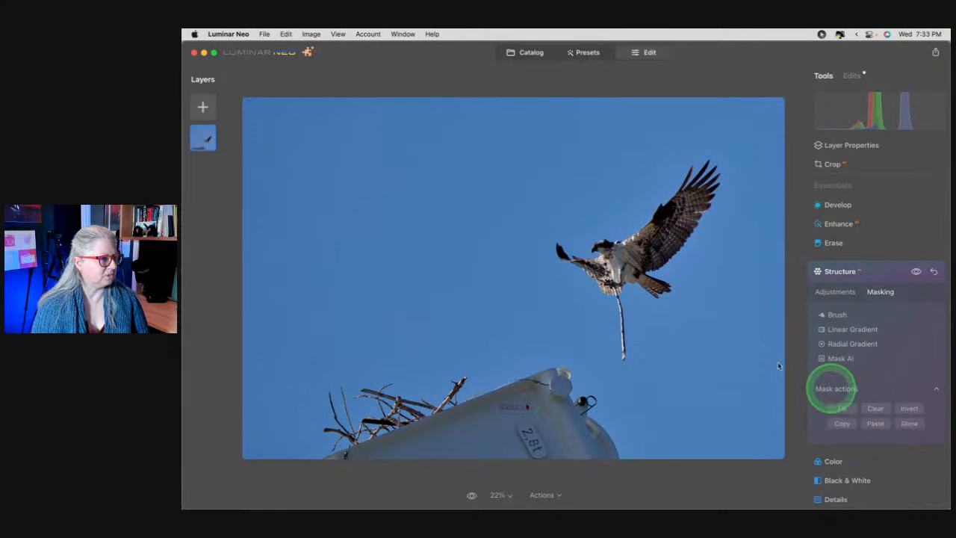
Compare the bird up close with and without Structure, close the tool and return to the whole photo
left_click(754, 284)
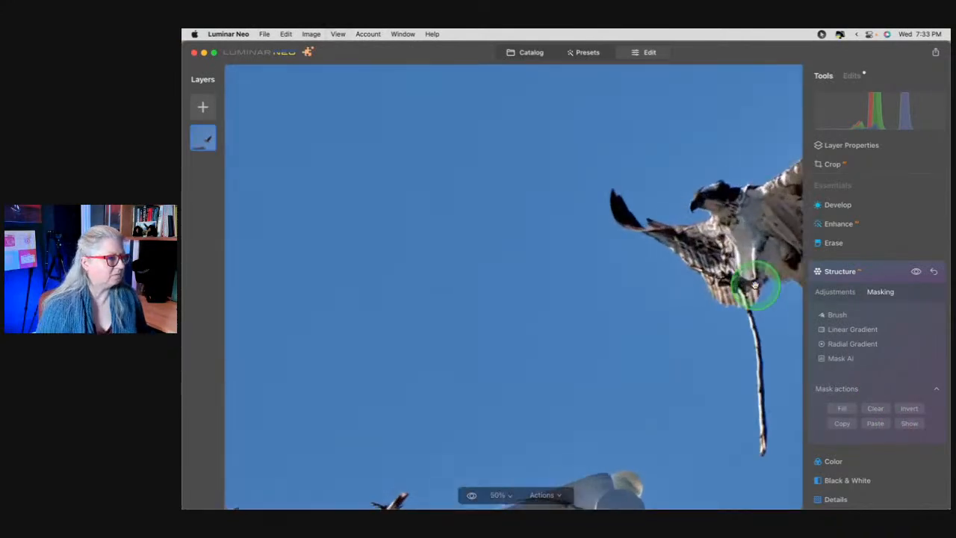
left_click(915, 271)
left_click(830, 296)
left_click(915, 272)
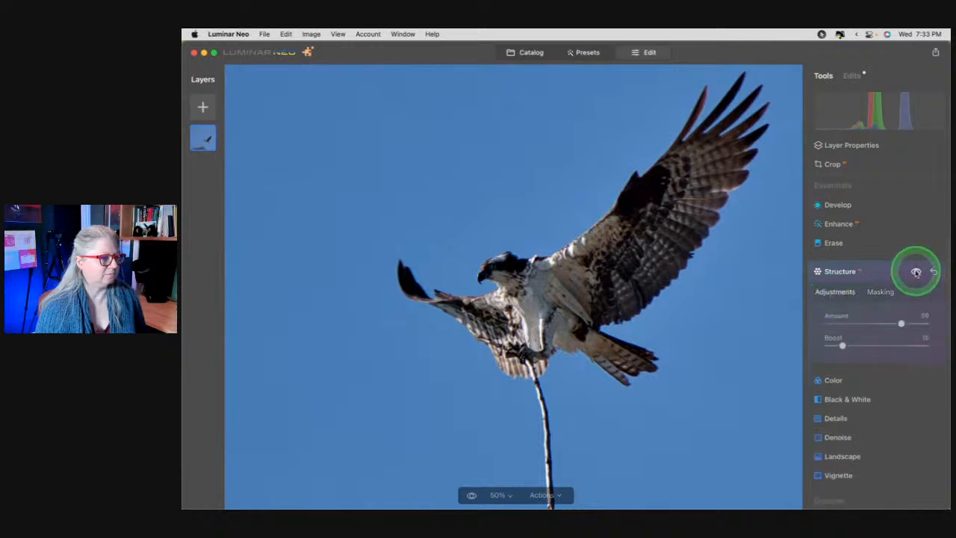
left_click(916, 273)
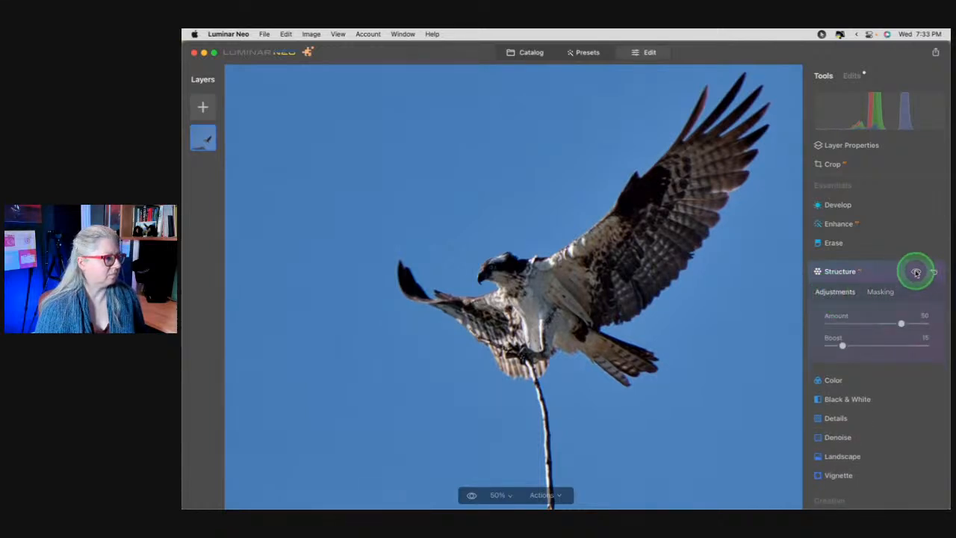
scroll(914, 280, "up", 1)
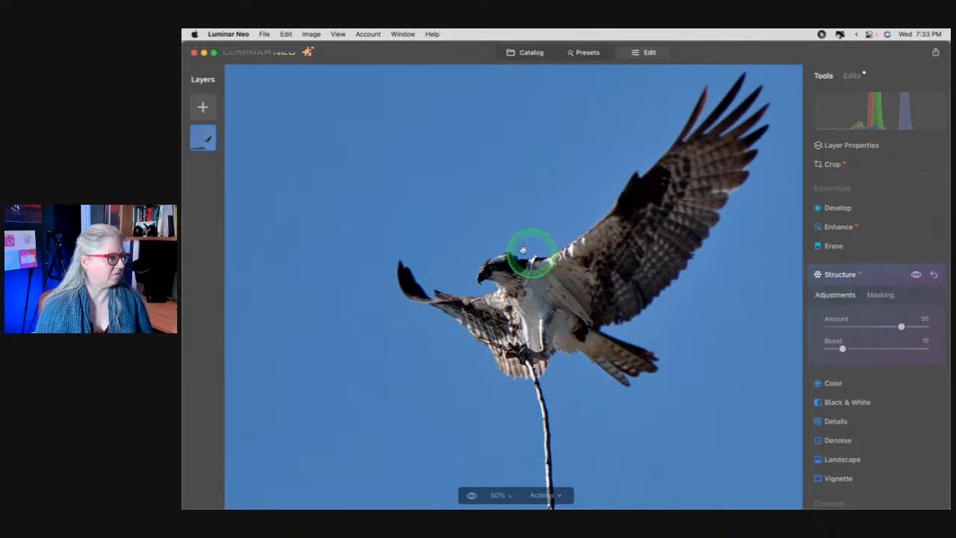
left_click(881, 275)
double_click(657, 317)
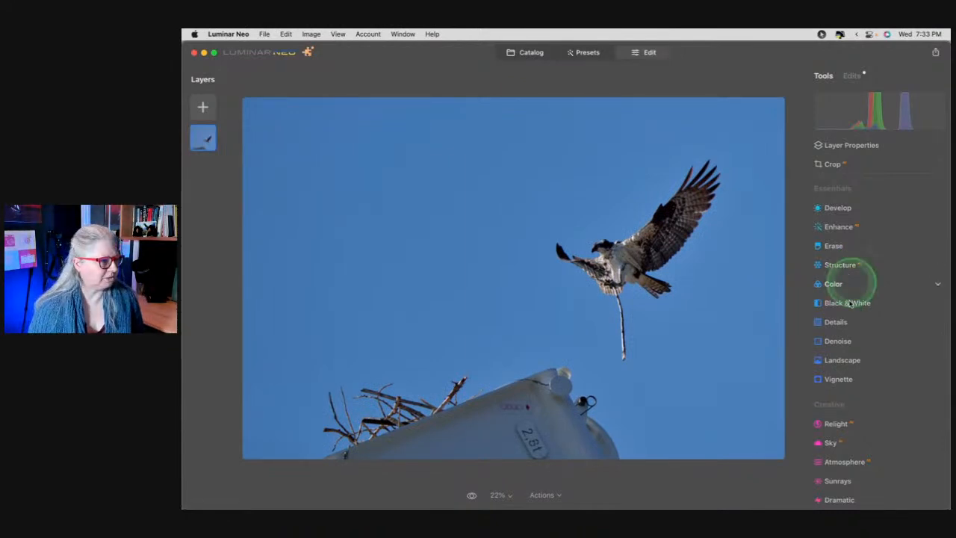
Try an extreme hard-edged Vignette with Amount -100, Feather -100, Roundness 100 and Size 0
left_click(840, 380)
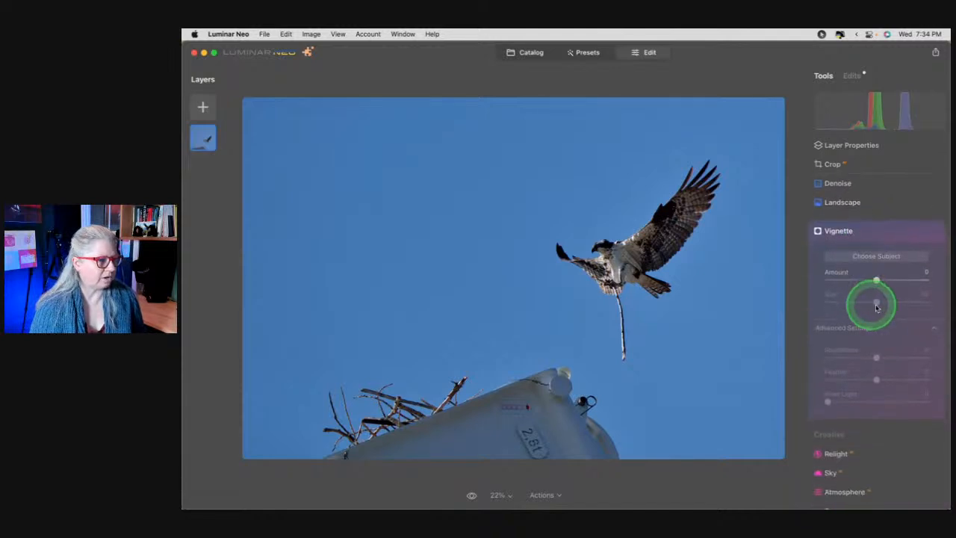
left_click_drag(876, 281, 811, 277)
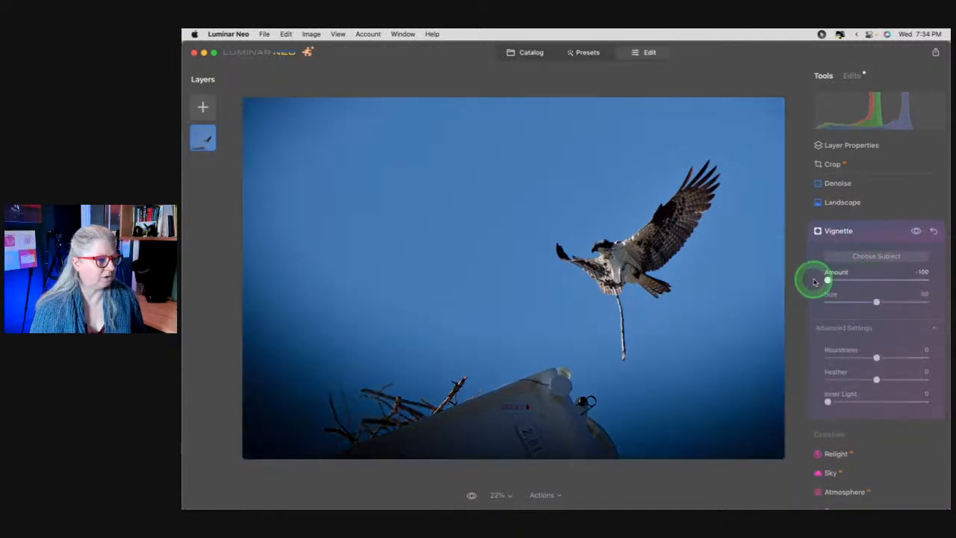
left_click_drag(875, 380, 757, 376)
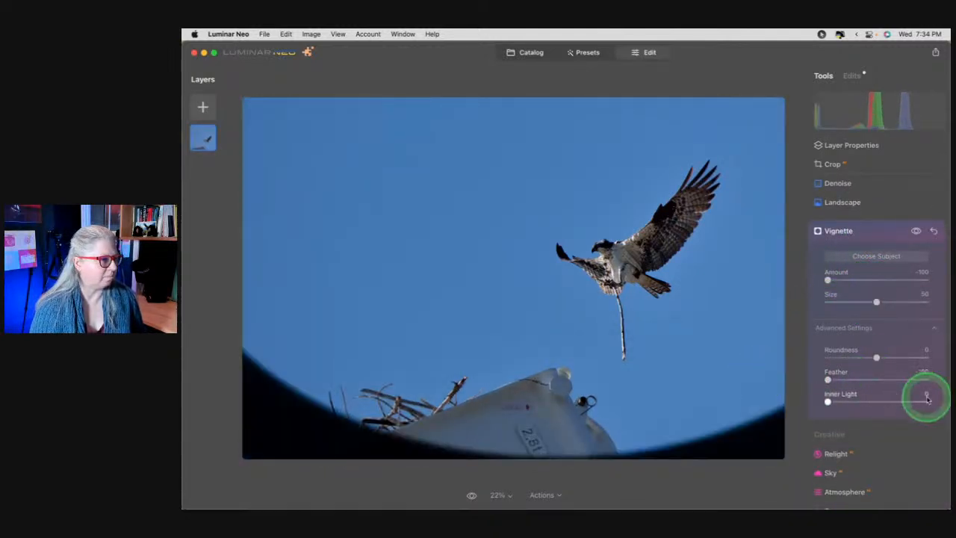
left_click_drag(870, 355, 926, 358)
left_click_drag(873, 302, 786, 304)
scroll(875, 385, "up", 2)
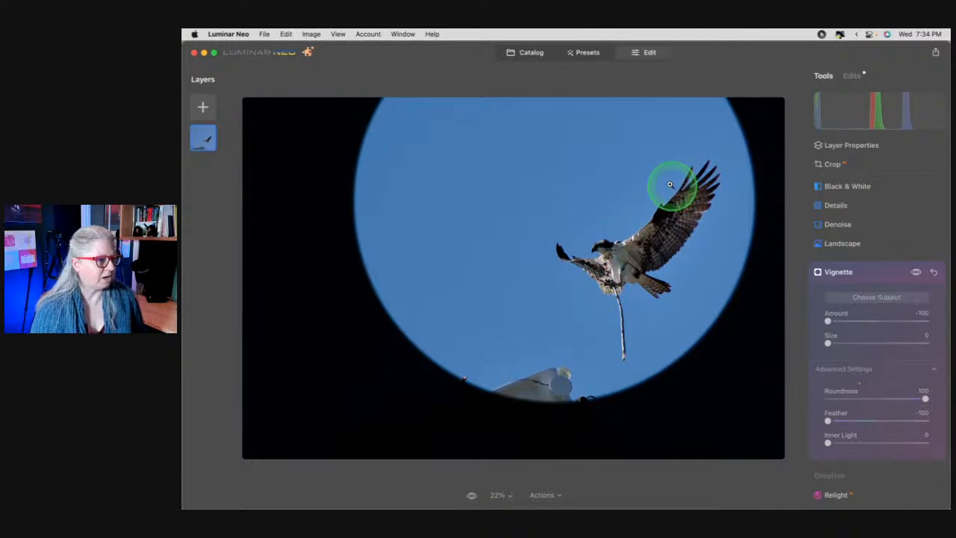
Choose the bird as the Vignette's subject, reset all Vignette settings and close the tool
left_click(872, 300)
left_click(615, 262)
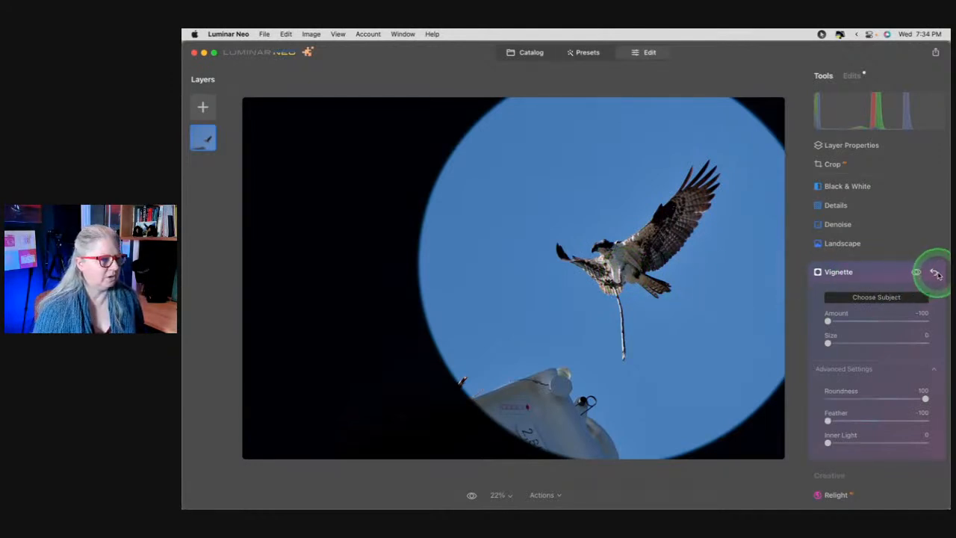
left_click(933, 272)
left_click(894, 271)
Darken the photo in Develop with Exposure -2.02, Highlights -37 and Saturation -12
scroll(875, 316, "up", 5)
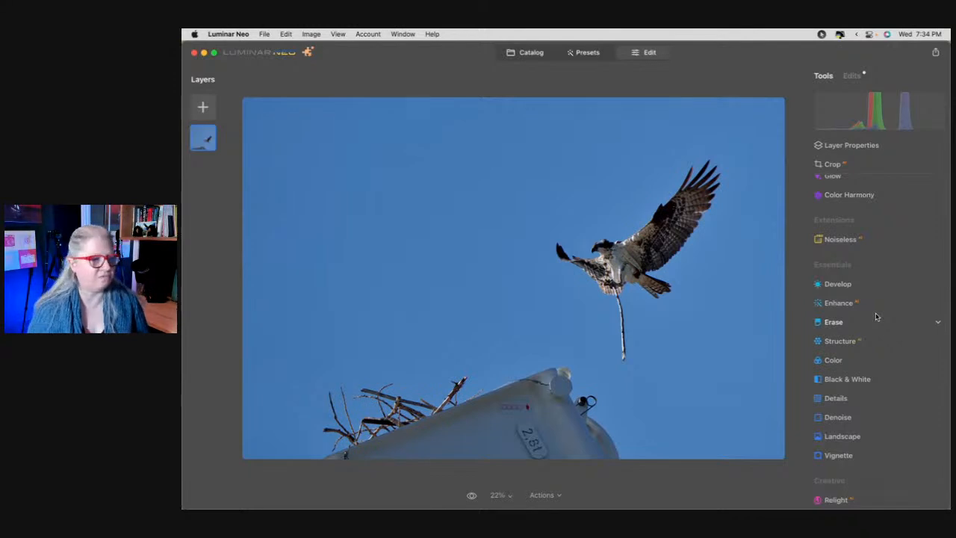
scroll(876, 317, "down", 2)
left_click(871, 251)
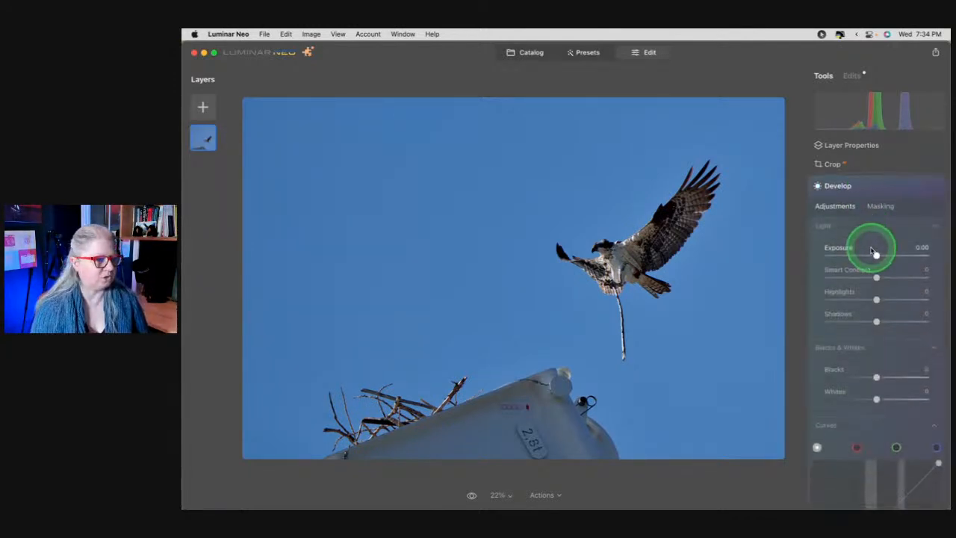
mouse_move(875, 255)
left_mouse_down()
mouse_move(849, 254)
mouse_move(859, 255)
left_mouse_up()
left_click_drag(877, 300, 861, 300)
left_click_drag(859, 255, 855, 252)
scroll(864, 273, "down", 5)
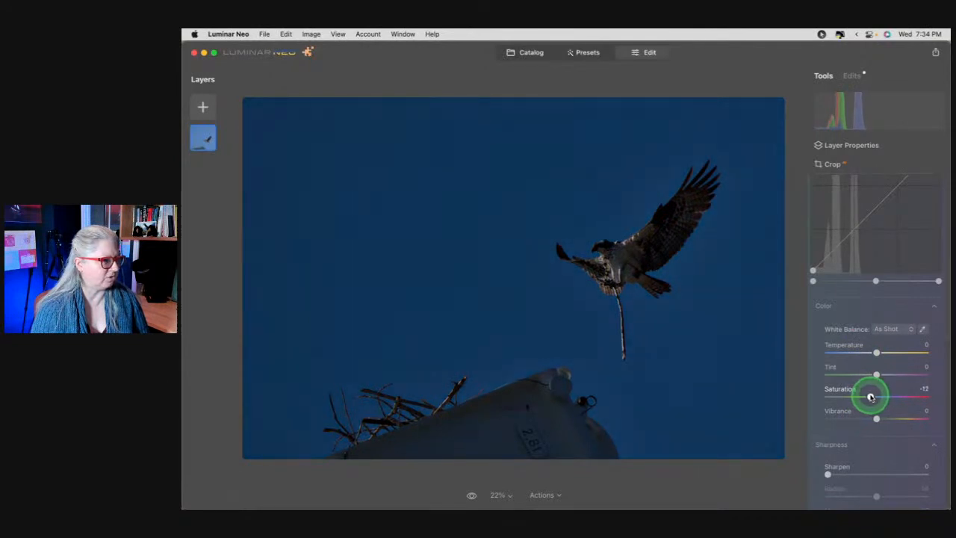
scroll(874, 366, "up", 10)
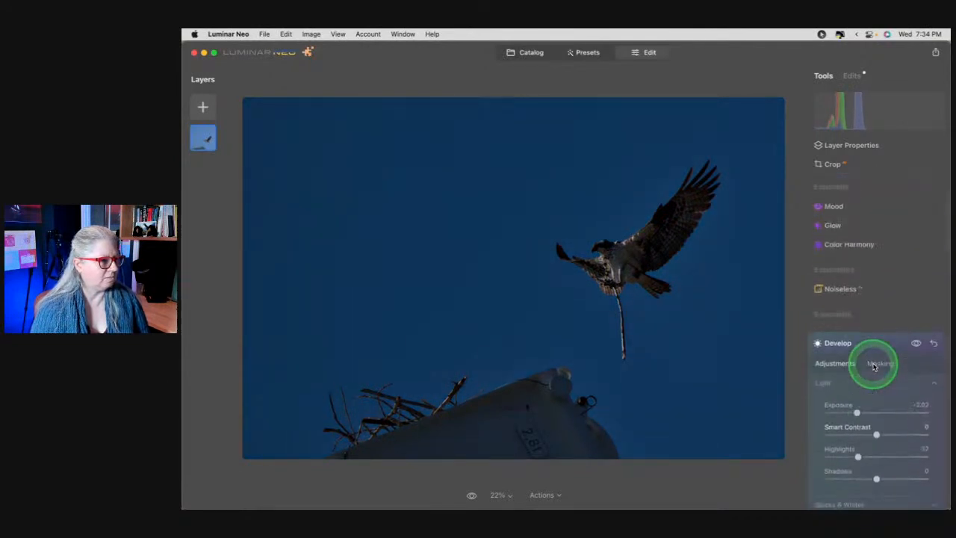
Mask the Develop darkening with an inverted radial gradient centred on the bird and widen it into a horizontal oval
left_click(878, 362)
scroll(870, 366, "down", 1)
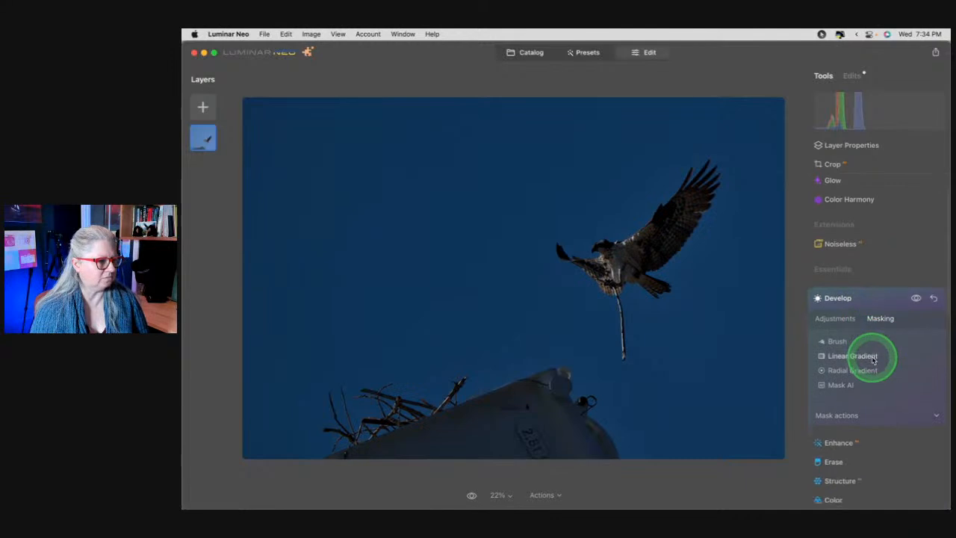
left_click(849, 371)
left_click(621, 248)
left_click_drag(623, 250, 661, 273)
left_click(900, 329)
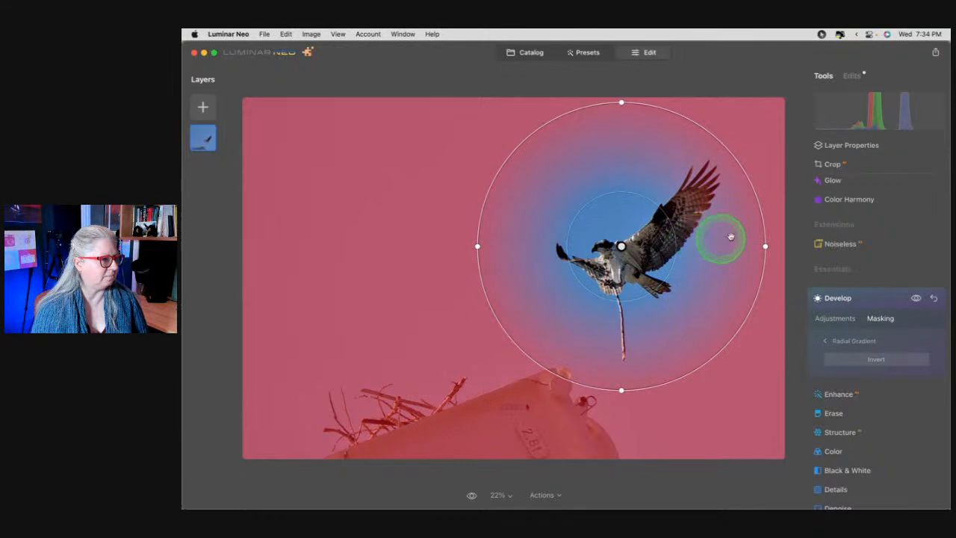
left_click_drag(765, 245, 784, 247)
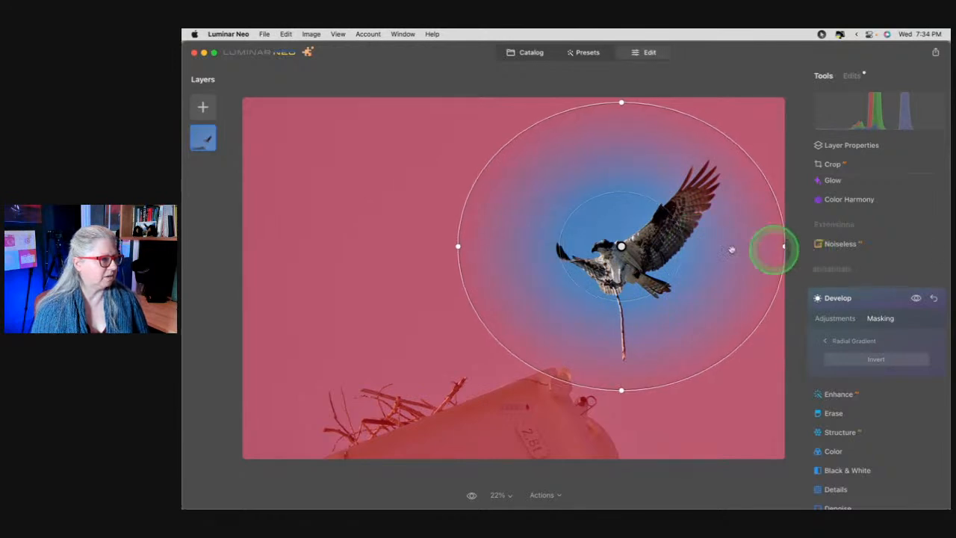
Widen the radial gradient mask around the bird and tilt the oval to follow the raised wing
left_click_drag(456, 247, 437, 246)
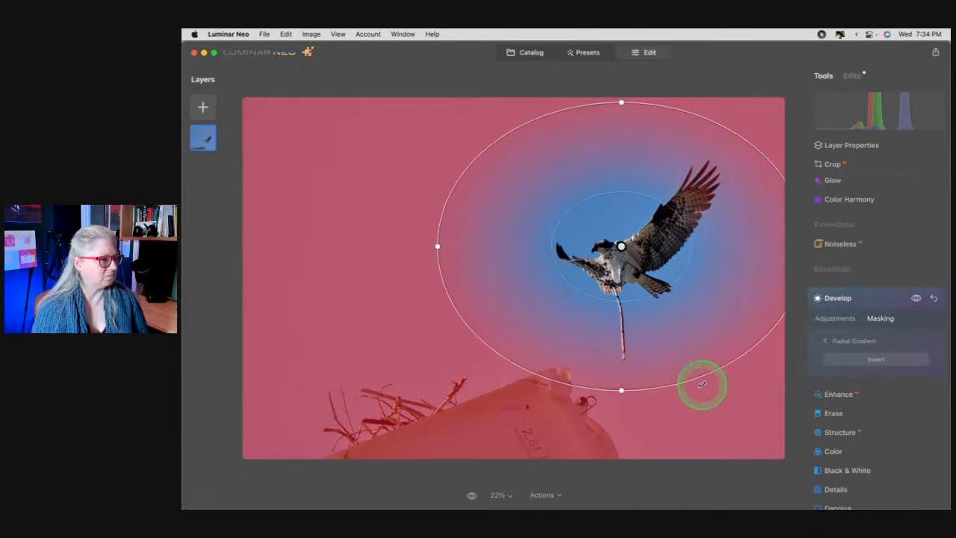
left_click_drag(710, 381, 718, 310)
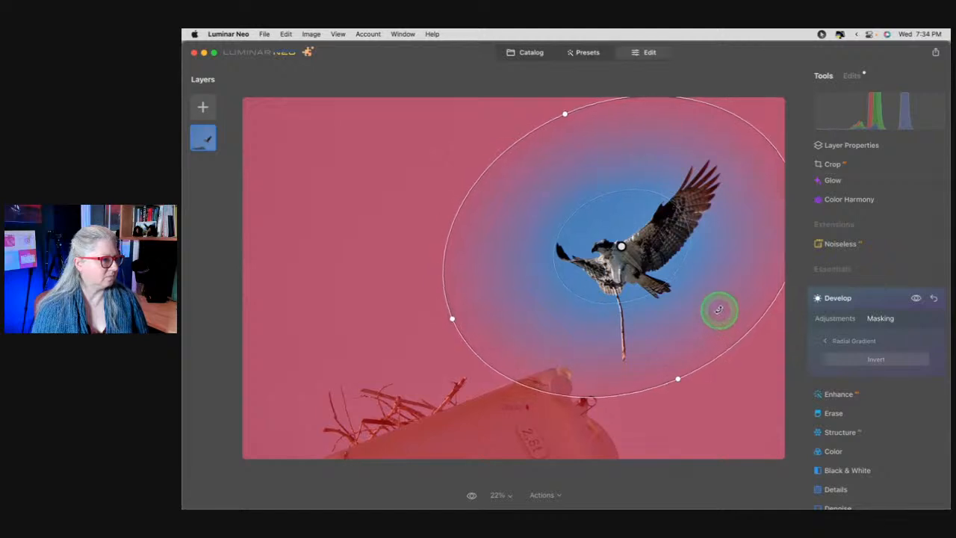
left_click_drag(710, 359, 657, 259)
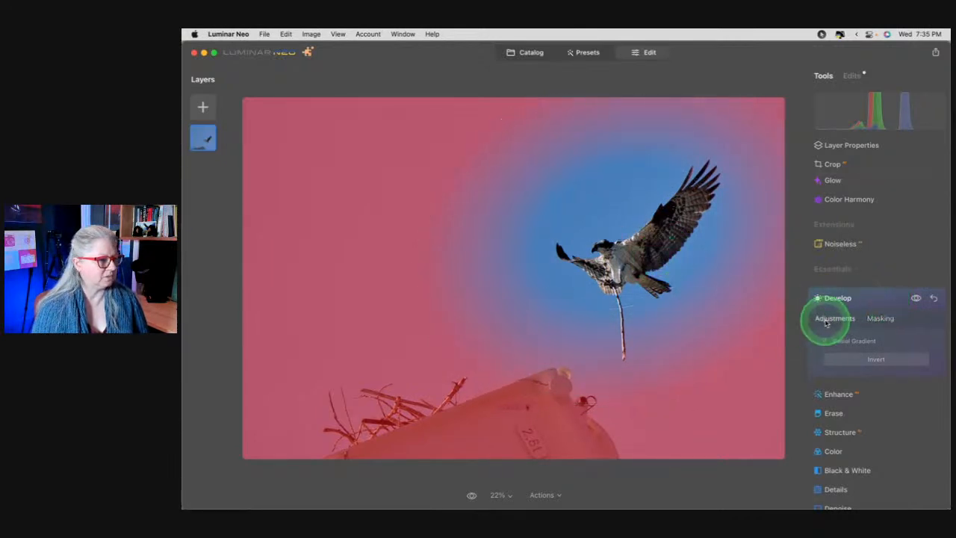
Soften the masked darkening in Develop with Exposure -0.56 and Highlights -16
left_click(826, 320)
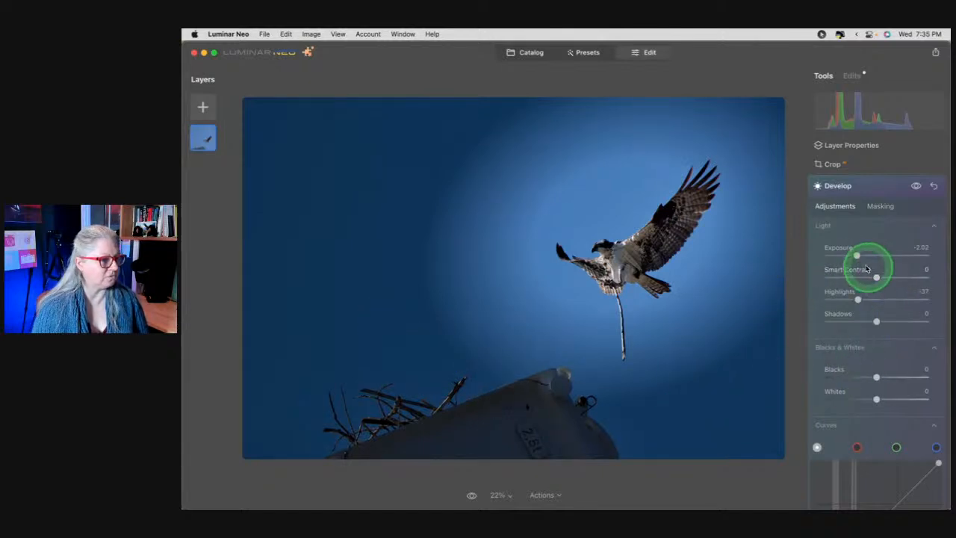
left_click_drag(856, 255, 869, 256)
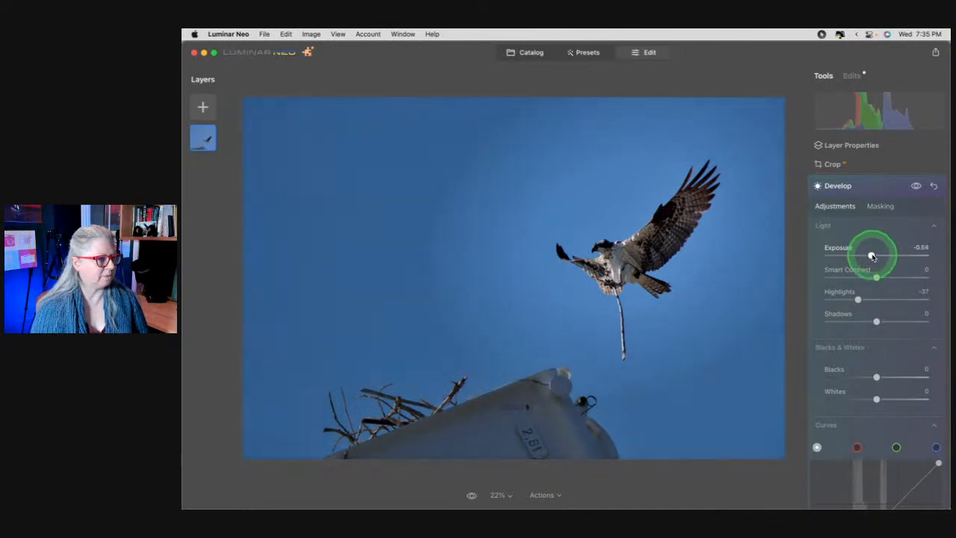
double_click(848, 299)
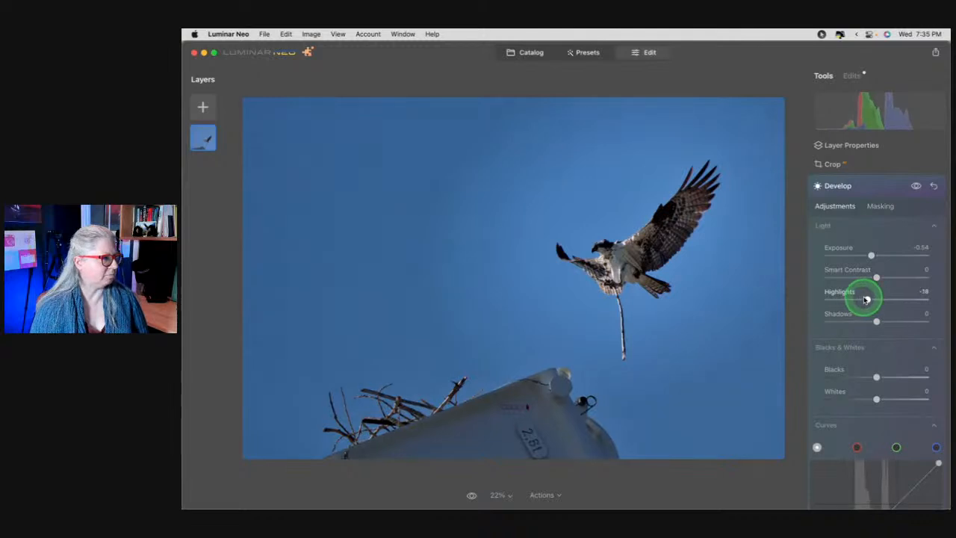
left_click_drag(867, 299, 868, 299)
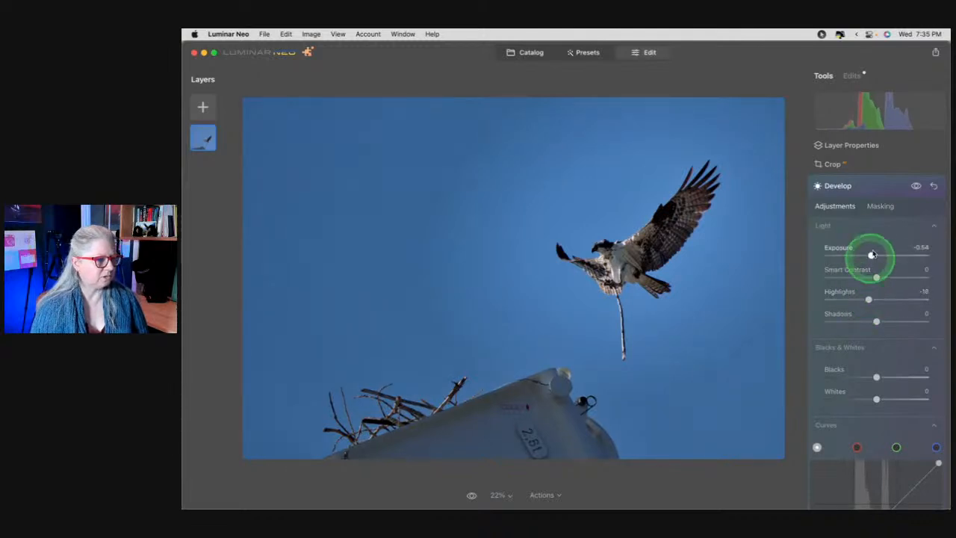
left_click_drag(870, 255, 873, 256)
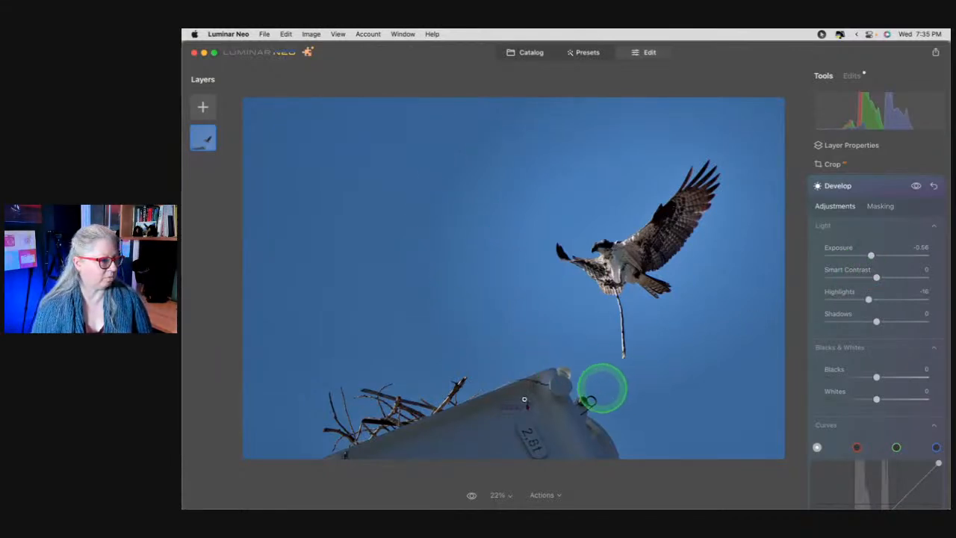
Brush-erase the Develop mask over the nest at Strength 34, compare the effect on and off, and close the tool
left_click(881, 207)
left_click(836, 228)
left_click(831, 230)
left_click(900, 248)
left_click_drag(850, 306, 860, 307)
mouse_move(461, 411)
left_mouse_down()
mouse_move(331, 435)
mouse_move(441, 416)
mouse_move(388, 404)
mouse_move(411, 442)
mouse_move(354, 440)
left_mouse_up()
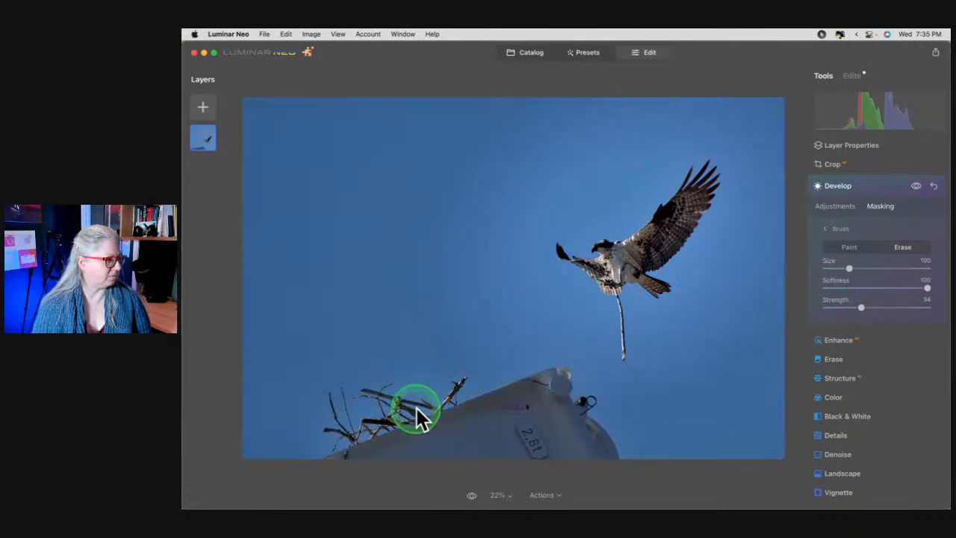
left_click(915, 185)
left_click(915, 185)
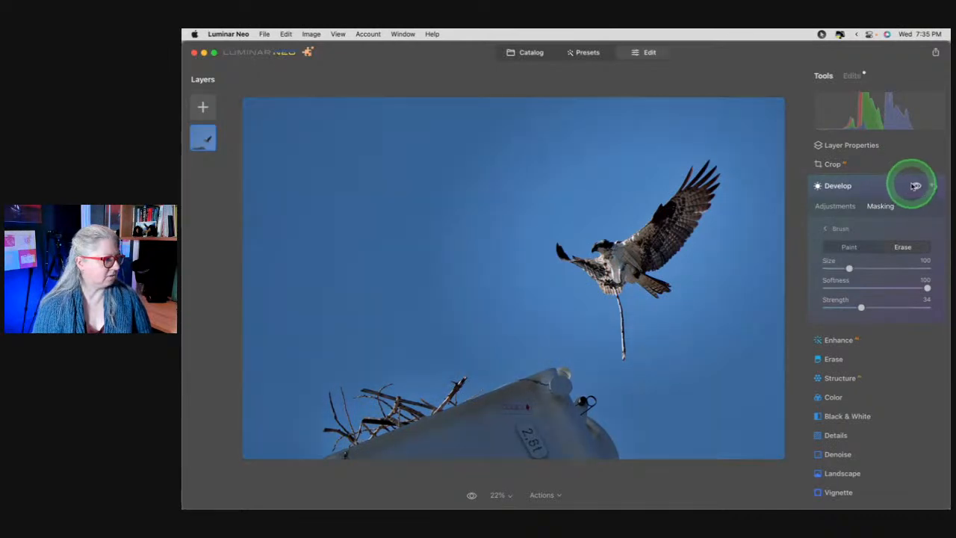
left_click(899, 186)
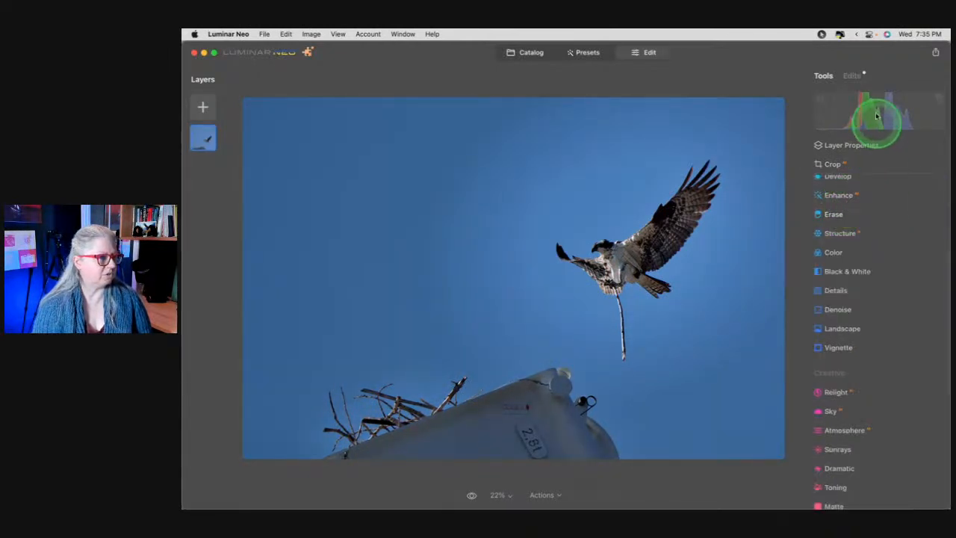
Set the applied Develop edit's Exposure to -0.34 and compare the edited photo with the original
left_click(850, 76)
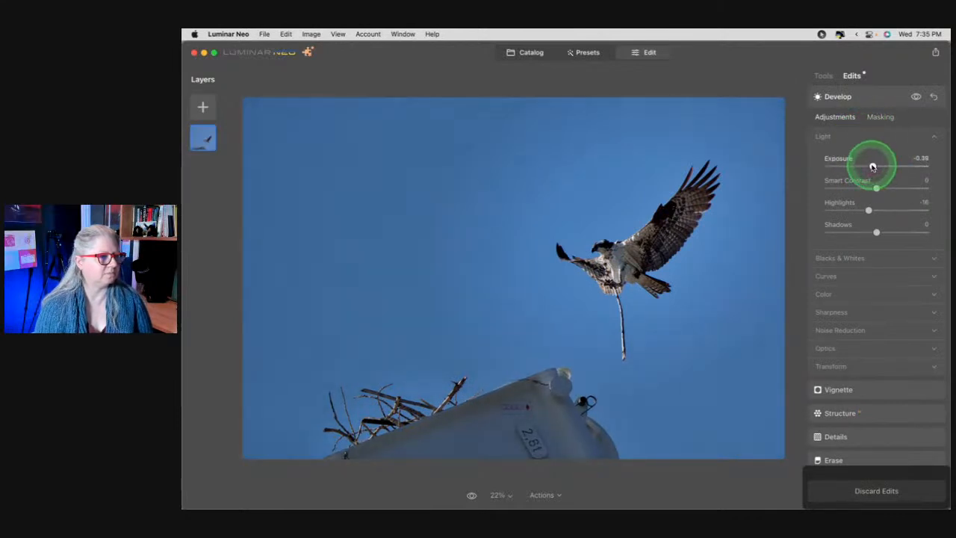
left_click(874, 99)
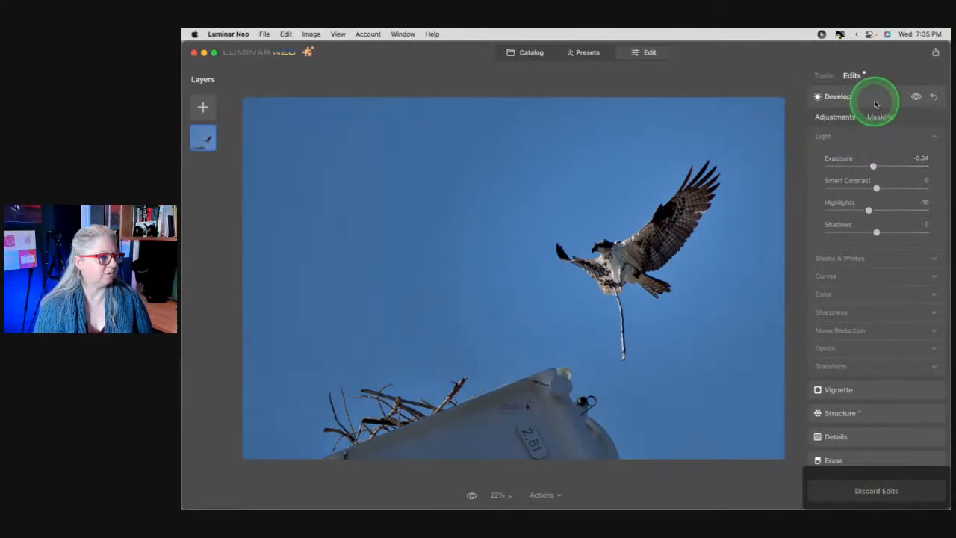
left_click(824, 77)
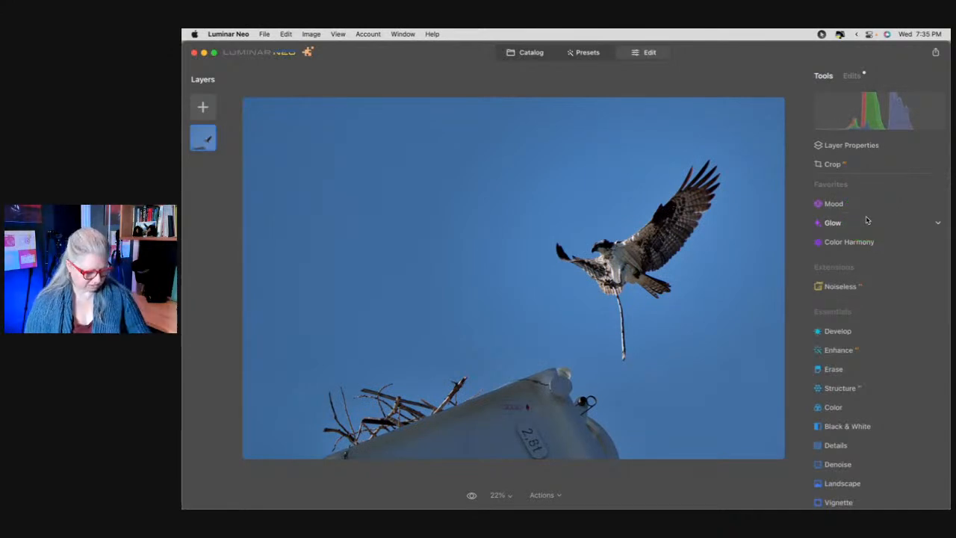
key("backslash")
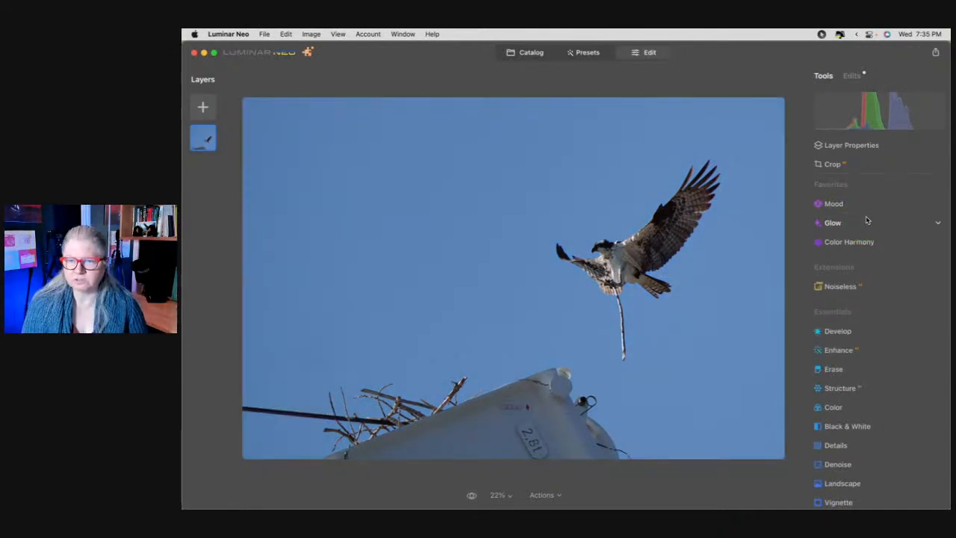
key("backslash")
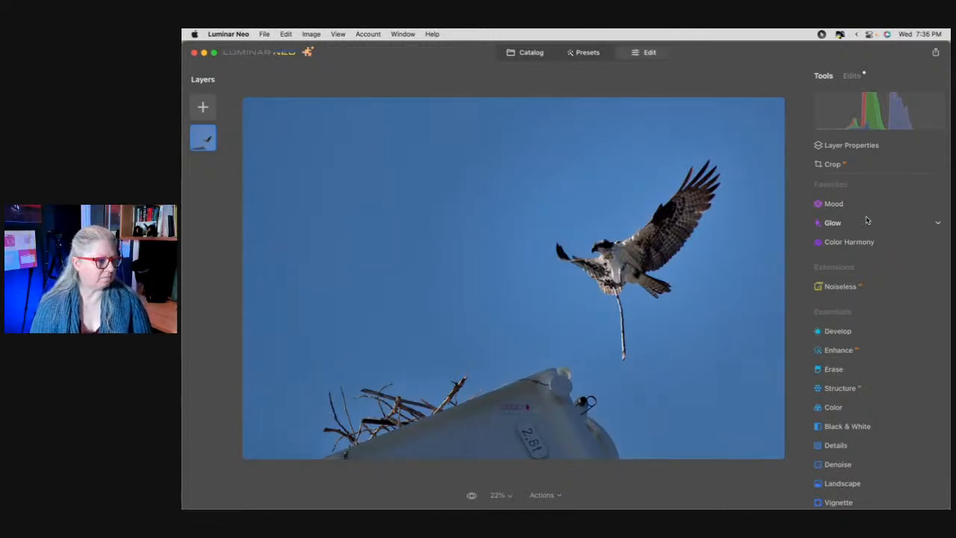
Convert the photo to black and white with Luminance Red 36, Yellow 28, Cyan -38 and Blue -43
scroll(866, 218, "down", 3)
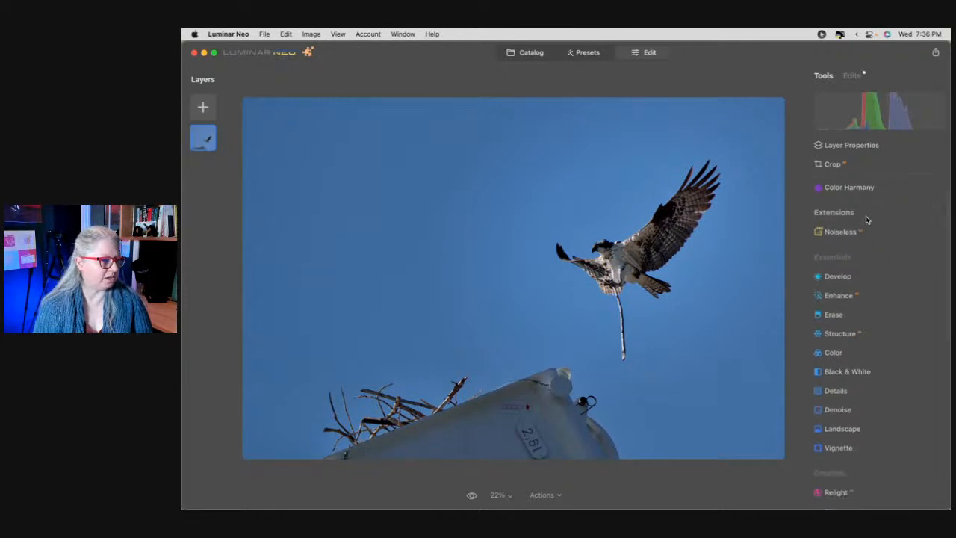
left_click(867, 372)
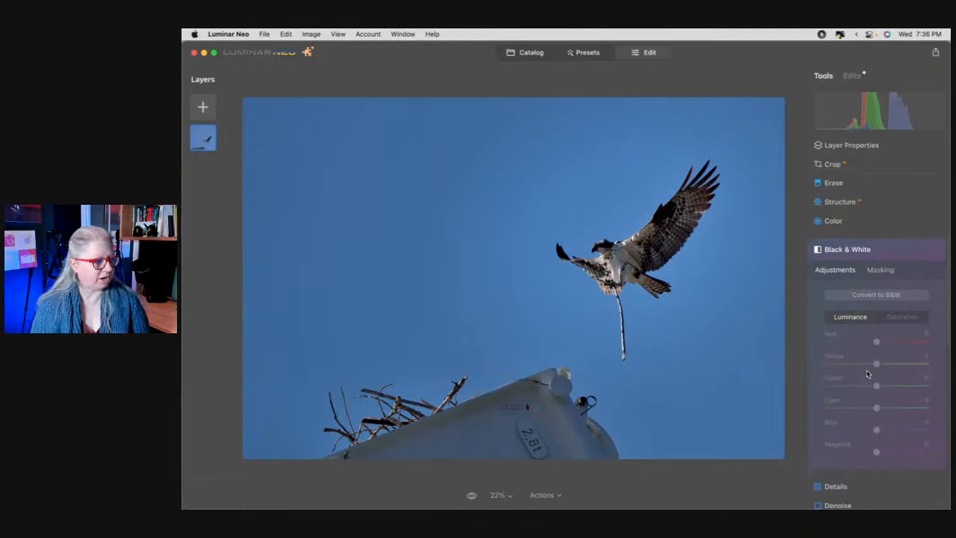
left_click(875, 339)
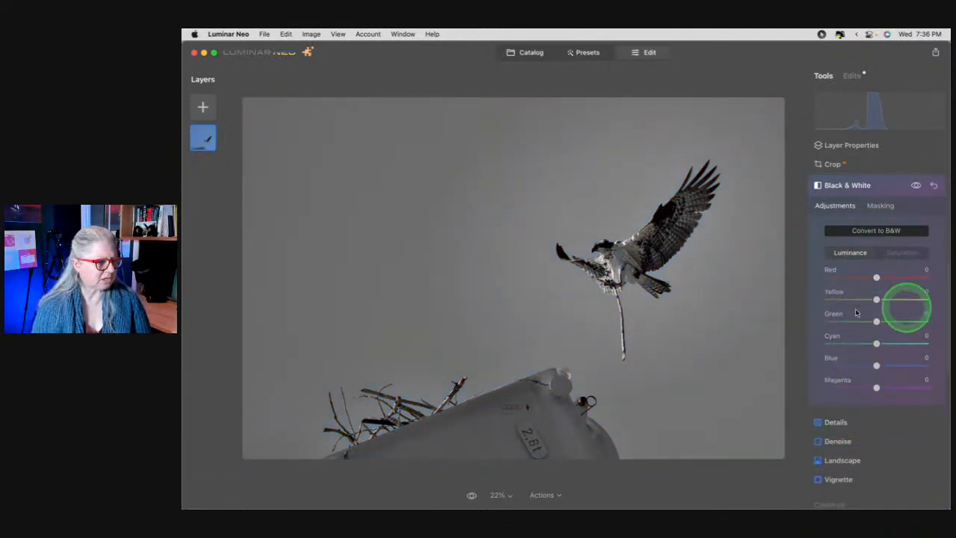
left_click_drag(876, 365, 842, 363)
mouse_move(877, 299)
left_mouse_down()
mouse_move(928, 300)
mouse_move(875, 301)
mouse_move(918, 274)
mouse_move(886, 276)
mouse_move(894, 277)
mouse_move(889, 300)
left_mouse_up()
left_click_drag(847, 364, 852, 343)
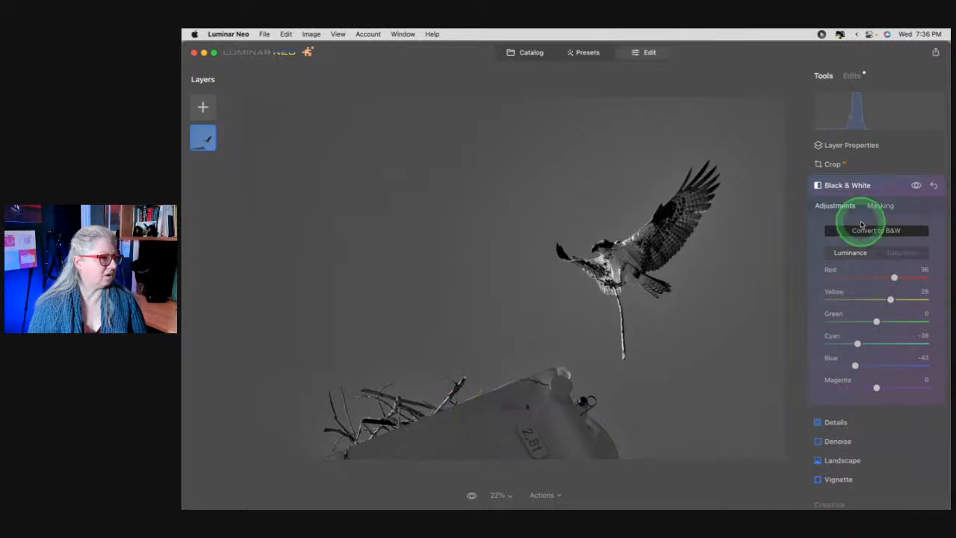
Compare the black-and-white version with the color photo, reset the Black & White tool and close it
left_click(916, 187)
left_click(915, 187)
left_click(916, 186)
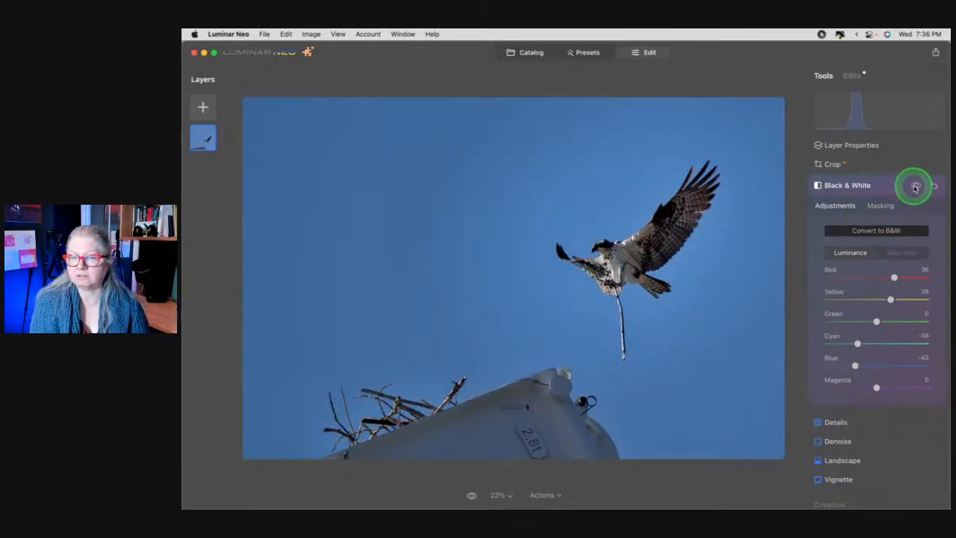
left_click(915, 186)
left_click(915, 186)
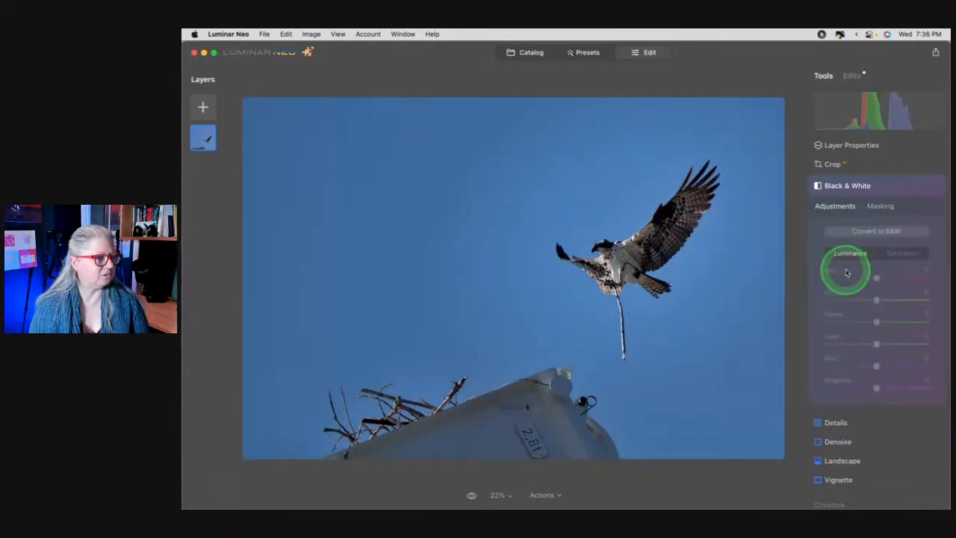
left_click(903, 192)
Reduce the sky's color with an HSL Blue saturation of -26 in the Color tool
scroll(866, 268, "up", 4)
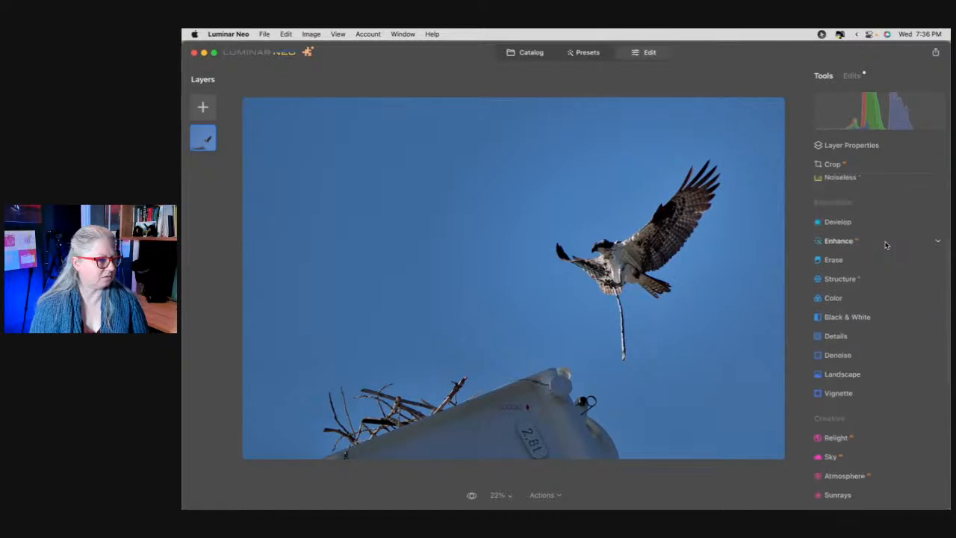
left_click(852, 298)
scroll(852, 293, "down", 5)
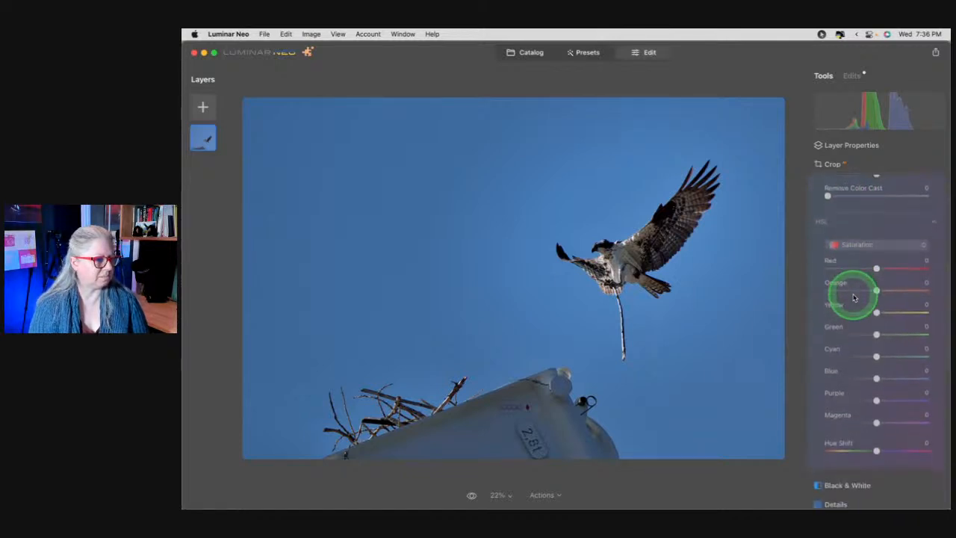
left_click_drag(872, 381, 855, 378)
scroll(859, 383, "up", 1)
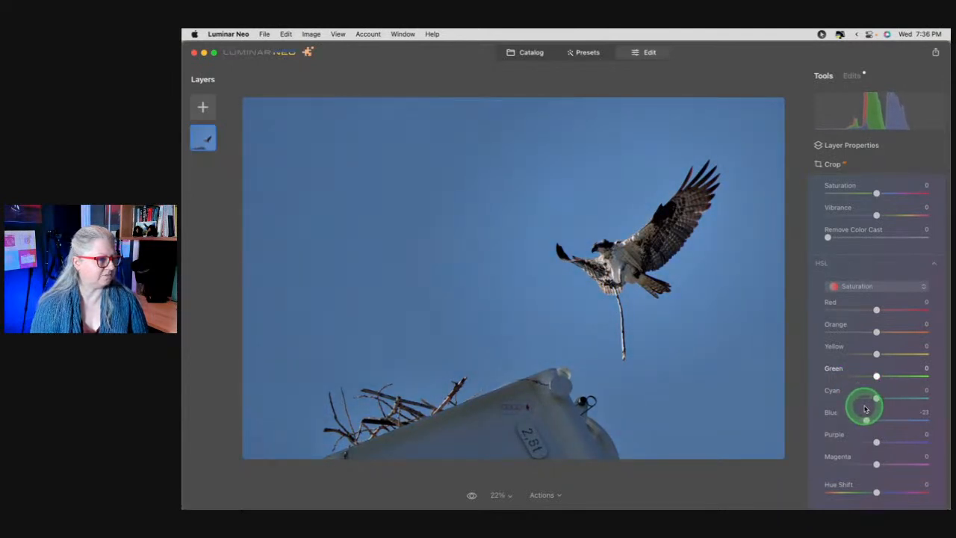
left_click(899, 283)
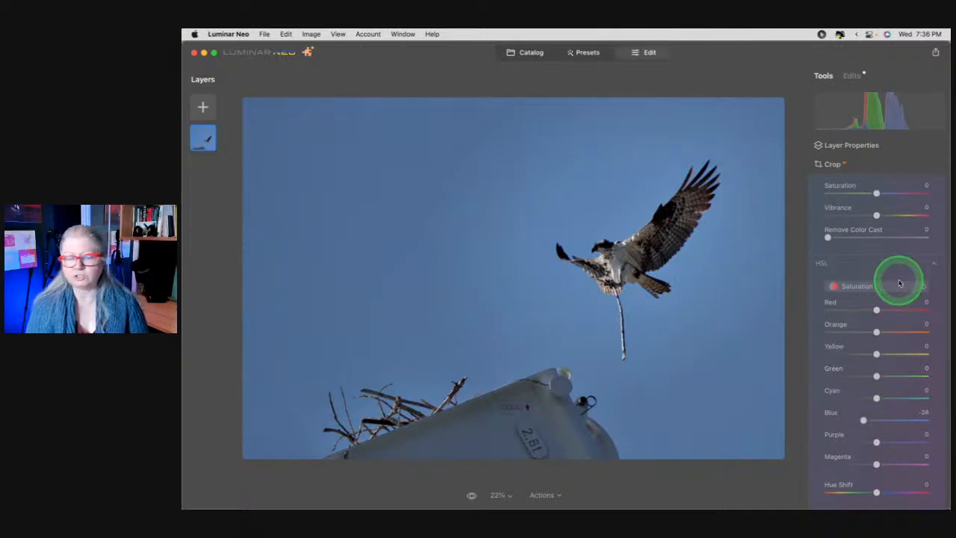
Apply the Dramatic effect at Amount 33 and expand its brightness and saturation settings
scroll(900, 283, "down", 1)
scroll(900, 282, "down", 10)
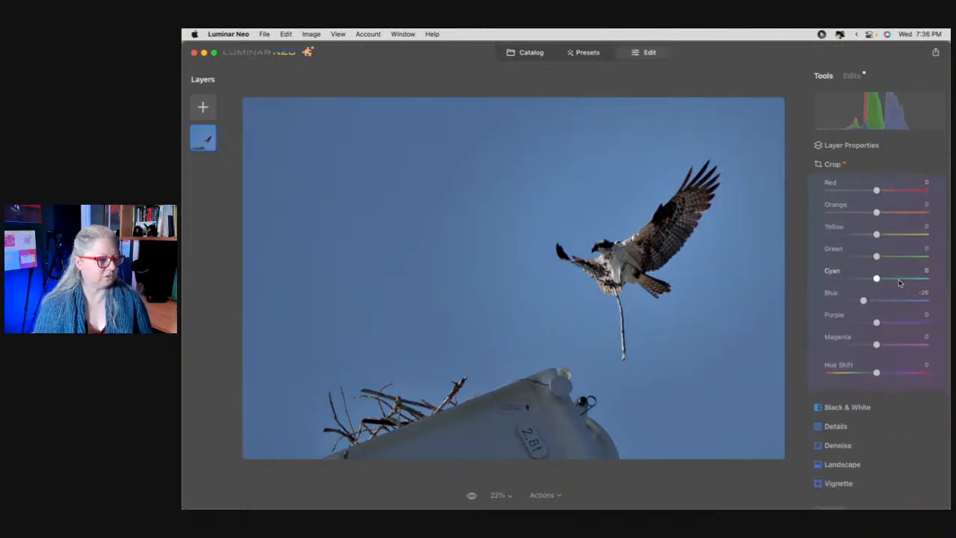
scroll(900, 283, "down", 2)
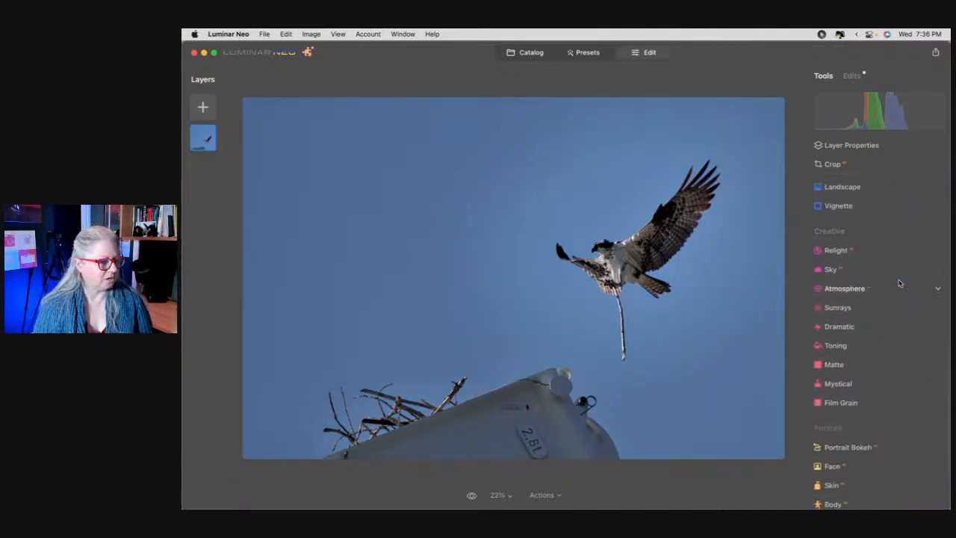
scroll(900, 283, "down", 4)
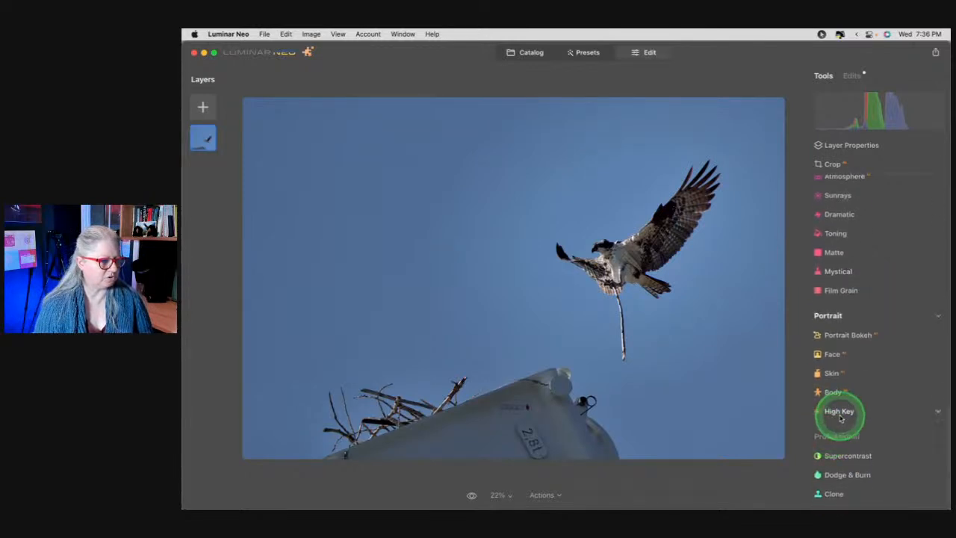
scroll(878, 332, "up", 2)
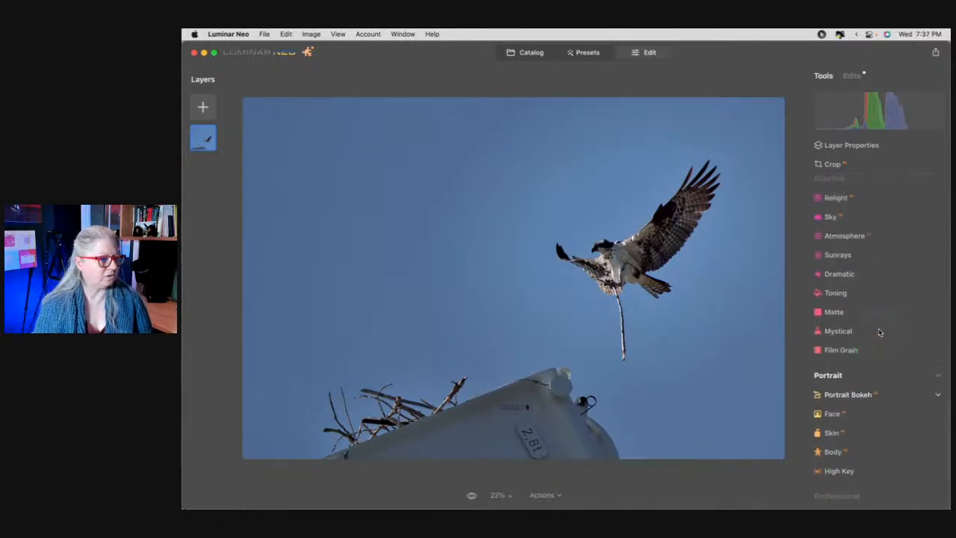
left_click(862, 278)
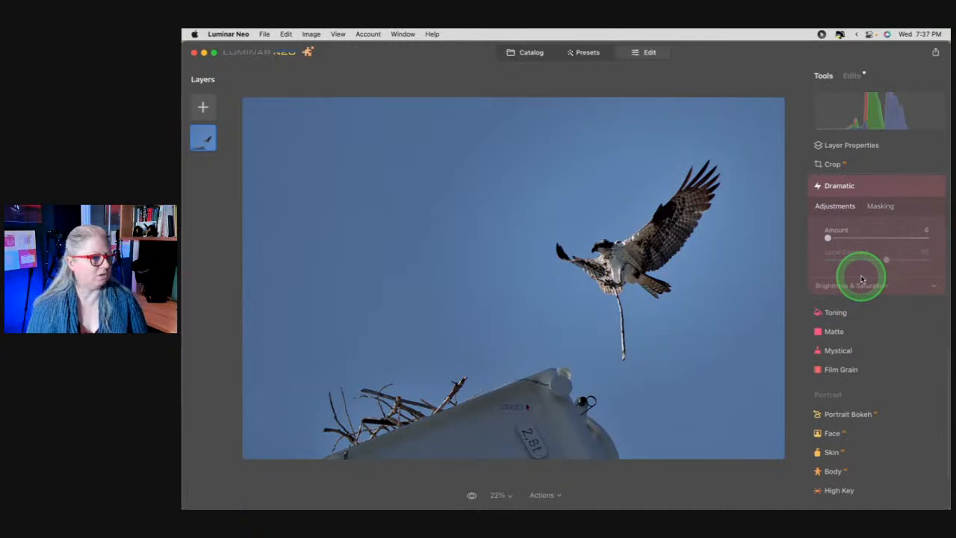
left_click(843, 286)
left_click_drag(827, 238, 861, 239)
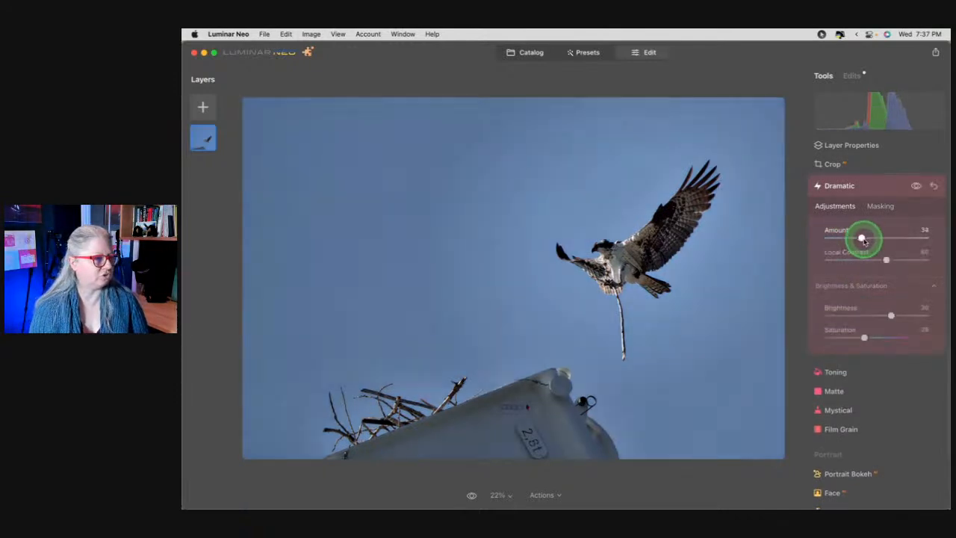
left_click(884, 260)
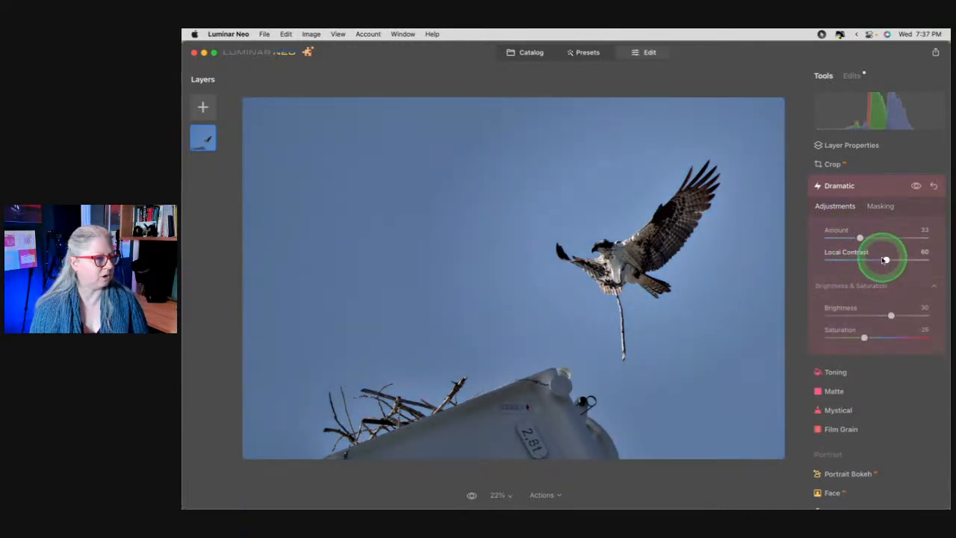
Refine the Dramatic effect to Amount 55, Local Contrast 10 and Brightness 5, and check it against the unedited look
mouse_move(883, 240)
left_mouse_down()
mouse_move(868, 239)
mouse_move(886, 242)
left_mouse_up()
left_click(835, 260)
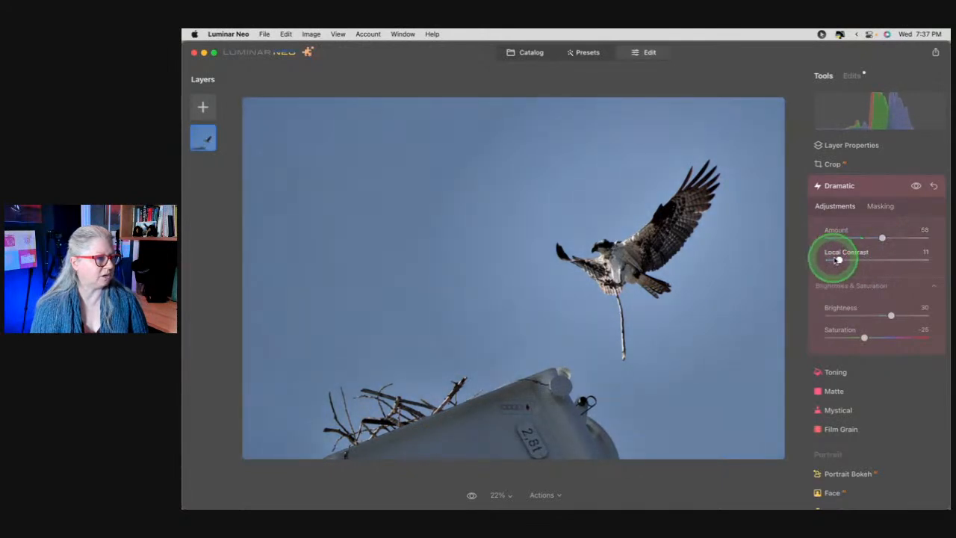
left_click_drag(890, 315, 878, 316)
left_click(915, 186)
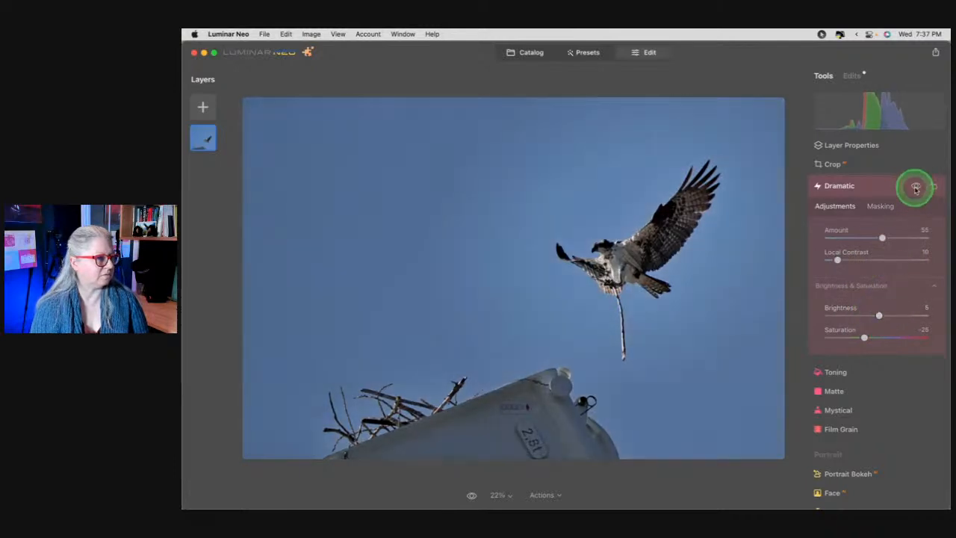
Compare the photo with and without the Dramatic effect, then set its Amount to 66 and Brightness to 0
left_click(916, 187)
left_click(915, 187)
left_click(915, 186)
left_click(915, 186)
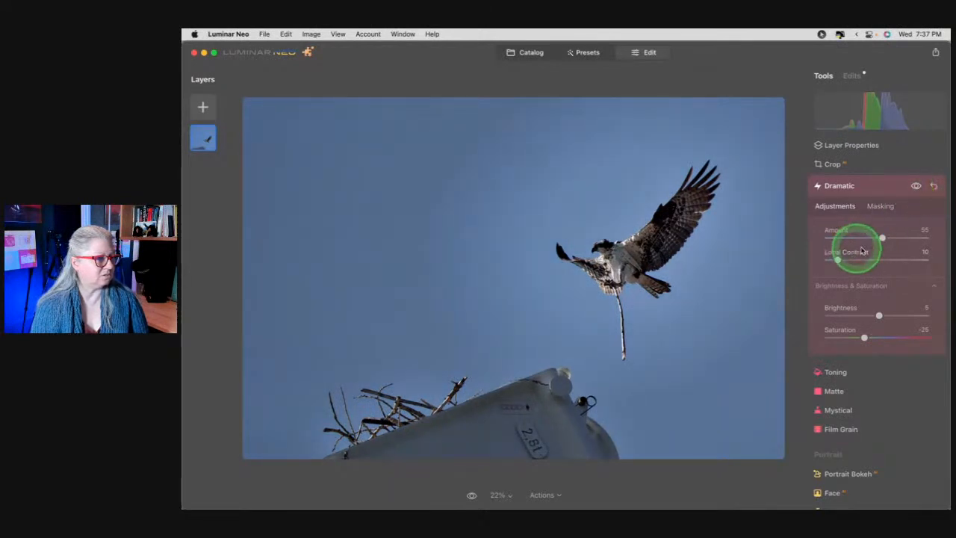
left_click_drag(879, 315, 873, 315)
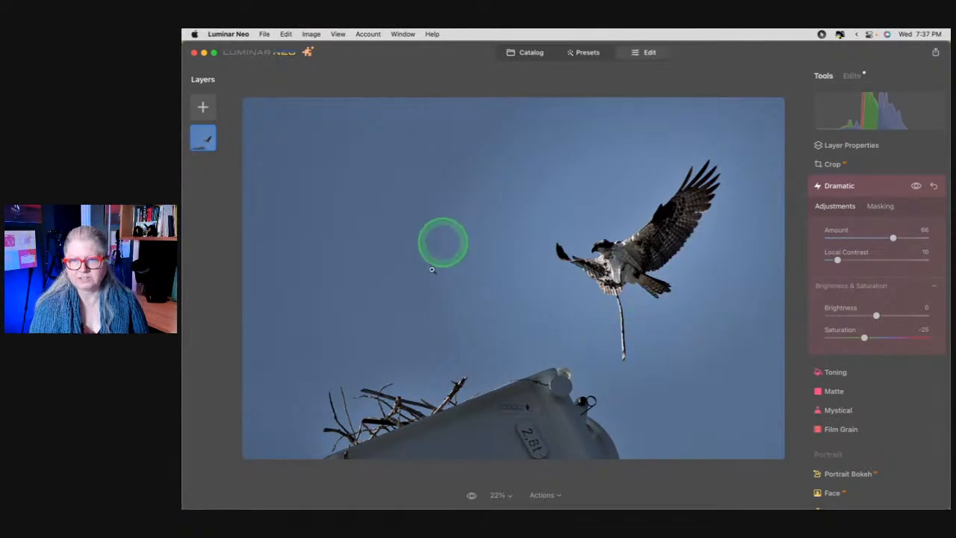
left_click(866, 192)
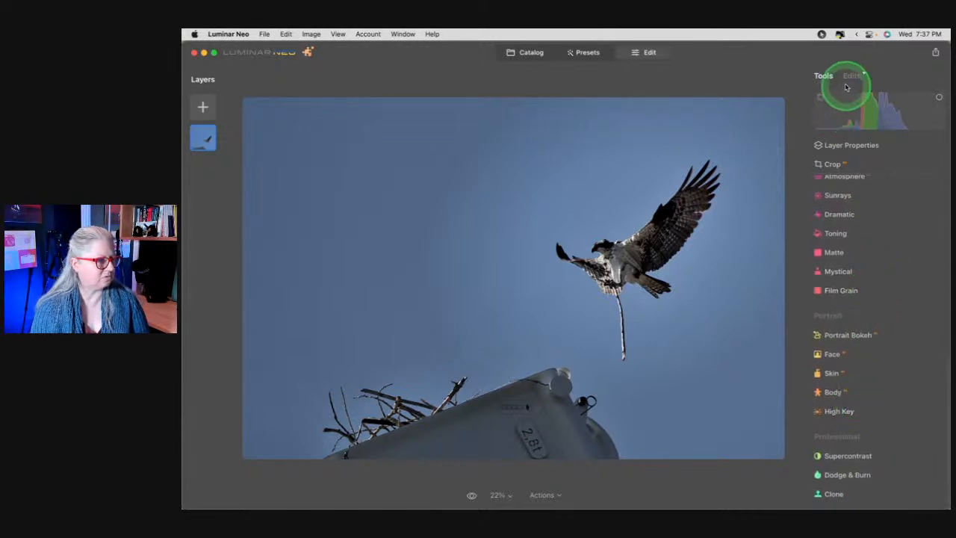
Delete the leftover Black & White adjustment from the photo's applied edits
left_click(852, 75)
left_click(875, 245)
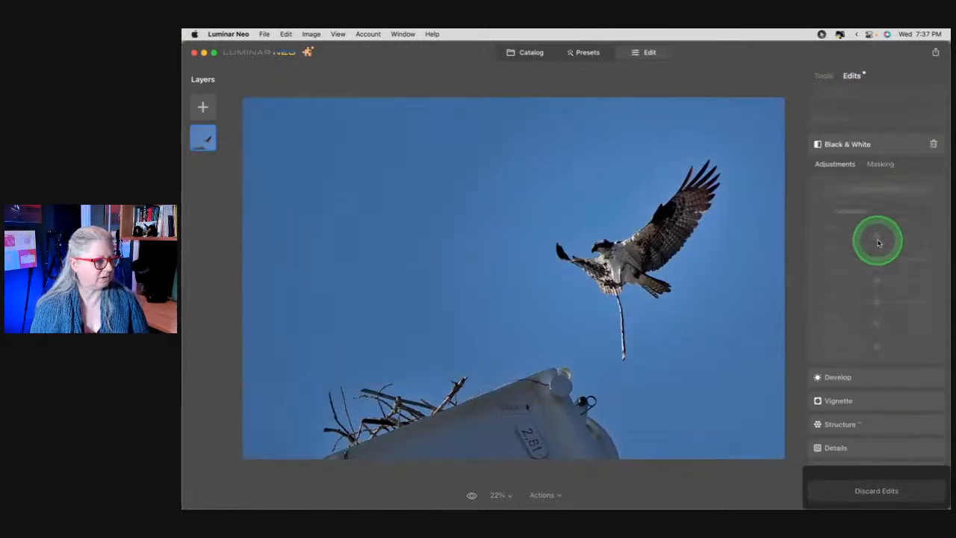
left_click(933, 144)
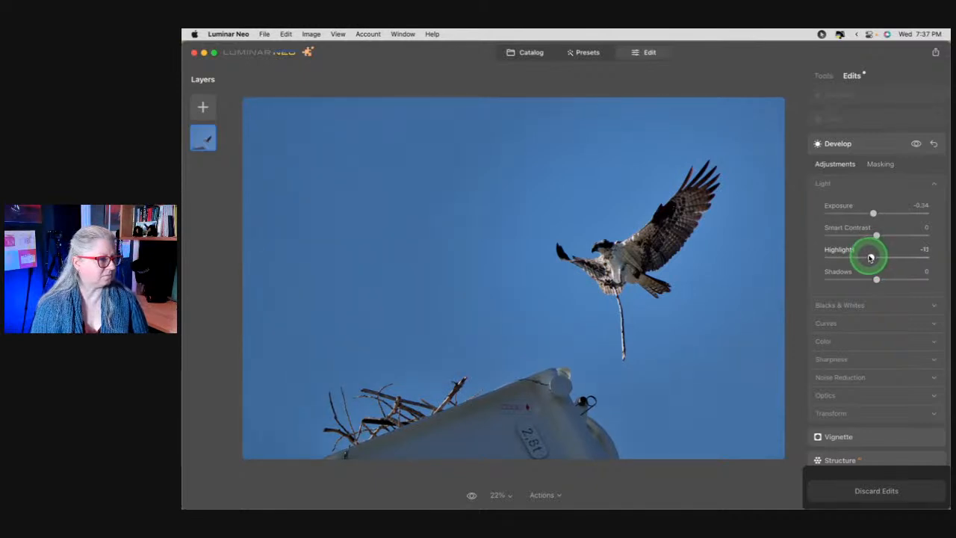
Erase the Develop mask around the bird with broad strokes, using a brush of about size 292, Softness 100 and Strength 8
left_click(881, 165)
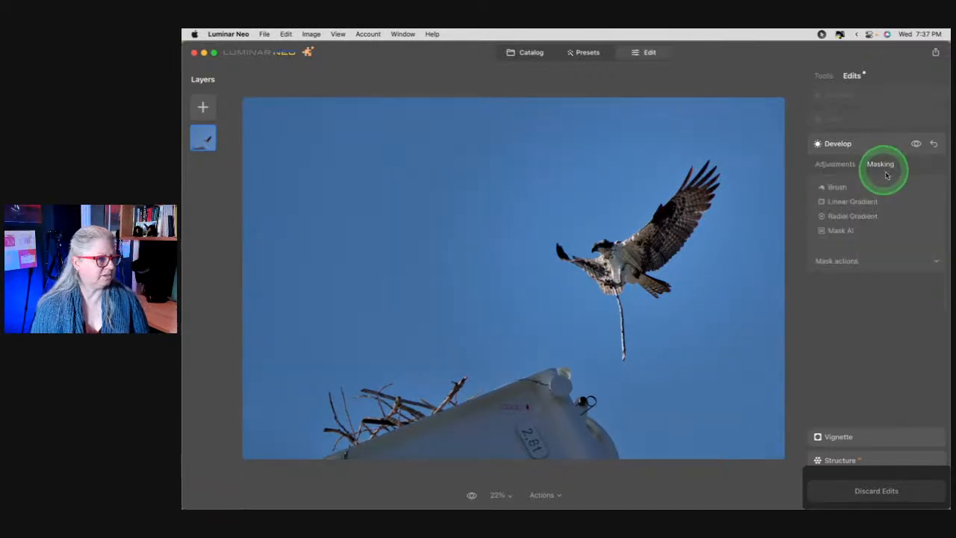
left_click(830, 187)
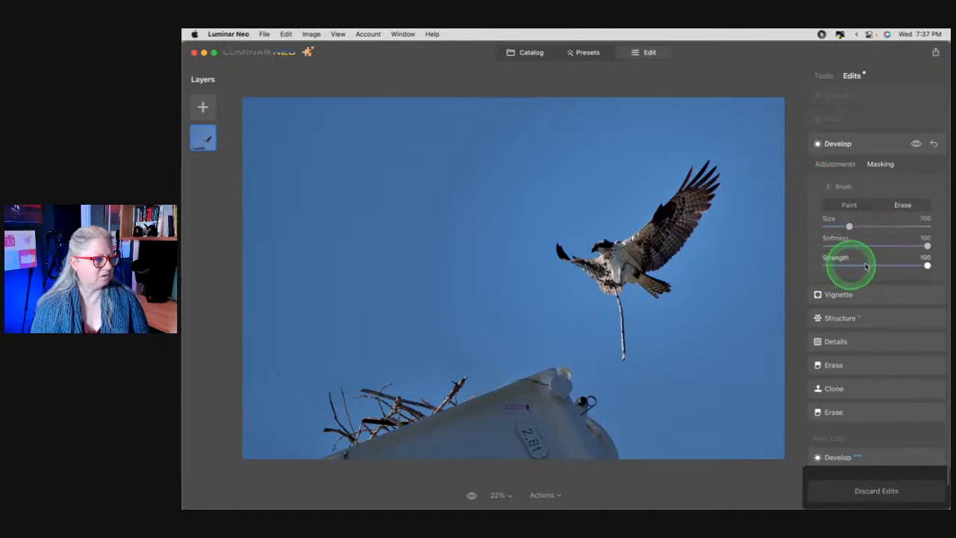
left_click(833, 265)
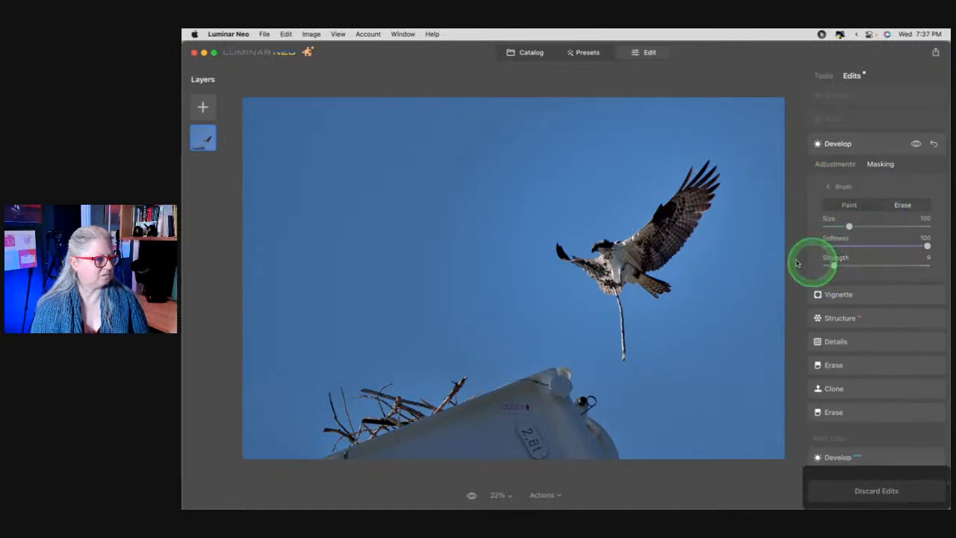
key("bracketright")
key("bracketright")
key("bracketright")
key("bracketright")
key("bracketright")
key("bracketright")
key("bracketright")
key("bracketright")
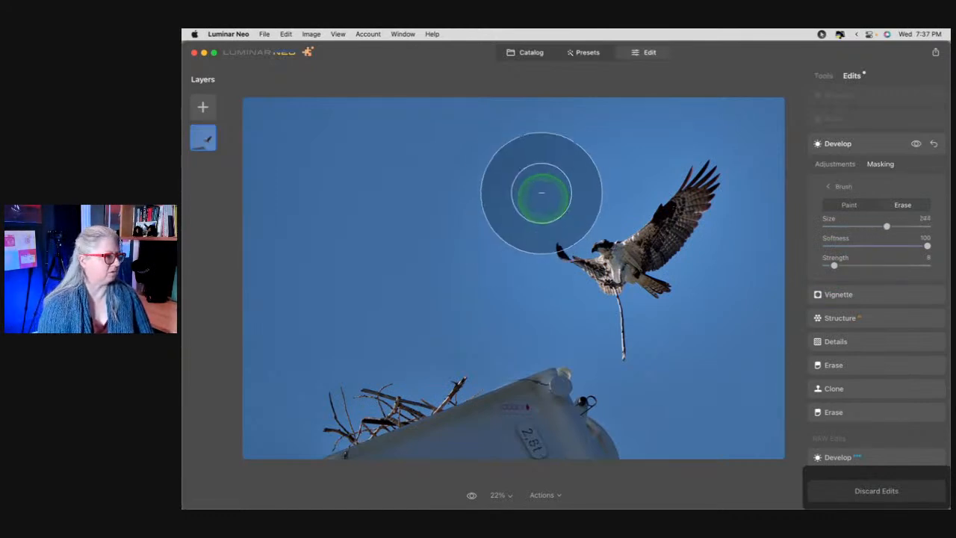
mouse_move(444, 248)
left_mouse_down()
mouse_move(506, 277)
mouse_move(724, 277)
left_mouse_up()
mouse_move(510, 159)
left_mouse_down()
mouse_move(514, 147)
mouse_move(489, 191)
left_mouse_up()
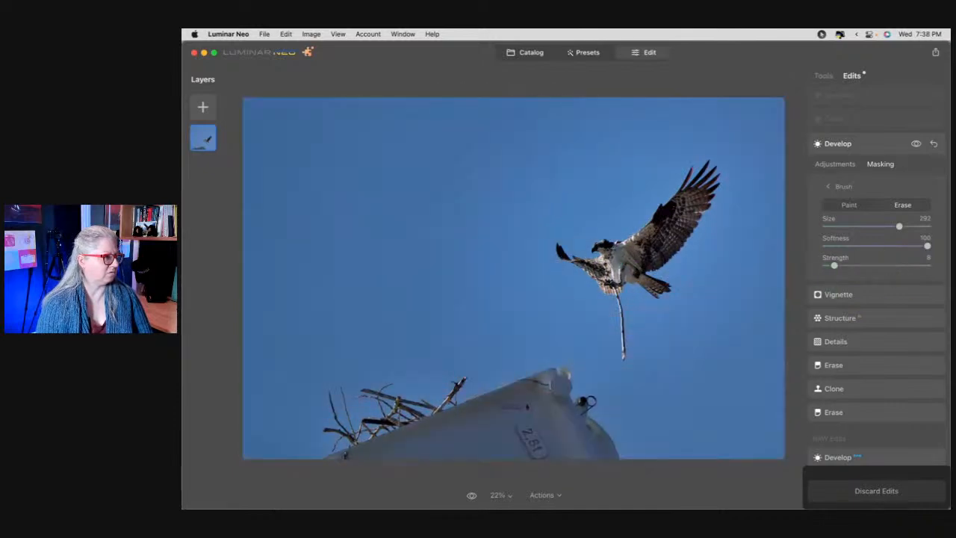
mouse_move(587, 150)
left_mouse_down()
mouse_move(447, 193)
mouse_move(348, 271)
mouse_move(461, 323)
mouse_move(373, 312)
mouse_move(401, 232)
mouse_move(435, 193)
mouse_move(563, 313)
mouse_move(749, 327)
mouse_move(793, 239)
mouse_move(775, 329)
mouse_move(918, 309)
left_mouse_up()
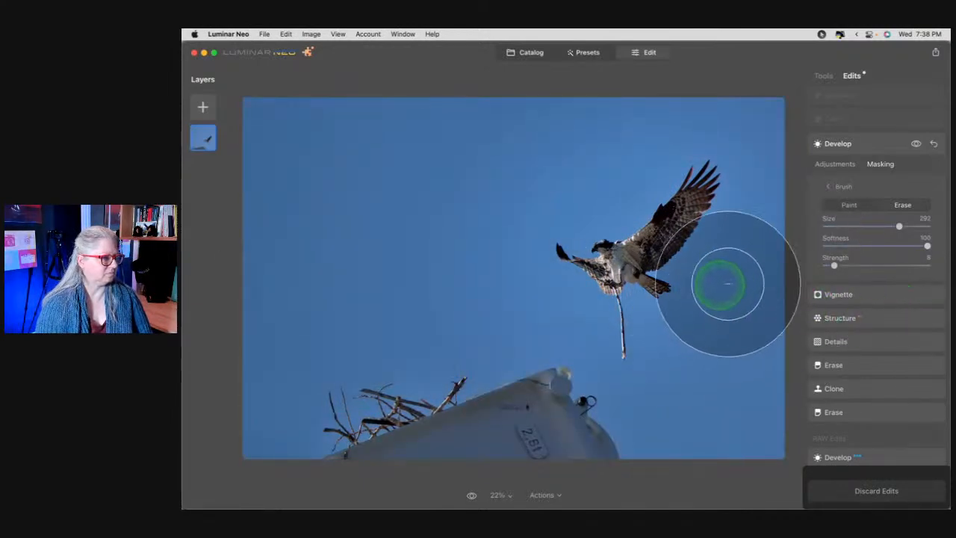
mouse_move(747, 295)
left_mouse_down()
mouse_move(349, 306)
mouse_move(404, 205)
mouse_move(397, 211)
mouse_move(484, 348)
mouse_move(457, 348)
mouse_move(798, 304)
left_mouse_up()
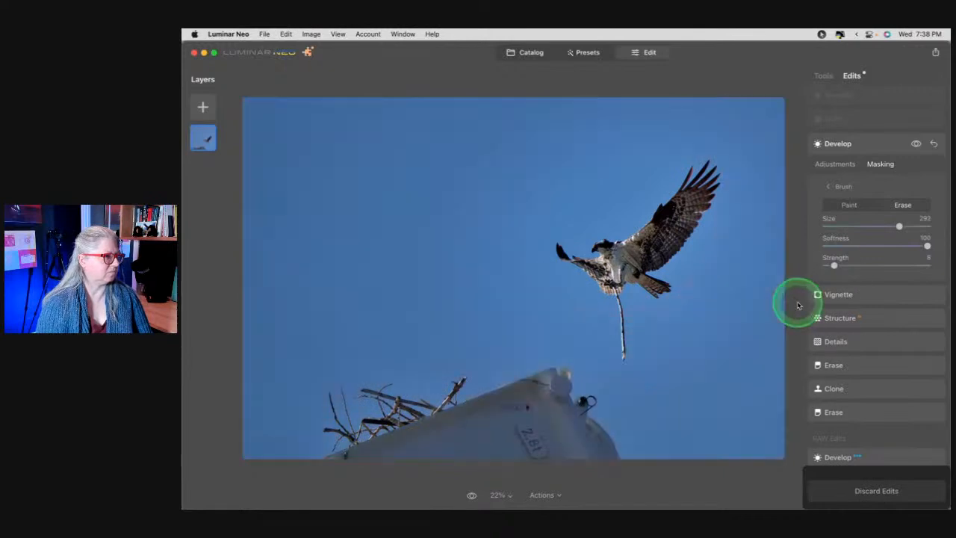
left_click(866, 150)
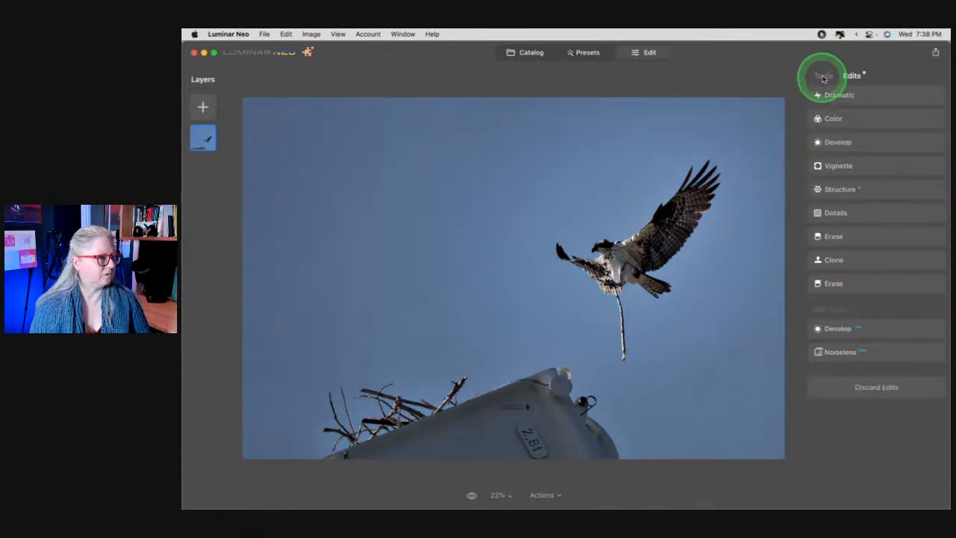
Compare the applied Dramatic edit on and off, then raise its Local Contrast to 28
left_click(864, 97)
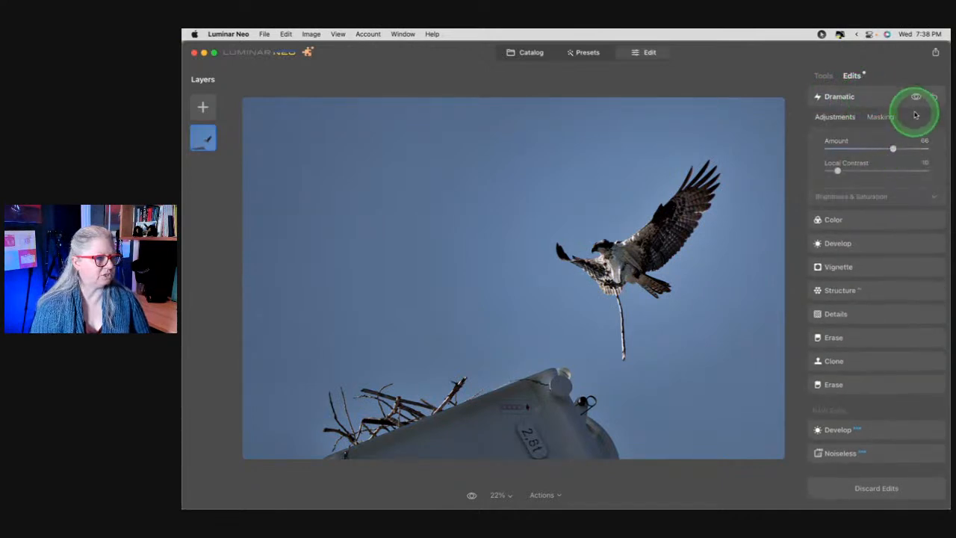
left_click(914, 97)
left_click(915, 97)
left_click(915, 97)
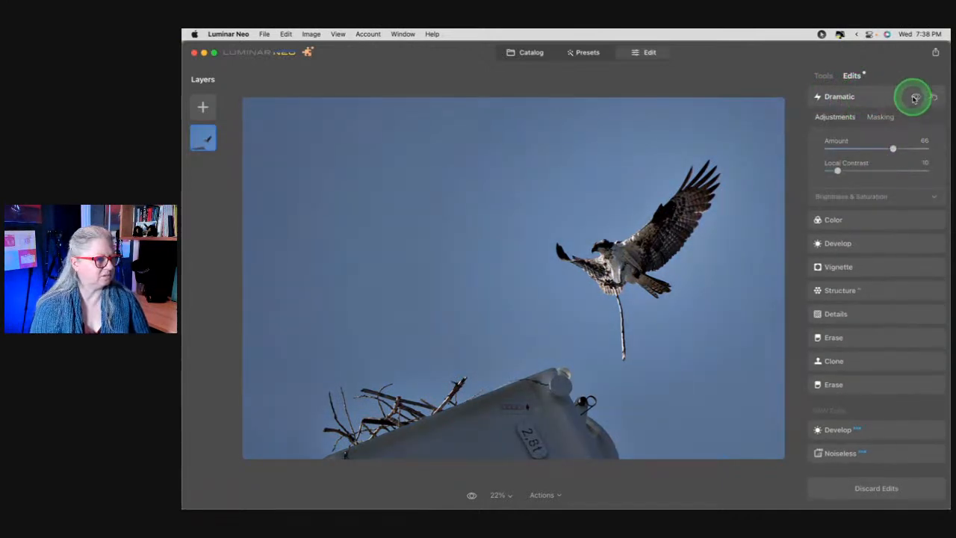
left_click(915, 97)
left_click(842, 198)
left_click_drag(838, 171, 849, 171)
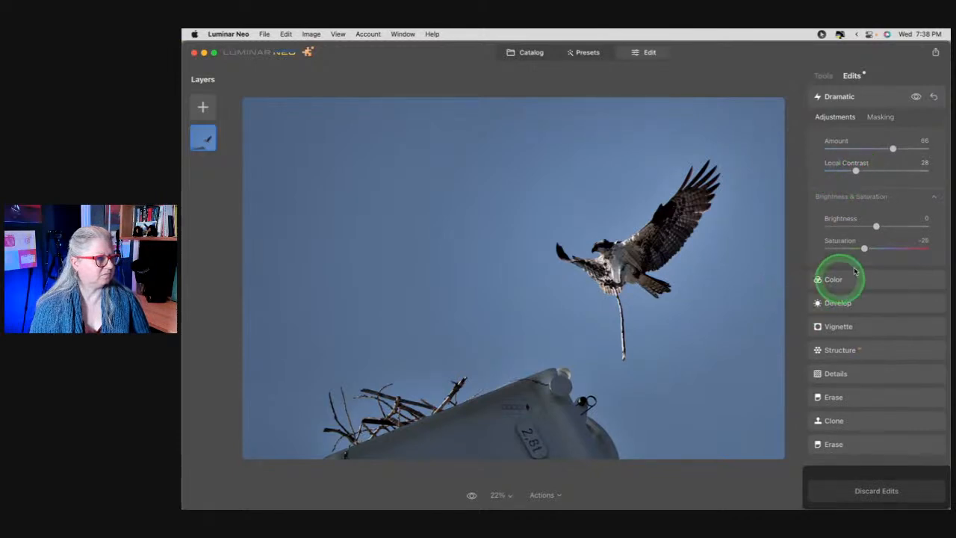
Try the High Key tool at Amount 67 and expand its advanced settings
left_click(817, 81)
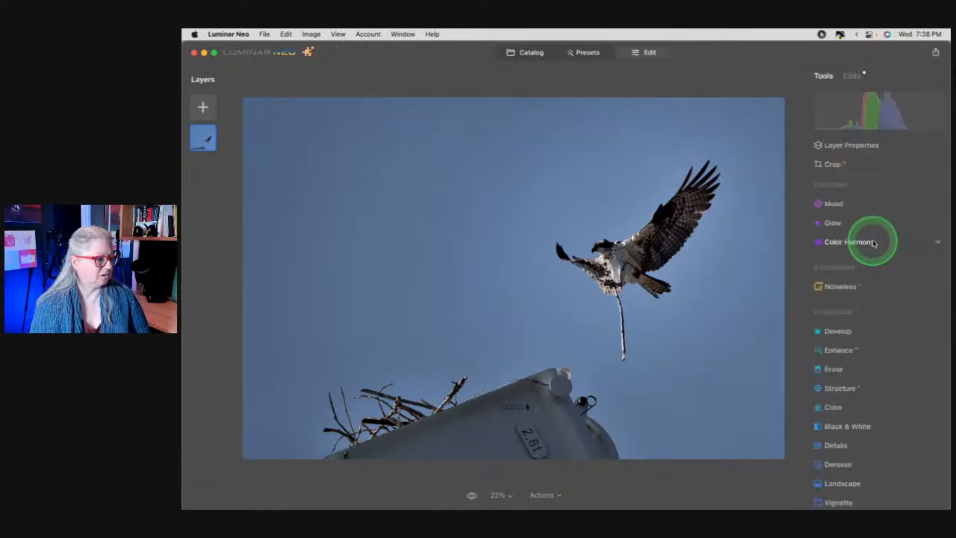
scroll(872, 241, "down", 1)
scroll(872, 241, "down", 5)
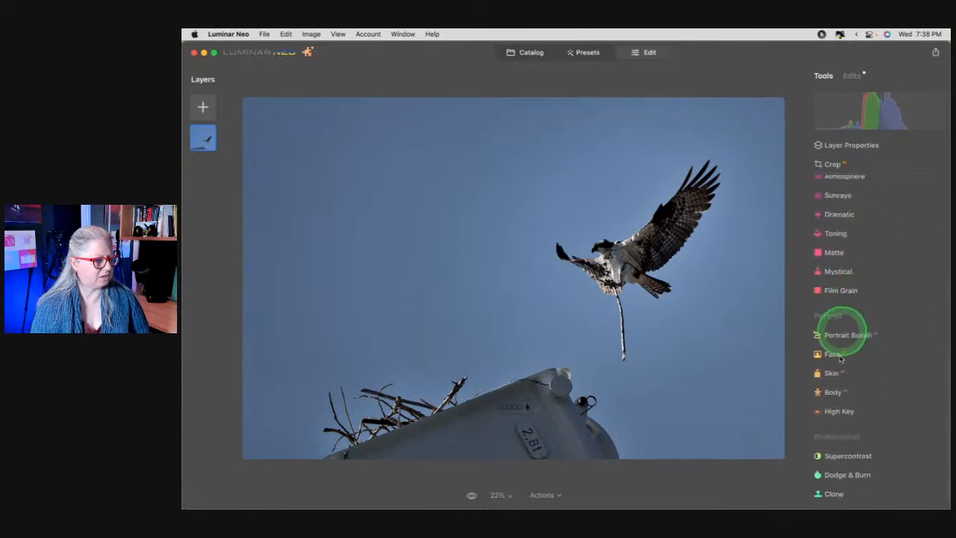
left_click(830, 407)
scroll(856, 312, "down", 3)
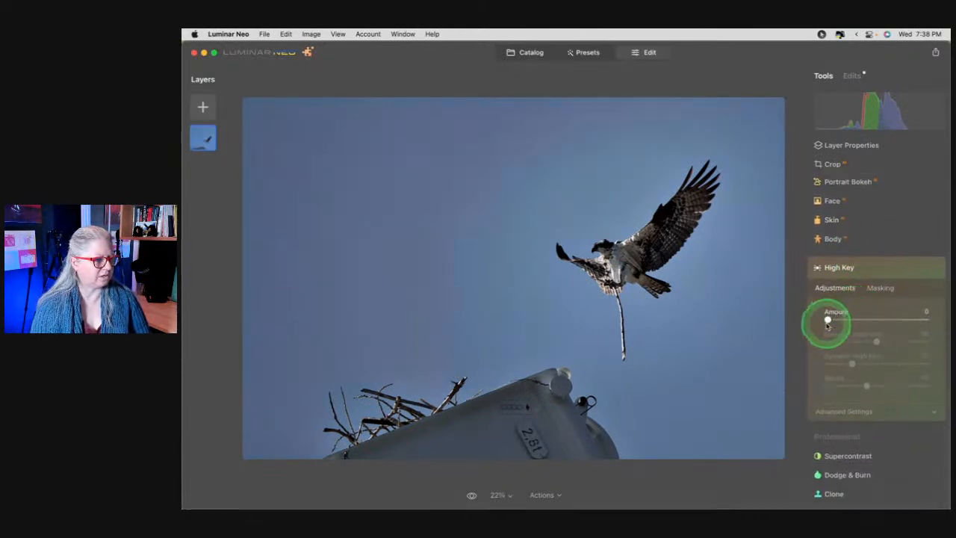
left_click_drag(829, 319, 893, 320)
left_click(880, 407)
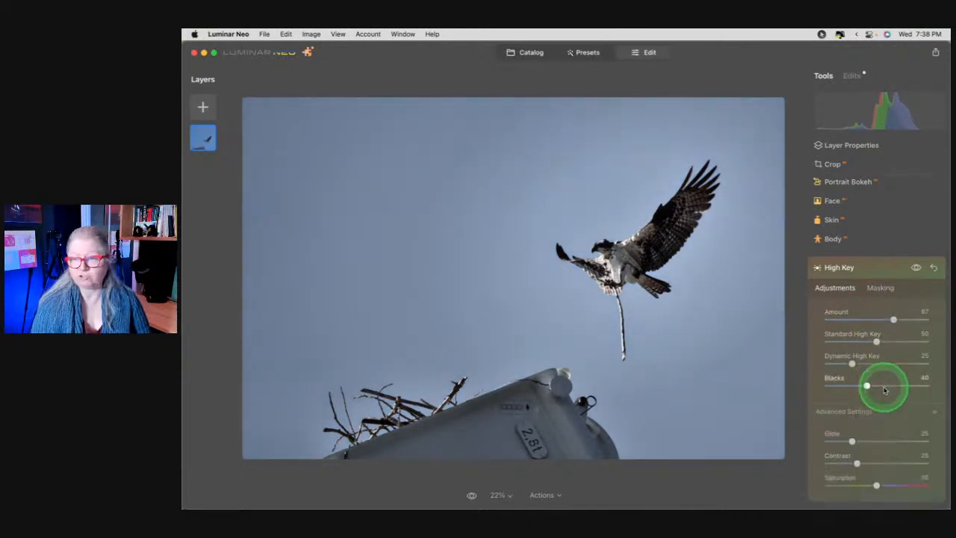
Try High Key at Amount 26, Standard High Key 4, Dynamic High Key 62, Blacks 30, Glow 55 and Contrast 28
left_click_drag(875, 340, 889, 363)
left_click_drag(893, 321, 853, 320)
left_click_drag(865, 387, 864, 396)
left_click_drag(851, 441, 882, 441)
mouse_move(856, 463)
left_mouse_down()
mouse_move(885, 457)
mouse_move(856, 462)
left_mouse_up()
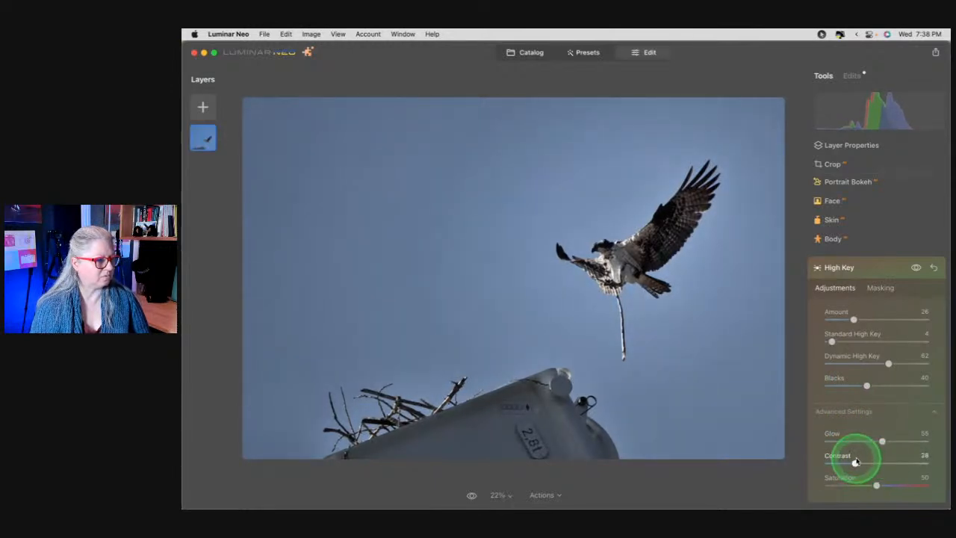
mouse_move(866, 385)
left_mouse_down()
mouse_move(896, 384)
mouse_move(856, 385)
left_mouse_up()
Compare the photo with and without High Key, then reset the tool and close it
left_click(916, 267)
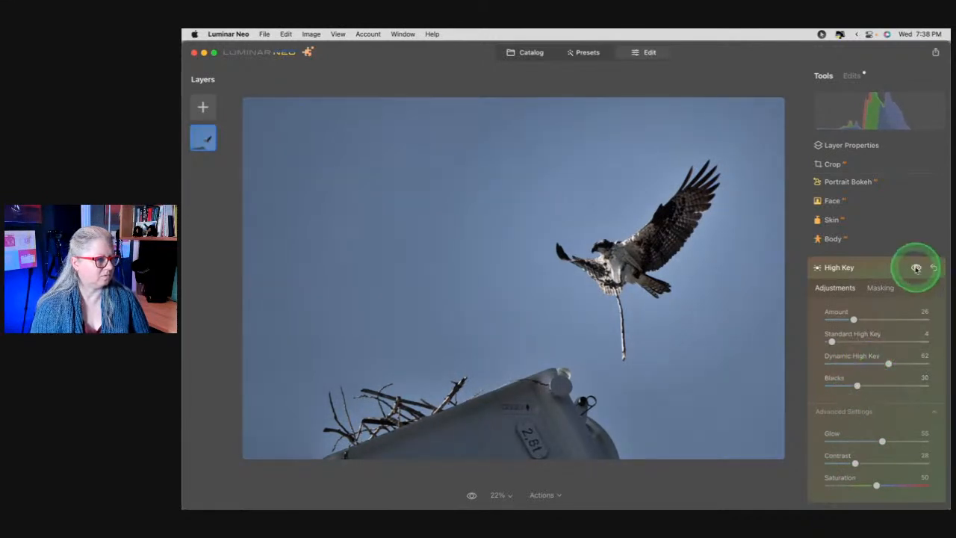
left_click(915, 267)
left_click(915, 268)
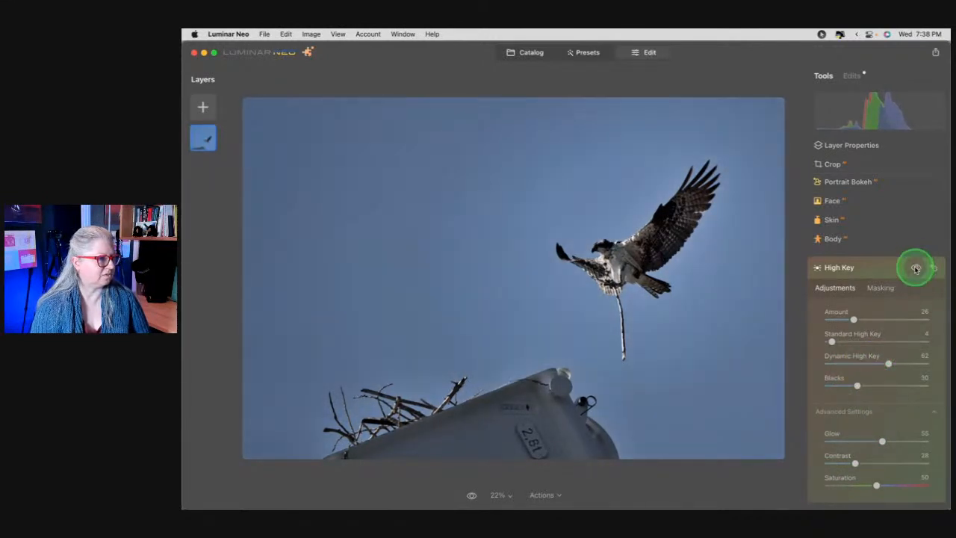
left_click(934, 268)
left_click(888, 270)
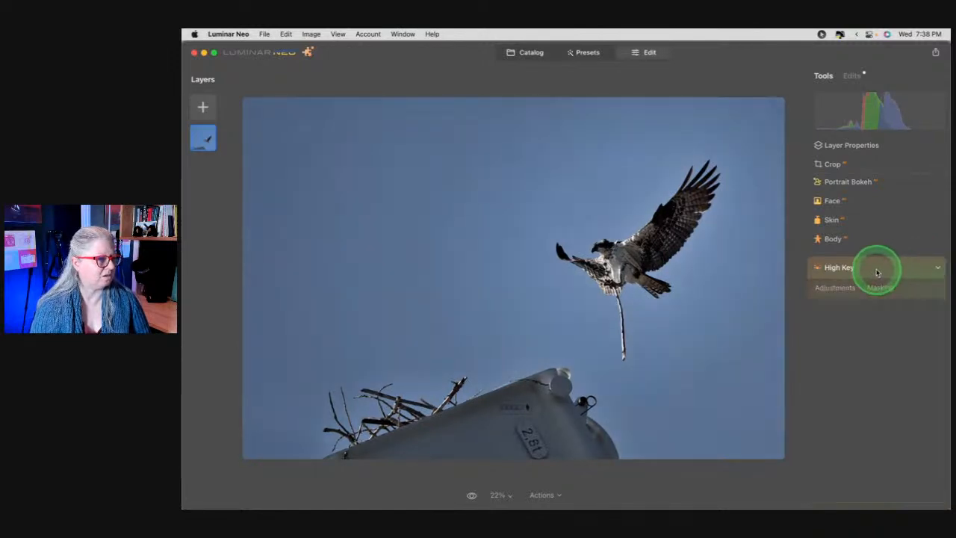
Compare the edited bird photo with the original, checking the sky and the removed power line
key("backslash")
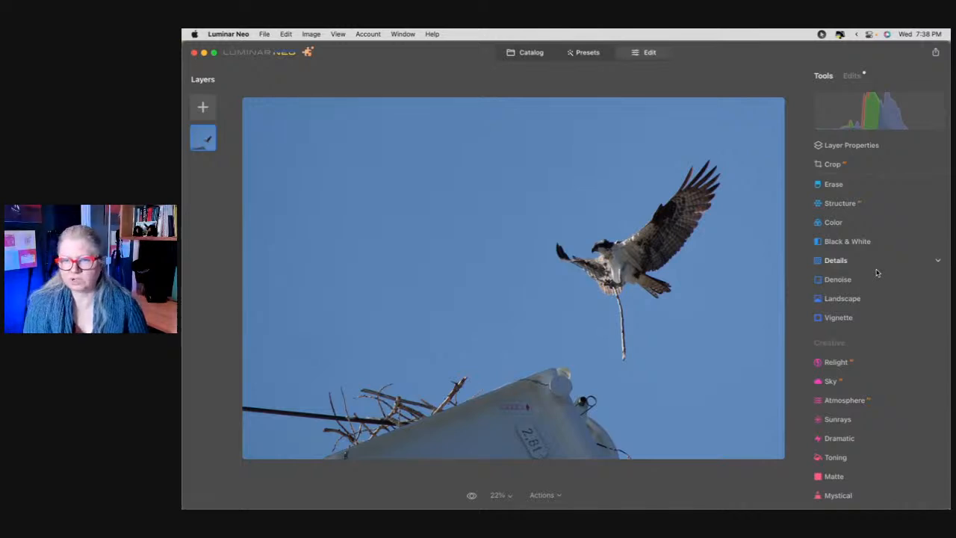
key("backslash")
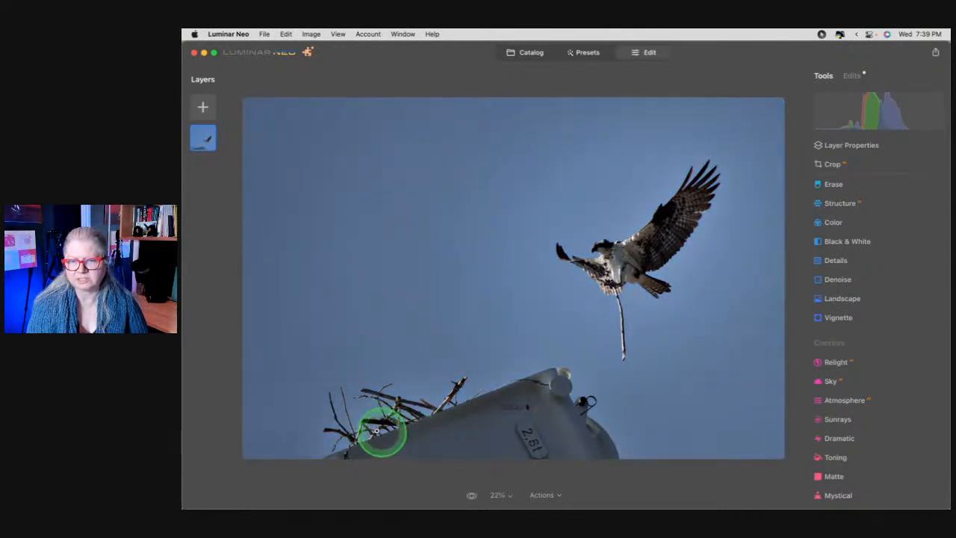
key("backslash")
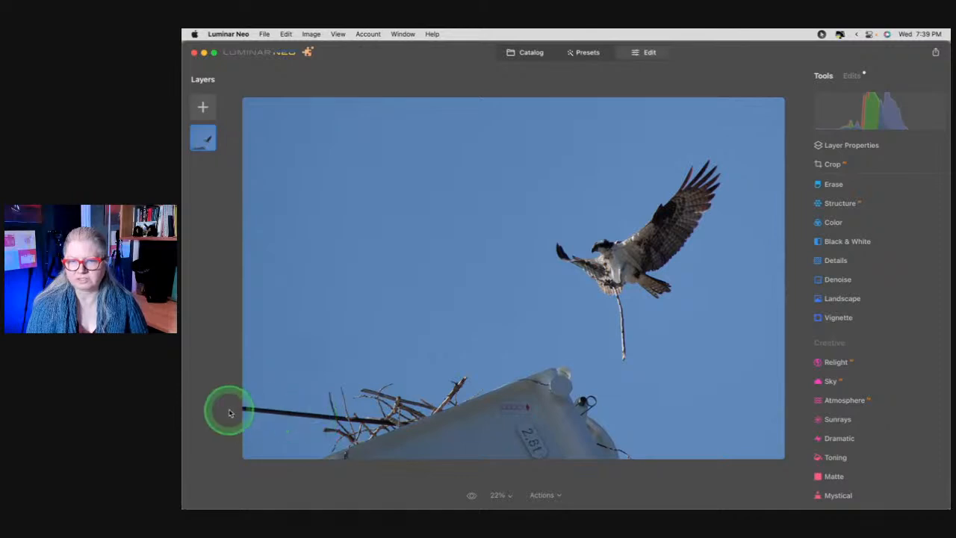
key("backslash")
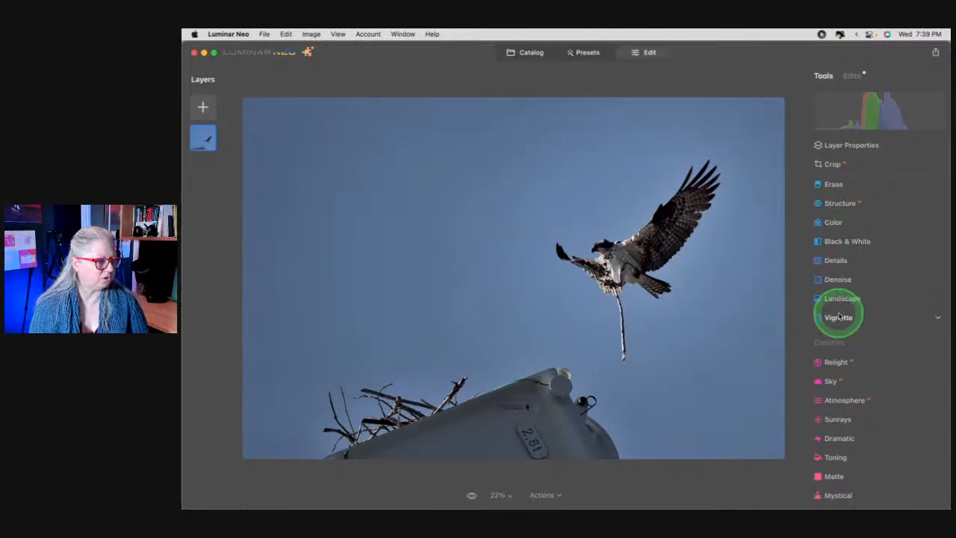
Erase the 2,8t label from the grey box below the nest, using the Erase tool at size 20
scroll(838, 316, "up", 5)
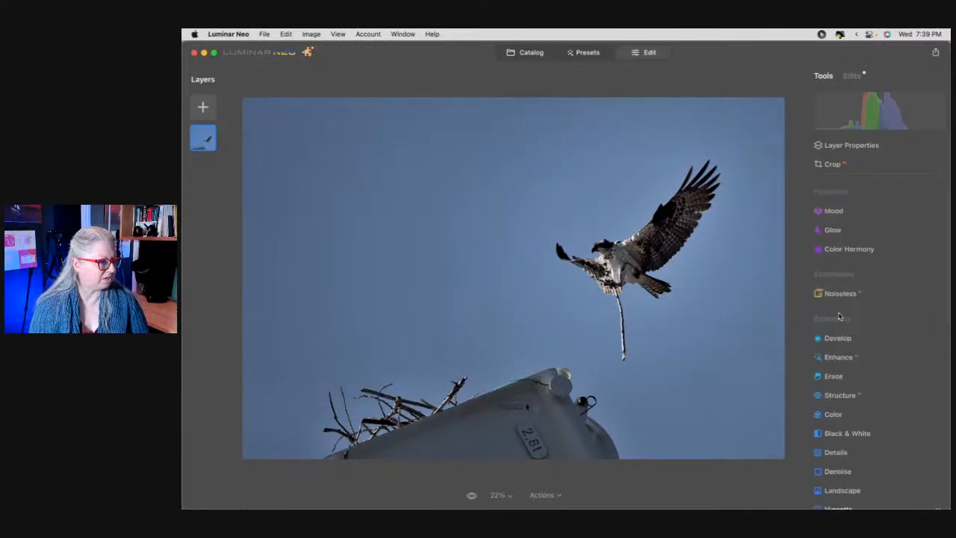
left_click(833, 369)
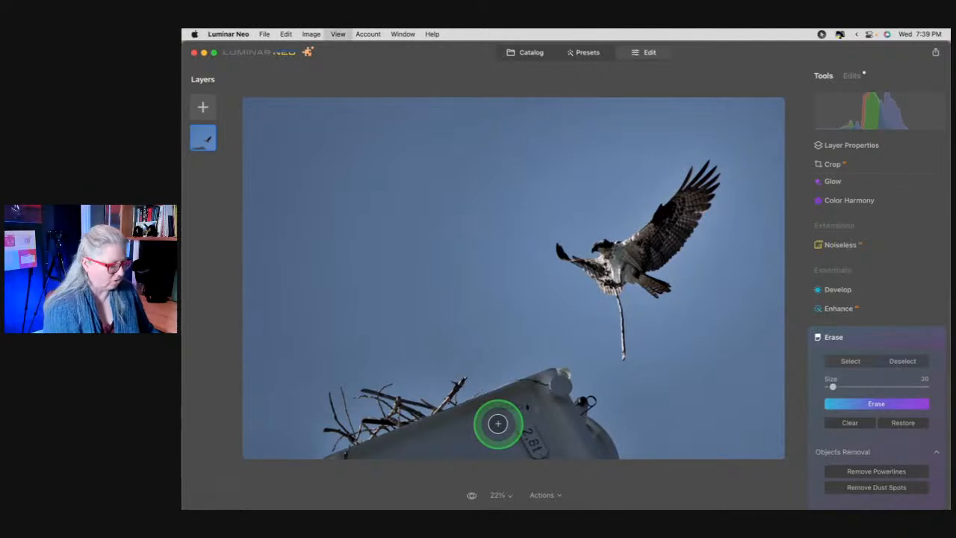
scroll(498, 424, "up", 3)
scroll(528, 324, "up", 2)
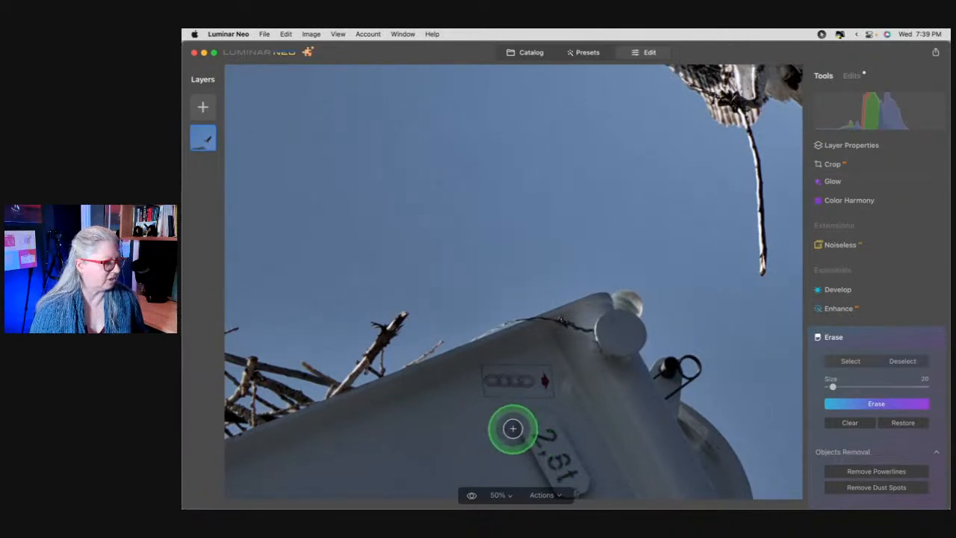
scroll(512, 428, "left", 4)
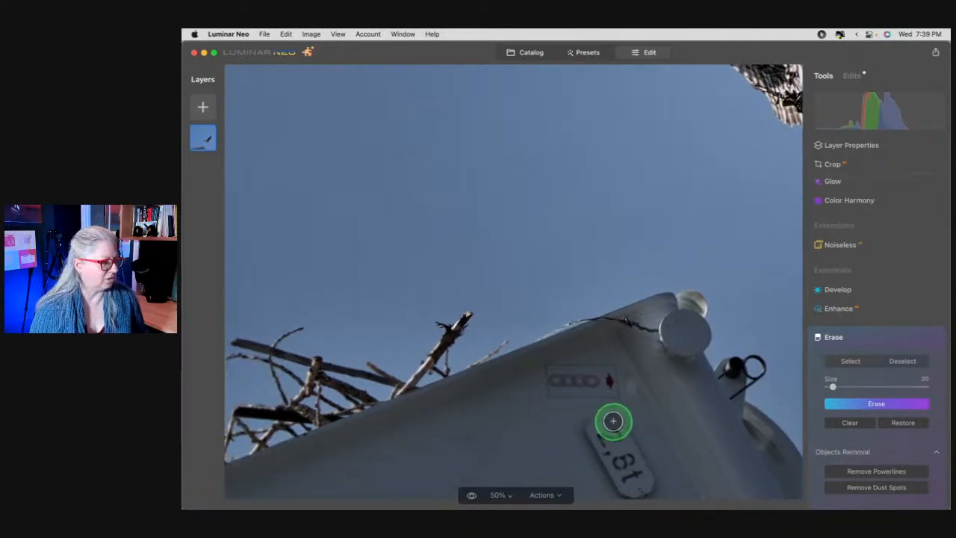
mouse_move(632, 496)
left_mouse_down()
mouse_move(584, 431)
mouse_move(622, 421)
mouse_move(583, 441)
mouse_move(644, 479)
mouse_move(618, 436)
mouse_move(624, 474)
mouse_move(627, 440)
left_mouse_up()
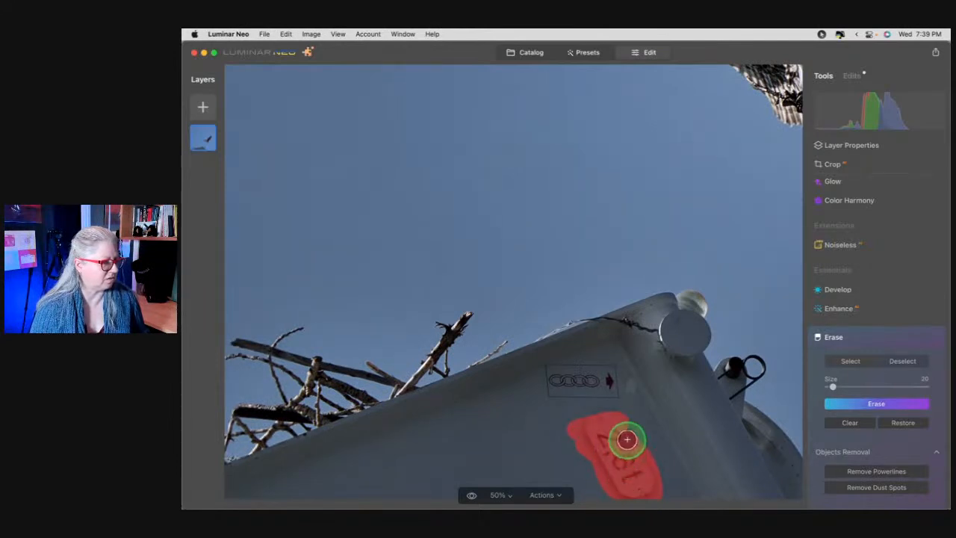
left_click(876, 404)
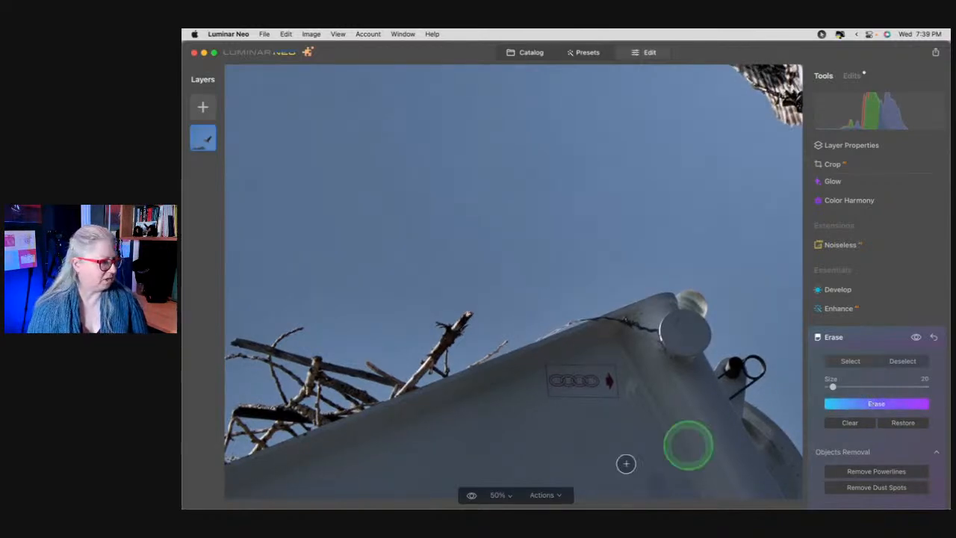
Erase the chain-and-arrow label and the leftover marks on the grey box with the Erase tool at size 20, then close the tool
left_click_drag(653, 479, 658, 490)
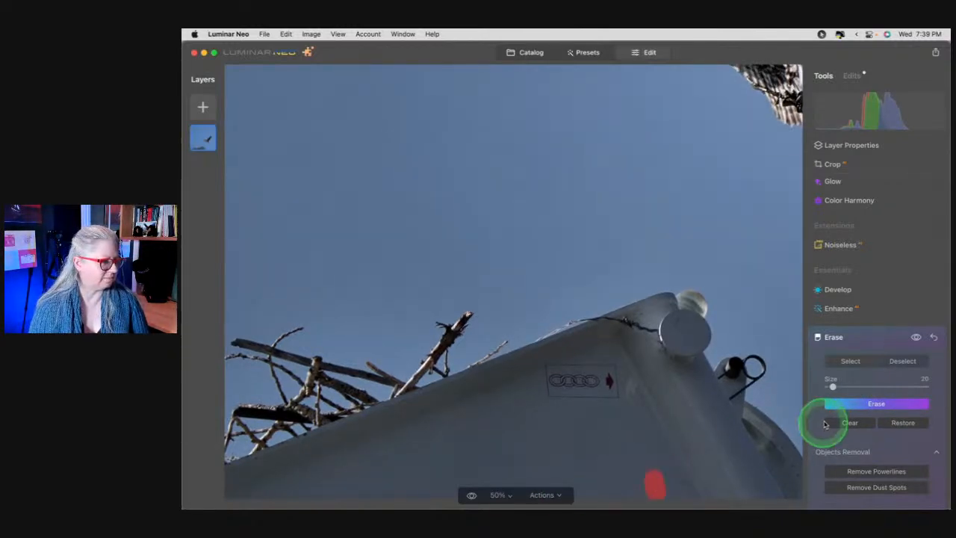
left_click(853, 402)
mouse_move(615, 397)
left_mouse_down()
mouse_move(615, 375)
mouse_move(544, 374)
mouse_move(551, 390)
mouse_move(599, 395)
mouse_move(584, 383)
mouse_move(555, 384)
left_mouse_up()
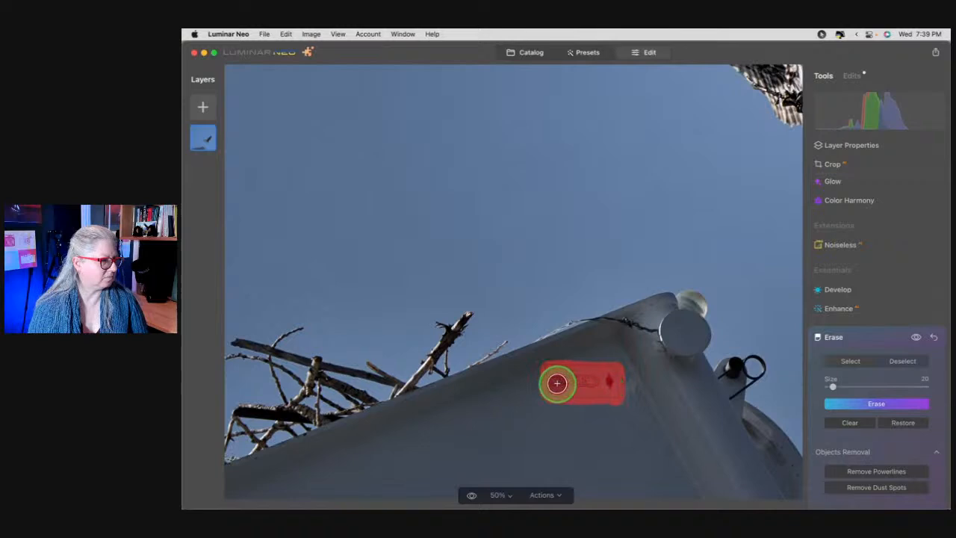
left_click(840, 404)
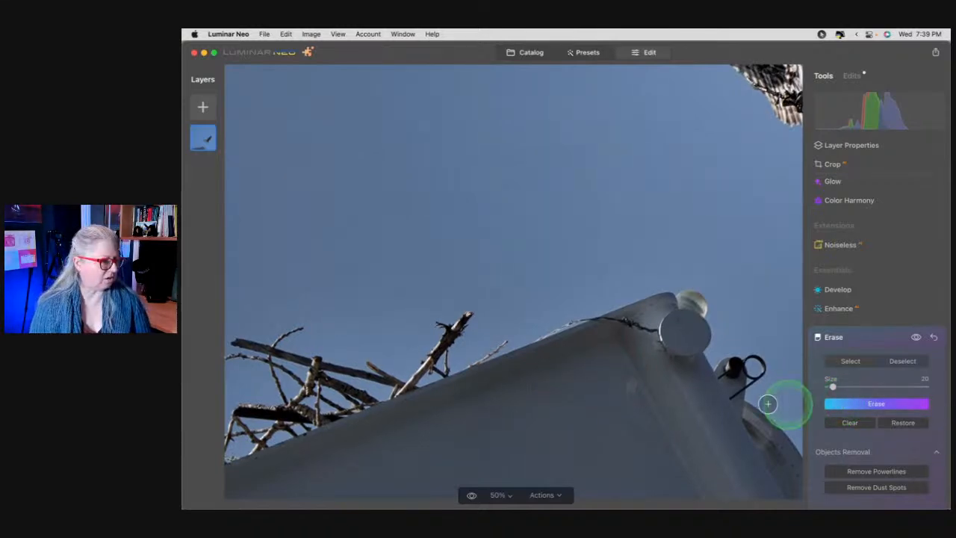
mouse_move(632, 433)
left_mouse_down()
mouse_move(658, 475)
mouse_move(651, 467)
left_mouse_up()
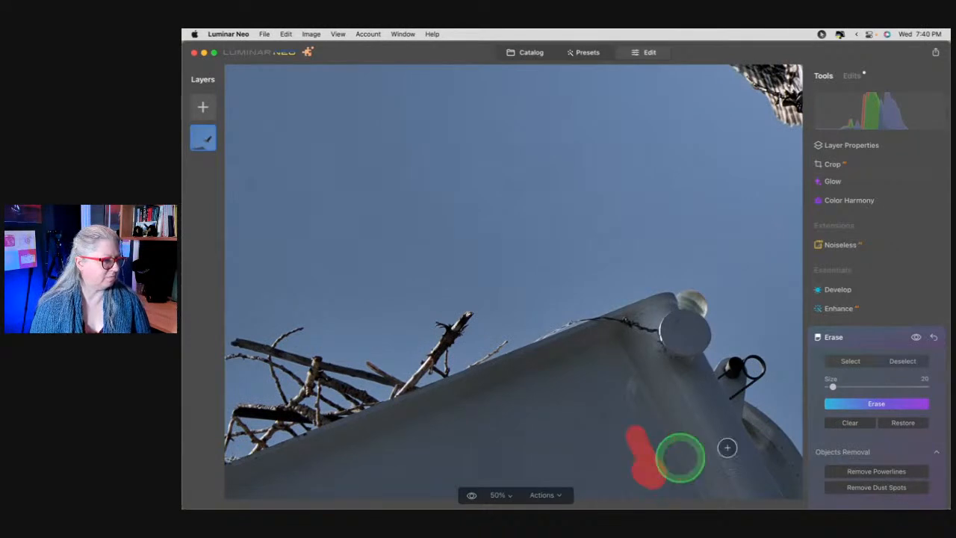
left_click(860, 408)
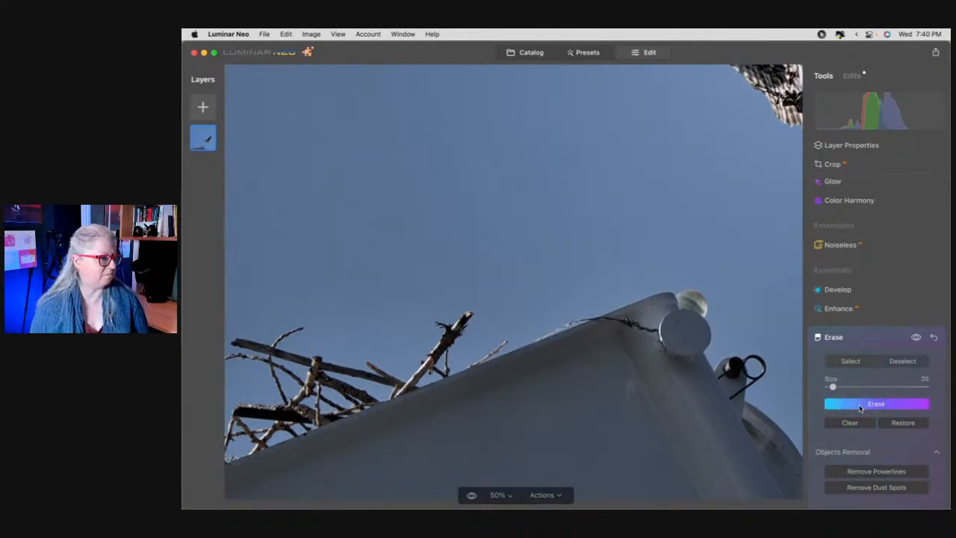
left_click(870, 338)
double_click(649, 348)
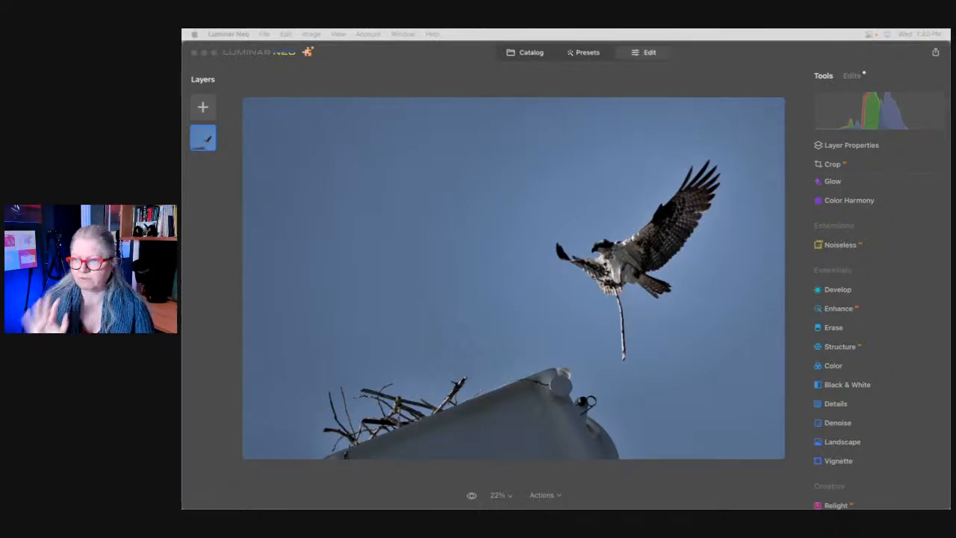
Show the Luminar Neo complete course graphic with the red house from the Graphics folder at large size
left_click(531, 52)
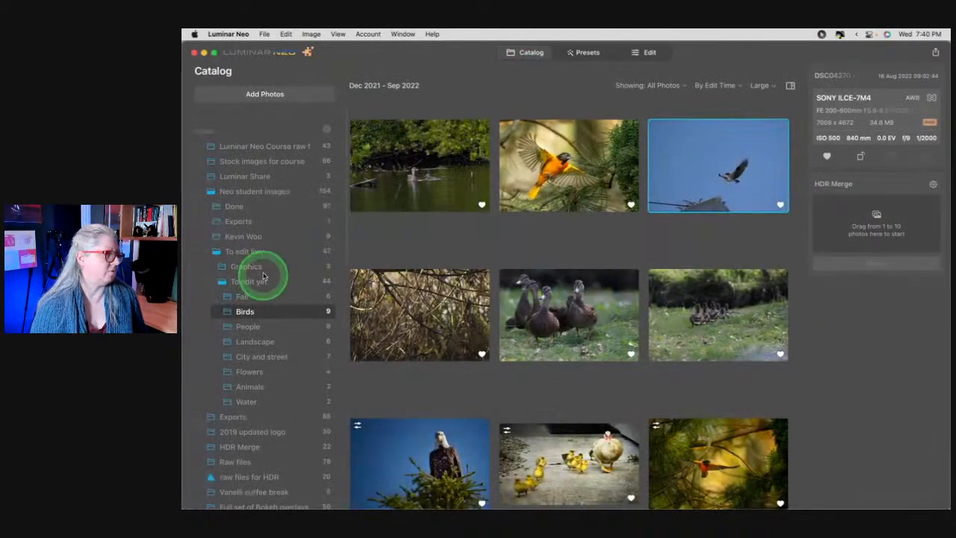
left_click(246, 266)
left_click(530, 191)
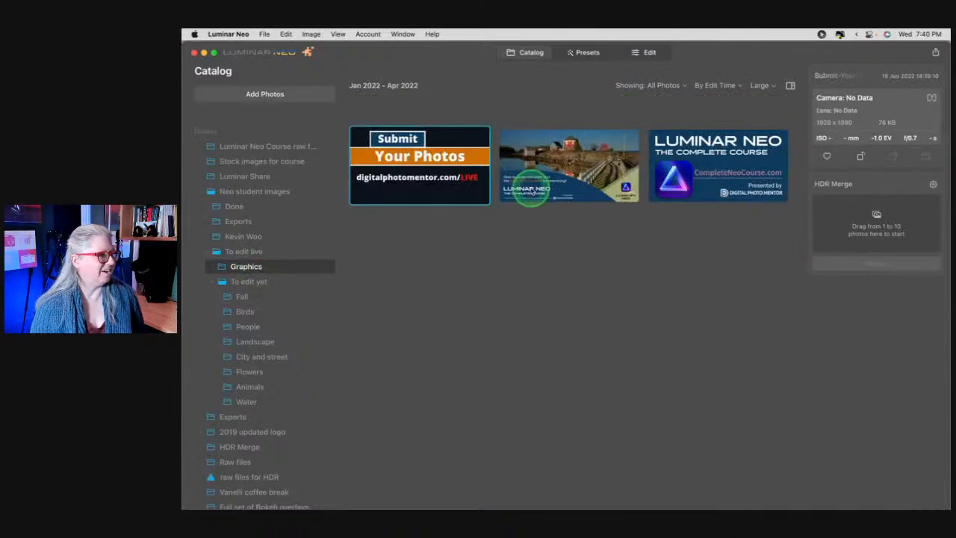
double_click(531, 192)
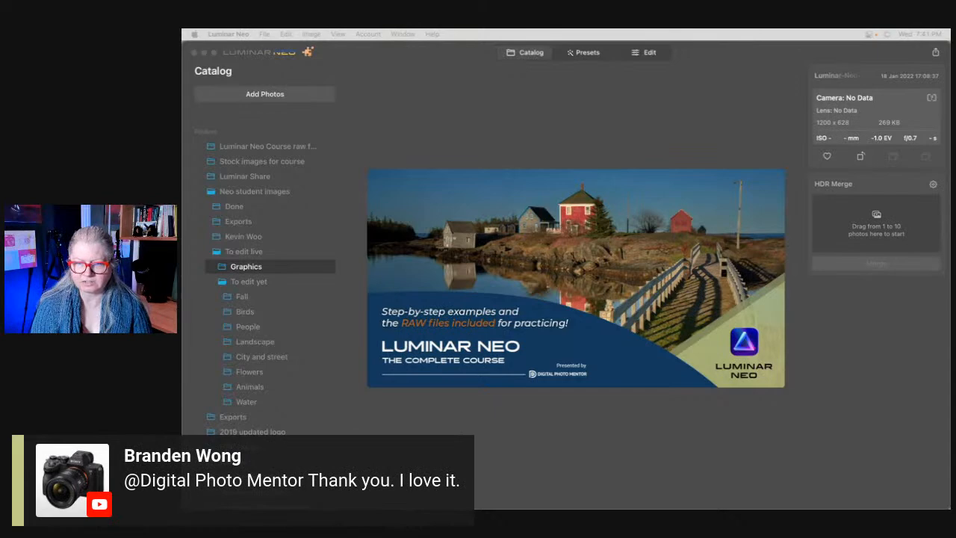
Open the photo of the bird above the nest from the Birds folder for editing, close up on its head
left_click(239, 311)
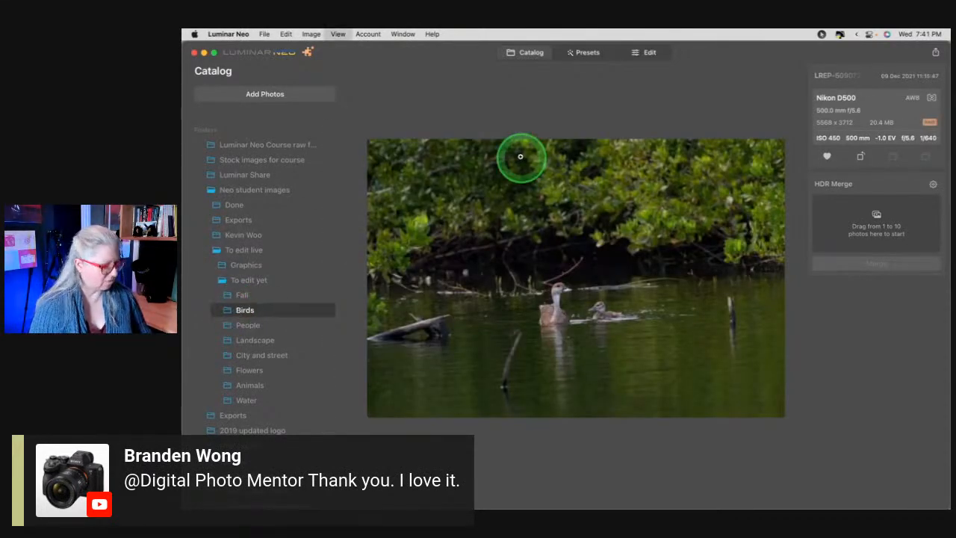
double_click(522, 158)
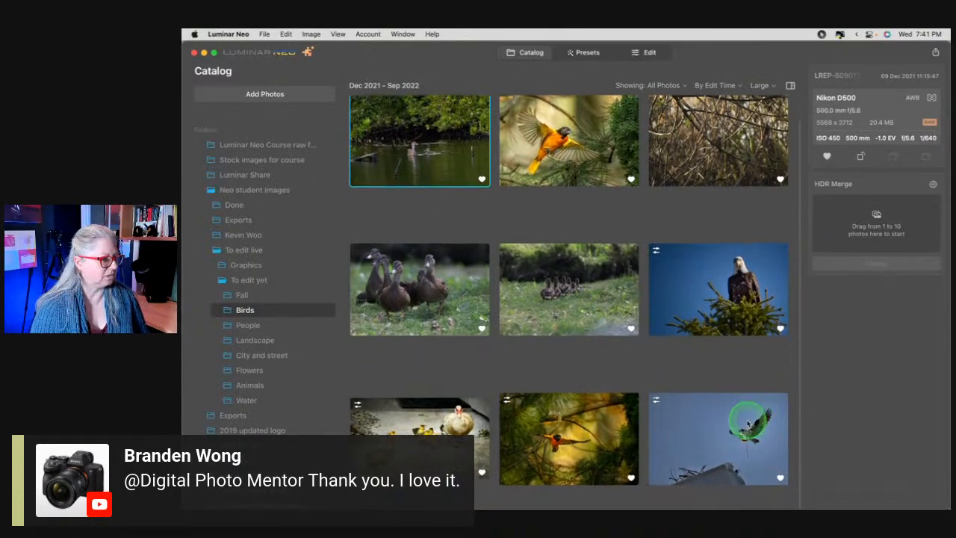
left_click(698, 414)
left_click(641, 52)
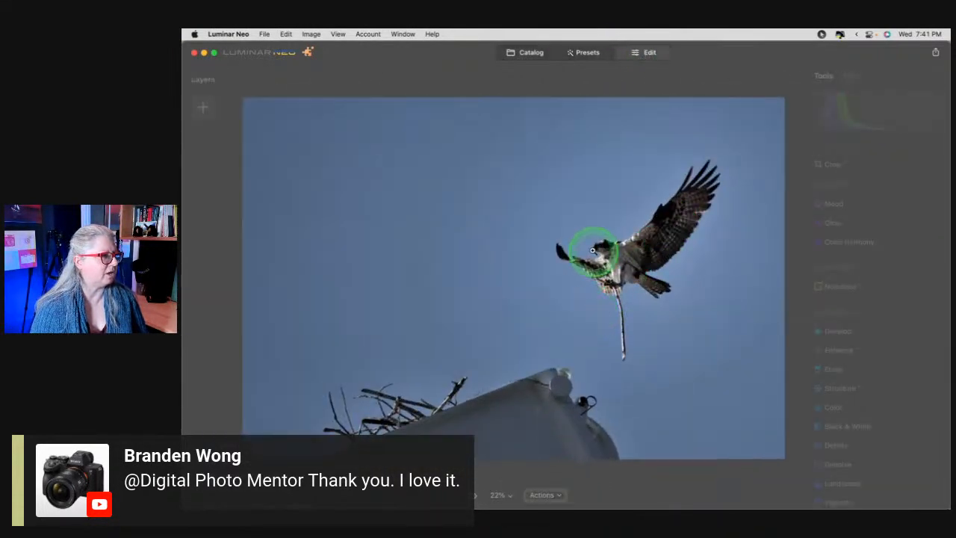
left_click(593, 251)
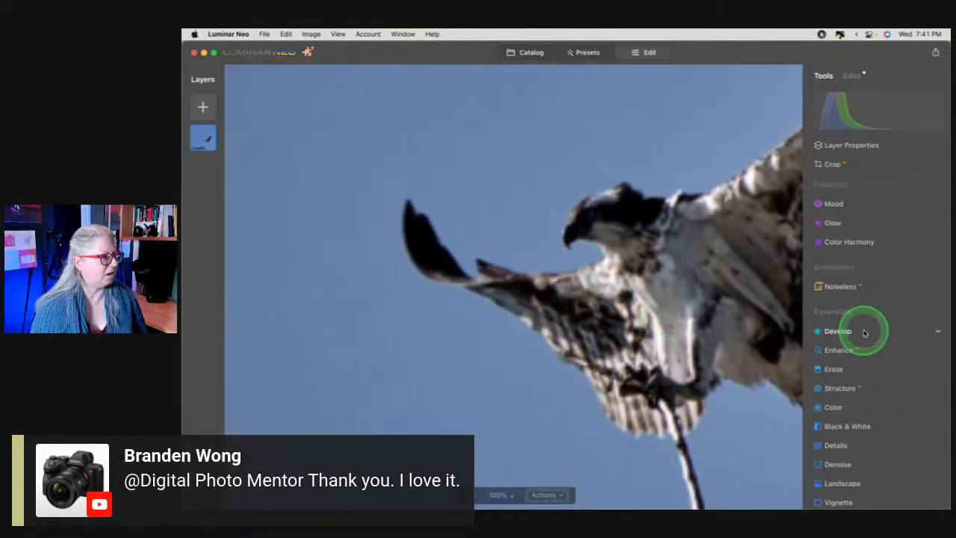
Set up a Dodge & Burn brush in Lighten mode with Softness 100 and Strength 10
scroll(861, 335, "down", 3)
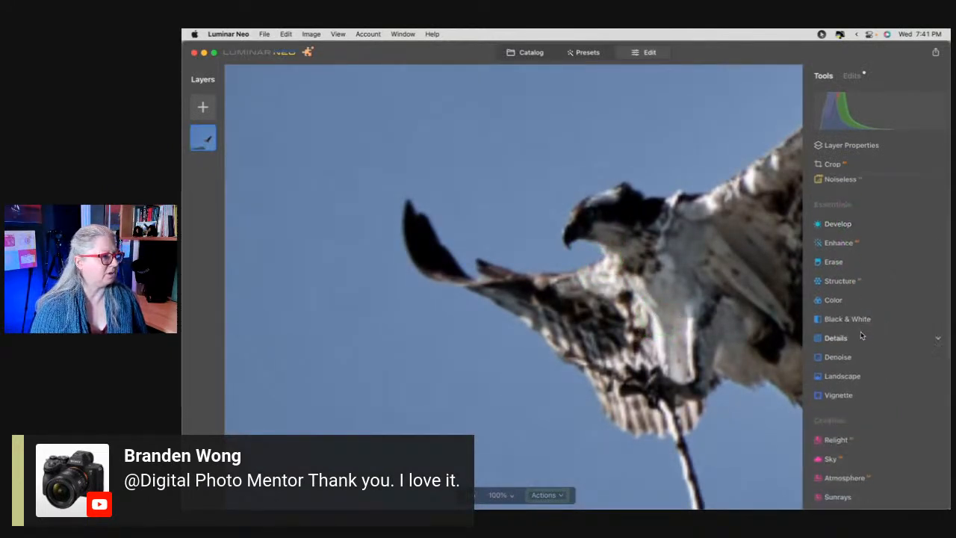
scroll(861, 335, "down", 8)
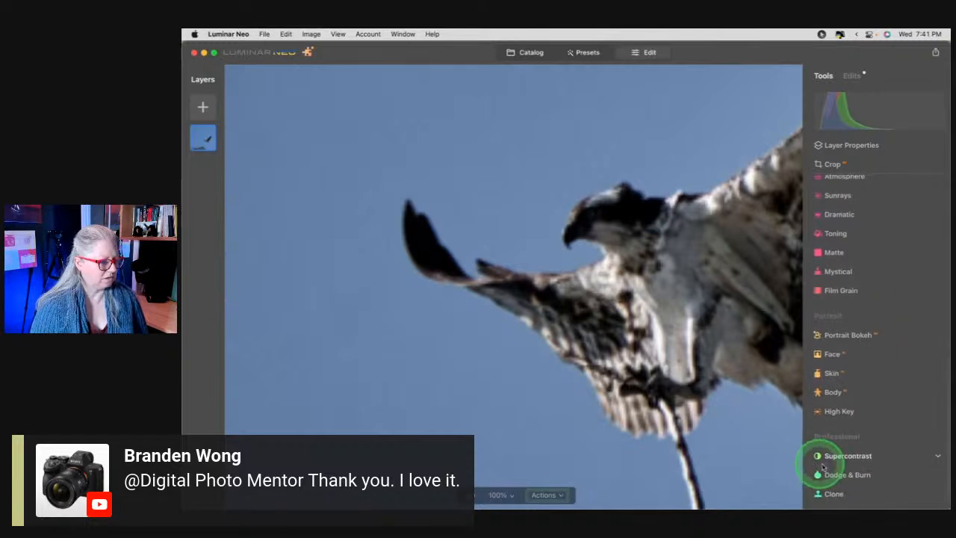
left_click(835, 474)
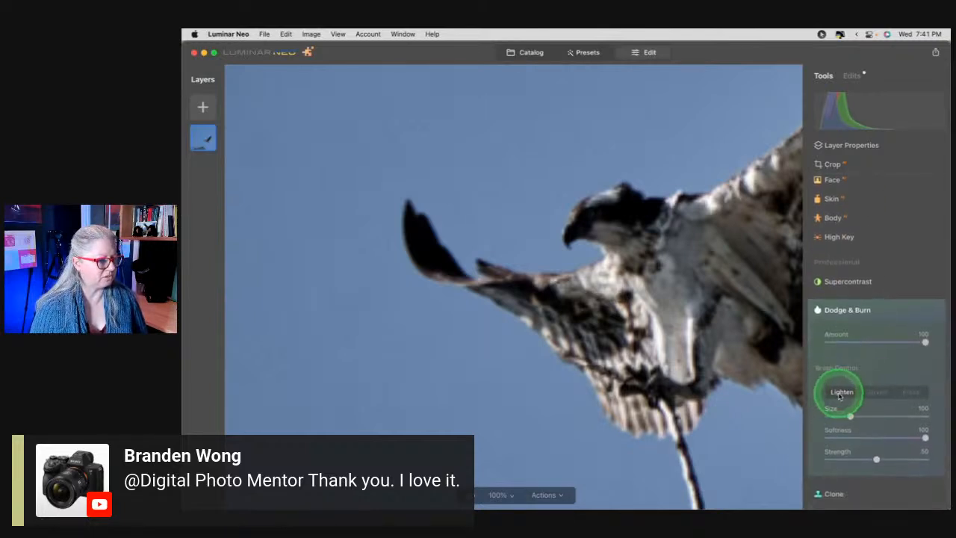
left_click_drag(842, 453, 837, 456)
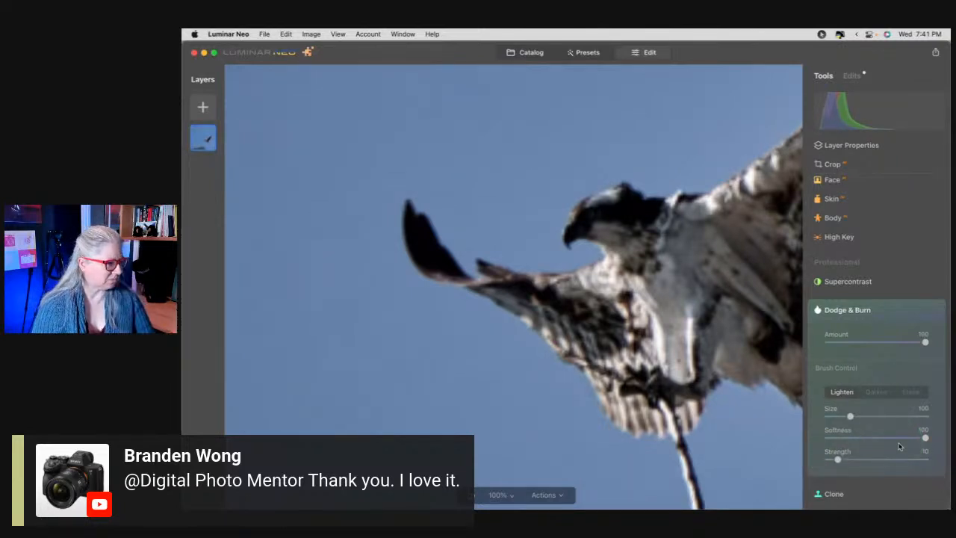
left_click(870, 316)
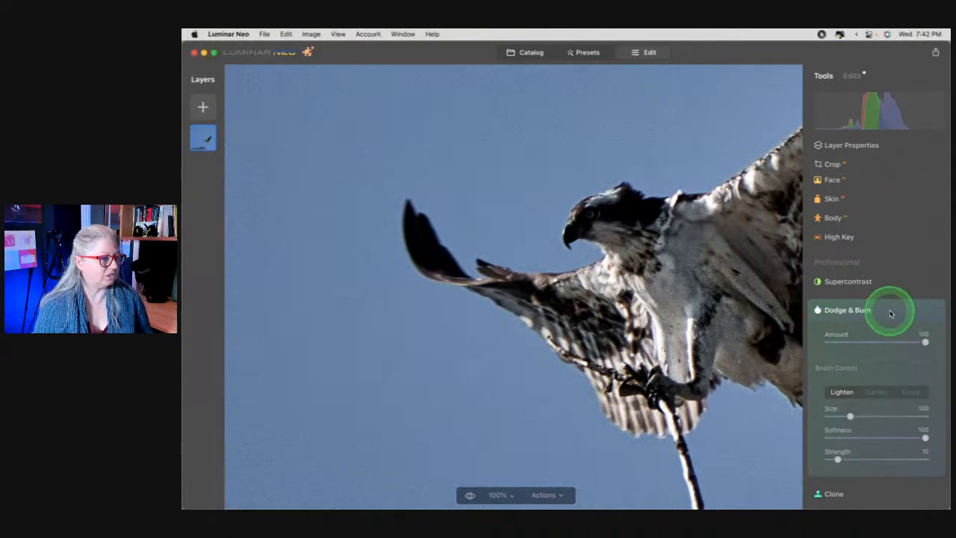
Reduce the Lighten brush to size 34 and paint over the bird's eye
key("bracketleft")
key("bracketleft")
key("bracketleft")
key("bracketleft")
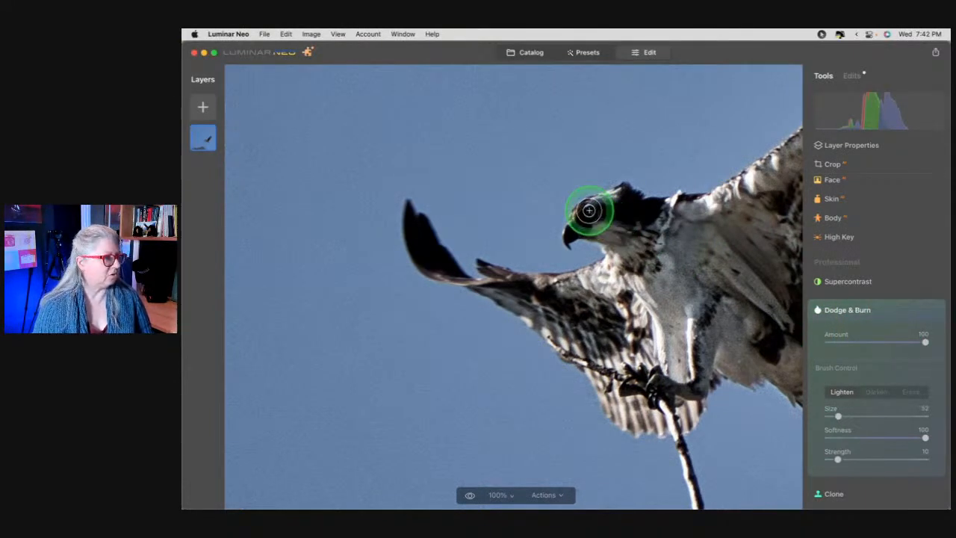
key("bracketright")
key("bracketright")
key("bracketright")
mouse_move(588, 215)
left_mouse_down()
mouse_move(593, 210)
mouse_move(576, 230)
mouse_move(591, 214)
mouse_move(631, 215)
mouse_move(618, 207)
mouse_move(583, 216)
mouse_move(661, 282)
left_mouse_up()
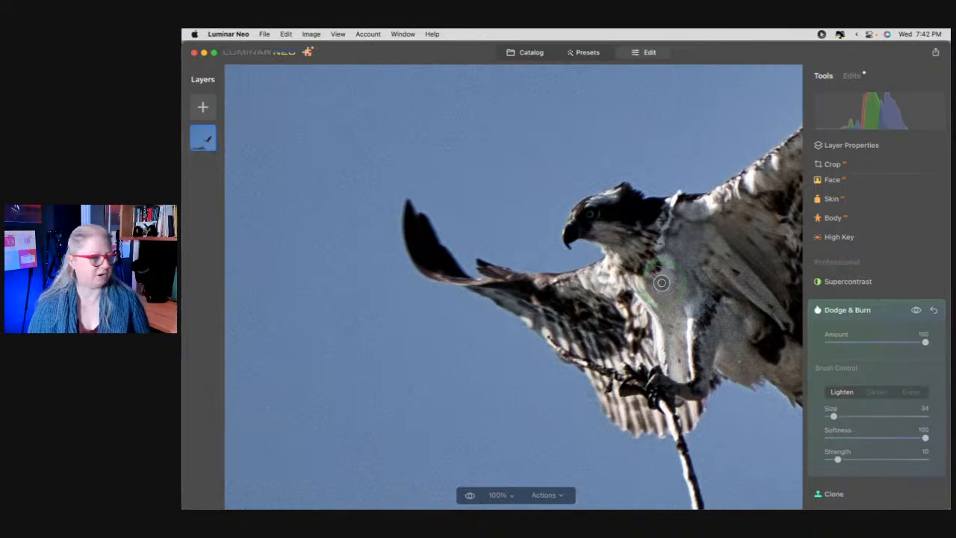
mouse_move(570, 188)
left_mouse_down()
mouse_move(600, 206)
mouse_move(588, 217)
mouse_move(616, 280)
mouse_move(589, 212)
mouse_move(479, 275)
mouse_move(588, 215)
left_mouse_up()
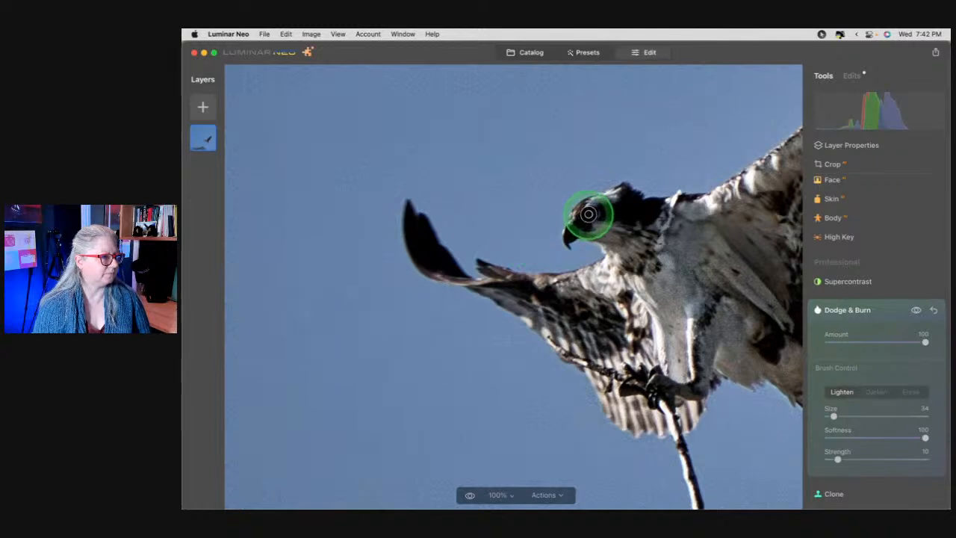
Lighten the bird's eye further with the brush at size 10, comparing the result with and without Dodge & Burn
key("[")
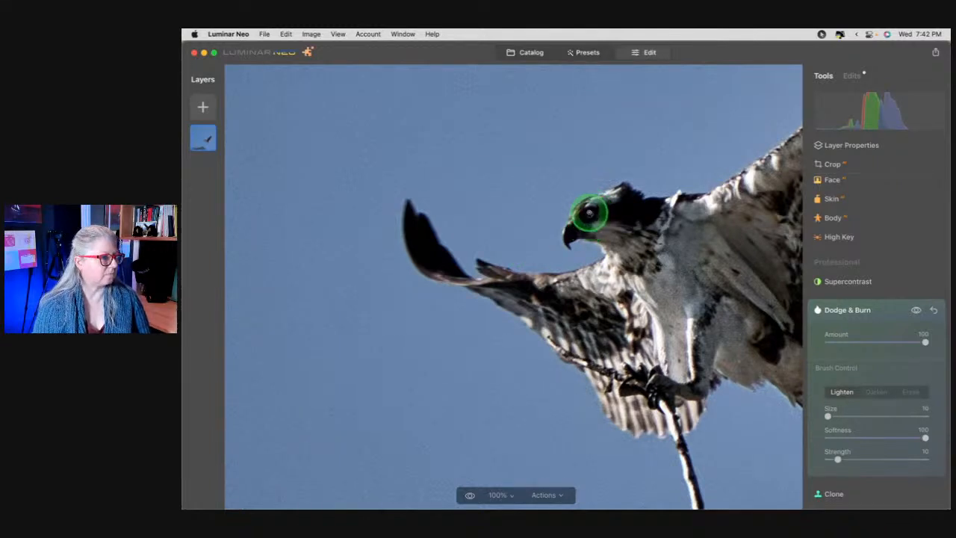
left_click_drag(590, 213, 540, 265)
left_click(540, 265)
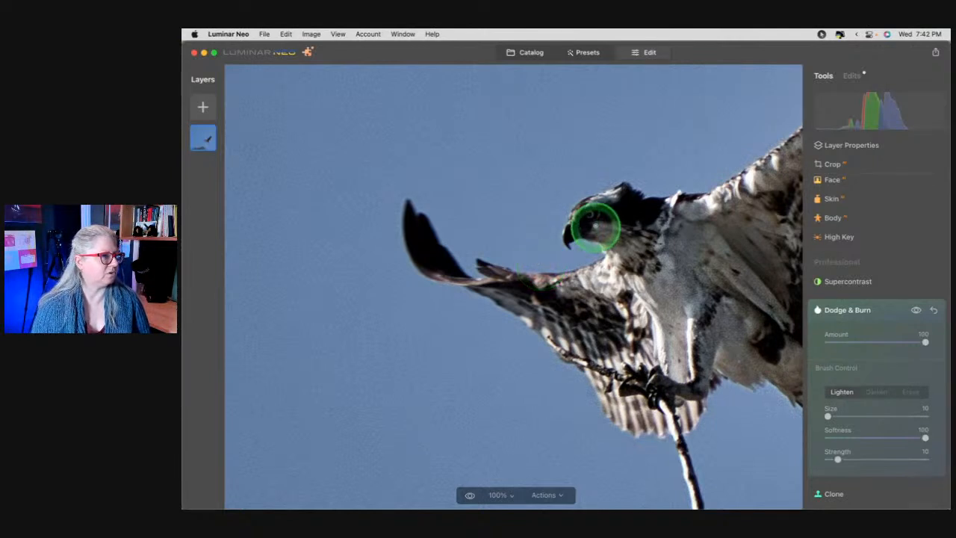
left_click(589, 212)
left_click(916, 310)
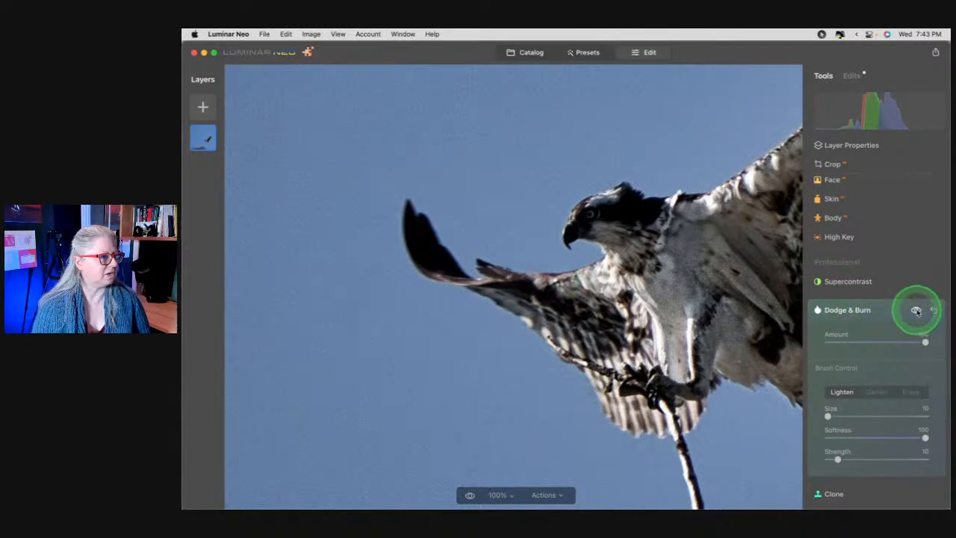
left_click(591, 214)
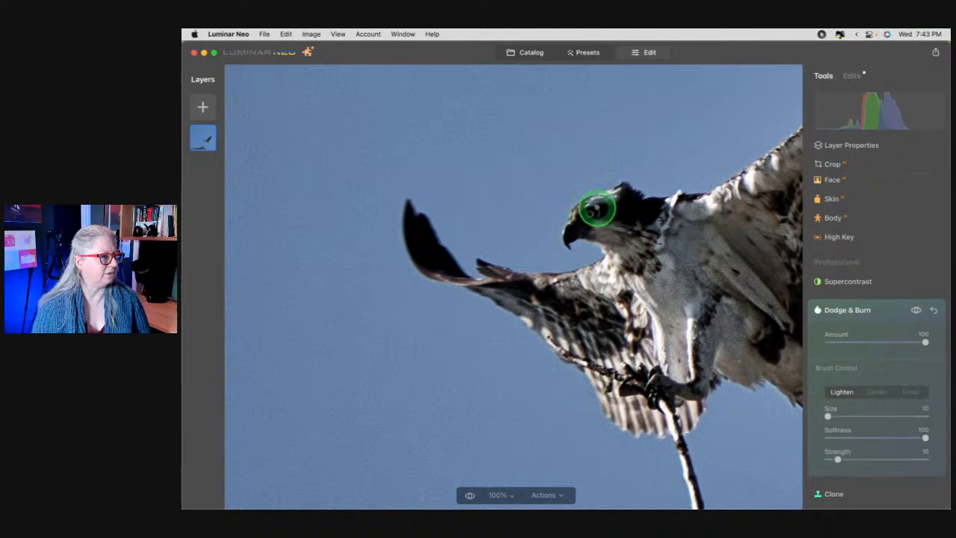
left_click_drag(592, 218, 603, 234)
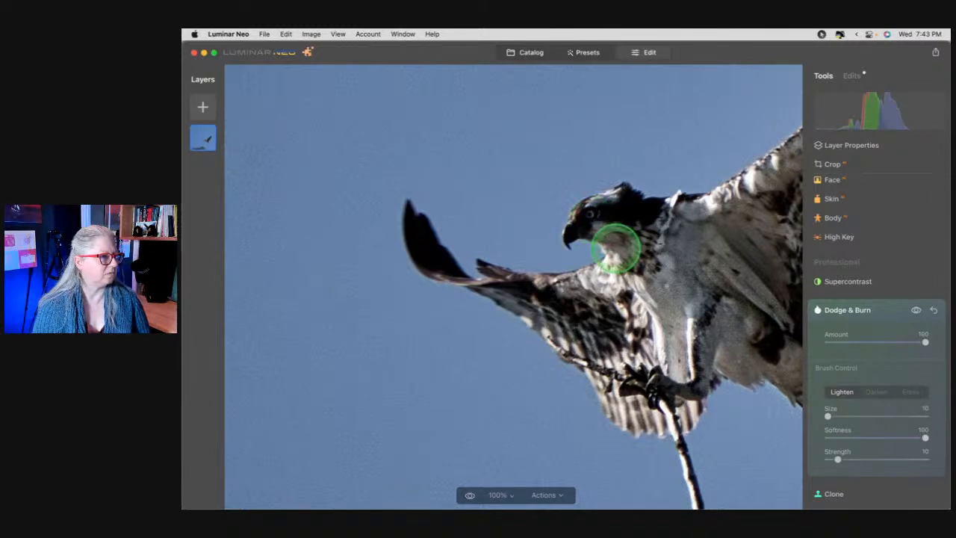
Raise the brush Strength to 27, dismiss the Bartender update window, lighten the eye again and check the effect
left_click_drag(837, 458, 854, 458)
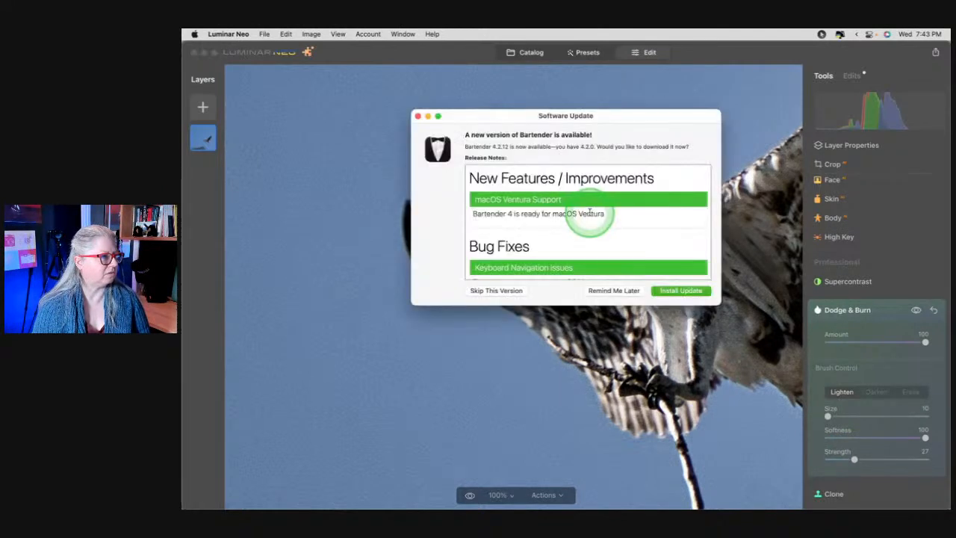
left_click(418, 116)
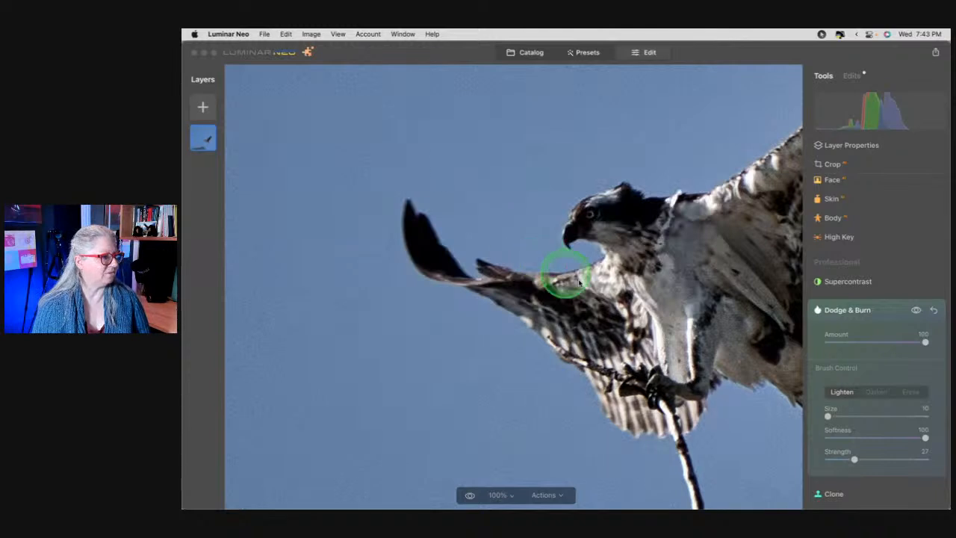
left_click(590, 215)
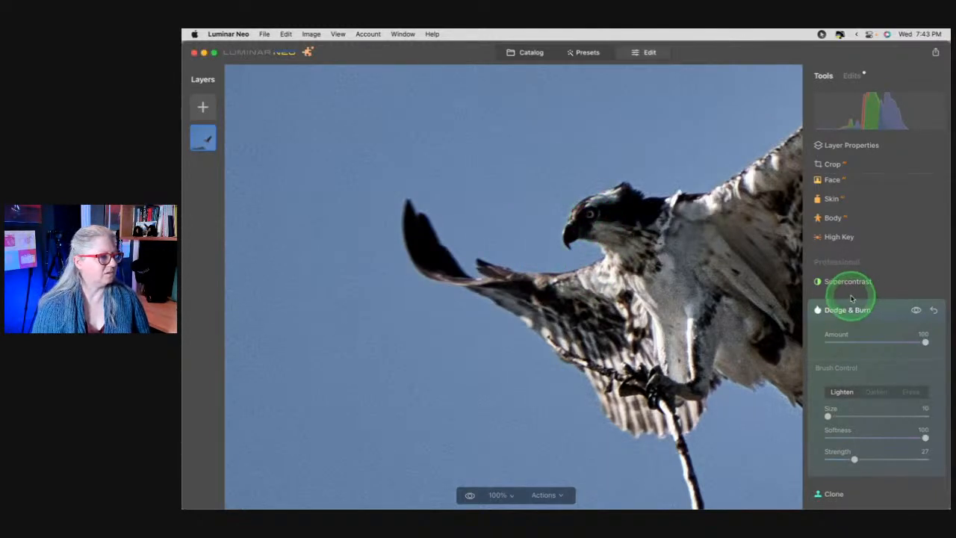
left_click(917, 312)
Brighten the bird's eye with two more Lighten passes, at Strength 49 and at Strength 73
left_click_drag(853, 462, 876, 458)
left_click_drag(588, 214, 588, 215)
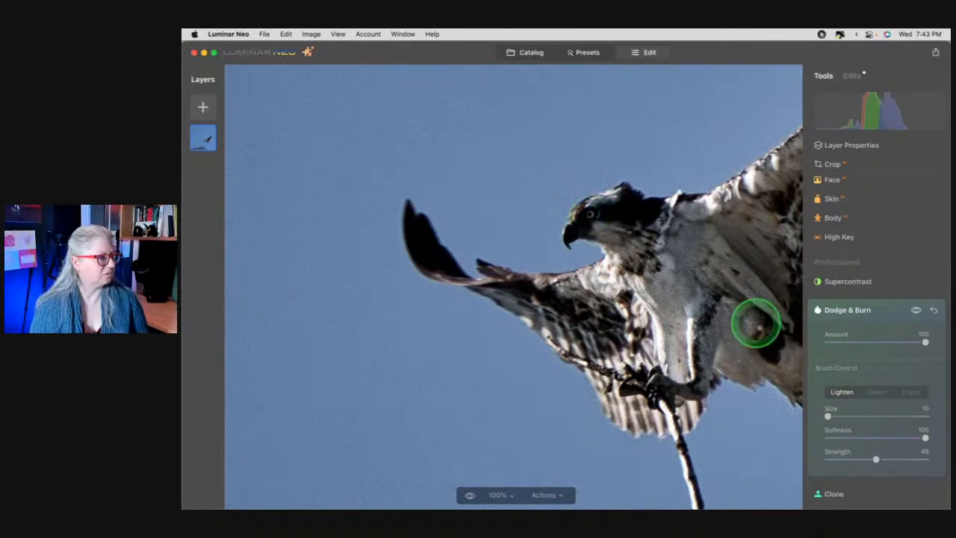
left_click(900, 458)
left_click_drag(590, 215, 591, 216)
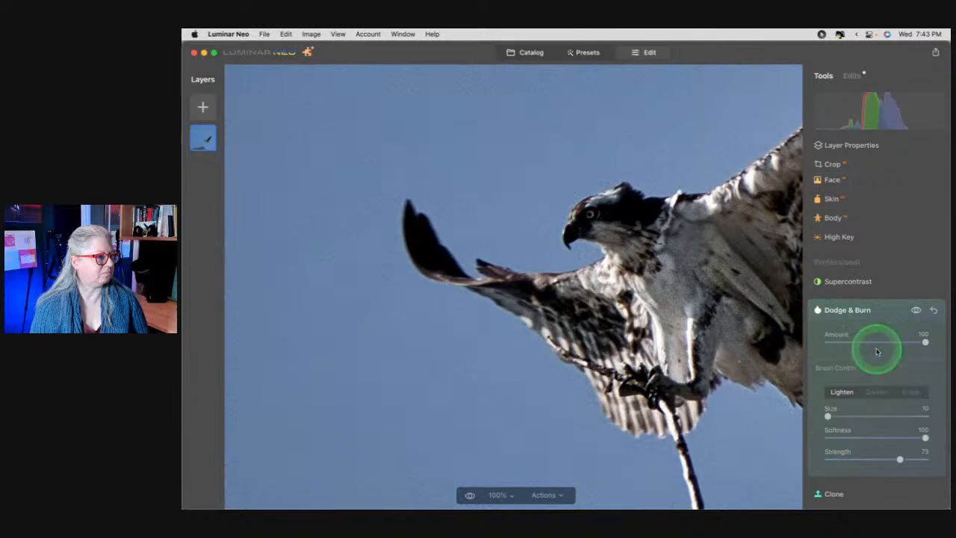
Compare the bird's eye with and without Dodge & Burn, then close the tool and view the whole photo
left_click(915, 310)
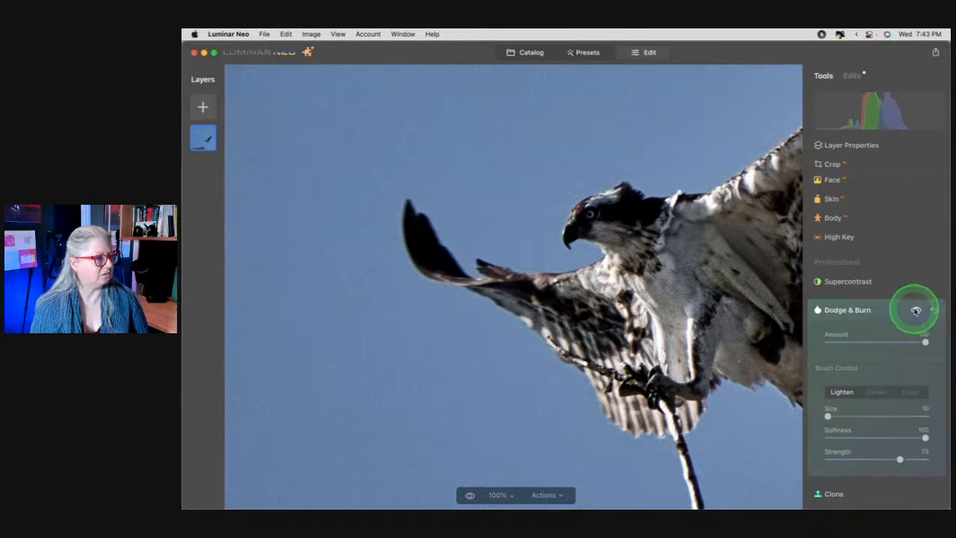
left_click(915, 310)
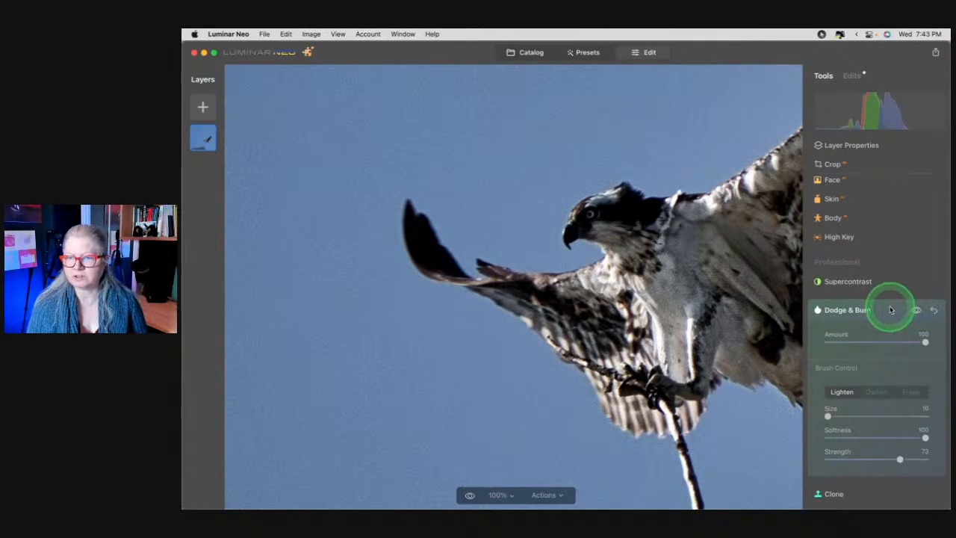
left_click(890, 308)
left_click(580, 295)
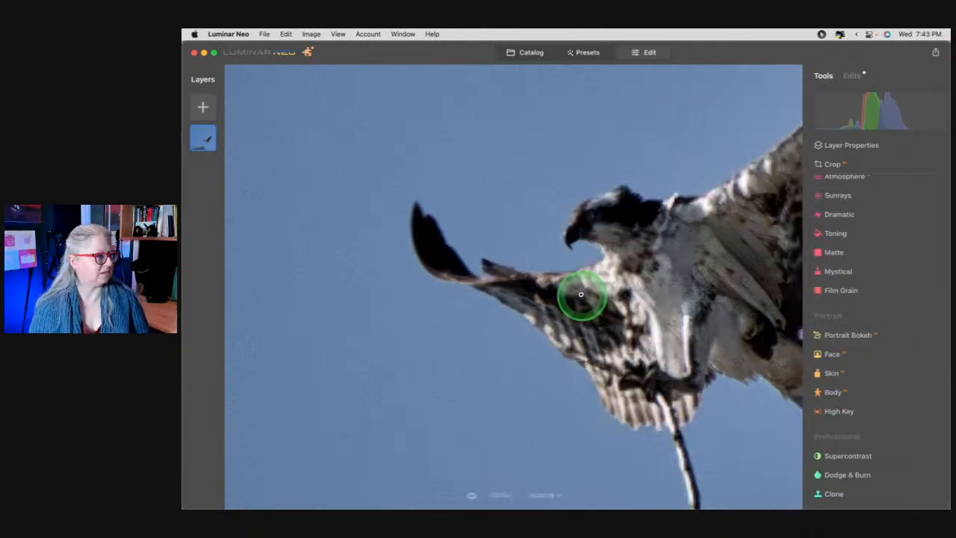
Return to the catalog and show the Submit Your Photos graphic from the Graphics folder at large size
left_click(522, 53)
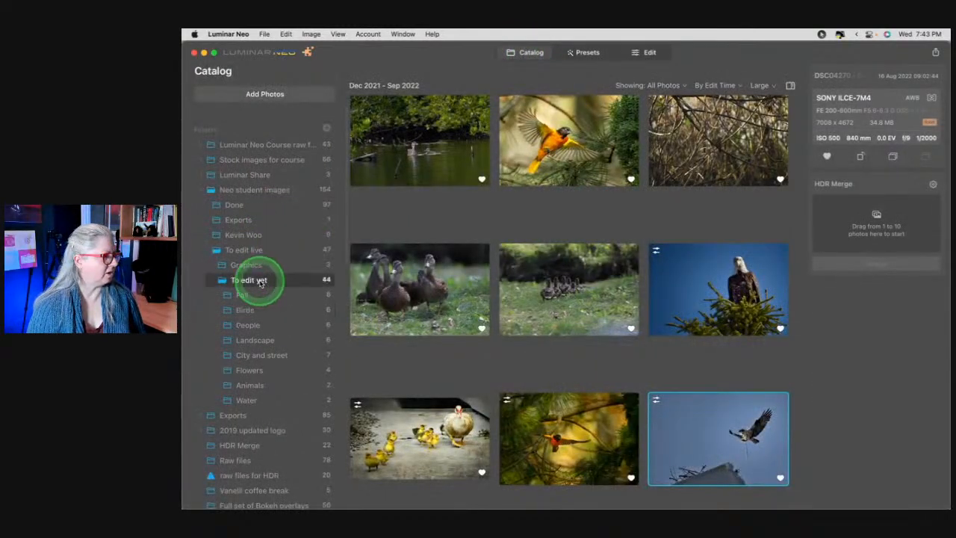
left_click(248, 278)
left_click(247, 264)
double_click(398, 171)
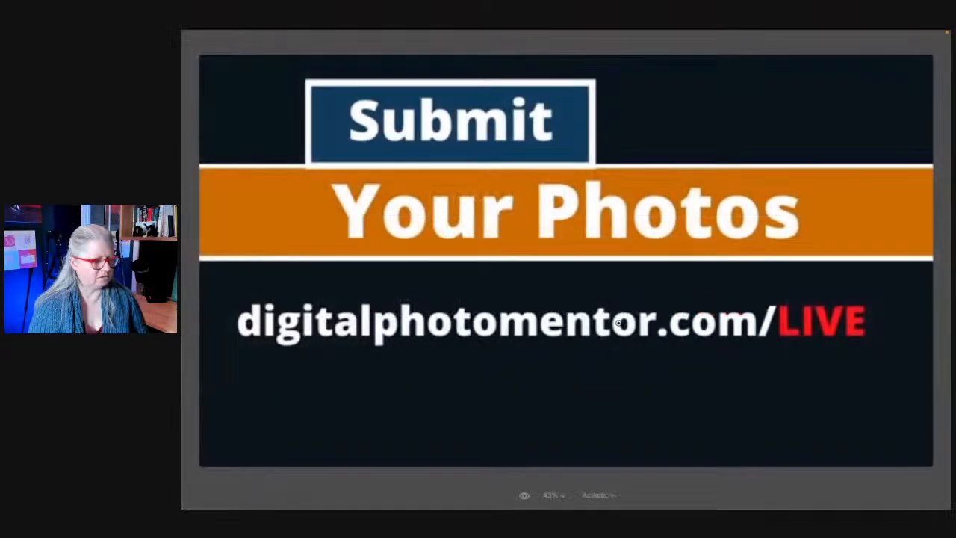